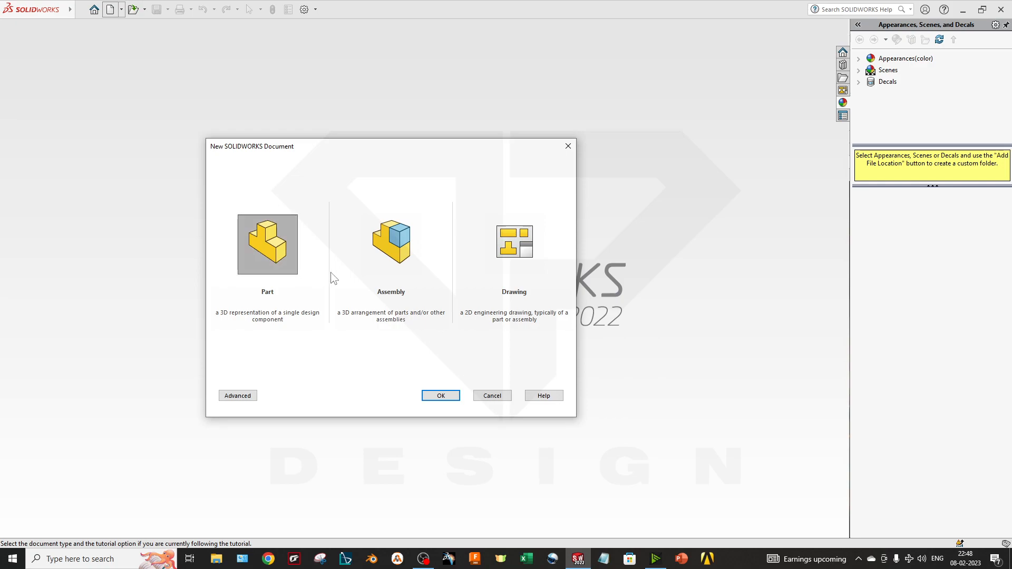
- Create a new part document
left_click(412, 259)
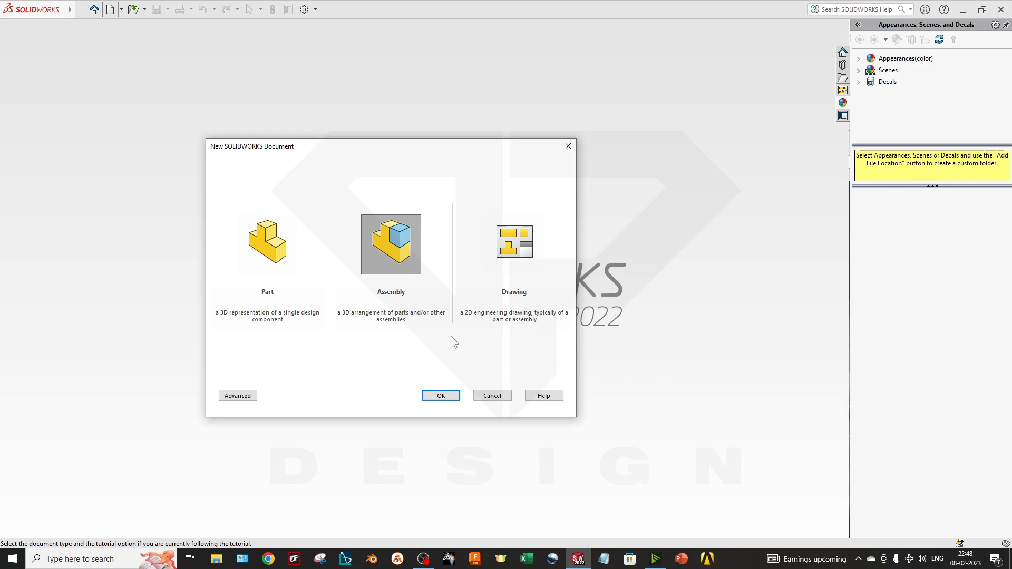
left_click(514, 263)
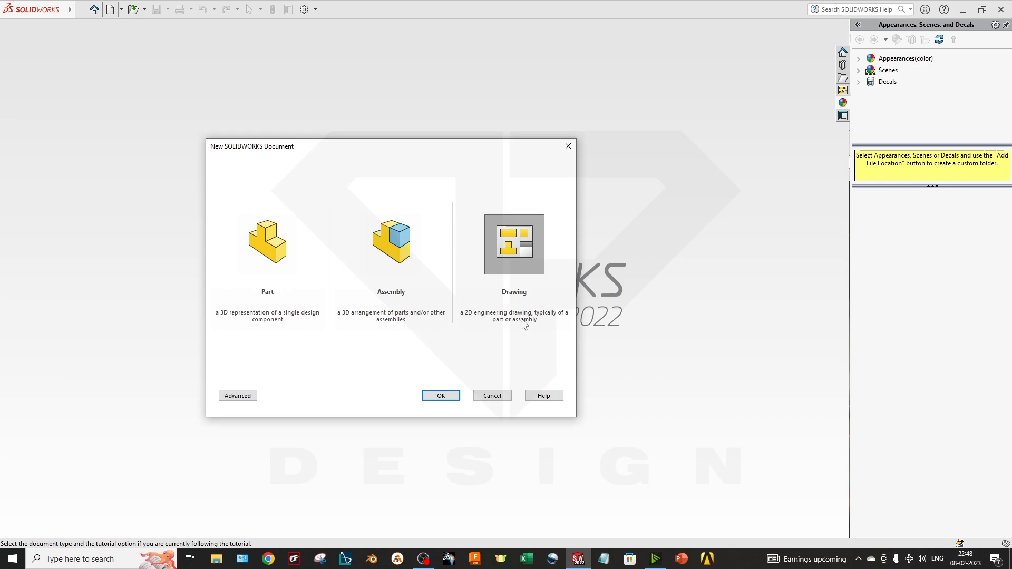
left_click(259, 267)
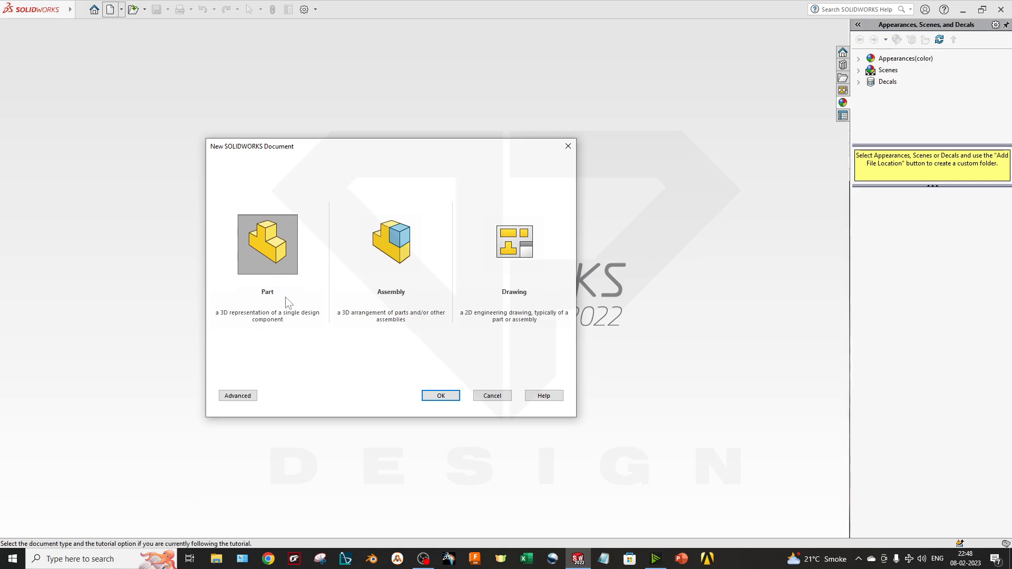
left_click(441, 396)
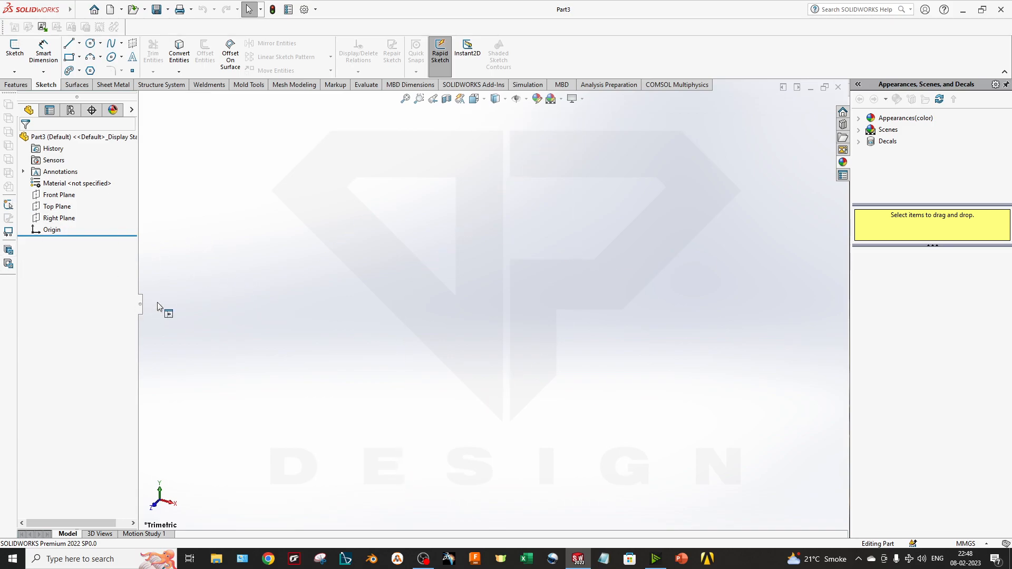
- Show the Design Library and widen the feature tree so the full part name is readable
left_click_drag(139, 305, 229, 305)
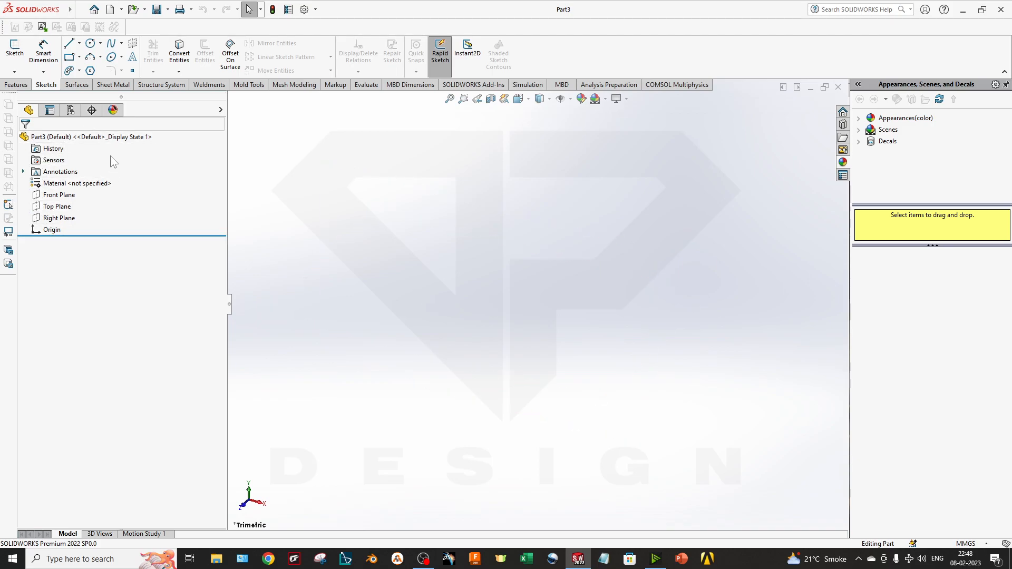
left_click(121, 234)
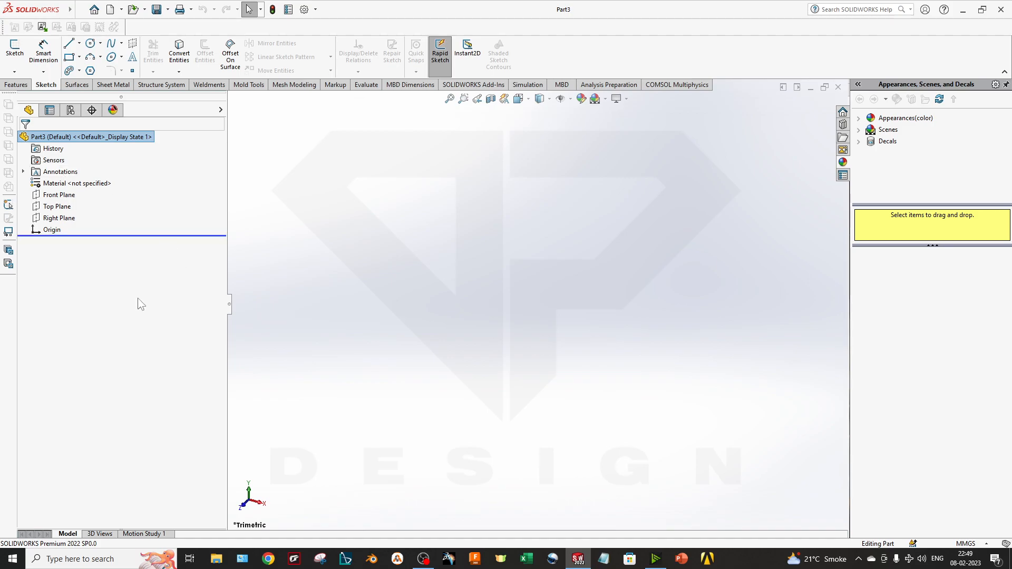
left_click(231, 304)
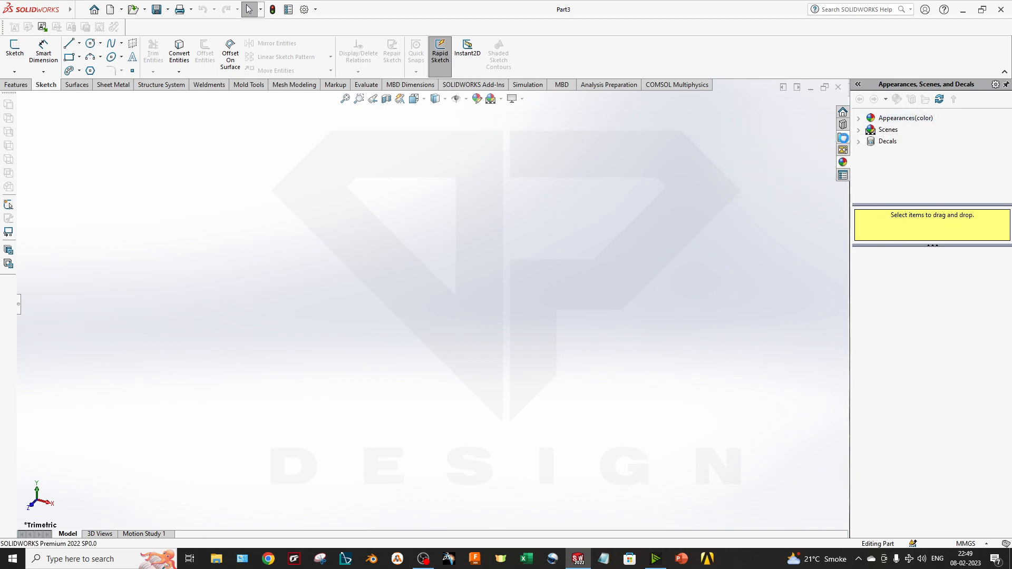
left_click(843, 139)
left_click(843, 124)
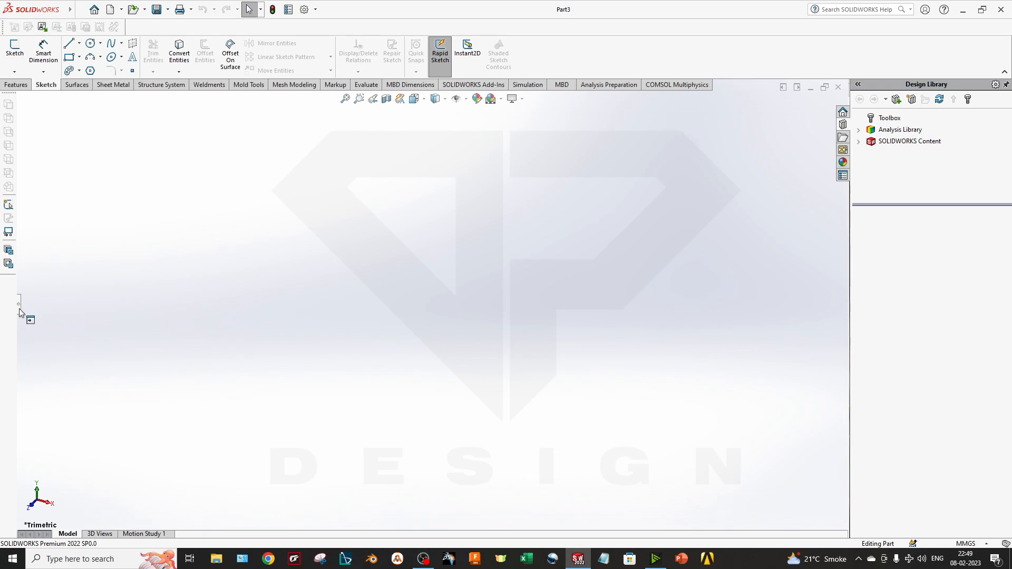
left_click_drag(21, 311, 172, 321)
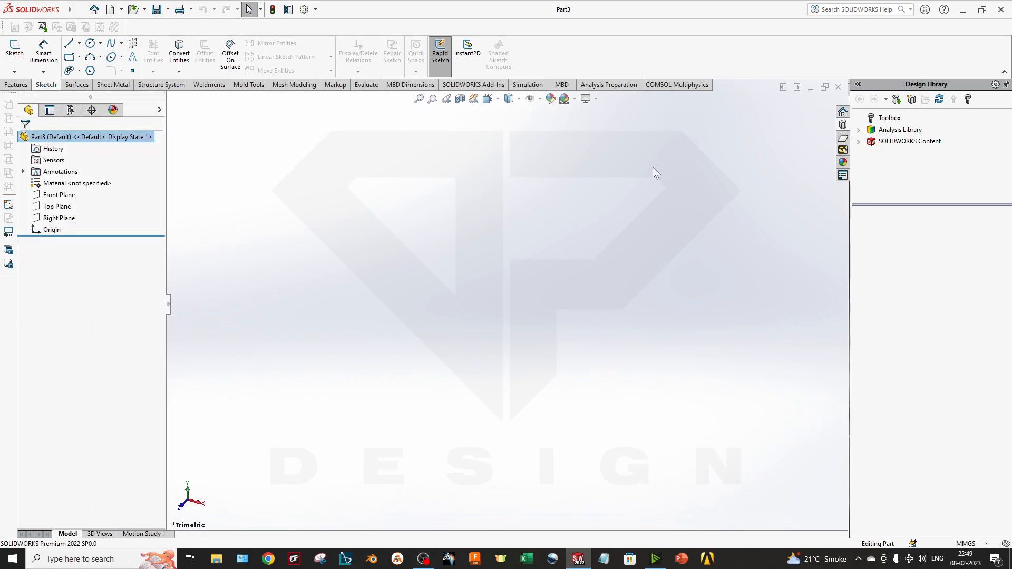
left_click(16, 85)
left_click(47, 86)
left_click(114, 86)
left_click(161, 86)
left_click(212, 87)
left_click(293, 85)
left_click(77, 86)
left_click(46, 86)
left_click(586, 99)
left_click_drag(168, 309, 140, 310)
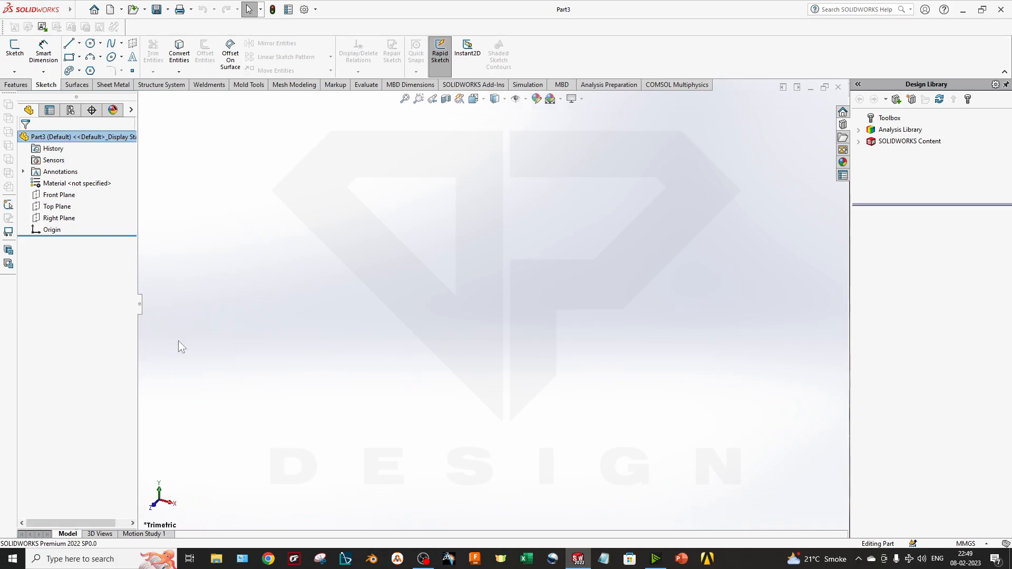
left_click_drag(143, 309, 177, 311)
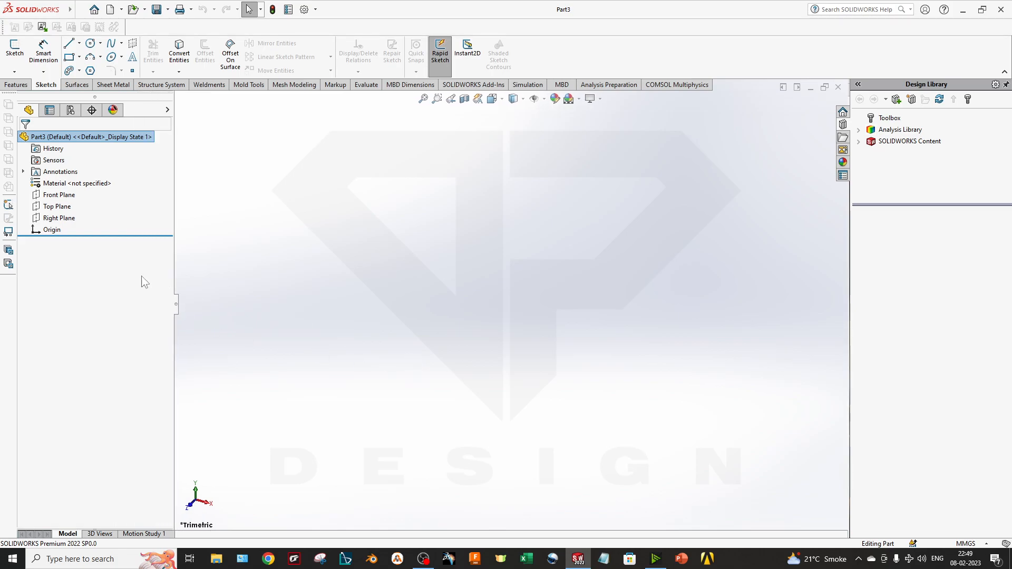
- Start a new sketch on the Front Plane
left_click(63, 196)
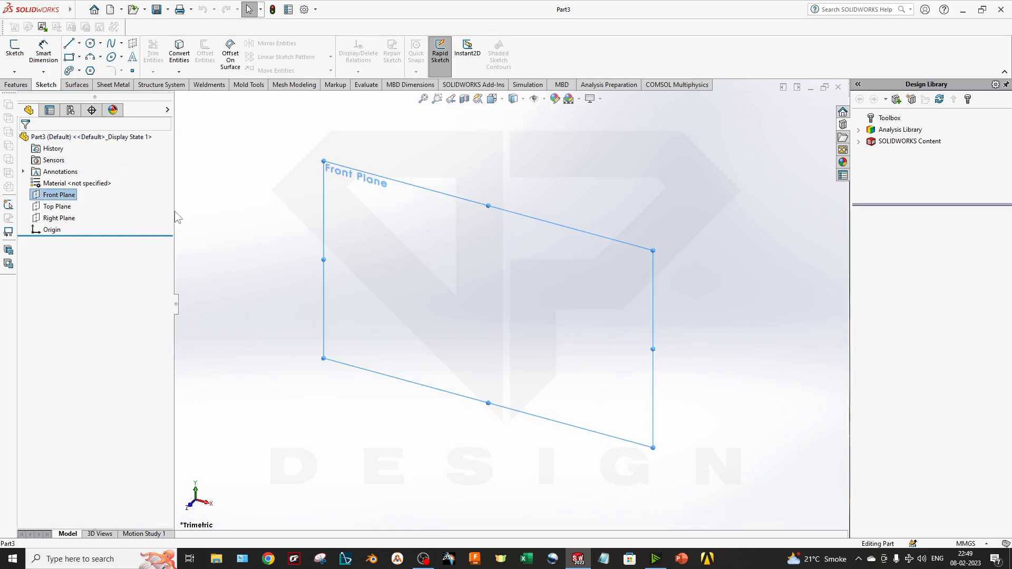
left_click(310, 214)
left_click(14, 50)
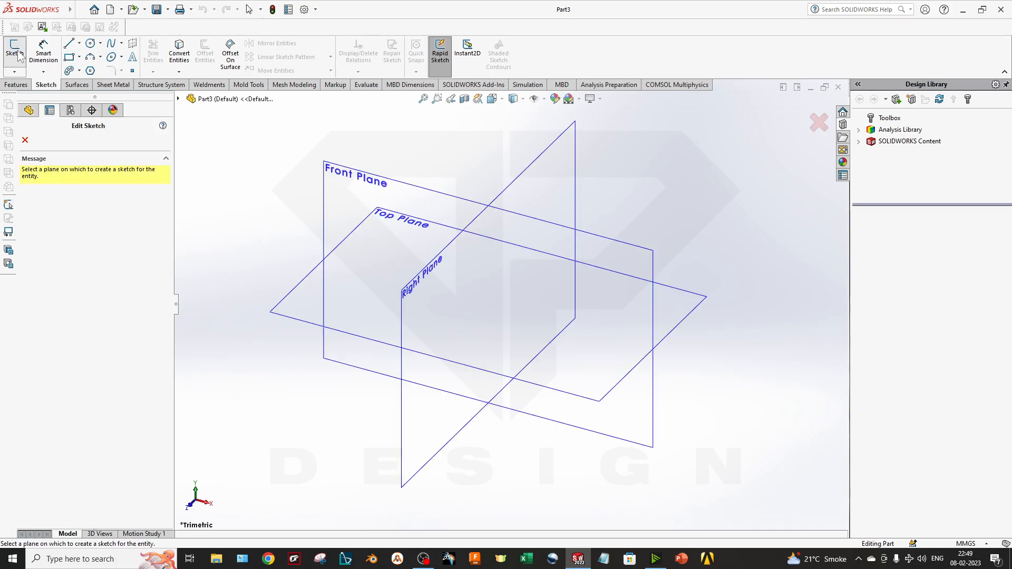
left_click(178, 99)
left_click(221, 159)
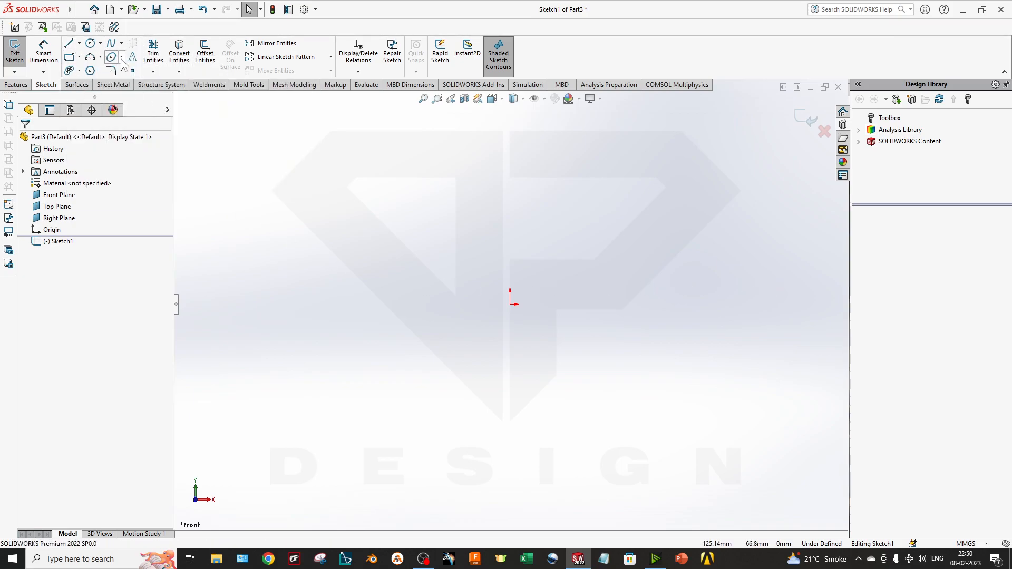
- Sketch four connected lines from the origin: horizontally left, about 51 mm up, about 107 mm right, and vertically down past the origin's level
left_click(68, 43)
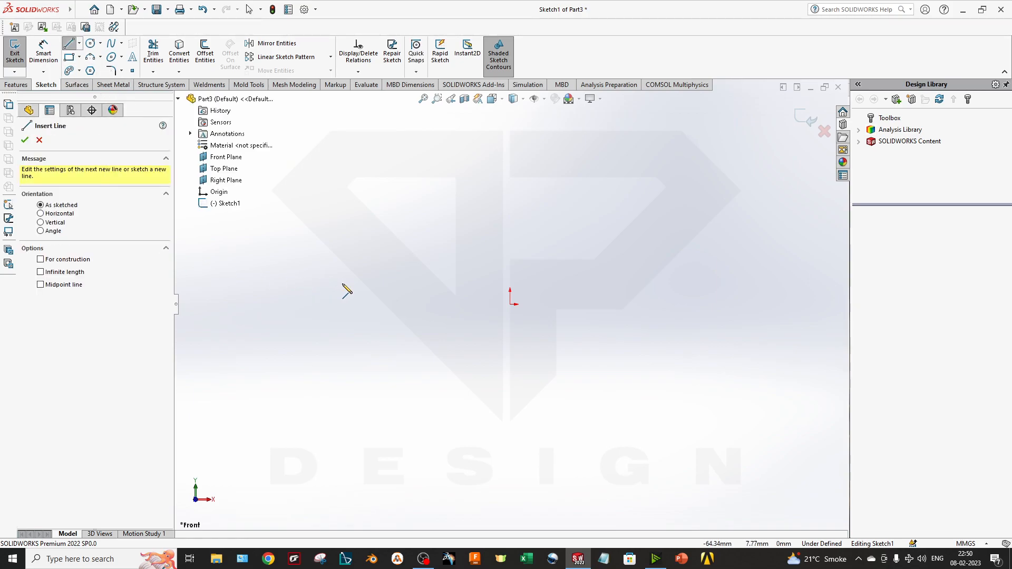
left_click(510, 304)
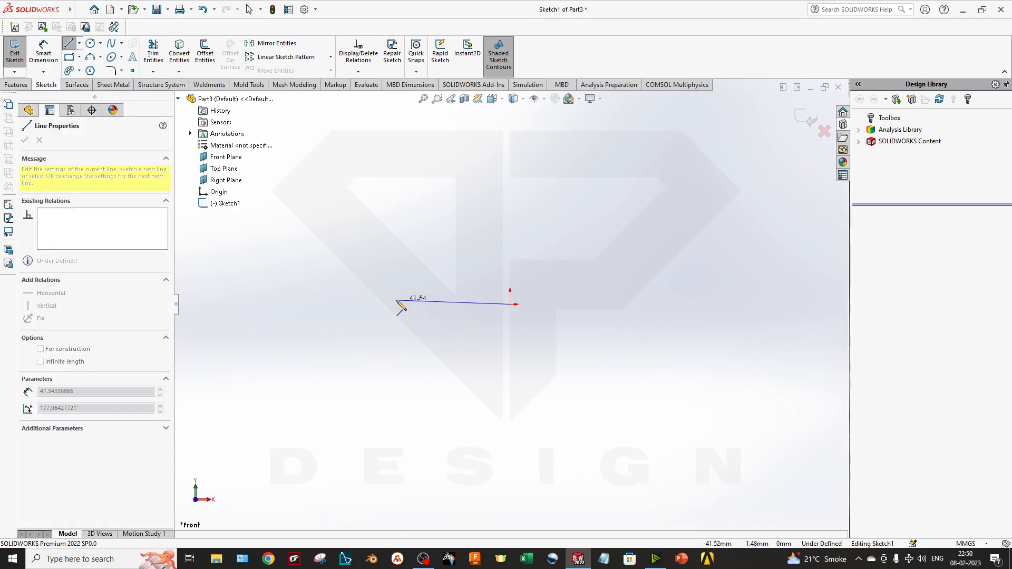
left_click(317, 304)
left_click(317, 167)
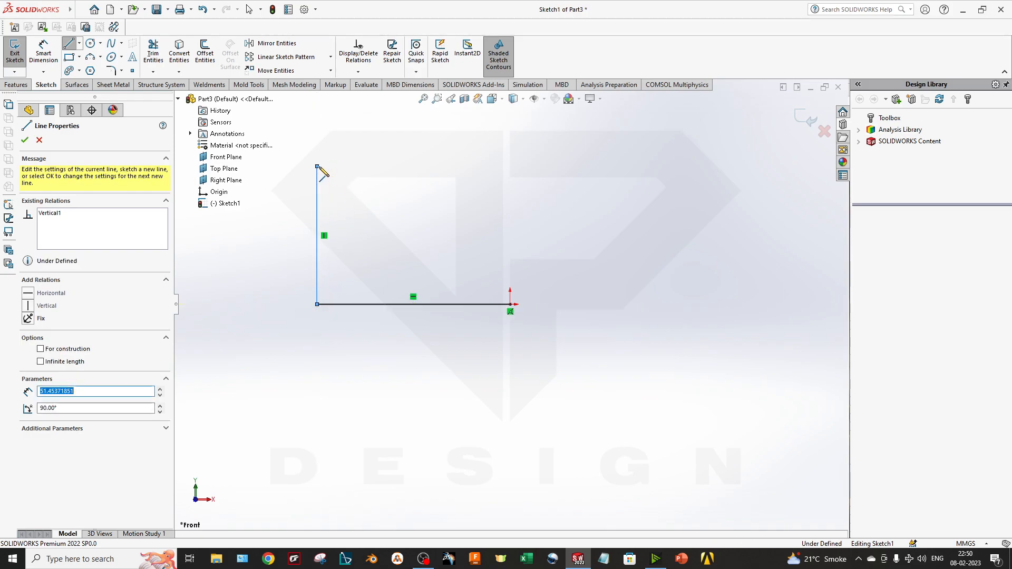
left_click(605, 167)
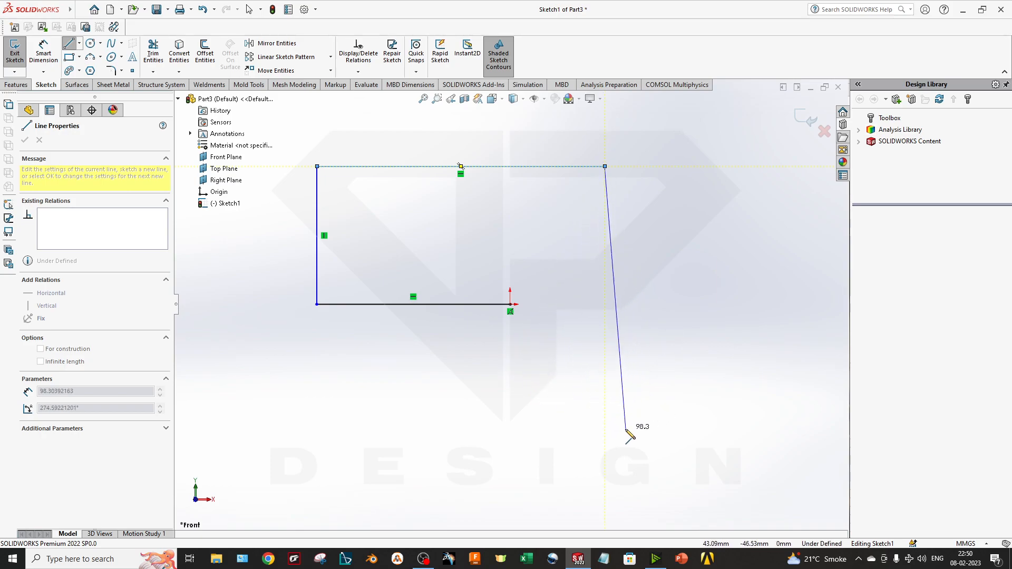
left_click(606, 460)
key("Escape")
- Check the vertical relation on the long right-hand line and clear the selection
left_click(612, 313)
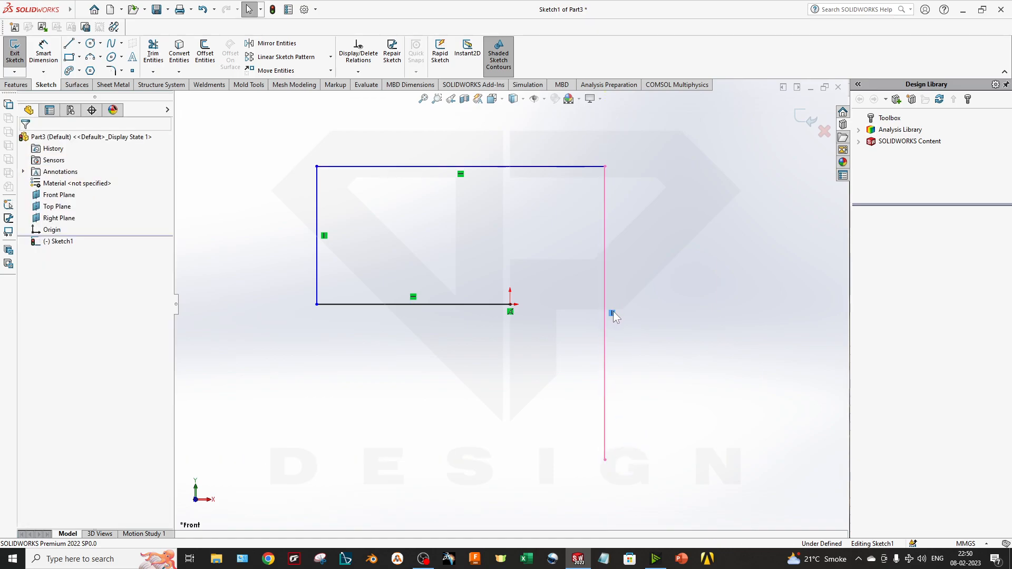
left_click(416, 304, "ctrl")
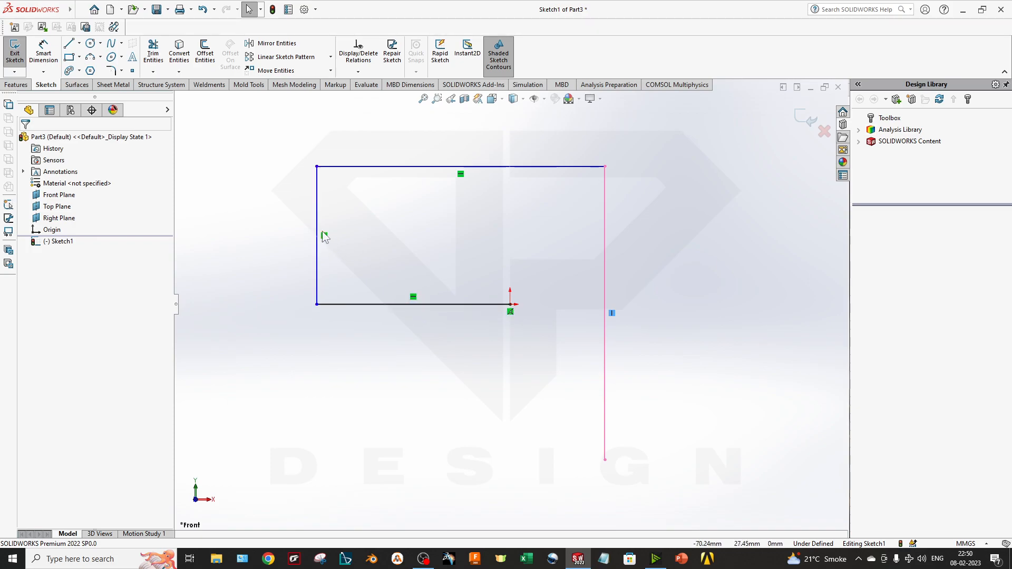
left_click(501, 250)
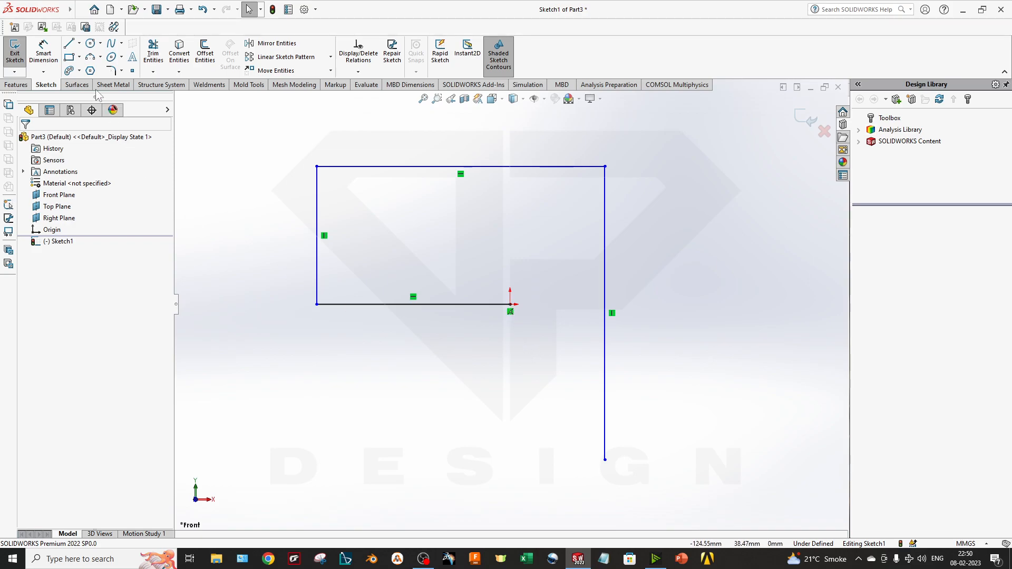
- Draw a vertical centerline through the origin, from inside the profile to below the horizontal base line
left_click(79, 44)
left_click(94, 69)
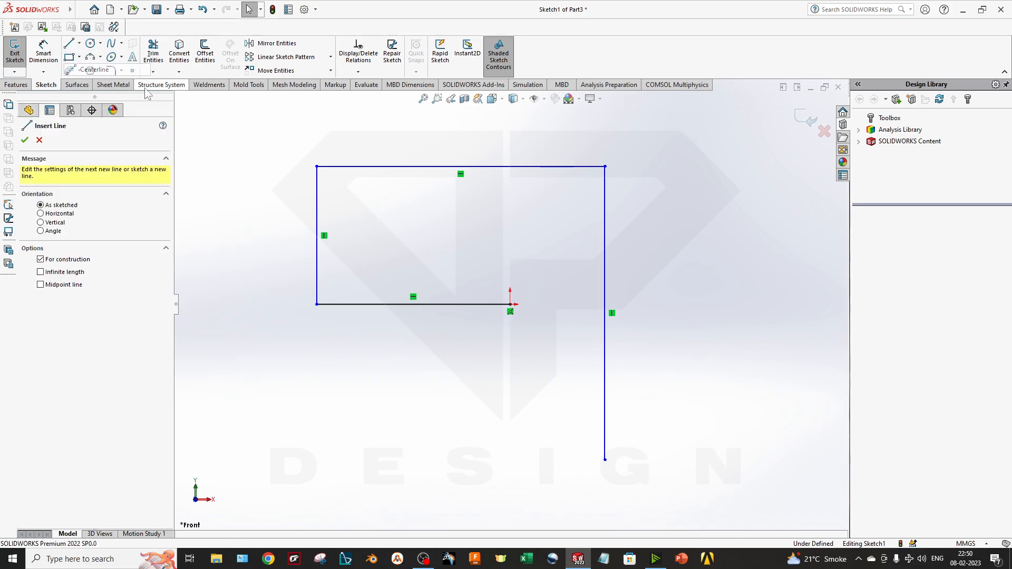
left_click(510, 212)
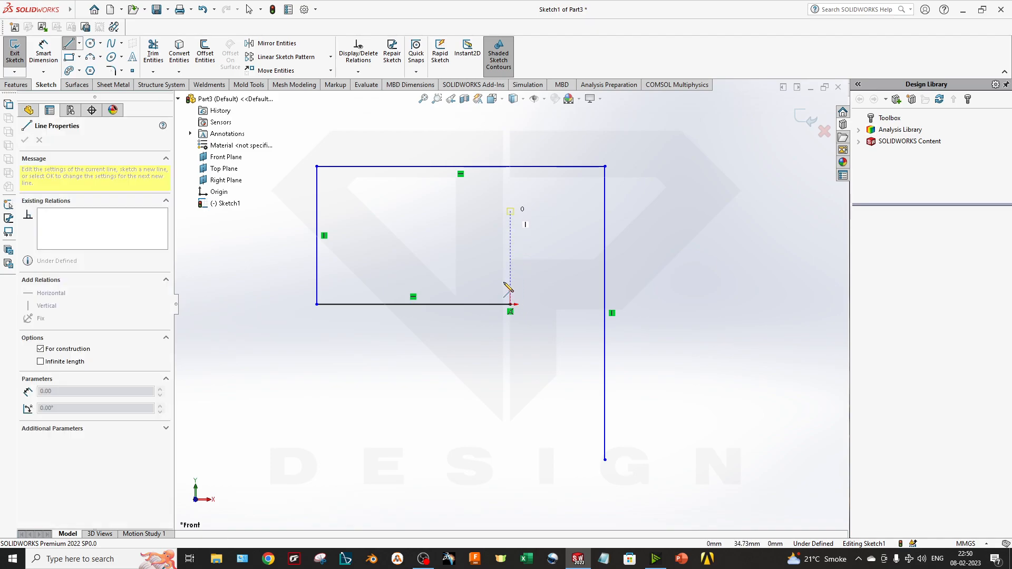
left_click(510, 449)
key("Escape")
- Draw a horizontal midpoint line in the empty area below the base line
left_click(78, 44)
left_click(100, 82)
key("z")
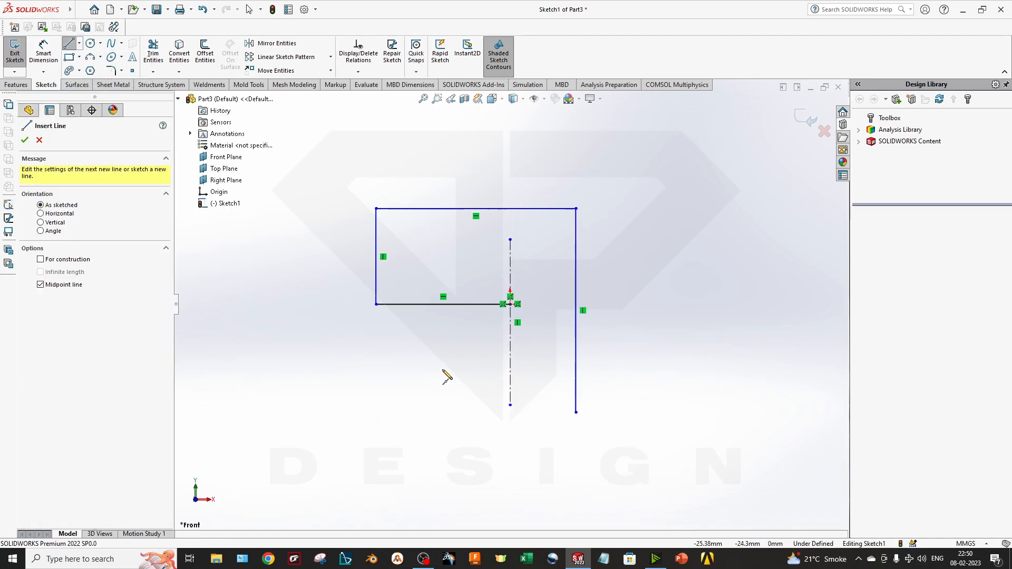
left_click(384, 379)
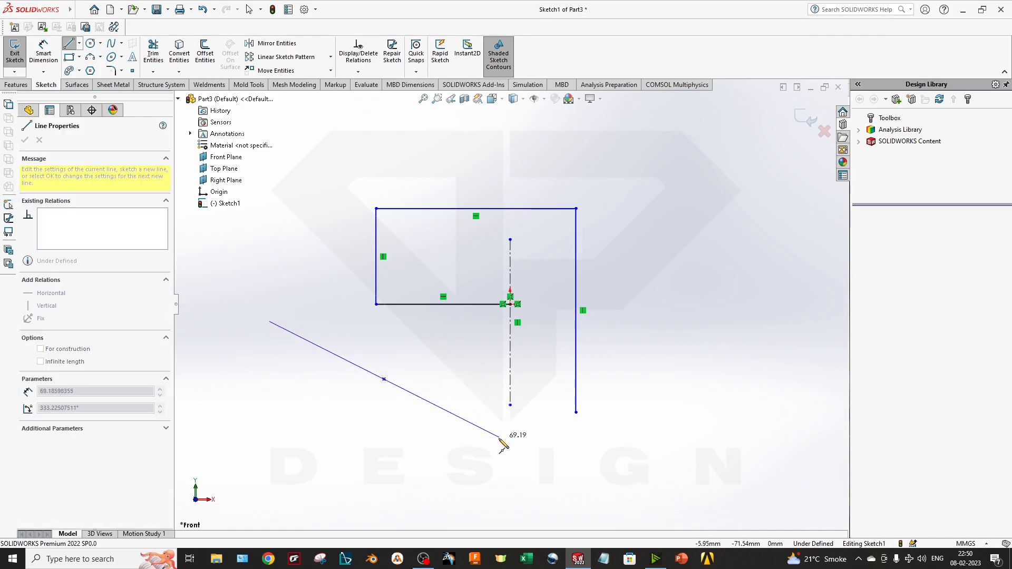
left_click(320, 379)
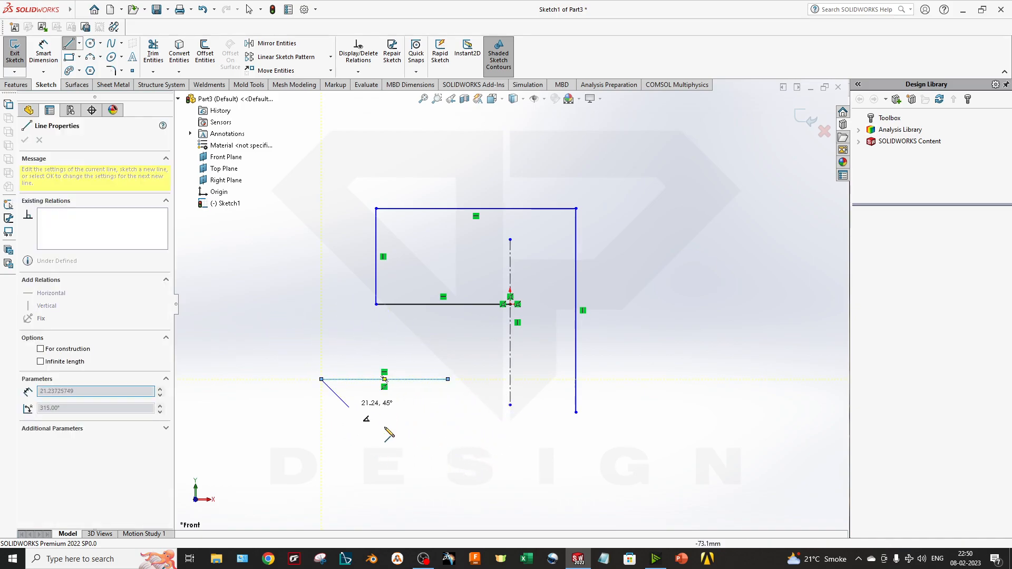
key("Escape")
left_click(419, 380)
left_click(436, 433)
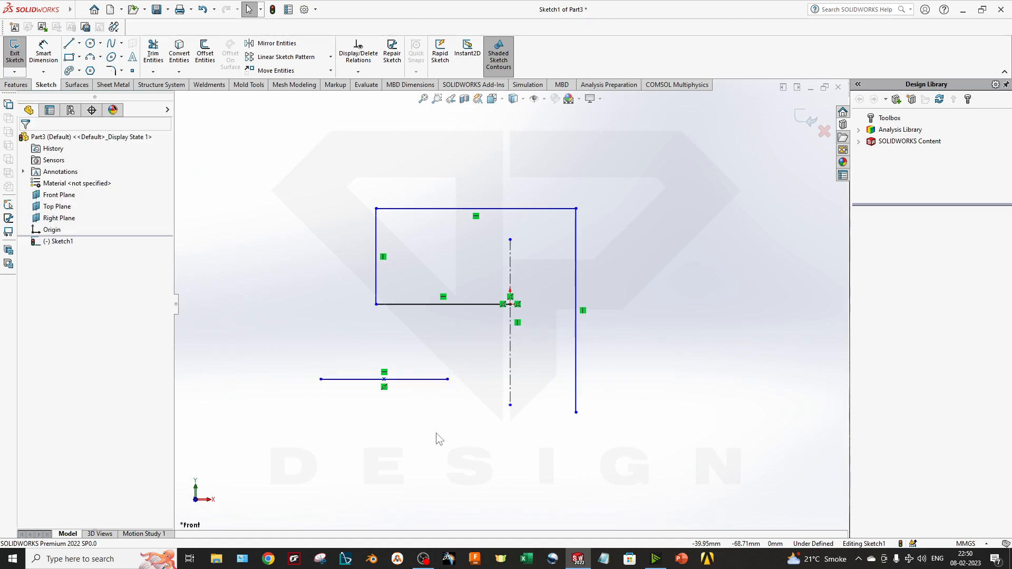
- Convert the uppermost horizontal line to construction geometry
scroll(451, 216, "down", 2)
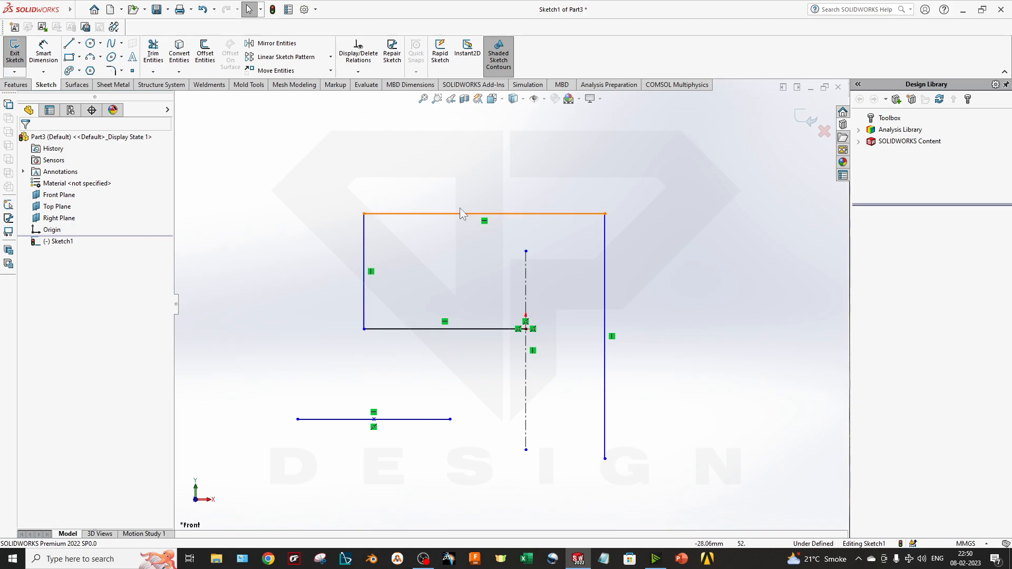
left_click(405, 214)
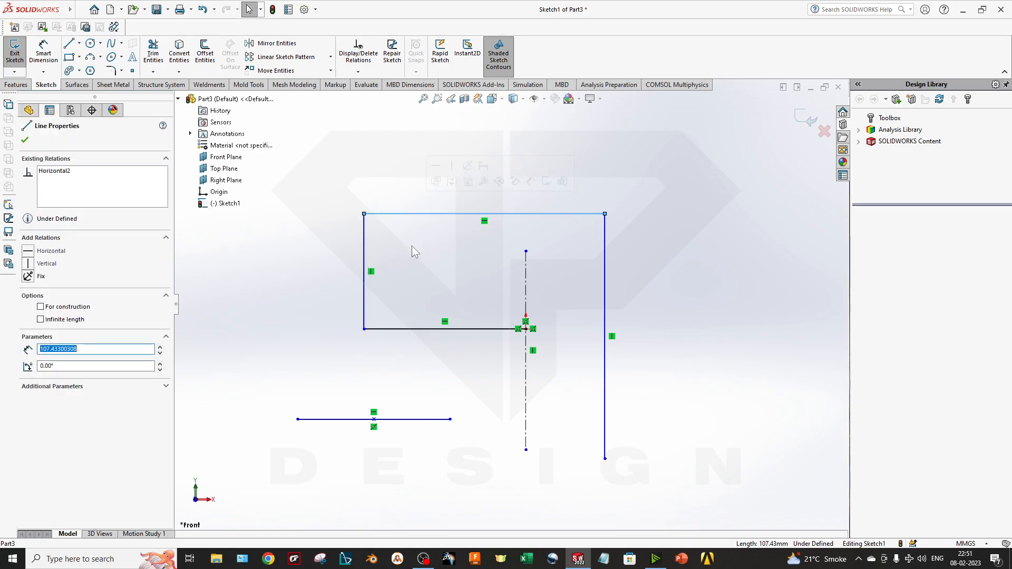
left_click(66, 308)
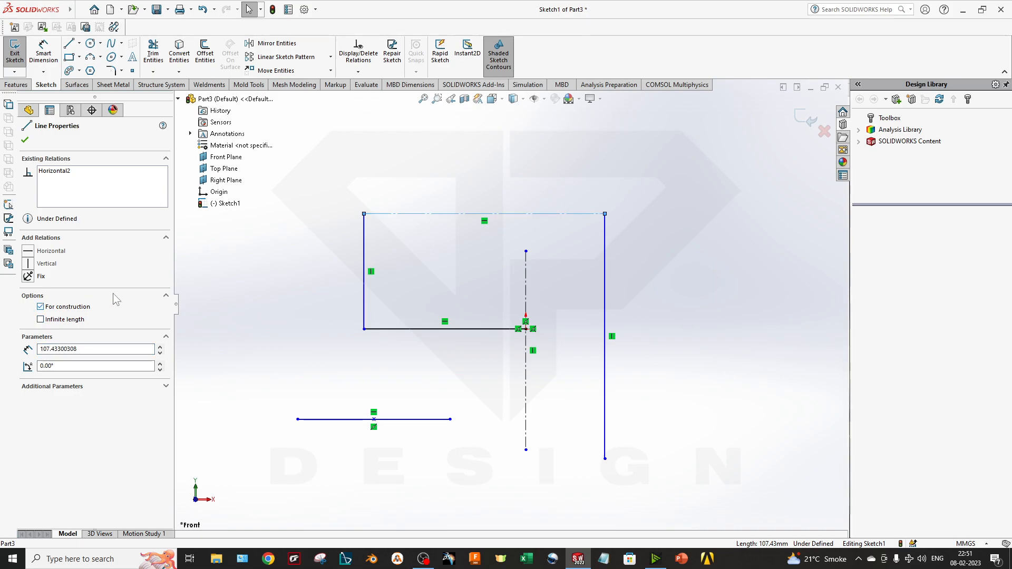
left_click(250, 258)
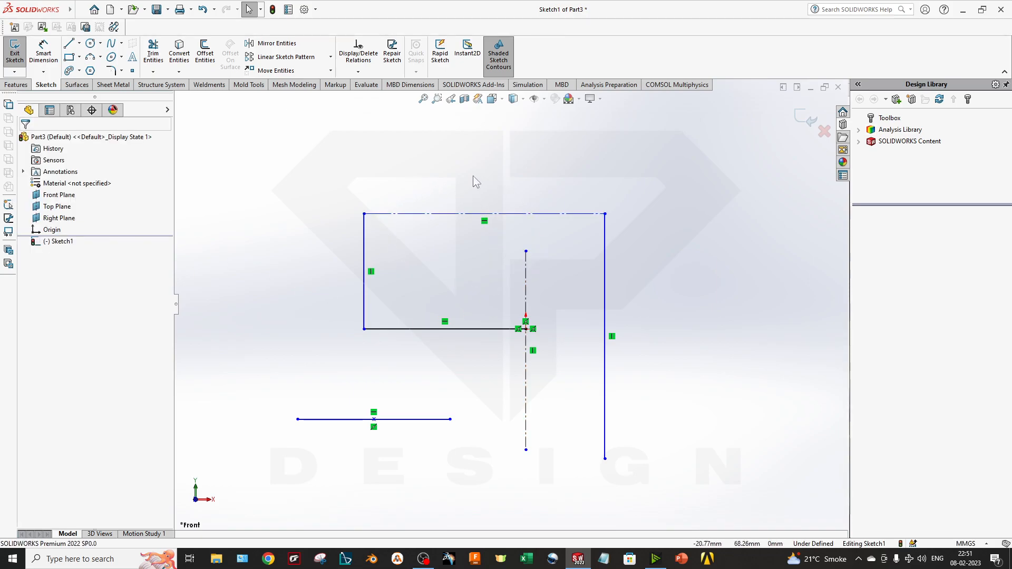
- Give the uppermost horizontal construction line infinite length and zoom out to view its extent
left_click(432, 214)
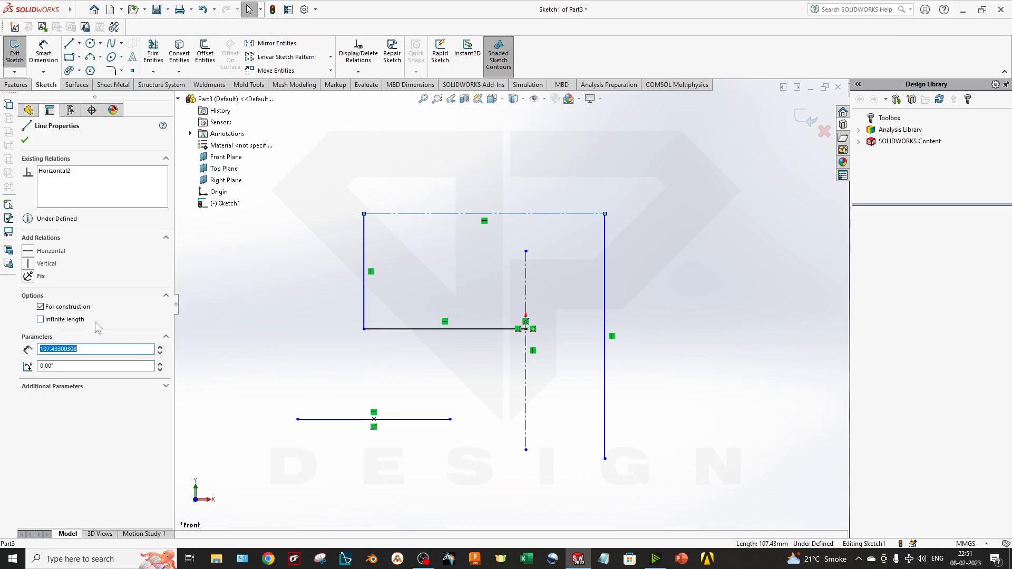
left_click(70, 323)
left_click(464, 395)
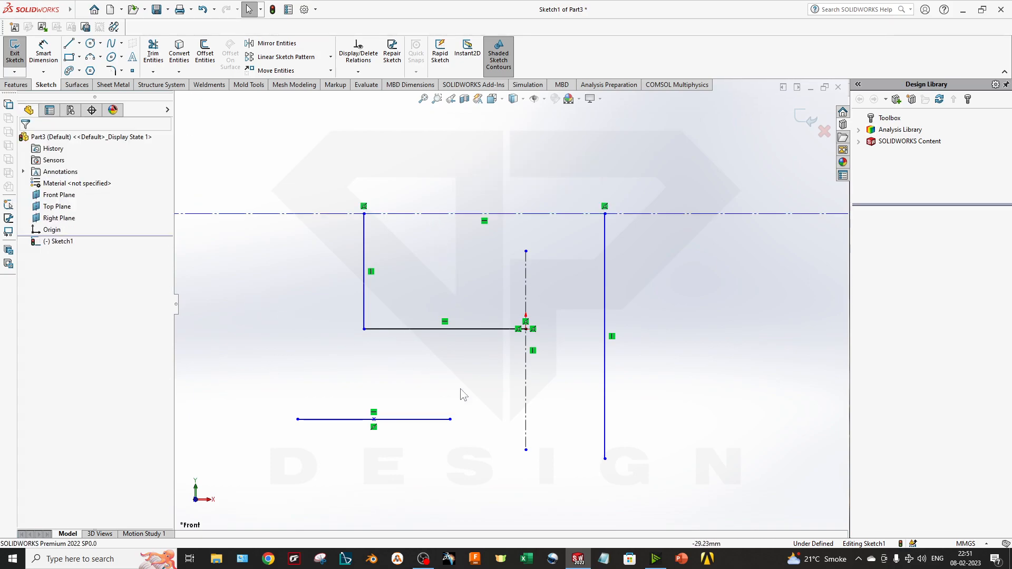
scroll(498, 407, "up", 8)
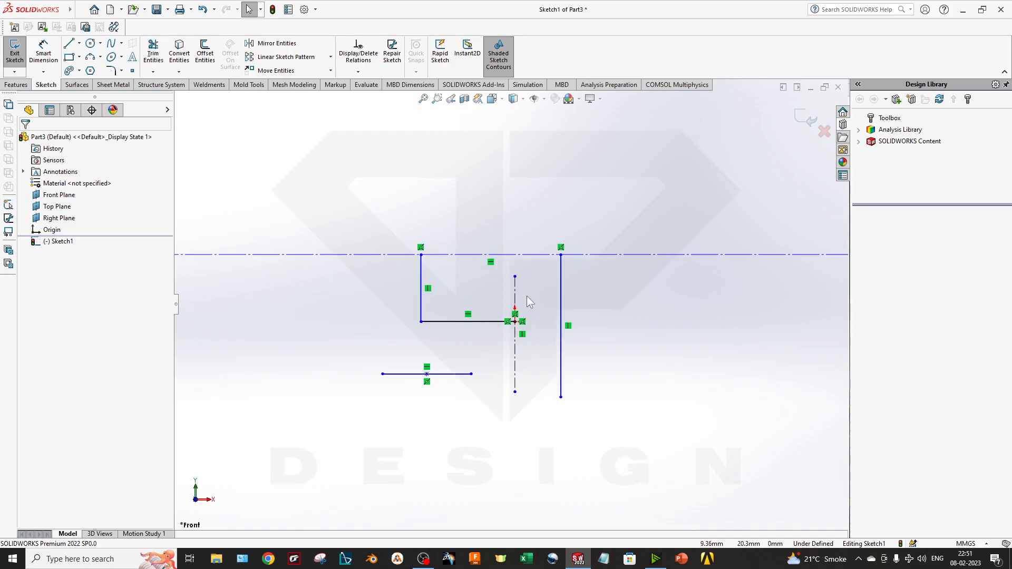
scroll(528, 300, "up", 3)
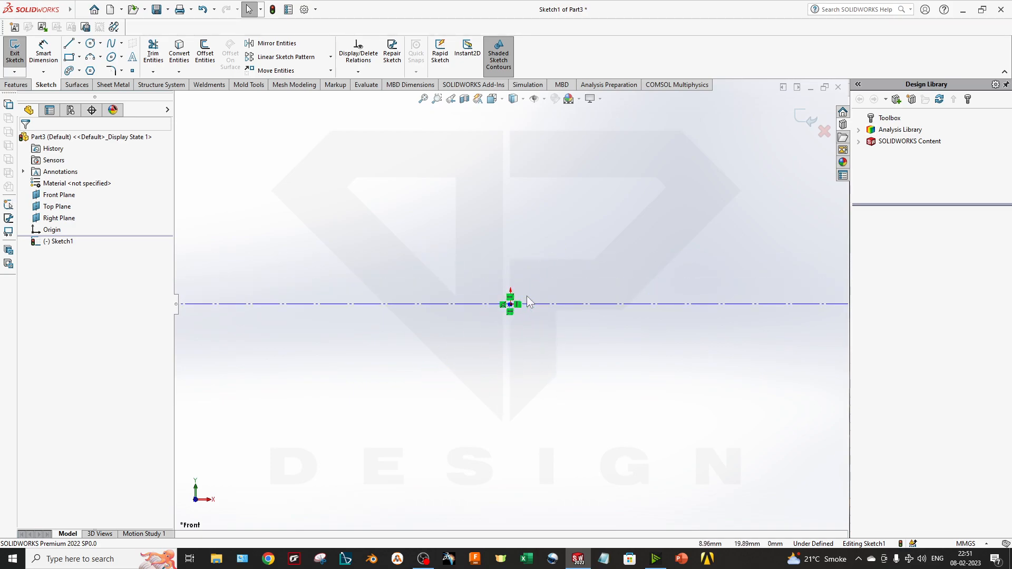
- Trim away the infinite horizontal construction line and the short horizontal midpoint line using Power trim
scroll(488, 303, "down", 10)
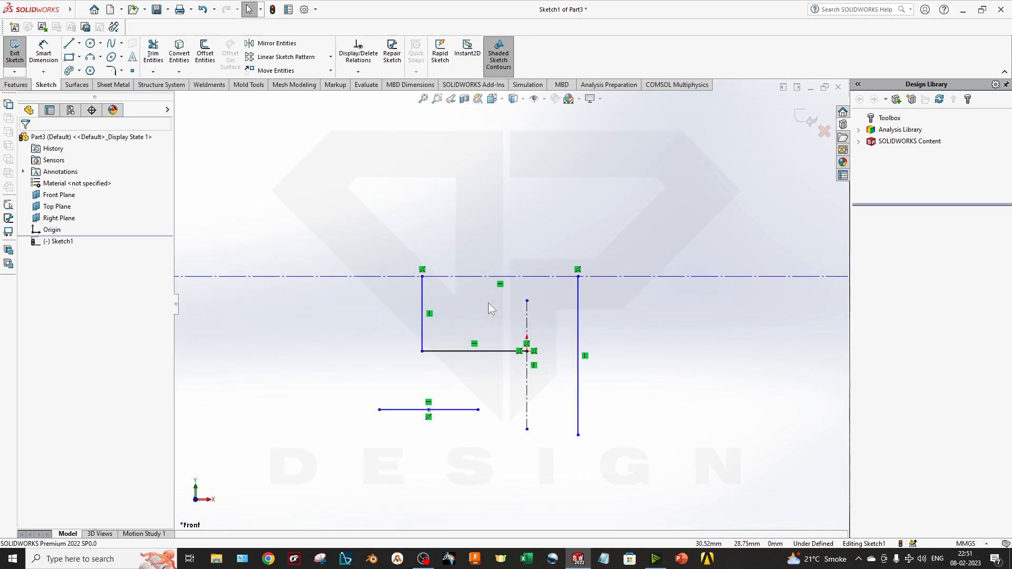
left_click(311, 265)
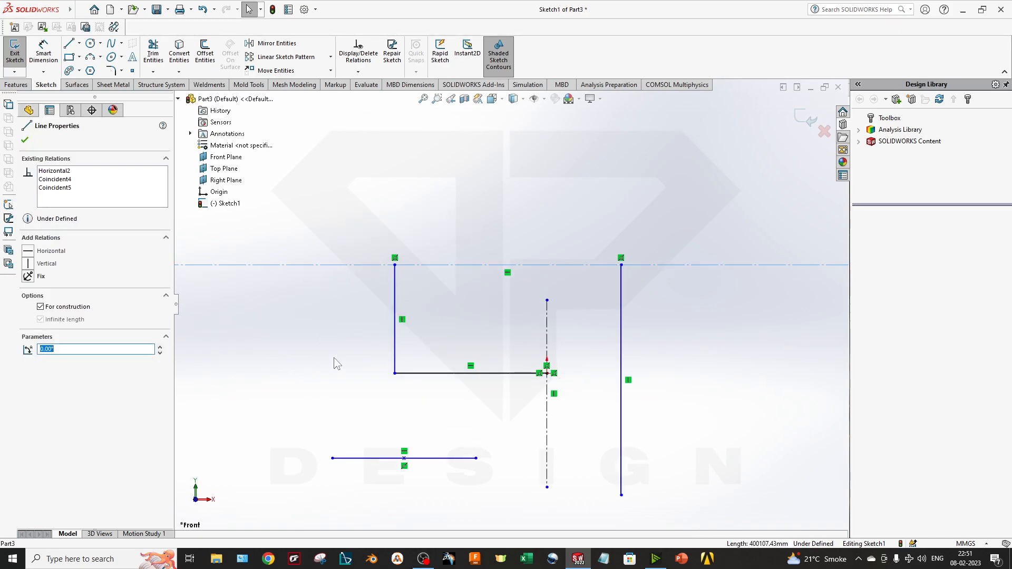
left_click(578, 290)
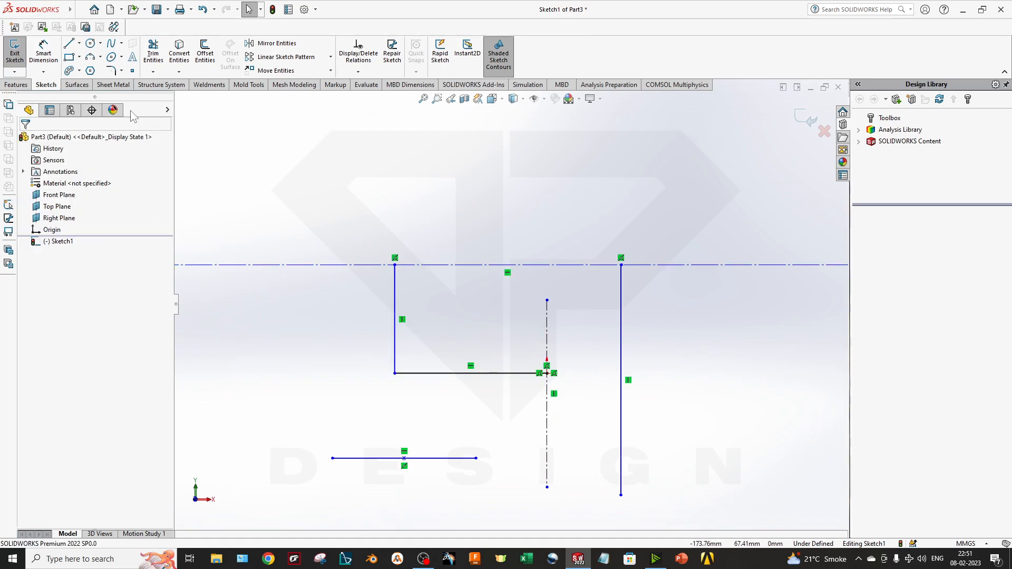
left_click(152, 73)
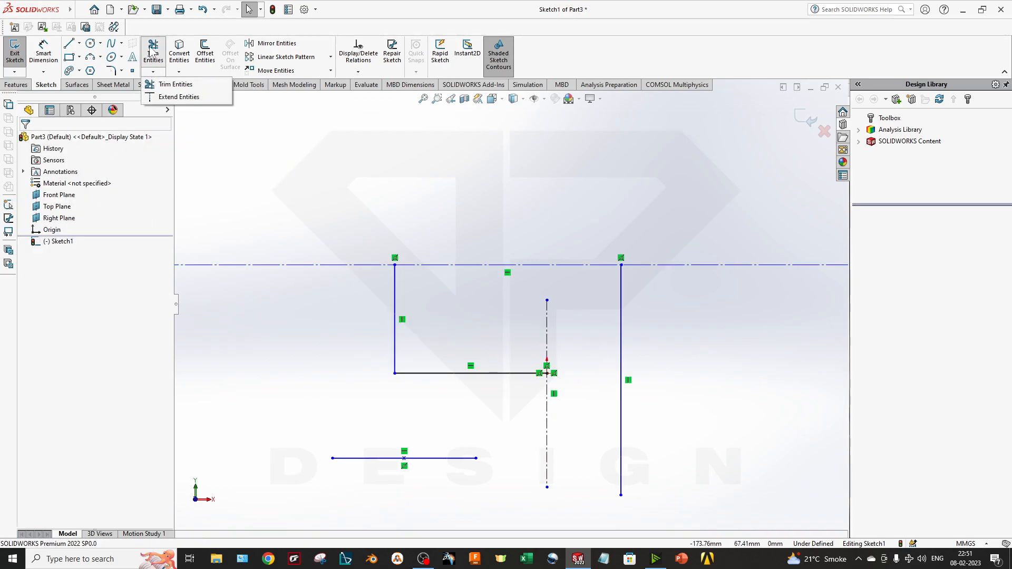
left_click(152, 51)
left_click_drag(412, 167, 444, 291)
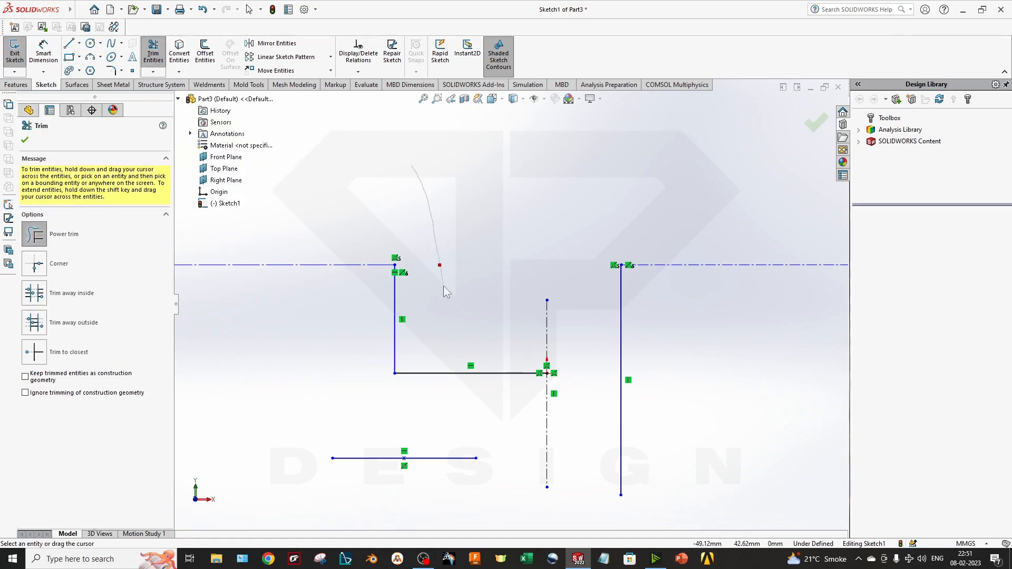
mouse_move(453, 331)
left_mouse_down()
mouse_move(378, 141)
mouse_move(348, 262)
mouse_move(514, 178)
mouse_move(679, 321)
mouse_move(646, 187)
mouse_move(521, 223)
mouse_move(356, 306)
left_mouse_up()
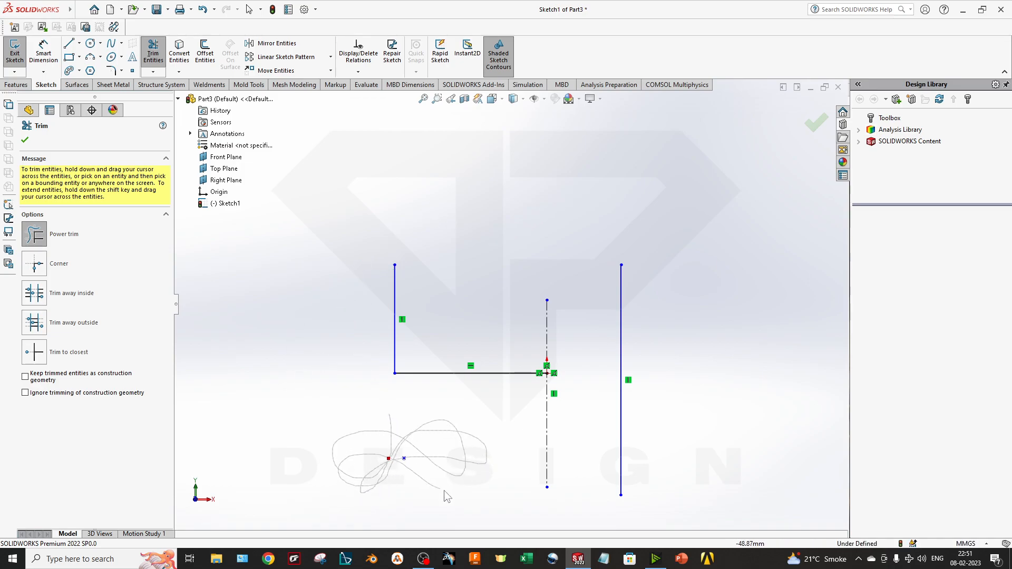
left_click_drag(356, 492, 429, 473)
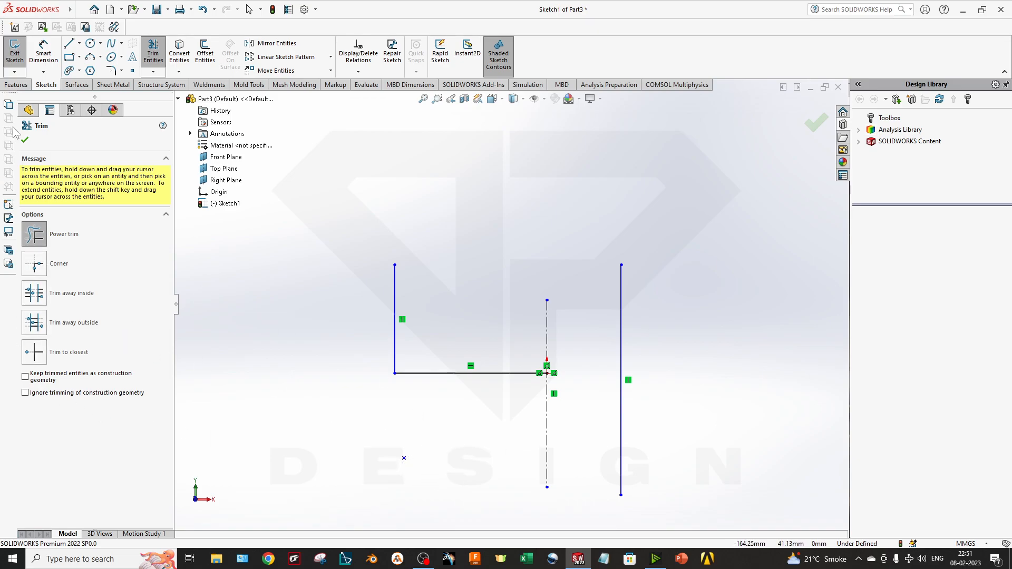
left_click(24, 140)
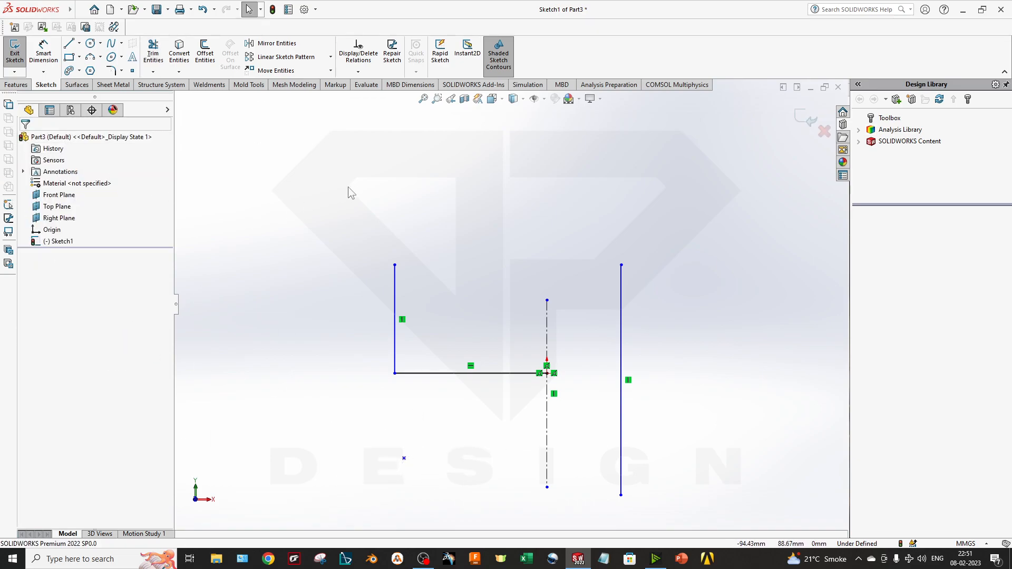
- Draw a centre-based circle above the open profile, overlapping the upper end of its left vertical line
left_click(91, 43)
left_click(458, 179)
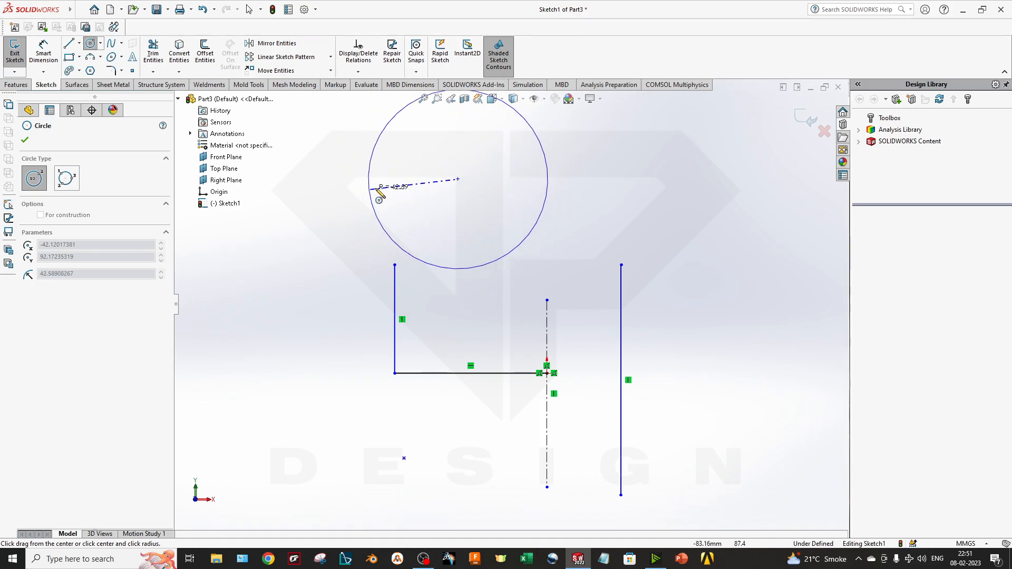
left_click(343, 197)
key("Escape")
key("z")
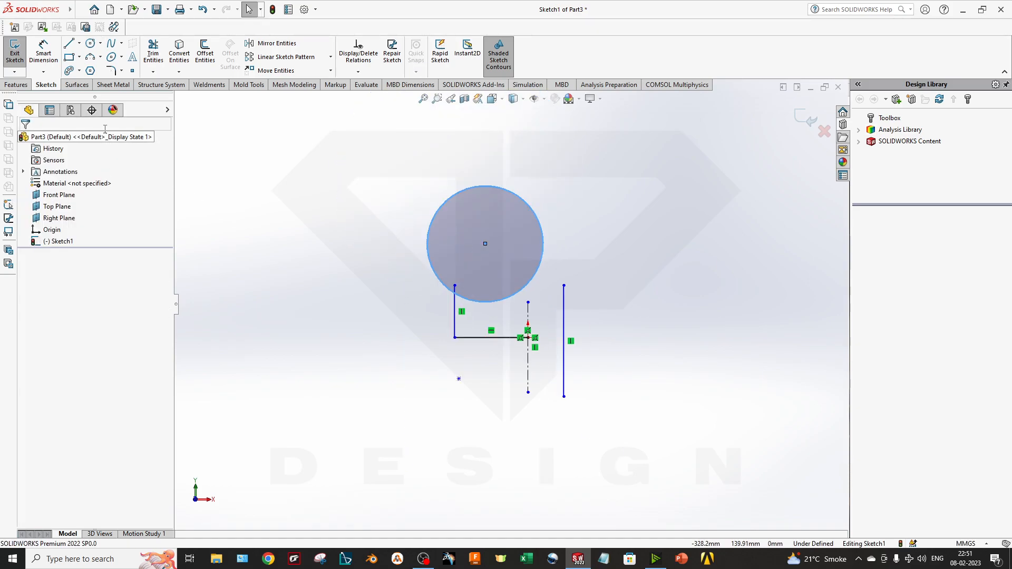
- Draw a three-point perimeter circle with a radius of about 90 mm, overlapping the left part of the profile
left_click(100, 43)
left_click(113, 69)
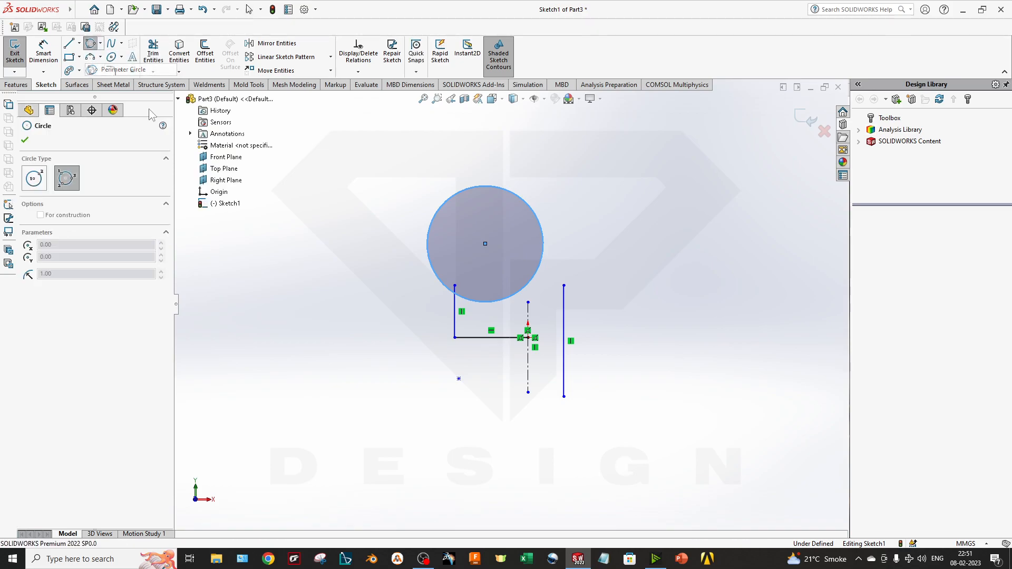
left_click(324, 336)
left_click(429, 430)
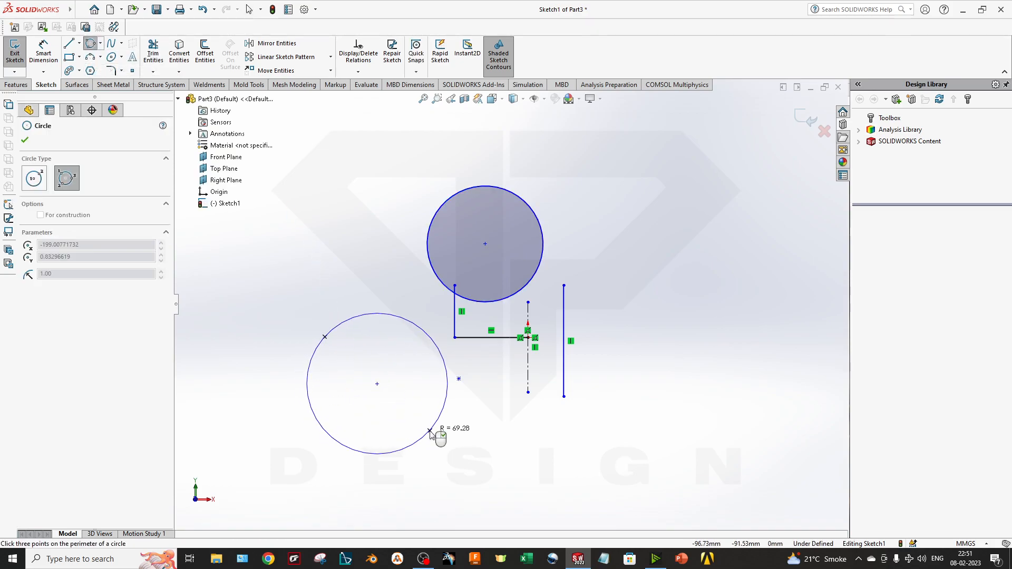
left_click(354, 405)
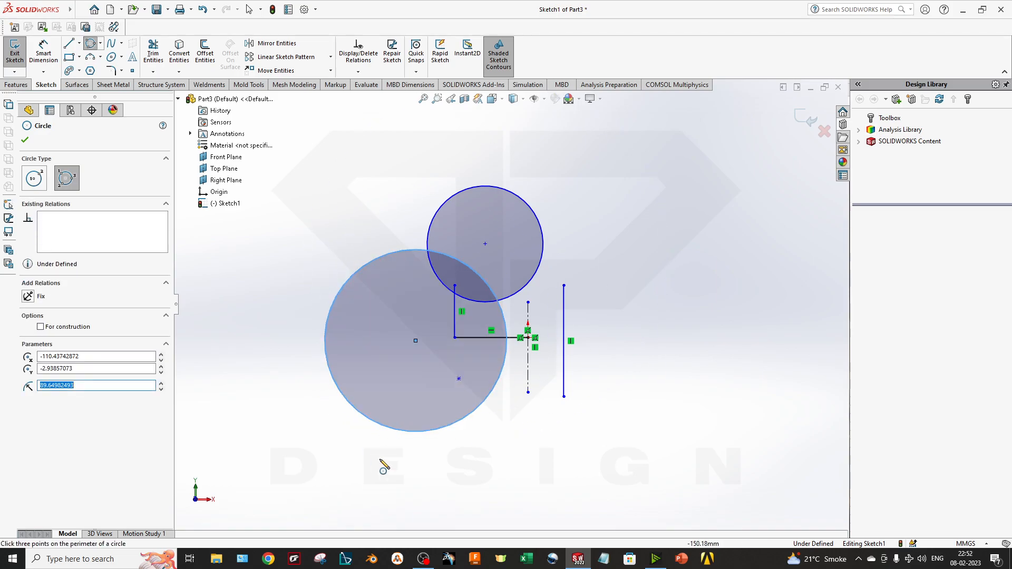
key("Escape")
- Move the perimeter circle up and to the left by its centre, and shrink it to sit beside the first circle
left_click(415, 341)
left_click_drag(416, 340, 341, 219)
left_click_drag(320, 315, 320, 271)
left_click(321, 272)
- Draw a wavy five-point spline below the profile and shift its middle point up and to the right to flatten the curve
left_click(112, 42)
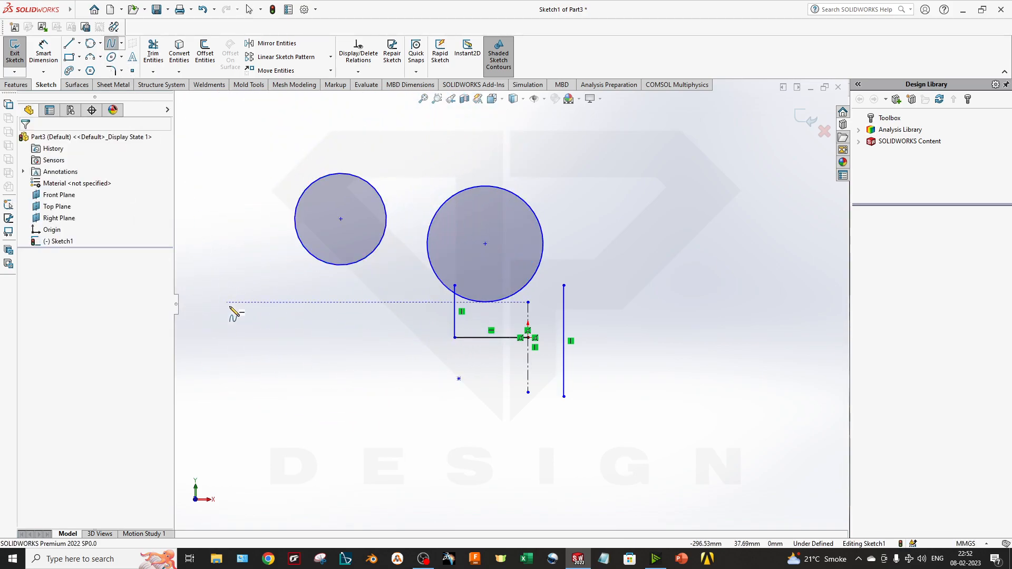
left_click(262, 382)
left_click(385, 353)
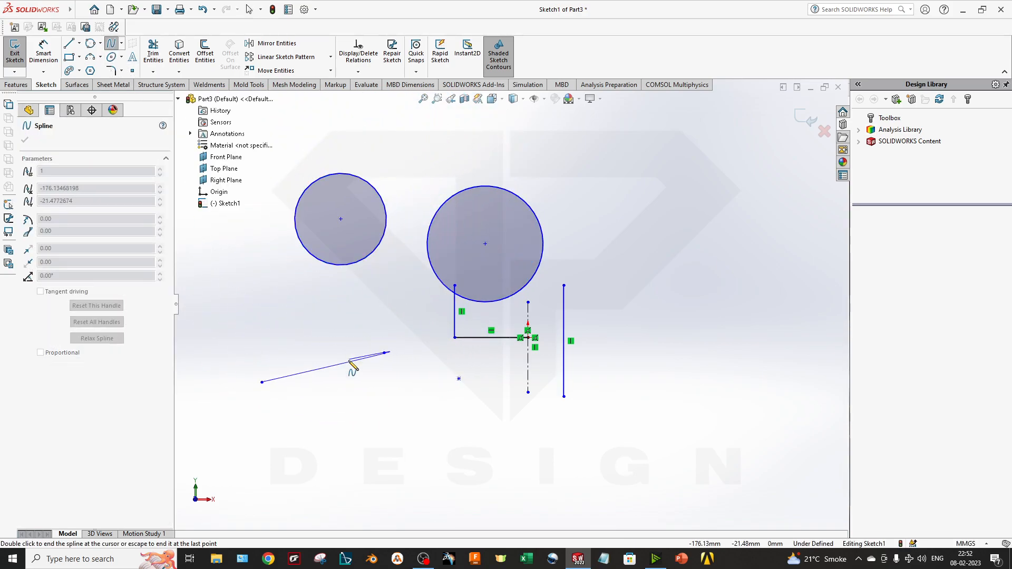
left_click(465, 438)
left_click(670, 411)
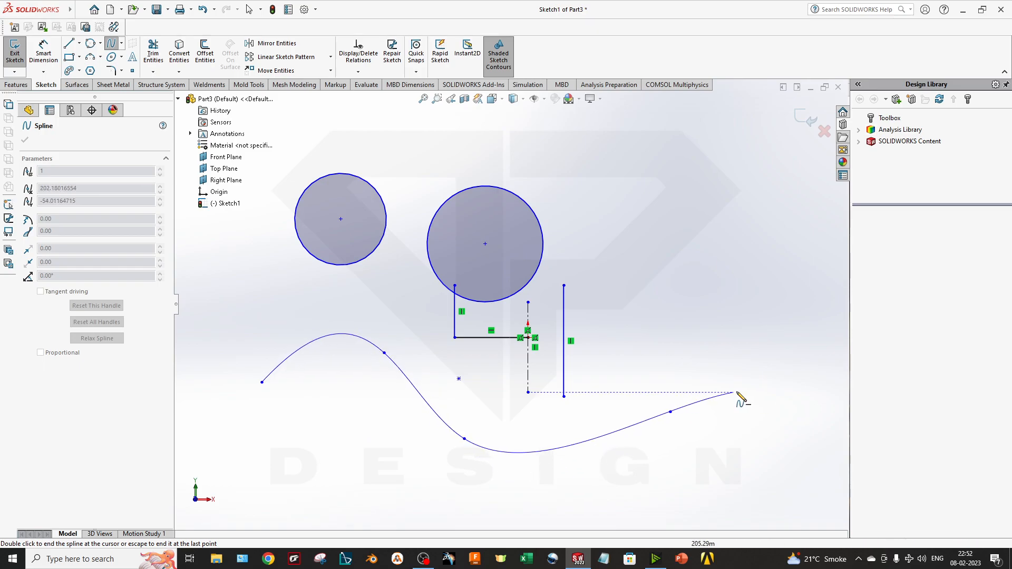
double_click(798, 397)
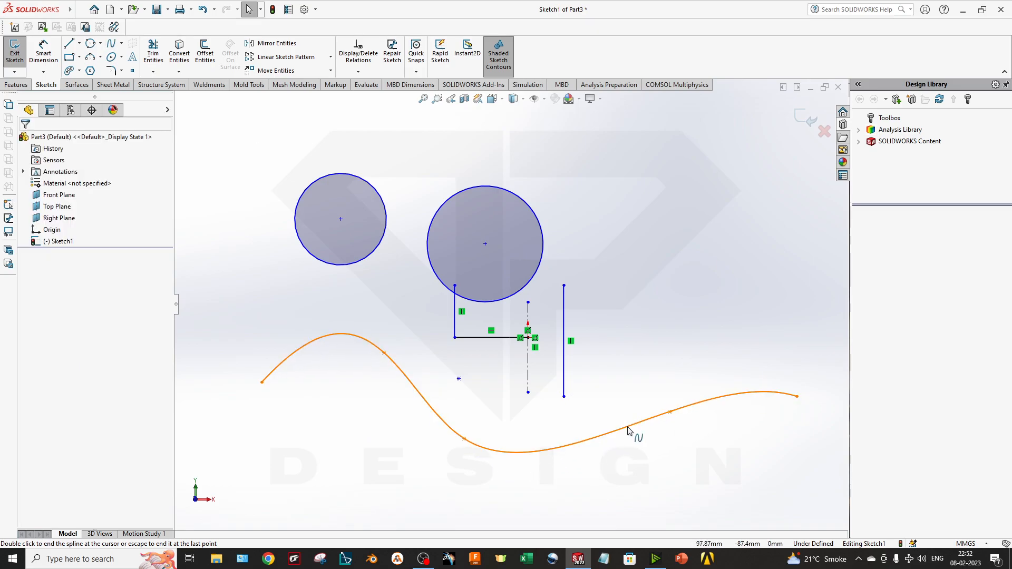
left_click_drag(464, 439, 517, 406)
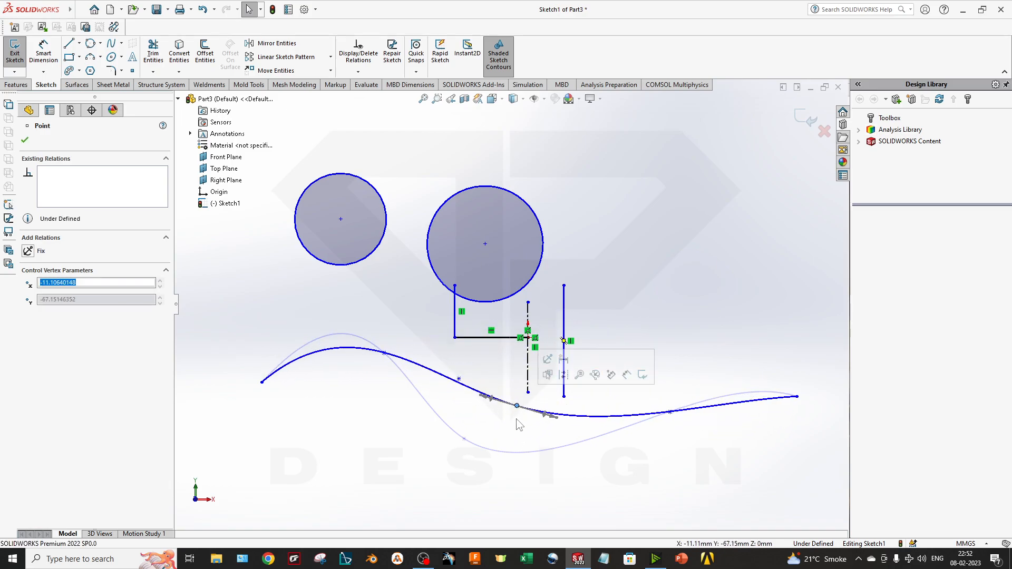
left_click(528, 469)
- Draw a style spline with four control vertices below the first spline, and pull its third vertex upward to increase the bulge
scroll(560, 476, "up", 2)
scroll(576, 448, "down", 3)
scroll(387, 328, "up", 3)
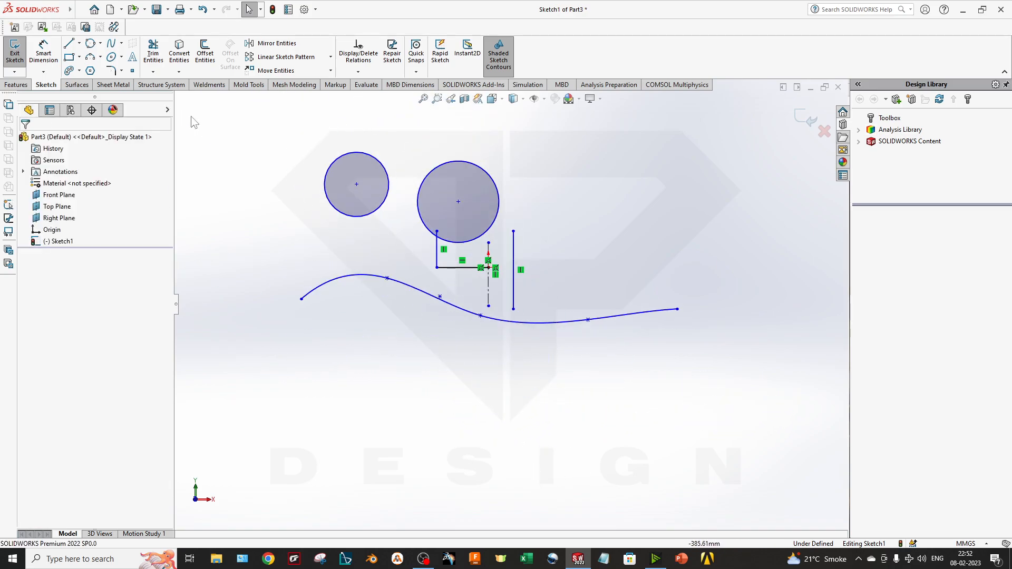
left_click(121, 44)
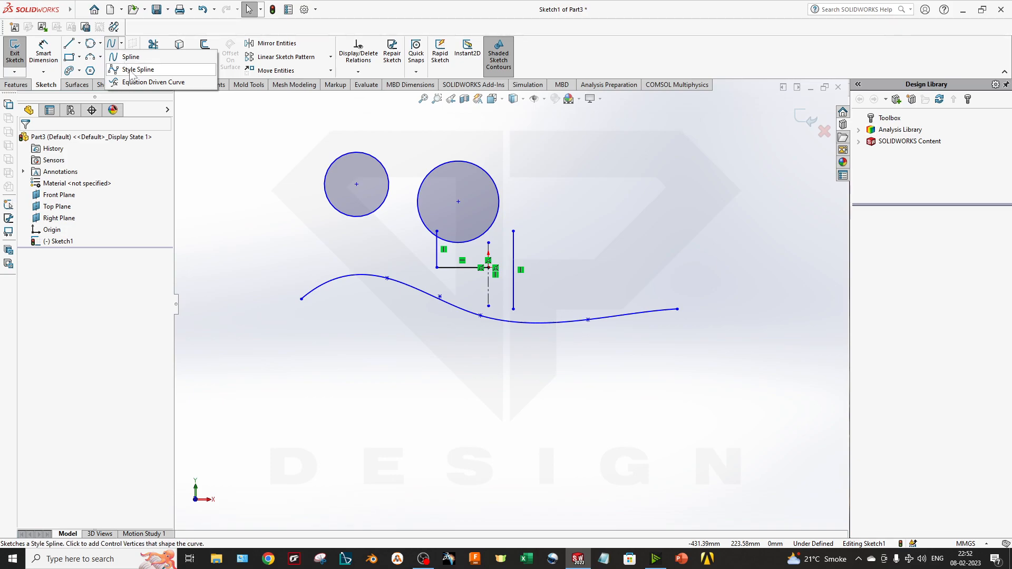
left_click(132, 71)
left_click(282, 409)
left_click(501, 401)
left_click(627, 363)
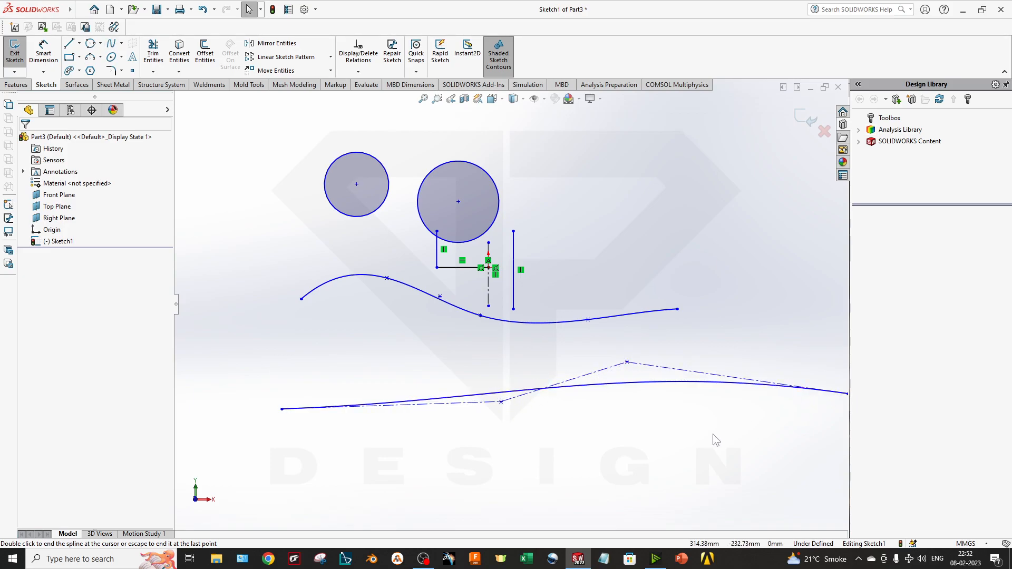
key("Escape")
left_click_drag(627, 362, 633, 289)
left_click(559, 422)
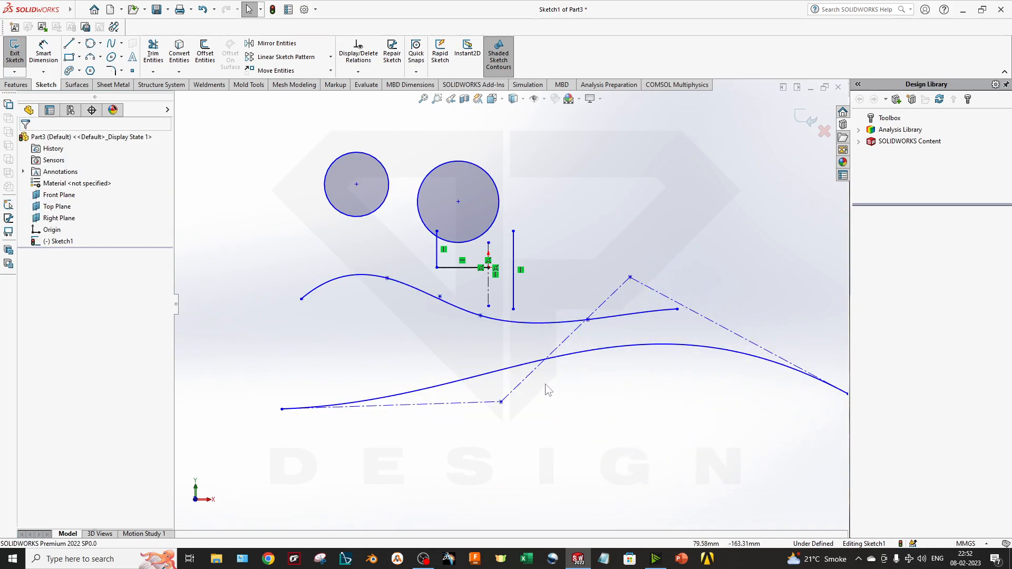
- Convert the style spline to construction geometry and show its curvature
left_click(569, 357)
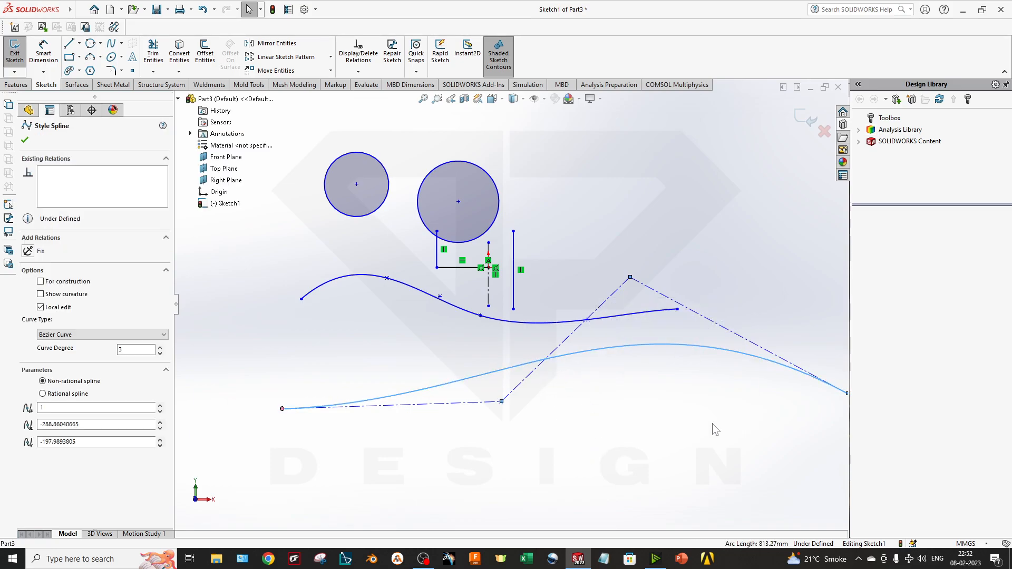
left_click(296, 366)
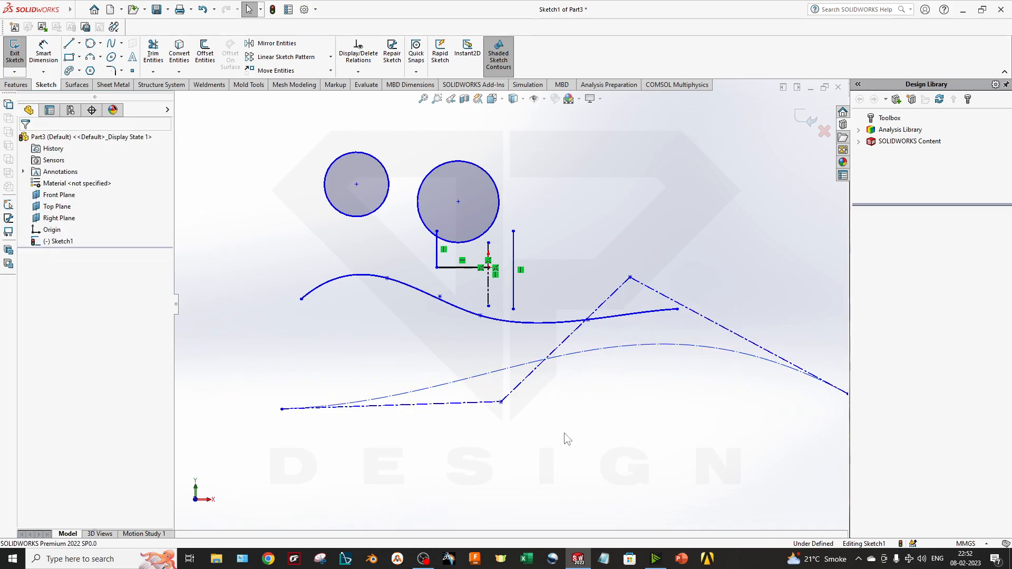
left_click(435, 389)
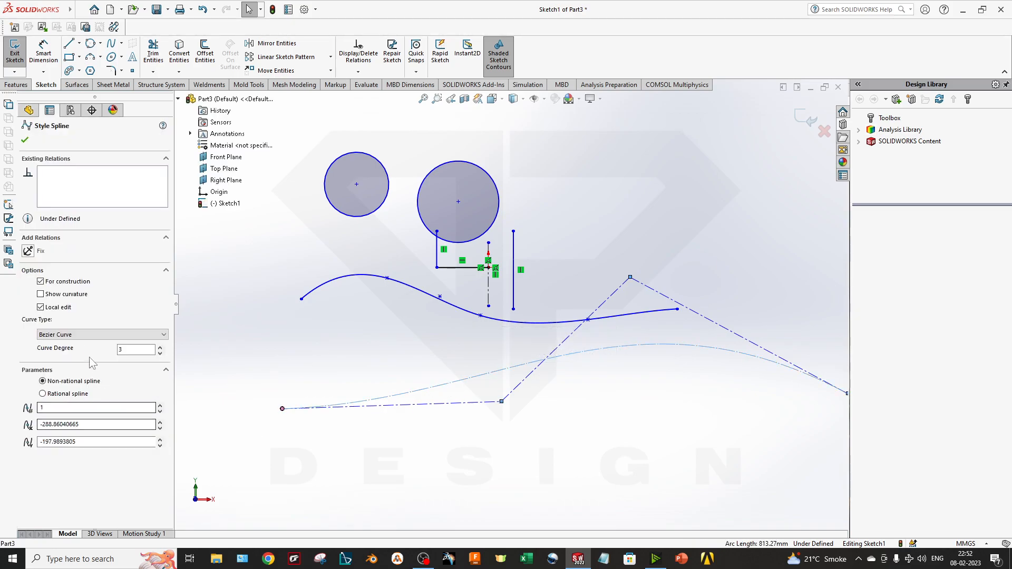
left_click(24, 292)
left_click(494, 465)
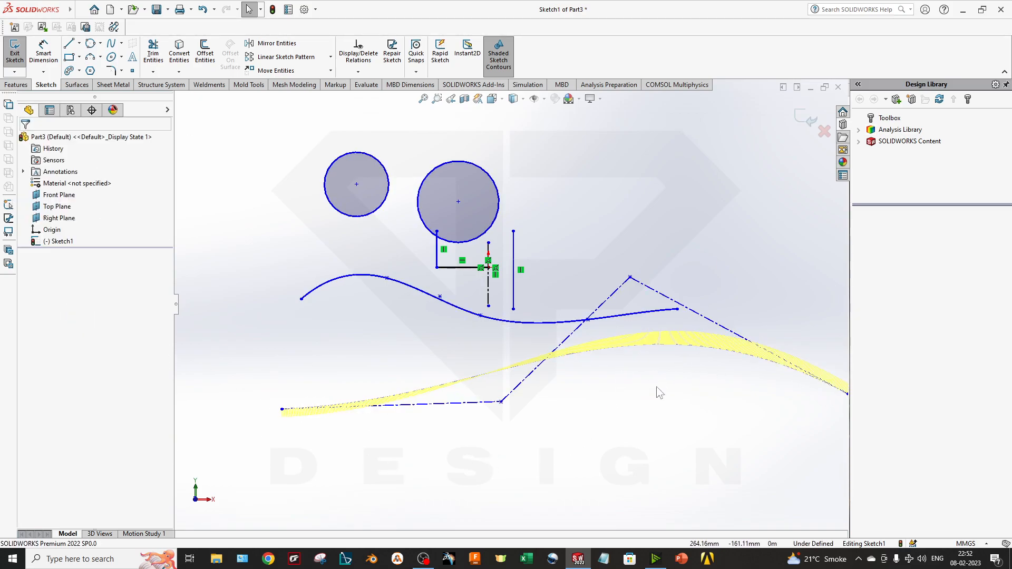
- Turn off the curvature display of the style spline
scroll(701, 382, "up", 4)
scroll(582, 377, "down", 2)
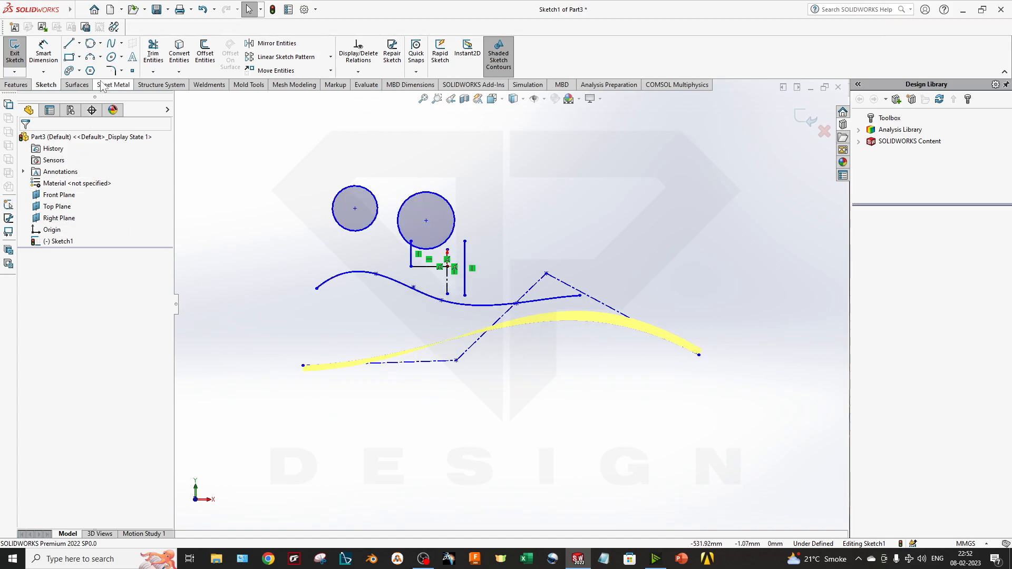
left_click(552, 320)
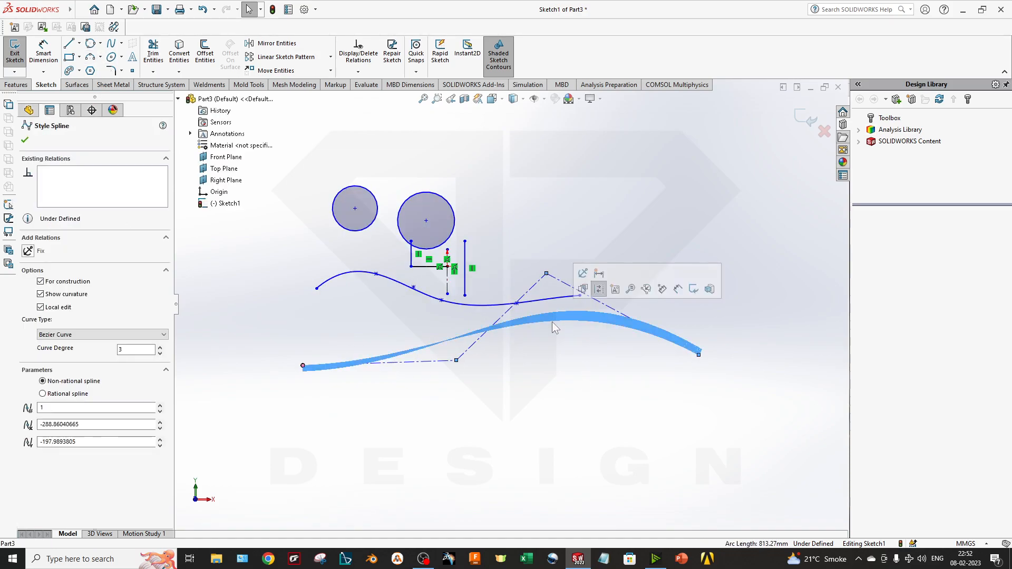
left_click(312, 410)
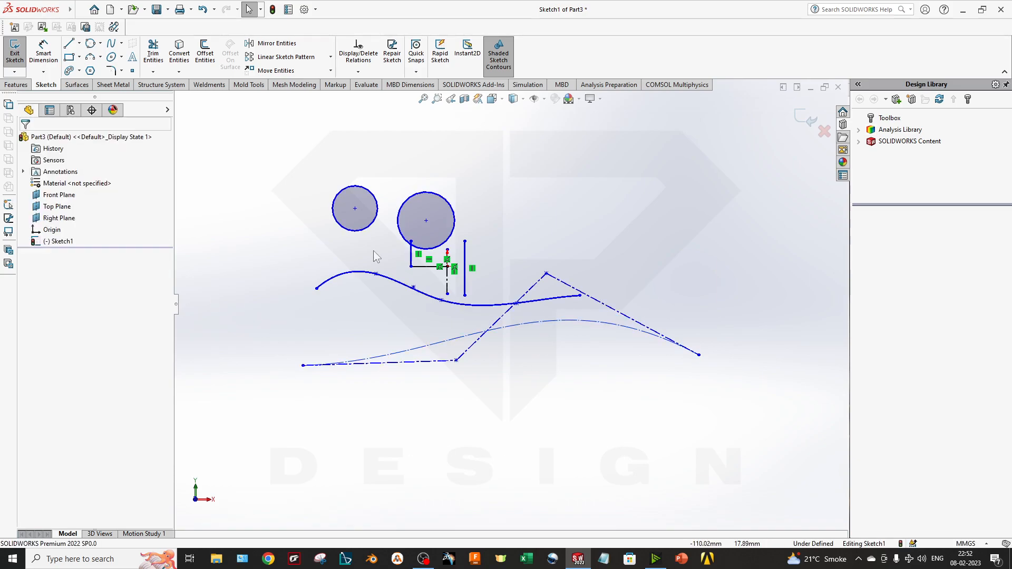
- Draw a large corner rectangle in the empty area below the style spline
left_click(72, 57)
key("z")
left_click(321, 367)
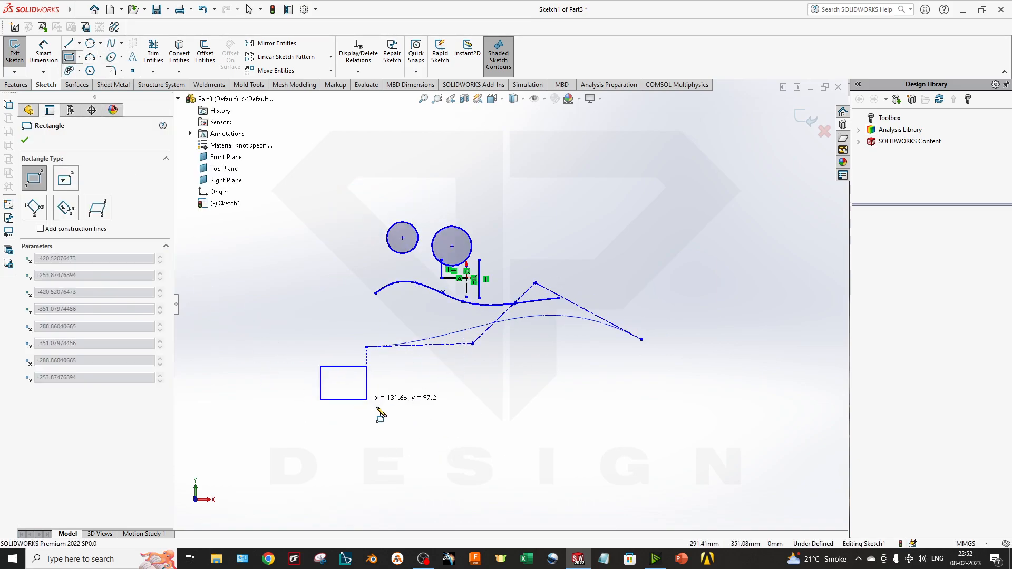
left_click(599, 488)
- Draw a wide center rectangle in the empty area above and to the right of the circles
left_click(79, 57)
left_click(101, 83)
left_click(607, 194)
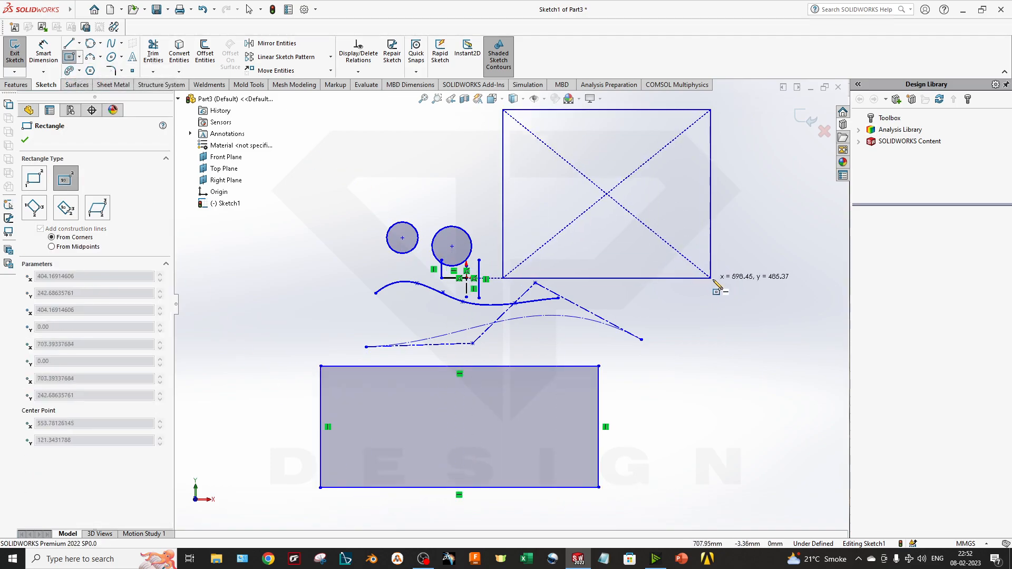
left_click(689, 224)
key("Escape")
- Draw a centerpoint arc to the left of the circles, with a radius of about 228 mm and a sweep of about 134°
left_click(80, 57)
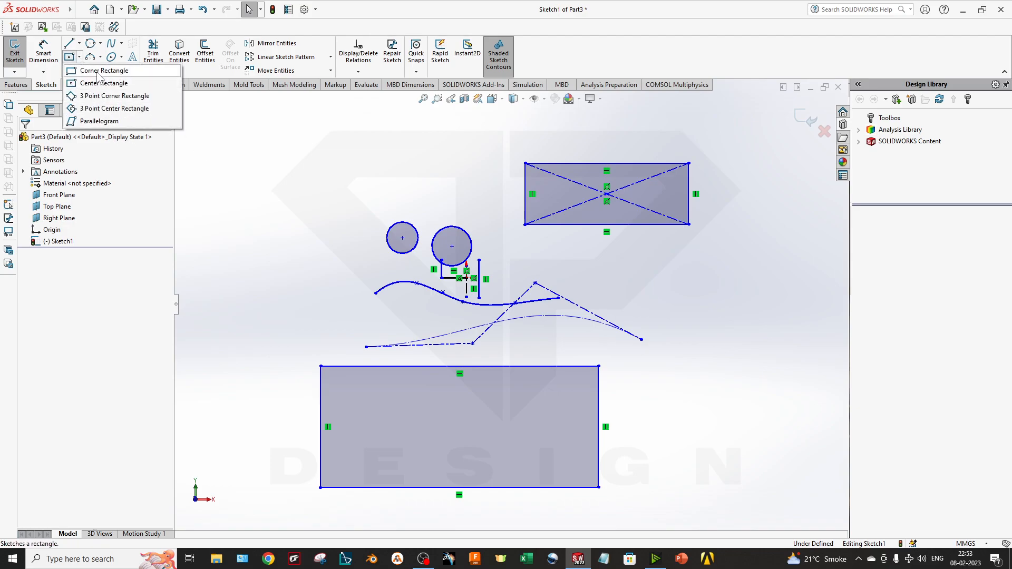
left_click(101, 58)
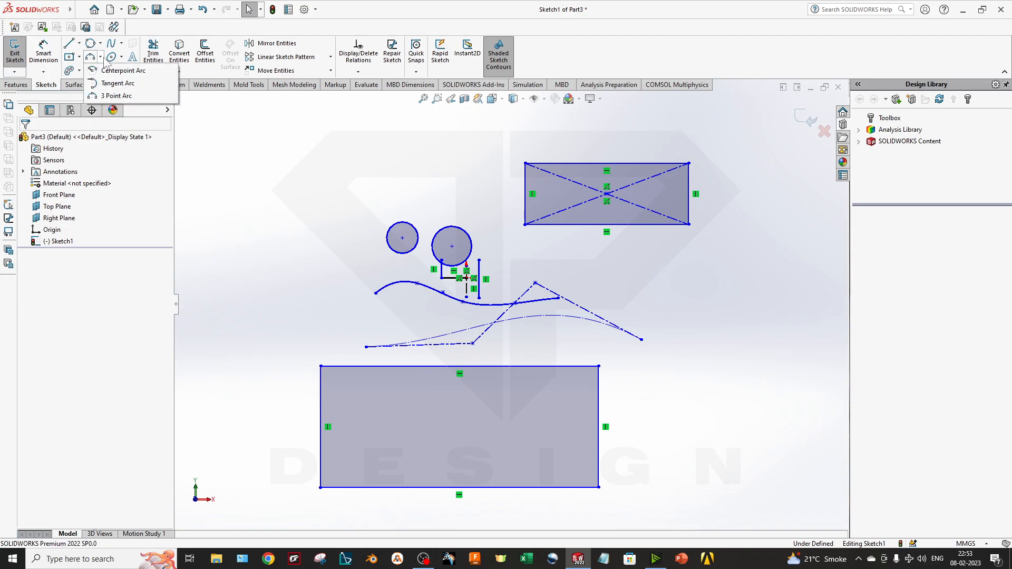
left_click(103, 72)
left_click(295, 288)
left_click(315, 211)
left_click(226, 327)
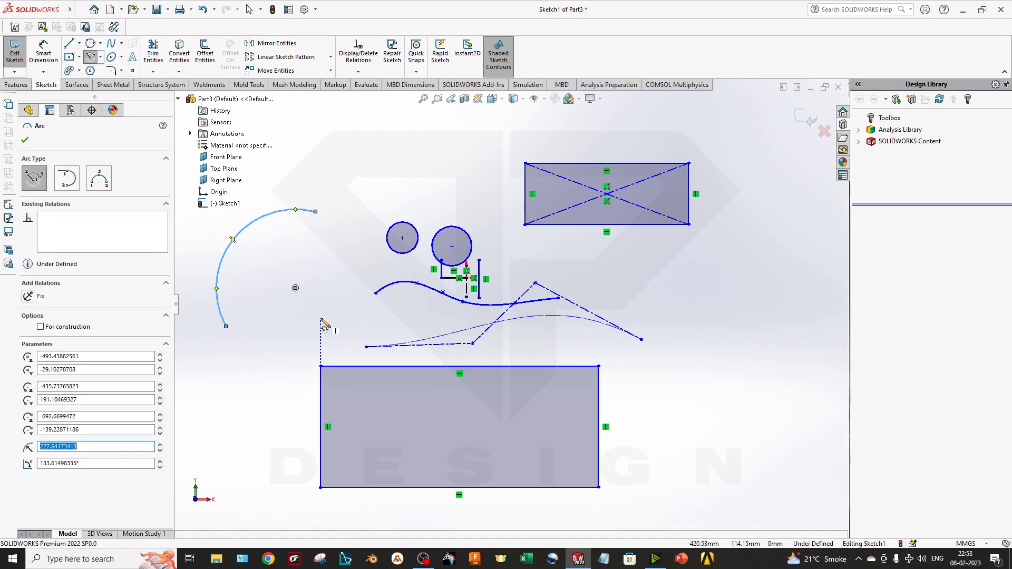
key("Escape")
left_click(101, 57)
left_click(111, 83)
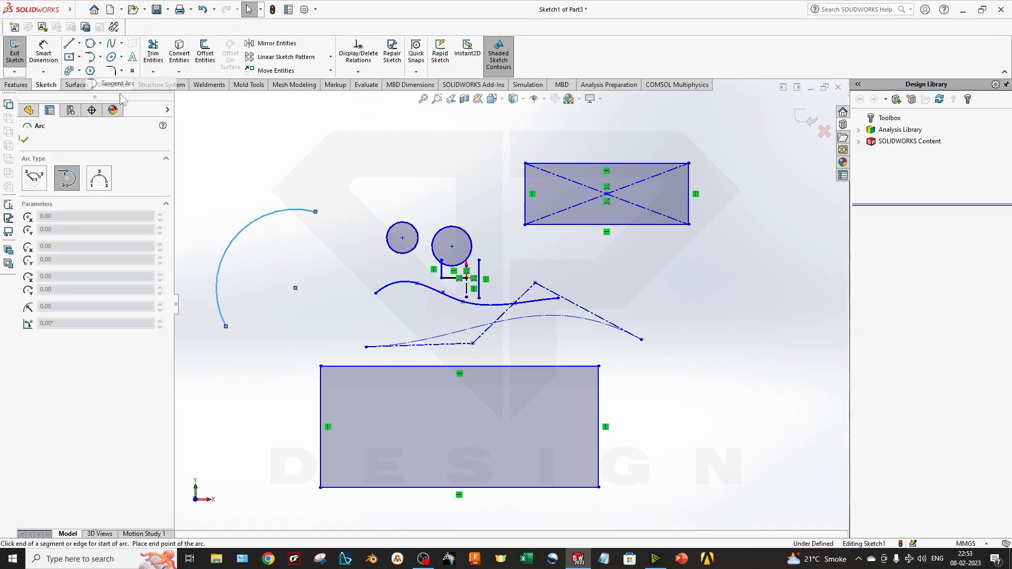
left_click(316, 212)
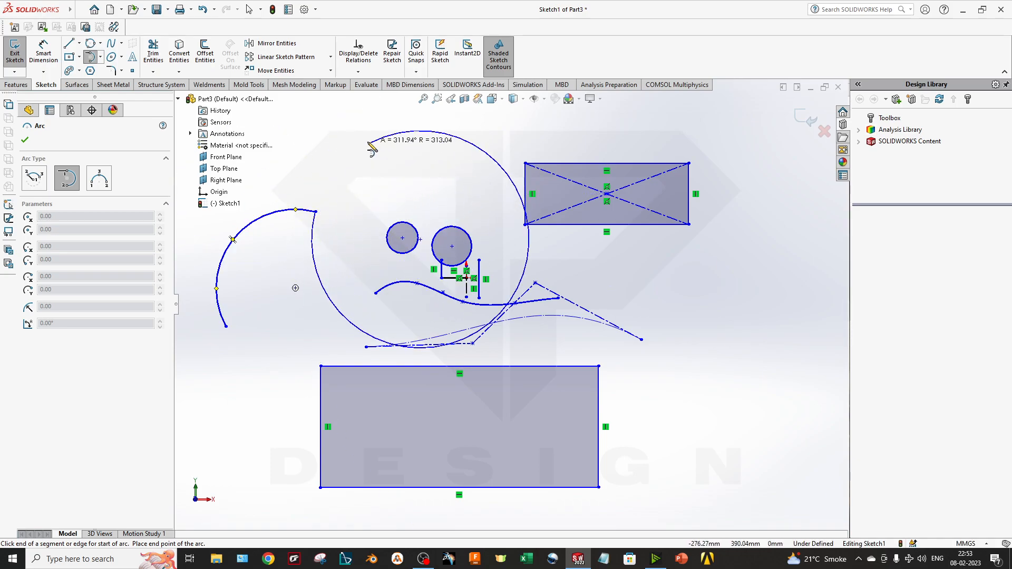
key("Escape")
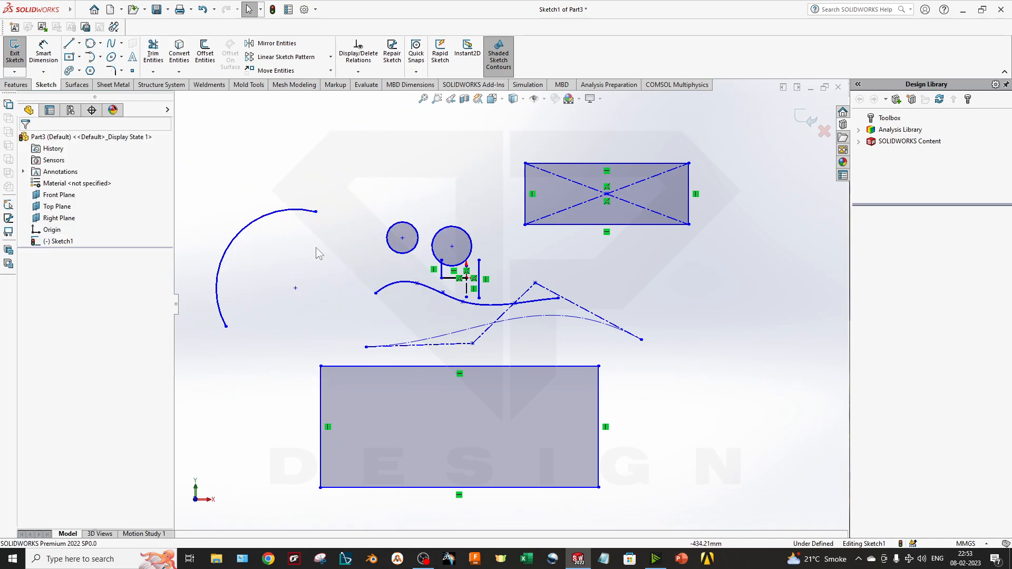
- Draw a 3-point arc of 180° with a radius of about 175 mm across the large rectangle's left side, joining its two left corners
left_click(100, 57)
left_click(109, 96)
scroll(333, 341, "up", 3)
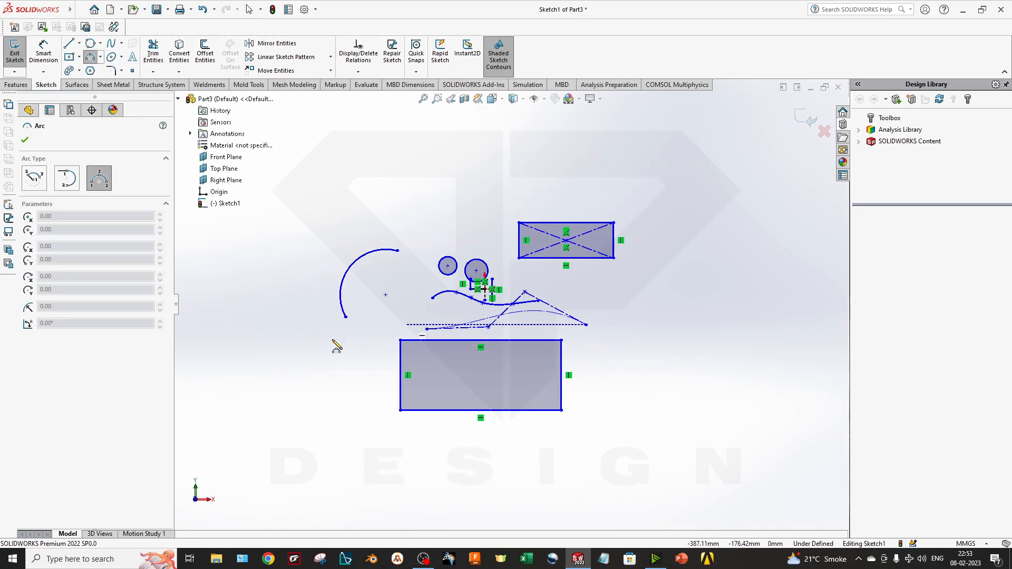
left_click(401, 341)
left_click(400, 410)
left_click(367, 385)
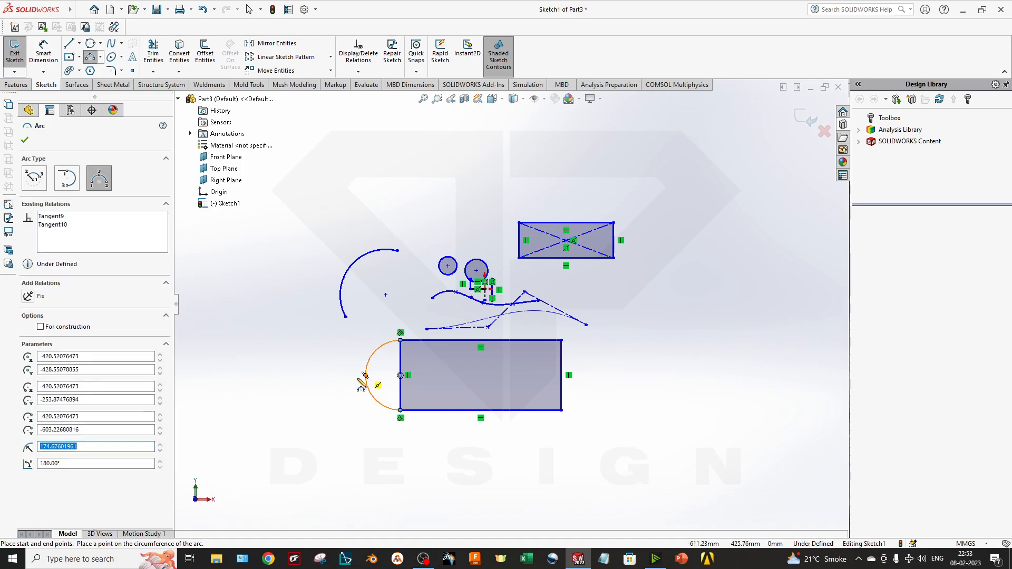
key("Escape")
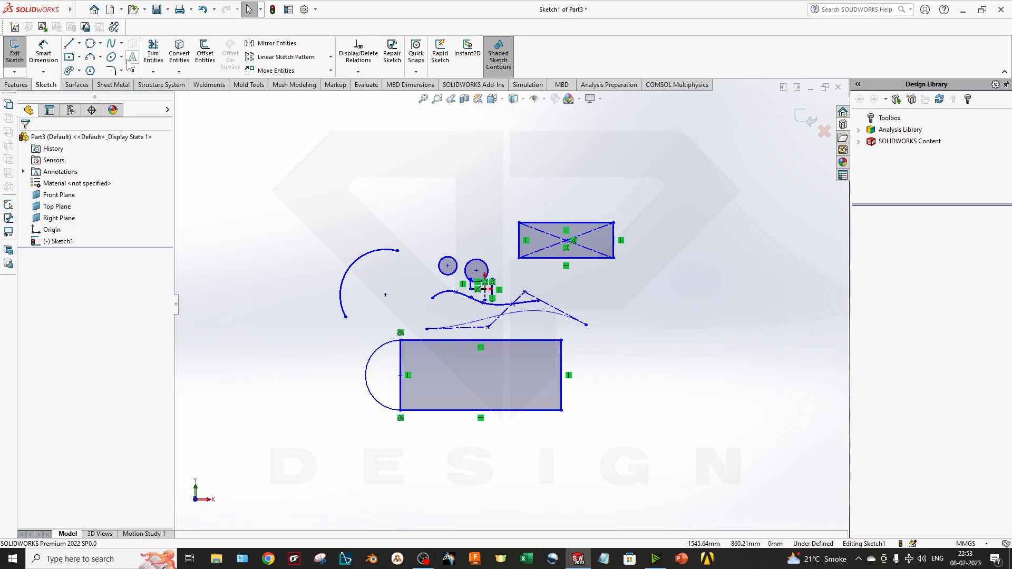
- Draw a flat horizontal ellipse above and to the left of the centerpoint arc, with radii of about 289 mm and 76 mm
left_click(110, 58)
left_click(291, 184)
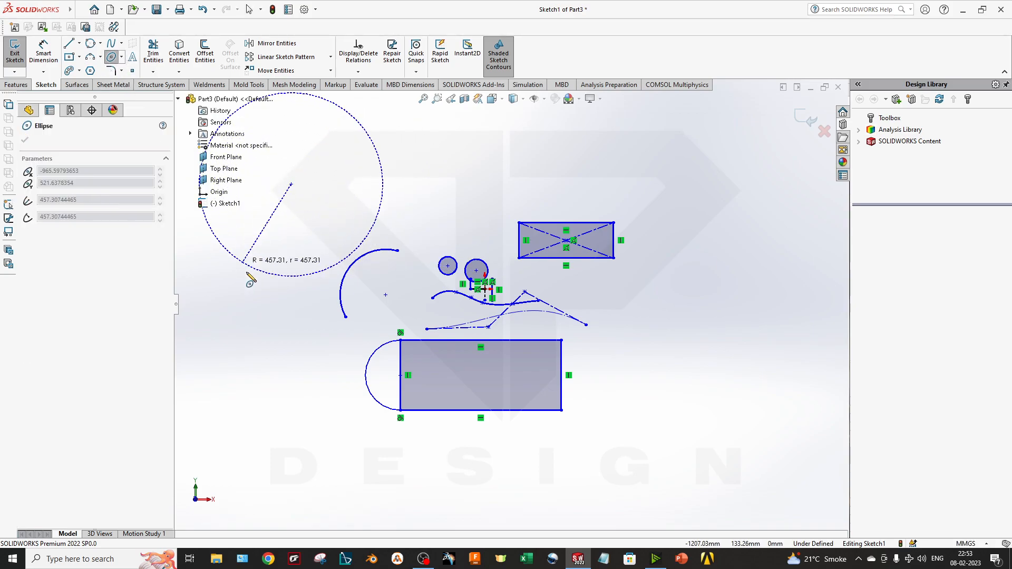
left_click(348, 184)
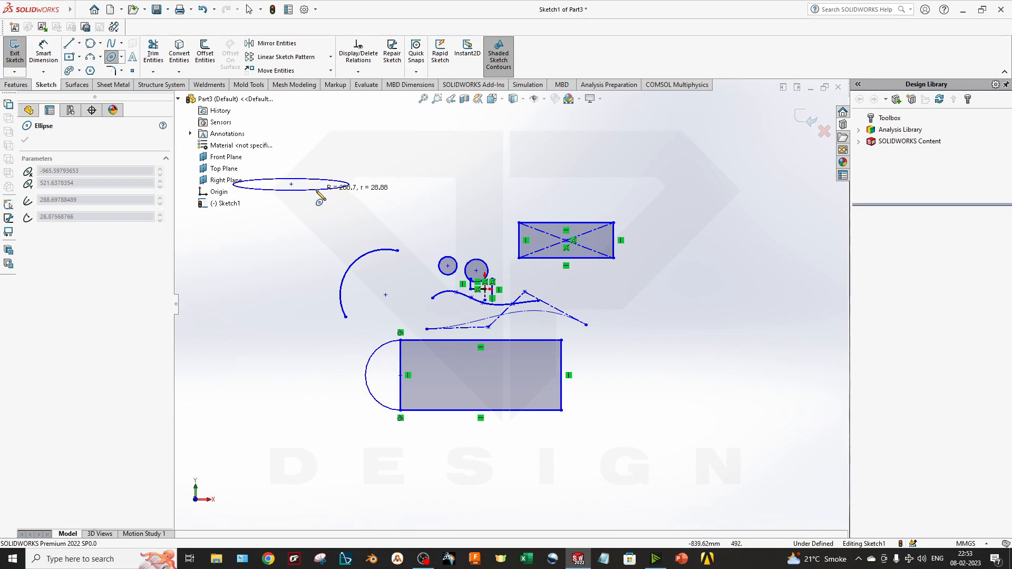
left_click(292, 199)
mouse_move(331, 238)
middle_mouse_down("ctrl")
mouse_move(461, 239)
mouse_move(406, 252)
middle_mouse_up("ctrl")
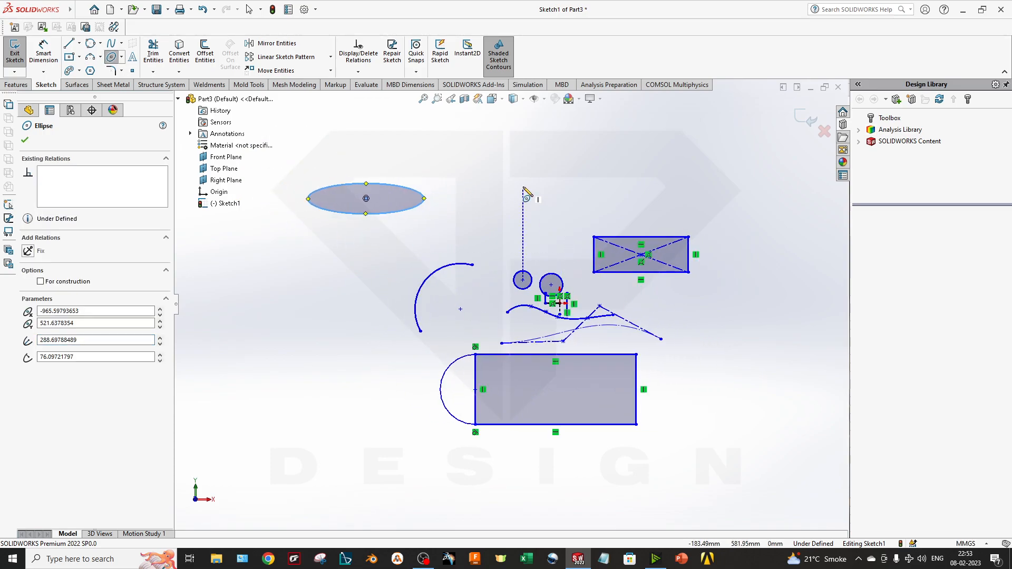
key("Escape")
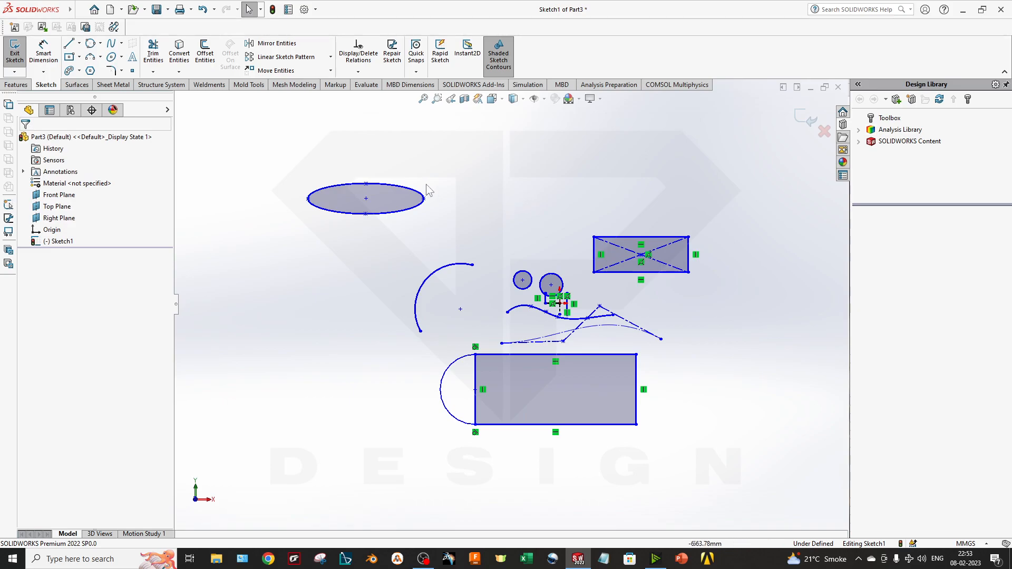
mouse_move(608, 214)
middle_mouse_down("ctrl")
mouse_move(561, 199)
mouse_move(477, 199)
mouse_move(595, 193)
mouse_move(466, 196)
mouse_move(639, 204)
mouse_move(498, 221)
mouse_move(589, 264)
mouse_move(592, 222)
mouse_move(555, 201)
middle_mouse_up("ctrl")
left_click(121, 57)
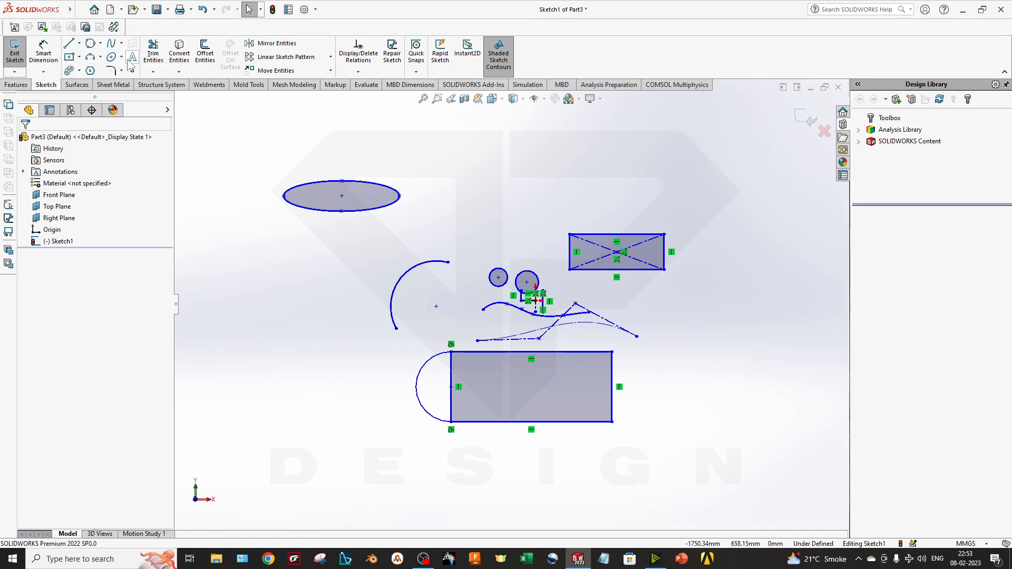
left_click(133, 57)
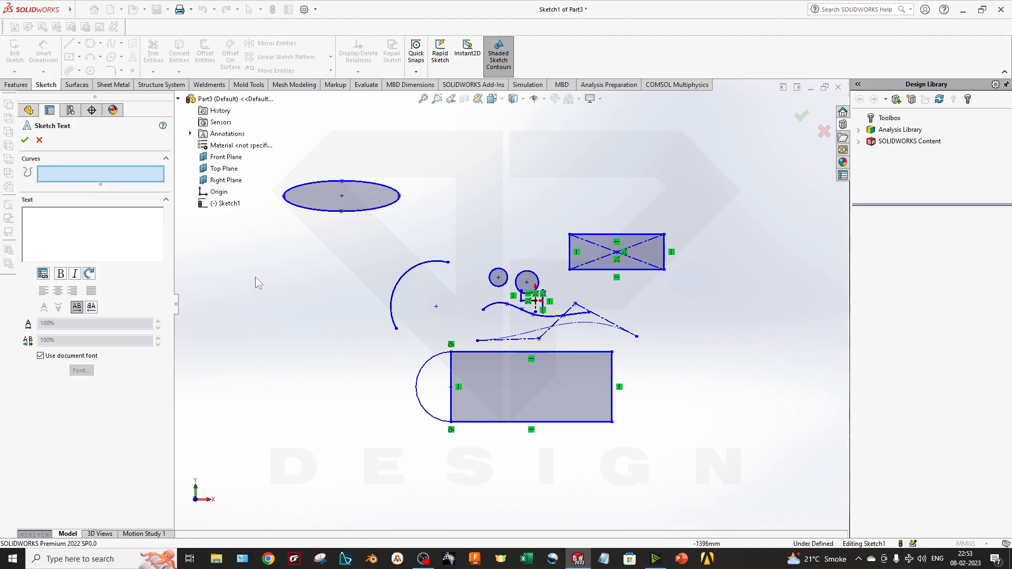
left_click(39, 140)
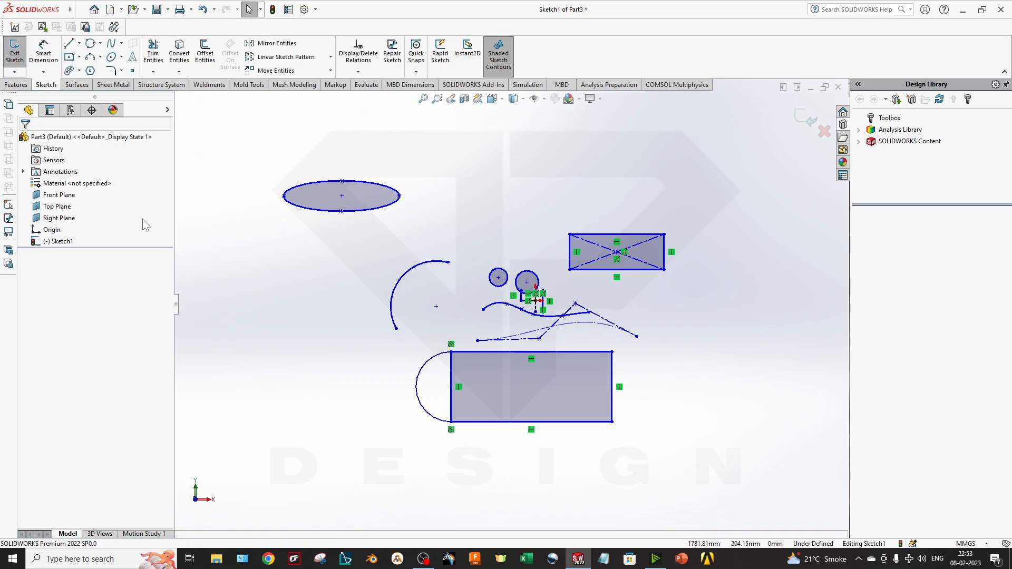
left_click(133, 57)
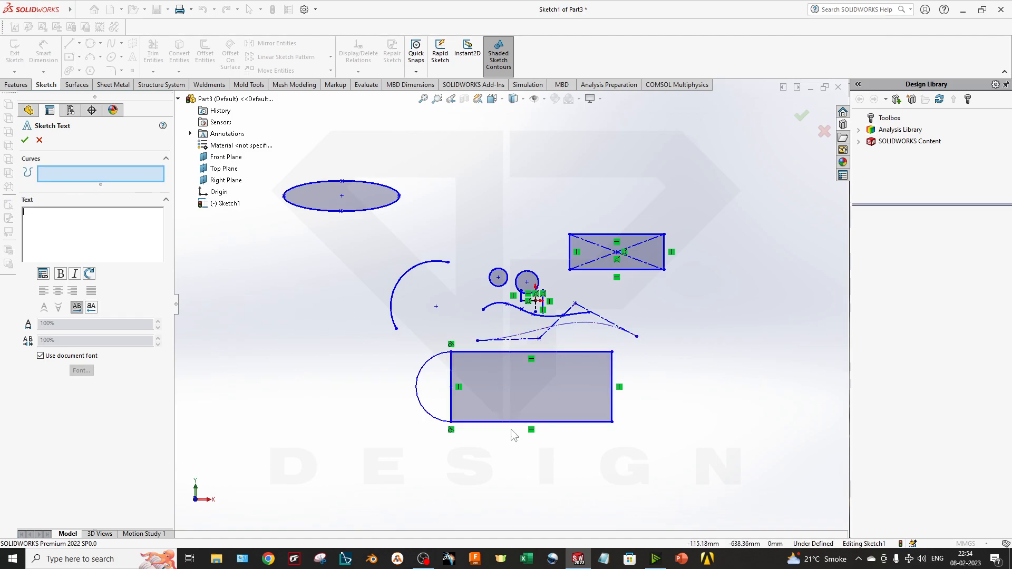
left_click(40, 140)
- Draw a horizontal centerline about 1020 mm long in the empty area above the center rectangle
left_click(79, 43)
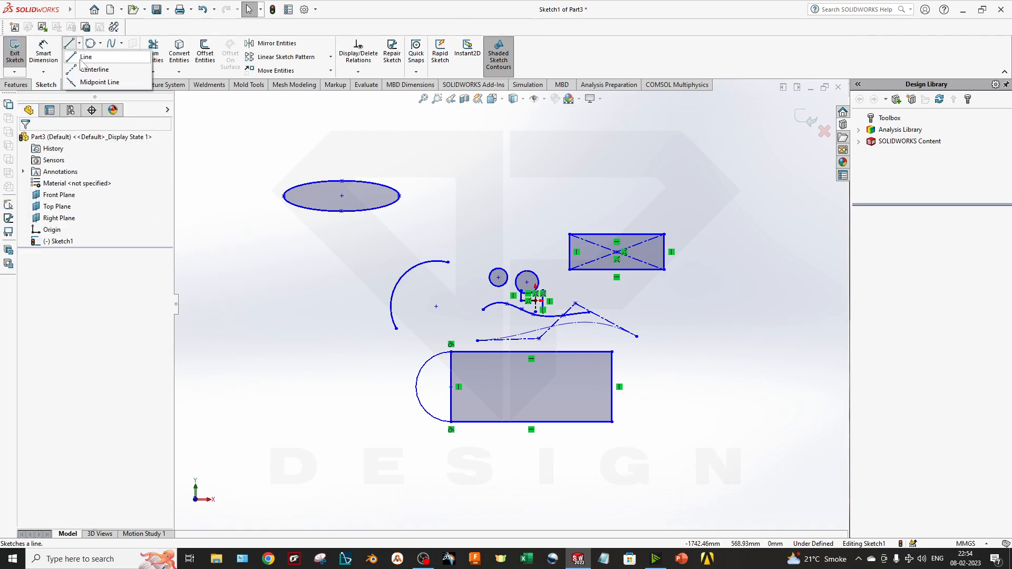
left_click(89, 66)
left_click(482, 177)
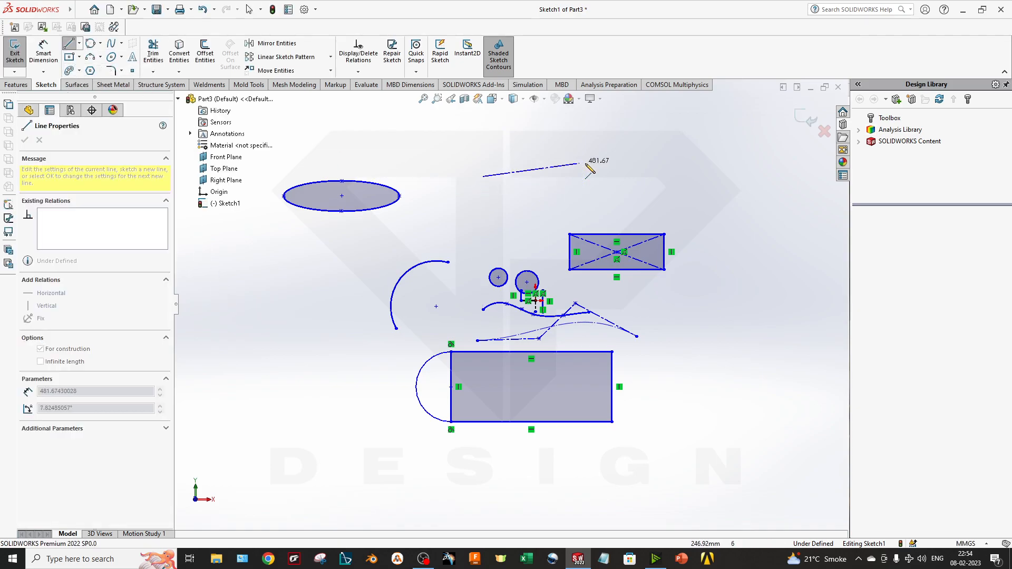
left_click(688, 174)
key("Escape")
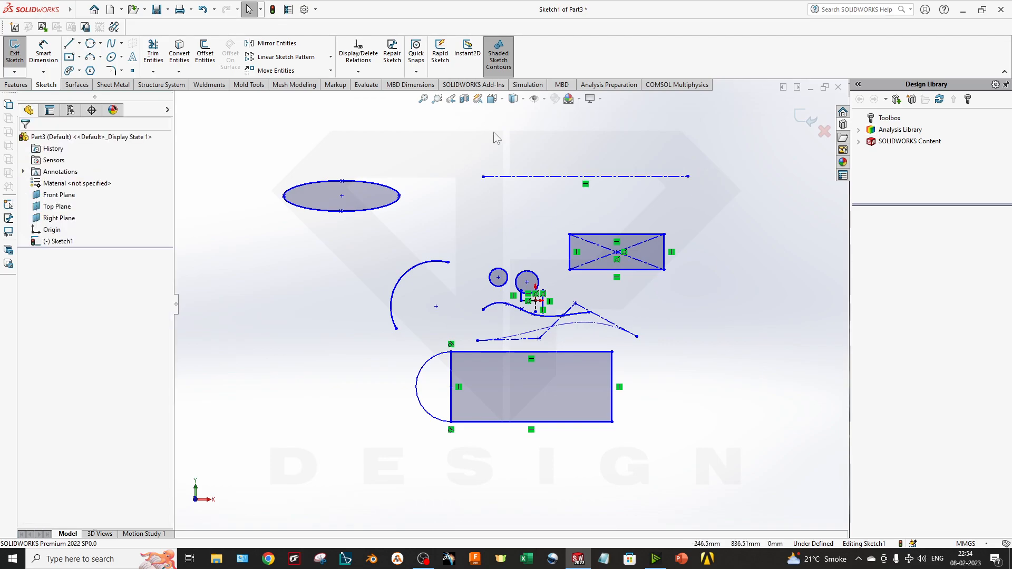
- Create sketch text reading "DP DESIGN" with the horizontal centerline as its curve
left_click(134, 57)
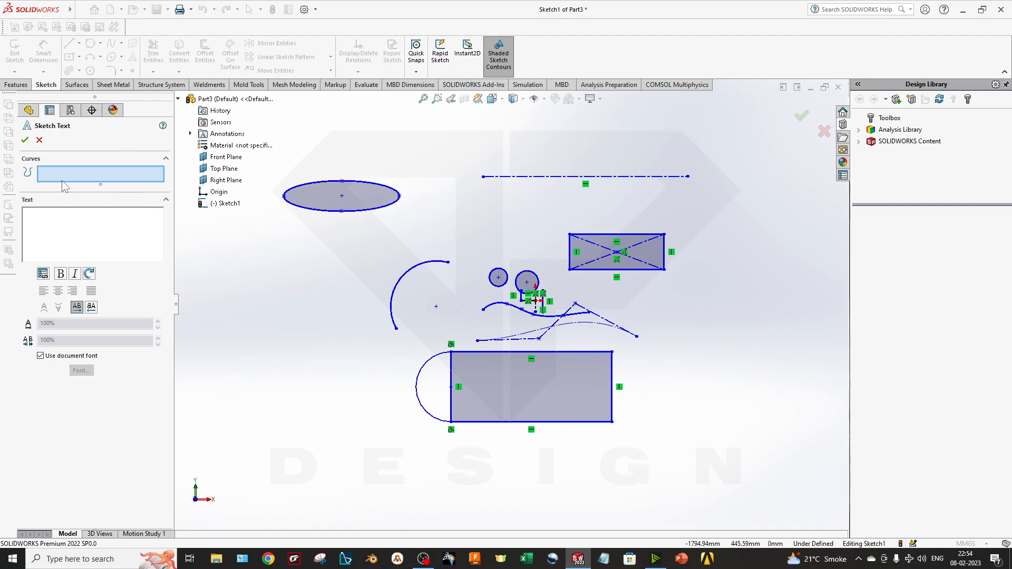
left_click(501, 177)
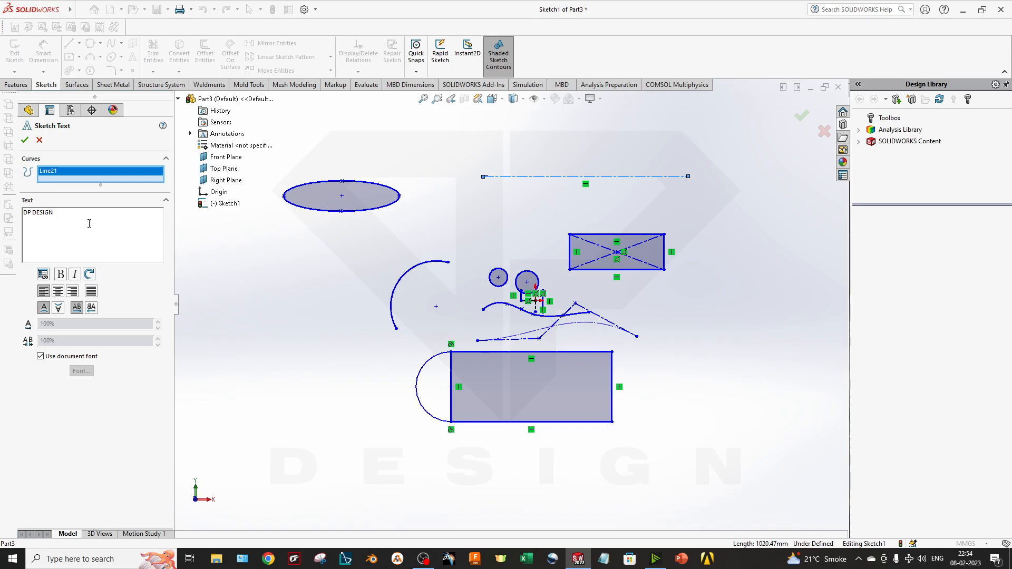
scroll(515, 181, "down", 5)
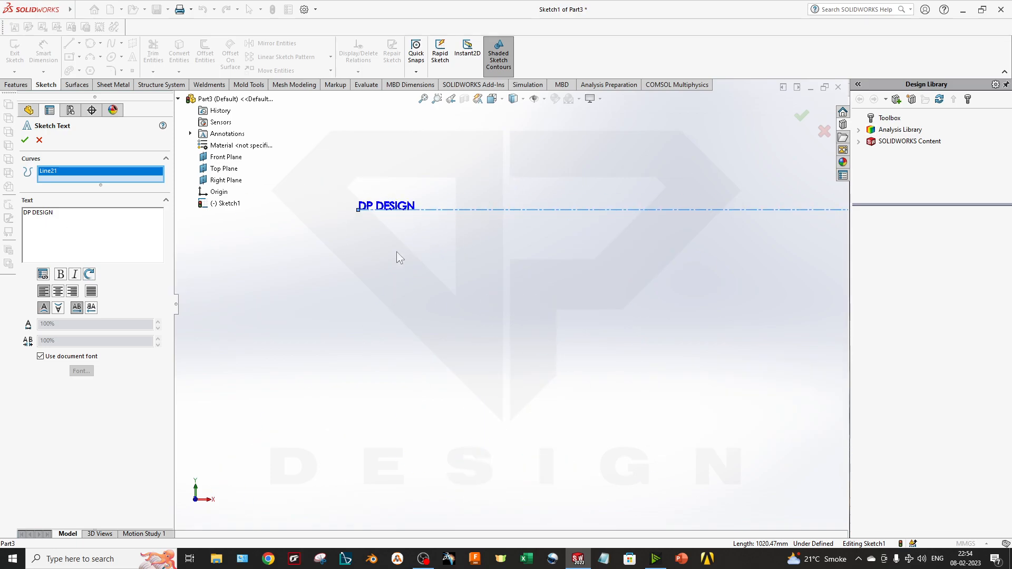
scroll(521, 298, "up", 5)
scroll(444, 339, "down", 5)
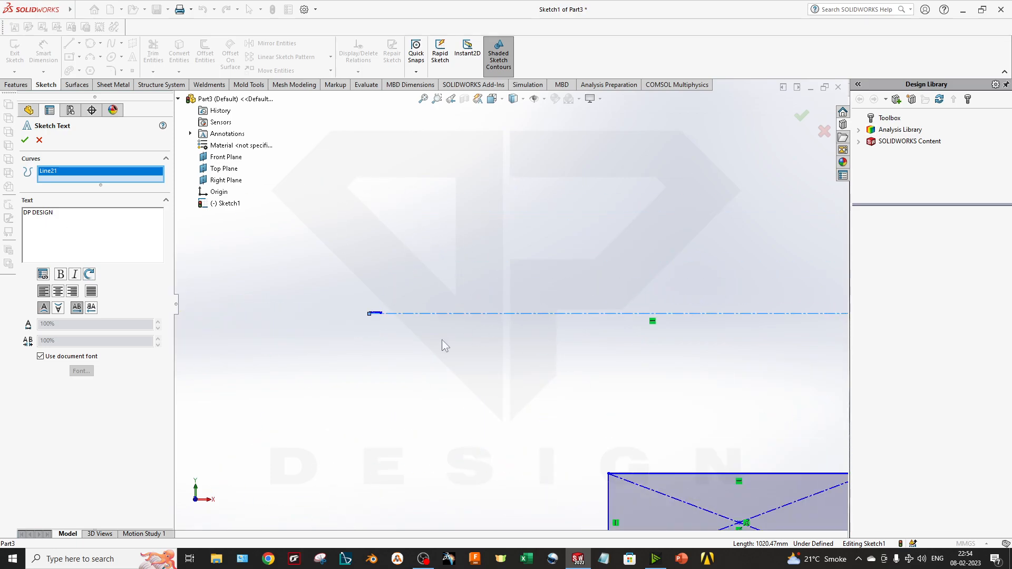
scroll(362, 361, "up", 5)
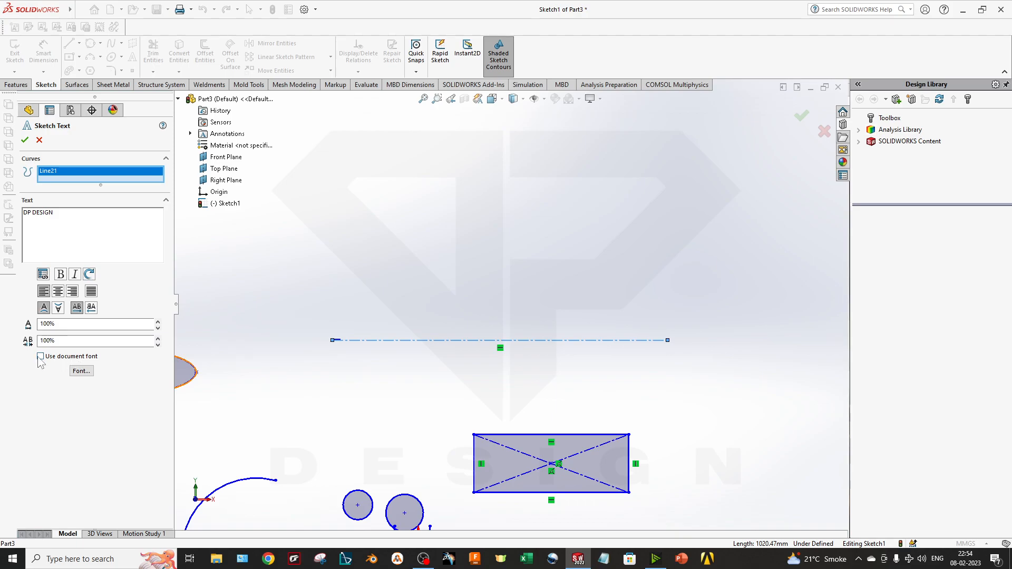
- Give the sketch text its own font height in points instead of the document font, large enough to span most of the centerline
left_click(77, 371)
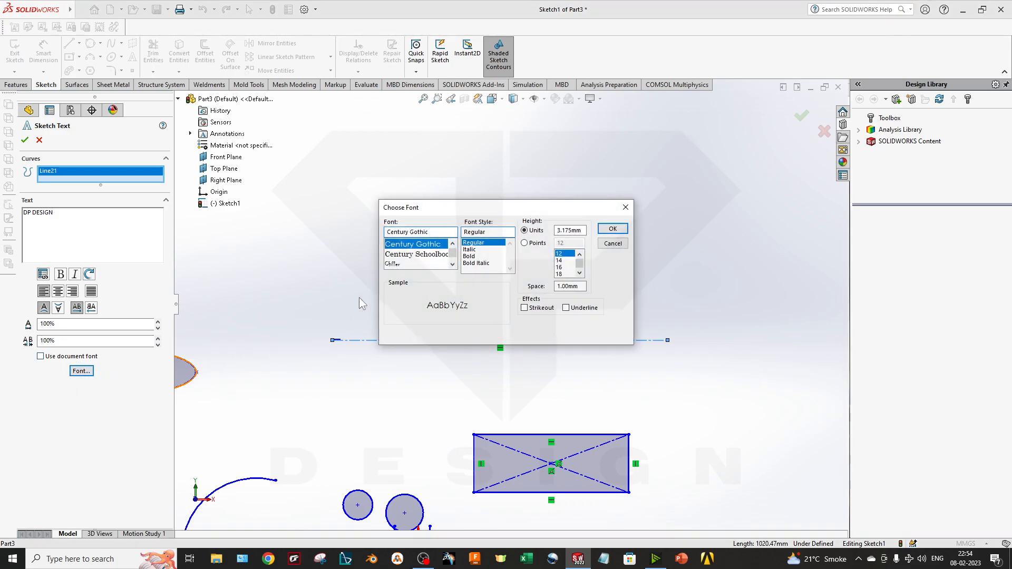
left_click(535, 243)
scroll(435, 257, "down", 10)
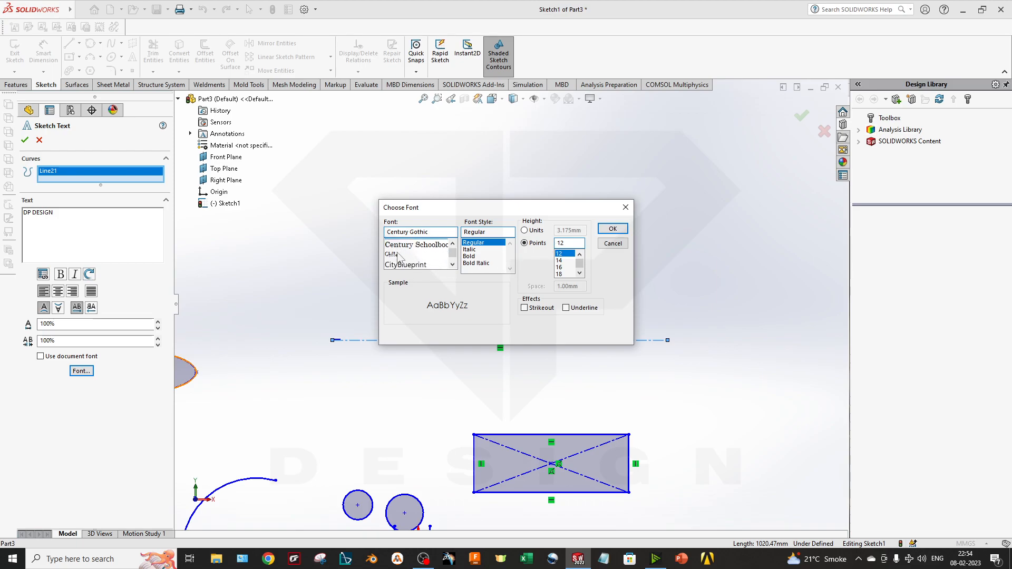
scroll(400, 258, "up", 8)
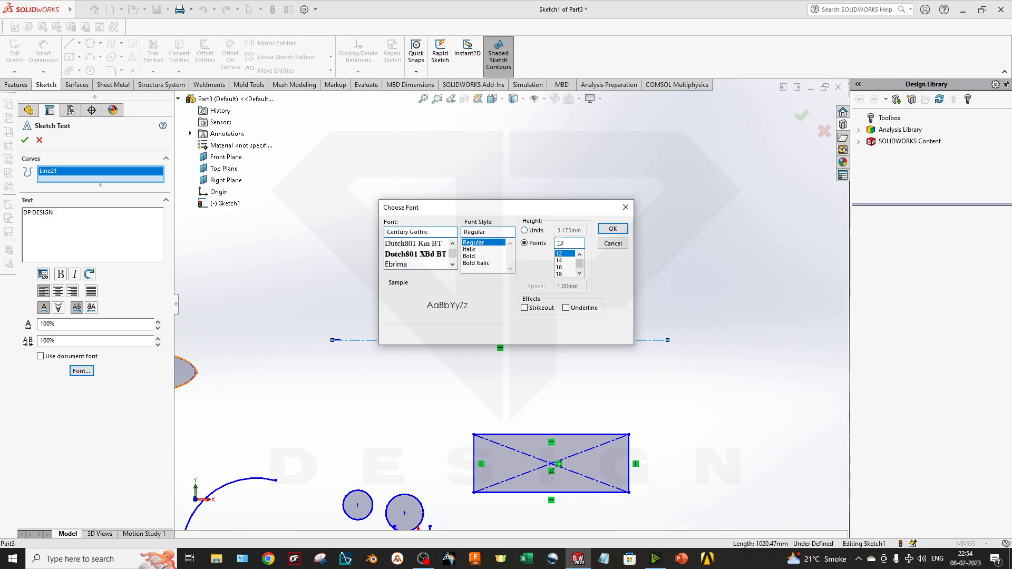
type("50")
key("Return")
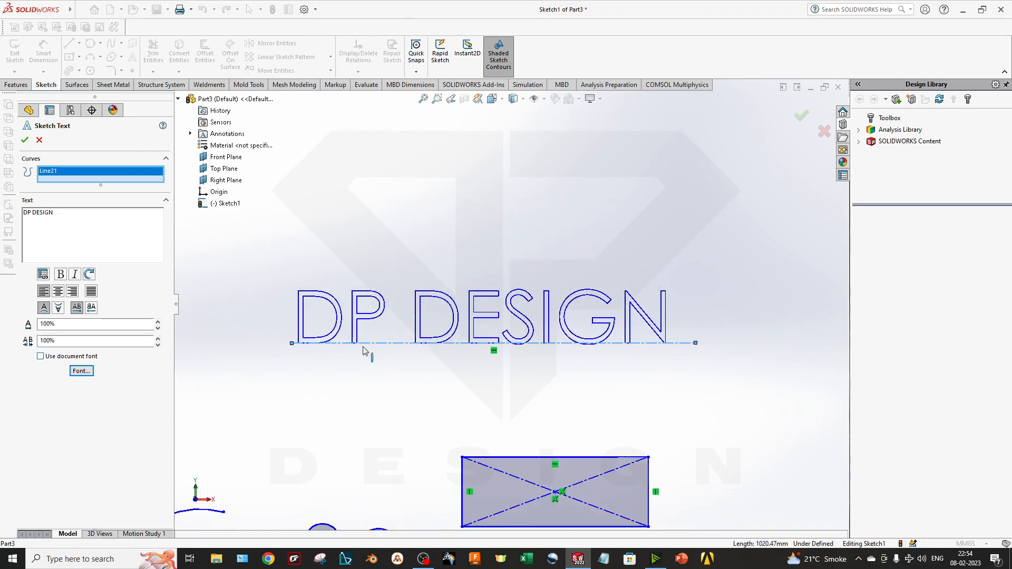
- Center-align the "DP DESIGN" text on the centerline and accept it without the vertical flip
scroll(363, 348, "up", 4)
left_click(58, 291)
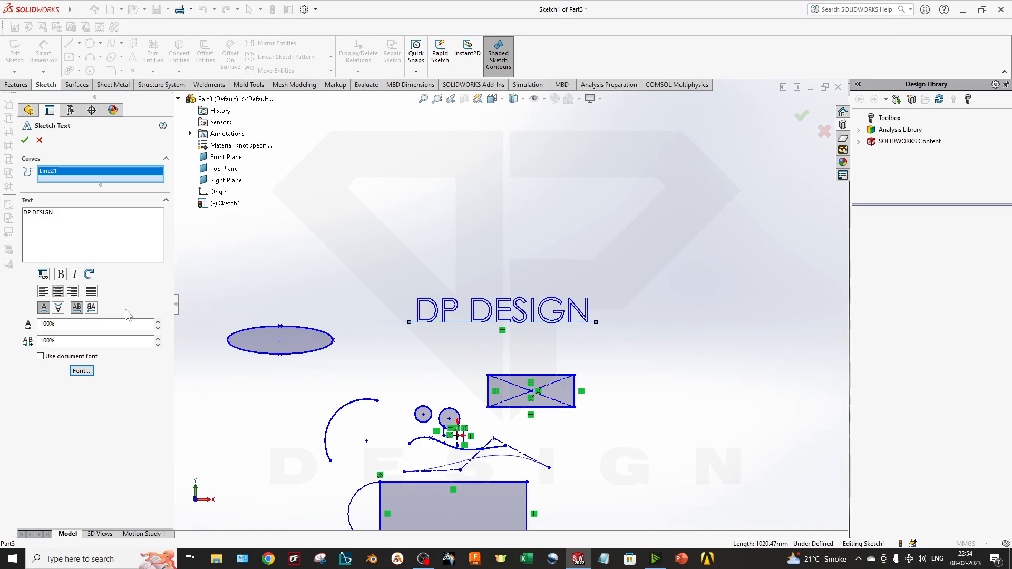
left_click(72, 291)
left_click(58, 292)
left_click(59, 309)
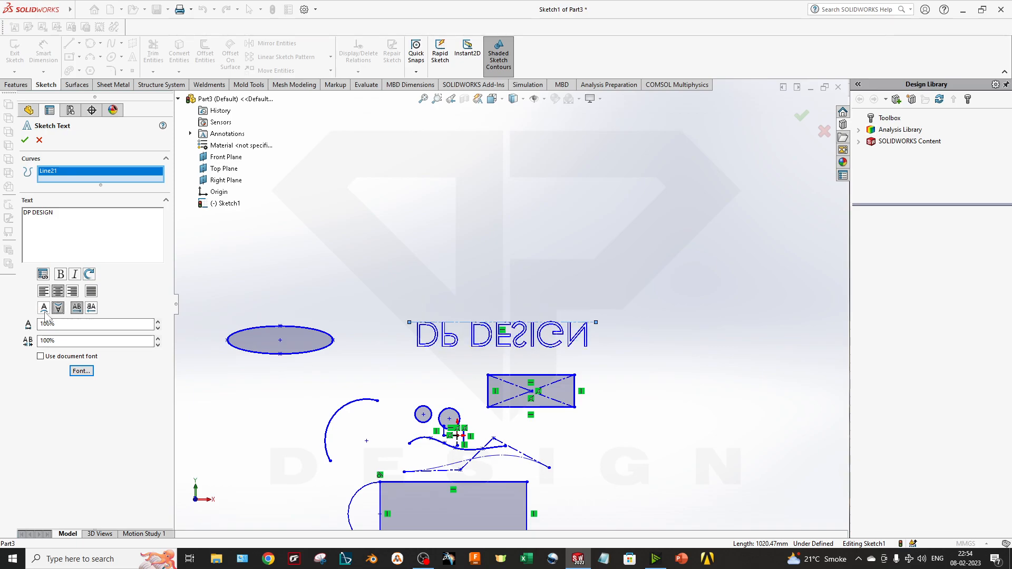
left_click(58, 308)
key("Return")
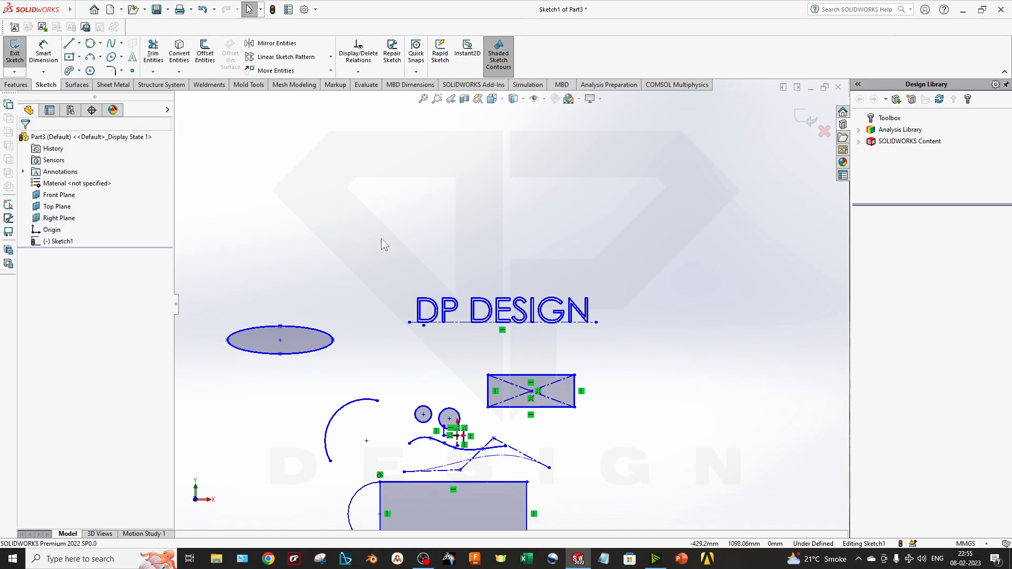
- Draw a horizontal straight slot above the "DP DESIGN" text, about 1612 mm between its end centers
scroll(522, 336, "down", 3)
scroll(519, 338, "up", 4)
scroll(520, 310, "down", 2)
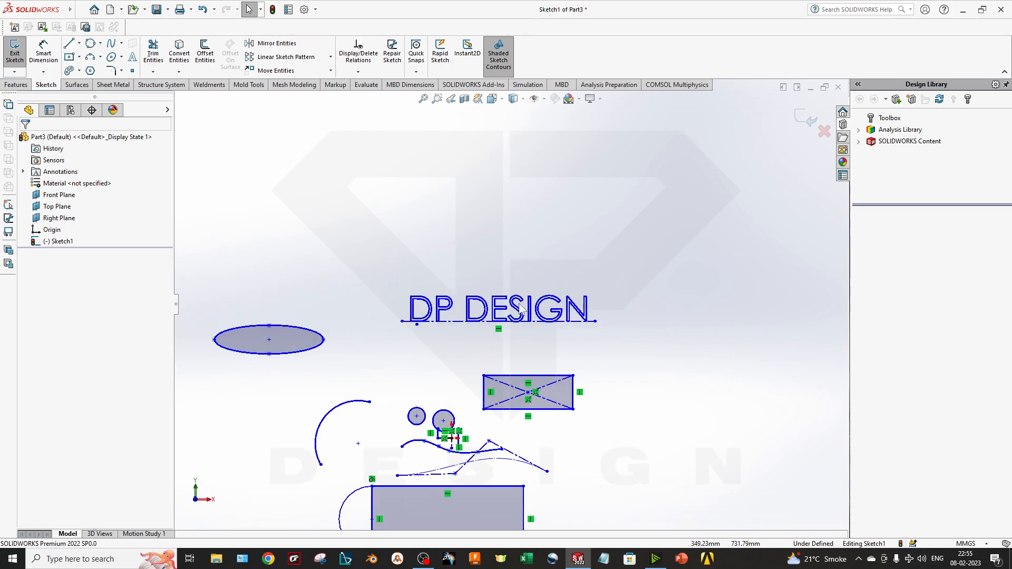
left_click(80, 71)
left_click(90, 83)
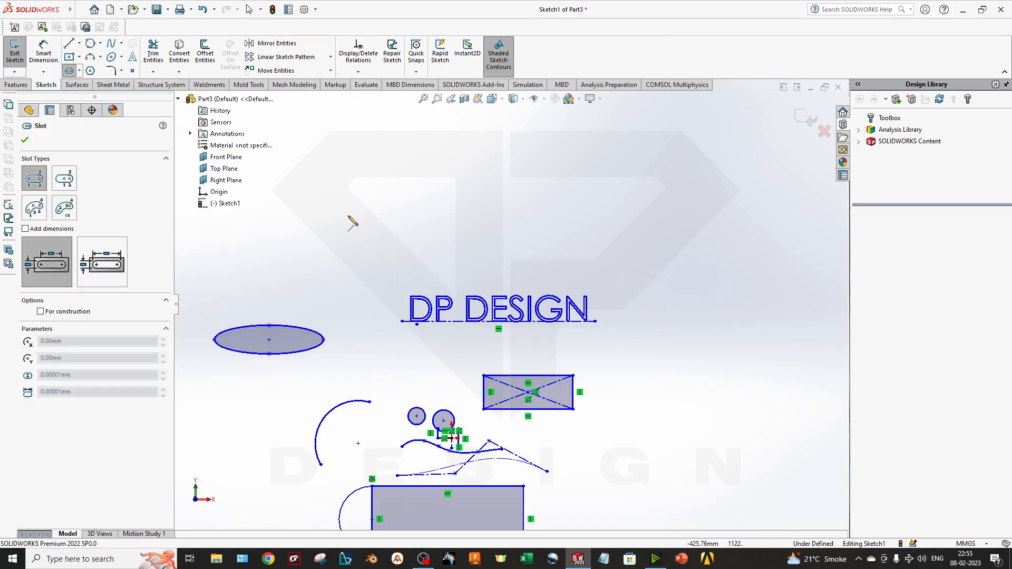
left_click(358, 186)
left_click(663, 186)
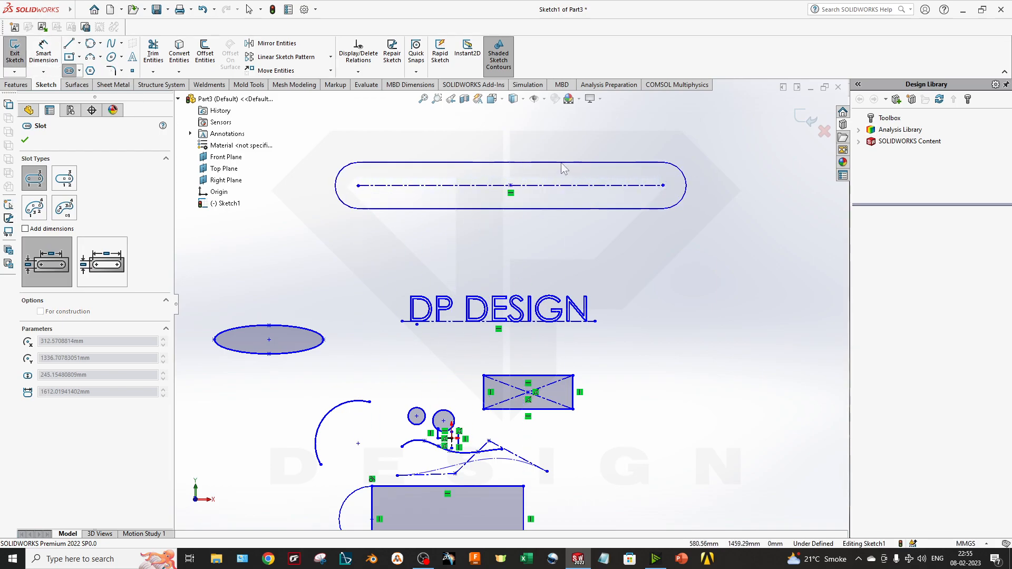
left_click(546, 148)
key("Escape")
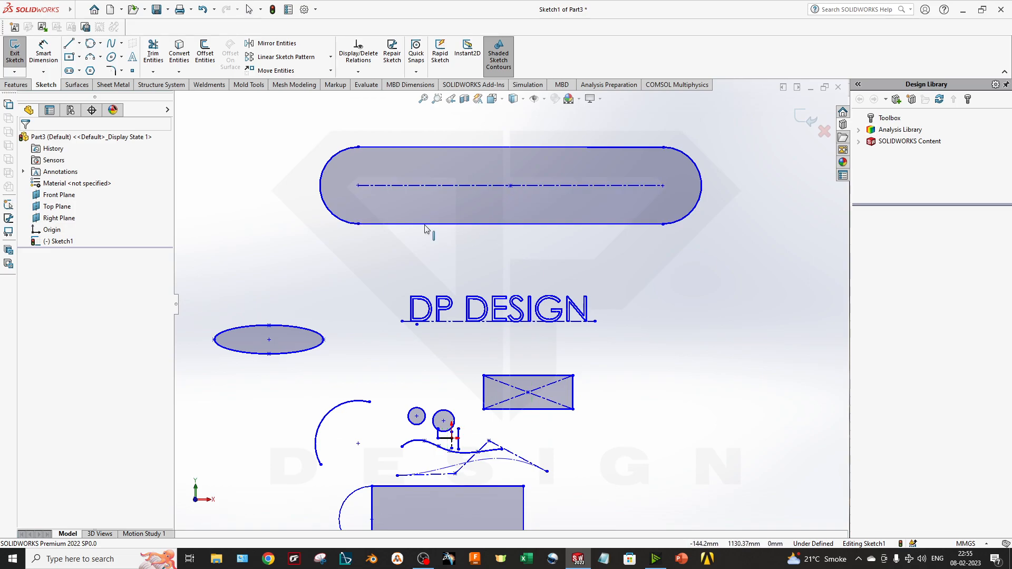
- Draw a second straight slot rising diagonally to the left of the horizontal slot, about 1639 mm between centers and 380 mm wide
key("Return")
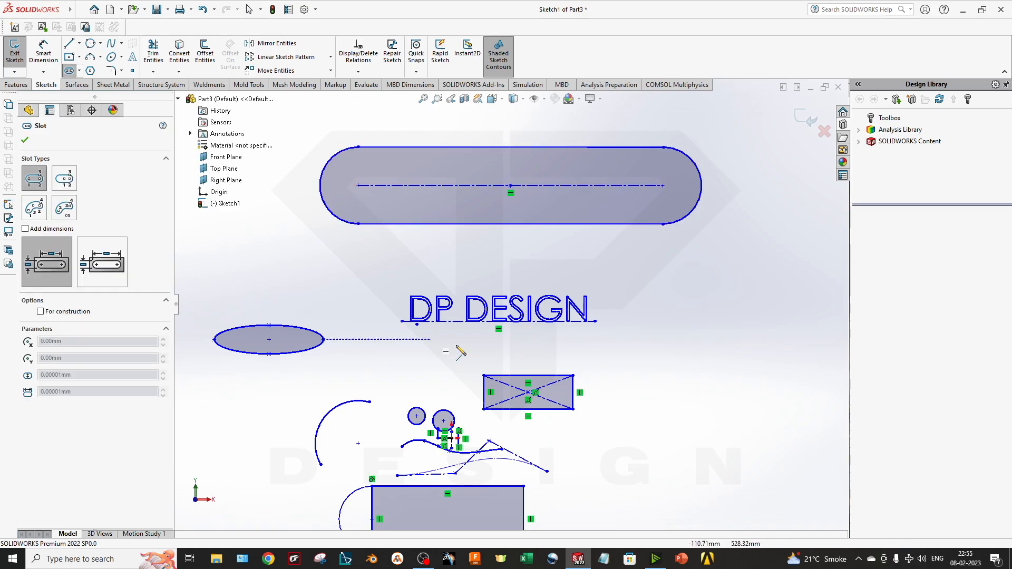
scroll(405, 334, "up", 3)
left_click(226, 266)
left_click(371, 161)
left_click(355, 199)
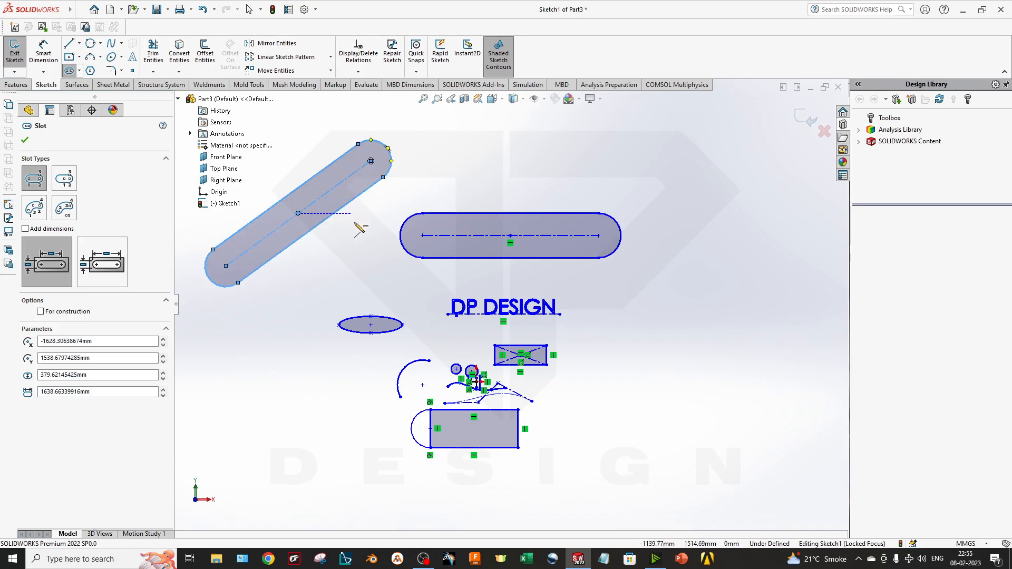
- Draw a three-point arc slot to the right of the horizontal slot, with a centerline arc of about 1669 mm radius spanning about 127 degrees
key("Escape")
left_click(79, 71)
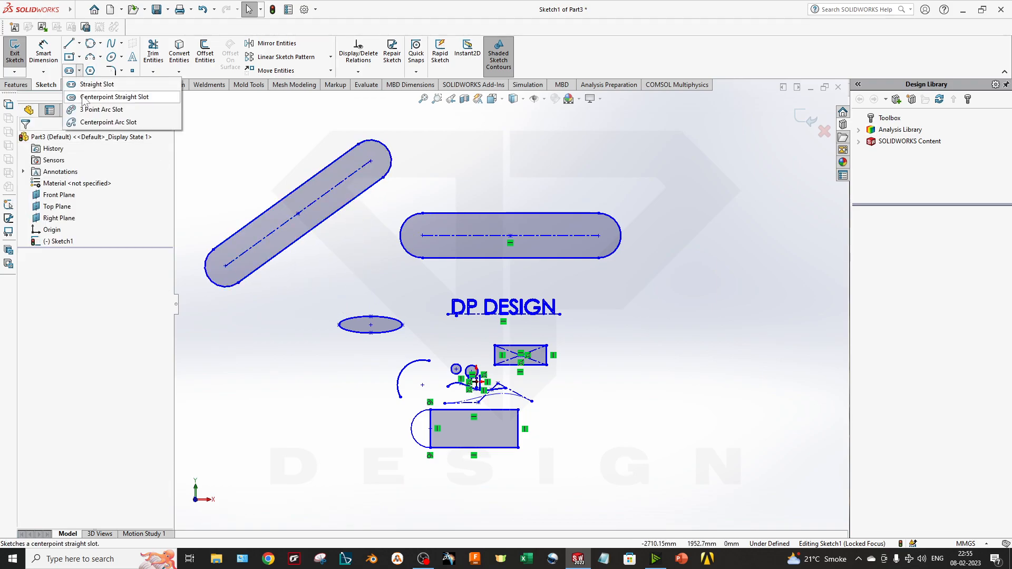
left_click(127, 109)
scroll(671, 284, "up", 3)
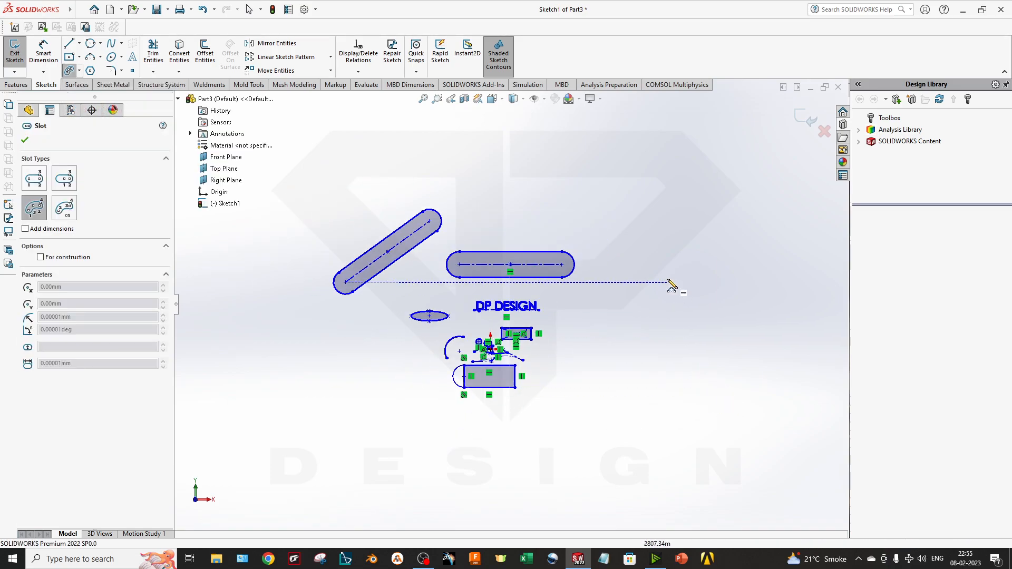
scroll(651, 296, "down", 3)
middle_click_drag(651, 296, 623, 314)
key("ctrl+1")
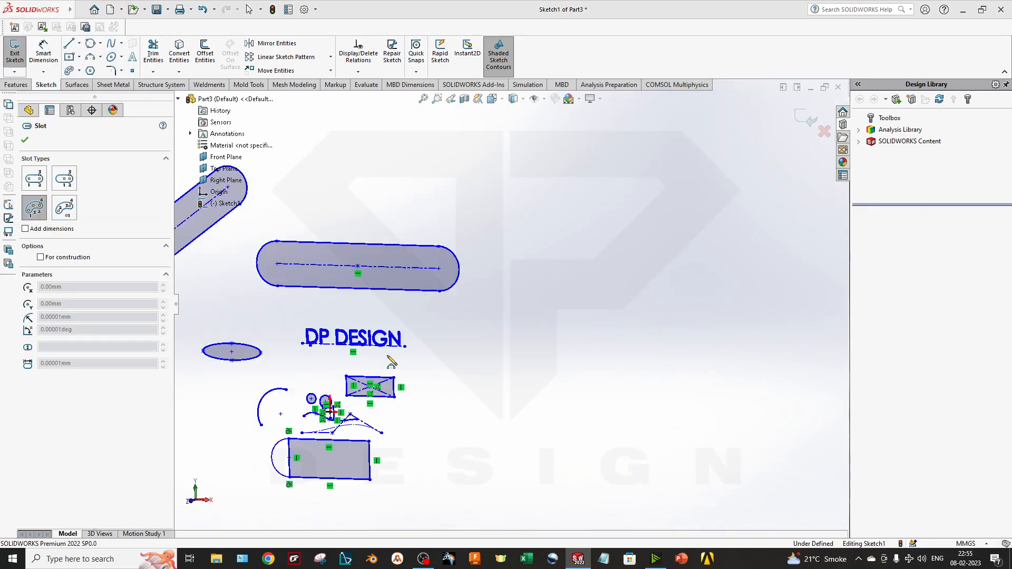
scroll(628, 321, "up", 4)
scroll(668, 294, "down", 3)
left_click(490, 261)
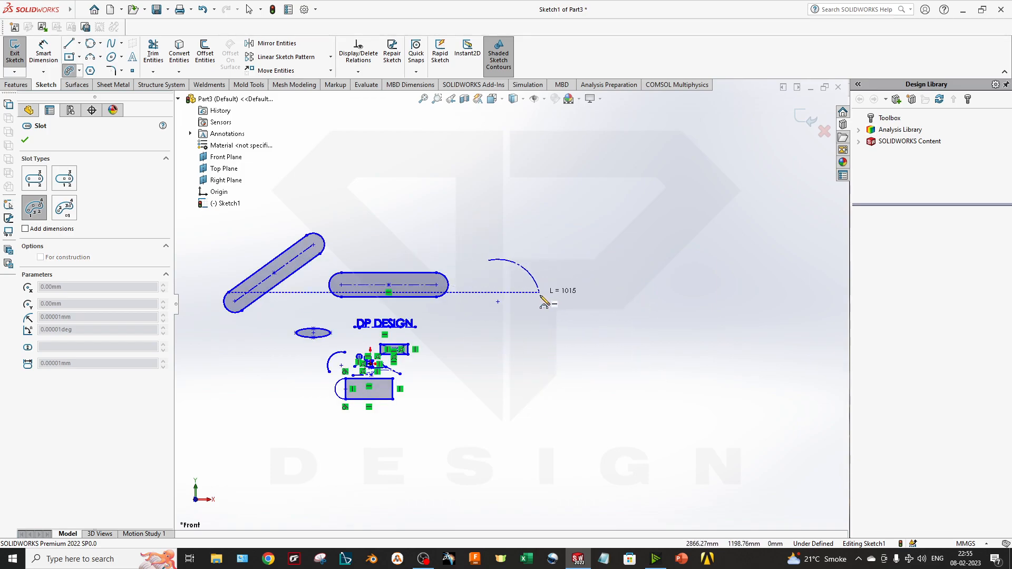
left_click(568, 418)
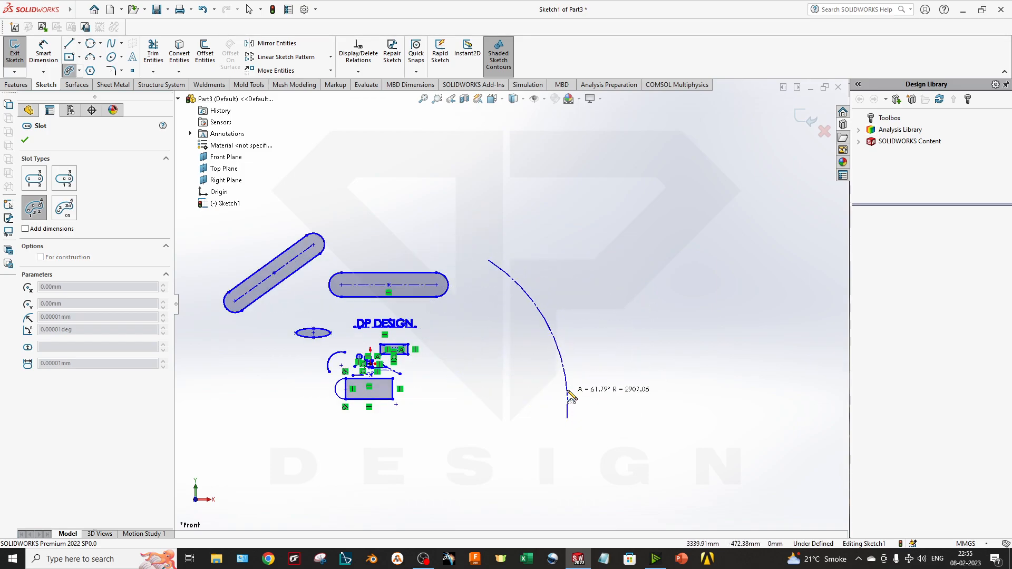
left_click(571, 310)
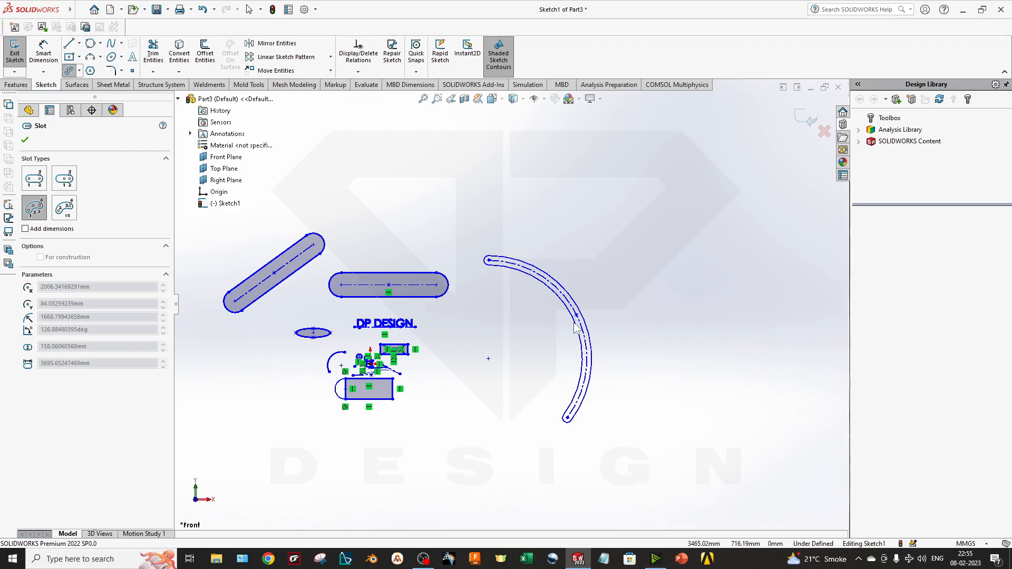
left_click(570, 369)
key("Escape")
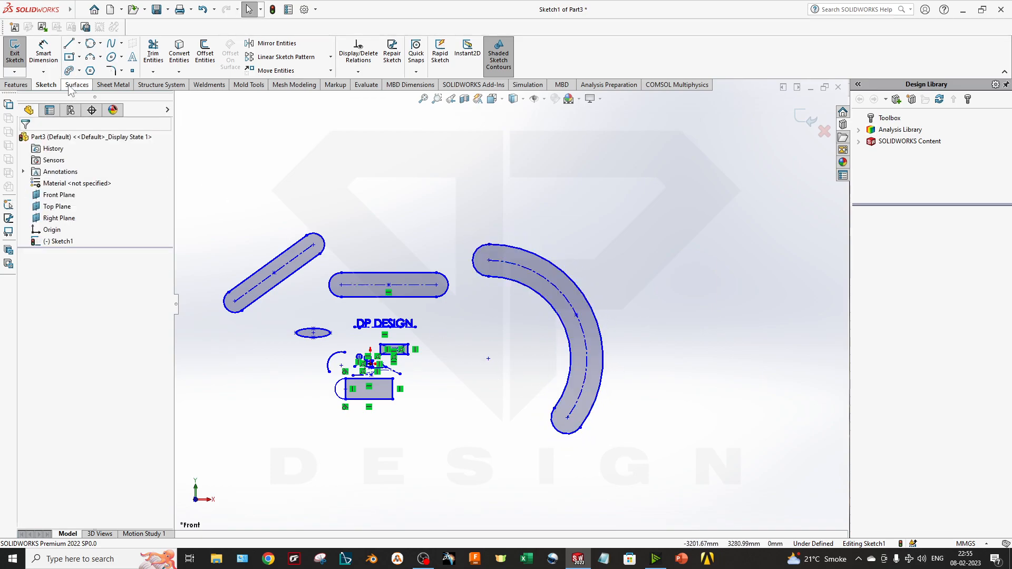
- Draw a centerpoint arc slot at the far right, about 1991 mm in centerline radius, 196.5 degrees in span and 1939 mm wide
left_click(79, 70)
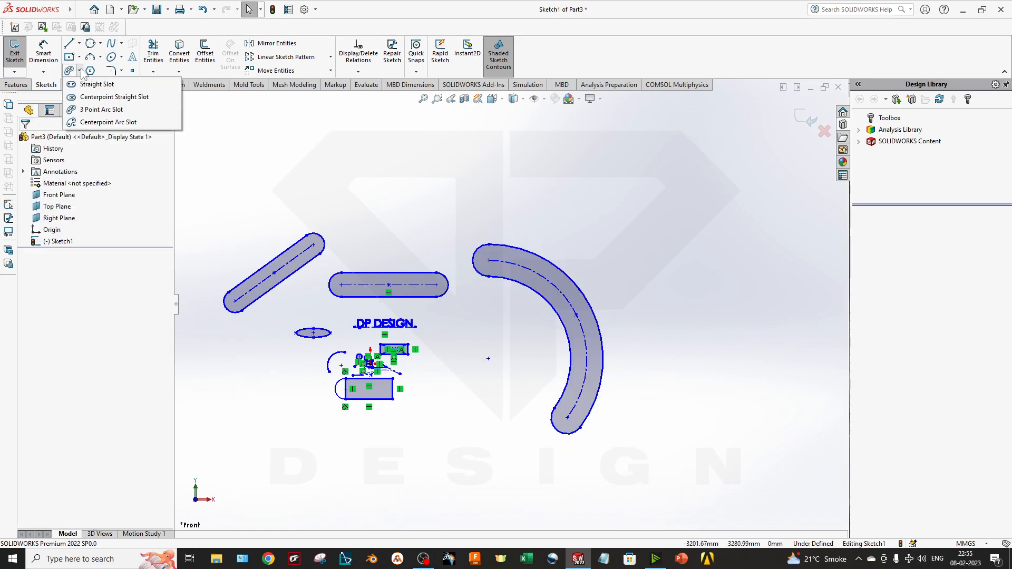
left_click(107, 124)
left_click(713, 284)
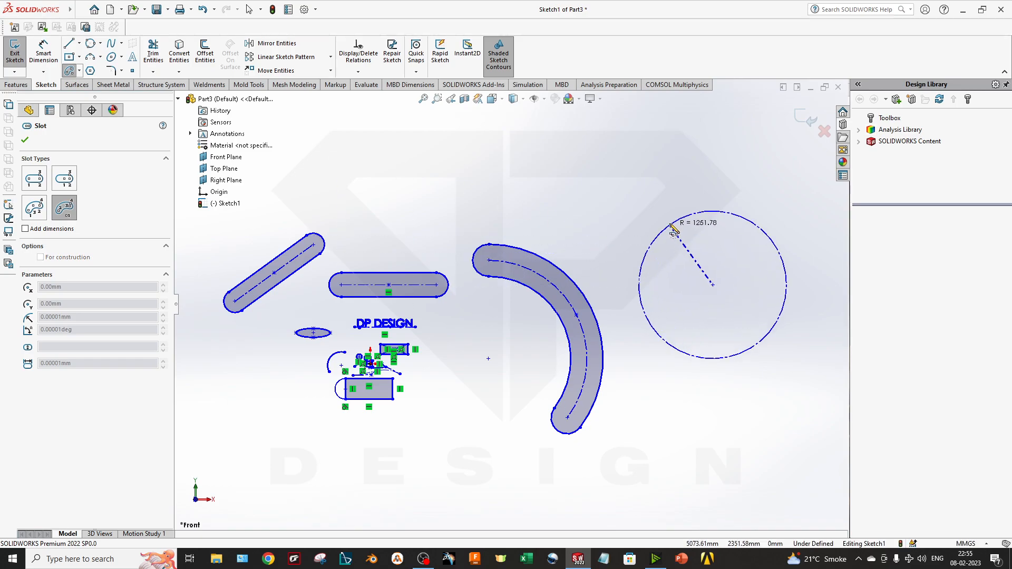
left_click(662, 179)
left_click(791, 372)
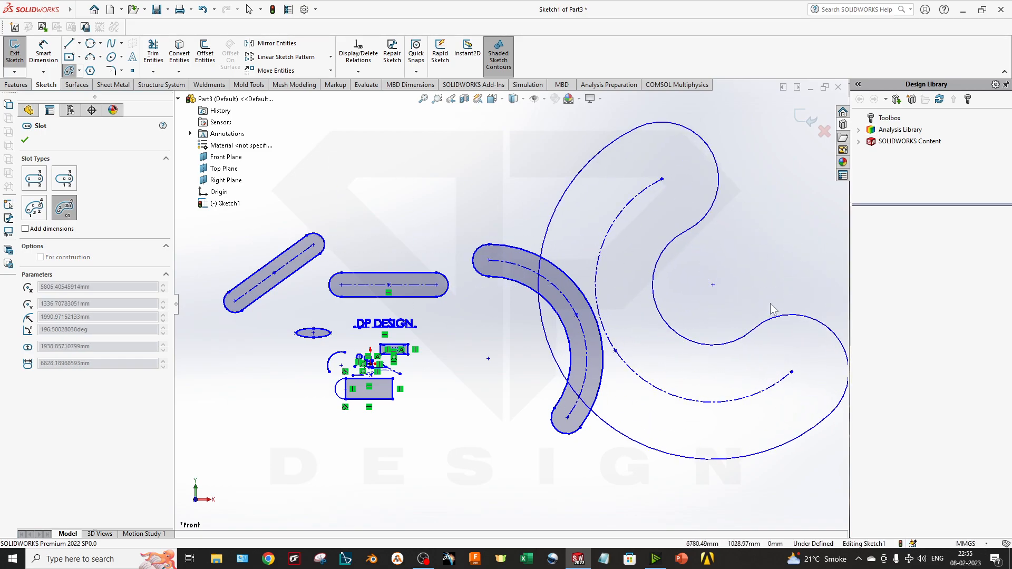
left_click(771, 308)
- Select all the entities in the sketch, delete them and dismiss the resulting messages
scroll(510, 305, "up", 3)
left_click_drag(792, 210, 309, 453)
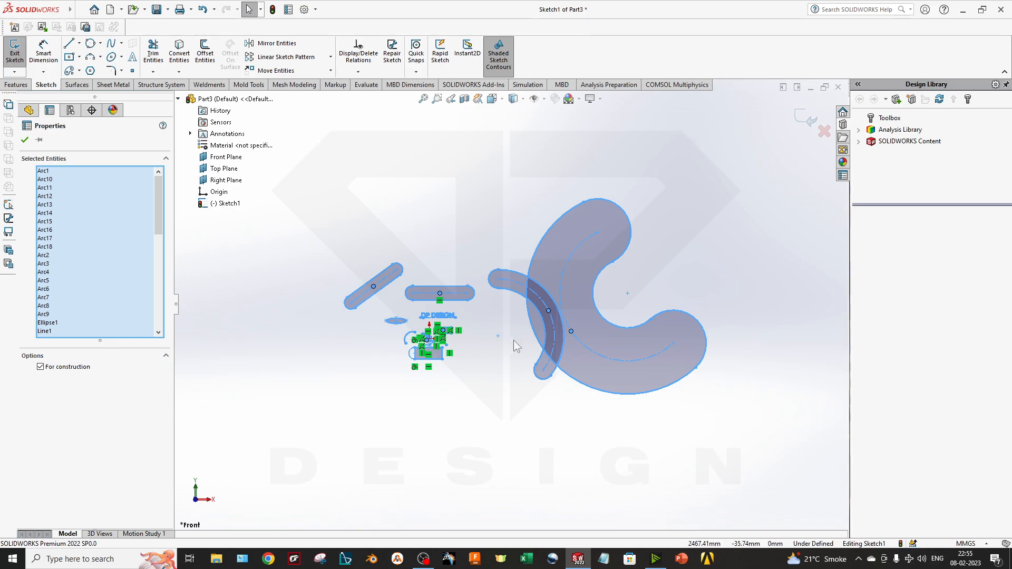
key("Delete")
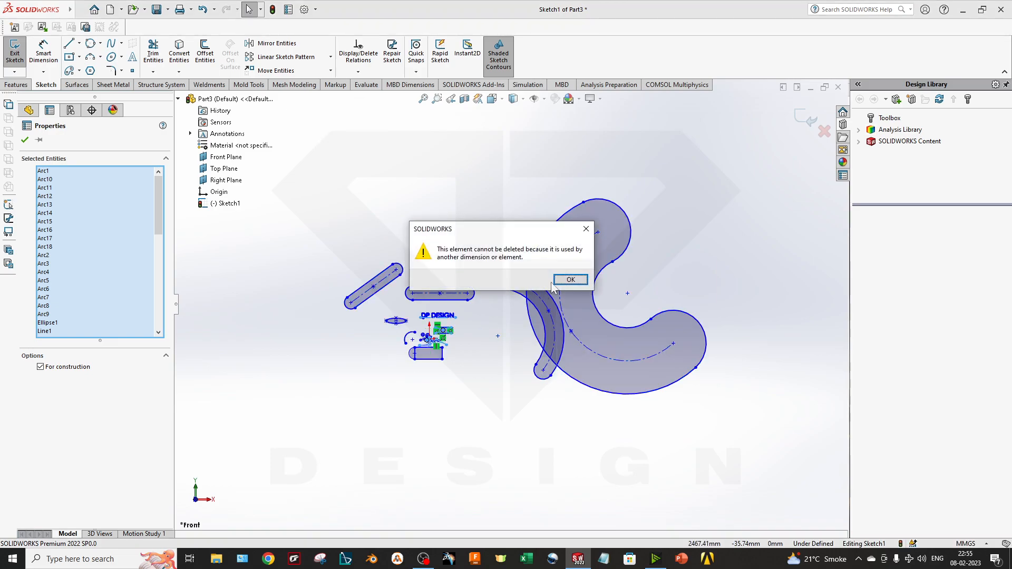
left_click(571, 281)
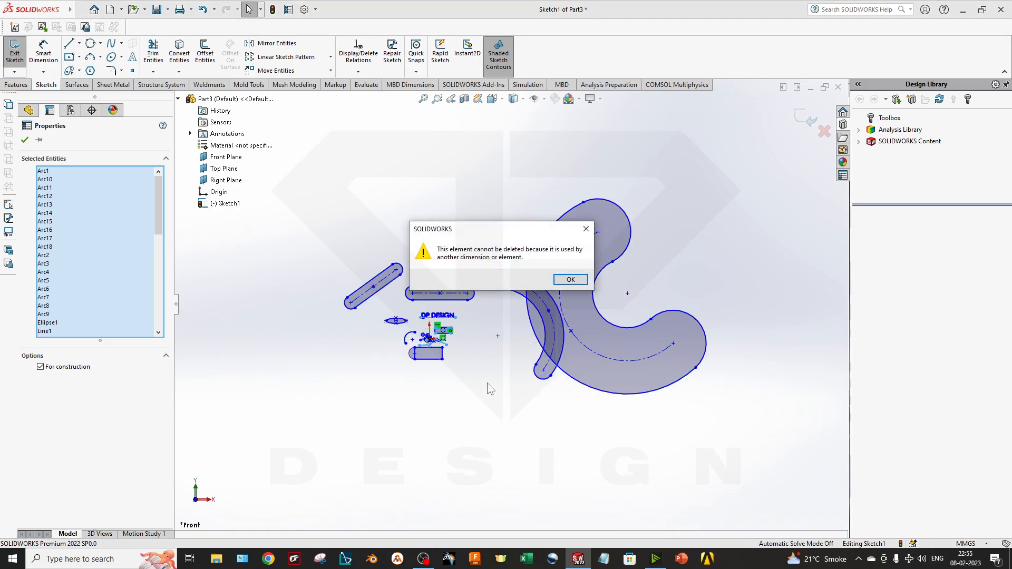
left_click(571, 280)
- Draw a six-sided inscribed-circle polygon centered on the origin, with a circle diameter of about 2750 mm
scroll(377, 312, "up", 3)
scroll(376, 312, "down", 5)
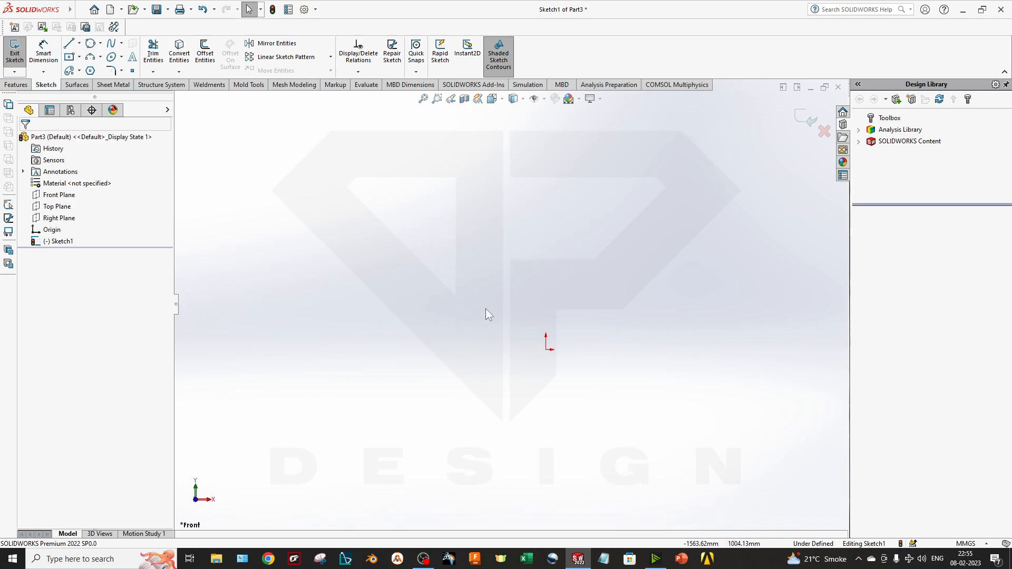
left_click(90, 70)
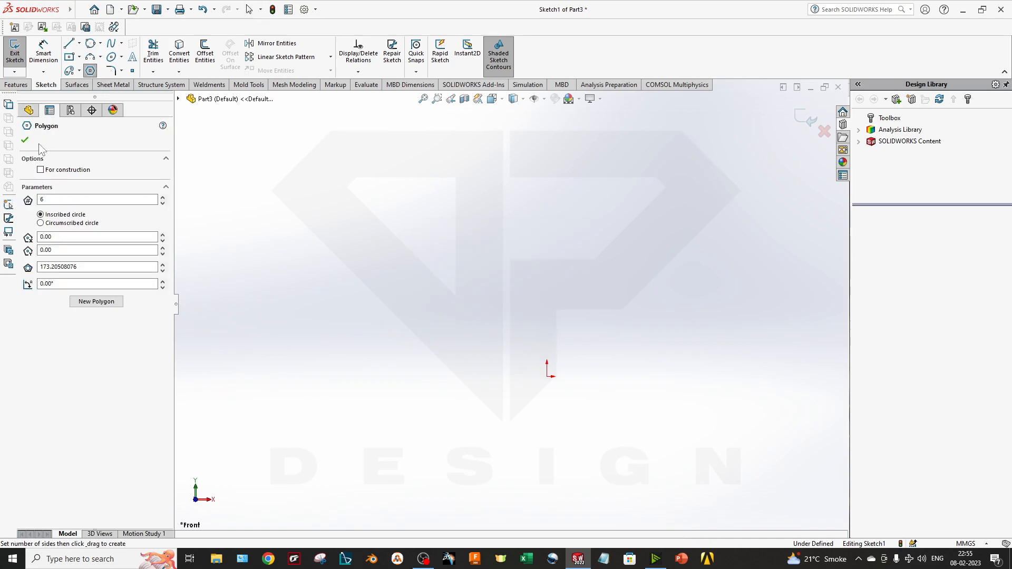
mouse_move(547, 376)
left_mouse_down()
mouse_move(628, 474)
mouse_move(640, 464)
mouse_move(634, 453)
left_mouse_up()
- Change the polygon's number of sides to 8
left_click(57, 201)
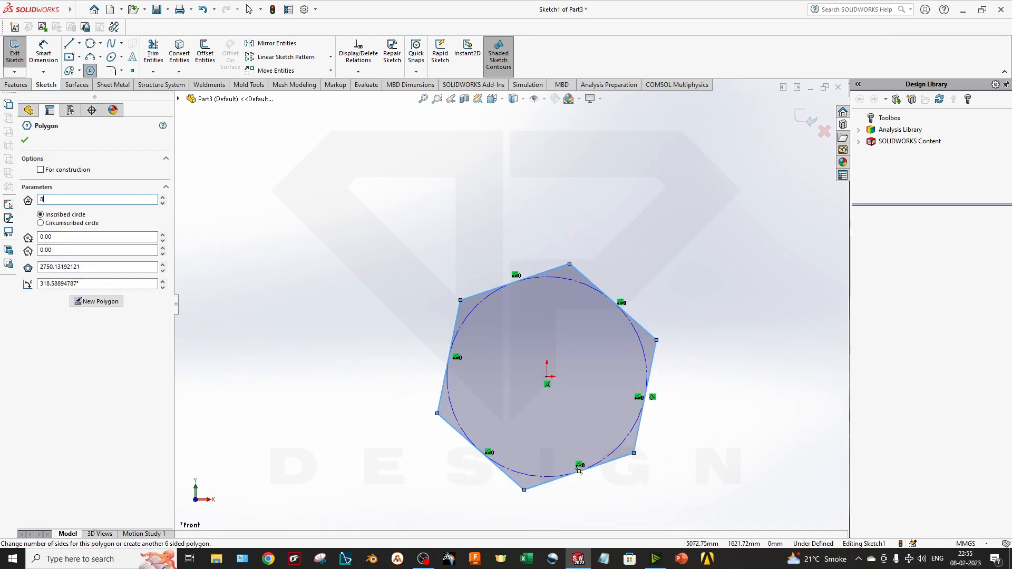
left_click_drag(57, 201, 9, 204)
key("BackSpace")
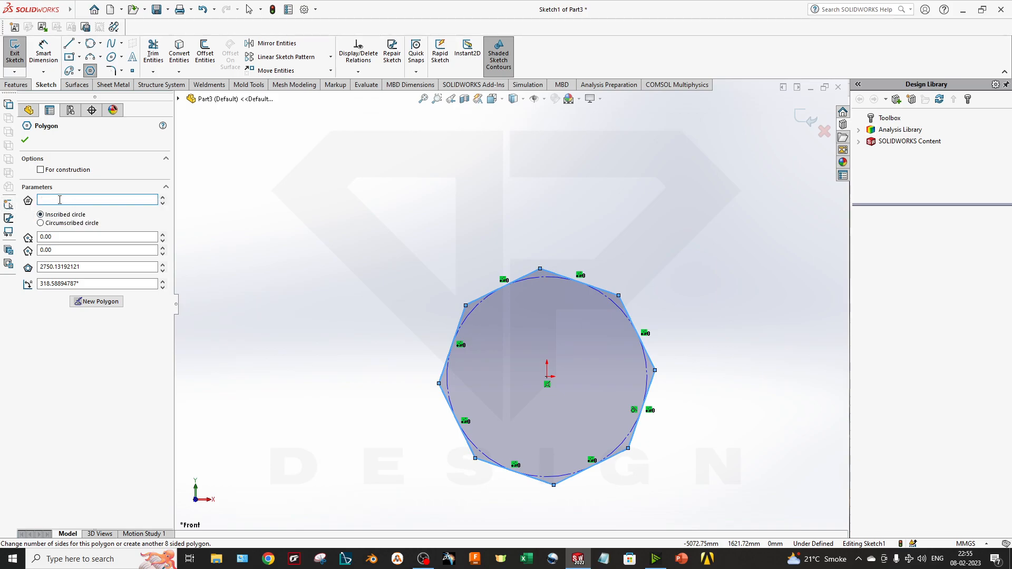
middle_click_drag(526, 377, 477, 284, "ctrl")
- Set the polygon's number of sides to 3 and leave the Polygon command without drawing another one
left_click_drag(56, 203, 2, 200)
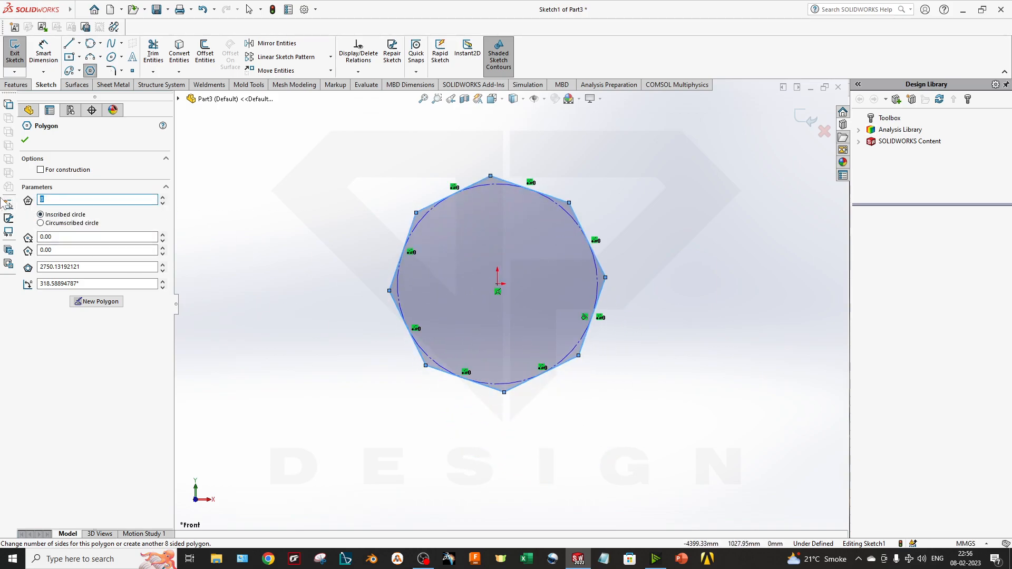
middle_click_drag(396, 250, 408, 311, "ctrl")
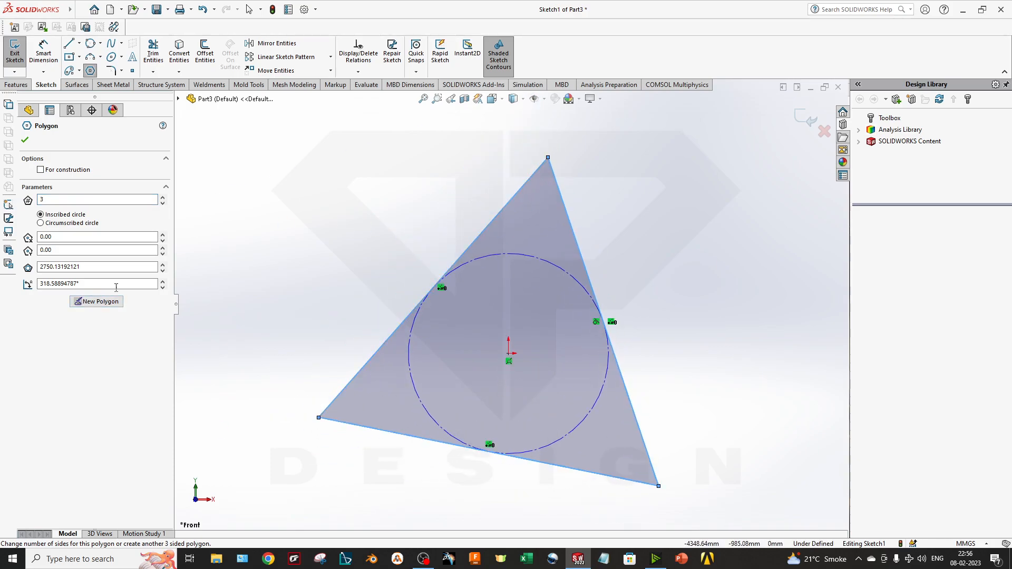
left_click(99, 301)
left_click(303, 188)
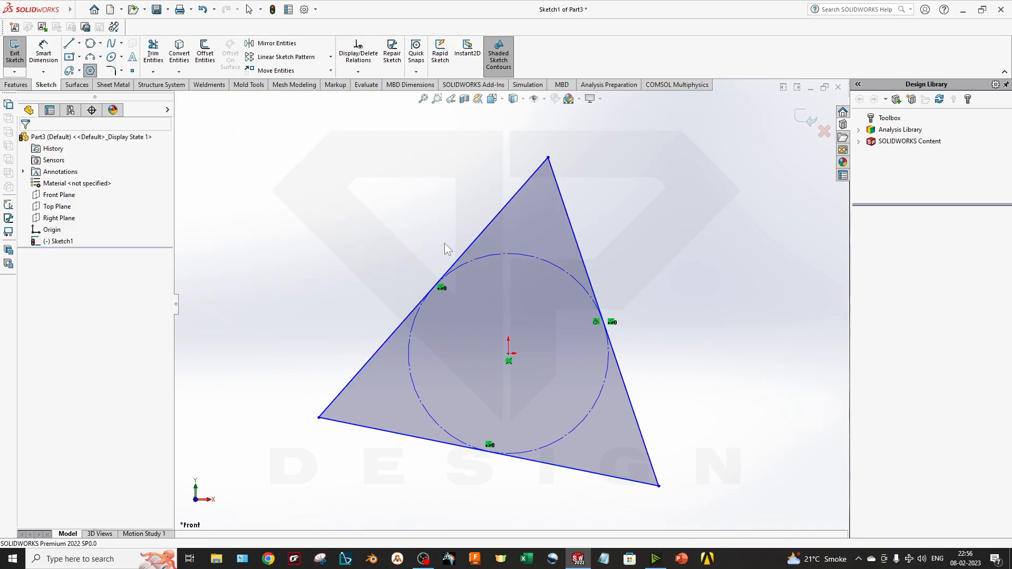
key("Escape")
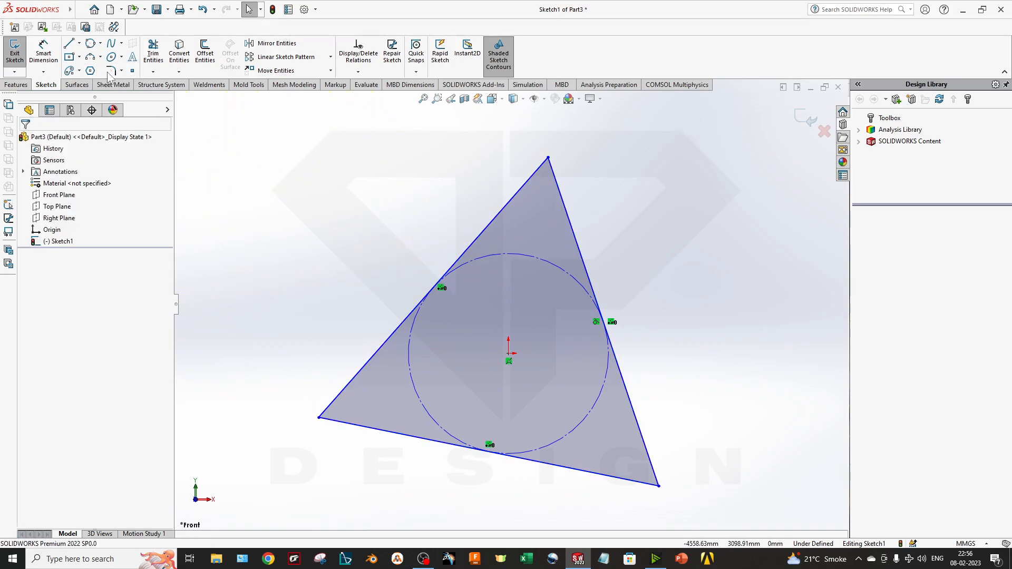
- Apply a 330 mm sketch fillet to the triangle's top corner
left_click(122, 71)
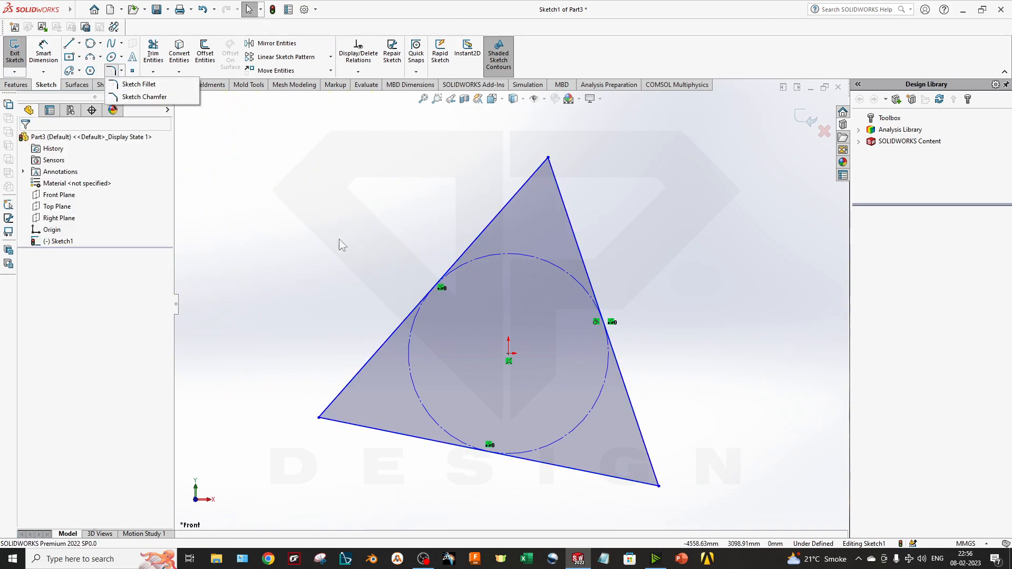
left_click(138, 85)
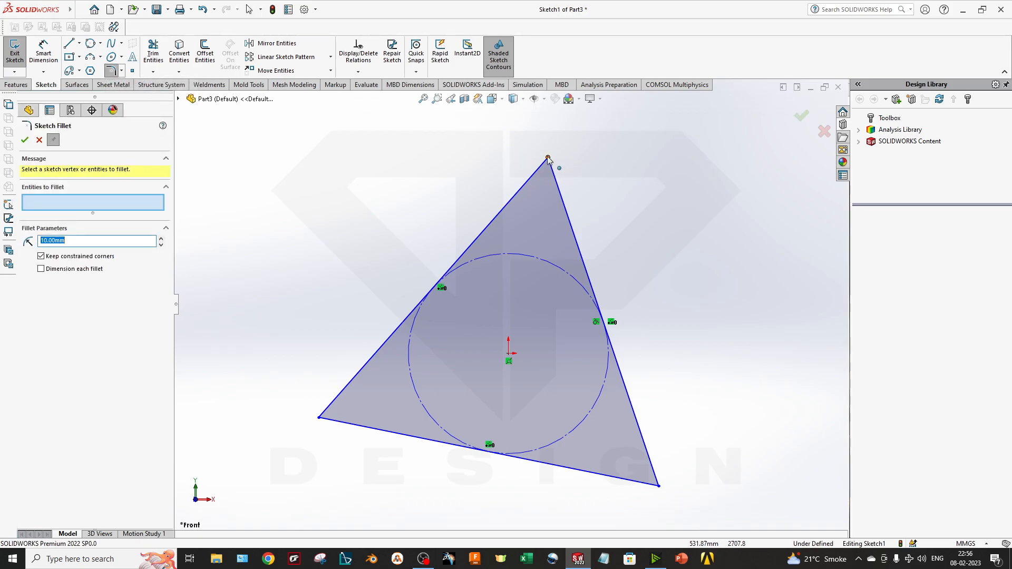
left_click(548, 159)
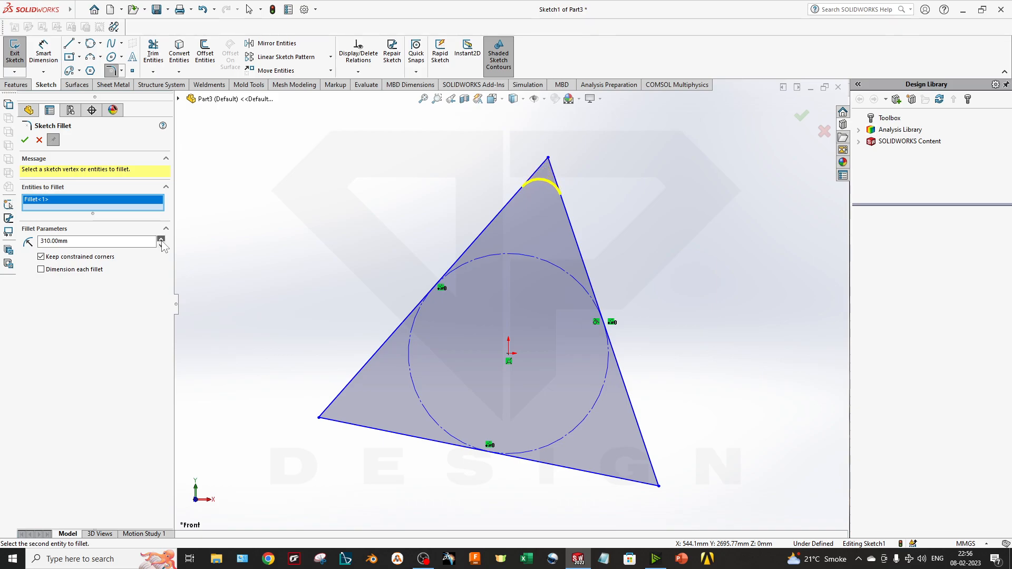
left_click(25, 139)
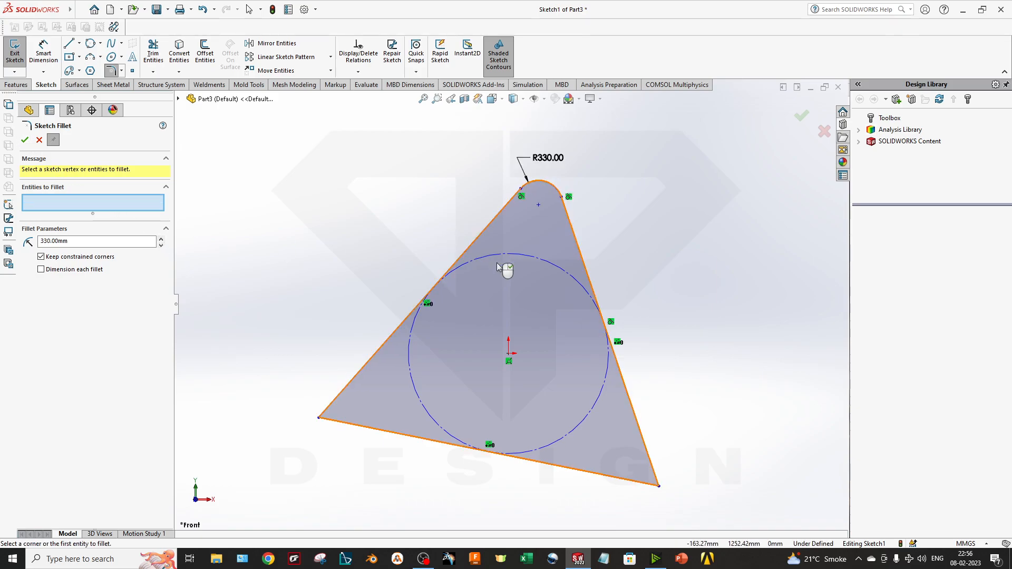
key("Escape")
- Move the fillet's radius dimension to the upper right of the arc and set it to 400 mm
mouse_move(554, 161)
left_mouse_down()
mouse_move(656, 192)
mouse_move(618, 322)
mouse_move(607, 153)
mouse_move(595, 148)
left_mouse_up()
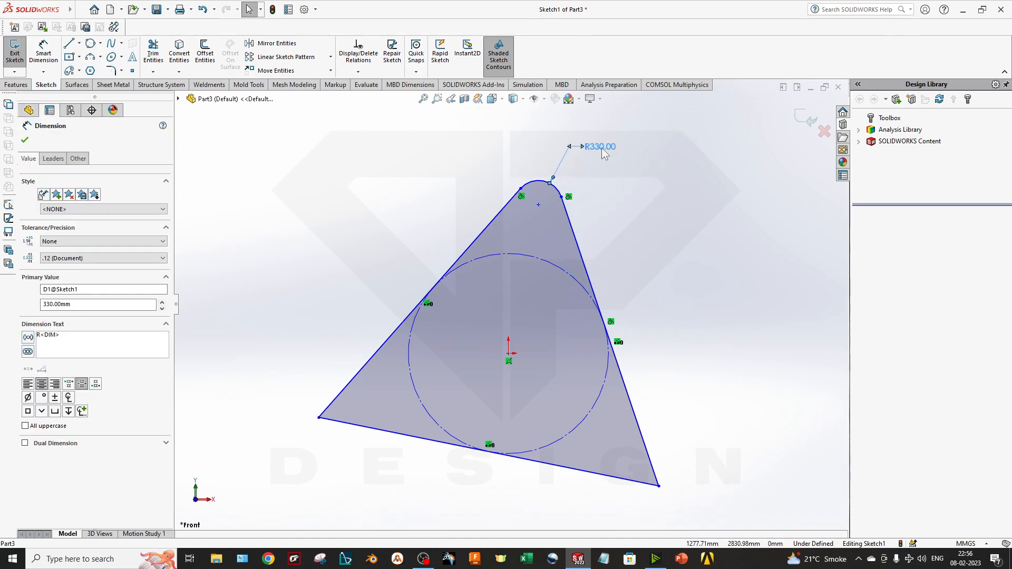
double_click(595, 149)
type("400")
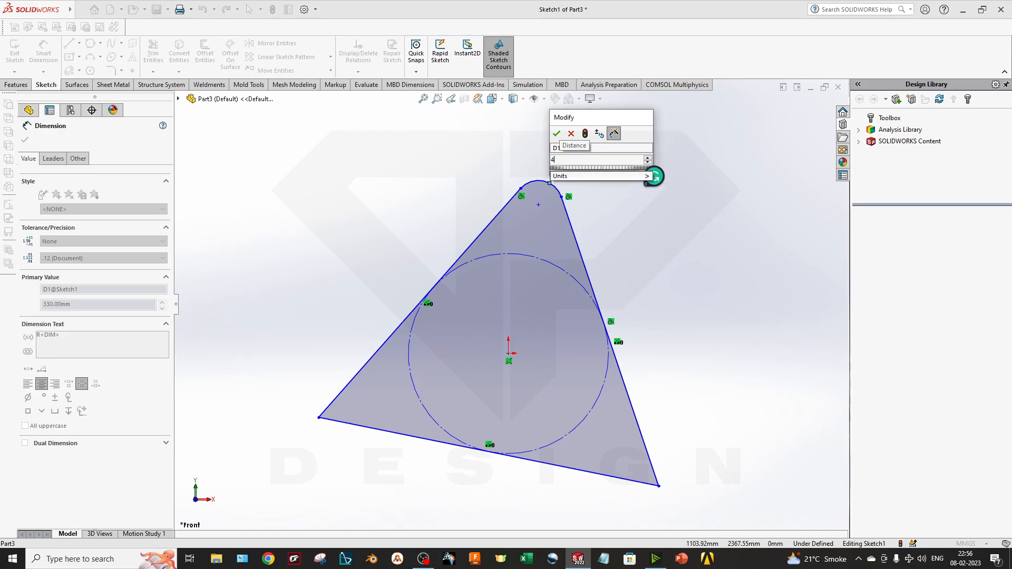
key("Return")
key("Escape")
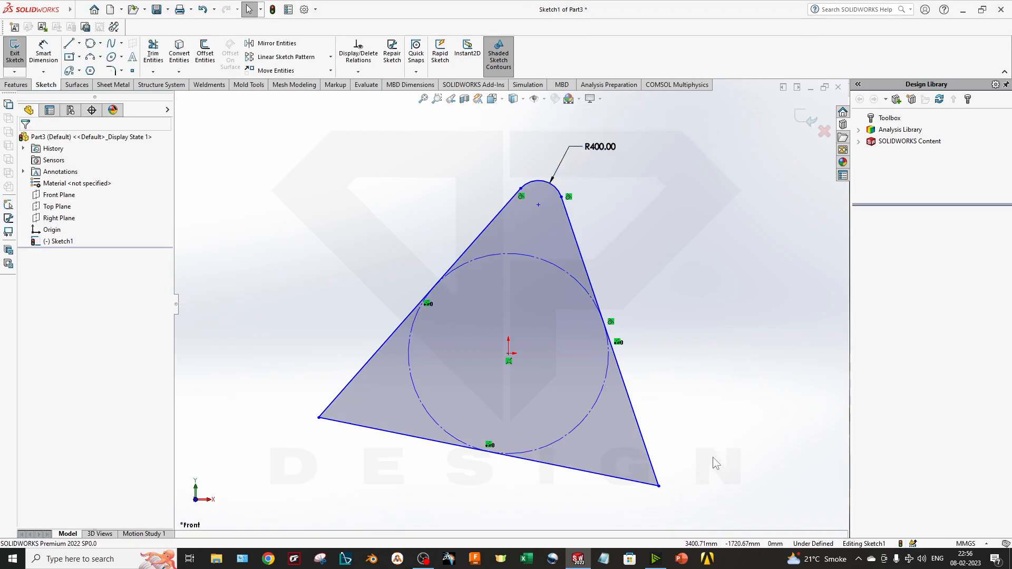
key("z")
left_click_drag(796, 477, 371, 217)
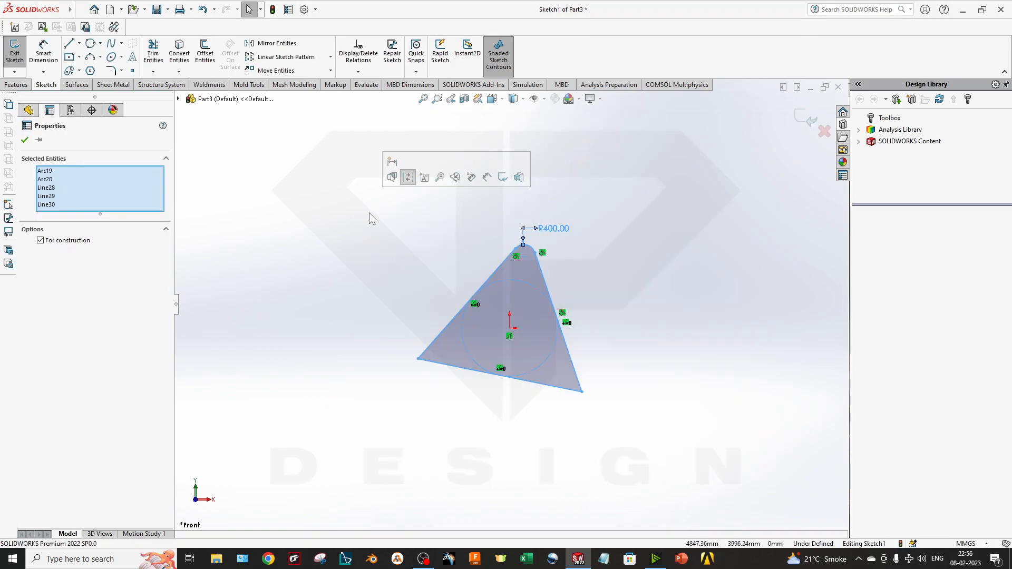
key("Escape")
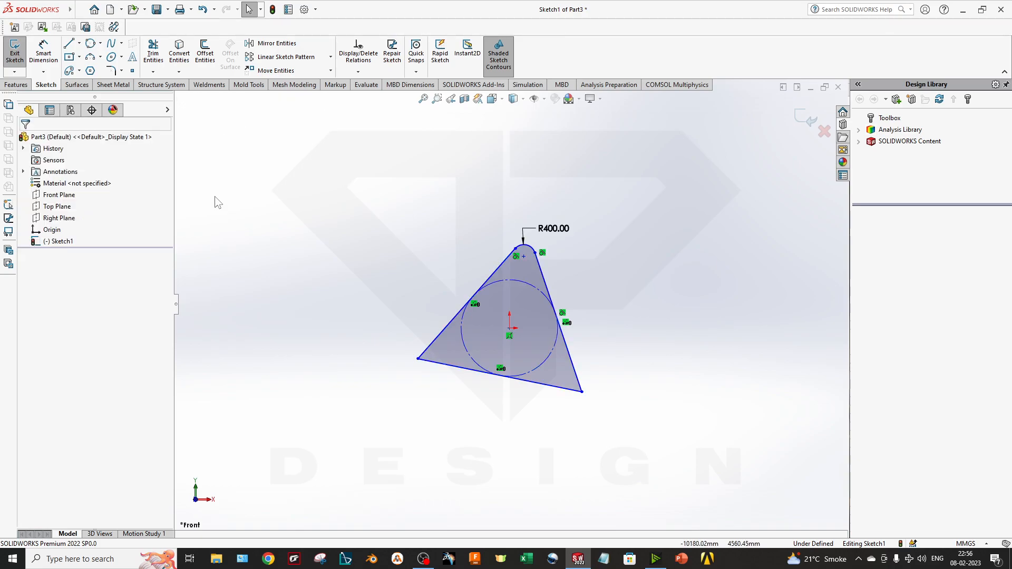
- Add a 10 mm equal-distance sketch chamfer to the triangle's lower-left corner
left_click(122, 71)
left_click(129, 95)
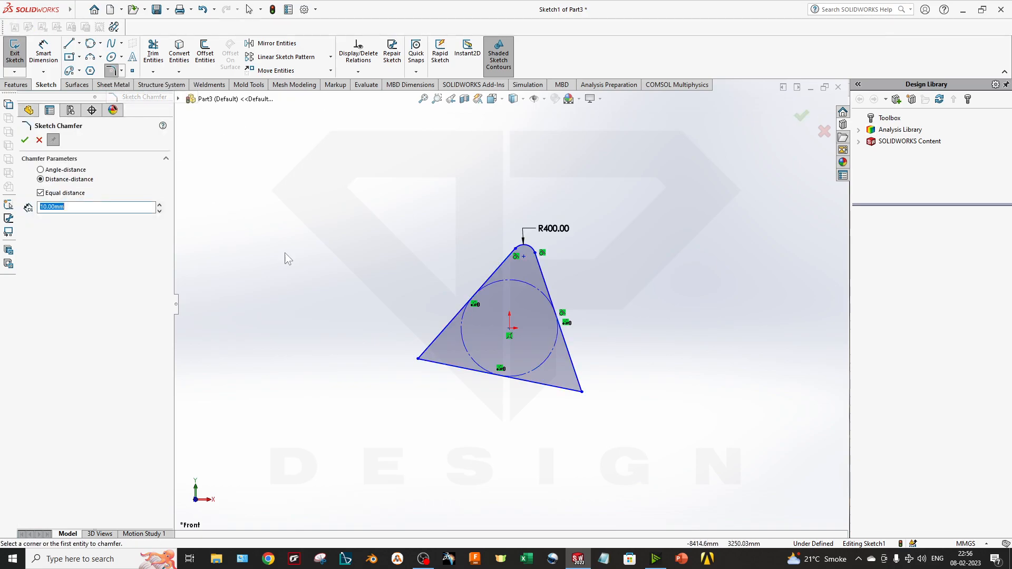
left_click(420, 360)
scroll(425, 364, "down", 8)
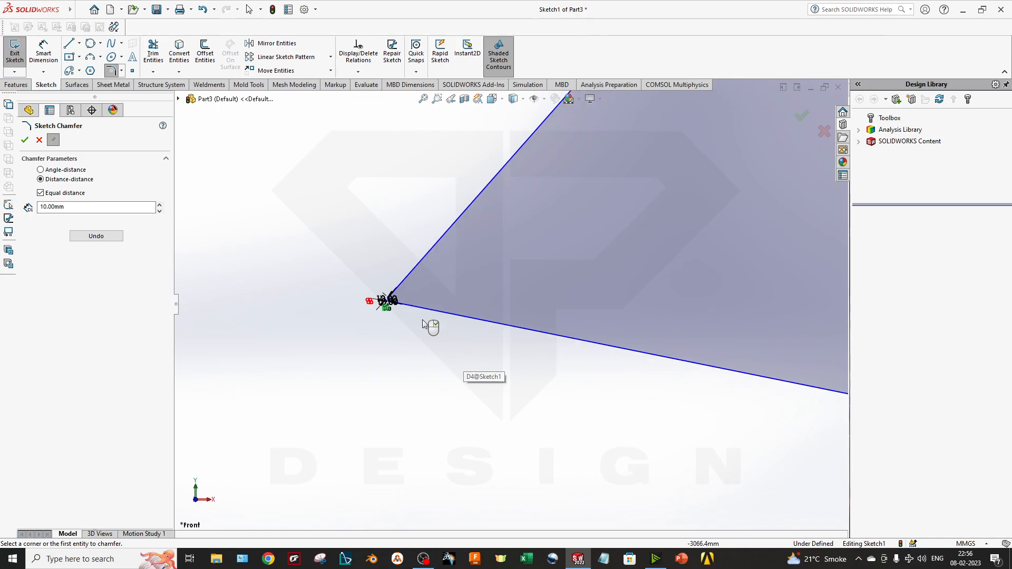
- Leave the Sketch Chamfer command and set the linked chamfer distance at the lower-left corner to 300 mm
double_click(391, 278)
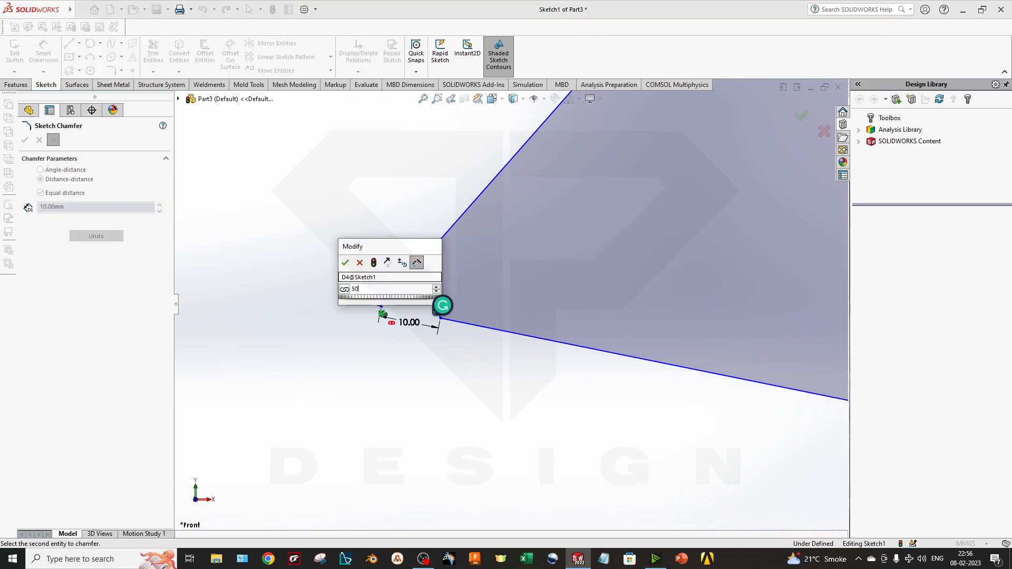
key("Escape")
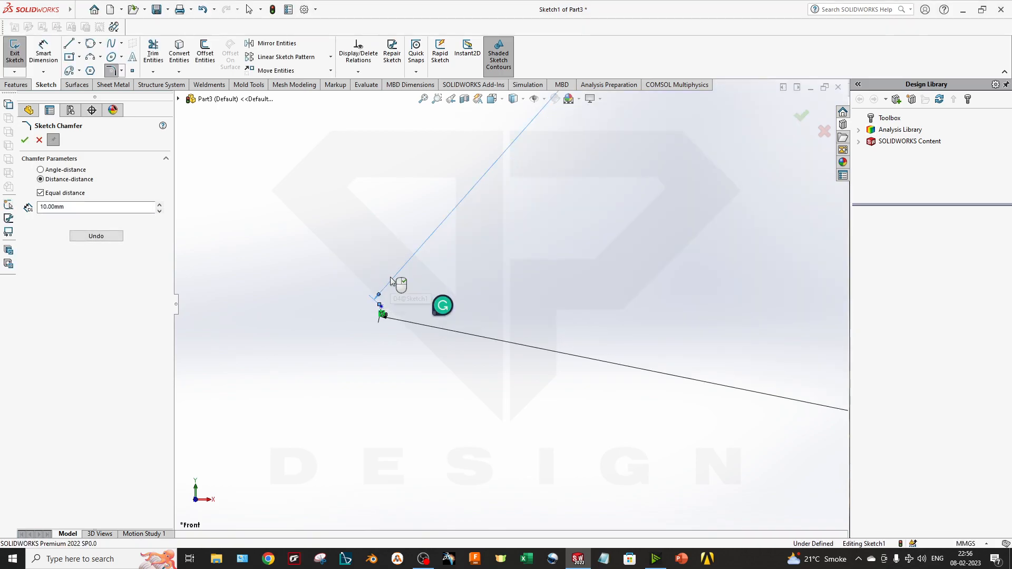
key("Escape")
double_click(406, 277)
type("300")
key("Return")
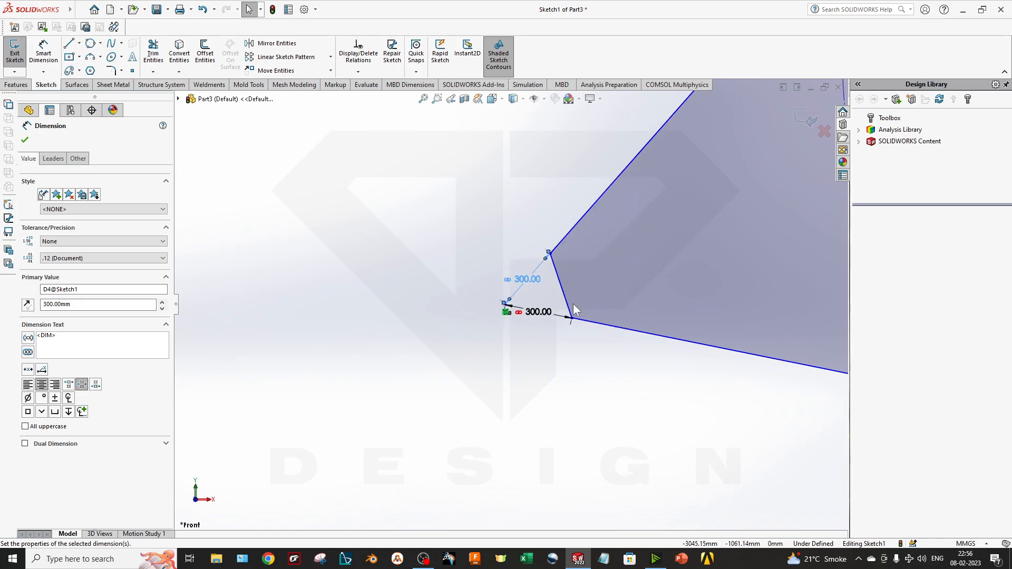
- Delete the whole triangle sketch, including its construction circle, fillet, chamfer and dimensions
scroll(575, 310, "down", 4)
scroll(488, 480, "up", 6)
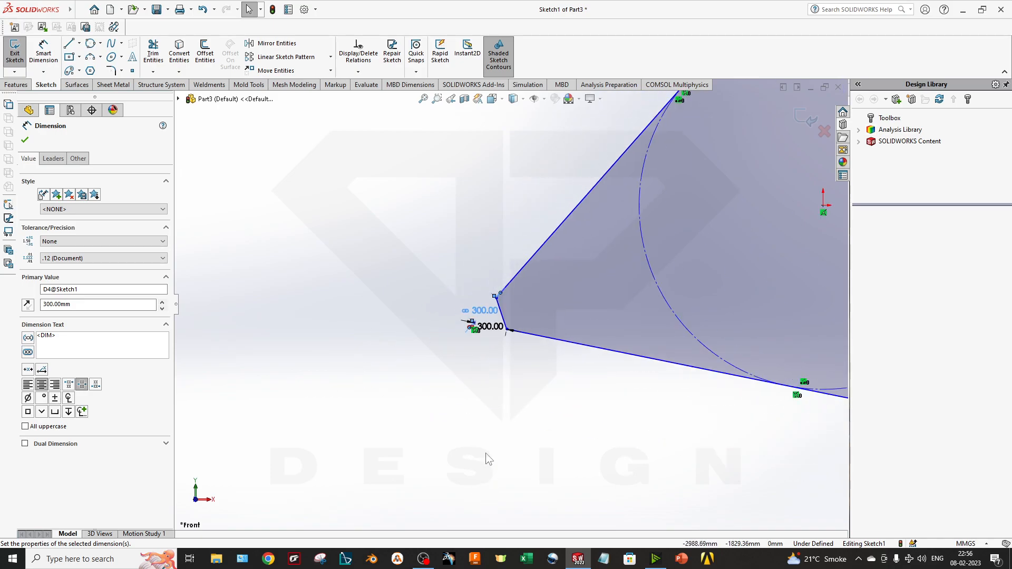
scroll(615, 378, "up", 5)
middle_click_drag(638, 342, 485, 388, "ctrl")
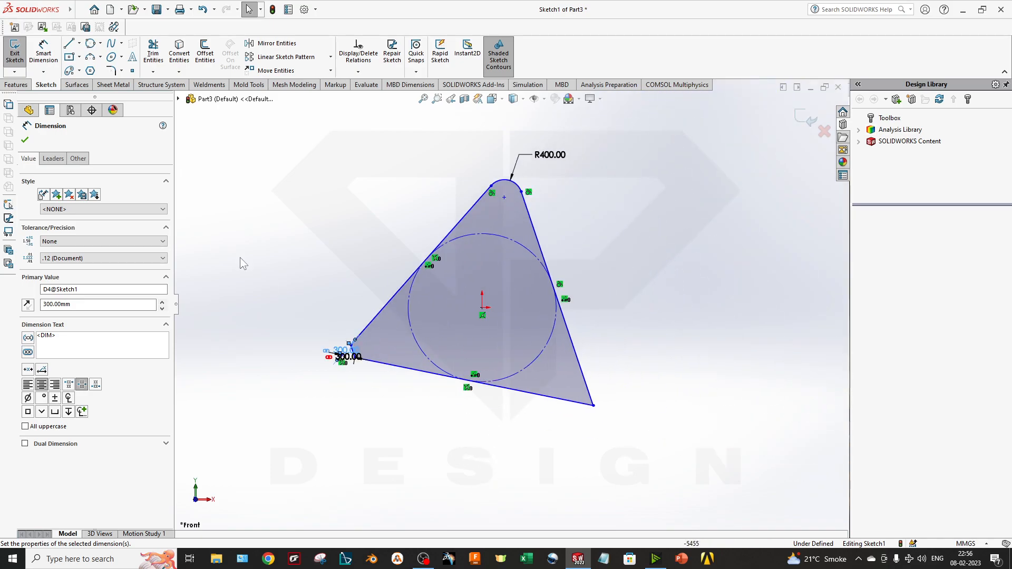
key("Escape")
mouse_move(673, 469)
left_mouse_down()
mouse_move(440, 248)
mouse_move(289, 135)
left_mouse_up()
key("Delete")
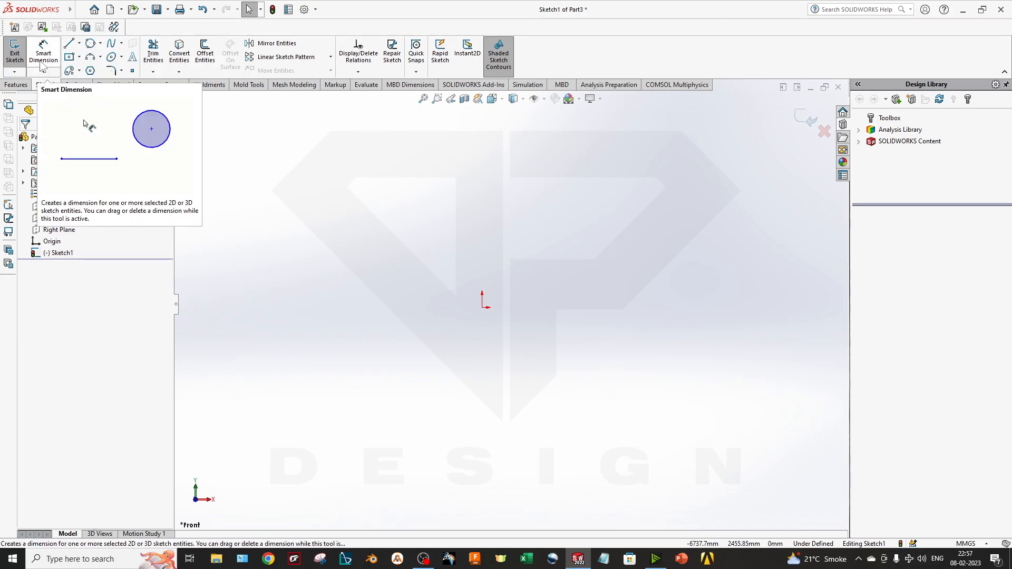
- Sketch a vertical line upward from the origin and shorten it to about 2850 mm by moving its upper endpoint
left_click(68, 43)
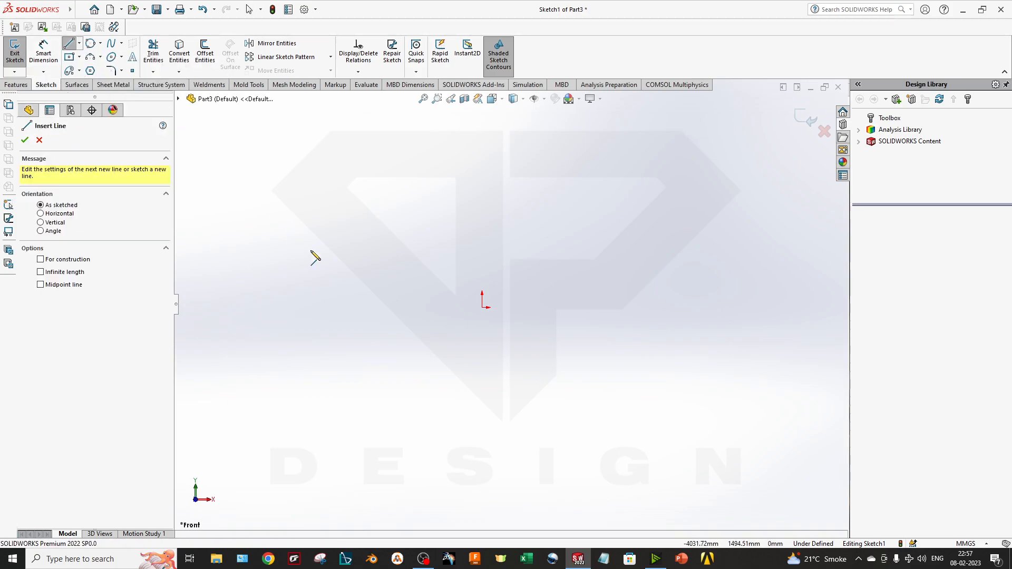
left_click(481, 308)
left_click(482, 130)
key("Escape")
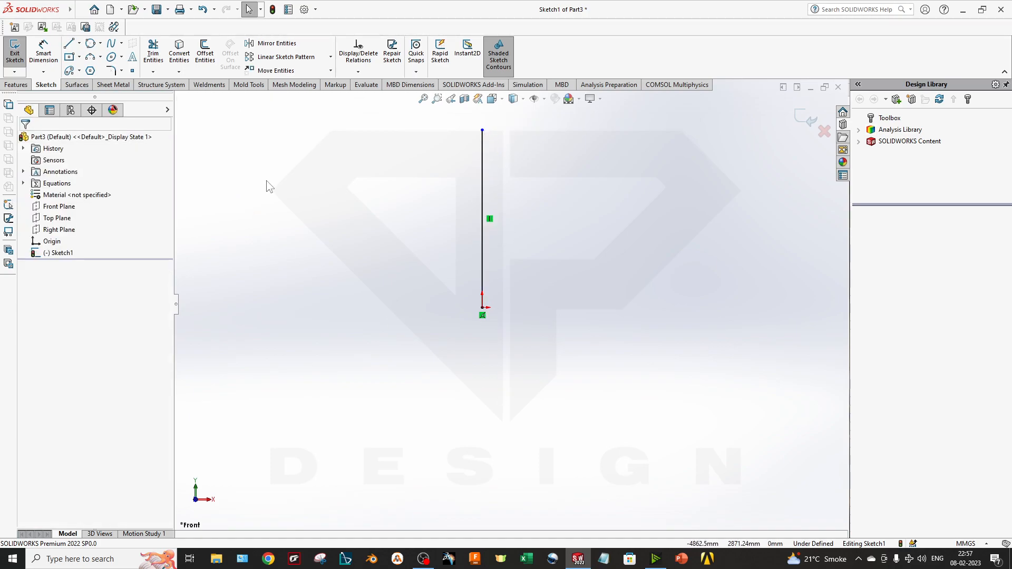
left_click_drag(483, 135, 573, 180)
- Dimension the vertical line between its endpoints at 300 mm and place the dimension closer to the line
left_click(43, 53)
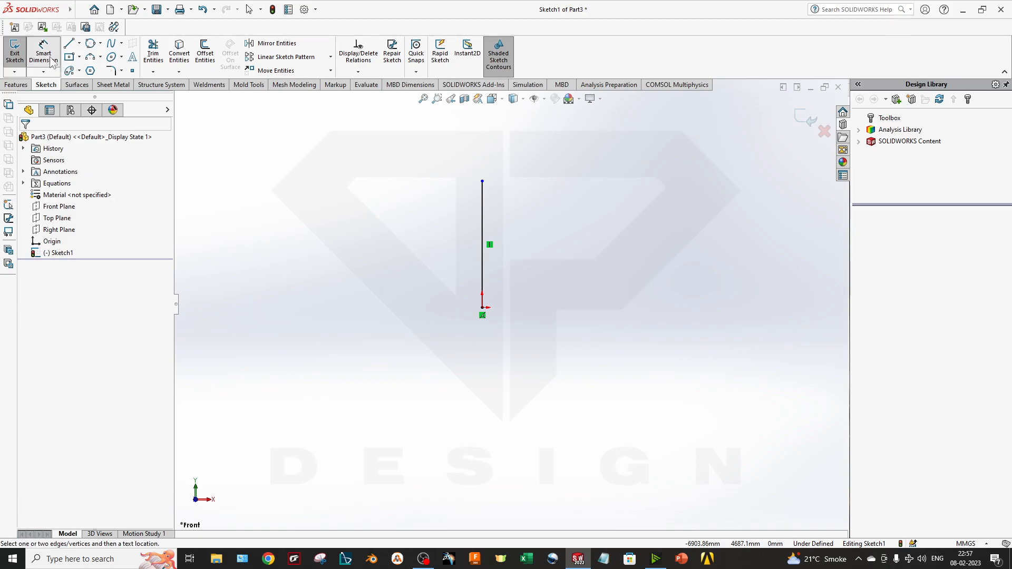
left_click(482, 182)
left_click(483, 308)
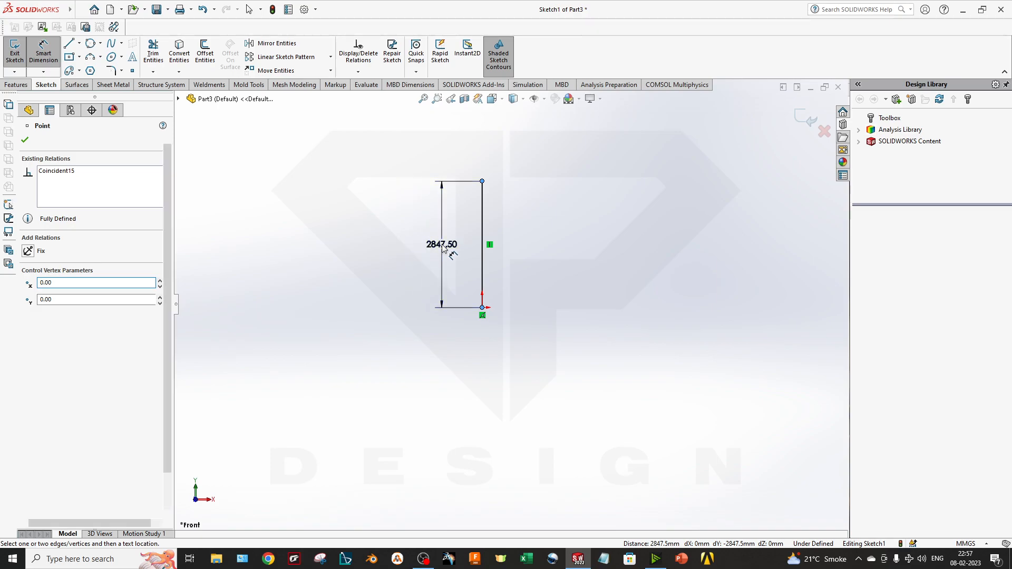
left_click(441, 244)
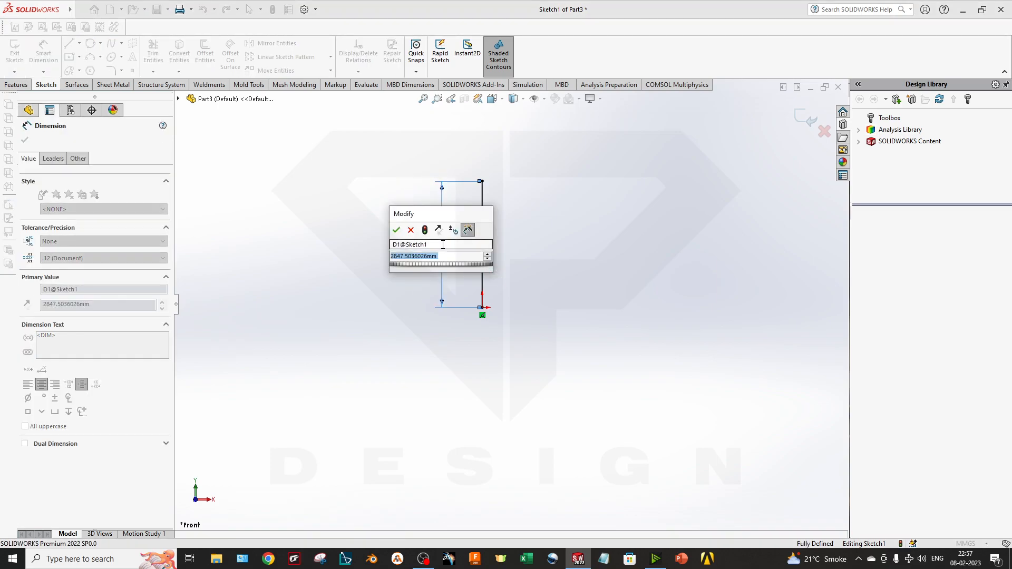
type("300")
left_click(492, 271)
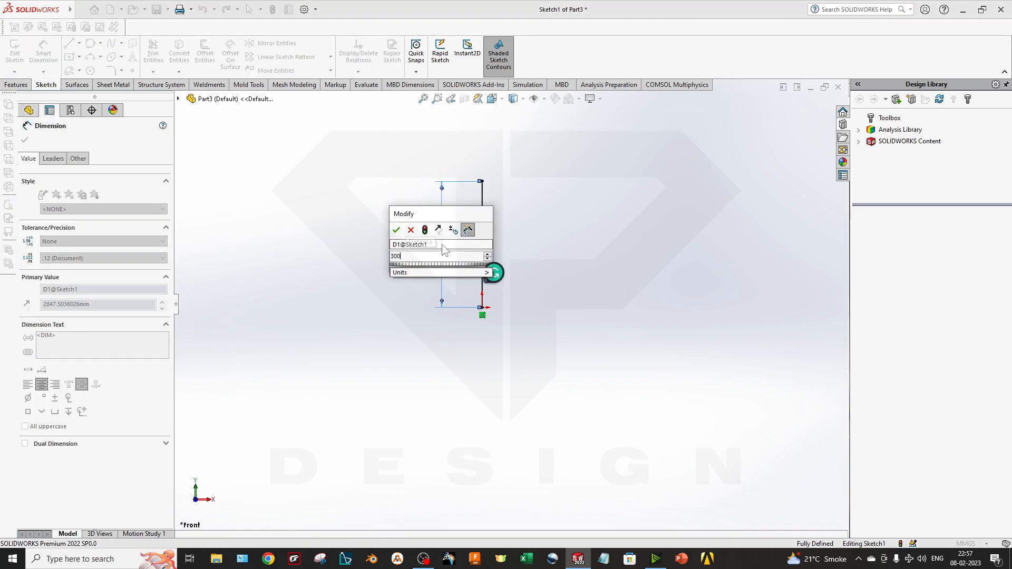
scroll(468, 303, "down", 6)
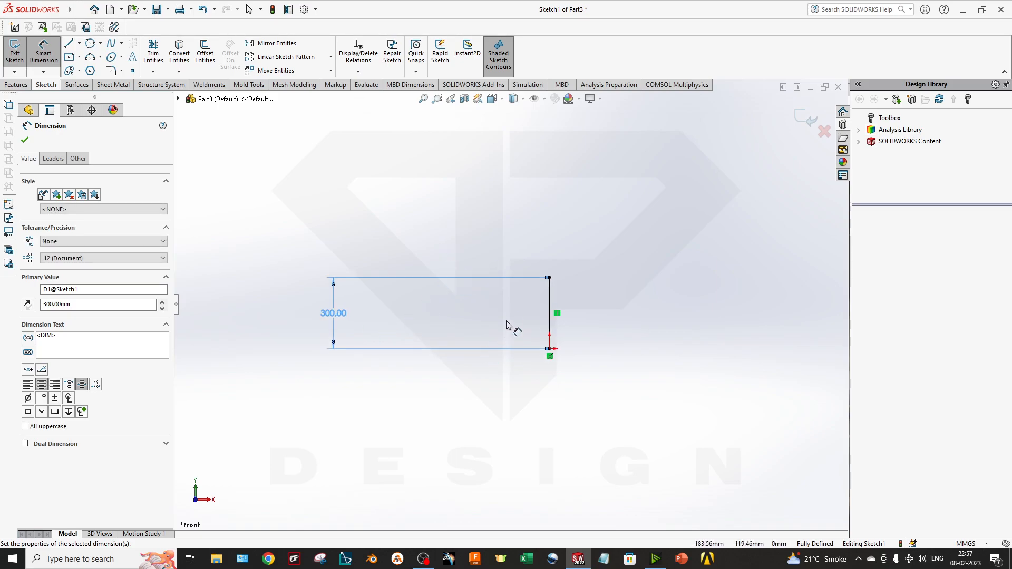
key("Escape")
left_click_drag(325, 318, 494, 313)
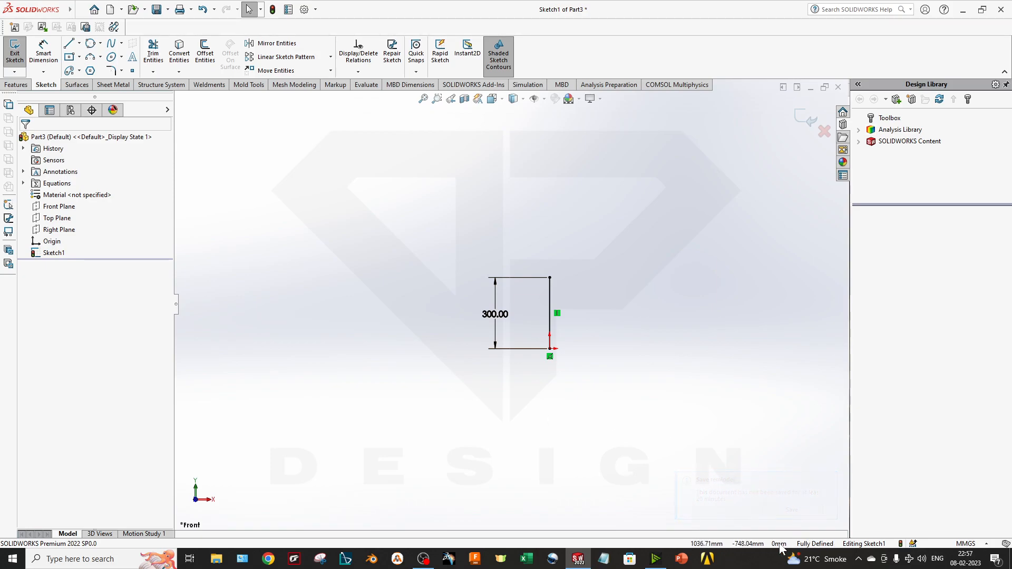
scroll(562, 296, "down", 5)
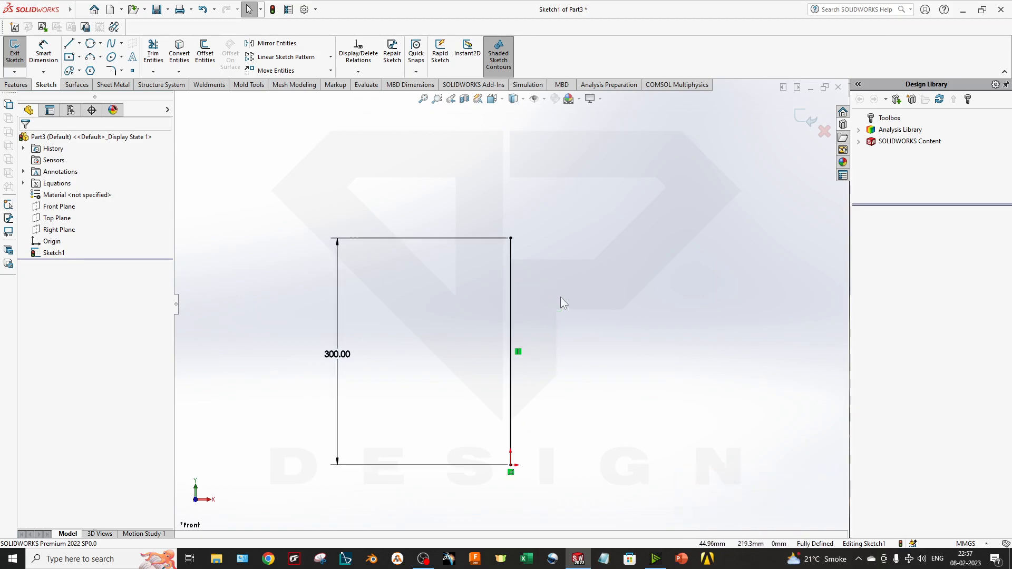
scroll(529, 324, "up", 3)
scroll(504, 322, "down", 3)
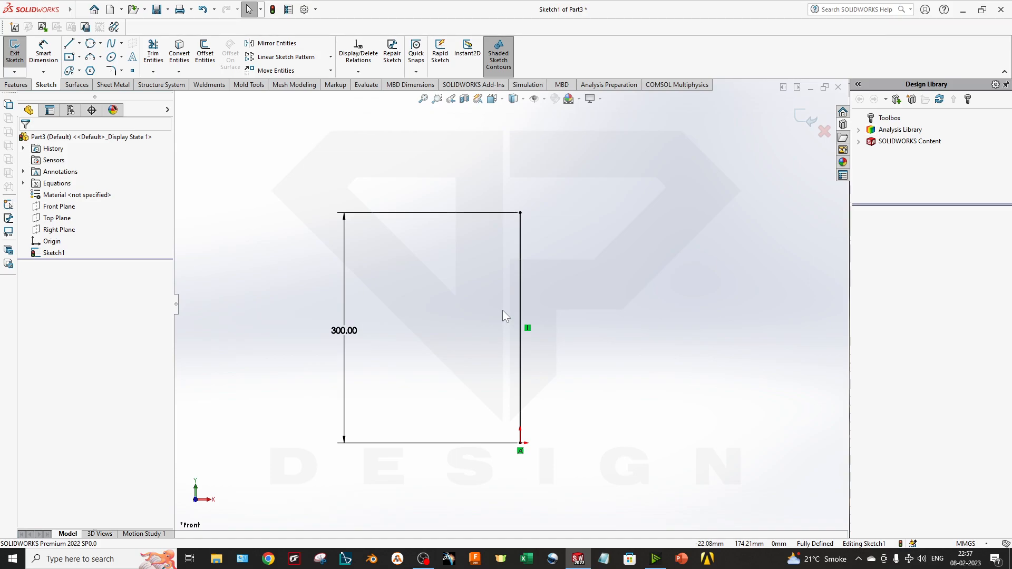
- Delete the 300 mm dimension and reposition the vertical line's upper endpoint so the line is about 171 mm long
left_click_drag(354, 334, 368, 337)
key("Delete")
left_click_drag(523, 217, 522, 269)
left_click(538, 354)
scroll(536, 380, "down", 4)
scroll(526, 350, "up", 1)
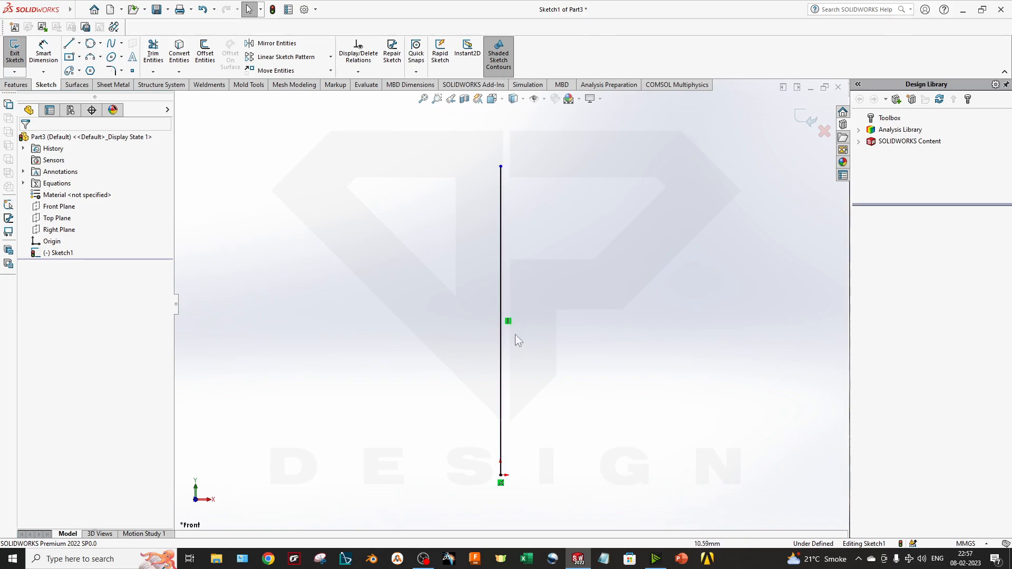
left_click_drag(501, 167, 647, 244)
left_click_drag(427, 231, 502, 242)
left_click(733, 350)
scroll(569, 496, "up", 2)
scroll(508, 390, "down", 3)
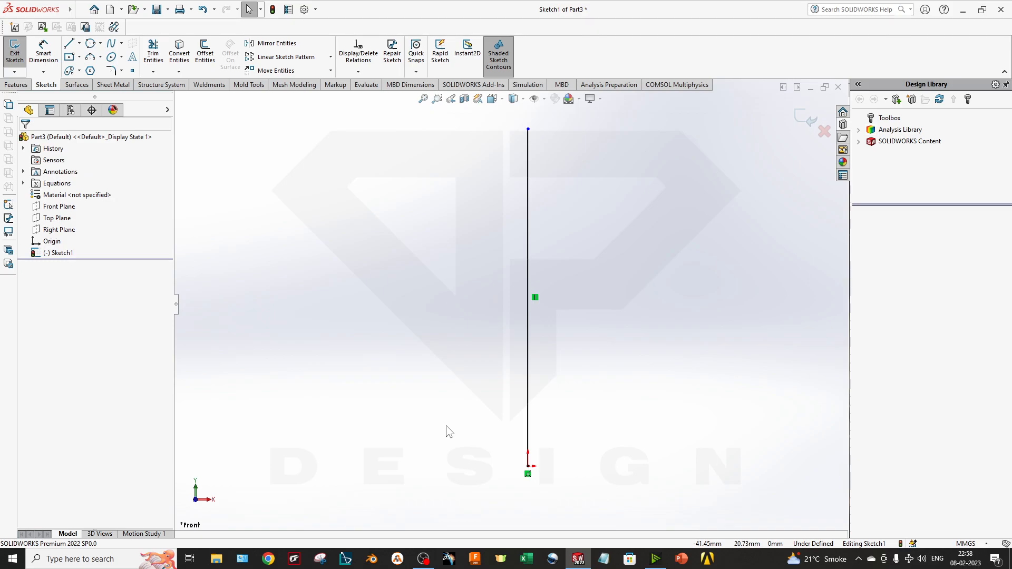
left_click_drag(662, 487, 575, 385)
- Sketch a slanted line about 193 mm long from the origin toward the upper right of the vertical line
left_click(80, 42)
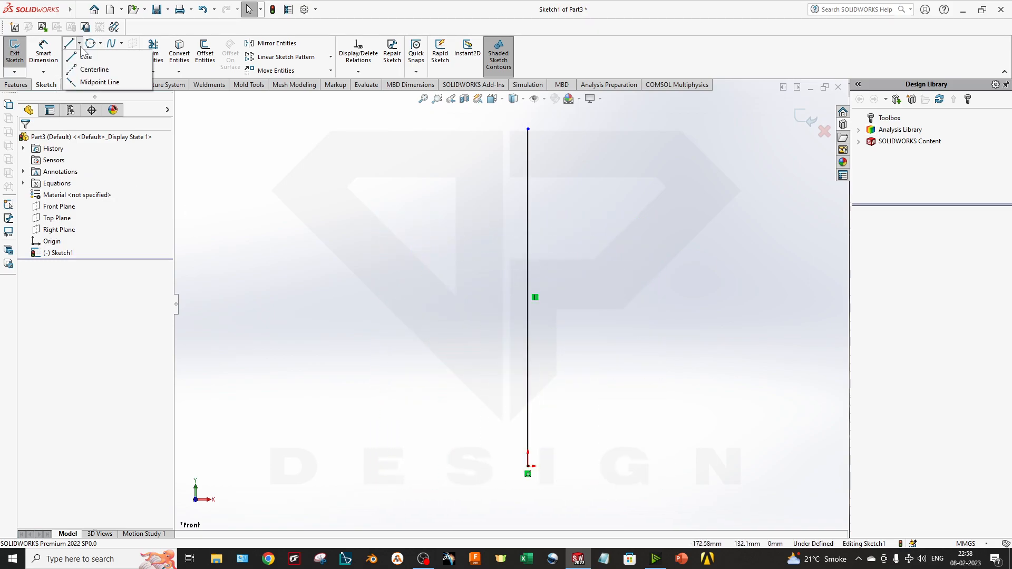
left_click(91, 53)
scroll(510, 304, "up", 2)
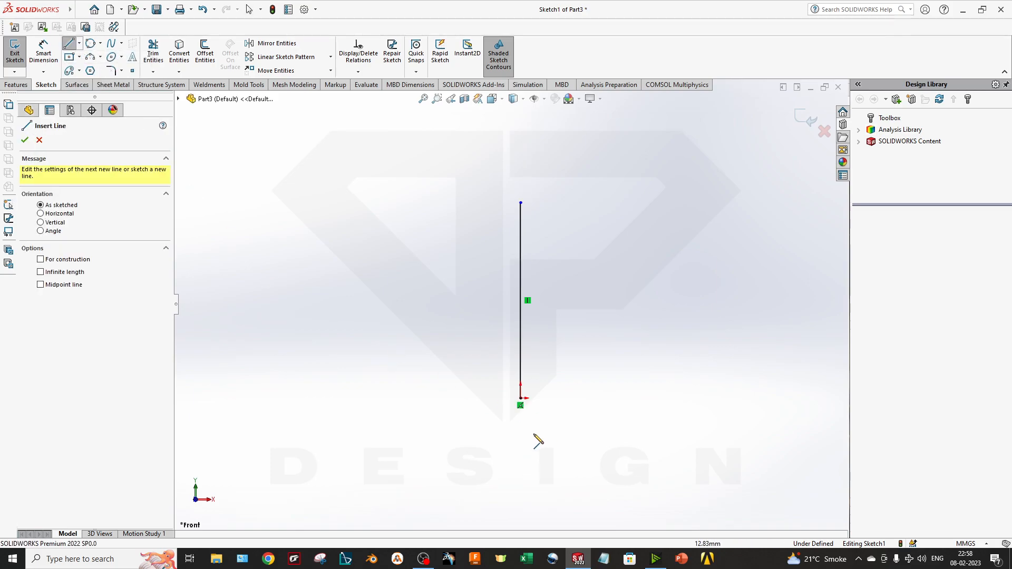
left_click(521, 399)
left_click(639, 213)
key("Escape")
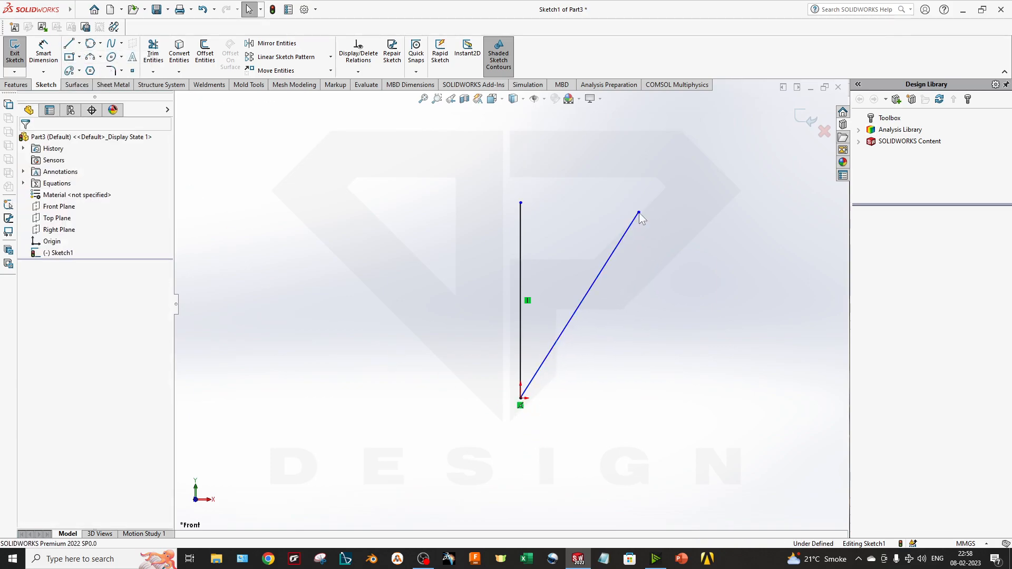
- Dimension the angle between the vertical and slanted lines and set it to 45°
left_click(44, 56)
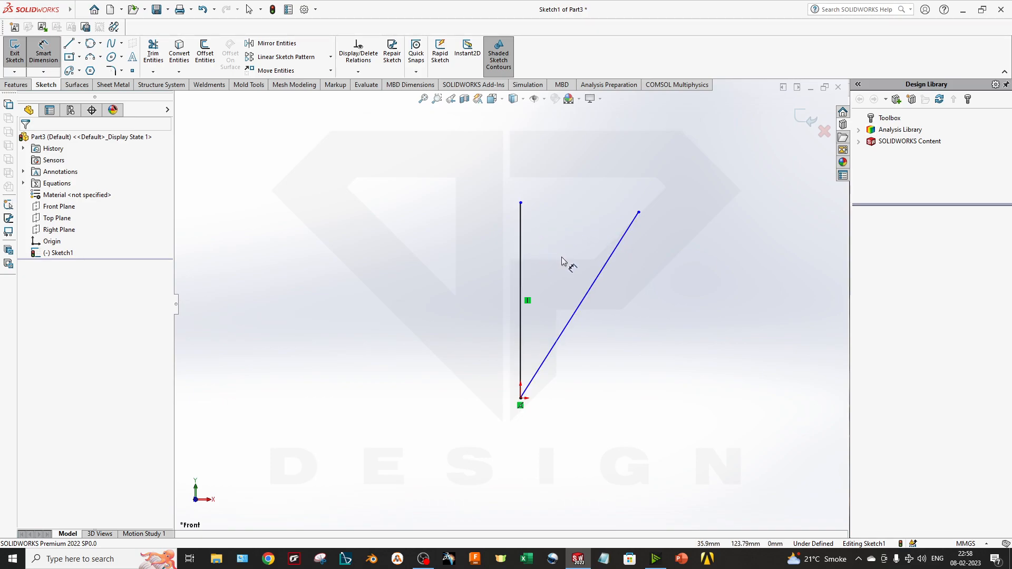
left_click(610, 260)
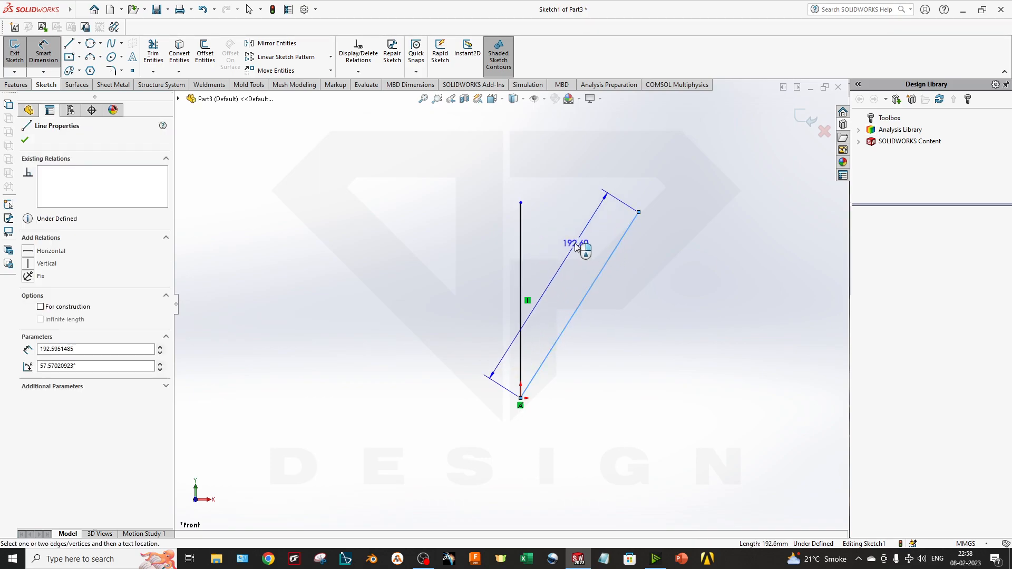
left_click(520, 236)
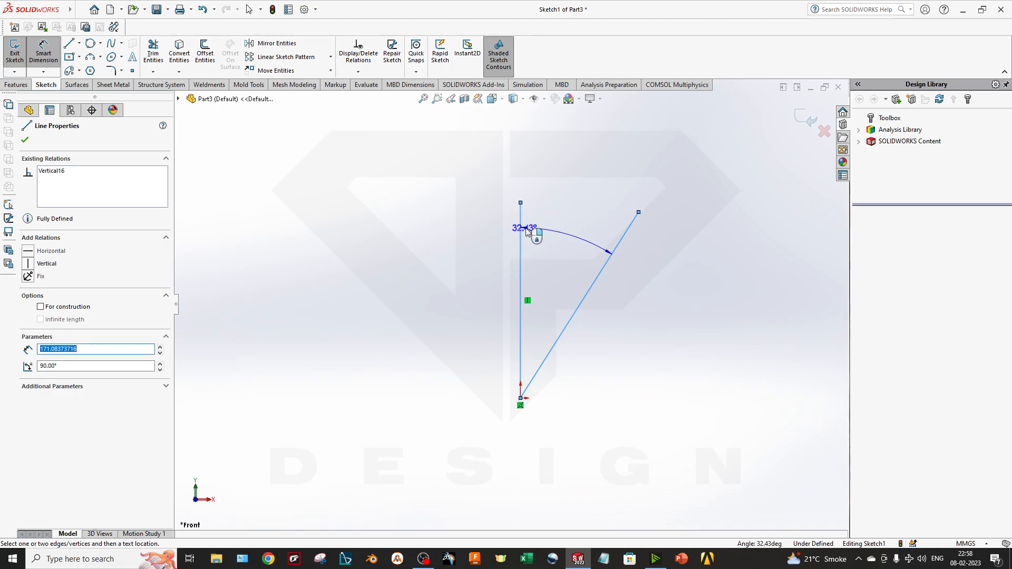
left_click(582, 208)
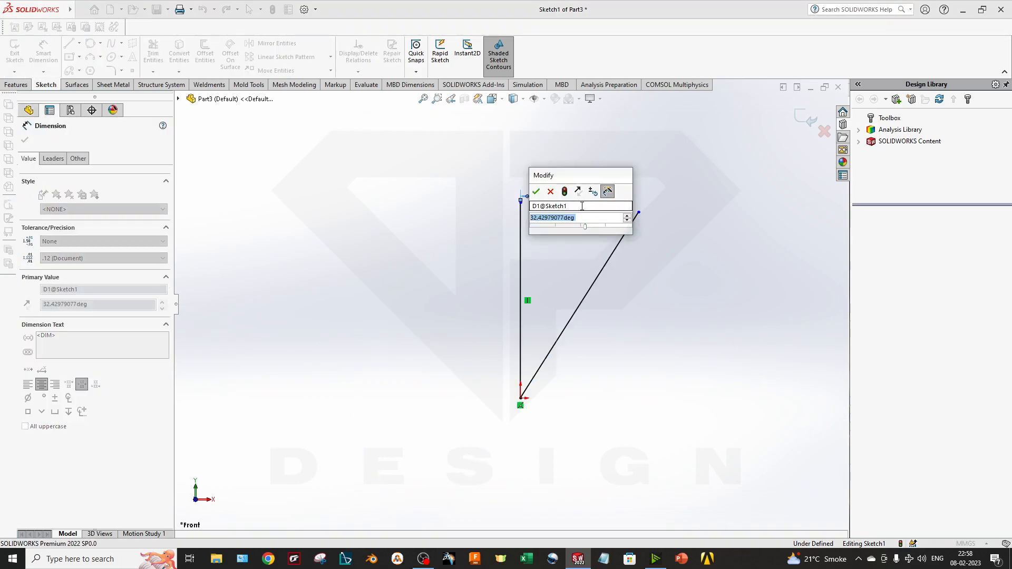
type("45")
key("Return")
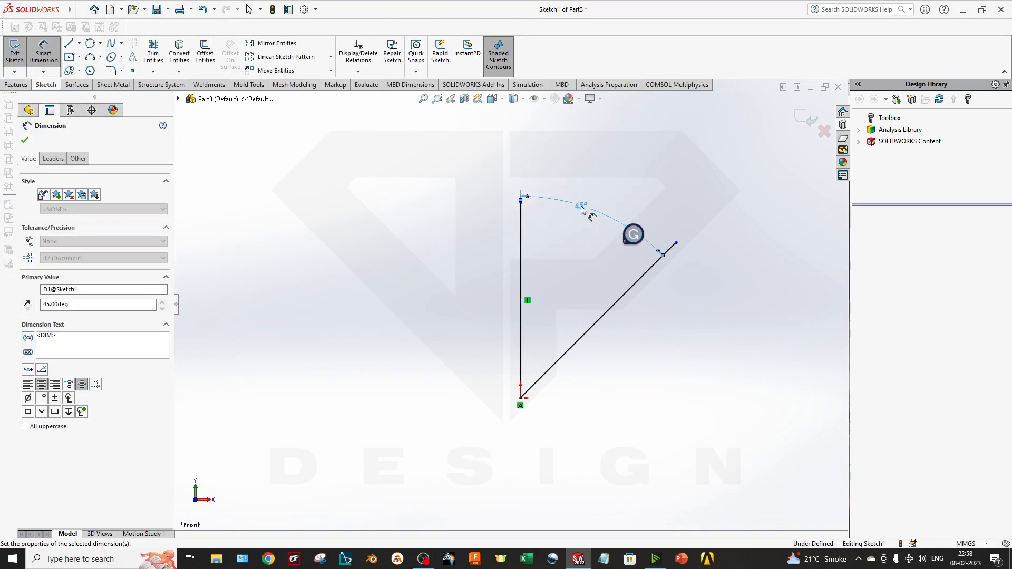
- Move the slanted line's free endpoint along its direction so the line is about 212 mm long
key("Escape")
left_click_drag(675, 245, 643, 353)
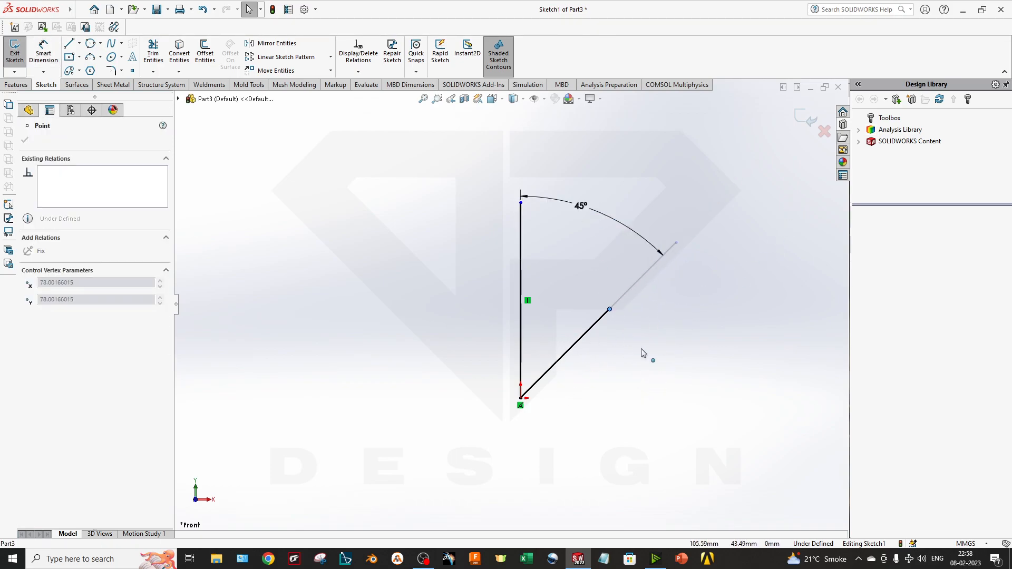
left_click_drag(701, 293, 729, 265)
left_click(741, 411)
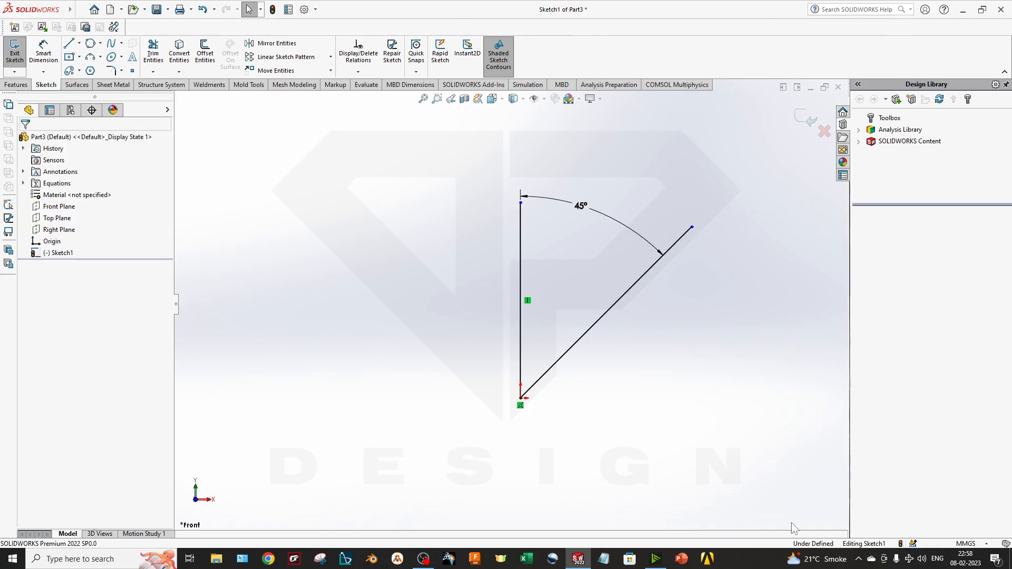
- Dimension the slanted line's aligned length at 200 mm, and delete that dimension
left_click(43, 53)
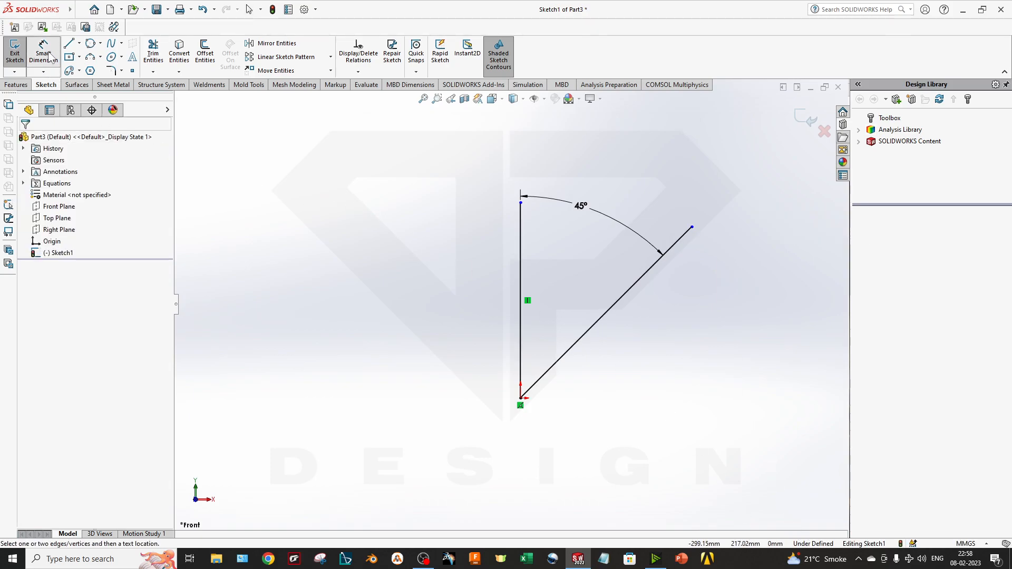
left_click(685, 239)
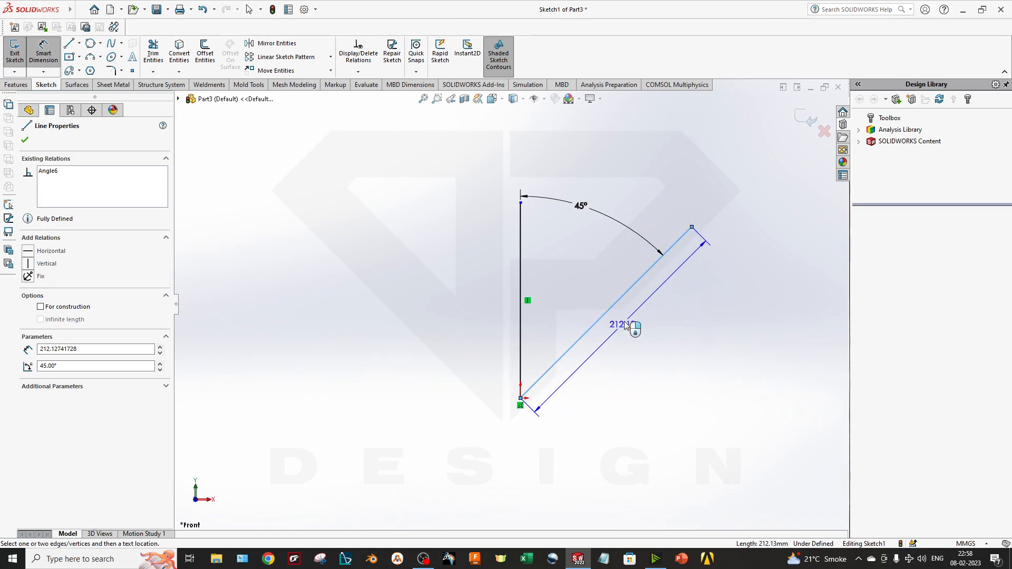
left_click(613, 326)
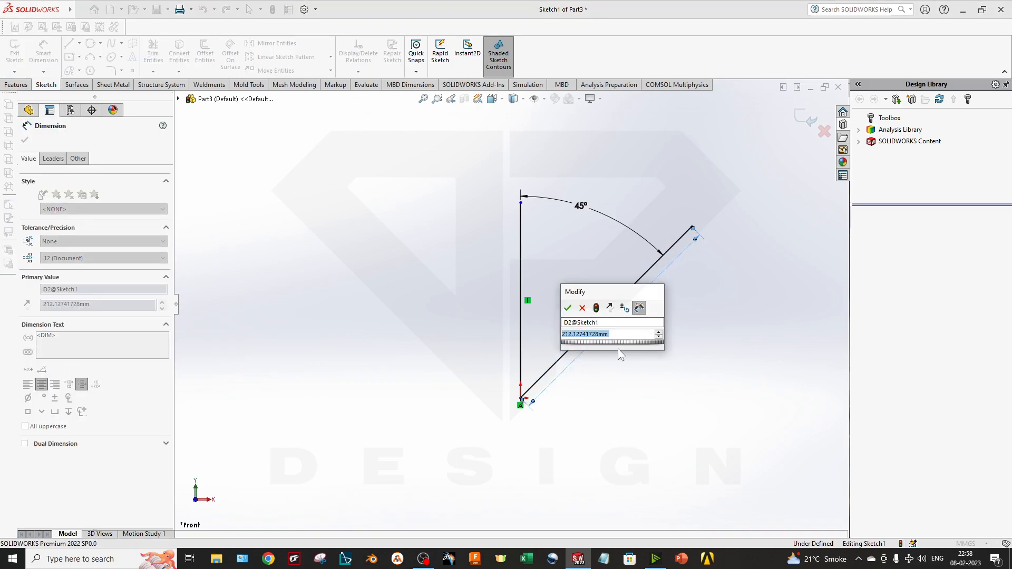
type("200")
key("Return")
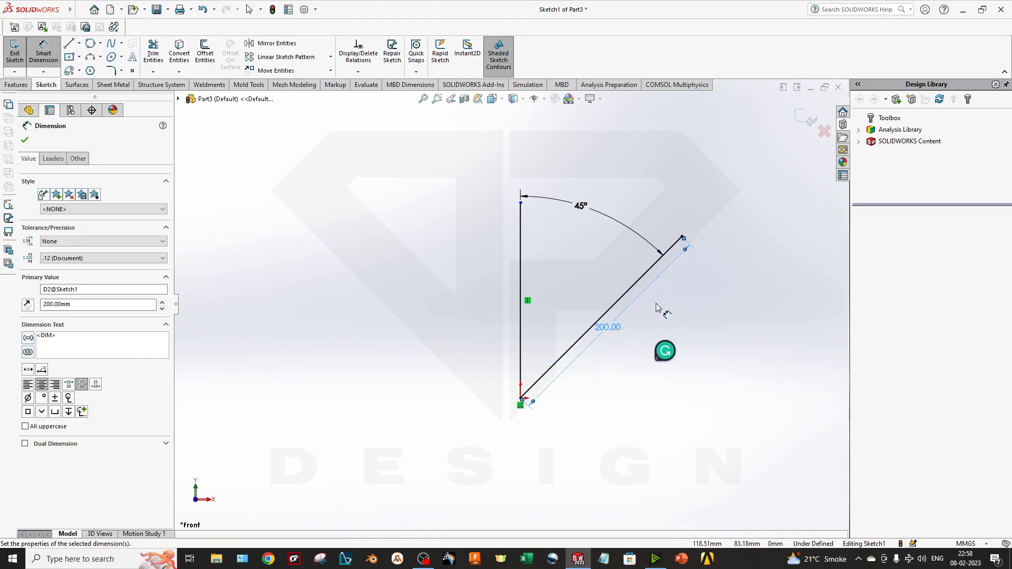
key("Delete")
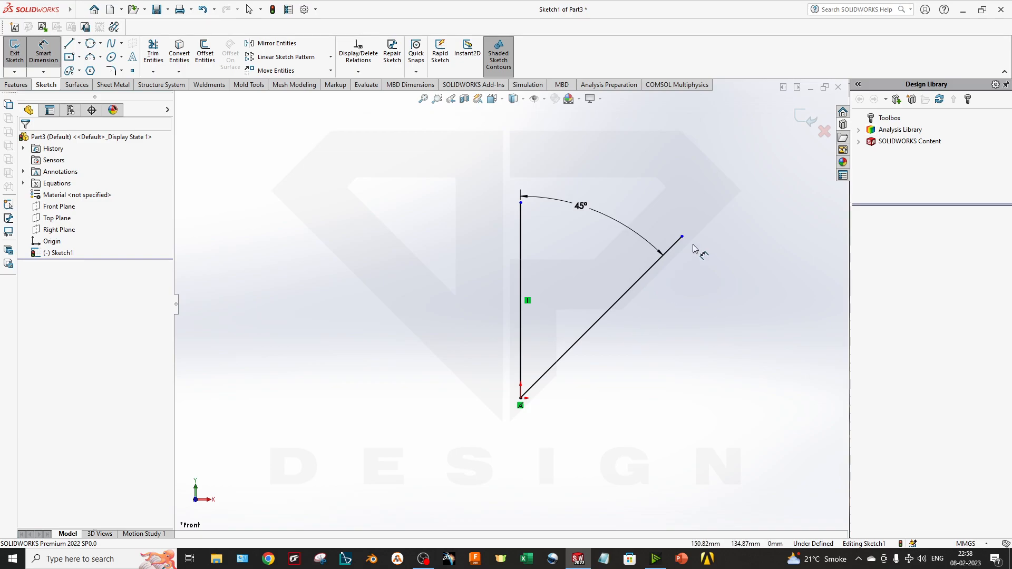
- Dimension the horizontal distance from the origin to the slanted line's upper endpoint at 150 mm and place it below the lines
left_click(682, 237)
left_click(522, 401)
left_click(587, 433)
type("150")
key("Return")
key("Escape")
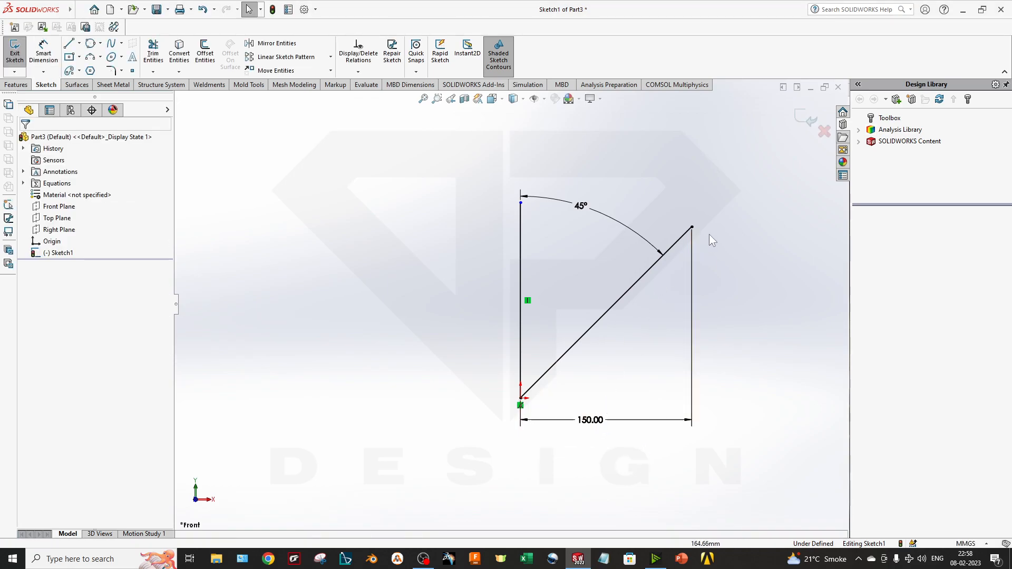
left_click_drag(599, 420, 612, 444)
key("Escape")
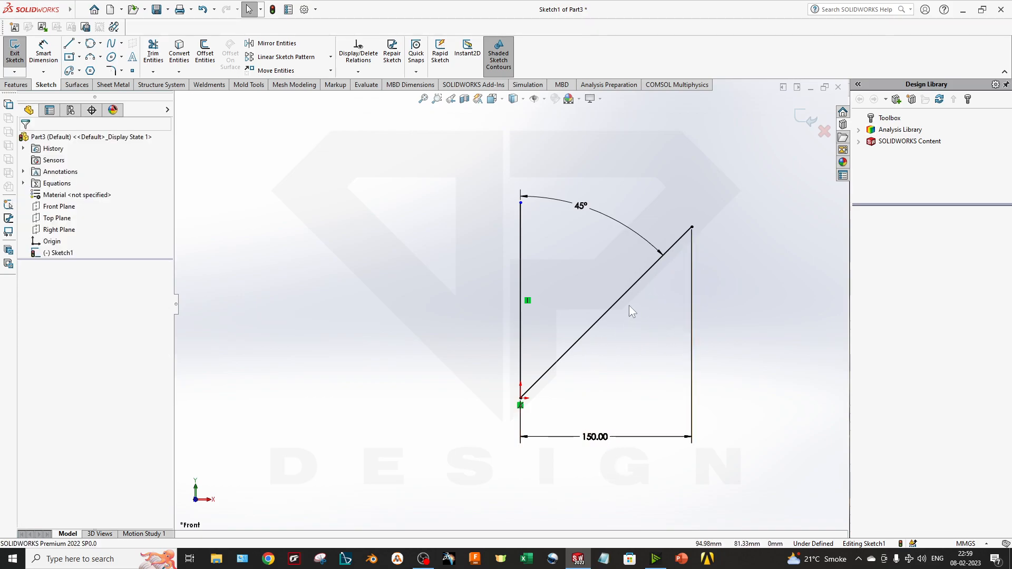
- Delete the 150 mm horizontal dimension below the two lines
middle_click_drag(664, 321, 567, 325, "ctrl")
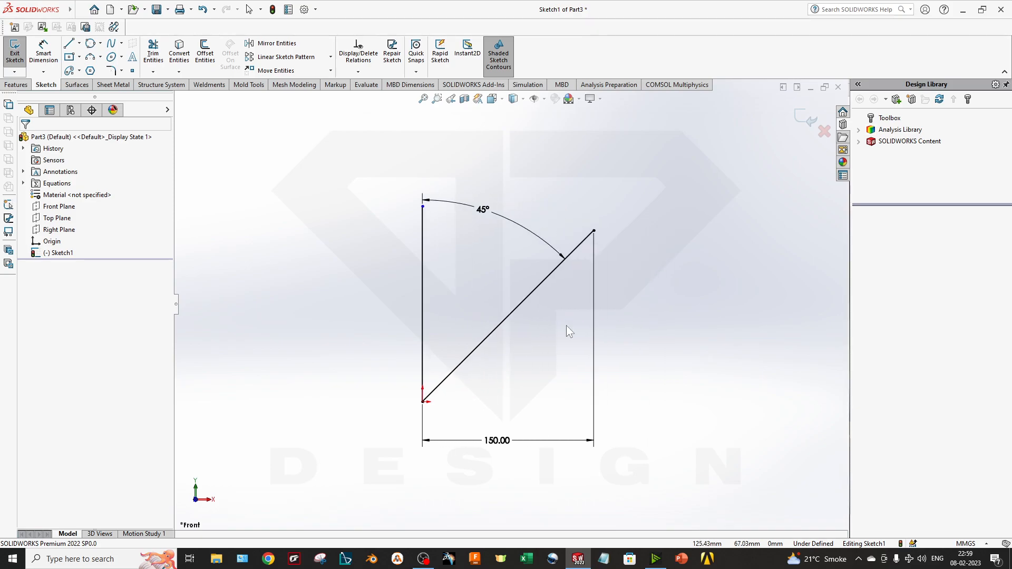
left_click(500, 440)
key("Delete")
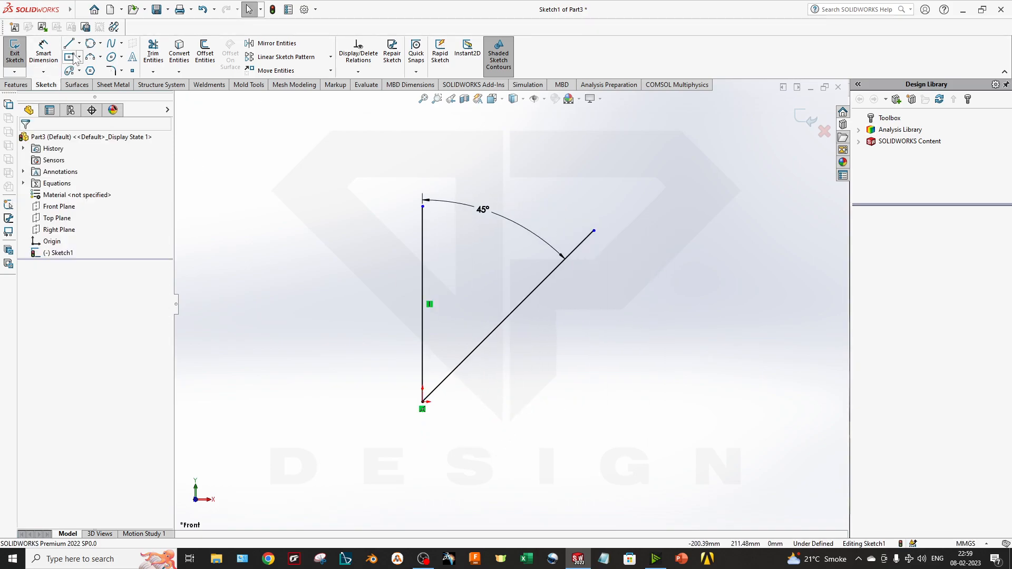
- Sketch a circle with a radius of about 106 mm beside the two angled lines, away from the origin
left_click(90, 43)
scroll(343, 221, "up", 3)
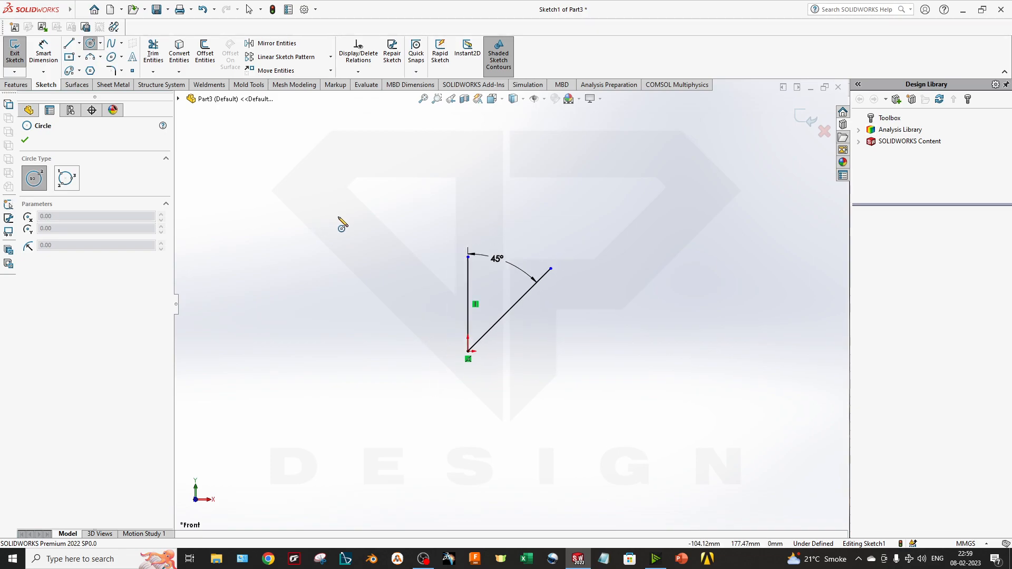
scroll(370, 291, "down", 3)
left_click(386, 308)
left_click(430, 400)
key("Escape")
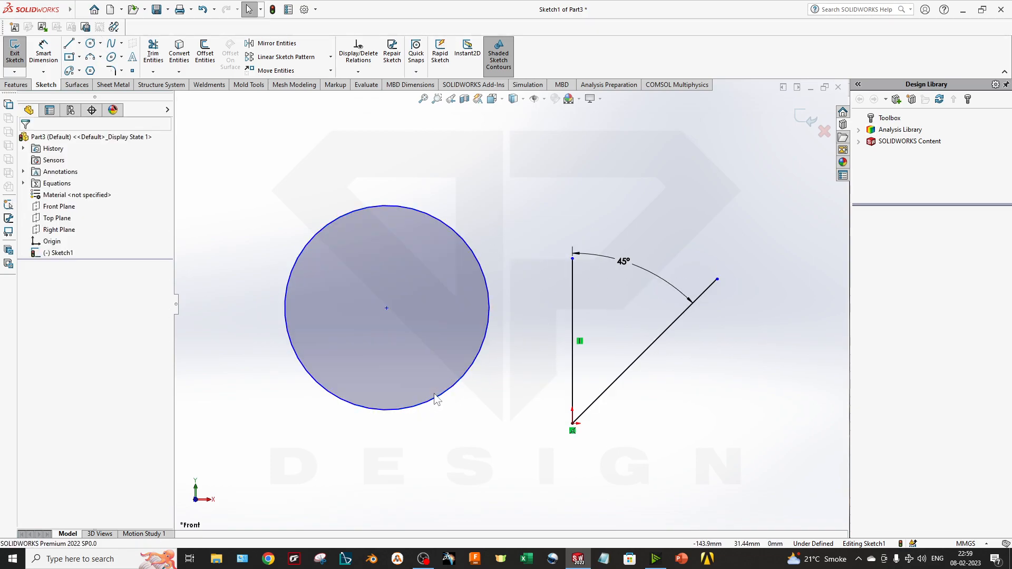
mouse_move(387, 308)
left_mouse_down()
mouse_move(359, 326)
mouse_move(415, 343)
mouse_move(430, 321)
mouse_move(378, 251)
mouse_move(428, 393)
mouse_move(292, 284)
mouse_move(438, 302)
mouse_move(278, 380)
mouse_move(444, 296)
mouse_move(377, 428)
mouse_move(388, 462)
mouse_move(469, 315)
mouse_move(388, 307)
left_mouse_up()
left_click(394, 381)
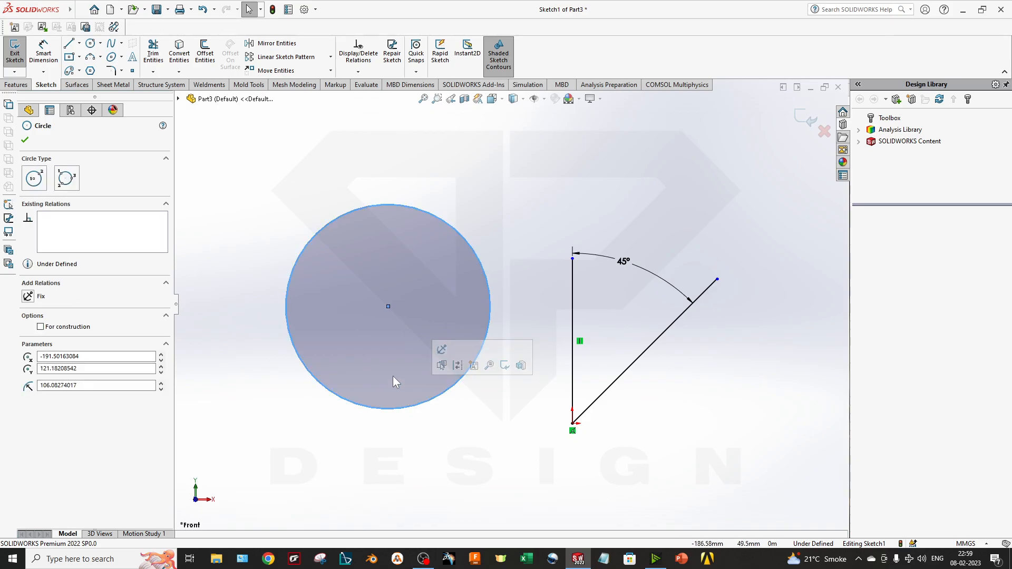
key("Escape")
- Dimension the circle's diameter at 200 mm and place the dimension above the circle
left_click(43, 49)
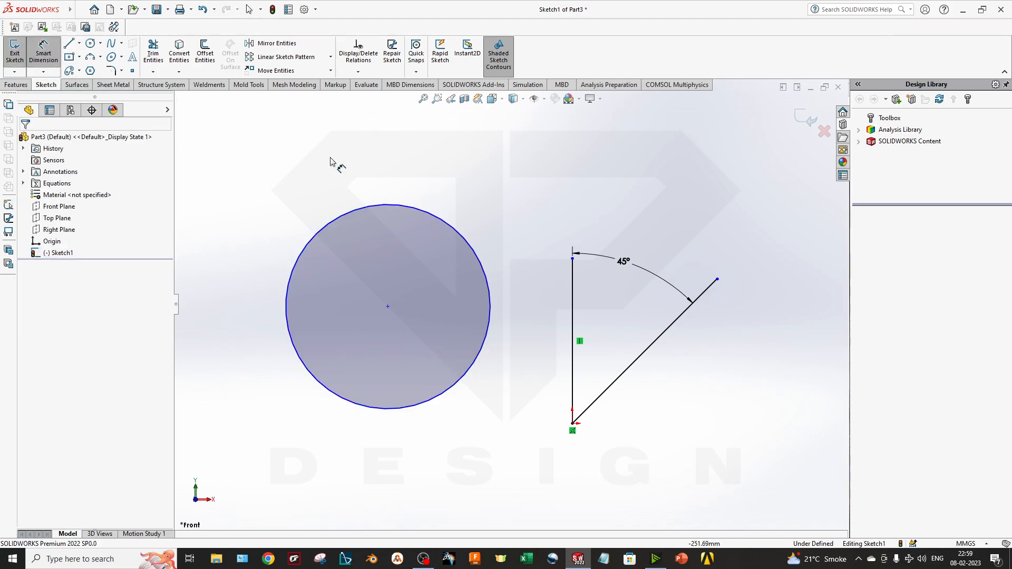
left_click(407, 207)
left_click(408, 153)
type("200")
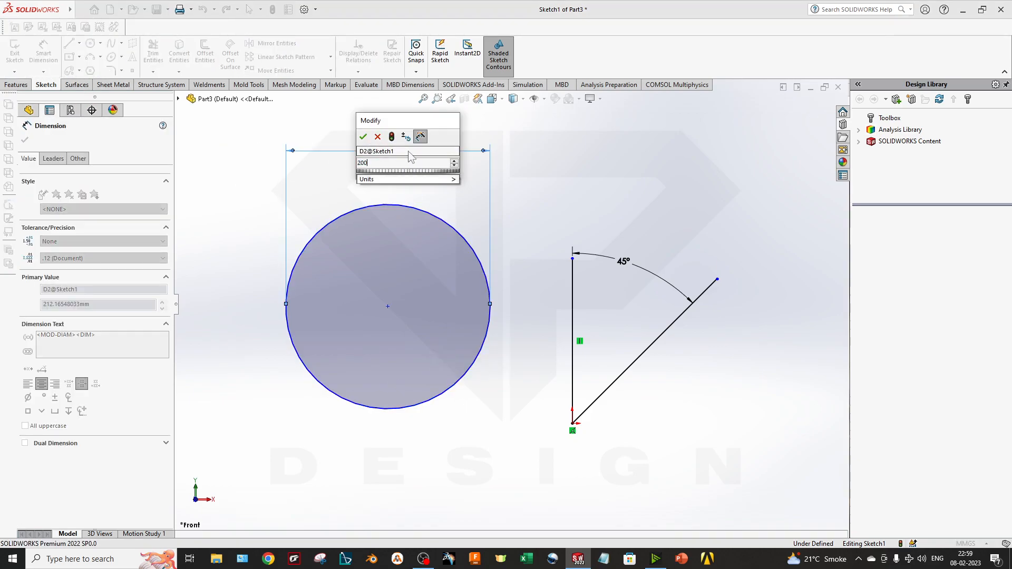
key("Return")
key("Escape")
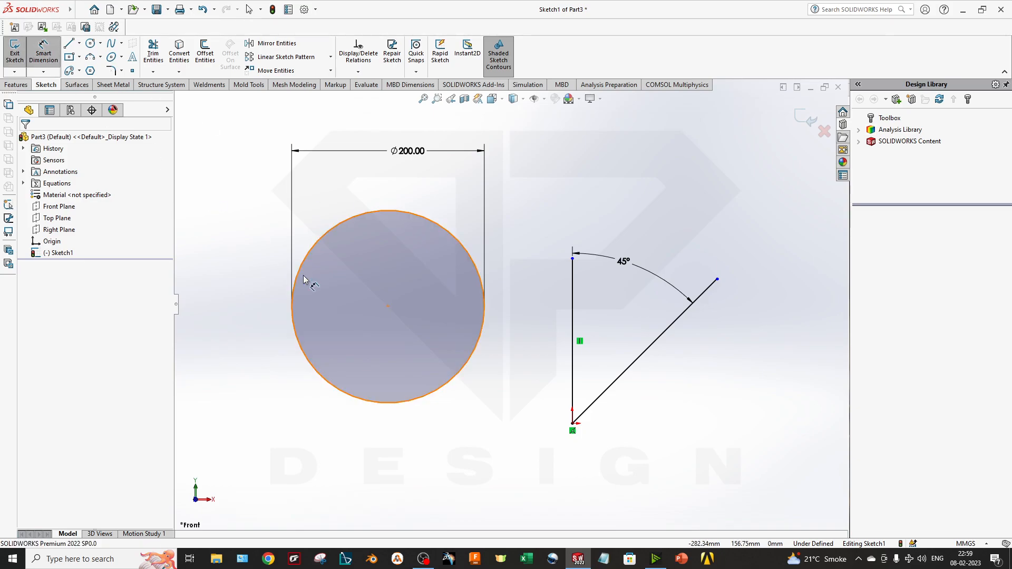
- Move the circle's centre onto the origin where the two lines meet
left_click(388, 307)
key("Escape")
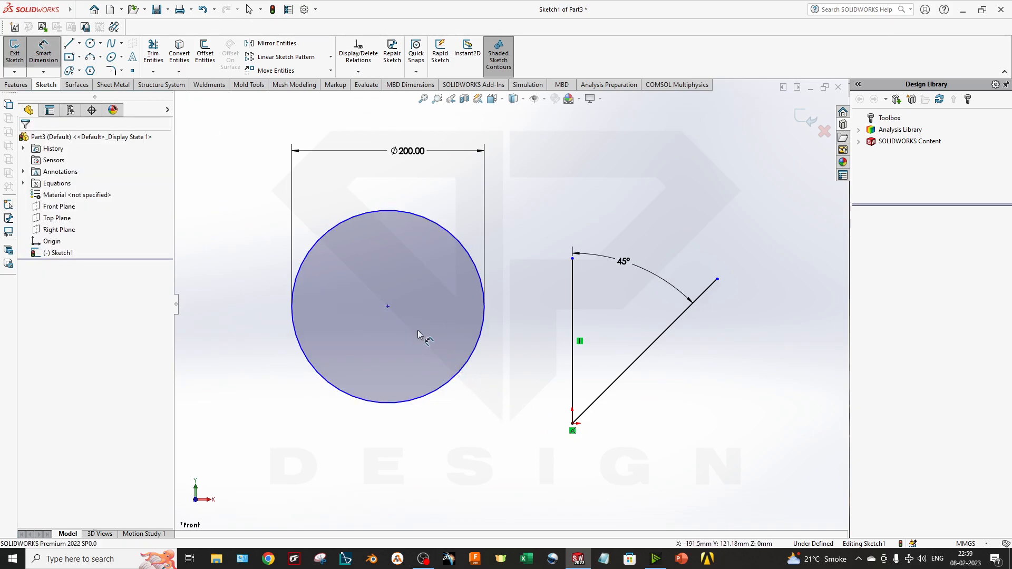
left_click(388, 307)
key("Escape")
left_click_drag(388, 306, 573, 424)
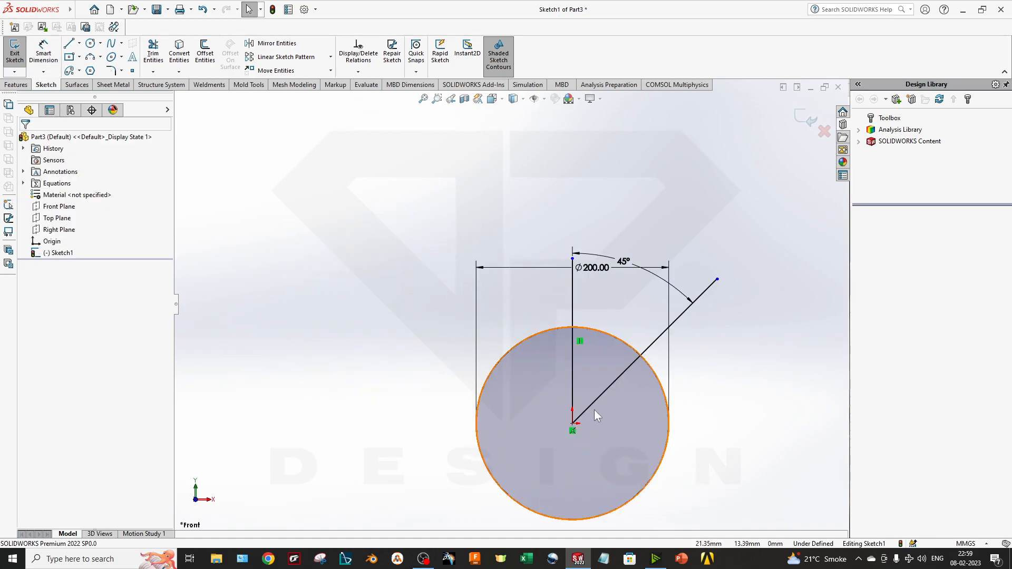
- Shorten the slanted line by its free endpoint and dimension its aligned length at 200 mm
mouse_move(717, 280)
left_mouse_down()
mouse_move(698, 311)
mouse_move(712, 298)
left_mouse_up()
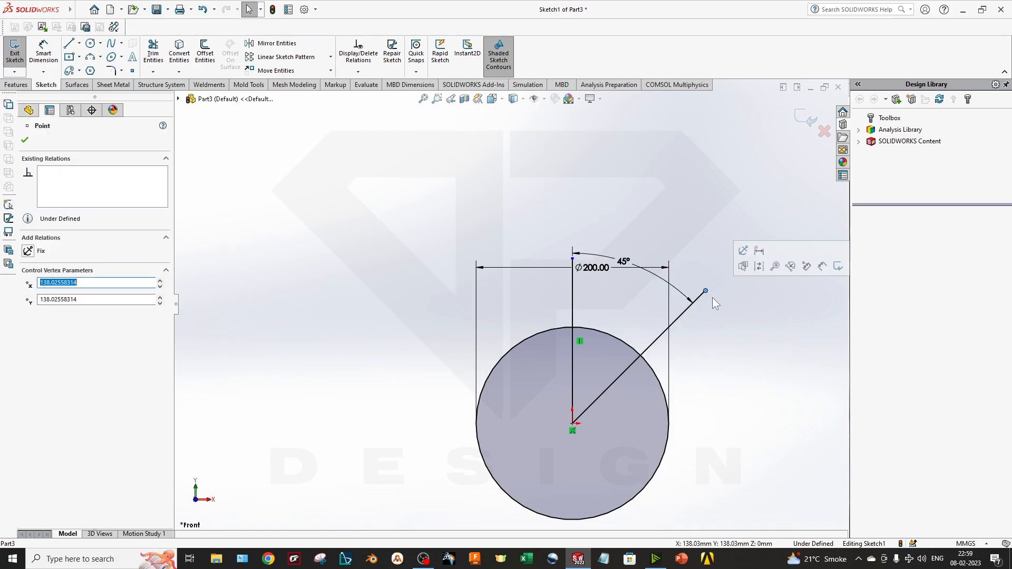
left_click(744, 372)
left_click(43, 52)
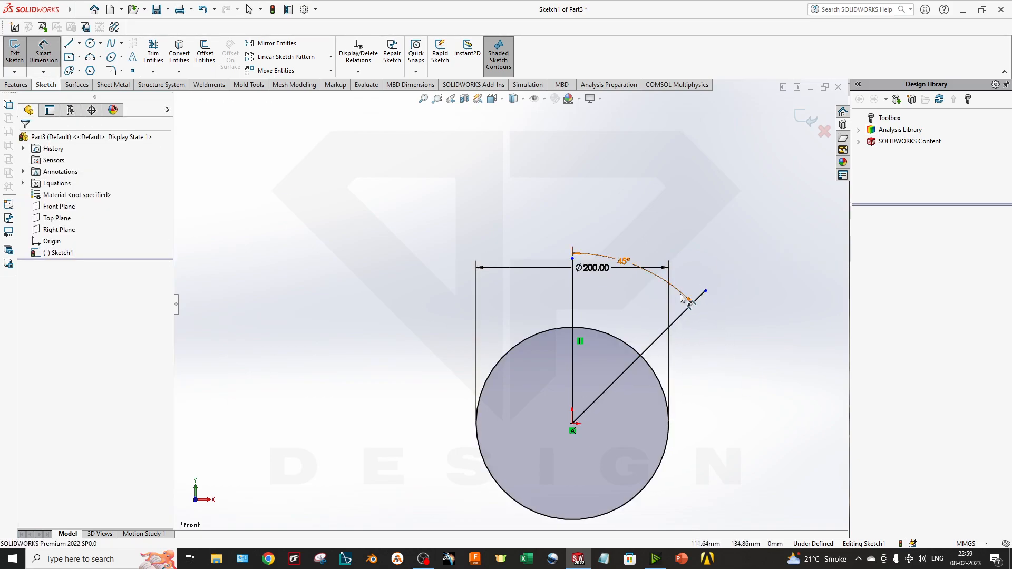
left_click(706, 291)
left_click(687, 309)
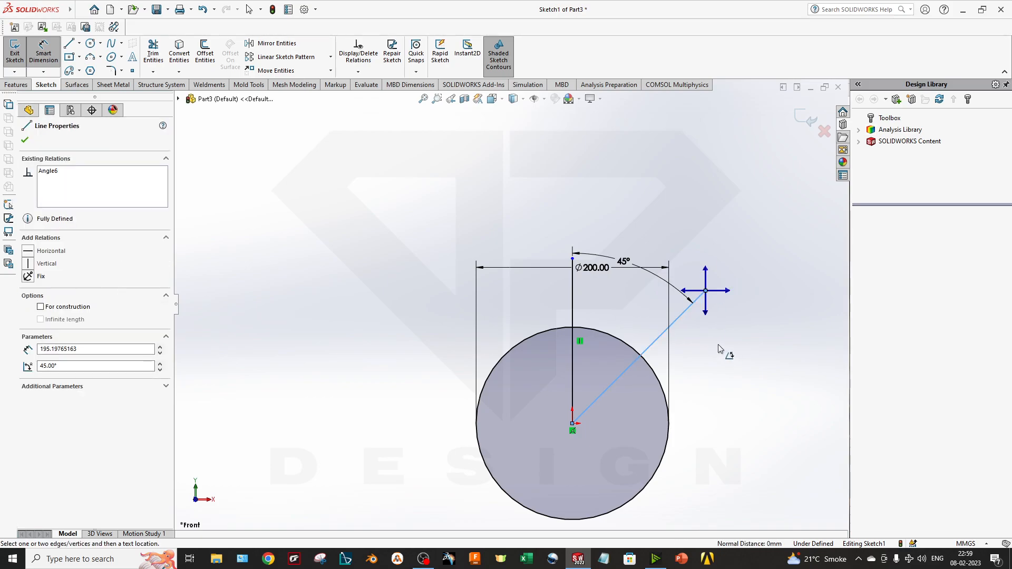
left_click(719, 346)
left_click(680, 324)
left_click(705, 349)
type("200")
key("Return")
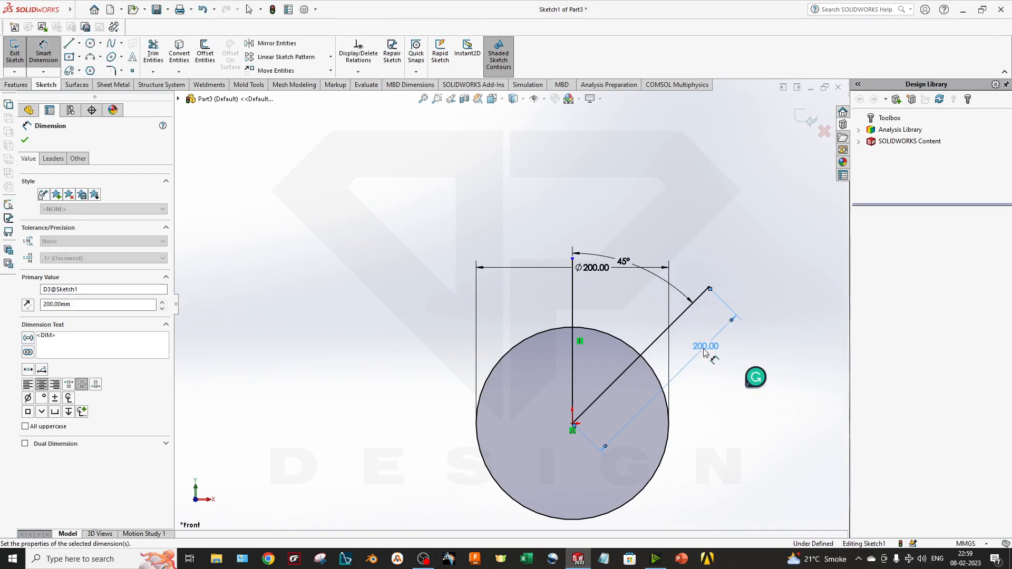
key("Escape")
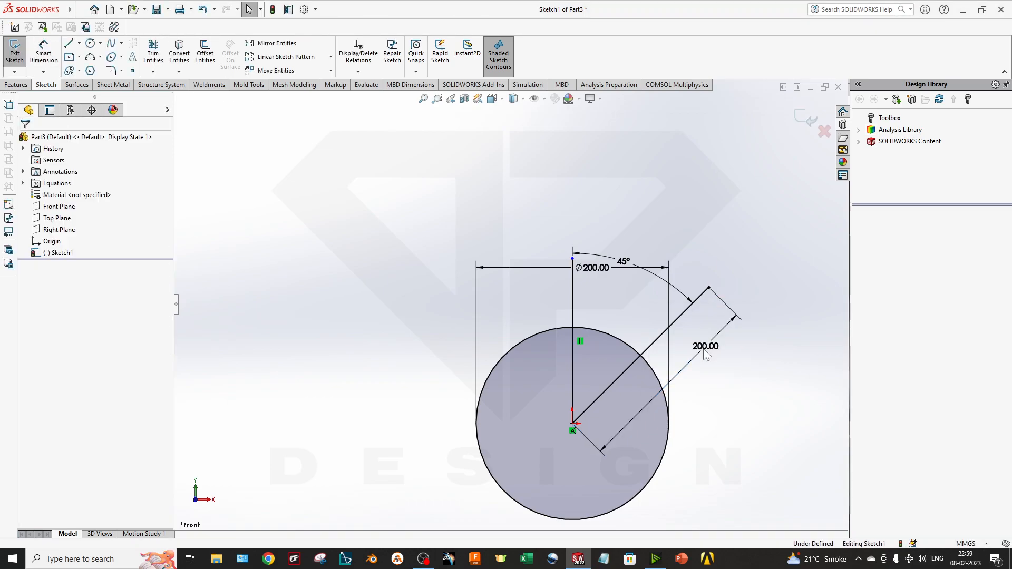
- Dimension the vertical line's length at 200 mm
left_click(572, 258)
key("d")
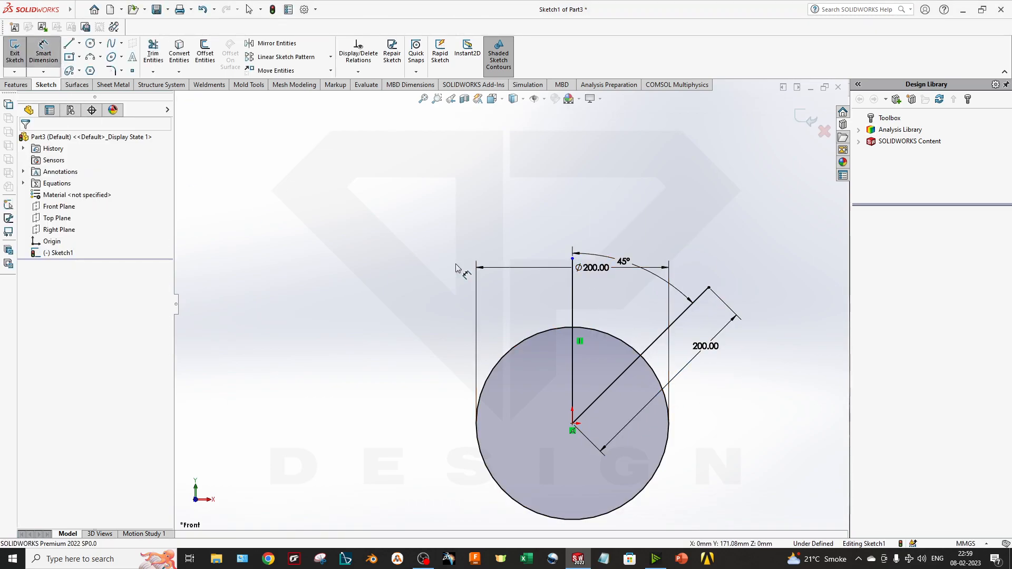
left_click(573, 297)
left_click(448, 316)
type("200")
key("Return")
key("Escape")
- Delete the coincident relation that ties the sketch to the origin
left_click(540, 333)
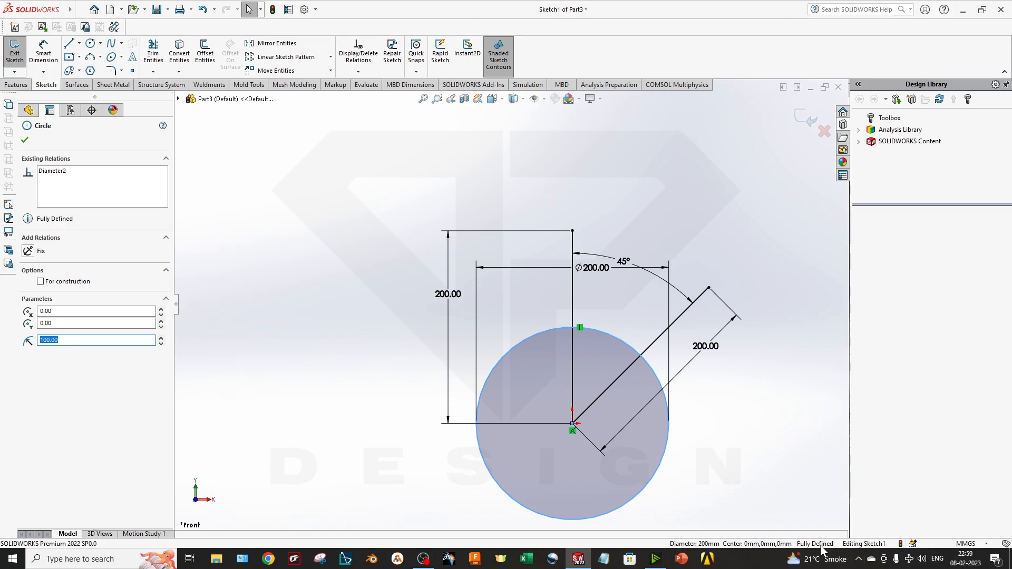
left_click(744, 464)
left_click(573, 429)
key("Delete")
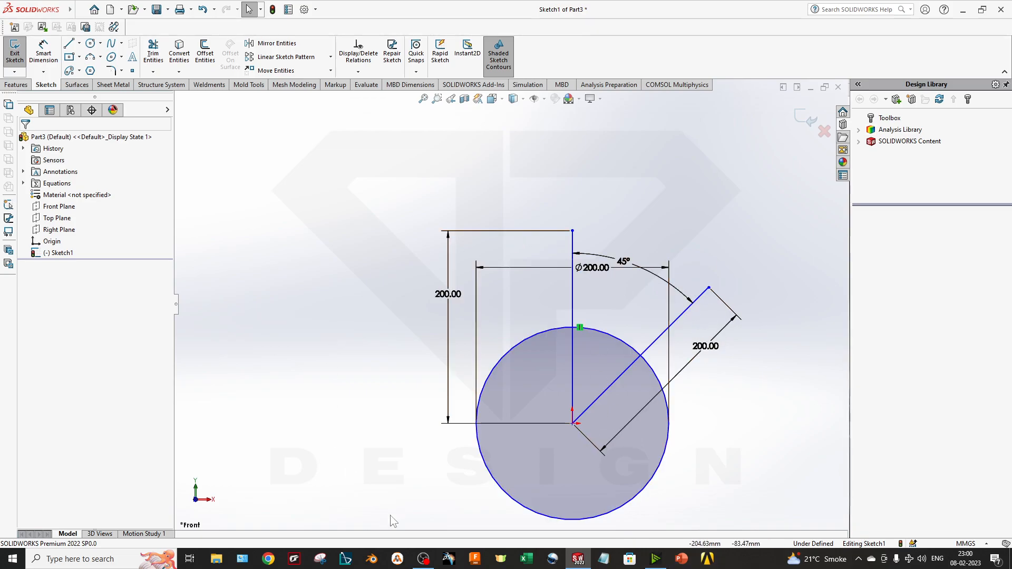
- Undo the relation deletion, both 200 mm line dimensions, the slanted line's shortening and the circle's move onto the origin
key("ctrl+z")
key("ctrl+z")
key("ctrl+z")
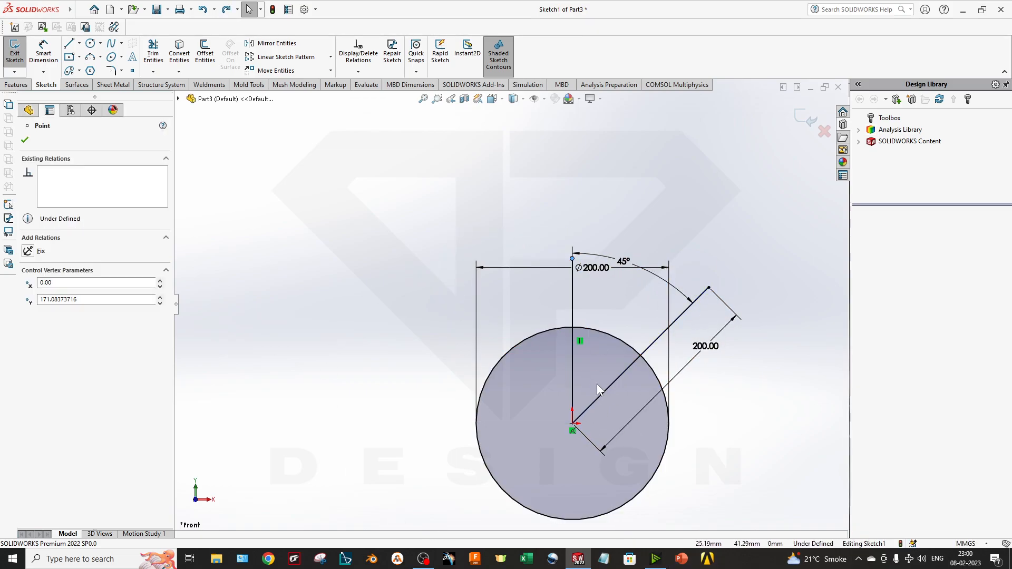
key("ctrl+z")
key("ctrl+z")
key("ctrl+z")
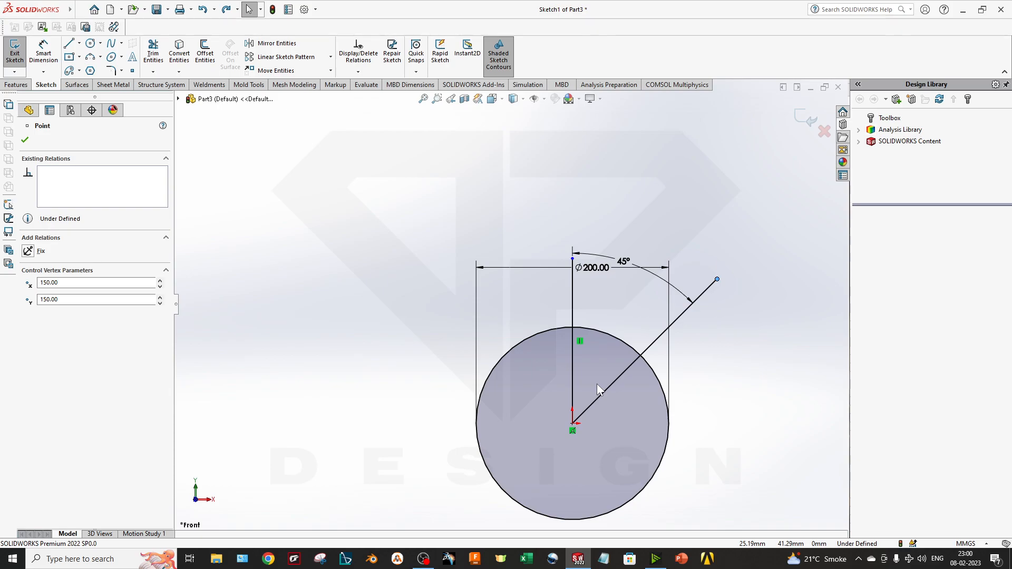
left_click(491, 425)
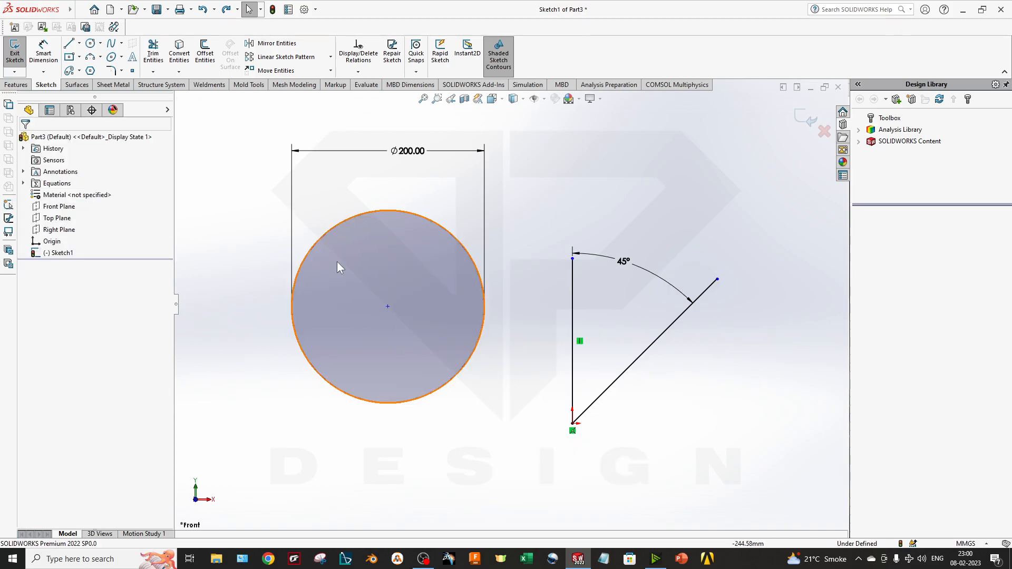
- Dimension the horizontal distance from the circle's centre to the origin at 200 mm and place it below the sketch
right_click_drag(343, 365, 348, 242)
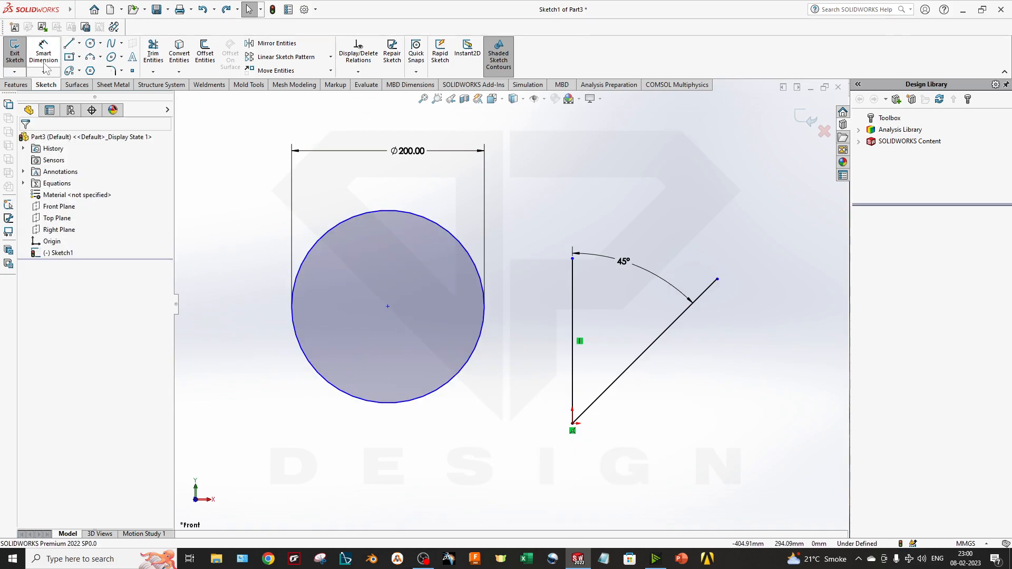
left_click(388, 306)
left_click(572, 423)
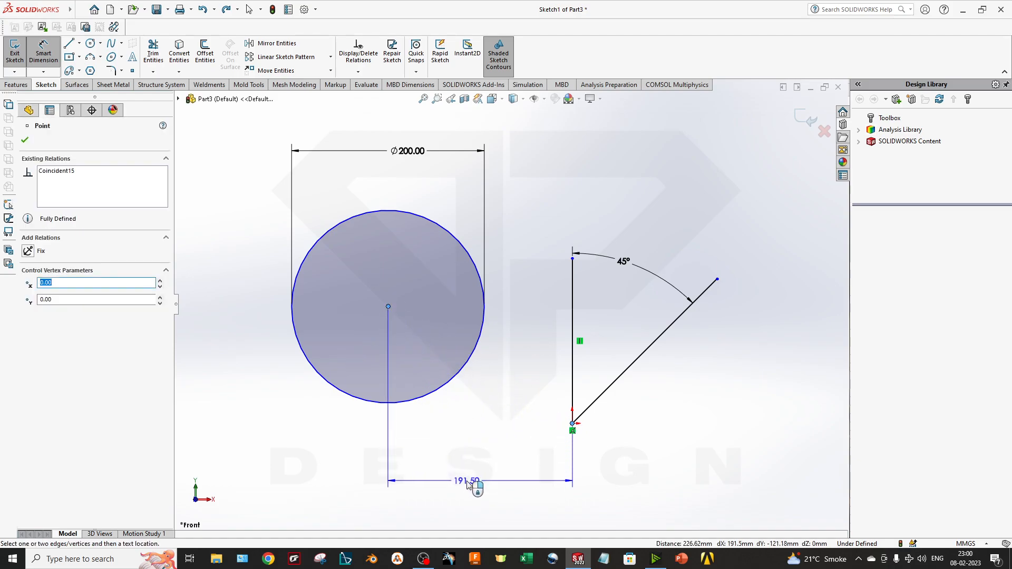
left_click(467, 484)
type("200")
key("Return")
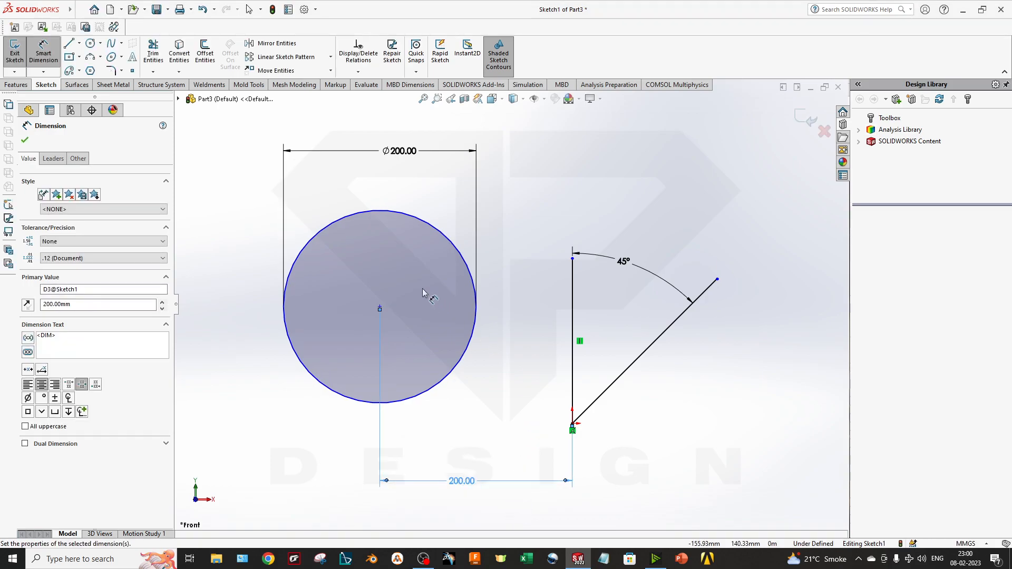
- Dimension the vertical distance from the circle's centre to the origin at 100 mm and place it beyond the slanted line
left_click(380, 308)
left_click(573, 424)
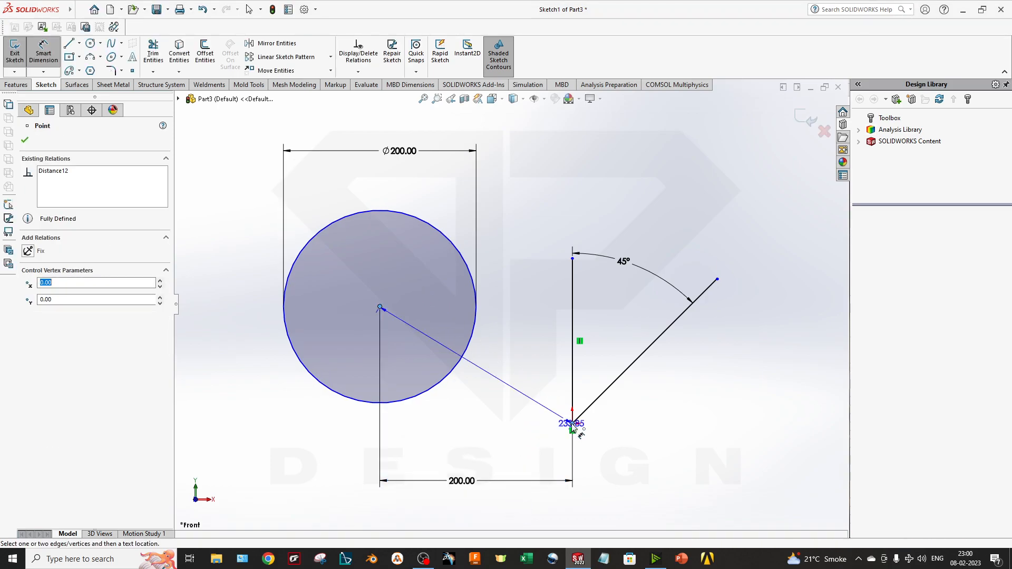
left_click(726, 374)
type("100")
key("Return")
key("Escape")
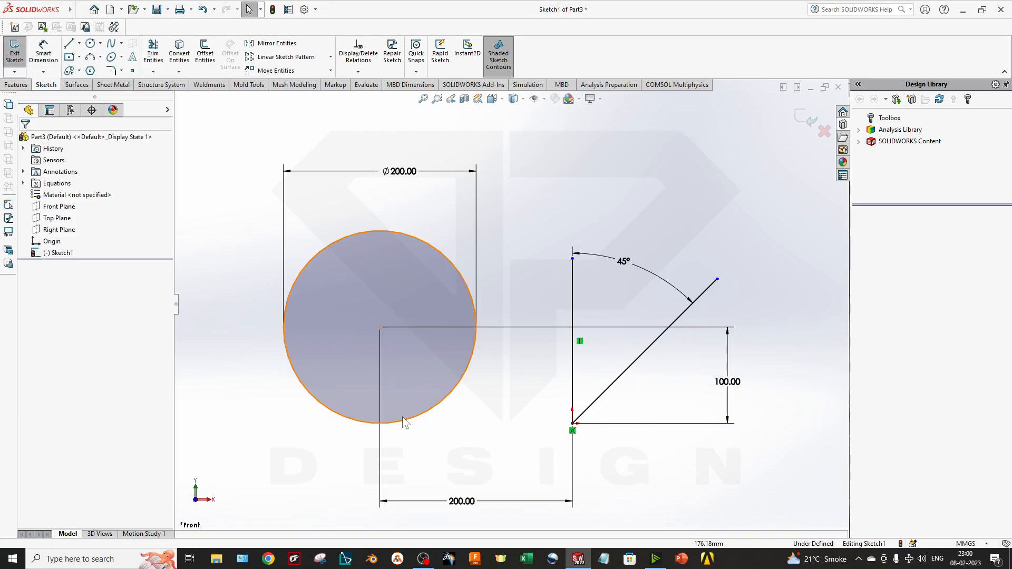
- Check the circle's centre point and edge for their relations and remaining freedom of movement
left_click_drag(526, 463, 248, 180)
left_click(380, 327)
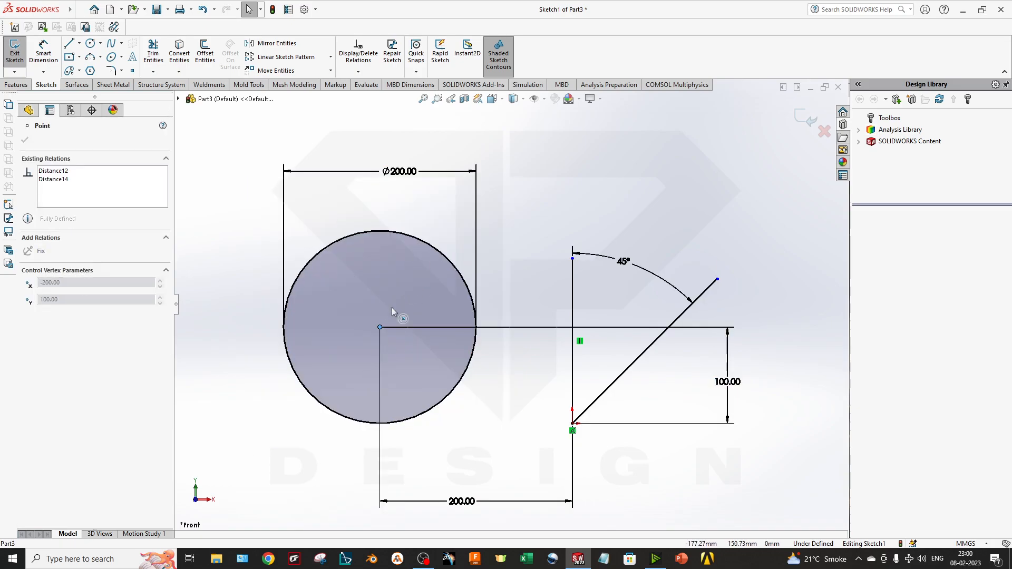
left_click(356, 235)
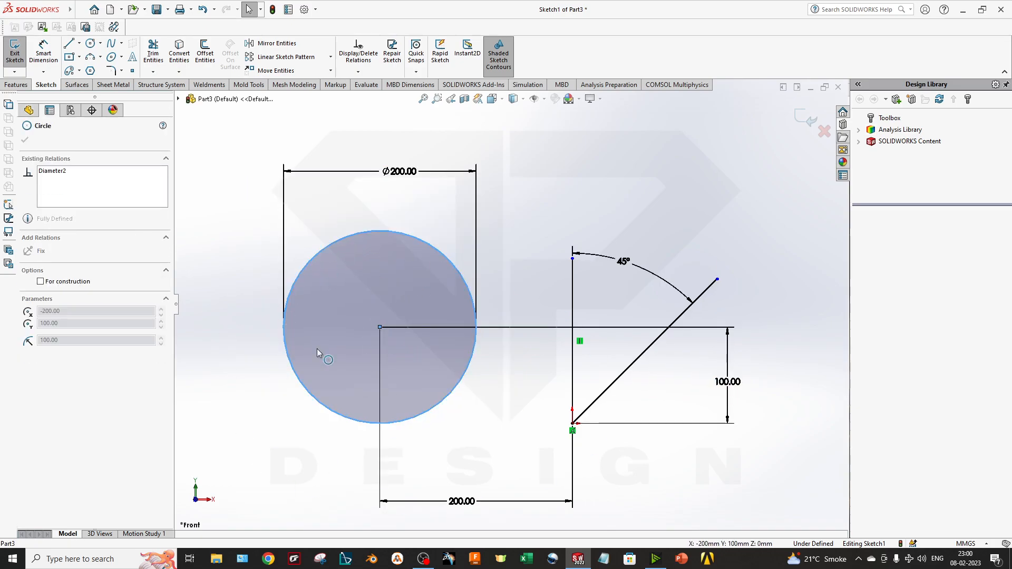
left_click(314, 423)
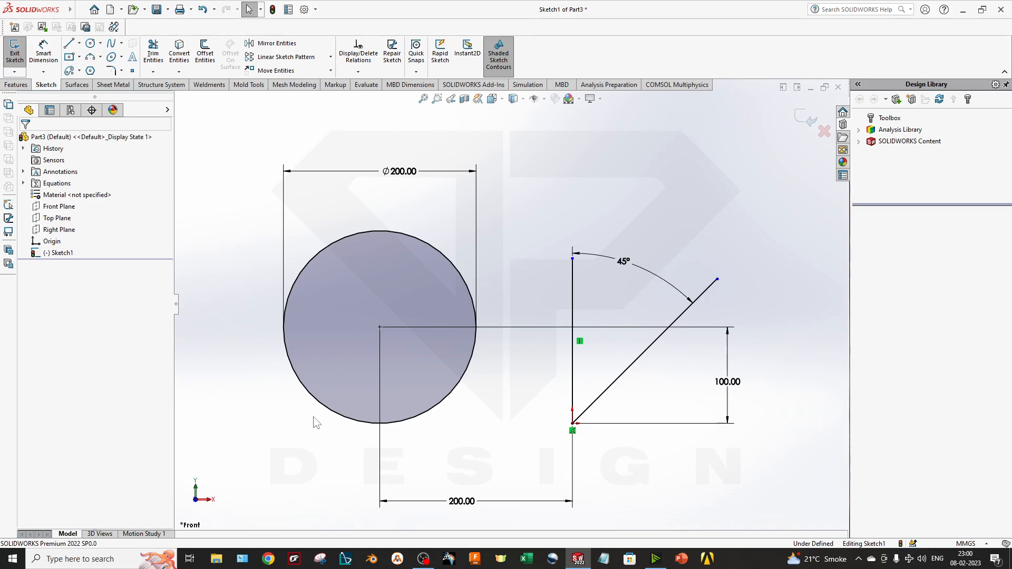
- Move the circle's diameter dimension from above the circle to below it
scroll(330, 321, "up", 3)
scroll(461, 240, "down", 2)
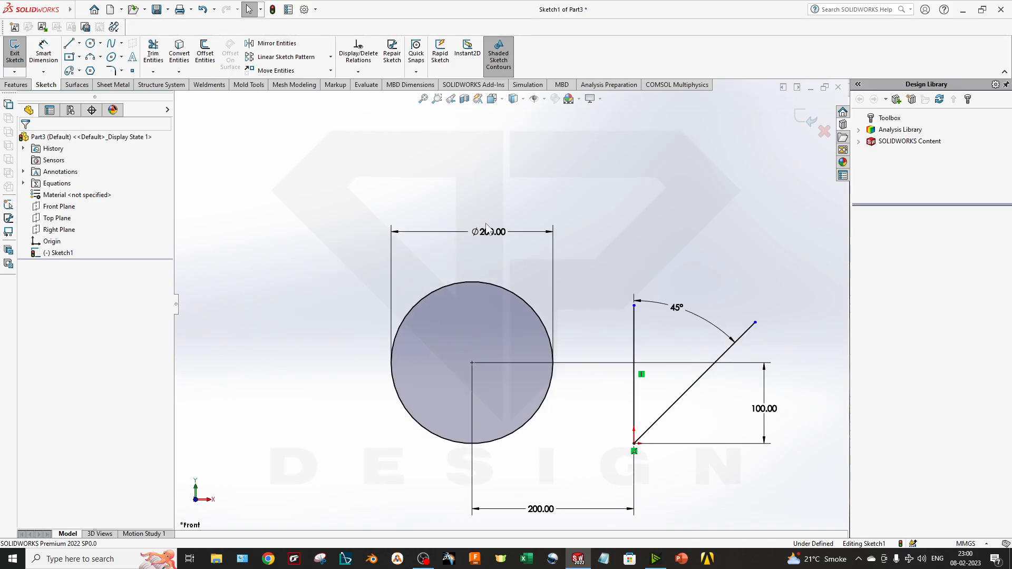
left_click_drag(487, 230, 437, 504)
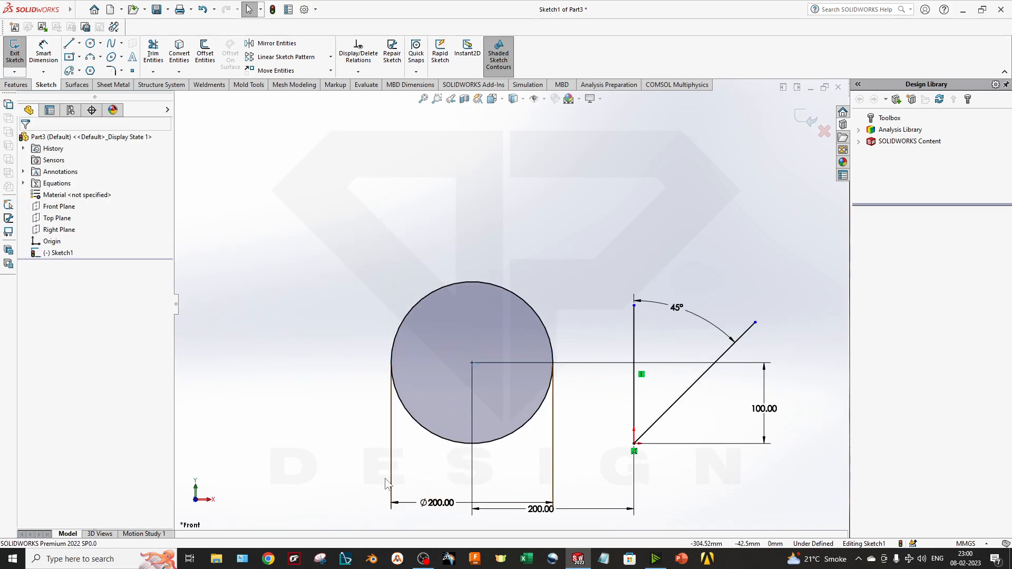
- Sketch a horizontal line about 416 mm long above the circle
left_click(68, 43)
left_click(301, 166)
left_click(638, 166)
key("Escape")
- Try to dimension the vertical distance from the horizontal line to the circle's centre
left_click(43, 49)
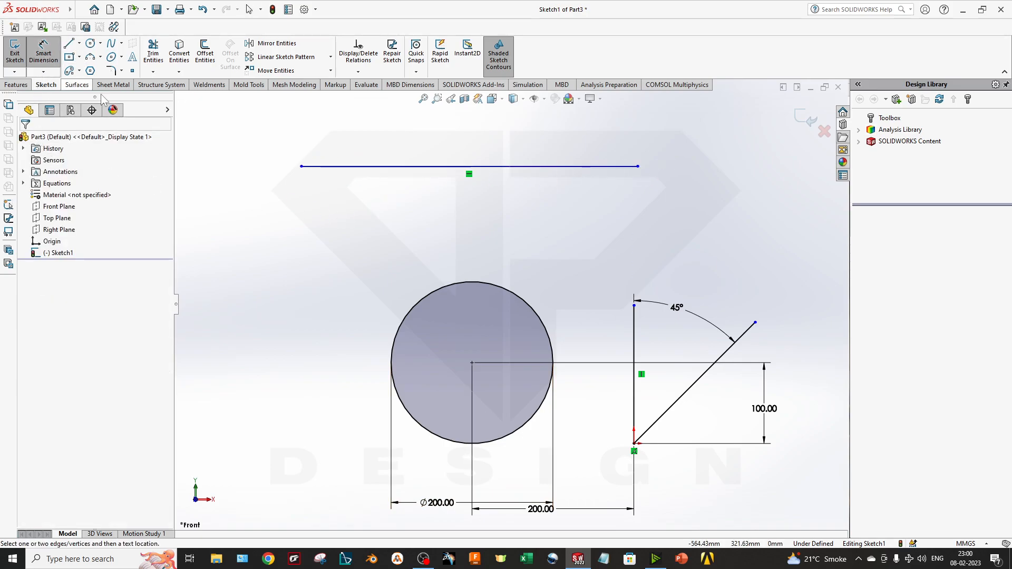
left_click(372, 166)
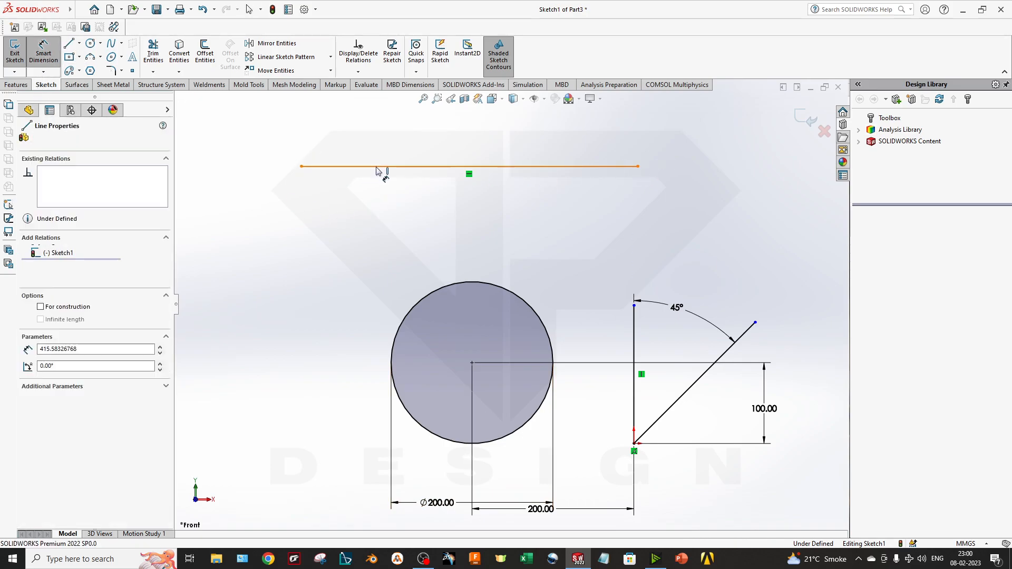
left_click(440, 290)
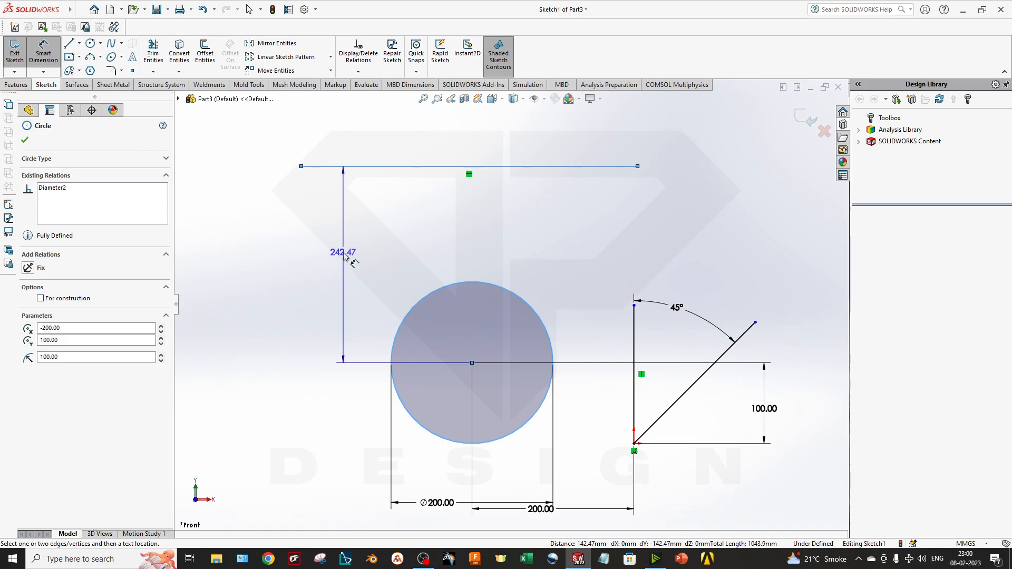
key("Escape")
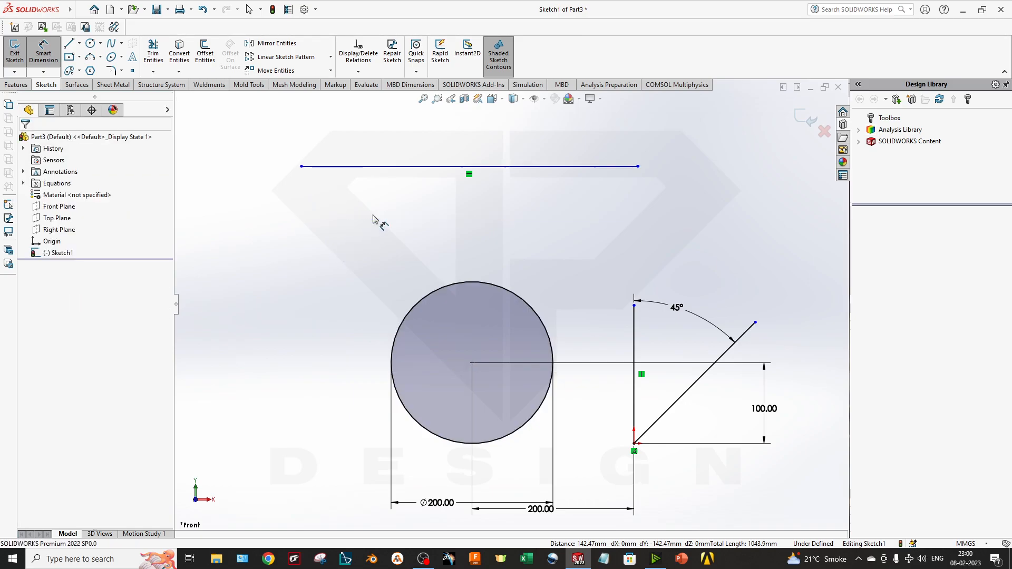
- Dimension the distance from the horizontal line to the circle's bottom edge and set it to 400 mm
left_click(377, 168)
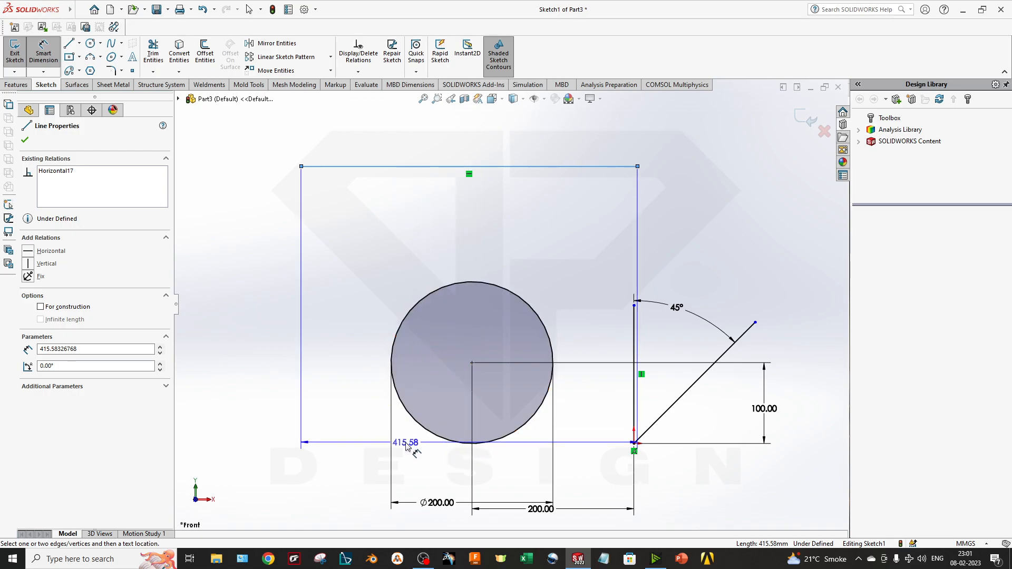
left_click(468, 443)
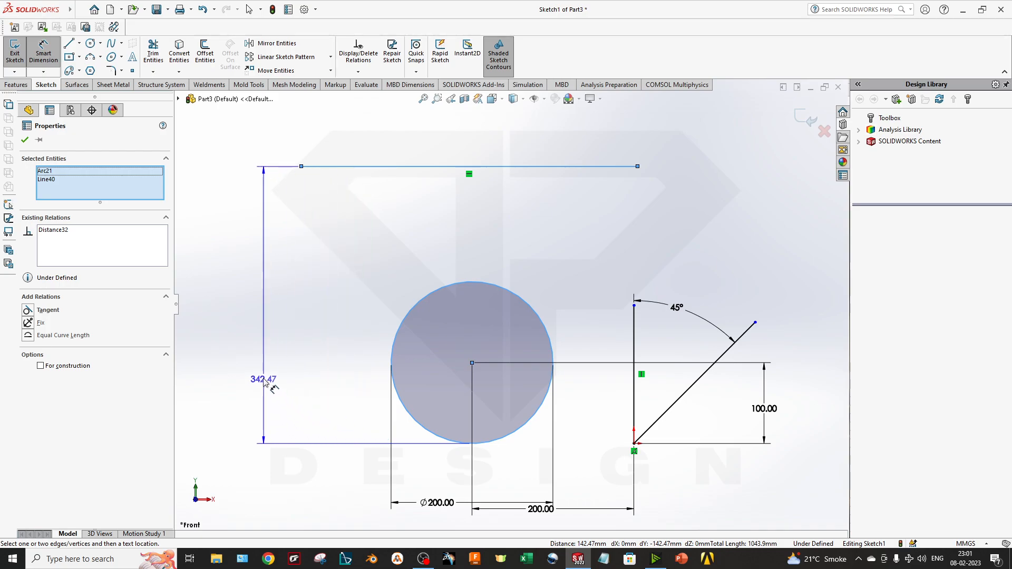
left_click(263, 384)
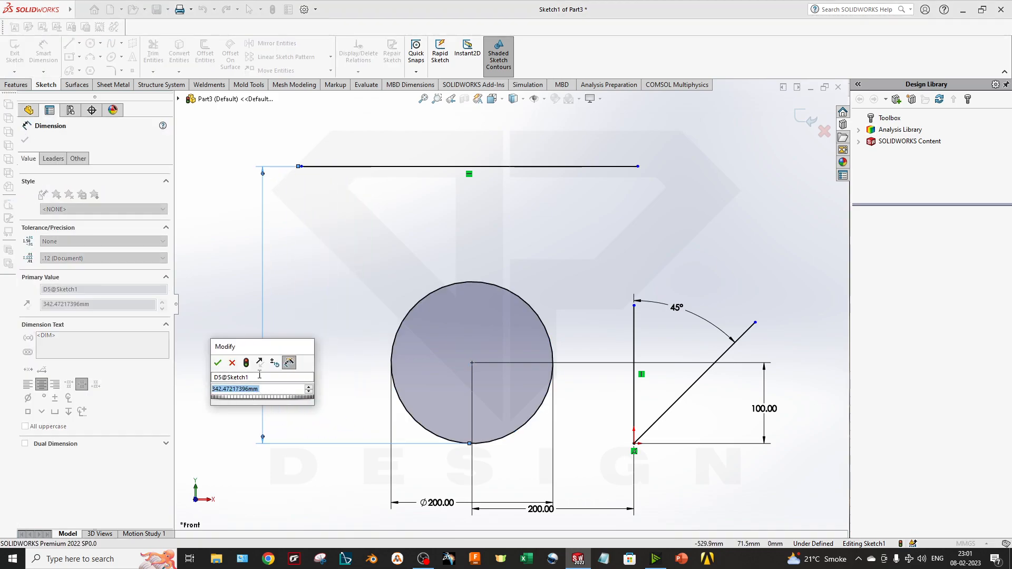
type("400")
key("Return")
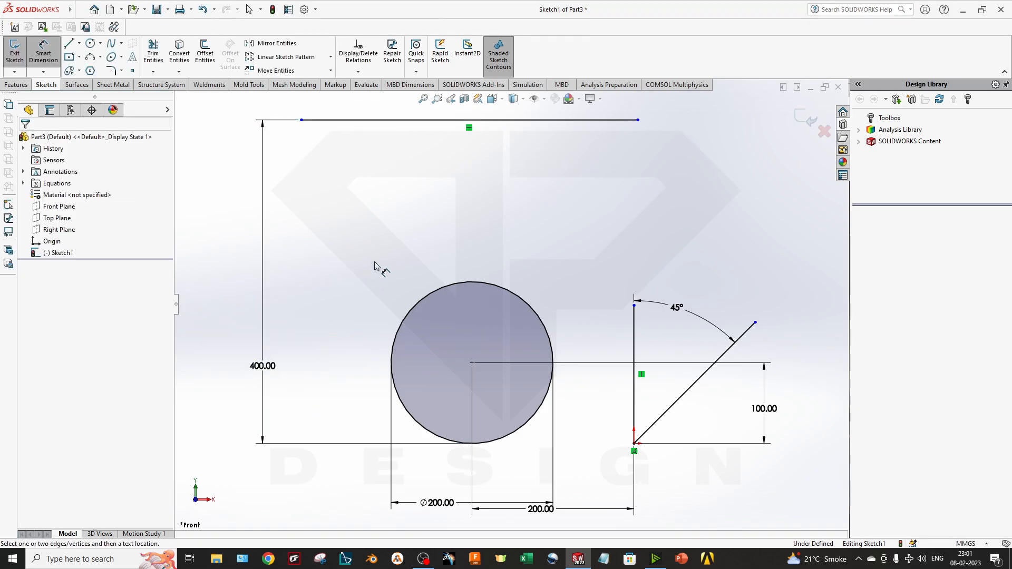
- Replace the bottom-edge dimension with a 400 mm distance between the horizontal line and the circle's top edge
left_click_drag(256, 366, 289, 343)
key("Delete")
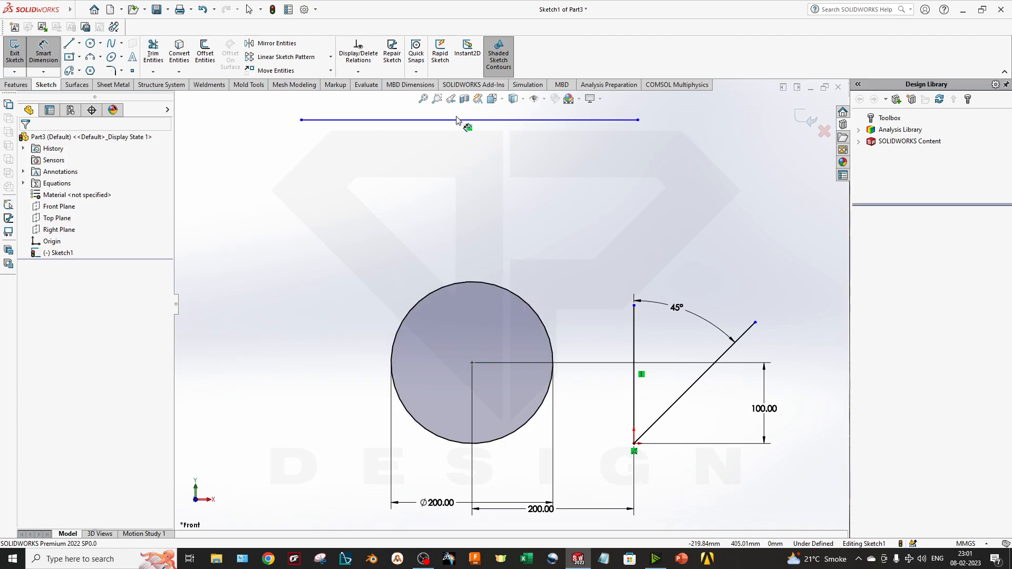
left_click(403, 121)
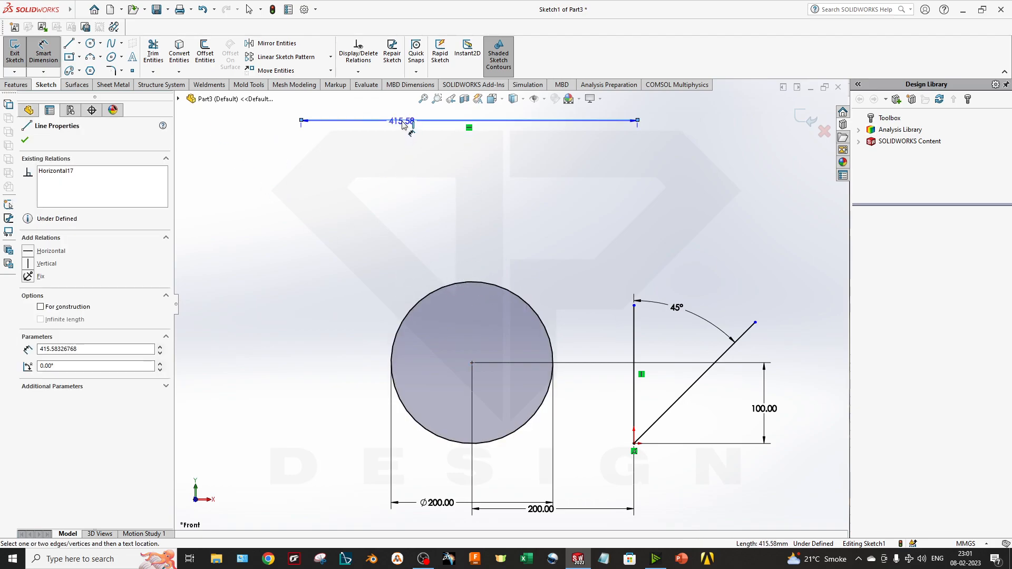
left_click(477, 280)
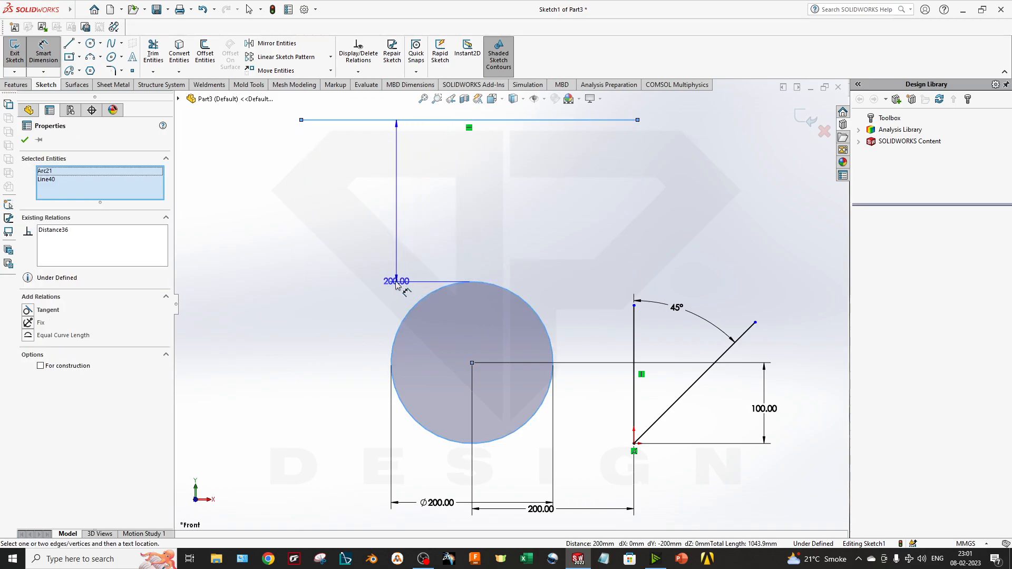
left_click(254, 266)
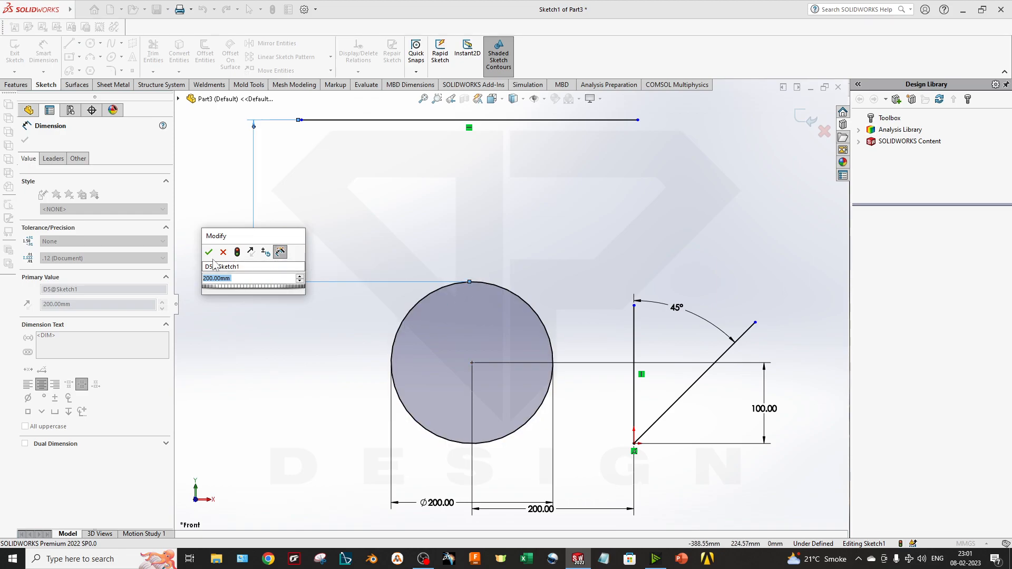
type("400")
key("Return")
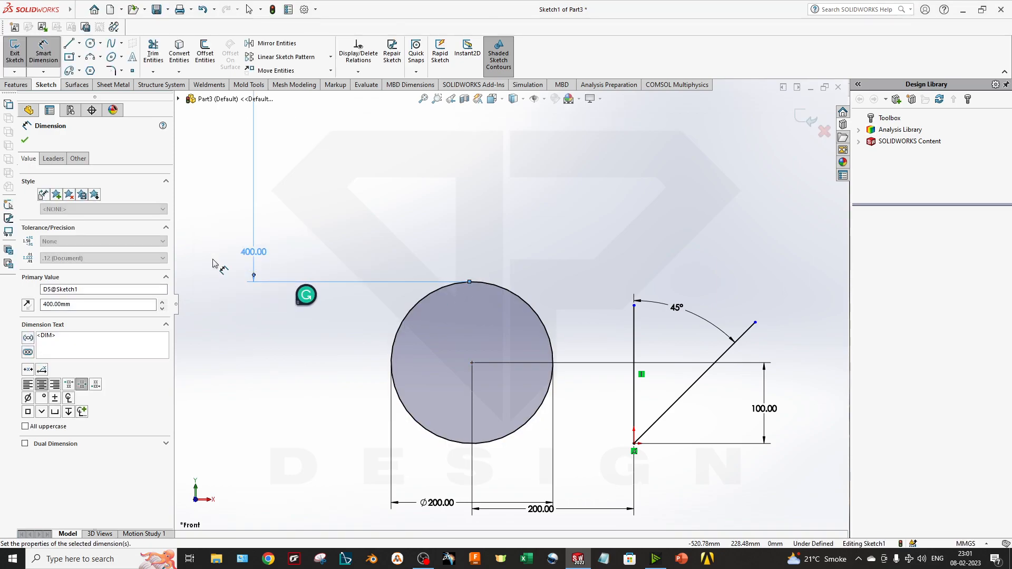
key("f")
scroll(476, 219, "down", 2)
scroll(504, 291, "up", 3)
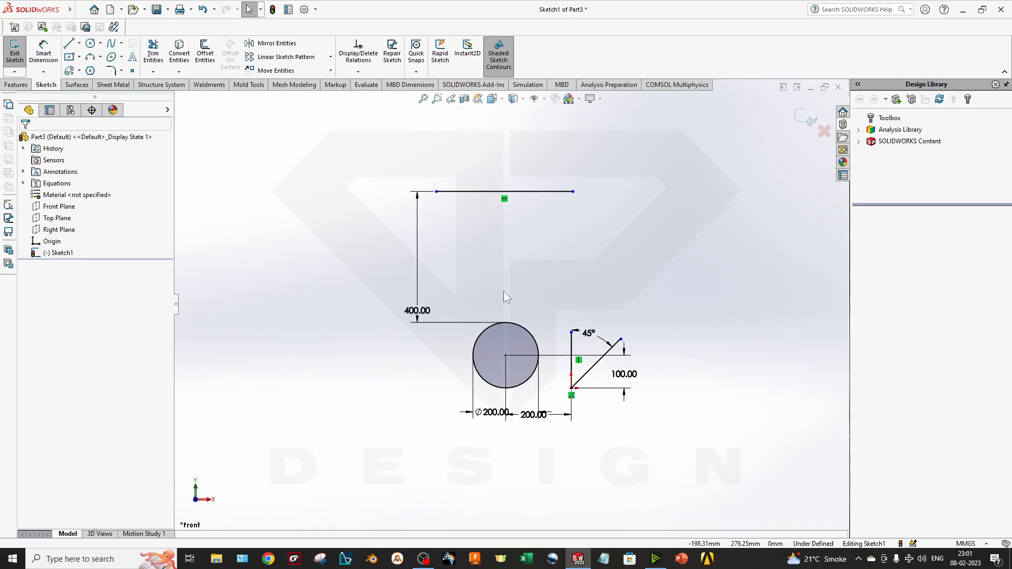
scroll(513, 286, "down", 2)
left_click_drag(726, 483, 362, 231)
left_click(556, 285)
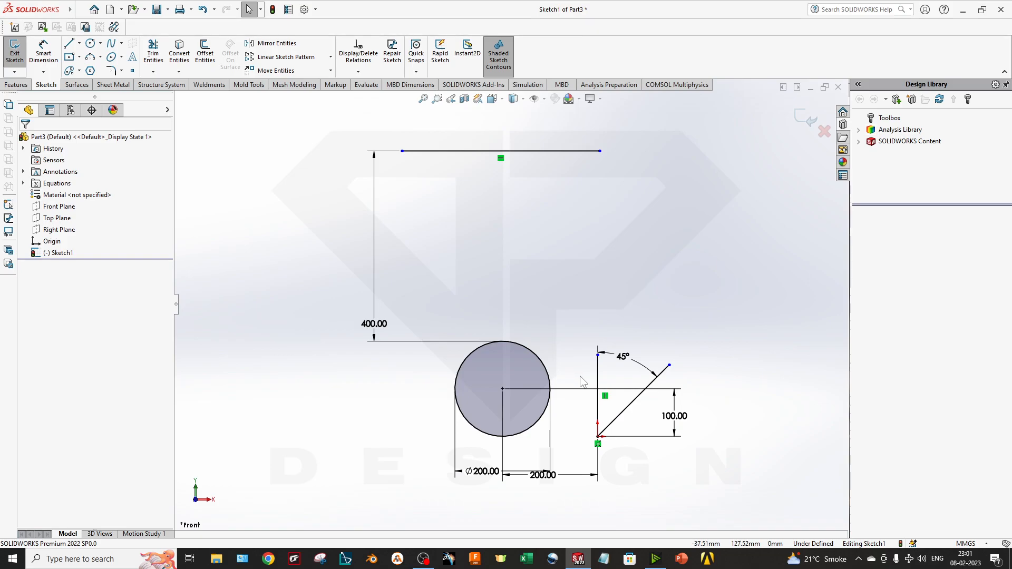
scroll(582, 385, "down", 3)
scroll(509, 314, "up", 3)
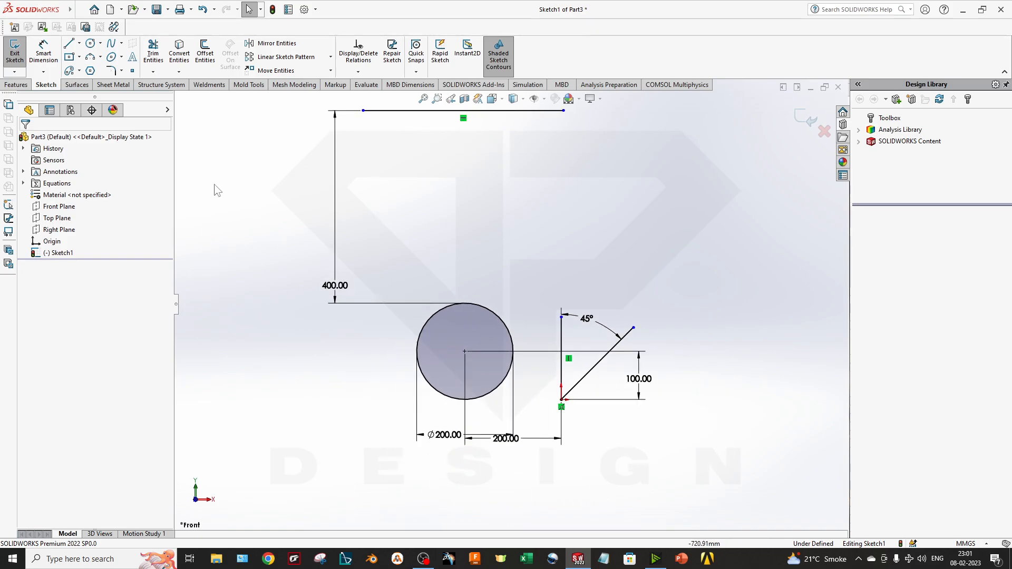
- Sketch a shallow three-point arched spline between the horizontal line and the circle, extending past the angled line
left_click(122, 44)
left_click(146, 59)
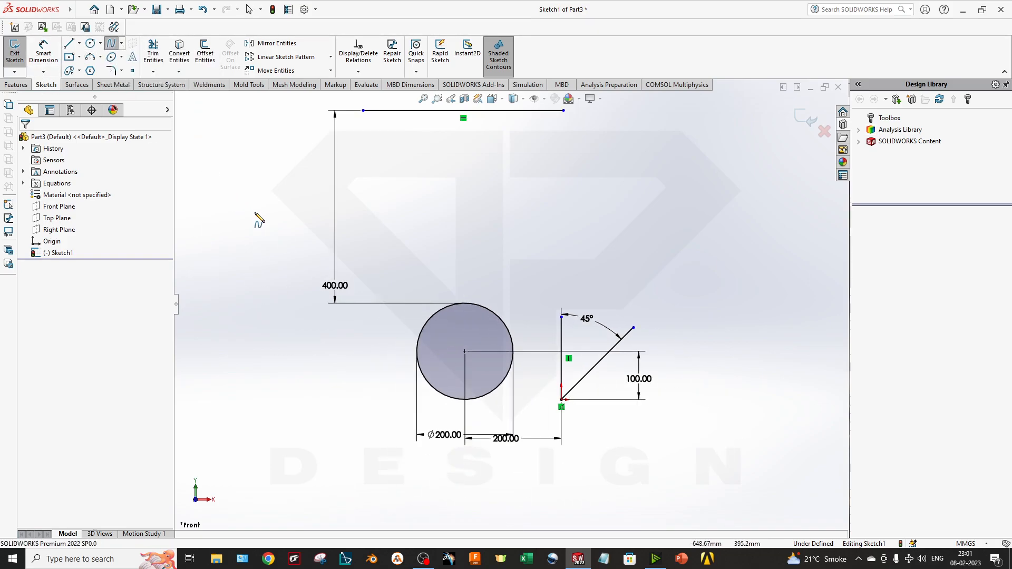
left_click(422, 209)
left_click(610, 196)
double_click(781, 221)
- Dimension the horizontal distance between the spline's left endpoint and its middle point as 400 mm
left_click(44, 50)
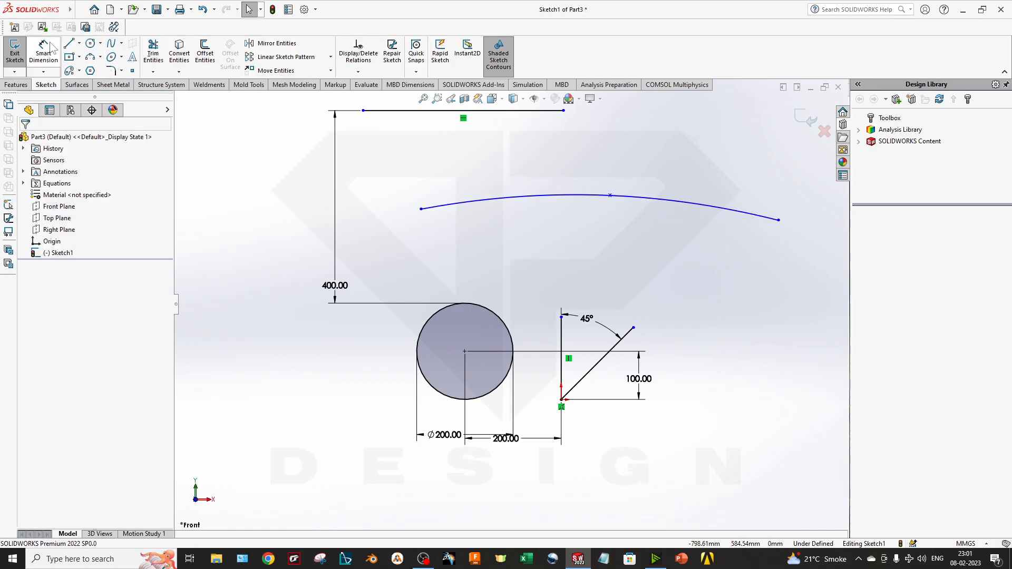
left_click(422, 209)
left_click(610, 196)
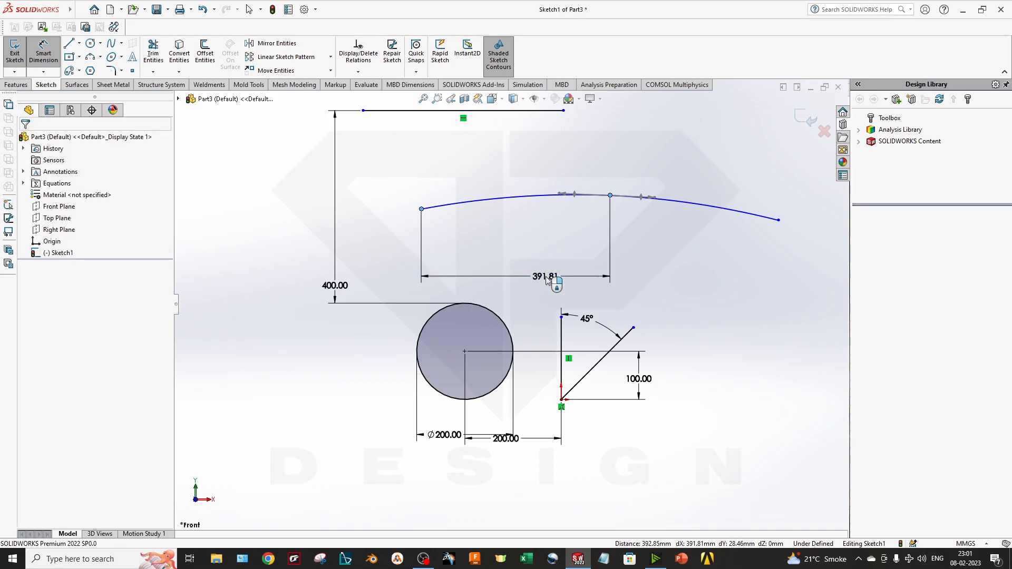
left_click(548, 276)
type("400")
key("Return")
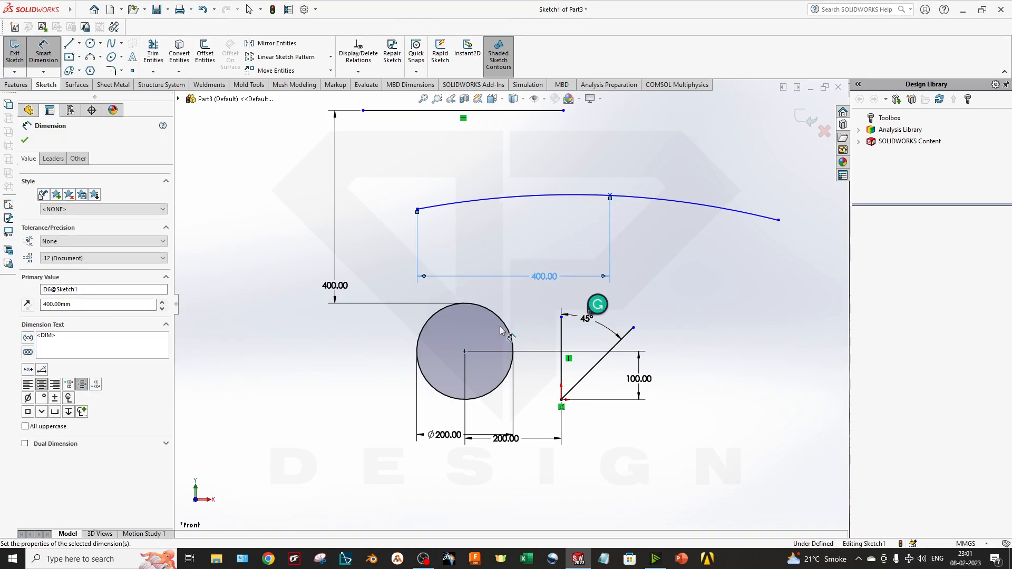
key("Escape")
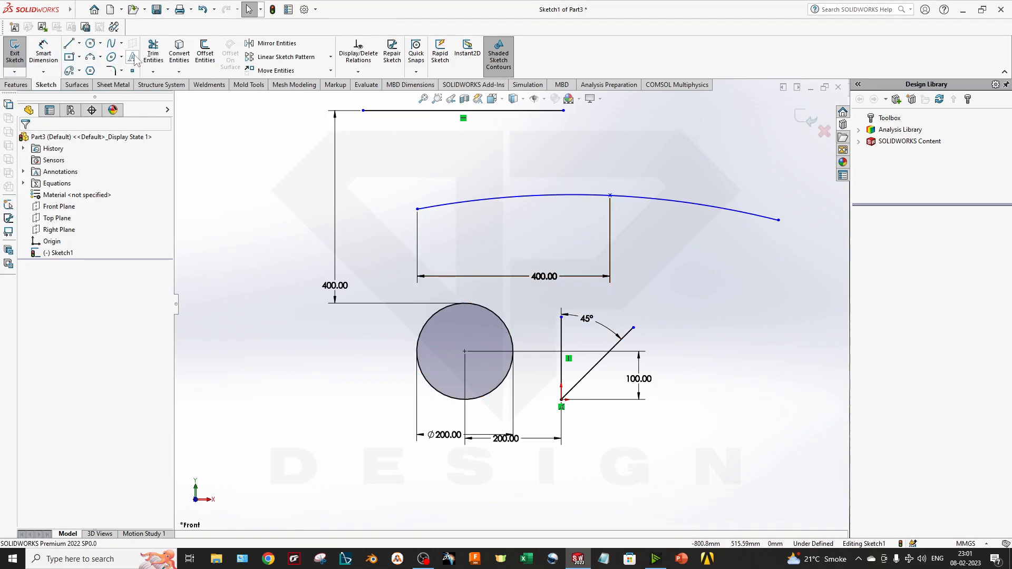
- Sketch a center rectangle about 741 by 545 mm to the left of the existing geometry
left_click(79, 57)
left_click(79, 74)
left_click(79, 57)
left_click(114, 96)
left_click(79, 57)
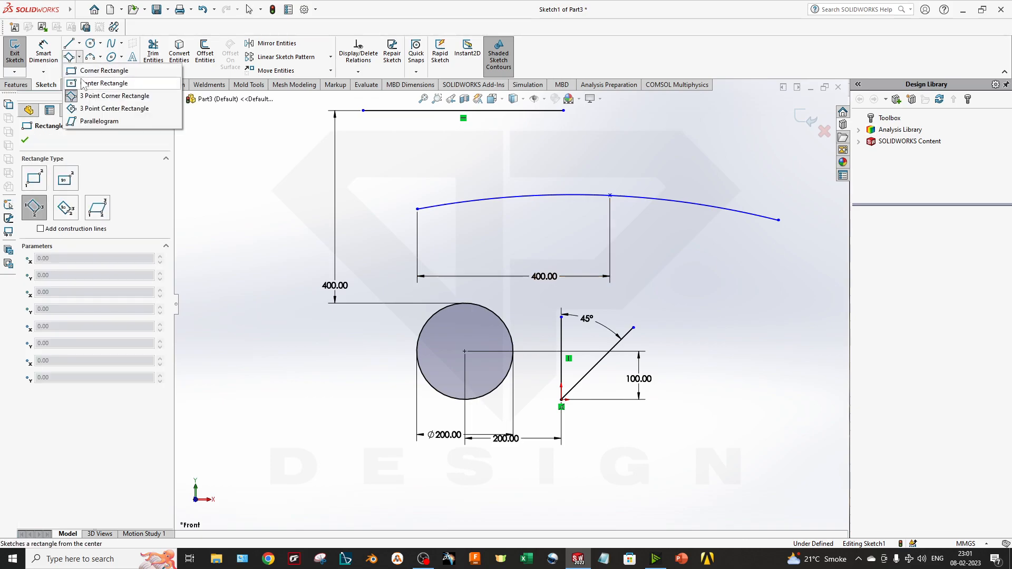
left_click(104, 84)
key("z")
left_click(274, 286)
left_click(365, 354)
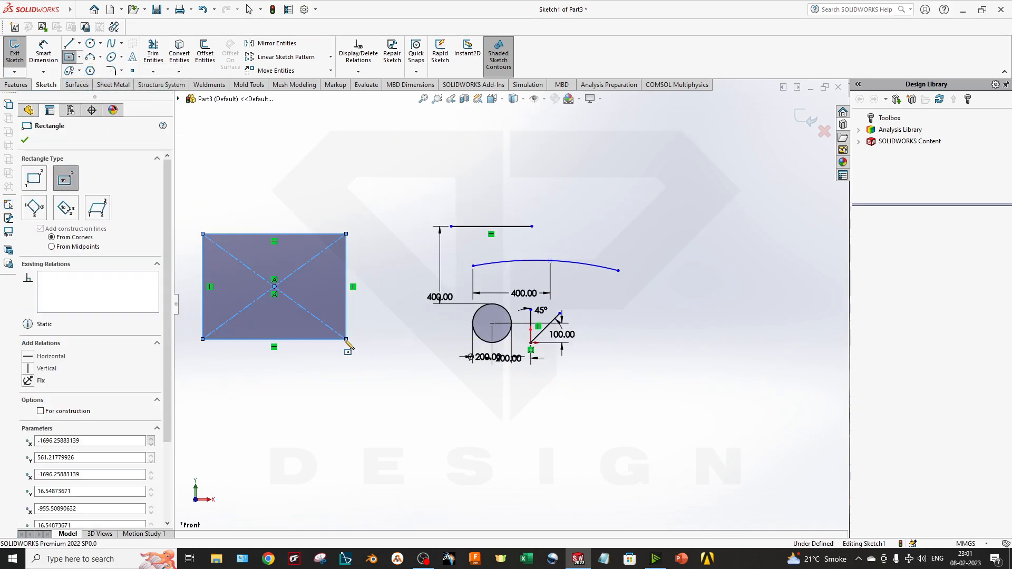
key("Escape")
key("f")
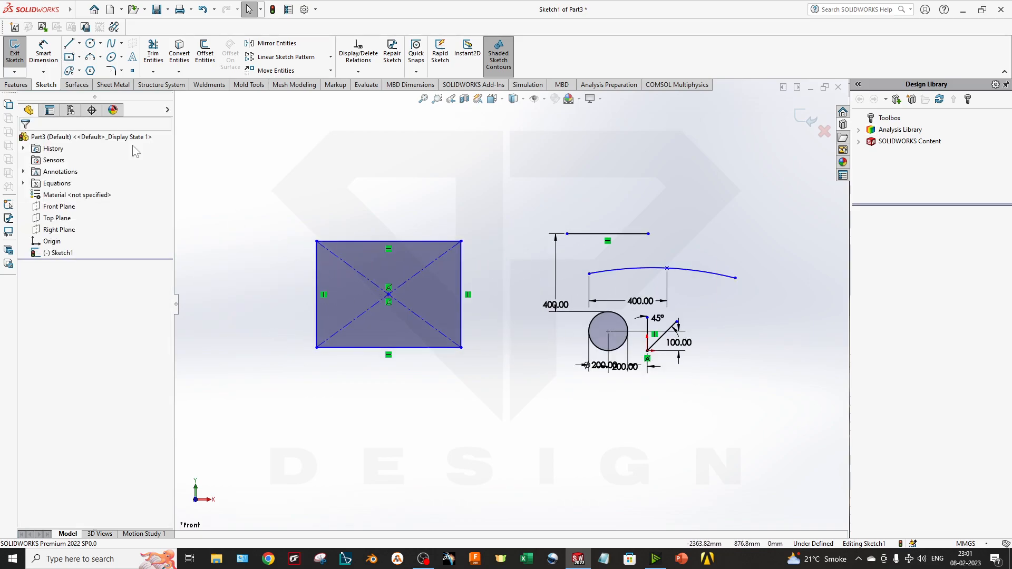
left_click(45, 55)
key("Escape")
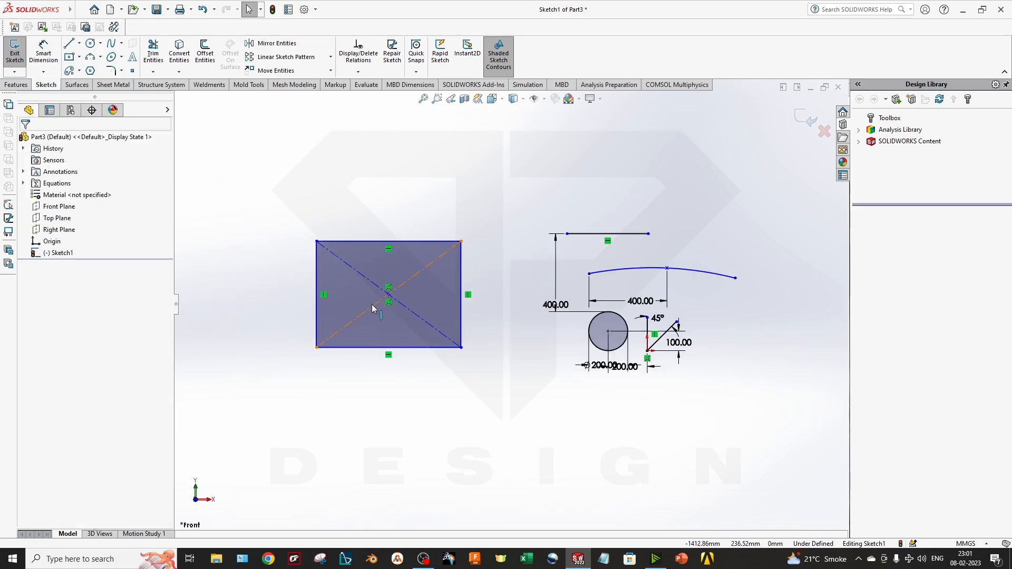
- Delete all entities and dimensions in the sketch and exit the emptied sketch
scroll(369, 295, "down", 4)
scroll(506, 304, "up", 4)
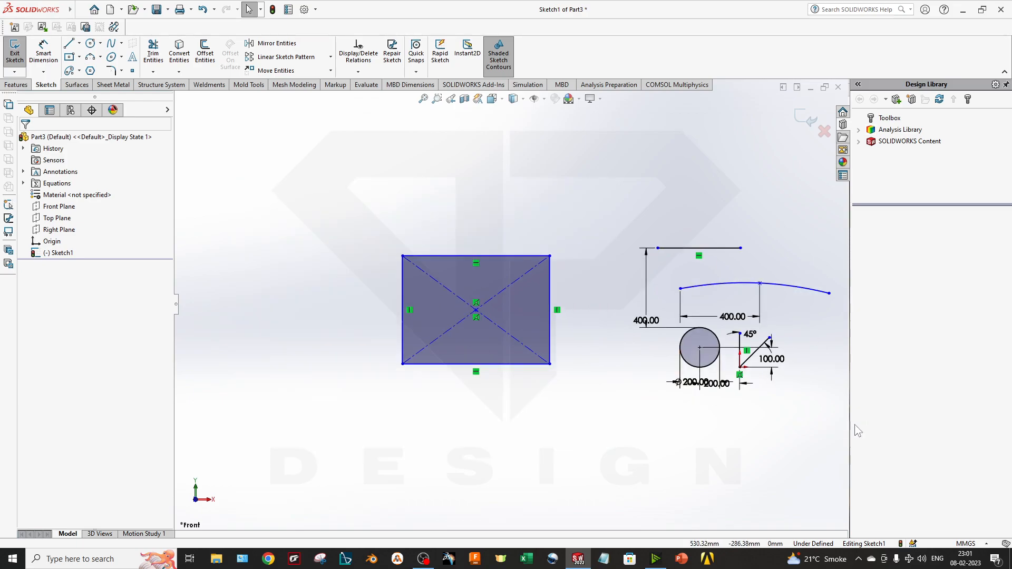
middle_click_drag(800, 409, 662, 407, "ctrl")
left_click_drag(704, 399, 231, 205)
key("Delete")
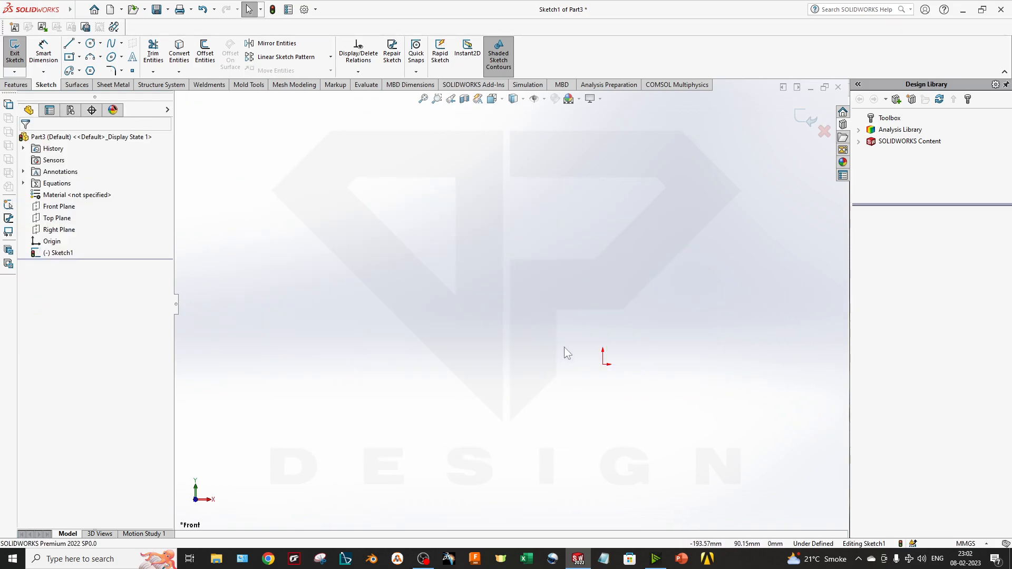
middle_click_drag(628, 362, 500, 302, "ctrl")
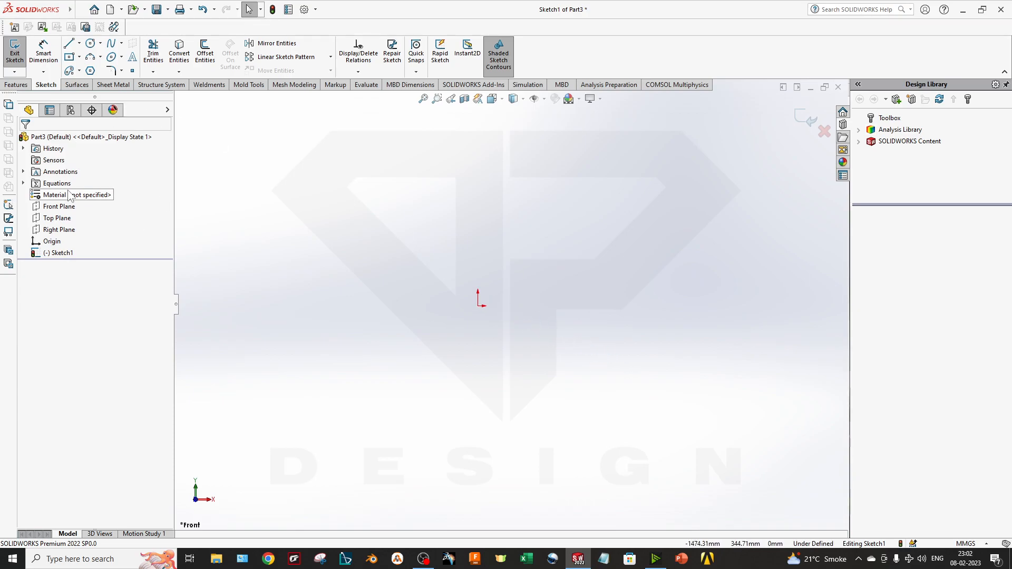
right_click(63, 208)
left_click(631, 258)
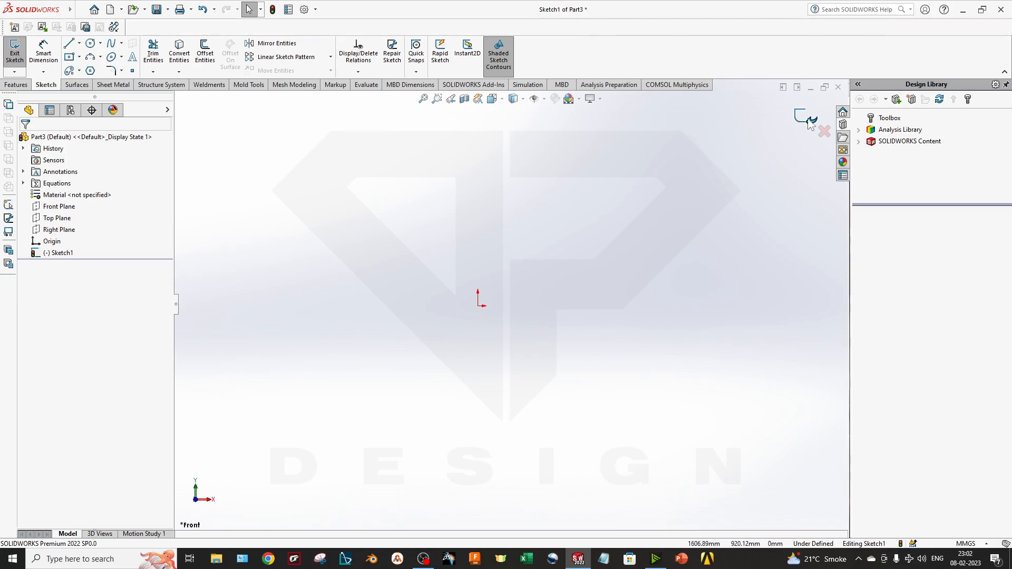
left_click(15, 58)
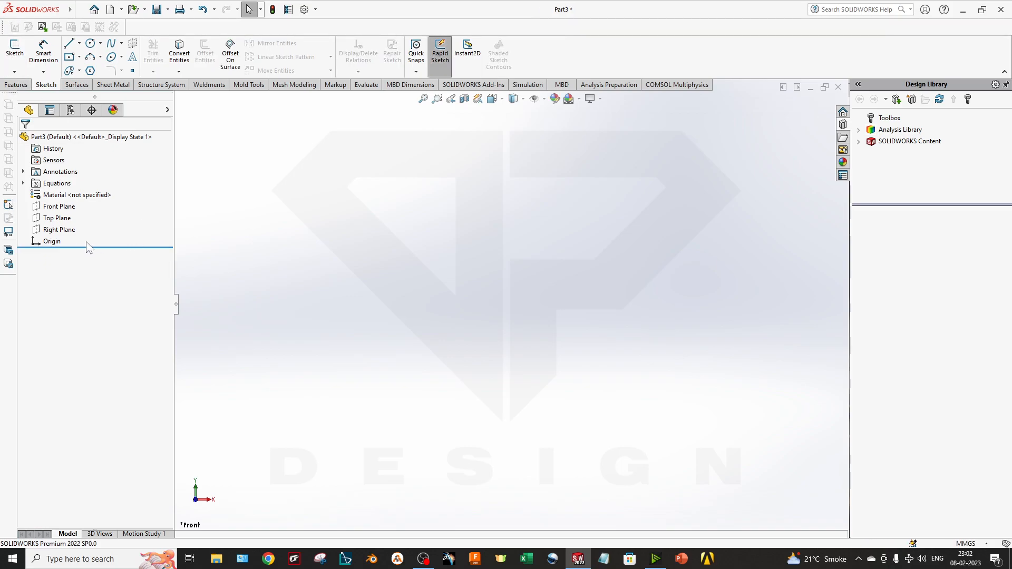
- Create a sketch on the Front Plane with a circle of about 32 mm radius, centred below and right of the origin, and exit it
right_click(53, 206)
left_click(63, 194)
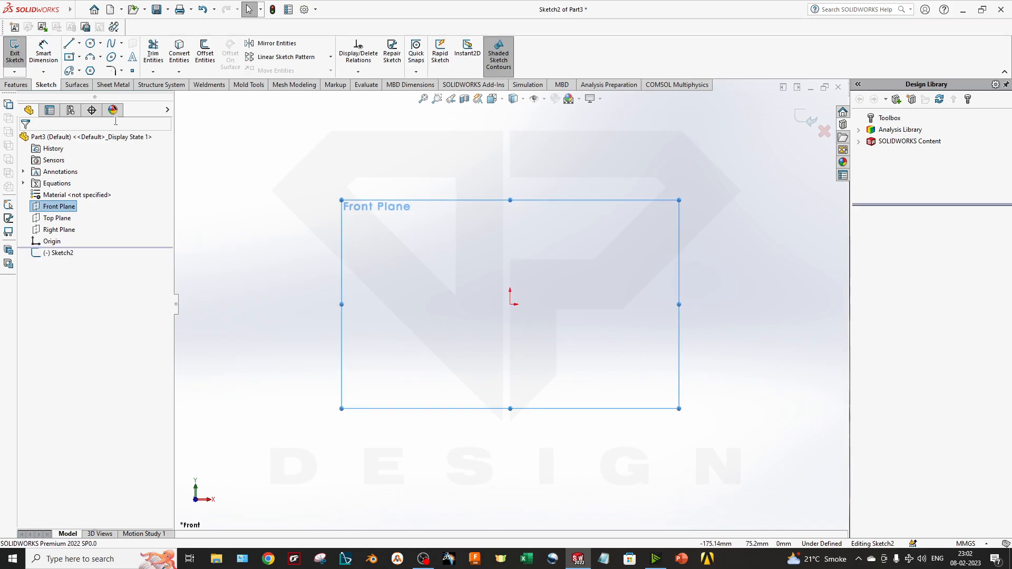
left_click(91, 43)
left_click(560, 322)
left_click(593, 377)
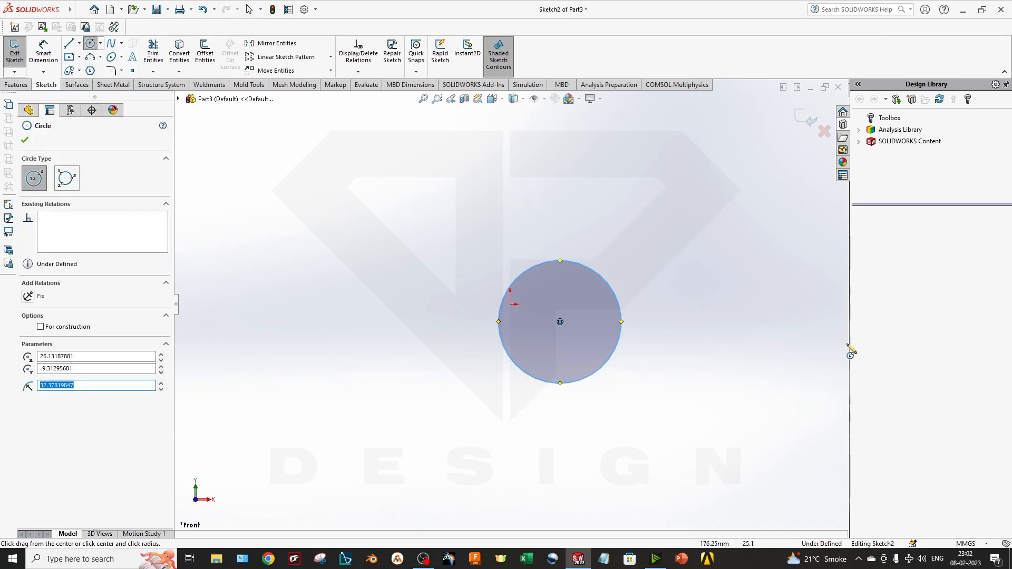
left_click(805, 118)
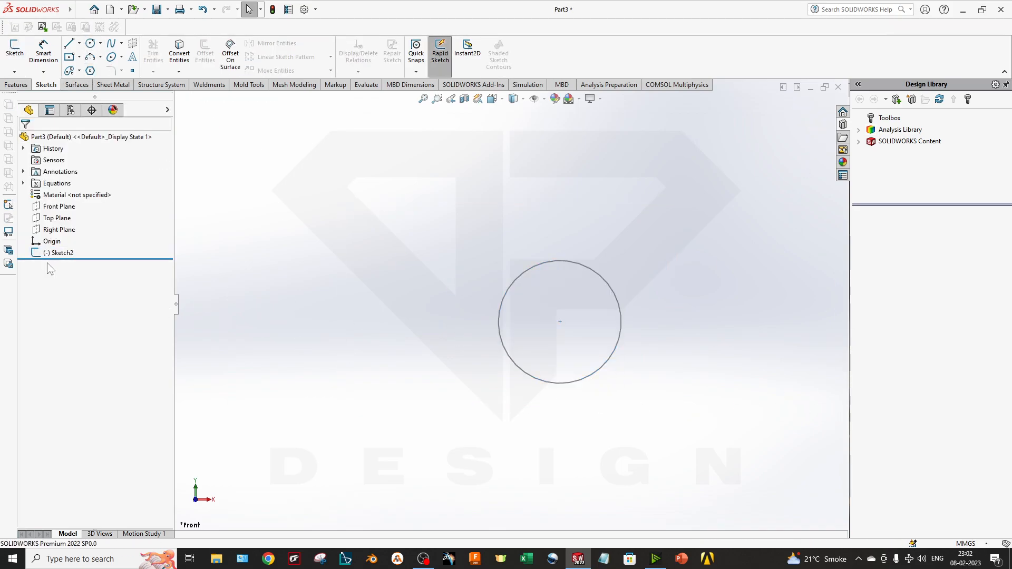
- Set the circle sketch's colour to red for all configurations
left_click(61, 252)
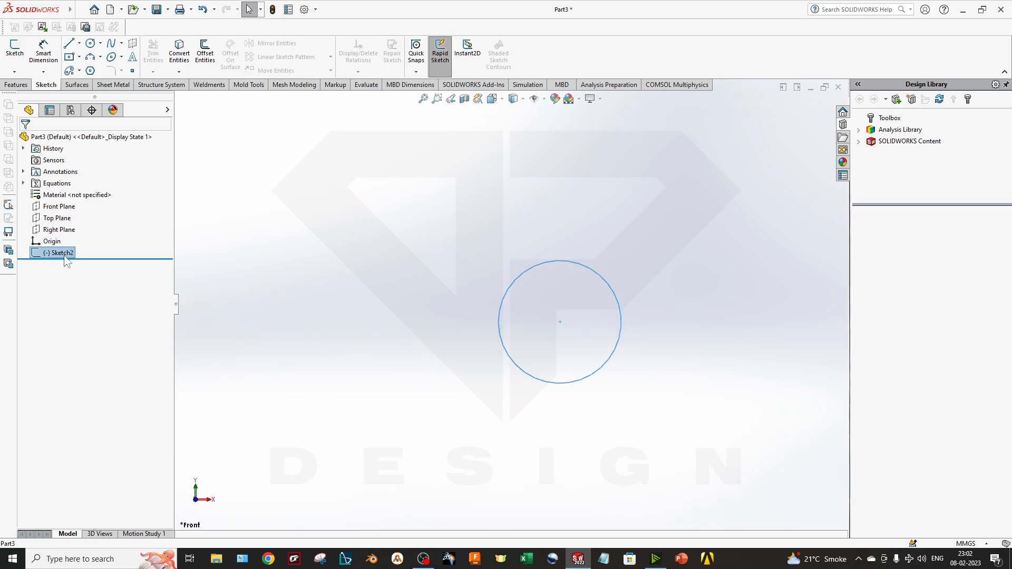
right_click(65, 259)
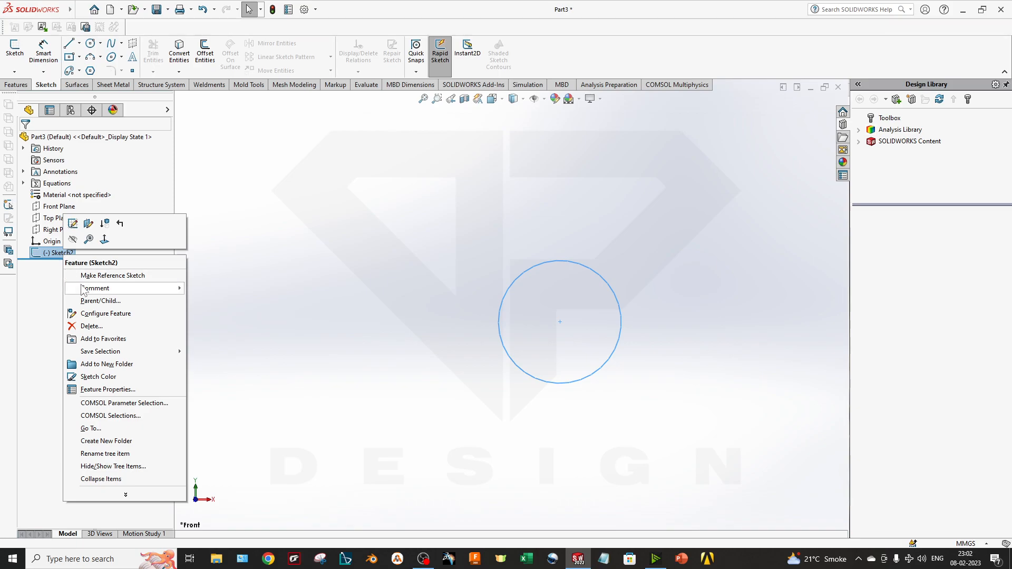
left_click(100, 377)
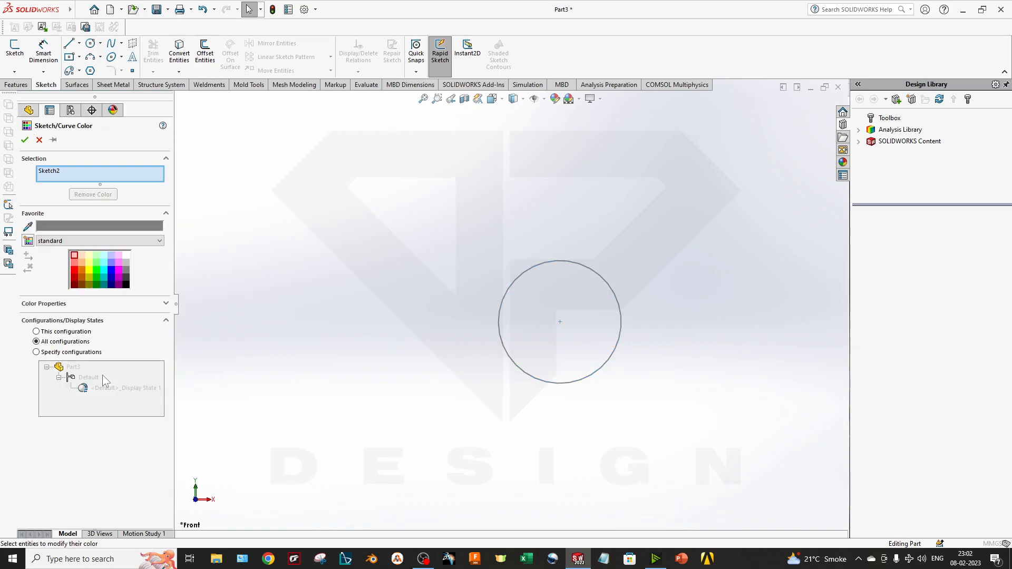
left_click(75, 273)
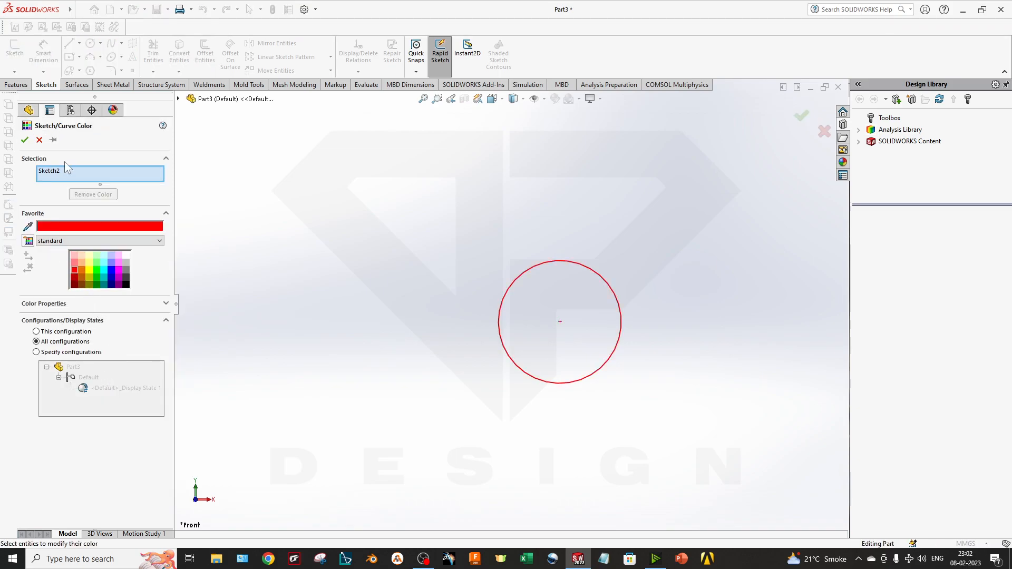
left_click(24, 140)
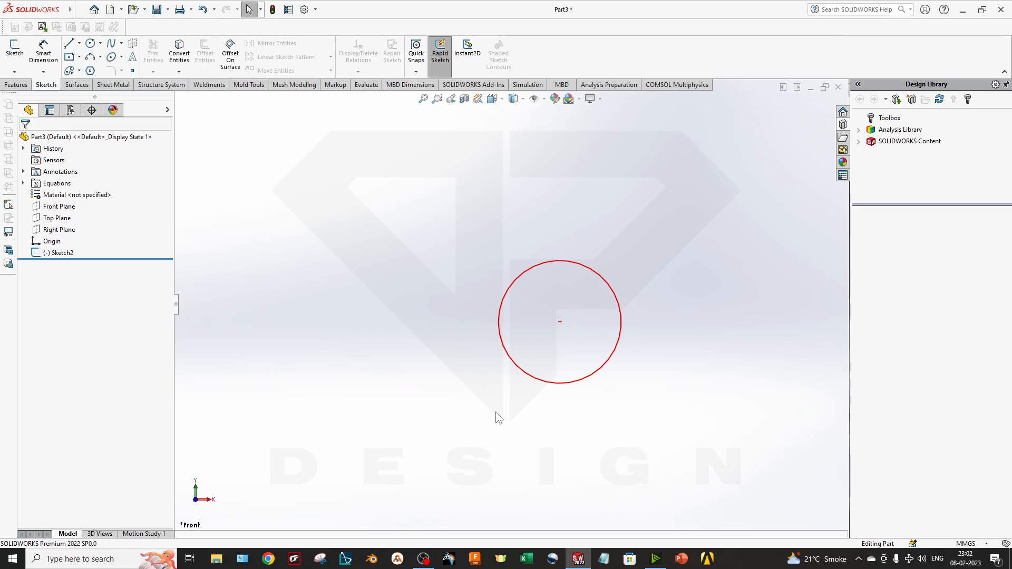
scroll(622, 289, "down", 5)
scroll(490, 392, "up", 3)
scroll(479, 337, "down", 2)
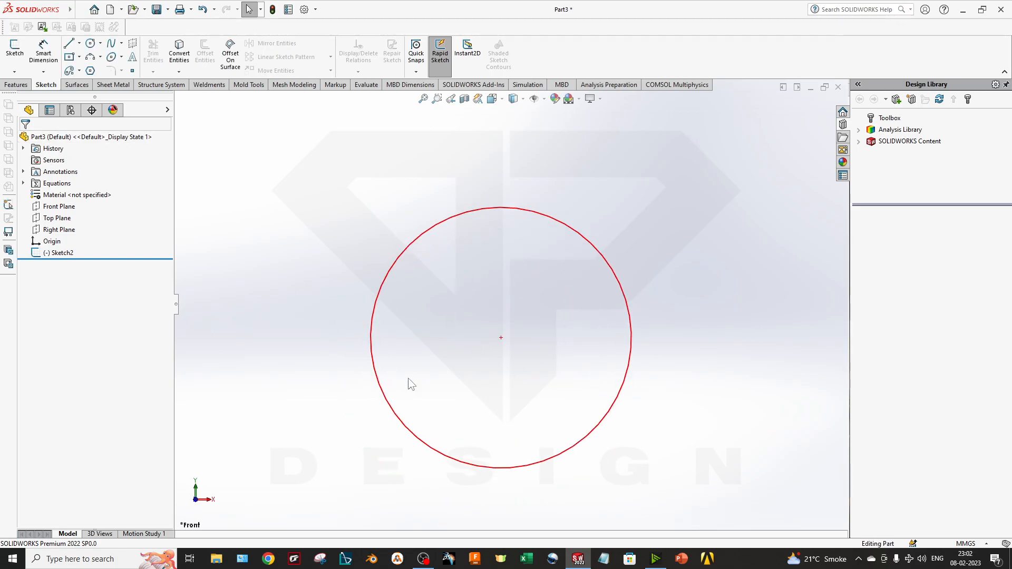
- Put the circle sketch into a new feature tree folder named Sketch
right_click(65, 255)
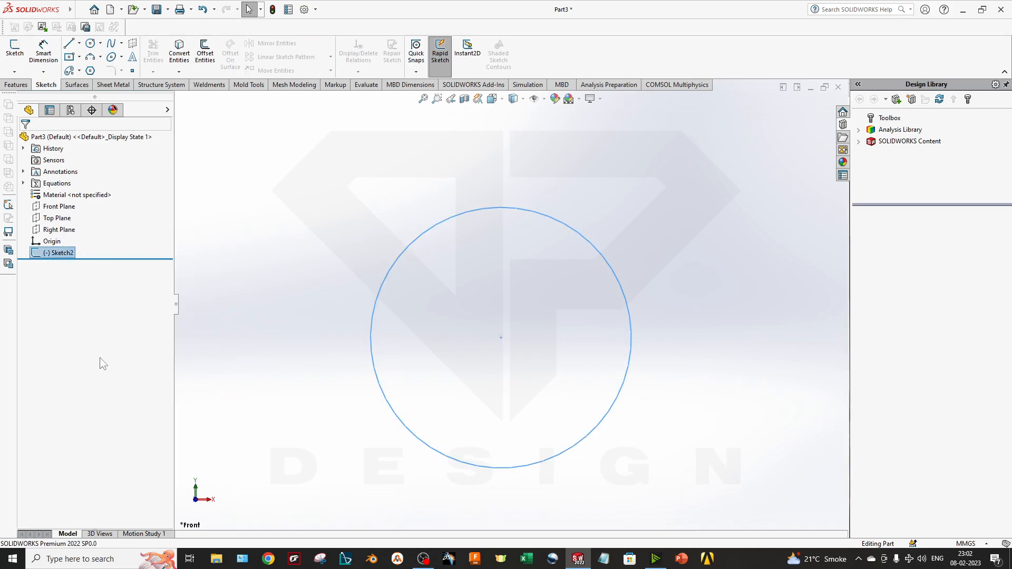
left_click(100, 361)
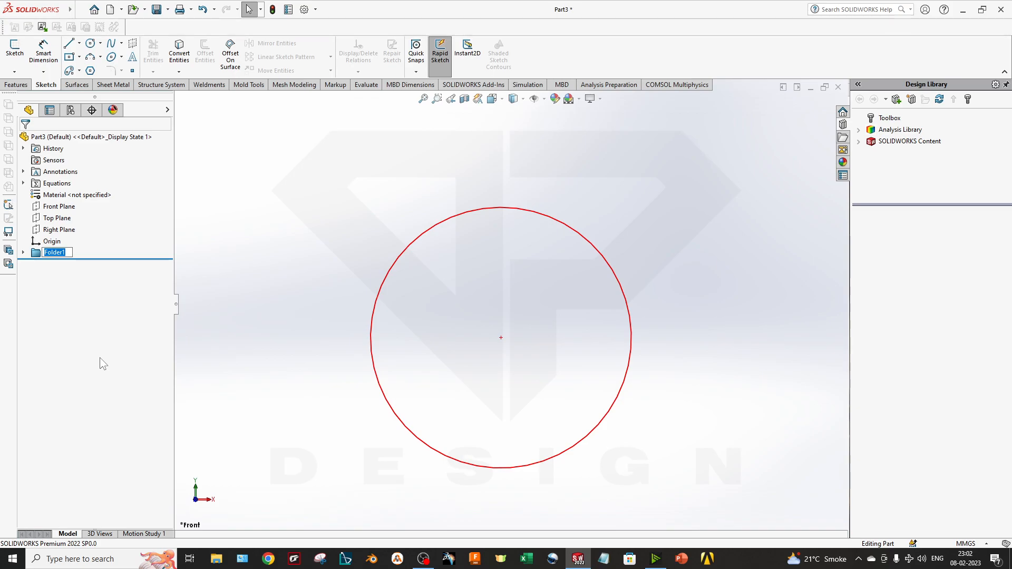
type("Sketch")
key("Return")
- Delete the Sketch folder while keeping the circle sketch it contains
right_click(54, 258)
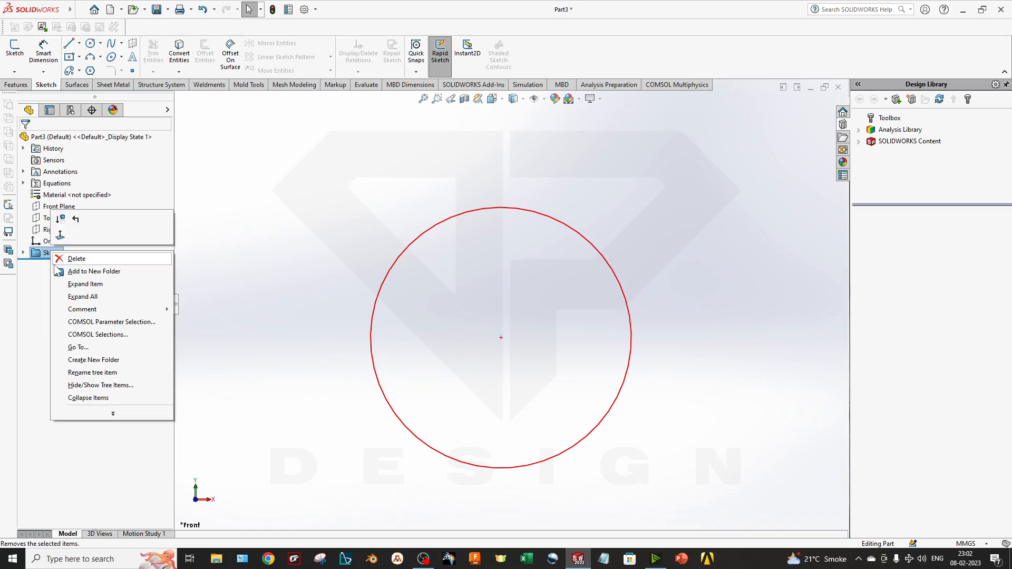
left_click(95, 264)
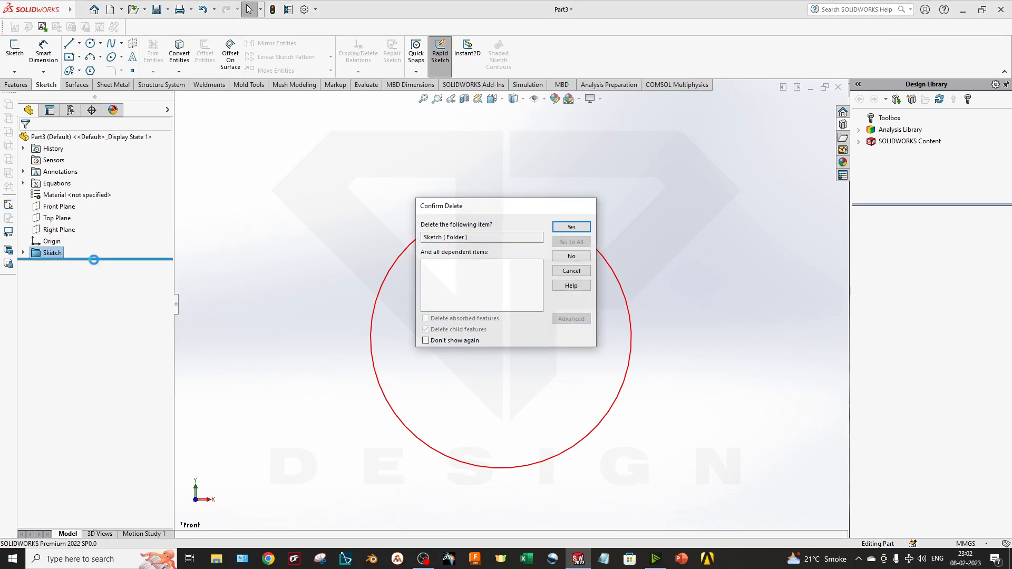
key("Return")
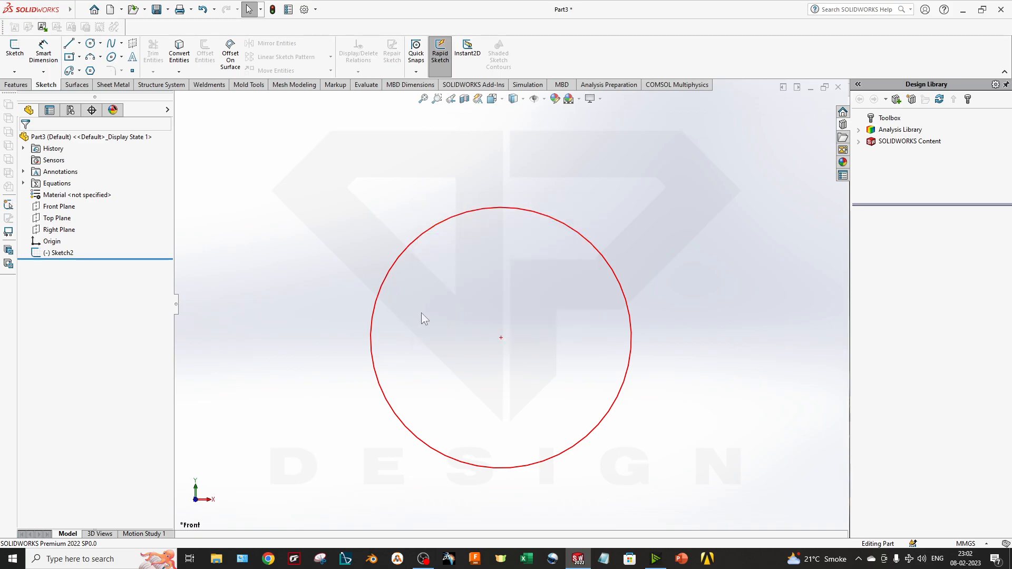
- Rename the circle sketch in the feature tree as Circle
scroll(553, 380, "down", 2)
right_click(52, 255)
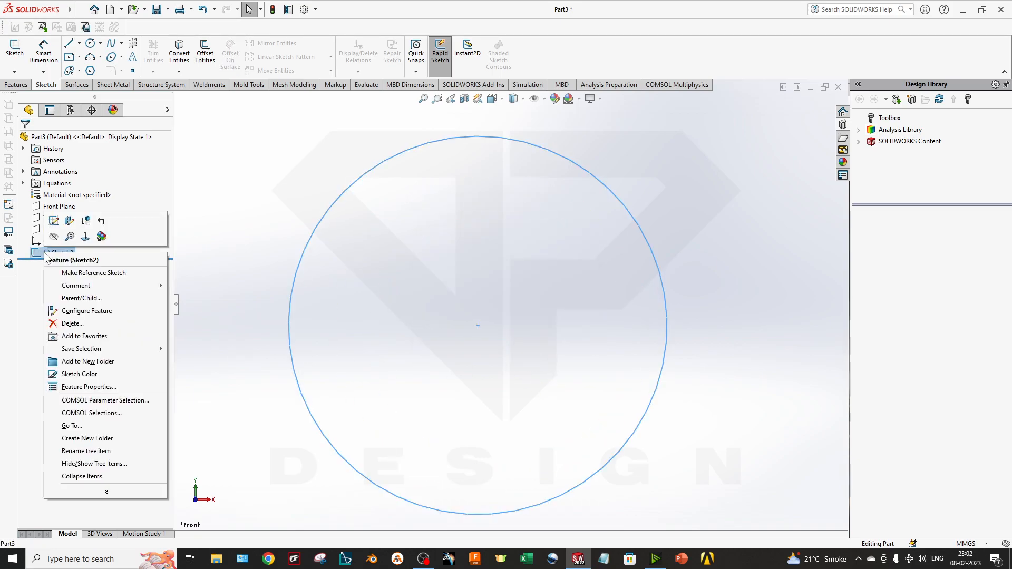
mouse_move(91, 349)
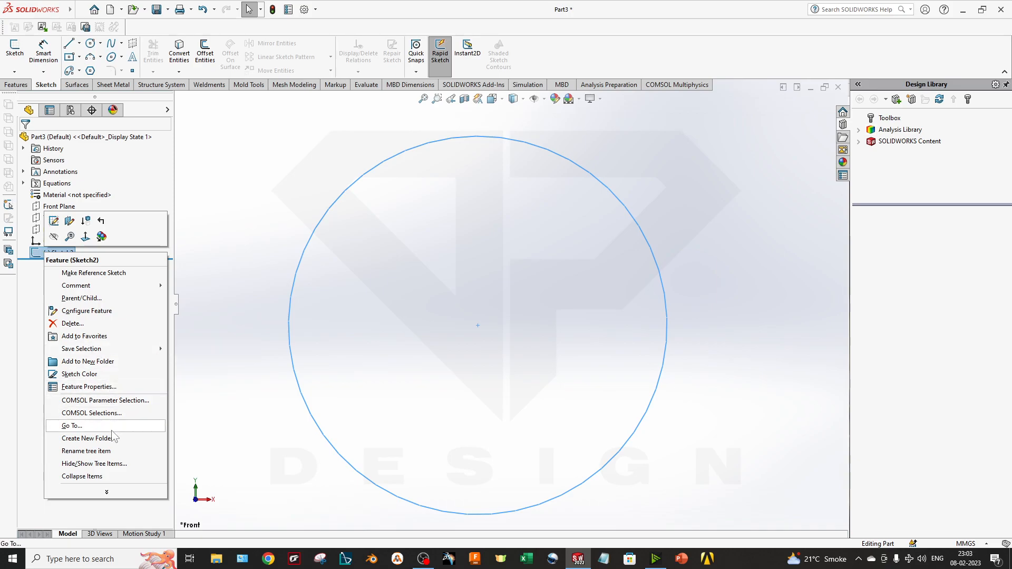
left_click(119, 451)
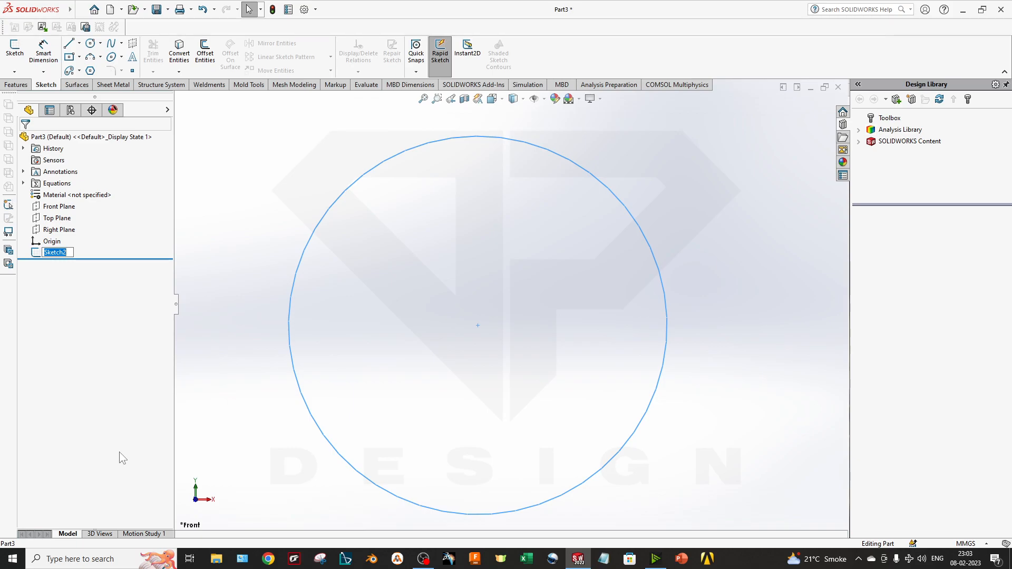
type("Circle")
key("Return")
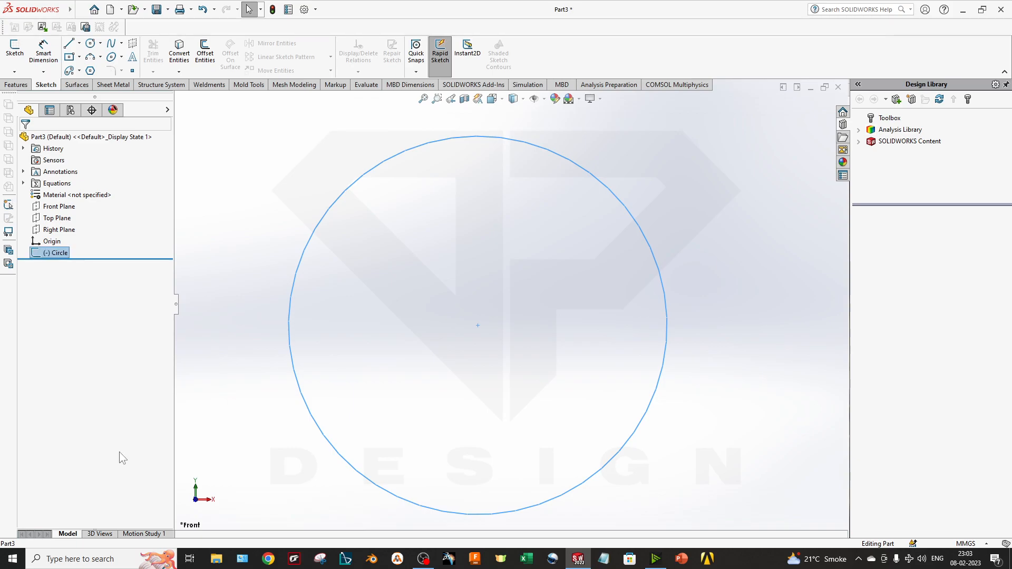
- Try blue as the Circle sketch's colour, and remove its custom colour
left_click(289, 338)
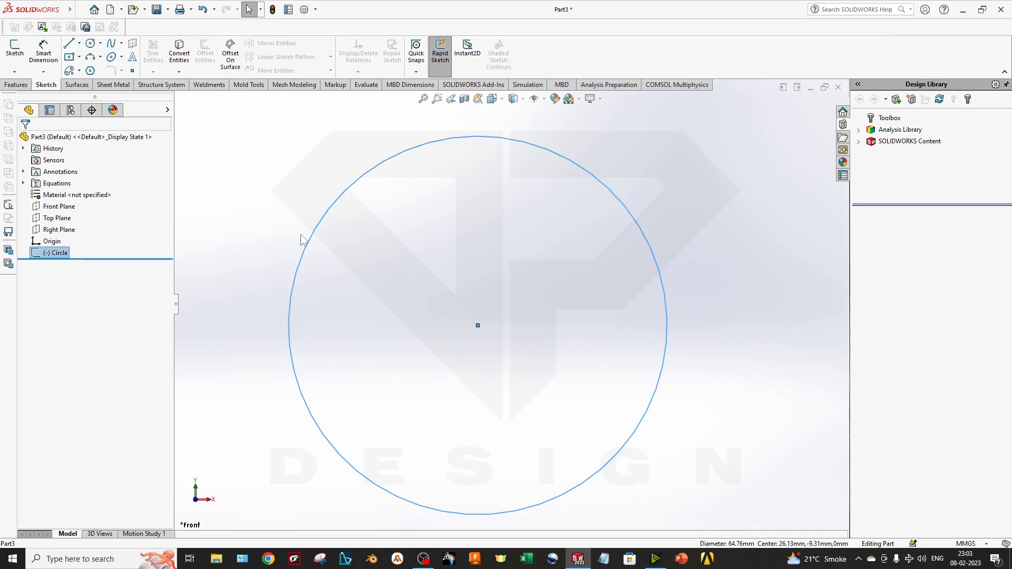
right_click(53, 254)
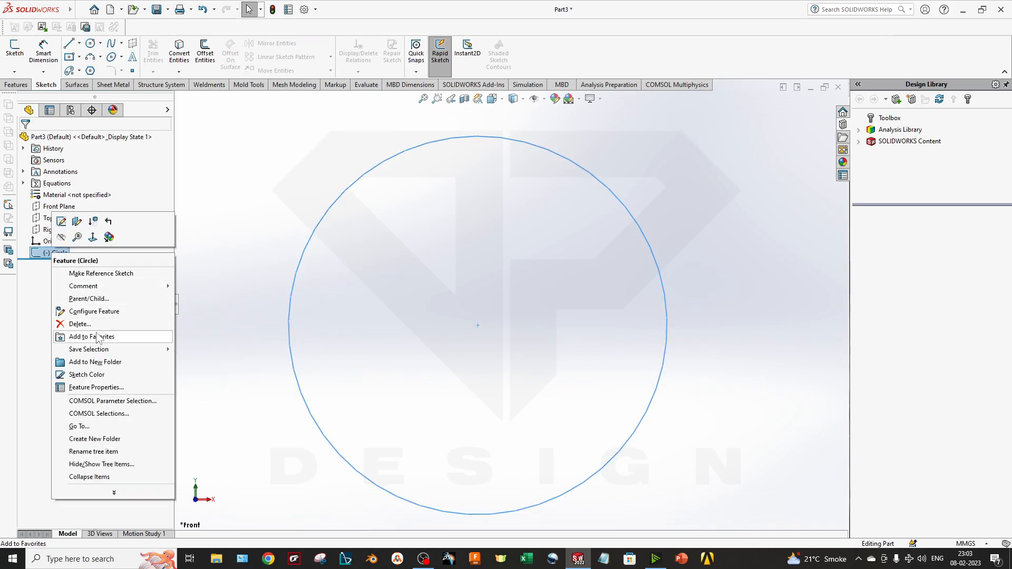
left_click(87, 374)
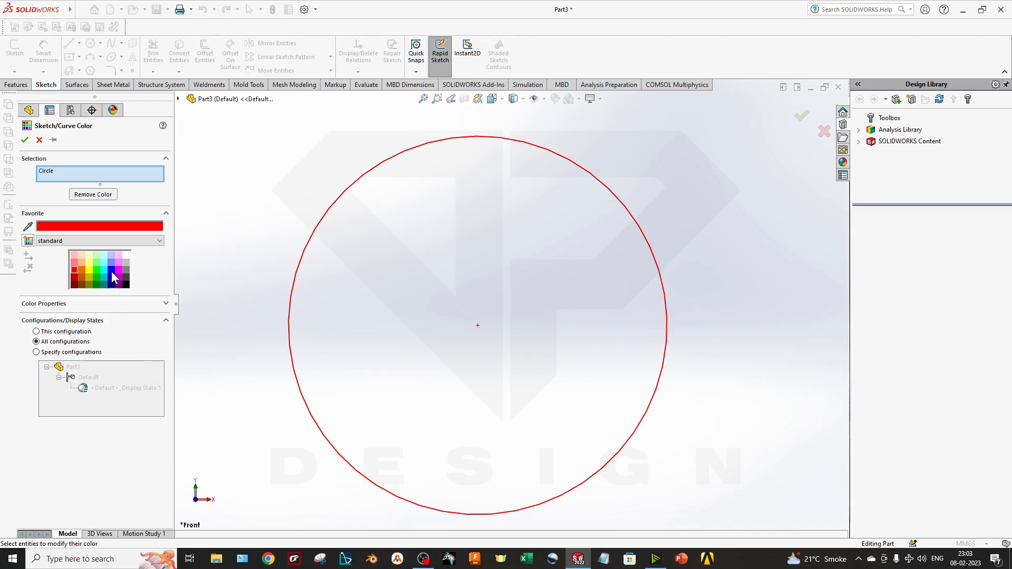
left_click(112, 270)
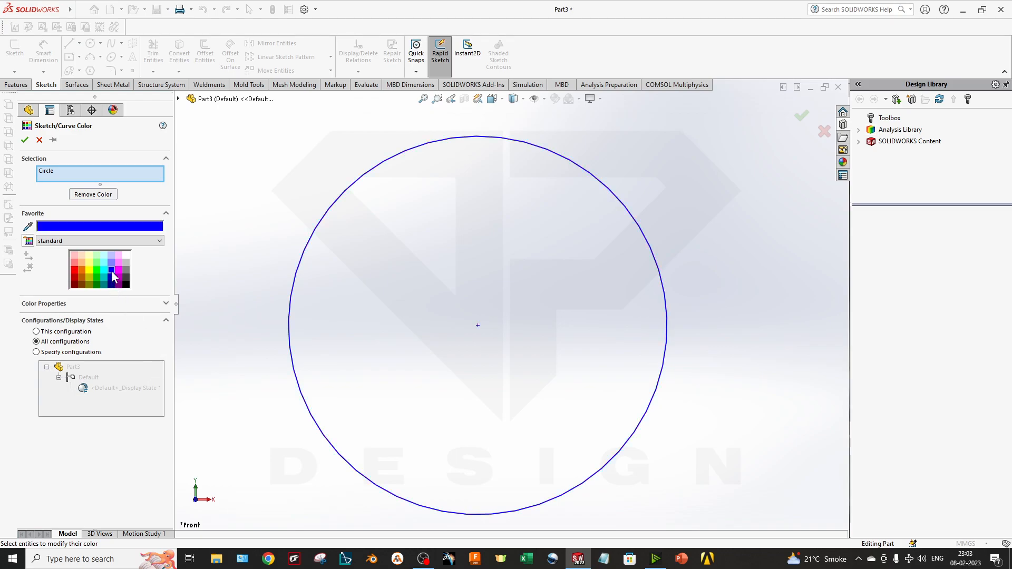
left_click(89, 195)
left_click(38, 141)
scroll(323, 347, "up", 3)
scroll(506, 298, "down", 2)
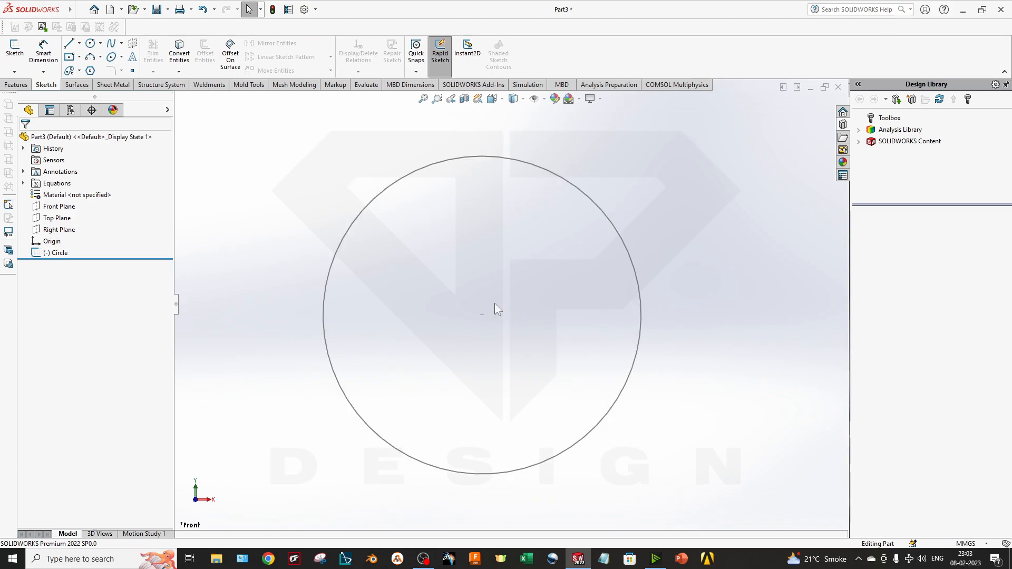
- Open the Circle sketch for editing
right_click(401, 182)
left_click(362, 244)
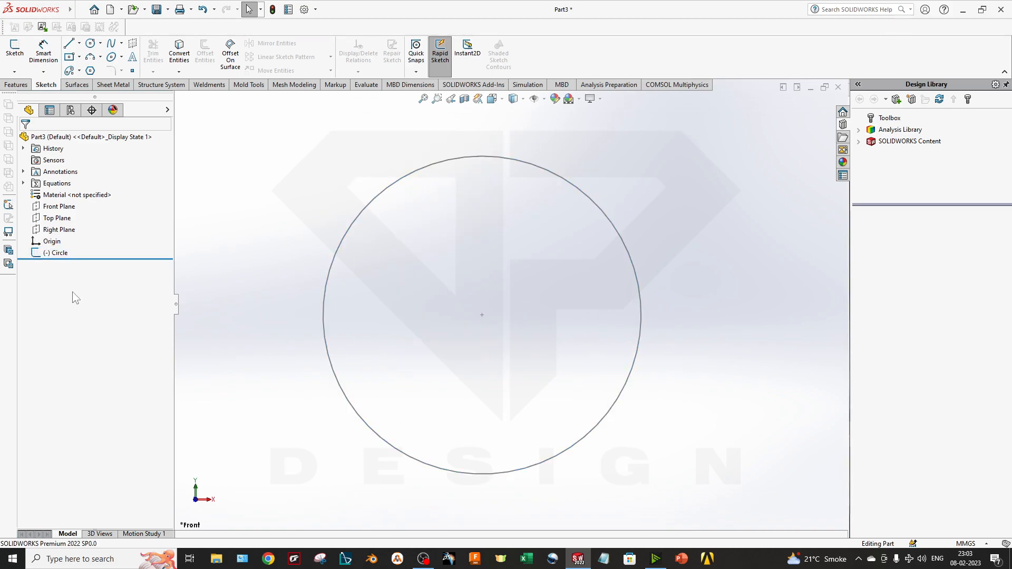
right_click(46, 256)
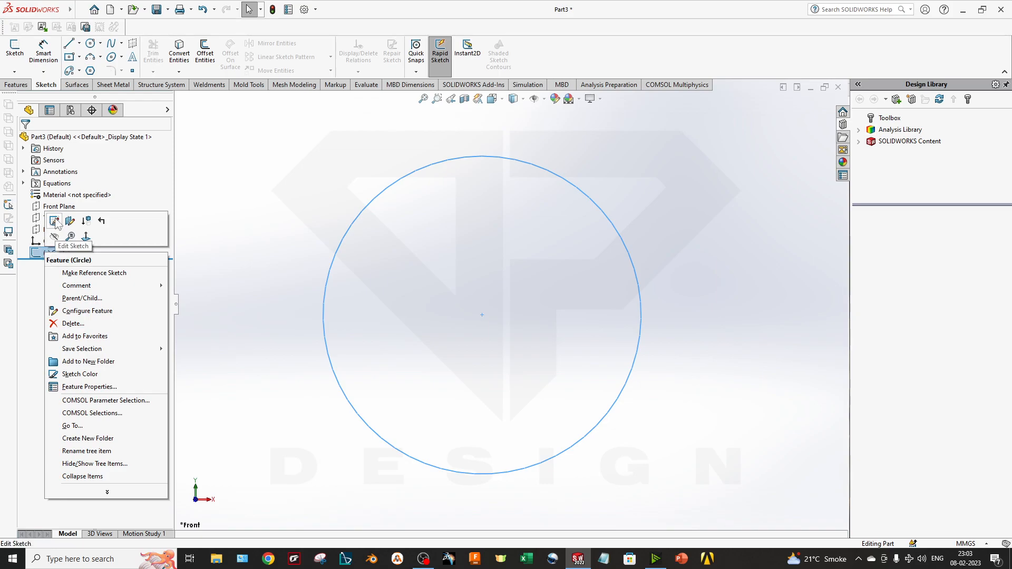
left_click(402, 186)
right_click(402, 184)
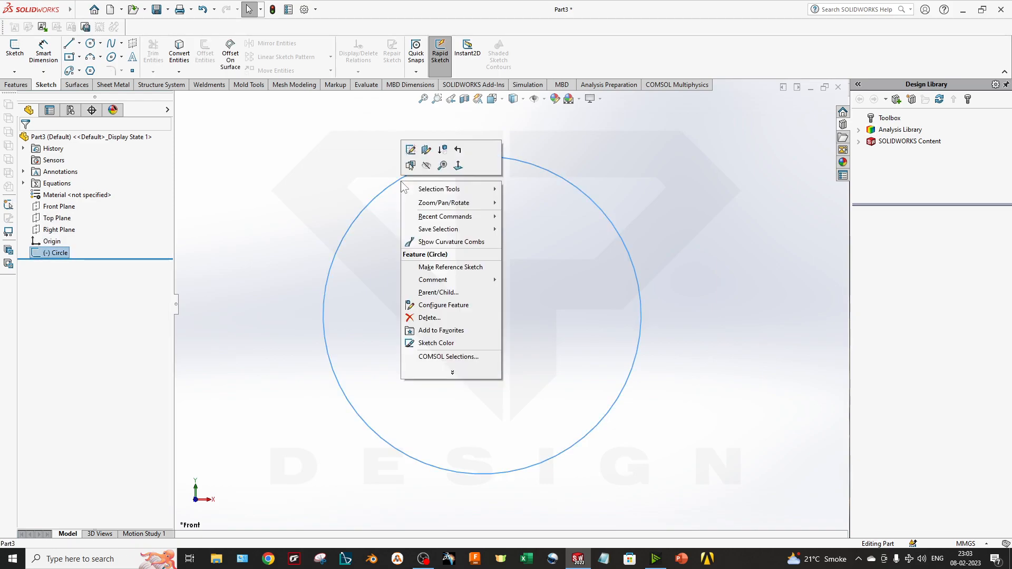
left_click(412, 150)
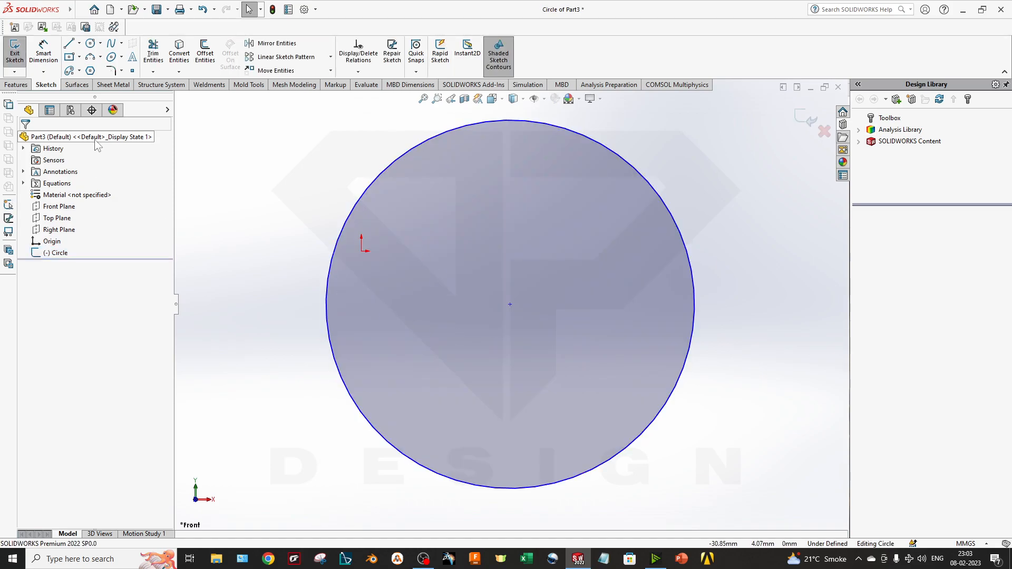
- Preview an outward offset of the circle with Offset Entities, setting the distance to 20 mm
left_click(210, 53)
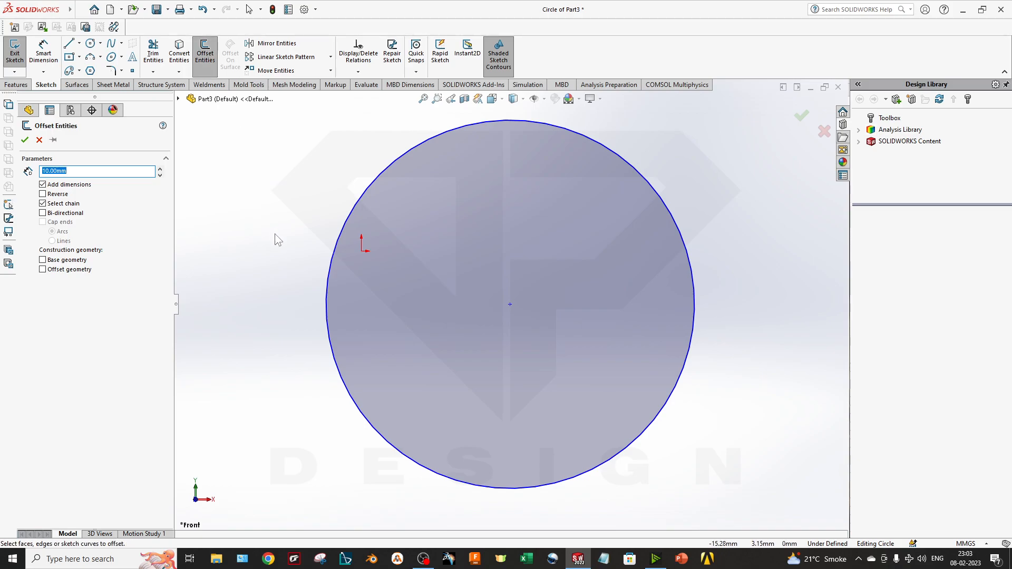
left_click(355, 204)
key("z")
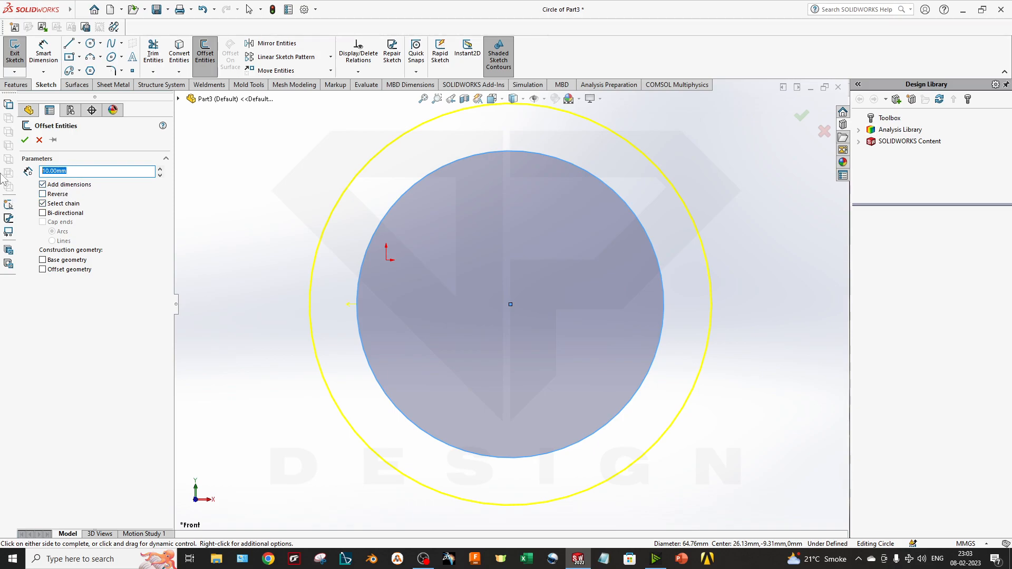
type("20")
key("Return")
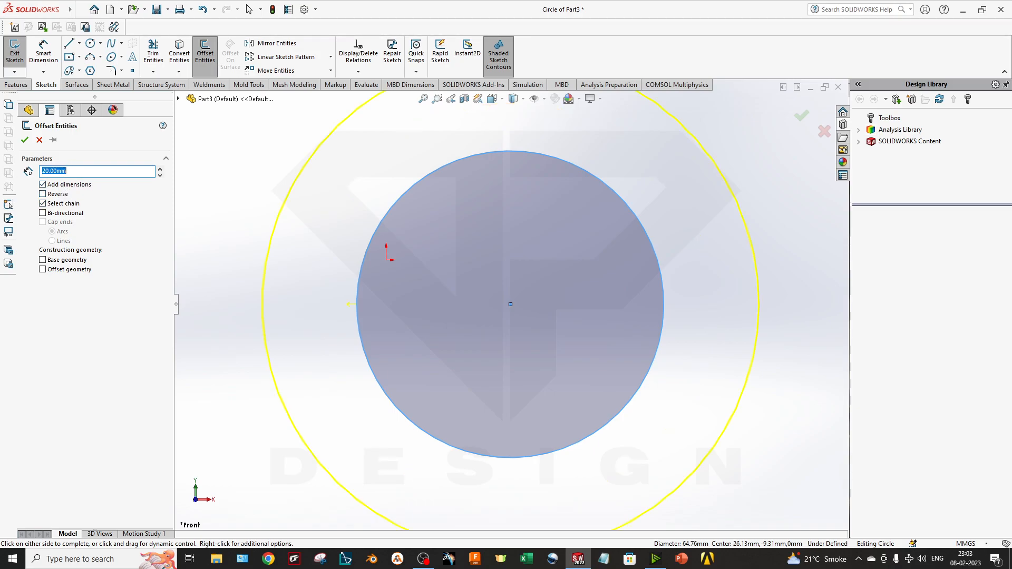
key("z")
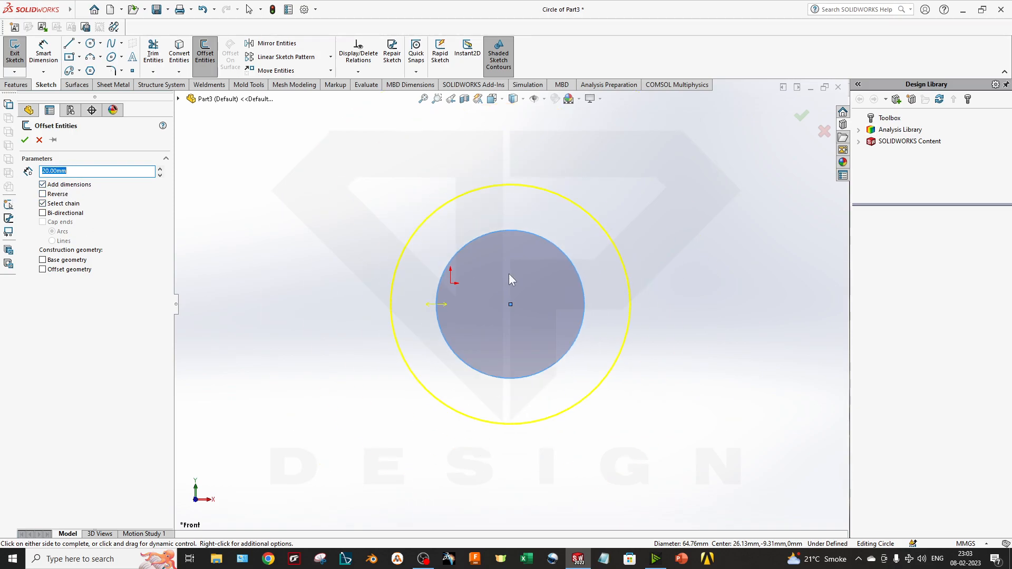
- Try the reverse, bi-directional, base and offset construction geometry options on the circle's offset, and cancel the command
left_click(57, 195)
left_click(72, 214)
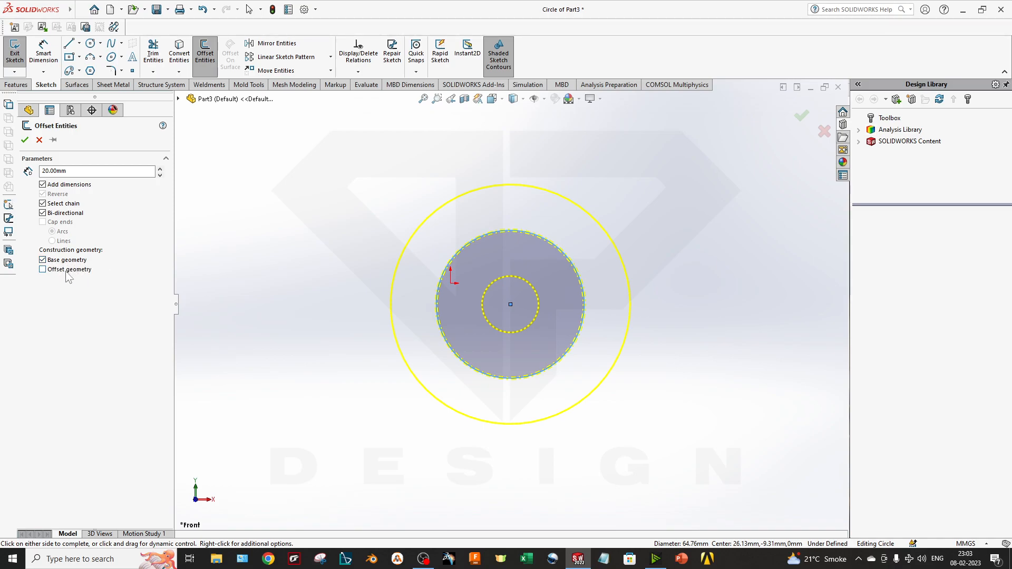
left_click(43, 269)
left_click(49, 261)
left_click(72, 270)
left_click(72, 270)
left_click(72, 260)
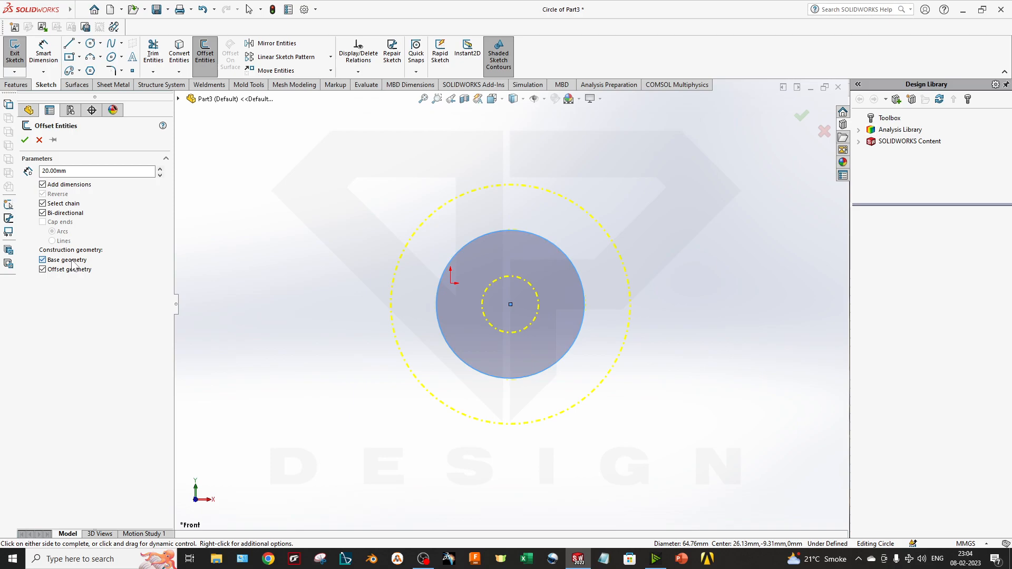
left_click(40, 142)
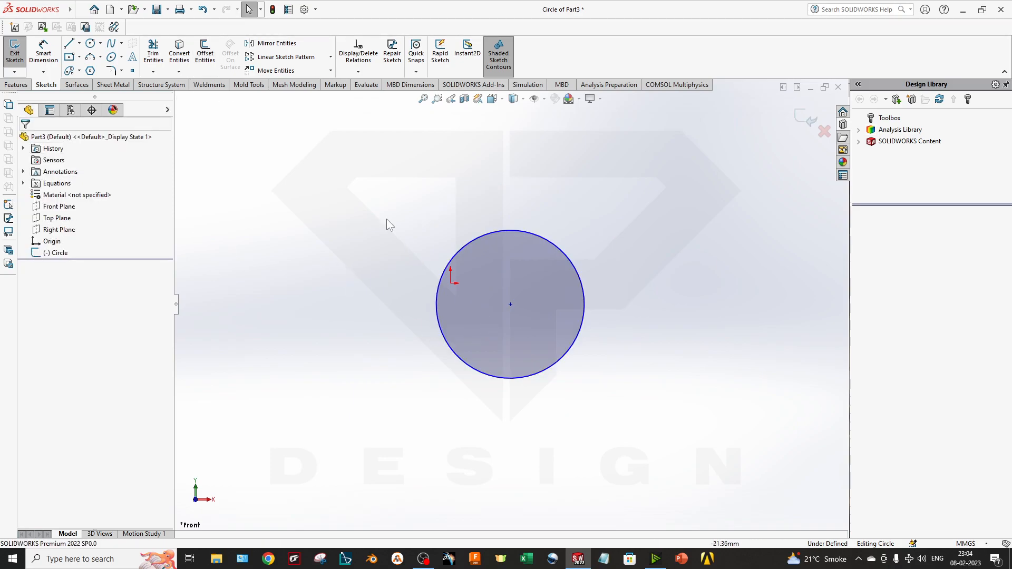
- Sketch a vertical line about 119 mm long to the left of the circle
left_click(69, 43)
left_click(304, 168)
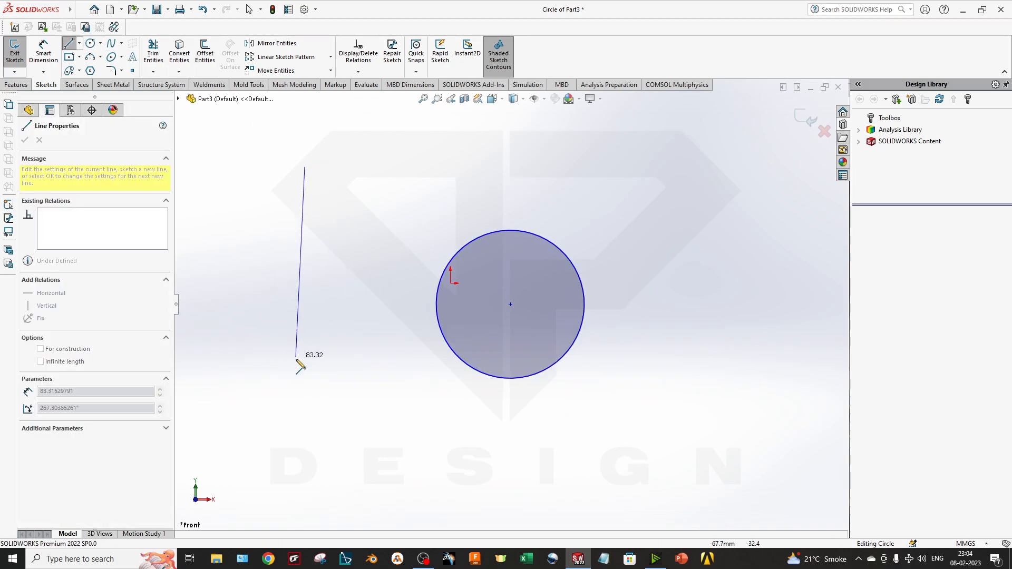
left_click(305, 439)
key("Escape")
left_click(308, 260)
key("Escape")
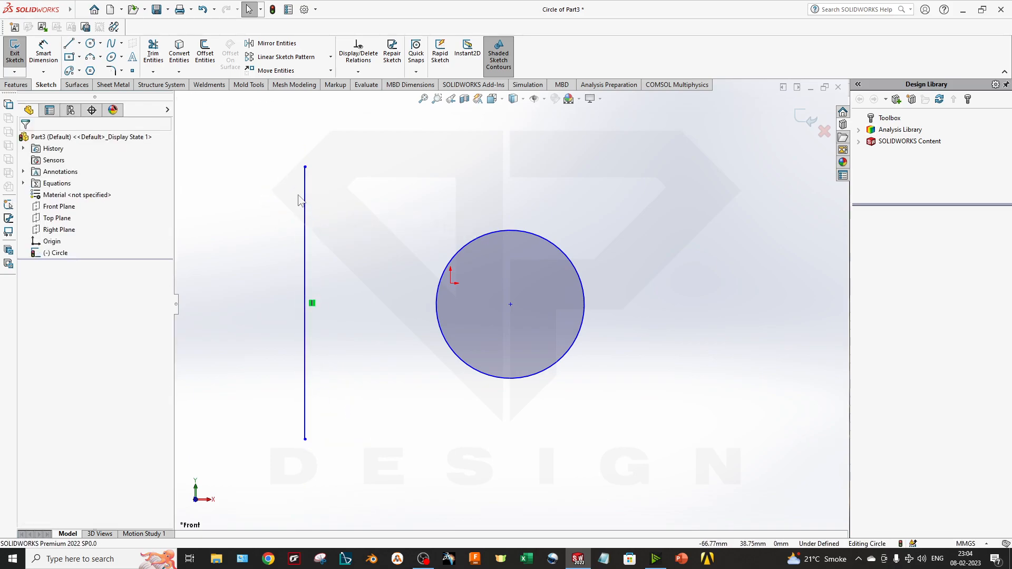
- Offset the vertical line 20 mm bi-directionally with line-capped ends, making only the base geometry construction
left_click(205, 53)
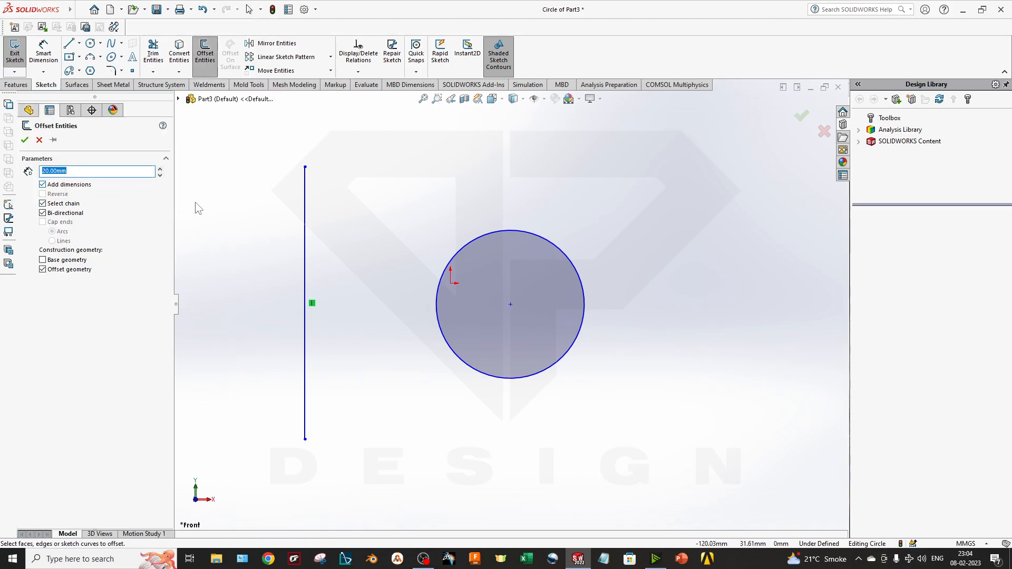
left_click(309, 227)
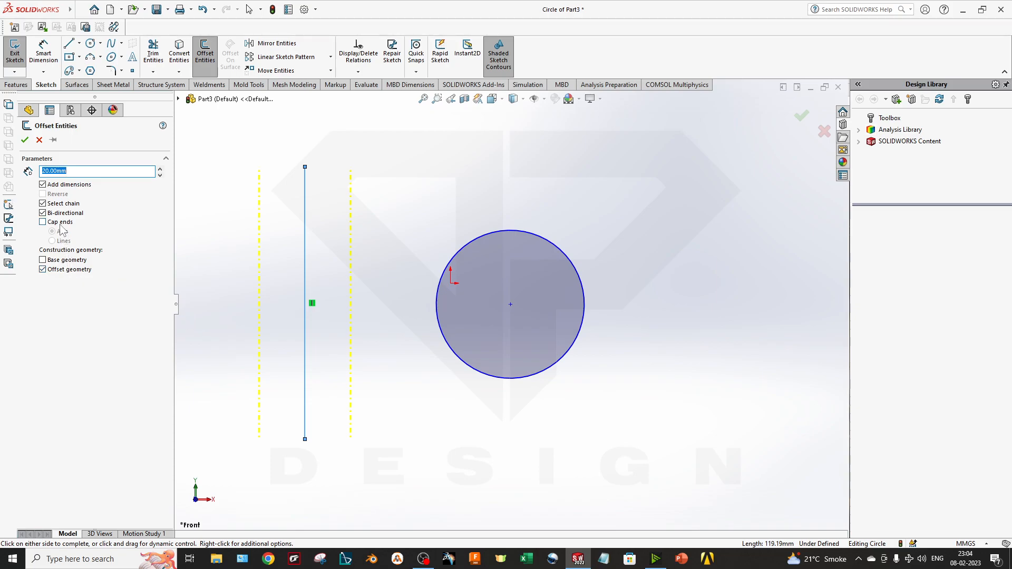
left_click(60, 225)
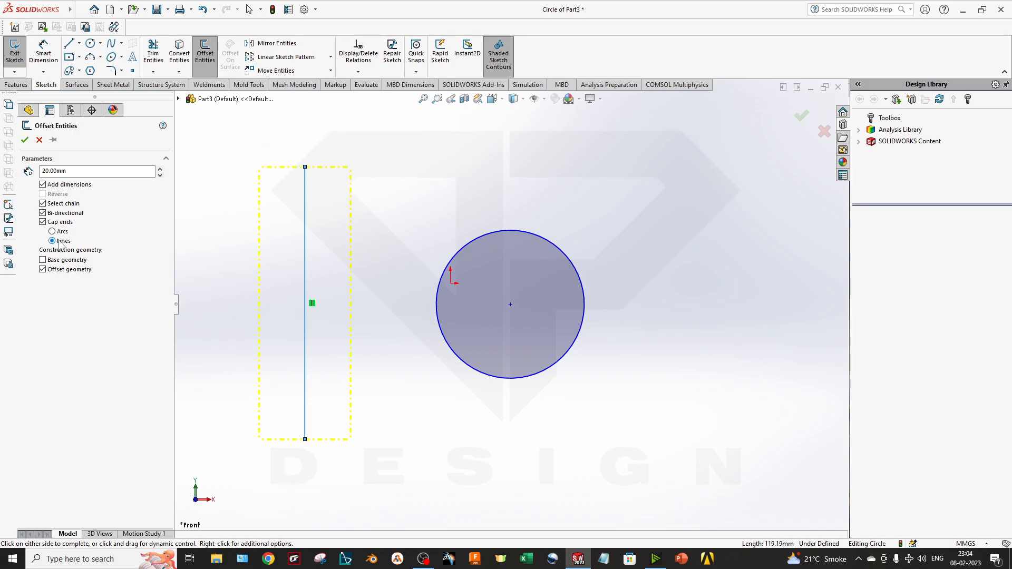
left_click(71, 260)
left_click(73, 270)
left_click(25, 140)
left_click(350, 345)
left_click(442, 464)
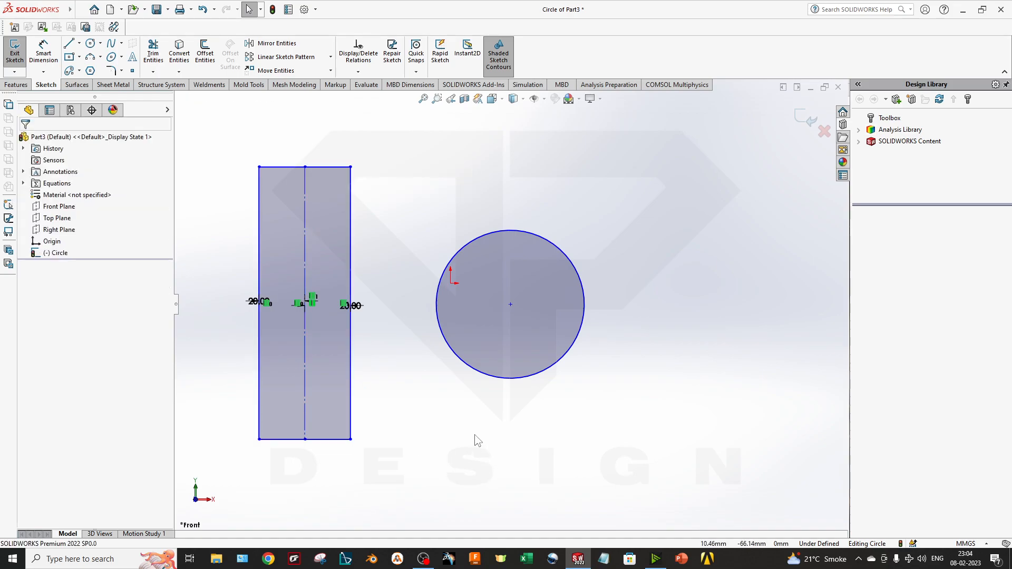
- Delete the capped line offset with its dimensions, and the circle, to empty the sketch
left_click_drag(423, 494, 215, 135)
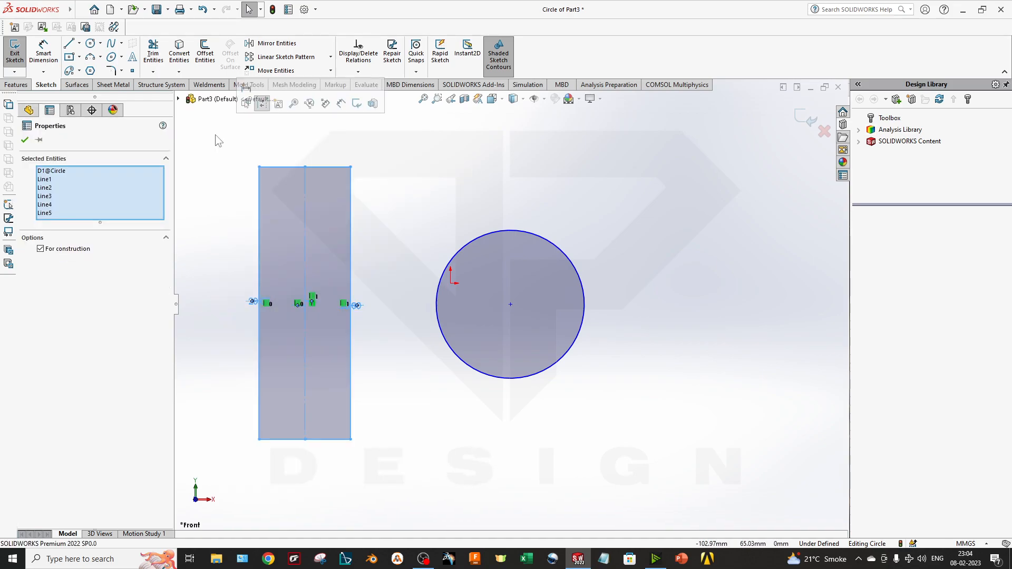
key("Delete")
left_click_drag(635, 469, 361, 247)
key("Delete")
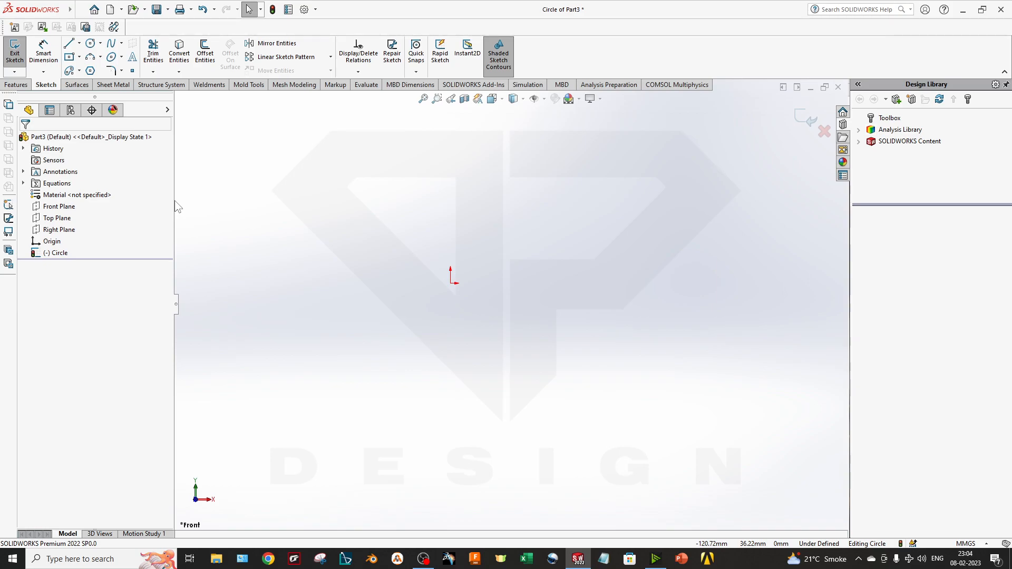
- Sketch a center rectangle with corner-to-corner construction lines, above and to the left of the origin
right_click(58, 206)
left_click(323, 185)
left_click(69, 56)
left_click(350, 199)
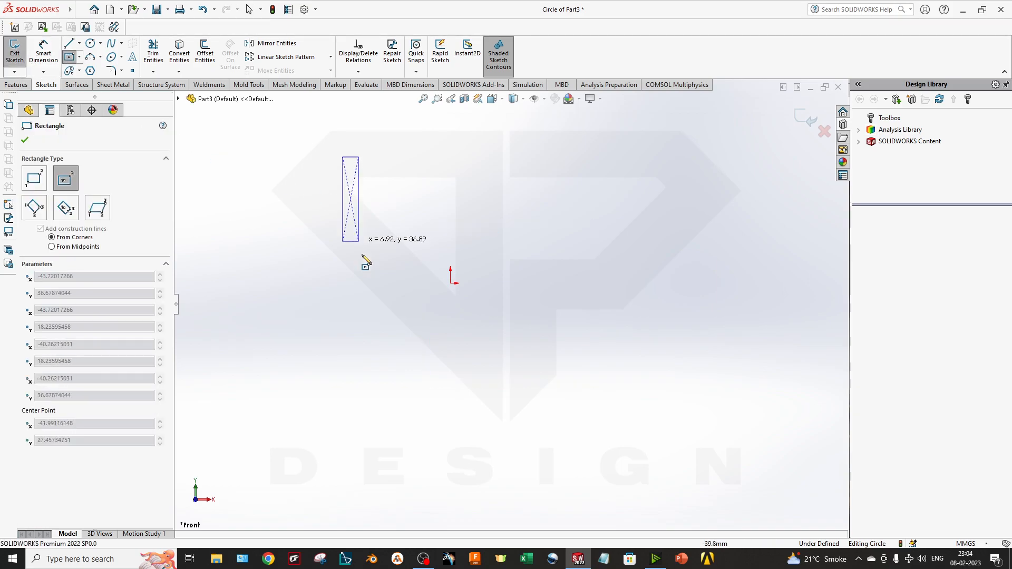
left_click(391, 245)
- Sketch an open chain of five connected lines below the rectangle, ending with a segment about 28 mm long
left_click(377, 269)
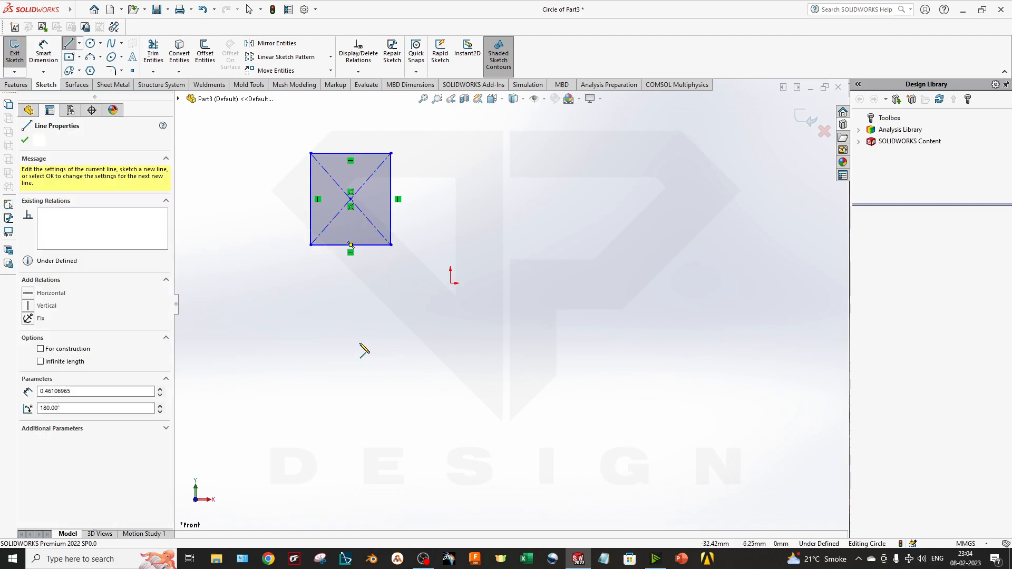
left_click(347, 371)
left_click(398, 405)
left_click(348, 448)
left_click(269, 366)
left_click(296, 309)
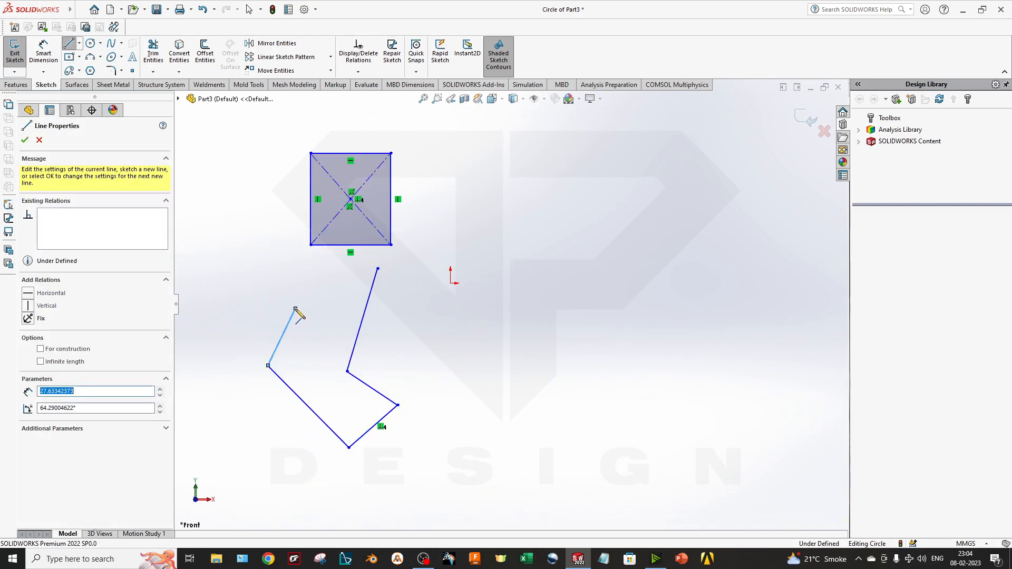
key("Escape")
- Sketch a vertical centerline through the origin, to the right of the rectangle and the line chain
mouse_move(444, 473)
left_mouse_down()
mouse_move(416, 462)
mouse_move(171, 76)
mouse_move(212, 122)
left_mouse_up()
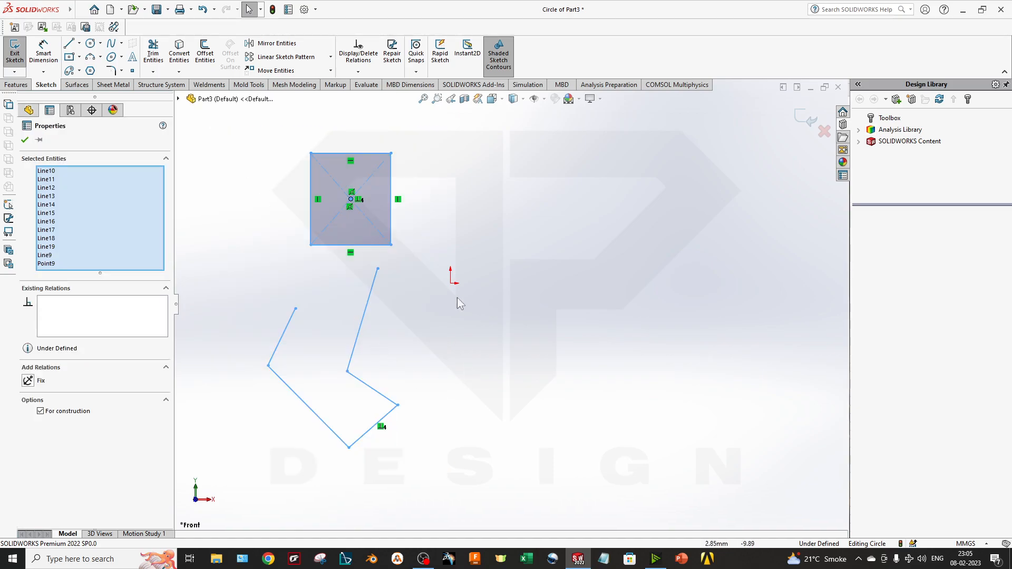
left_click(460, 432)
left_click(69, 43)
left_click(79, 43)
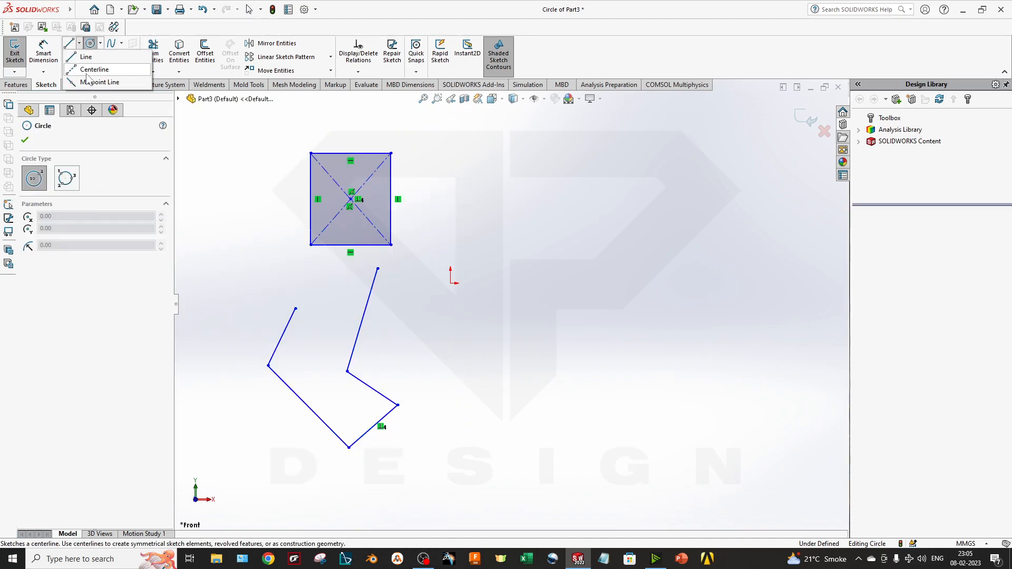
left_click(97, 68)
left_click(450, 160)
left_click(451, 417)
key("Escape")
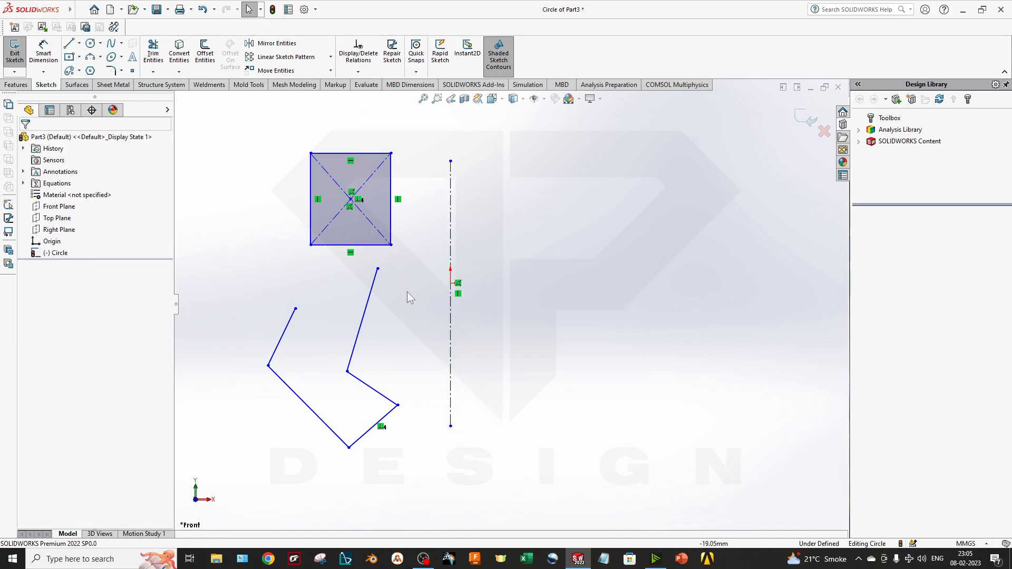
- Mirror the rectangle and the line chain about the vertical centerline with Mirror Entities, keeping the copy option on
left_click_drag(421, 454, 247, 165)
left_click(249, 250)
left_click(257, 44)
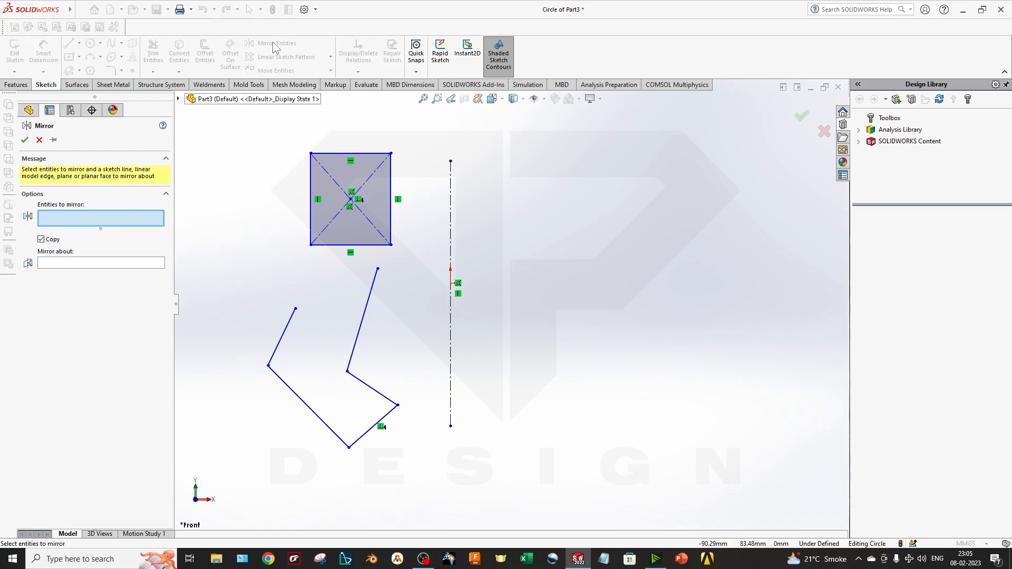
mouse_move(420, 486)
left_mouse_down()
mouse_move(233, 243)
mouse_move(223, 117)
left_mouse_up()
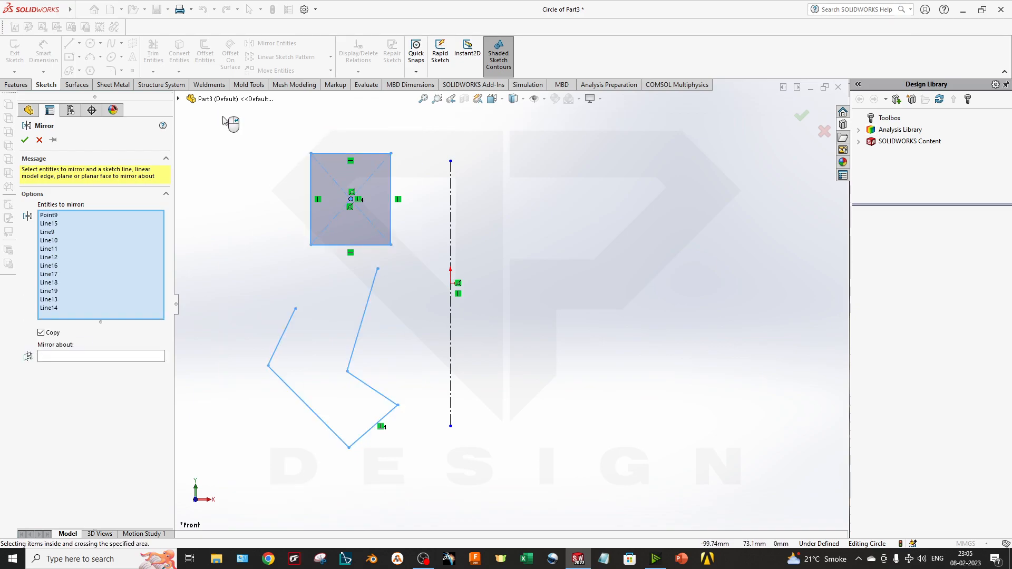
left_click(103, 356)
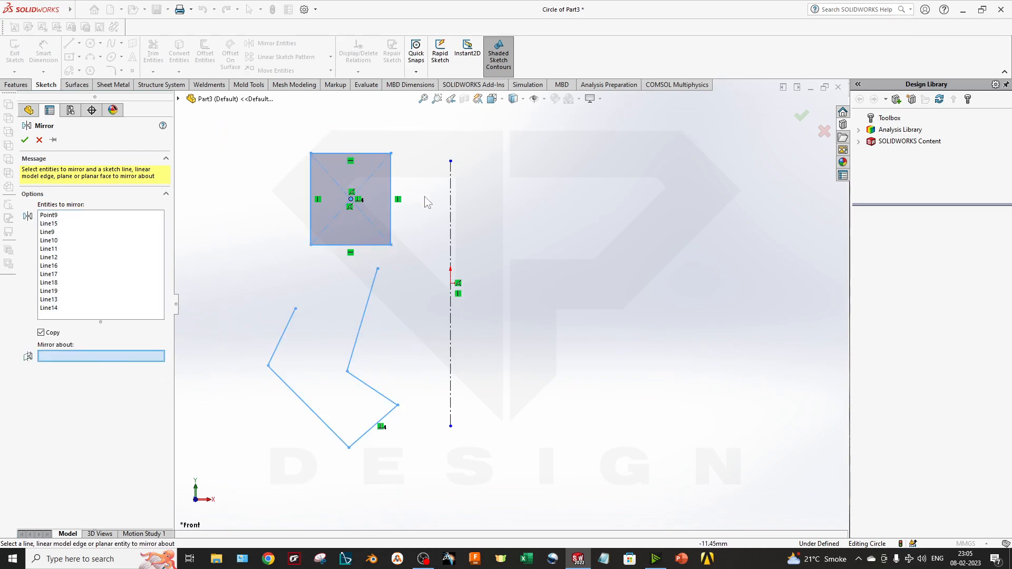
left_click(451, 200)
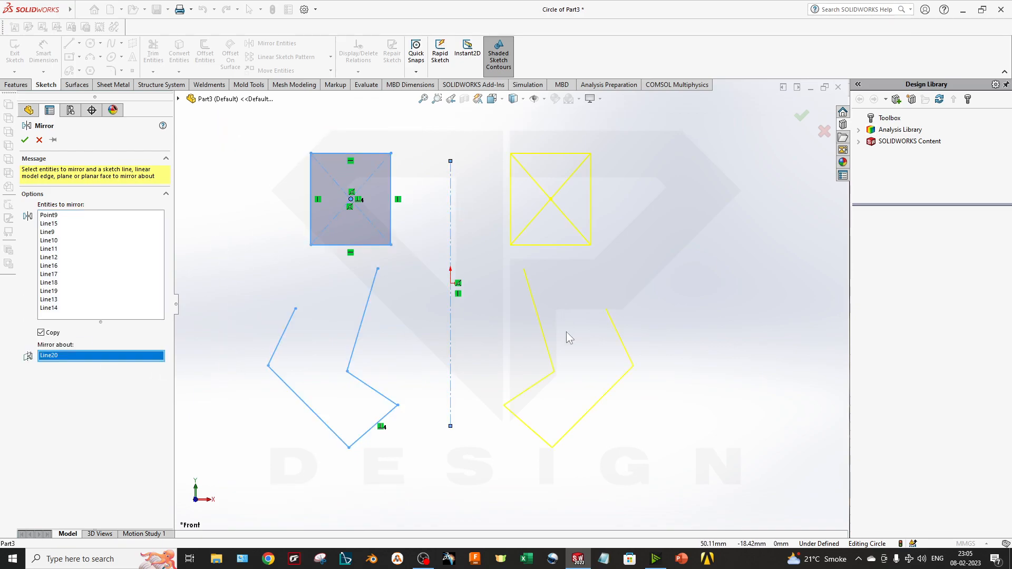
left_click(24, 141)
- Enlarge the original rectangle by moving its lower right corner freehand down and to the left
left_click_drag(392, 246, 353, 283)
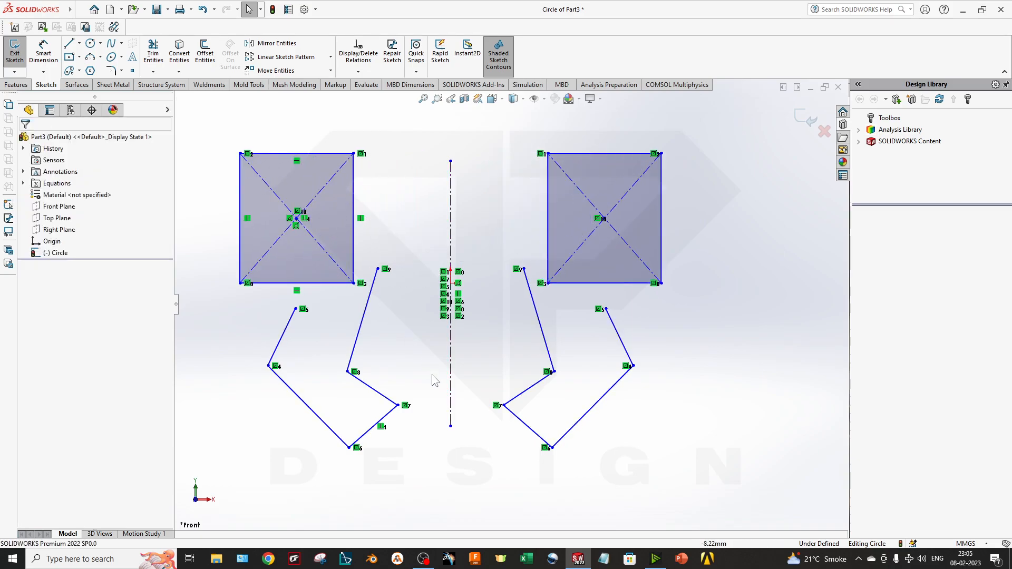
key("z")
scroll(435, 303, "up", 1)
- Dimension the distance from the original line chain's top endpoint to the centerline as 30 mm
key("d")
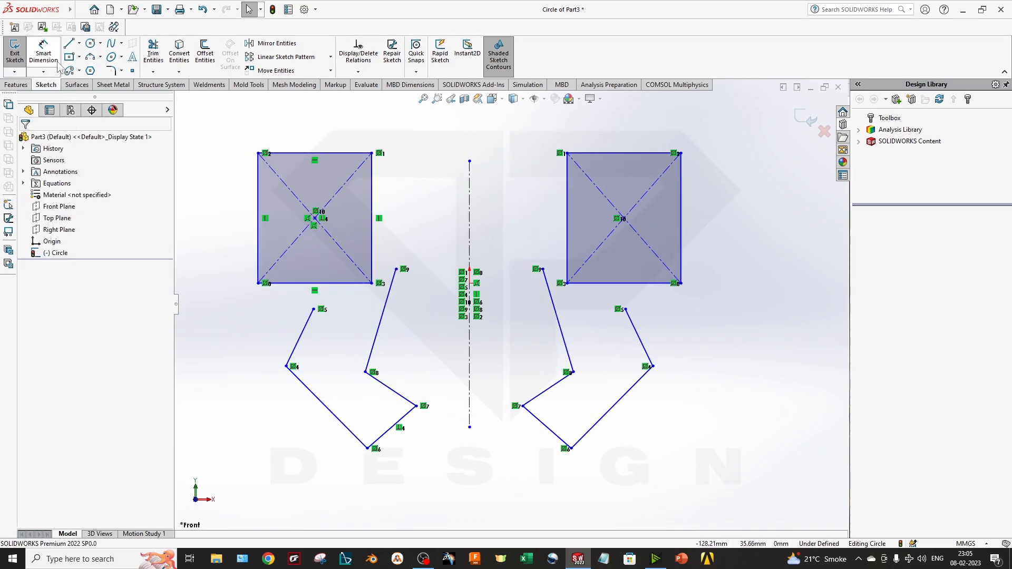
left_click(397, 270)
left_click(470, 256)
left_click(432, 222)
type("30")
key("Return")
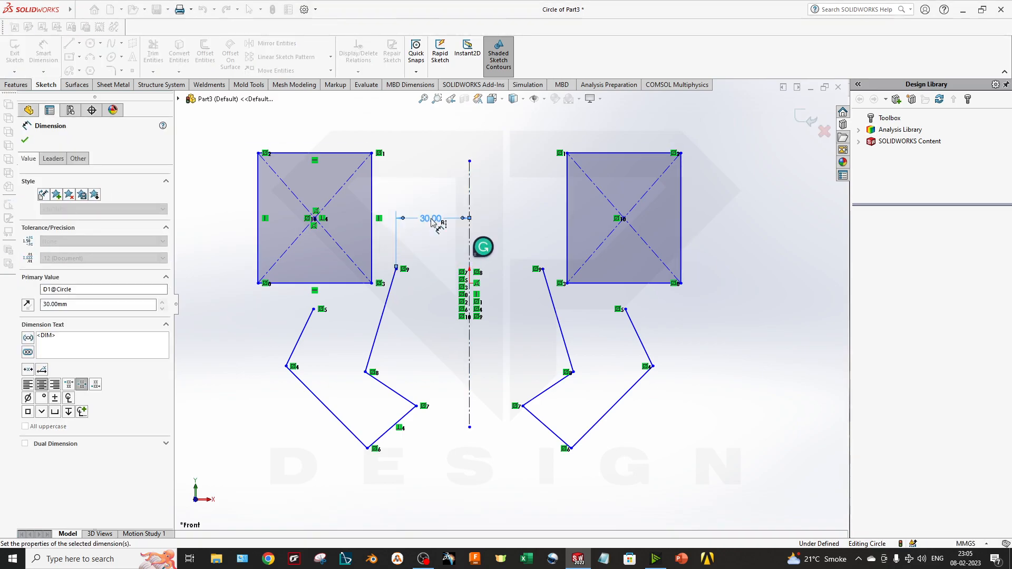
- Set the distance between the line chain's top endpoint and the centerline to 20 mm
double_click(430, 220)
type("20")
key("Return")
left_click(428, 319)
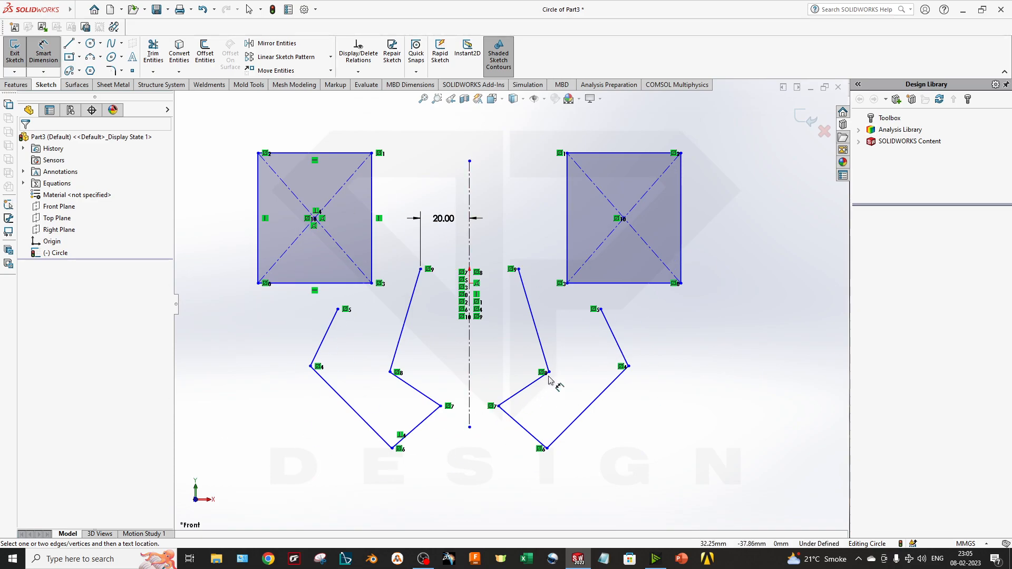
- Delete all sketch entities, including the mirrored shapes, the centerline and the dimension
key("Escape")
mouse_move(718, 479)
left_mouse_down()
mouse_move(353, 261)
mouse_move(208, 127)
left_mouse_up()
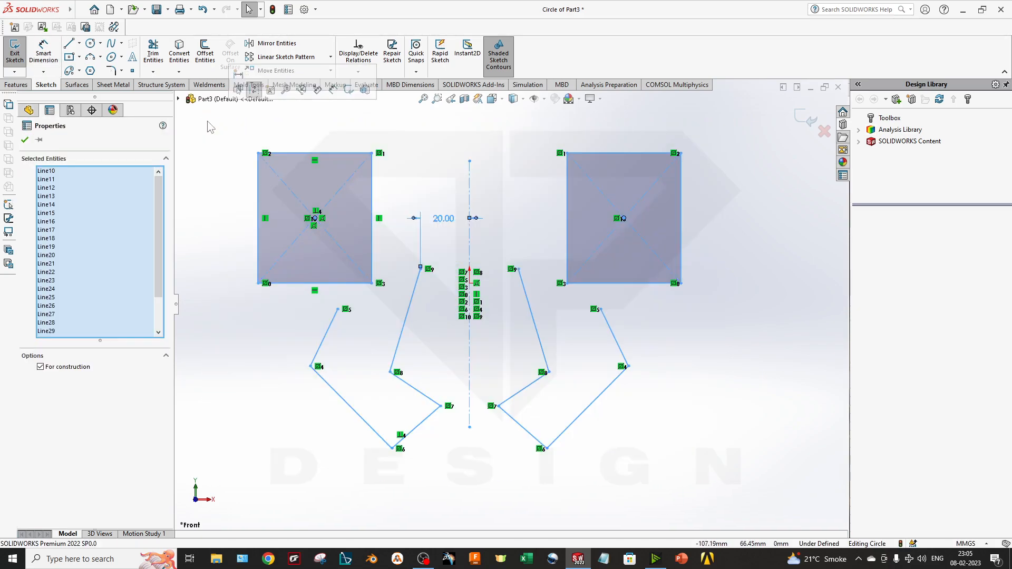
key("Delete")
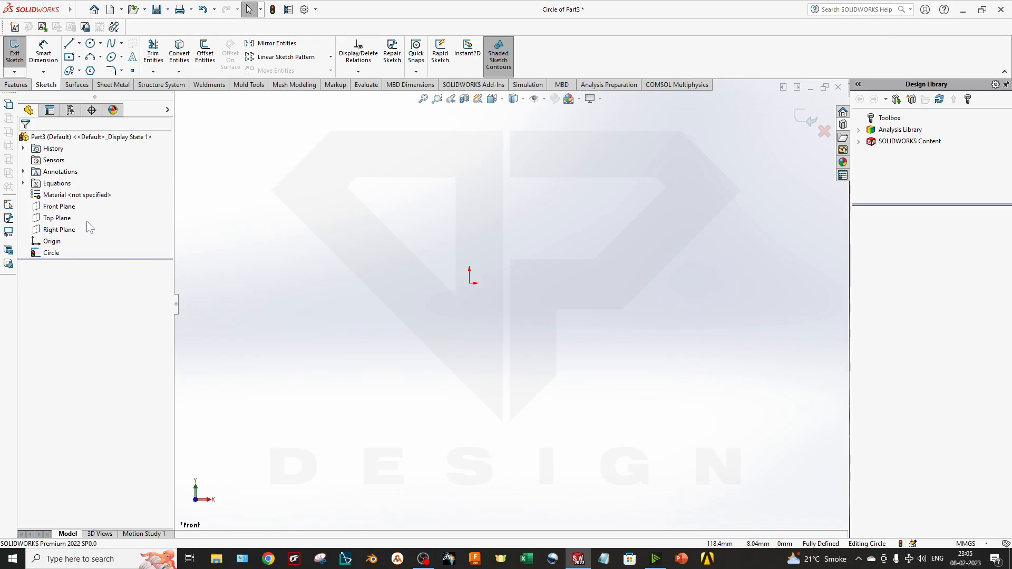
- Sketch a circle with a radius of about 60 mm centred on the origin
right_click(59, 206)
left_click(283, 210)
left_click(283, 210)
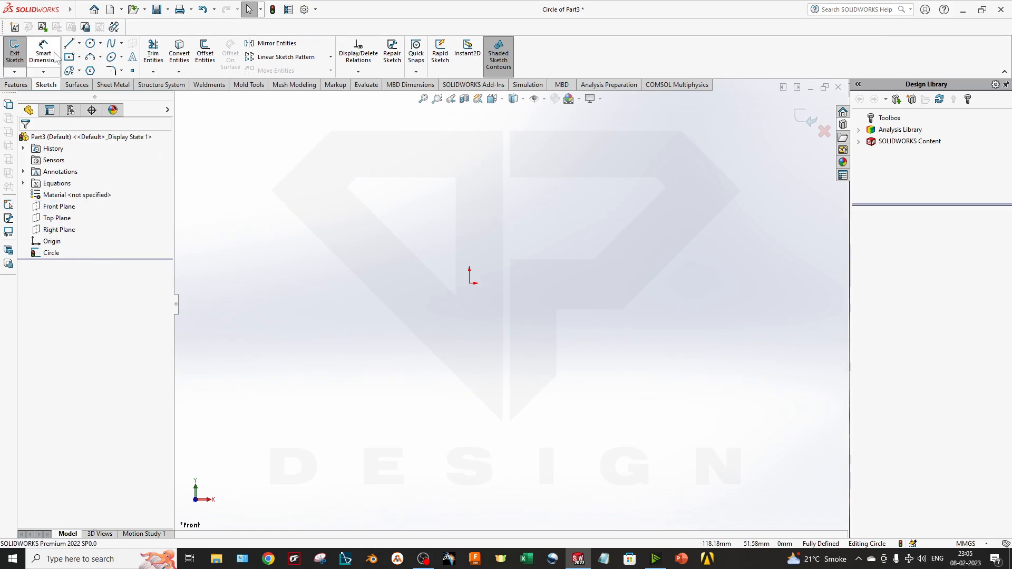
left_click(90, 43)
left_click(470, 284)
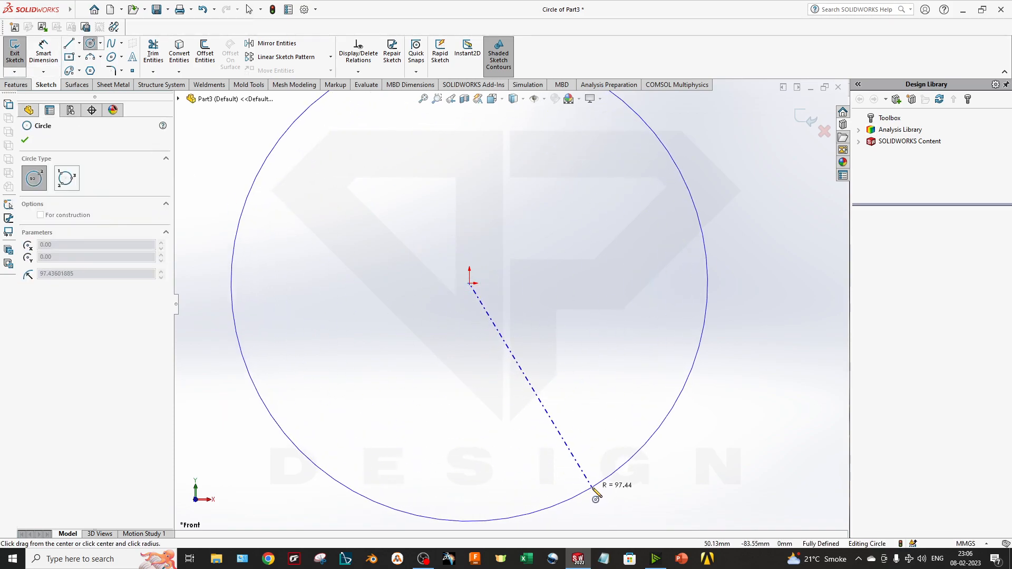
left_click(531, 419)
scroll(517, 399, "up", 2)
scroll(443, 248, "down", 3)
key("Escape")
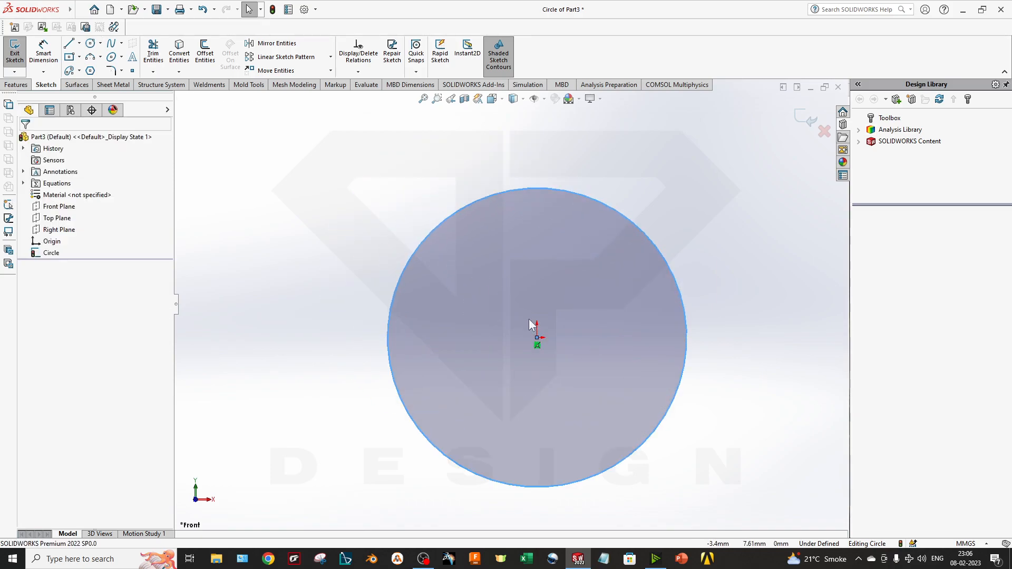
scroll(573, 376, "down", 2)
scroll(574, 411, "up", 2)
scroll(548, 384, "down", 2)
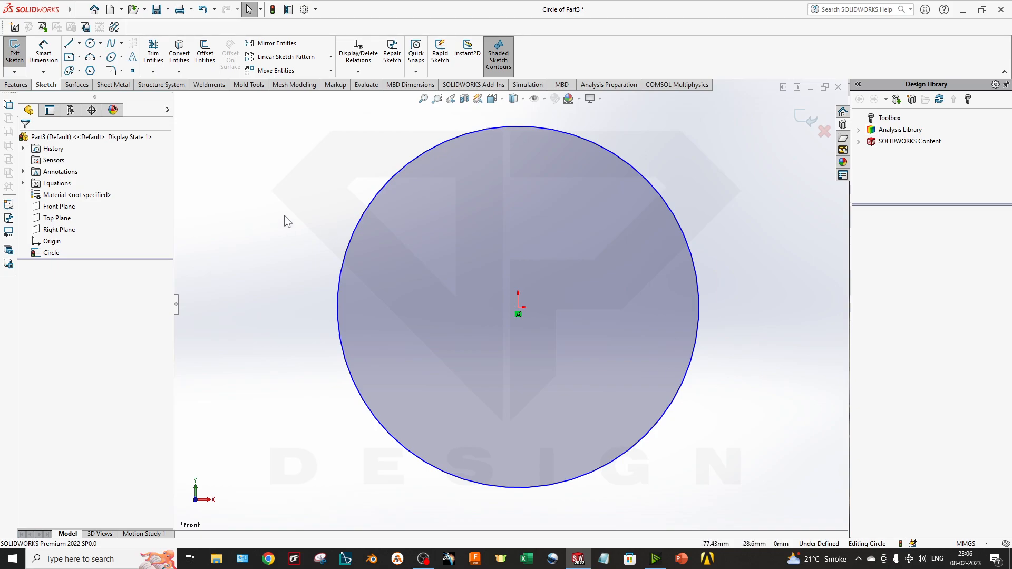
- Sketch two opposed three-point arcs of about 43 mm radius from the circle's top to its centre, forming a petal
left_click(331, 58)
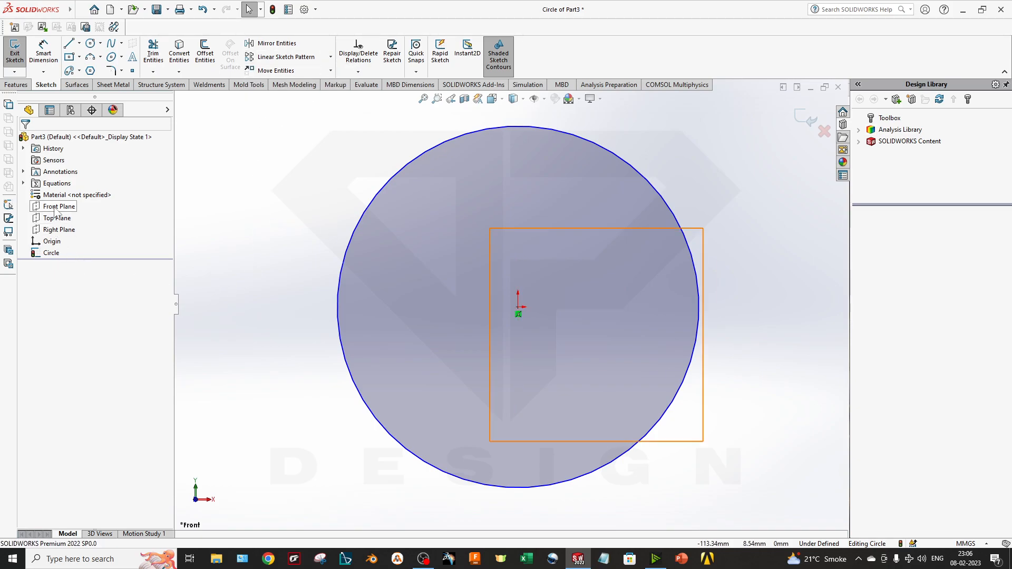
left_click(90, 56)
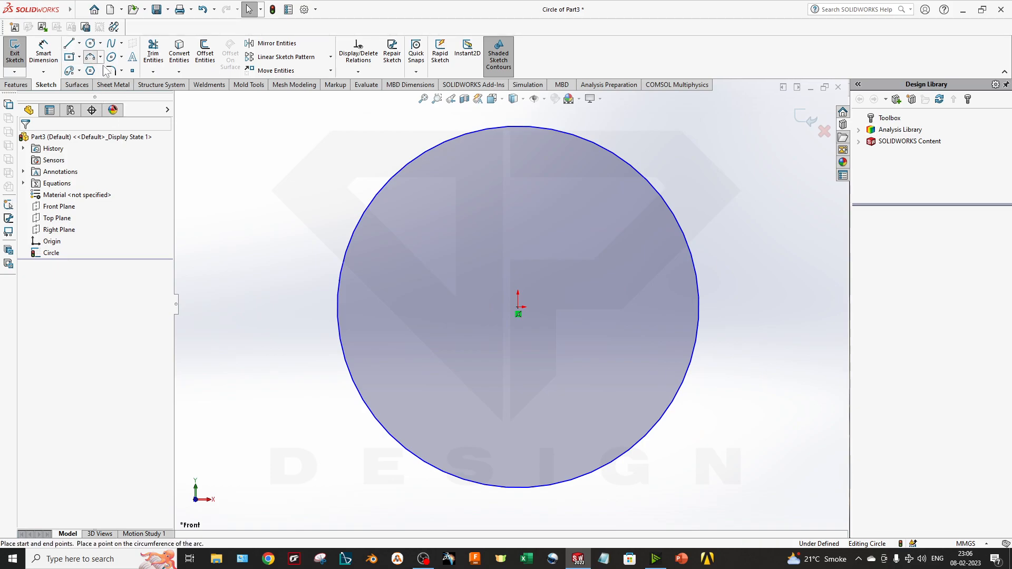
left_click(518, 127)
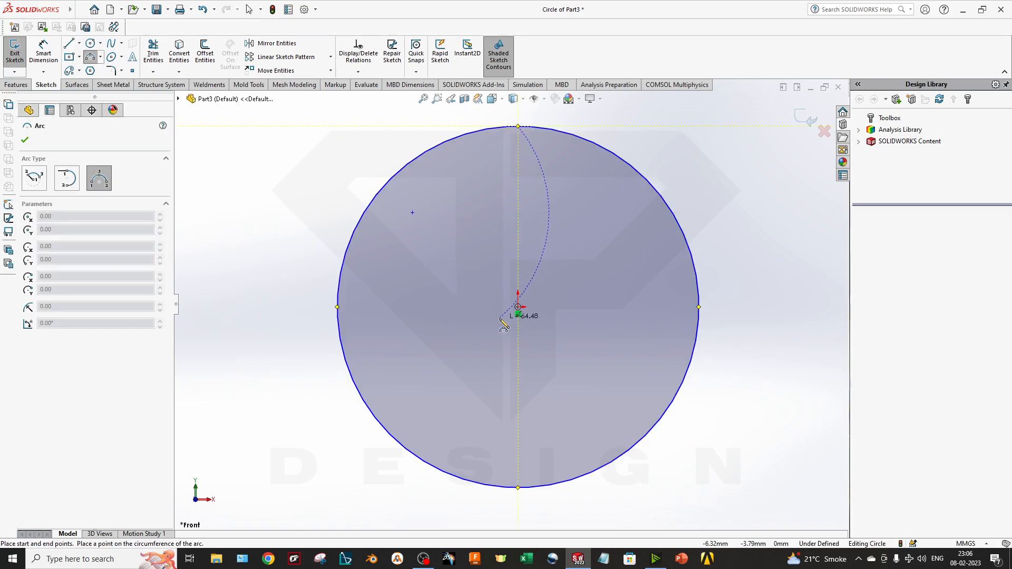
left_click(518, 307)
left_click(482, 225)
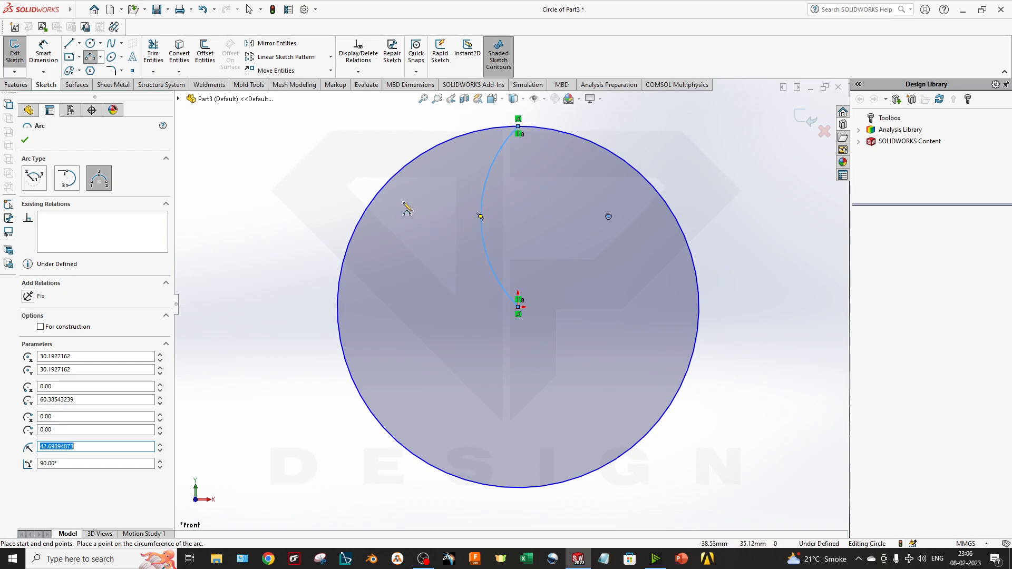
left_click(519, 127)
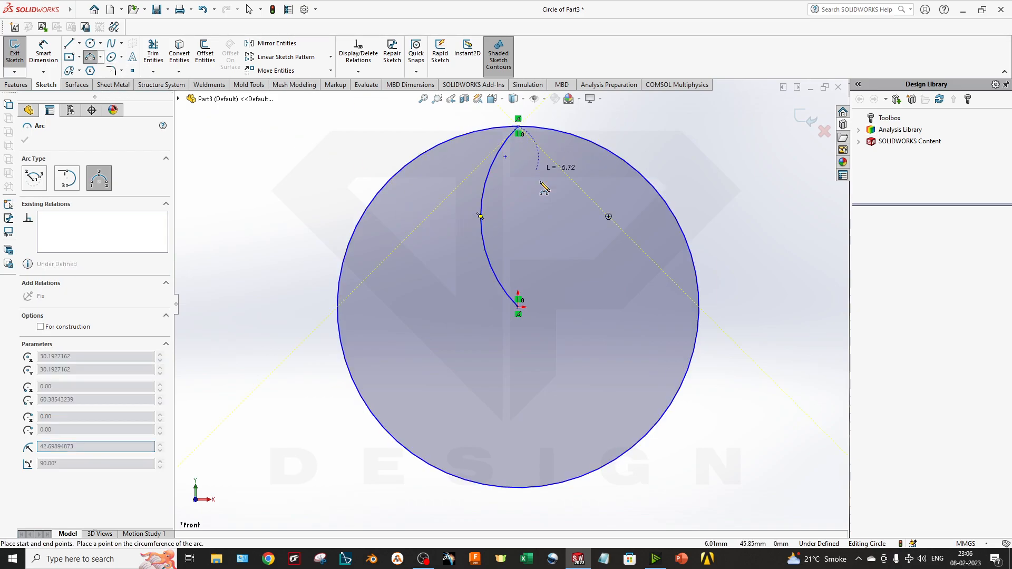
left_click(518, 307)
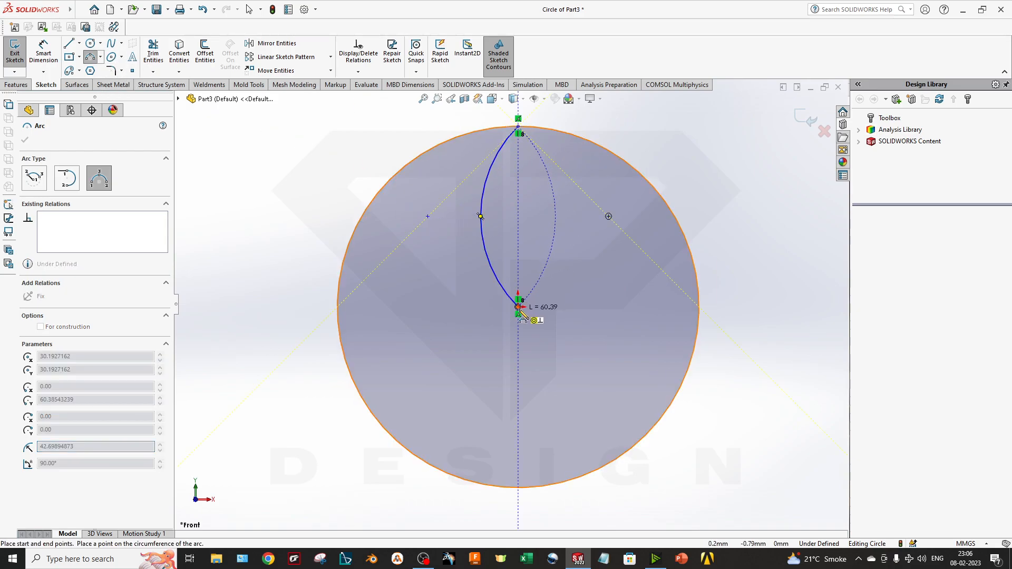
left_click(554, 216)
key("Escape")
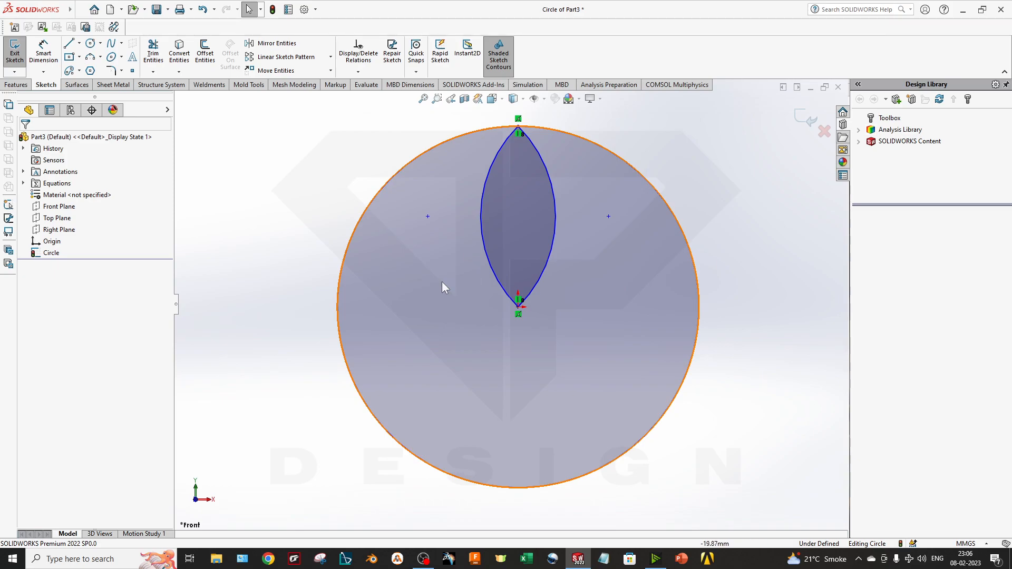
- Set up a circular sketch pattern of both petal arcs about the circle's centre with 20 instances
left_click(331, 57)
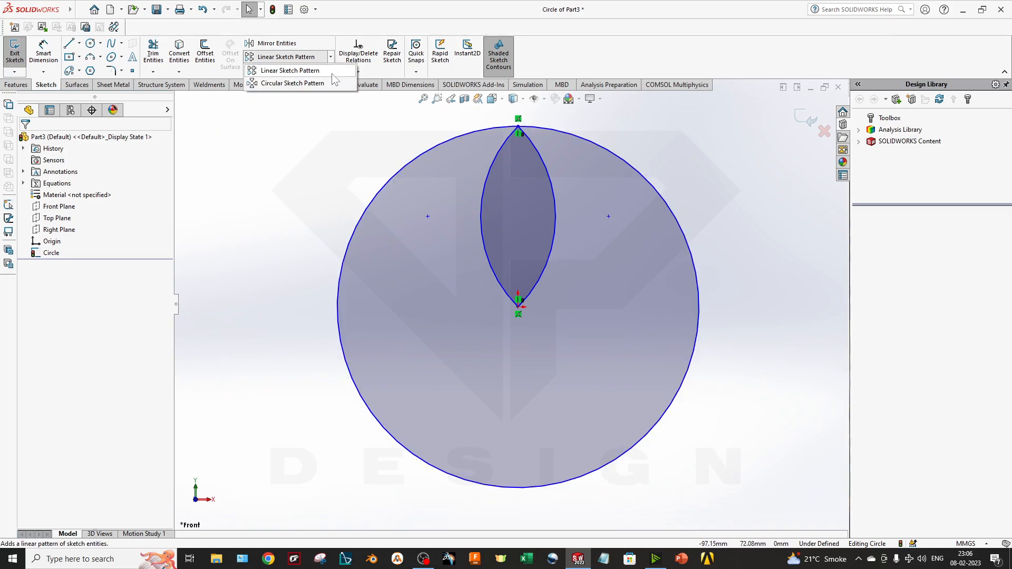
left_click(334, 84)
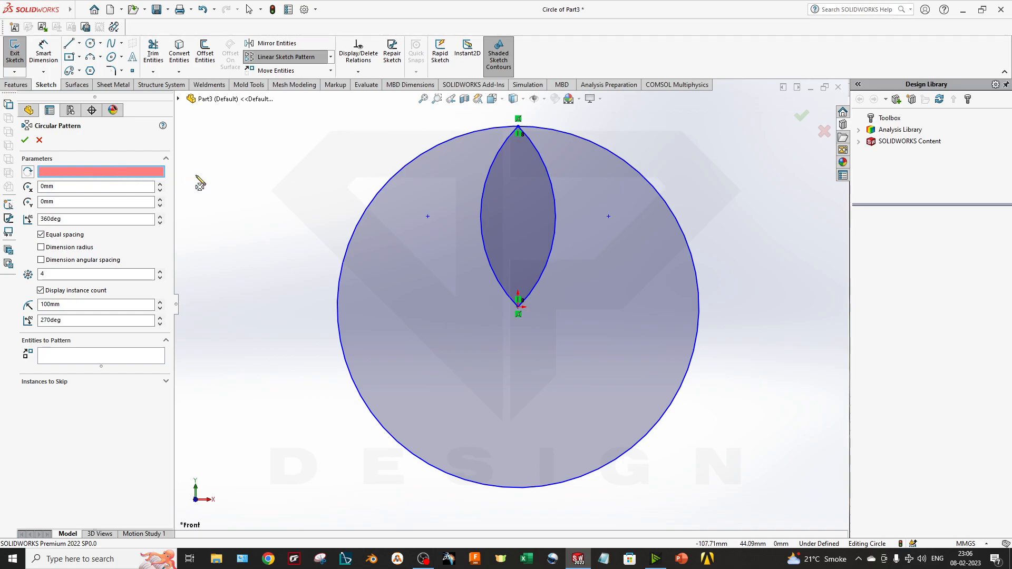
left_click(518, 306)
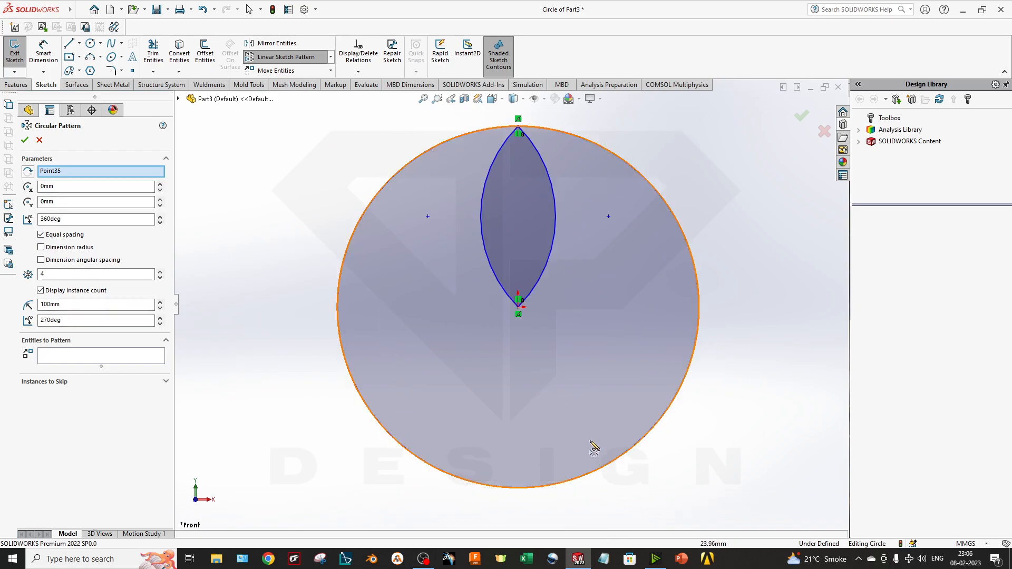
left_click(100, 362)
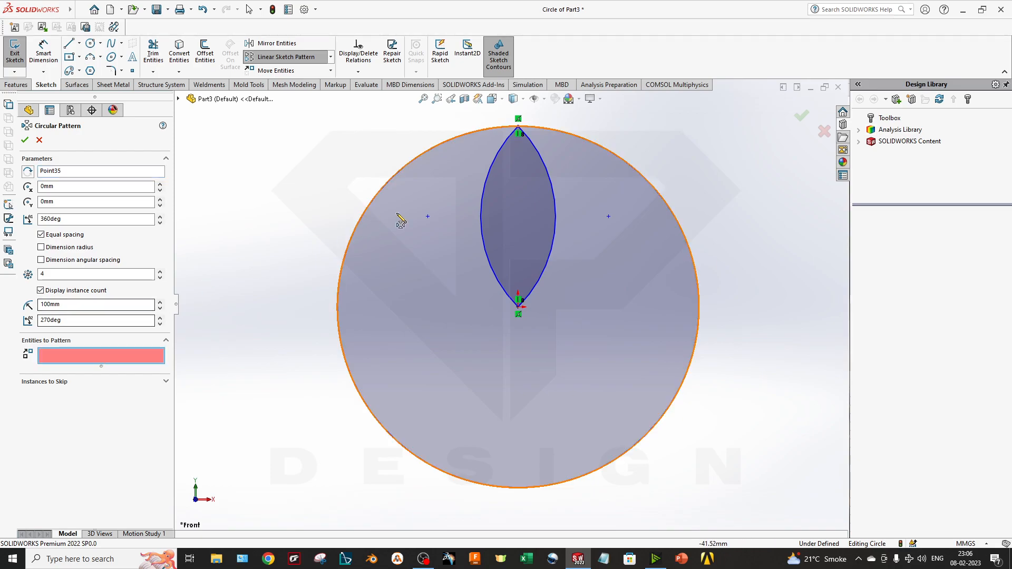
left_click(481, 202)
left_click(554, 191)
double_click(79, 274)
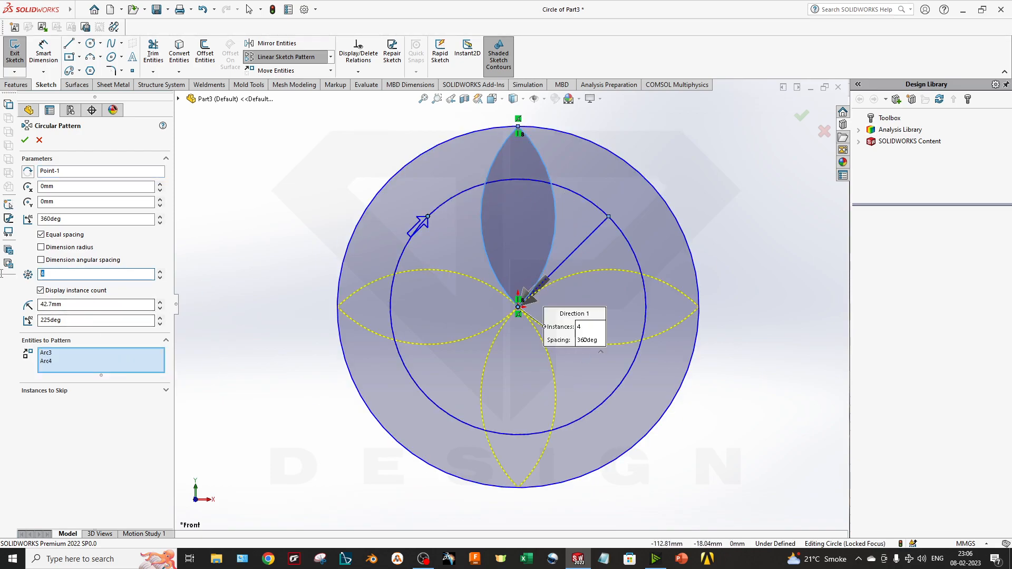
type("20")
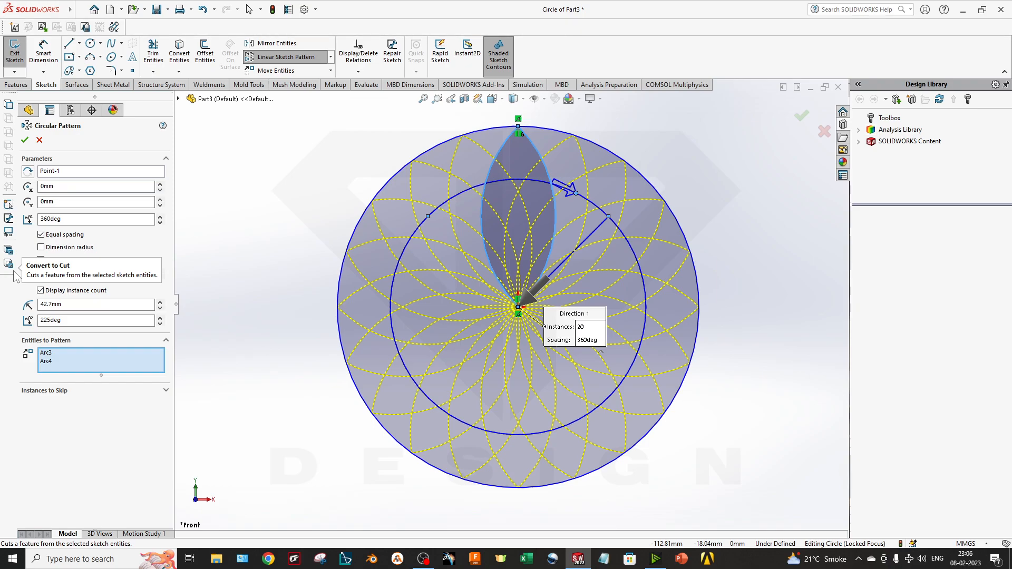
- Set the circular pattern of the petal arcs to 10 instances
key("BackSpace")
key("BackSpace")
type("10")
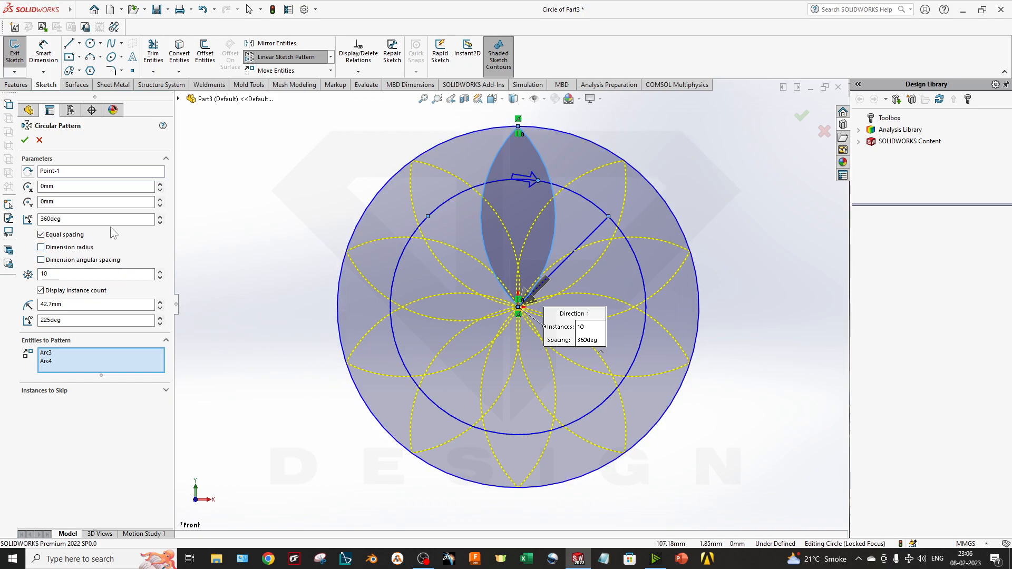
- Try a 180-degree span for the circular pattern, toggle Equal spacing, and restore the span to 360 degrees
left_click_drag(64, 219, 45, 218)
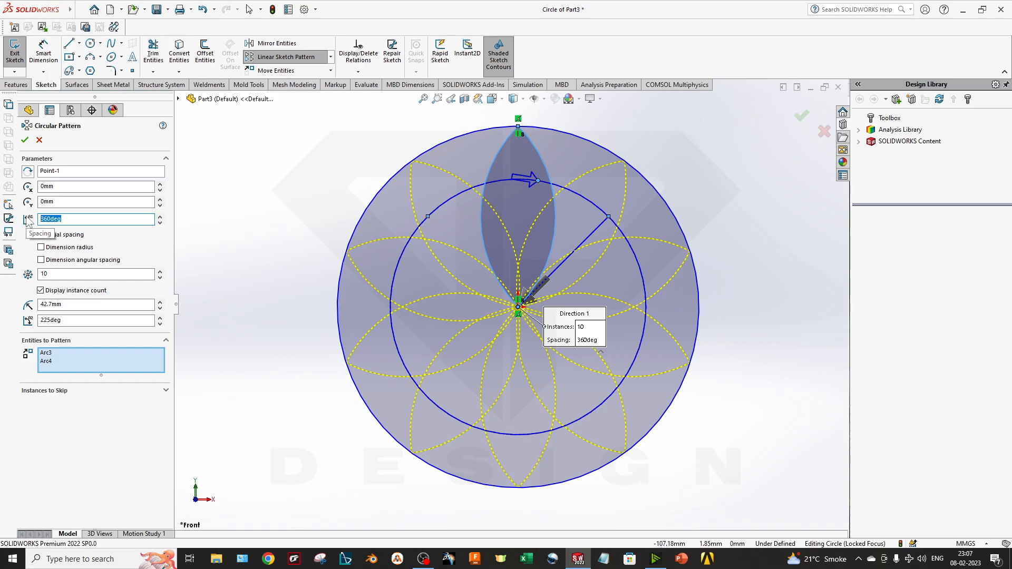
key("Return")
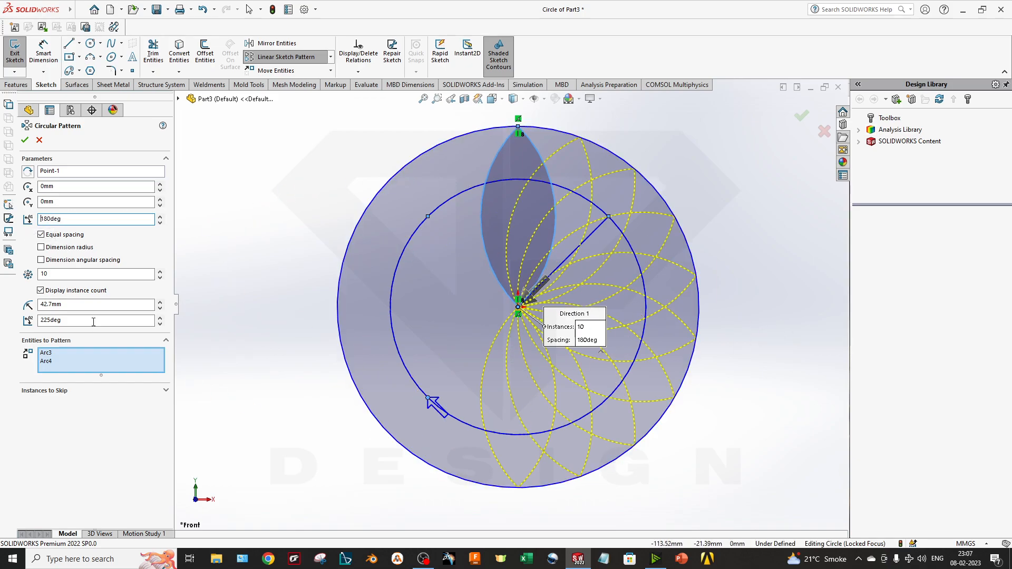
left_click(62, 238)
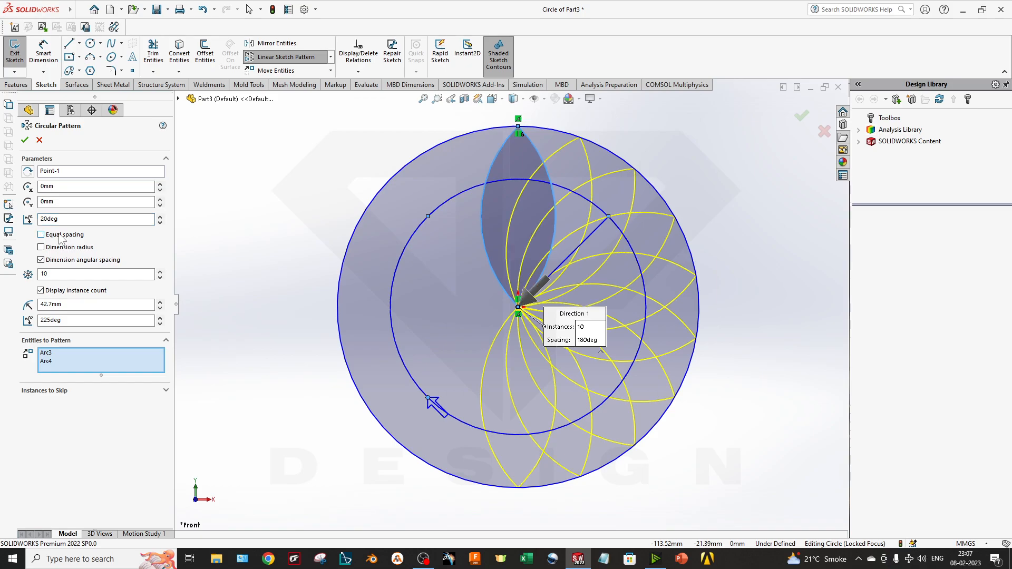
left_click(62, 239)
left_click_drag(64, 219, 1, 199)
type("360")
key("Return")
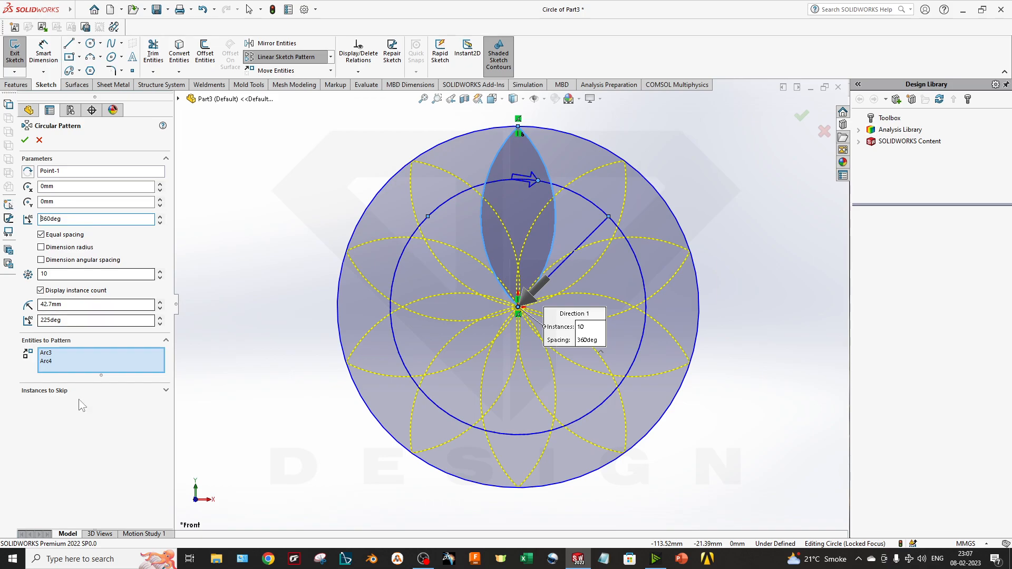
- Skip the three lowest petals and the upper right-hand petal nearest horizontal, and accept the circular pattern
left_click(64, 391)
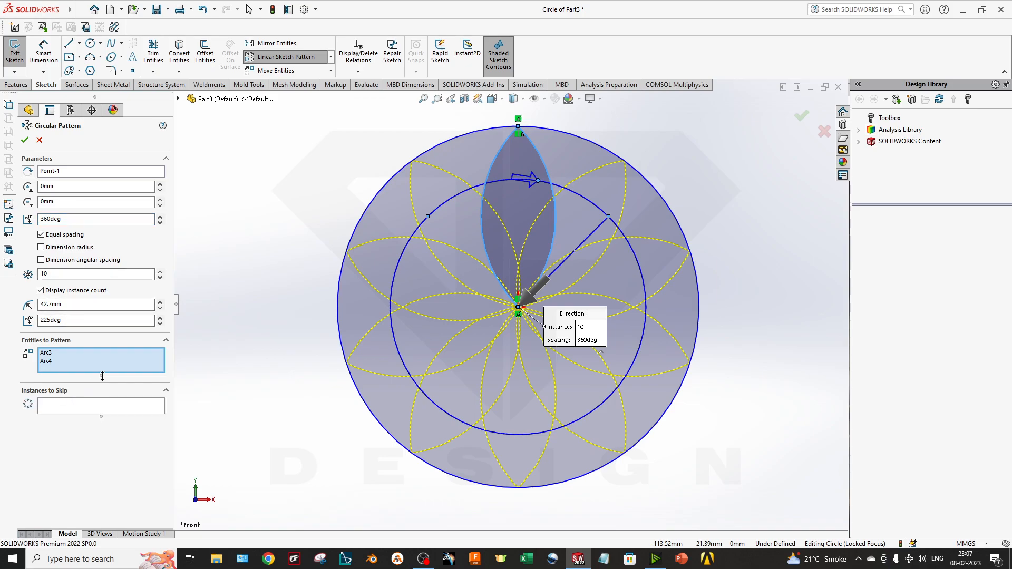
left_click(93, 411)
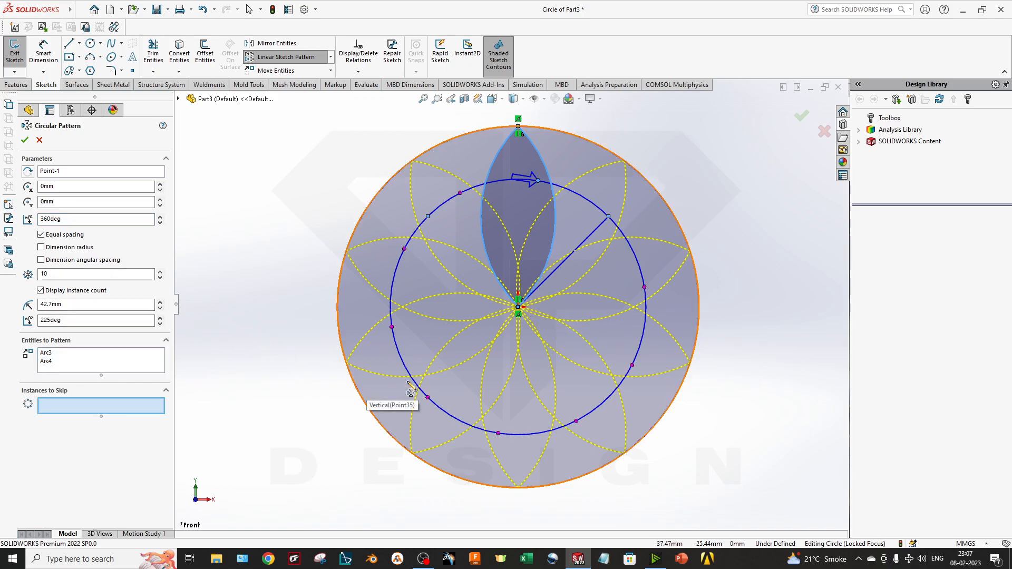
left_click(392, 328)
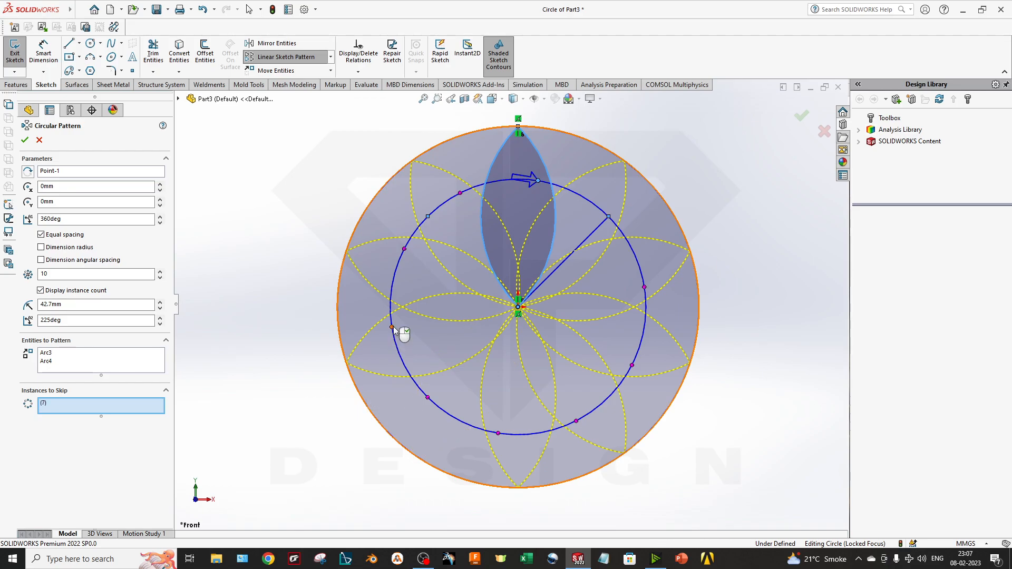
left_click(427, 399)
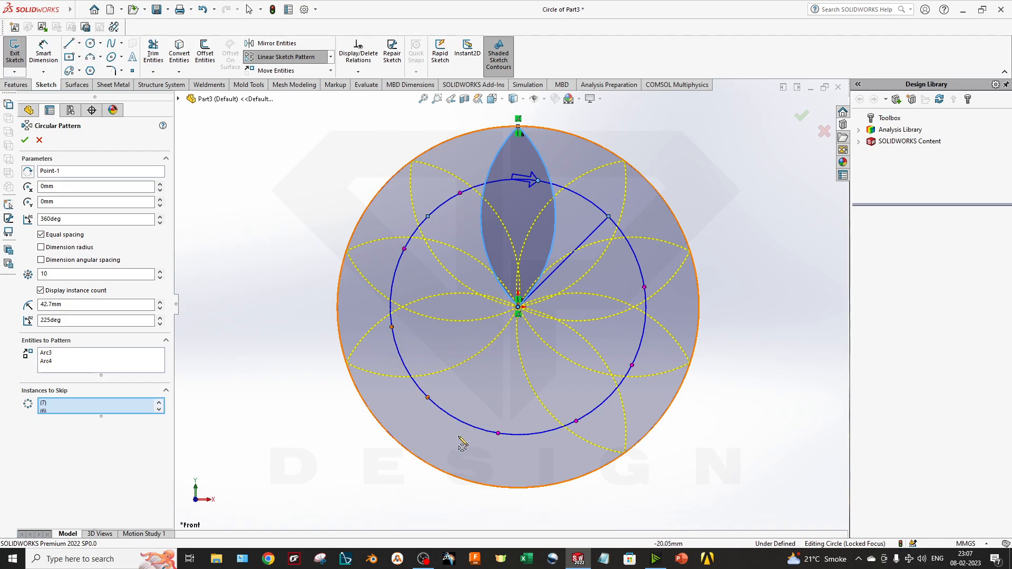
left_click(632, 365)
left_click(25, 141)
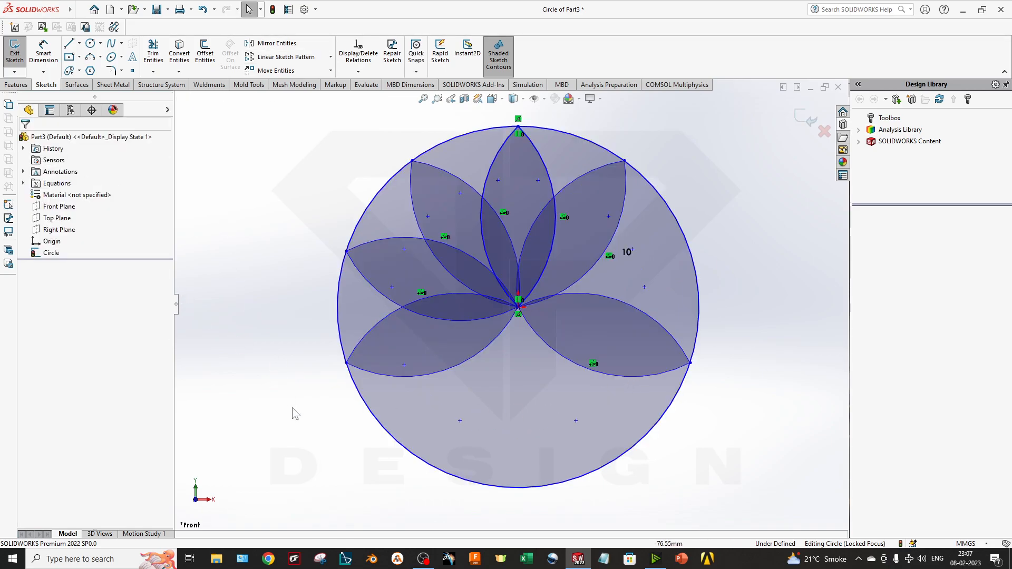
- Delete the circle and all patterned petals from the sketch, including entities with associated references
mouse_move(707, 499)
left_mouse_down()
mouse_move(327, 177)
mouse_move(293, 122)
left_mouse_up()
key("Delete")
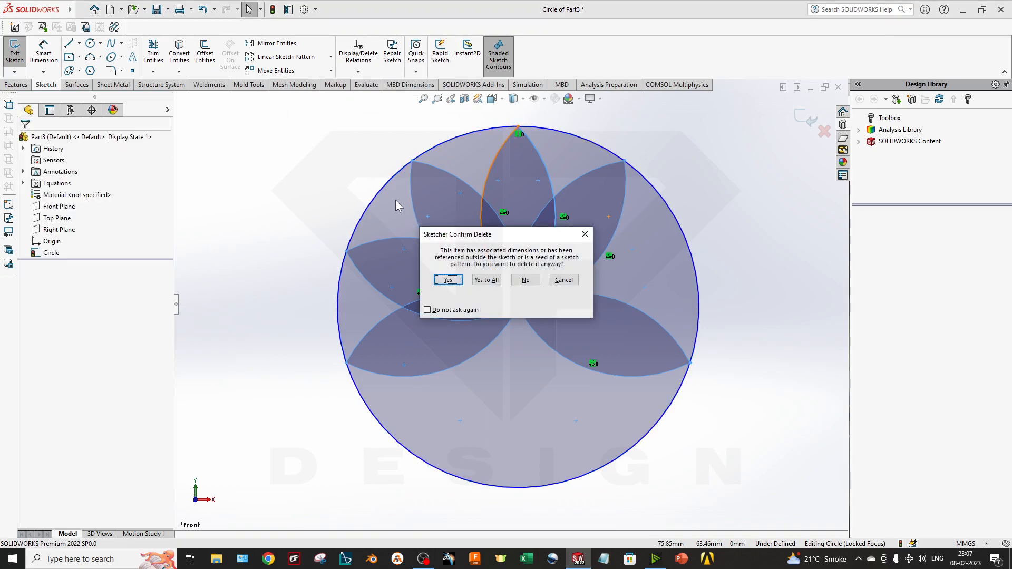
left_click(486, 280)
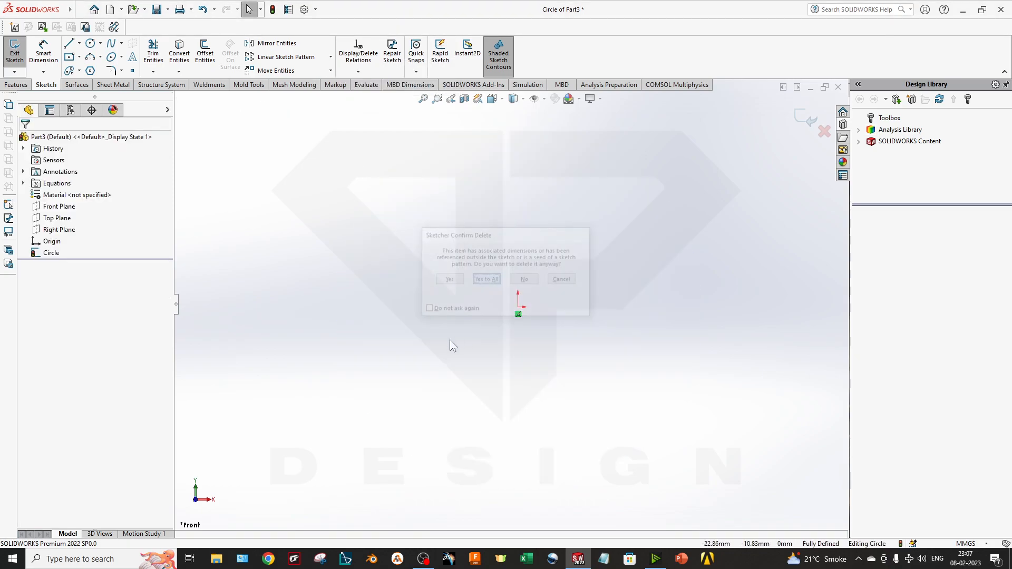
- Sketch a center rectangle, slightly wider than tall, with its centre just below and to the right of the origin
left_click(69, 56)
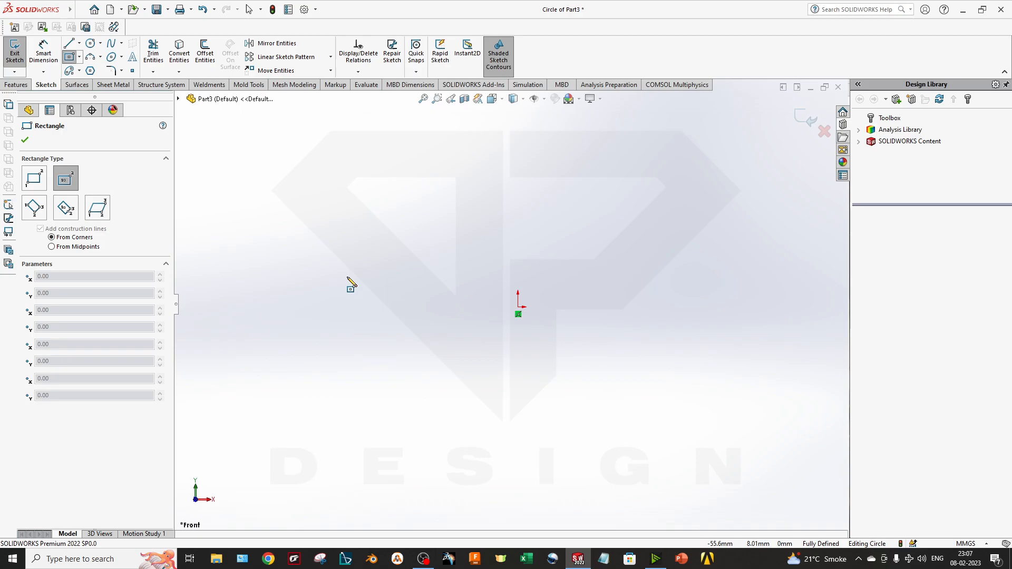
left_click(351, 163)
scroll(468, 348, "up", 4)
left_click(655, 441)
key("Escape")
scroll(486, 396, "up", 3)
scroll(426, 268, "down", 3)
middle_click_drag(553, 361, 624, 451, "ctrl")
left_click(654, 441)
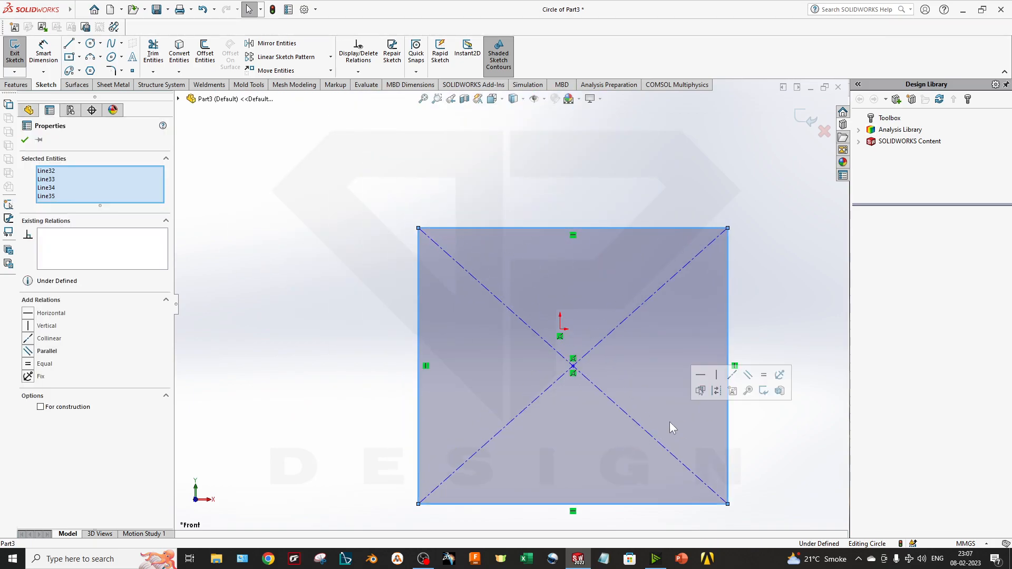
key("Escape")
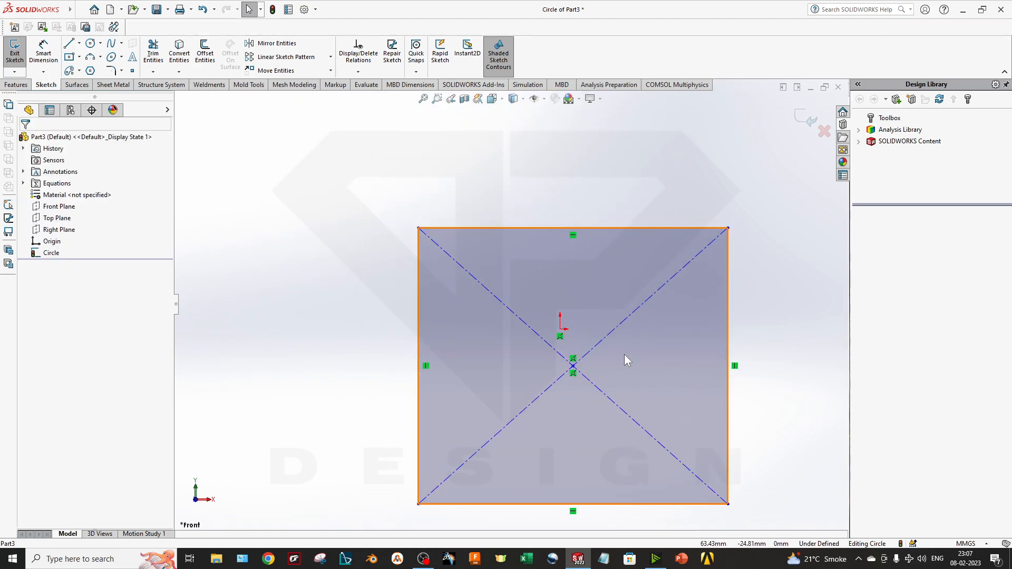
middle_click_drag(625, 355, 608, 309, "ctrl")
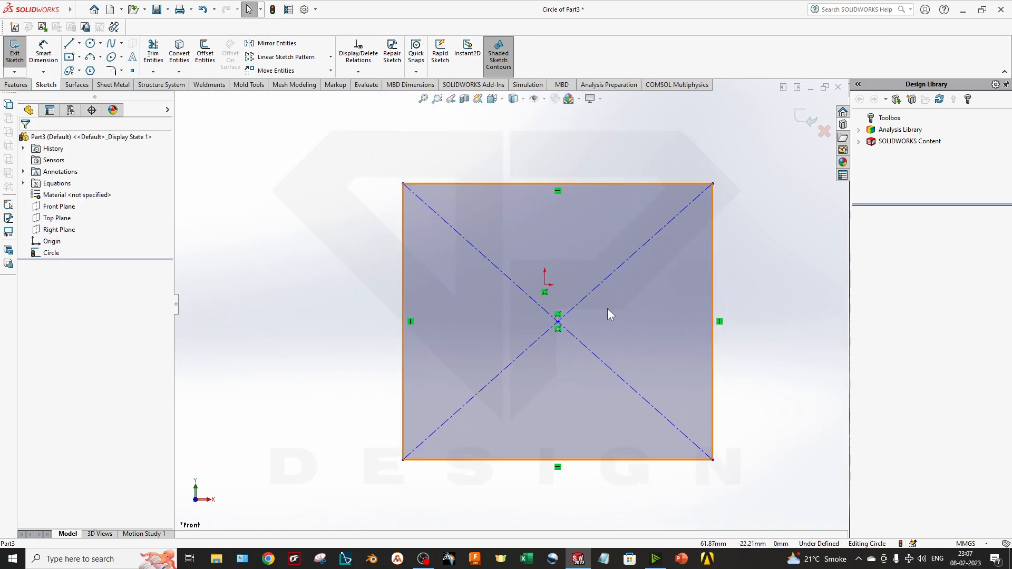
- Turn off shaded sketch contours and delete the rectangle's diagonal construction lines
left_click(501, 59)
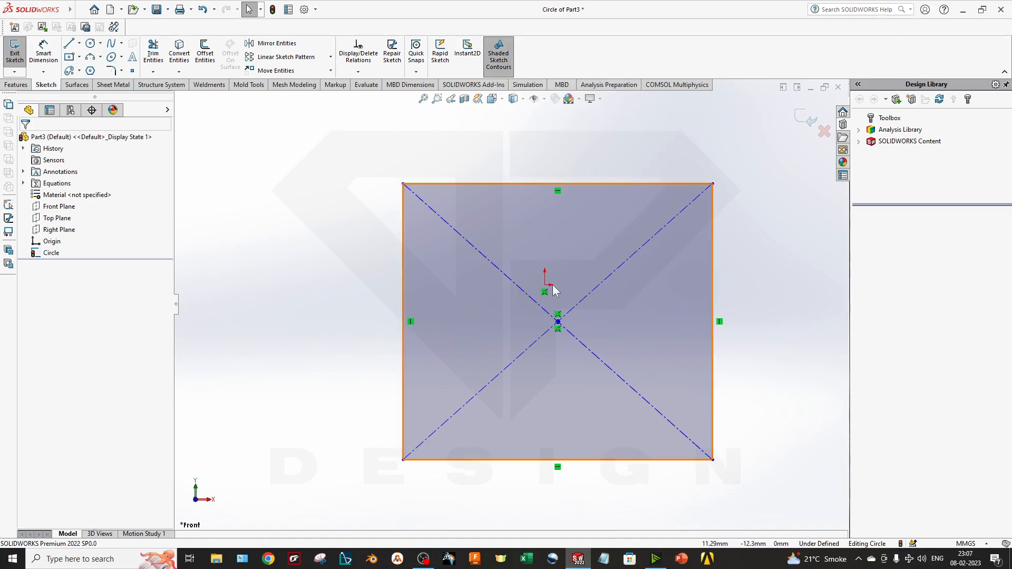
left_click(503, 52)
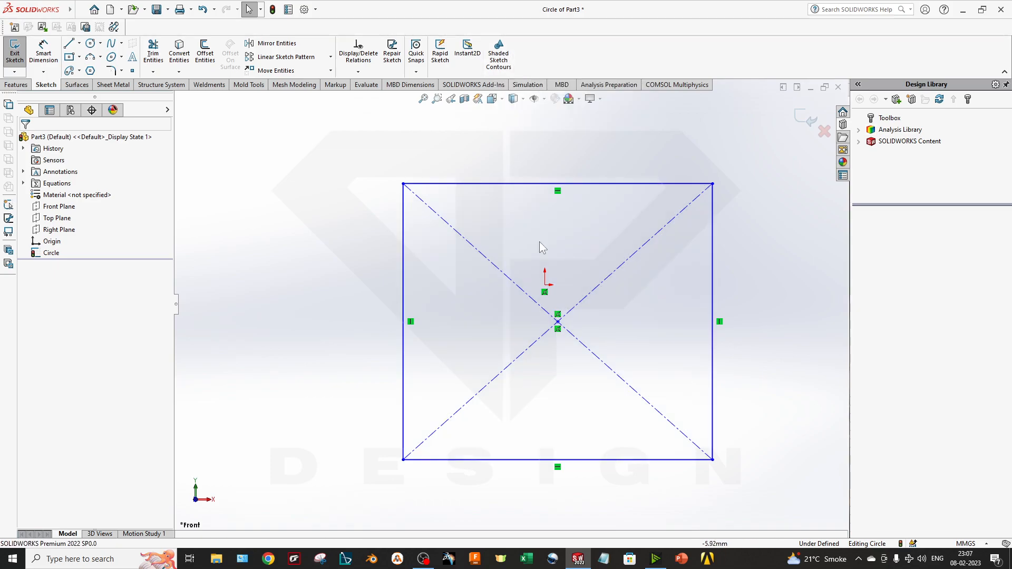
left_click_drag(614, 424, 450, 208)
key("Delete")
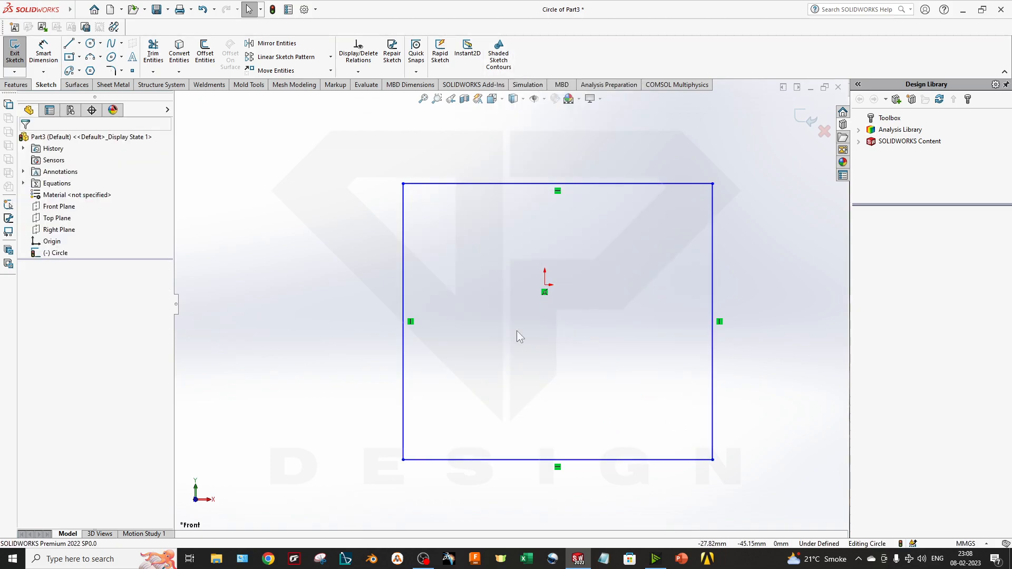
- Sketch a small circle just inside the rectangle's lower-left corner
left_click(90, 43)
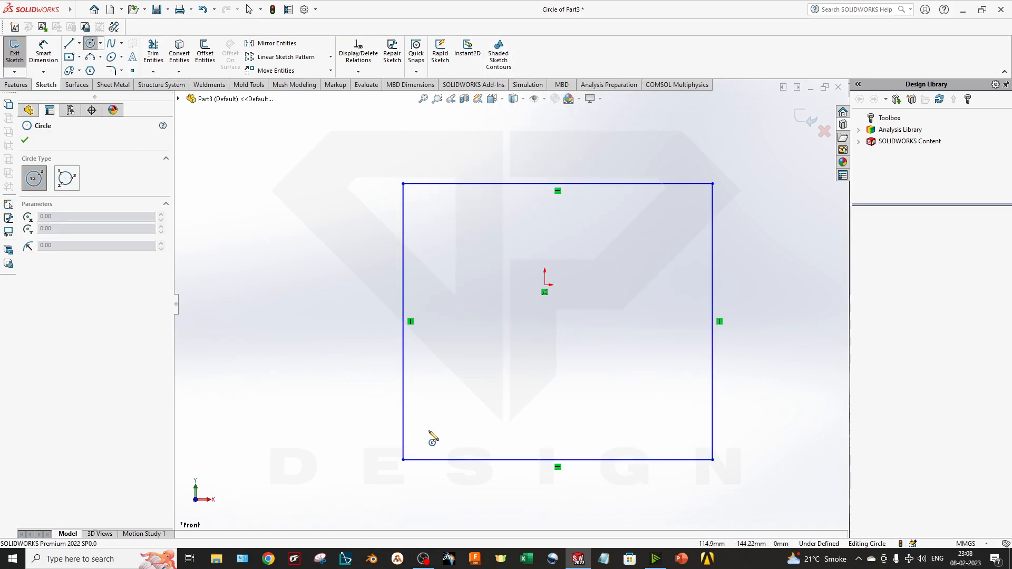
left_click(433, 430)
left_click(439, 446)
key("Escape")
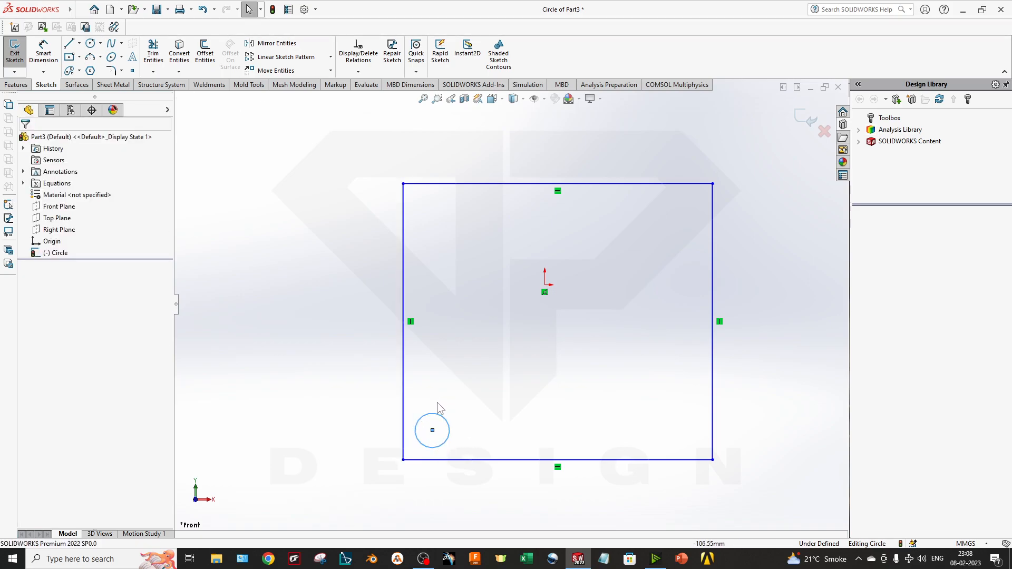
left_click(432, 431)
mouse_move(433, 432)
left_mouse_down()
mouse_move(445, 399)
mouse_move(434, 432)
left_mouse_up()
left_click(444, 480)
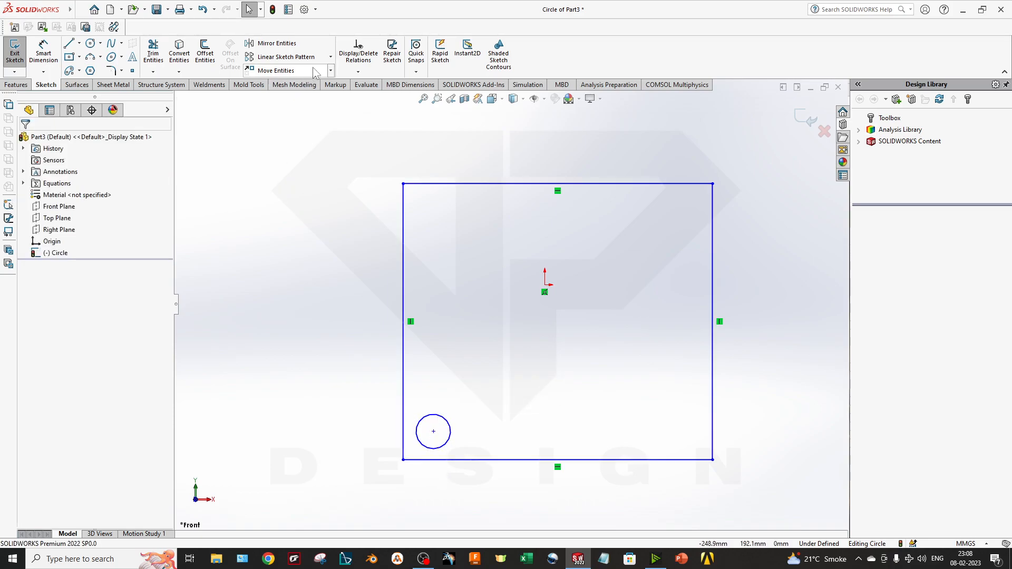
- Start a linear sketch pattern of the small circle along the X-axis and Y-axis
left_click(331, 58)
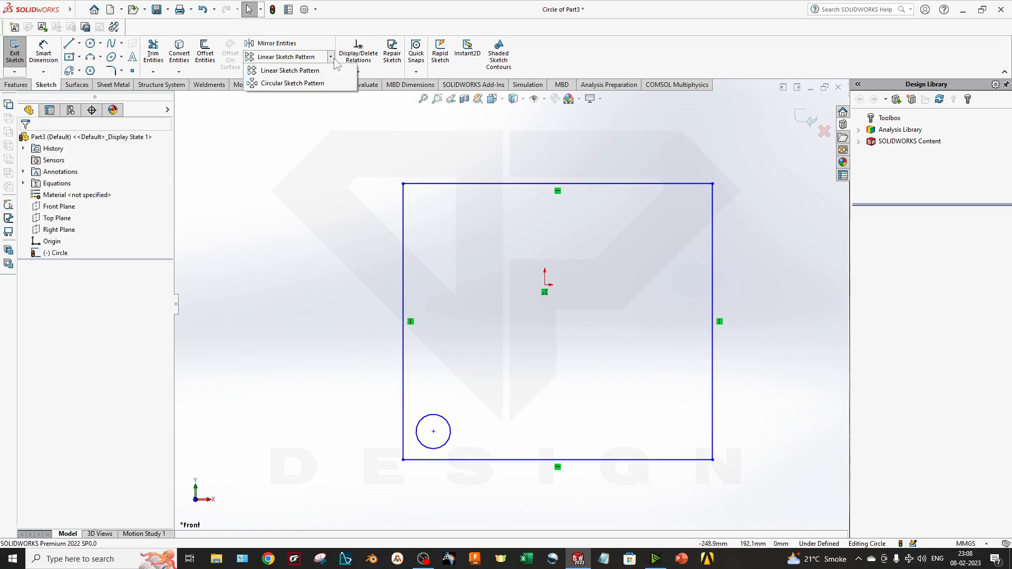
left_click(288, 62)
left_click(69, 176)
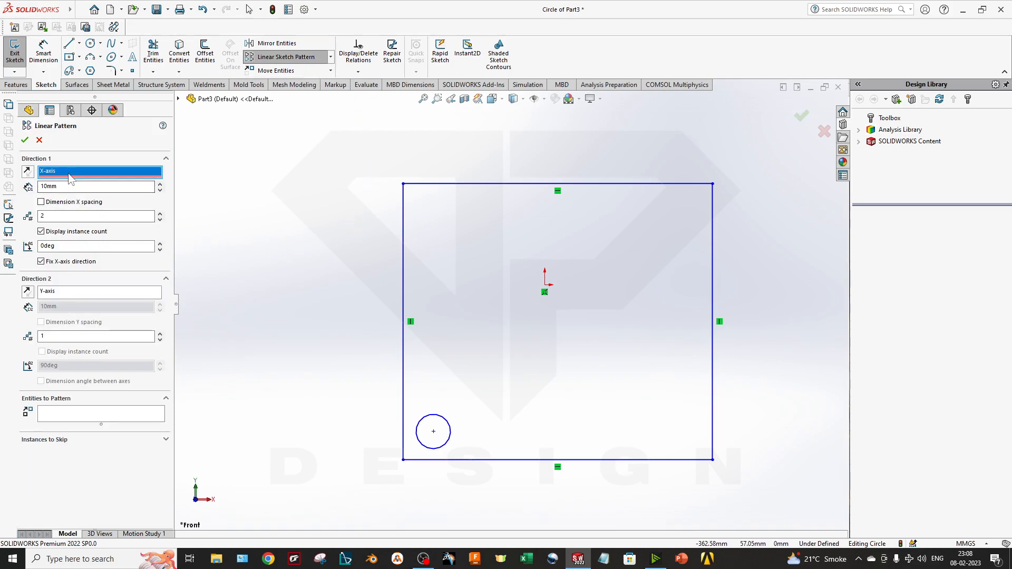
left_click(90, 293)
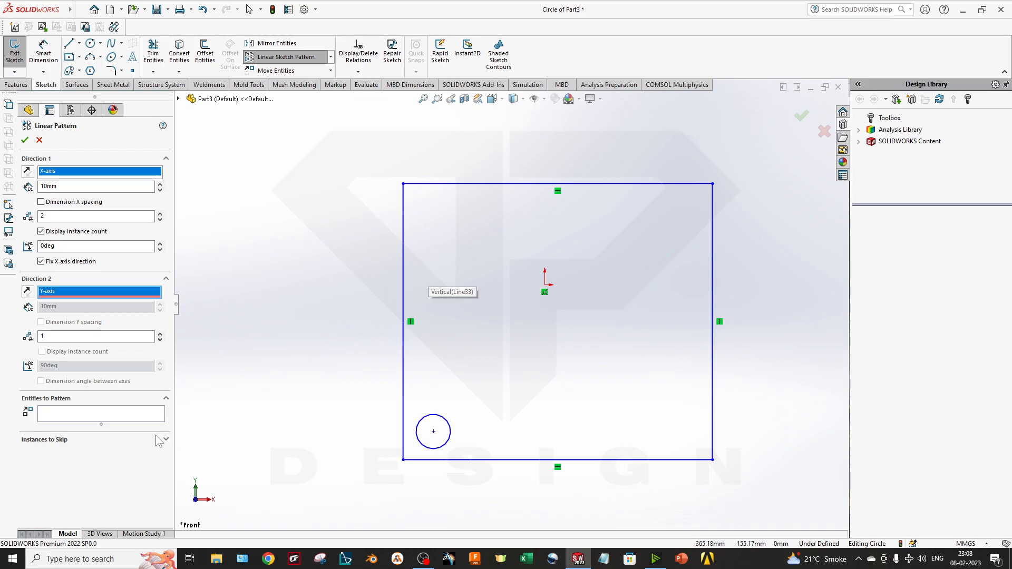
left_click(96, 413)
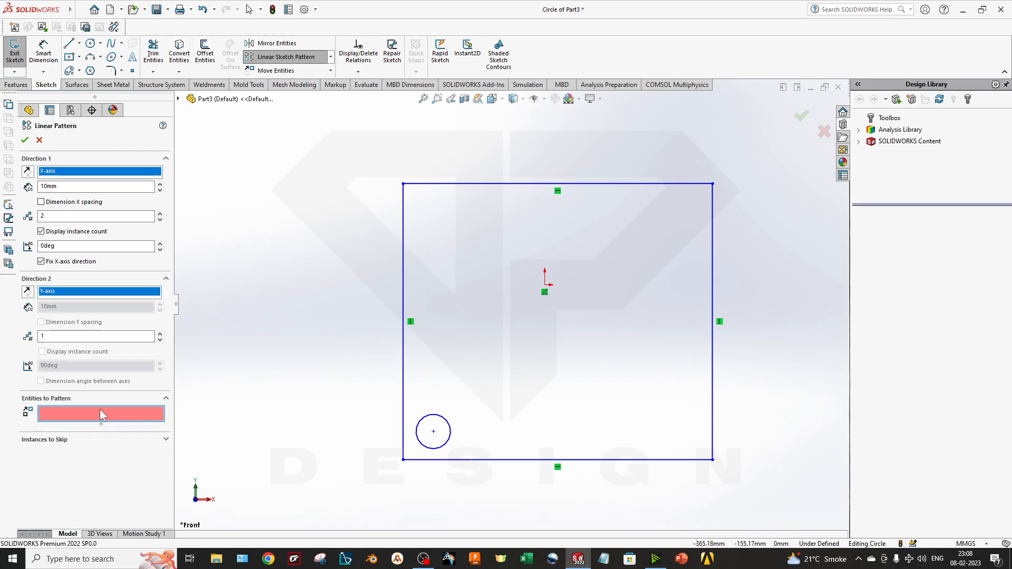
left_click(434, 416)
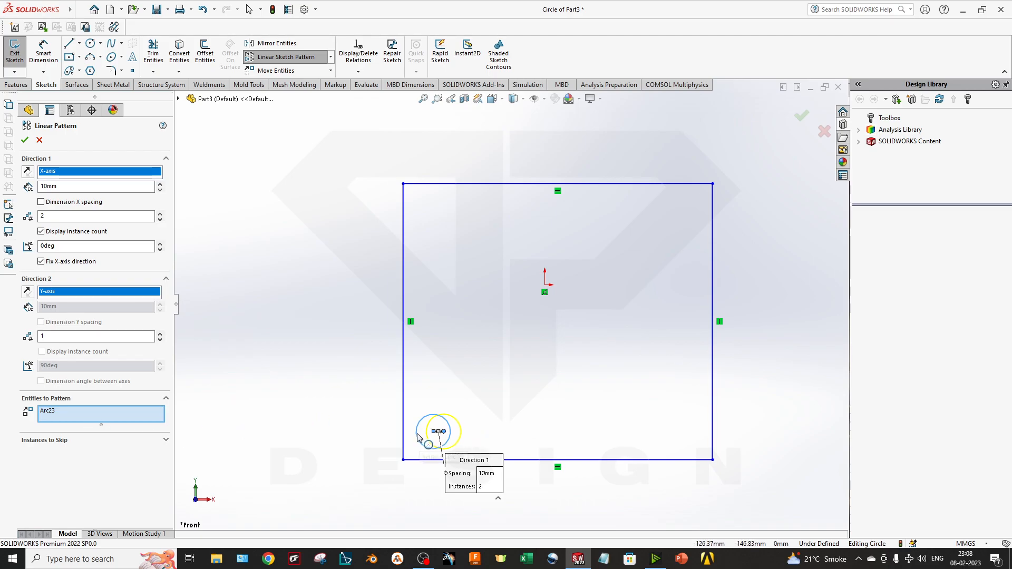
- Set the pattern's X-axis direction to 7 instances with 40 mm spacing
left_click(159, 214)
left_click(159, 213)
left_click(160, 214)
left_click(159, 214)
left_click(160, 213)
double_click(100, 187)
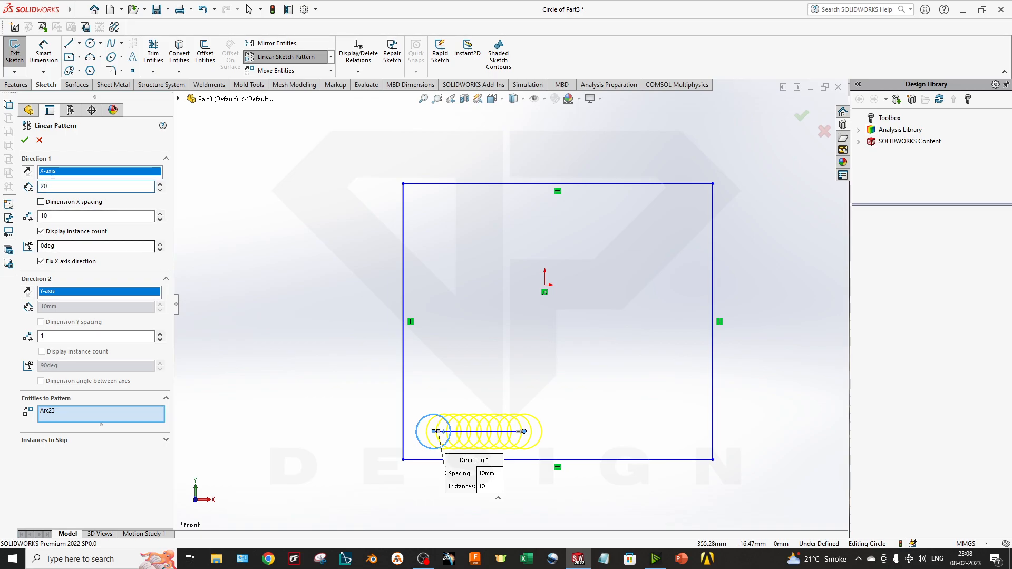
key("Return")
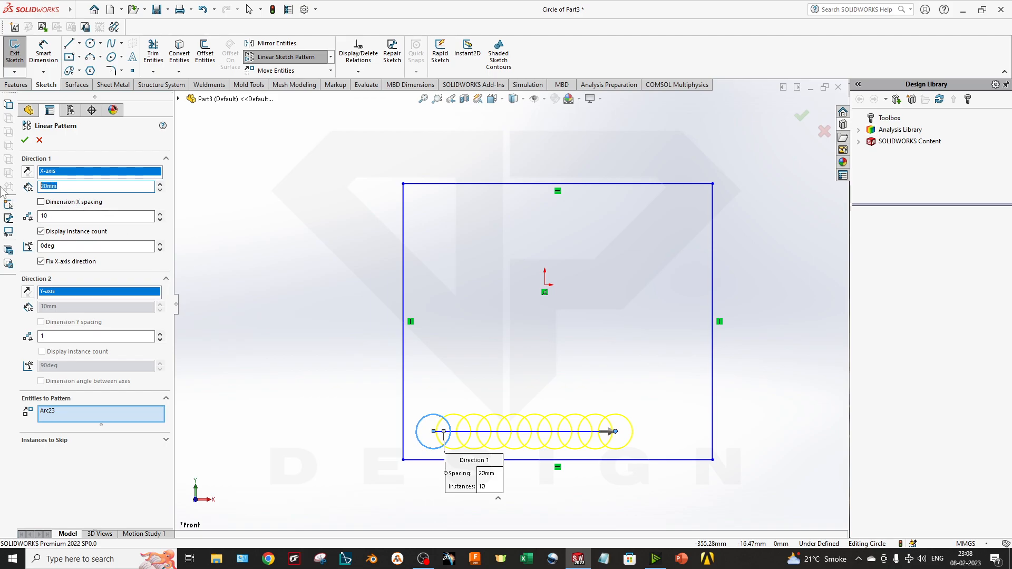
left_click(160, 184)
left_click(159, 184)
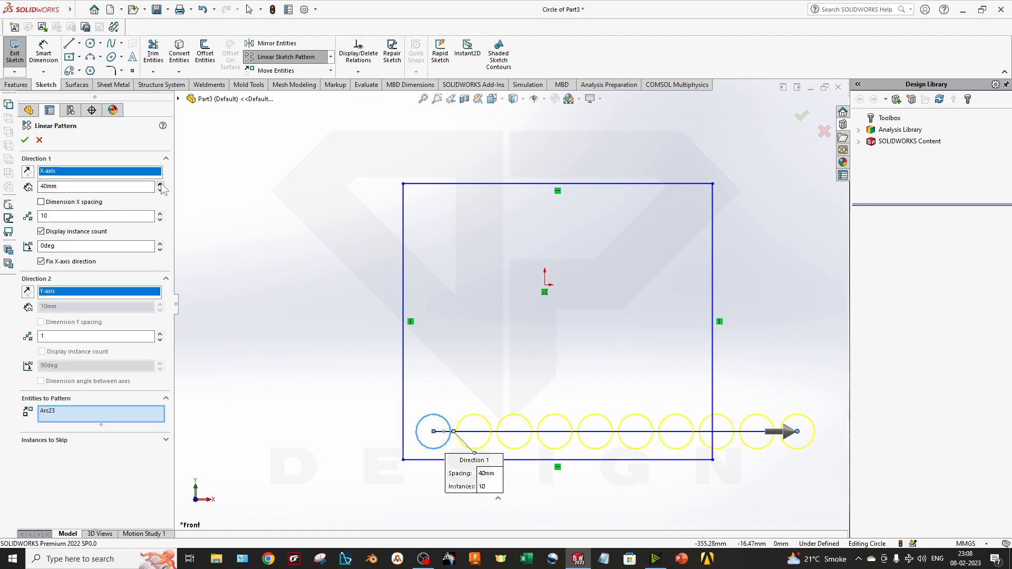
left_click(159, 219)
left_click(160, 220)
left_click(159, 220)
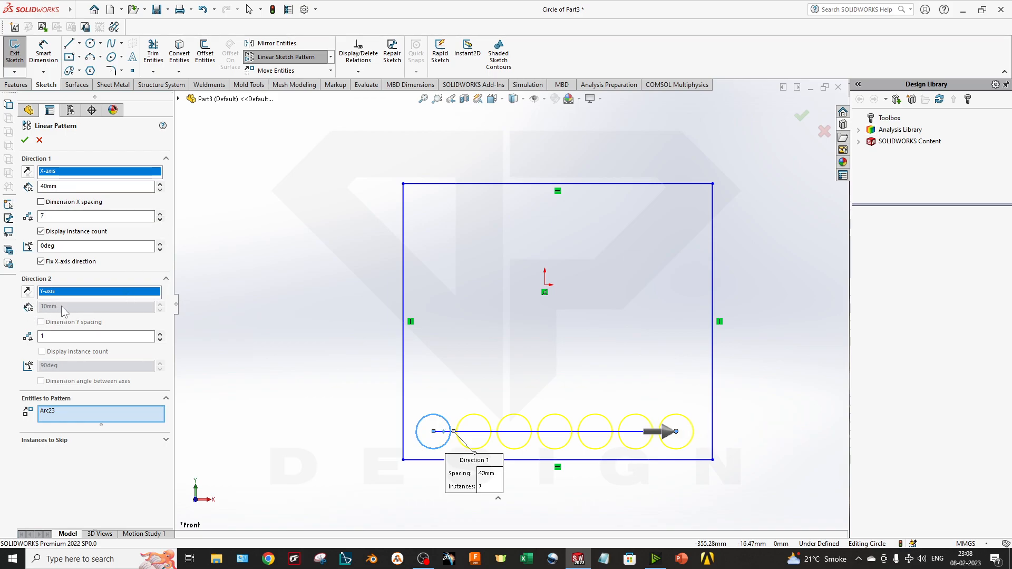
- Set the pattern's Y-axis direction to 6 instances with 40 mm spacing
left_click(160, 335)
key("Return")
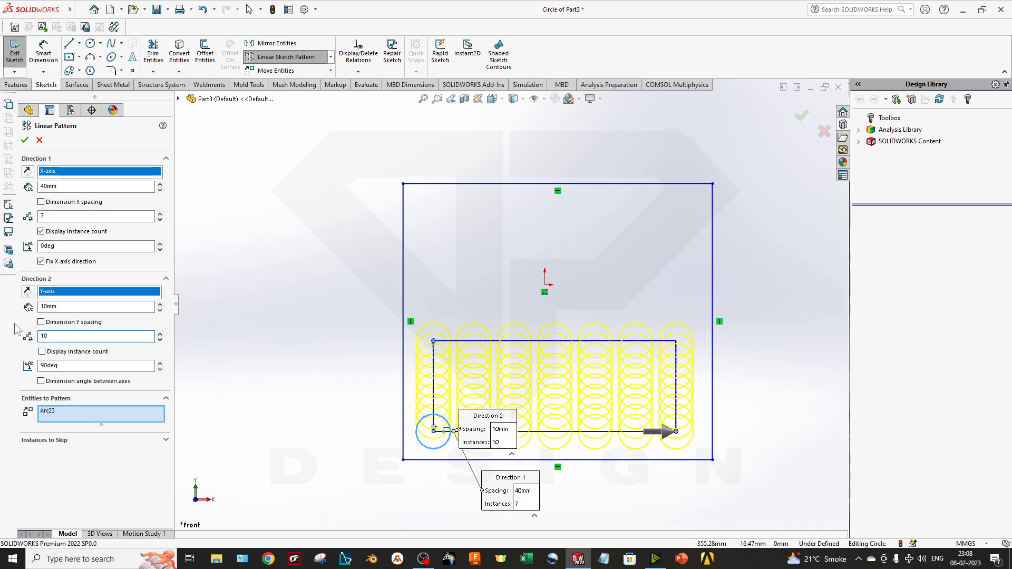
left_click(160, 303)
left_click(160, 304)
left_click(160, 304)
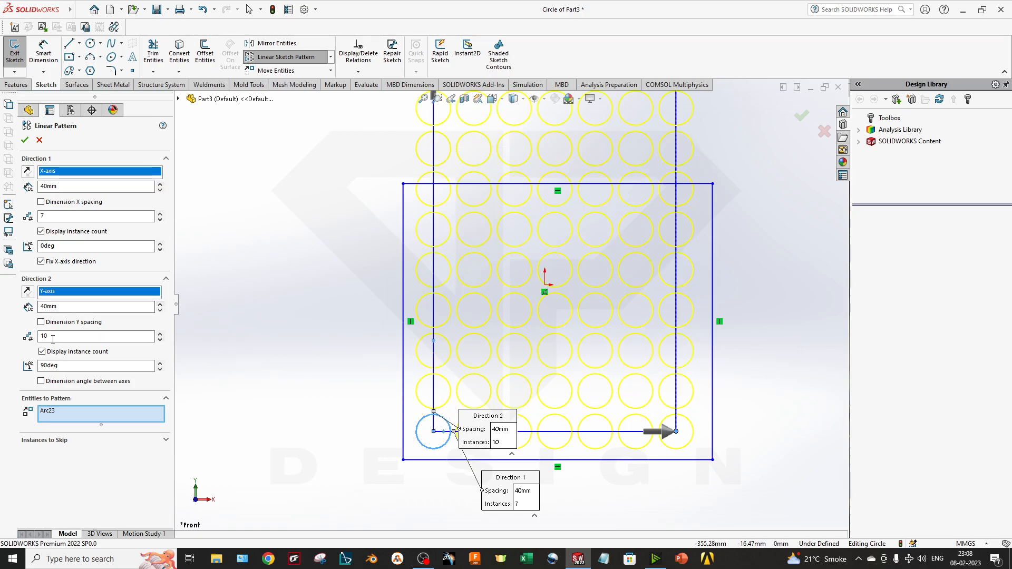
left_click(160, 340)
left_click(160, 340)
left_click(160, 340)
left_click(160, 341)
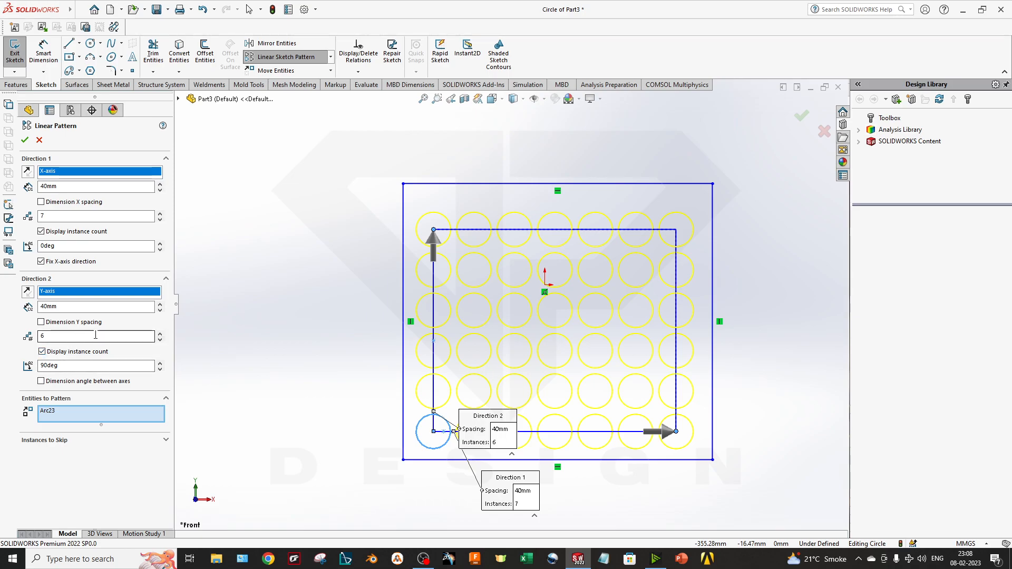
- Skip instances (5,4), (3,3), (2,5), (5,6), (6,5) and (6,2) in the linear circle pattern and accept it
left_click(66, 441)
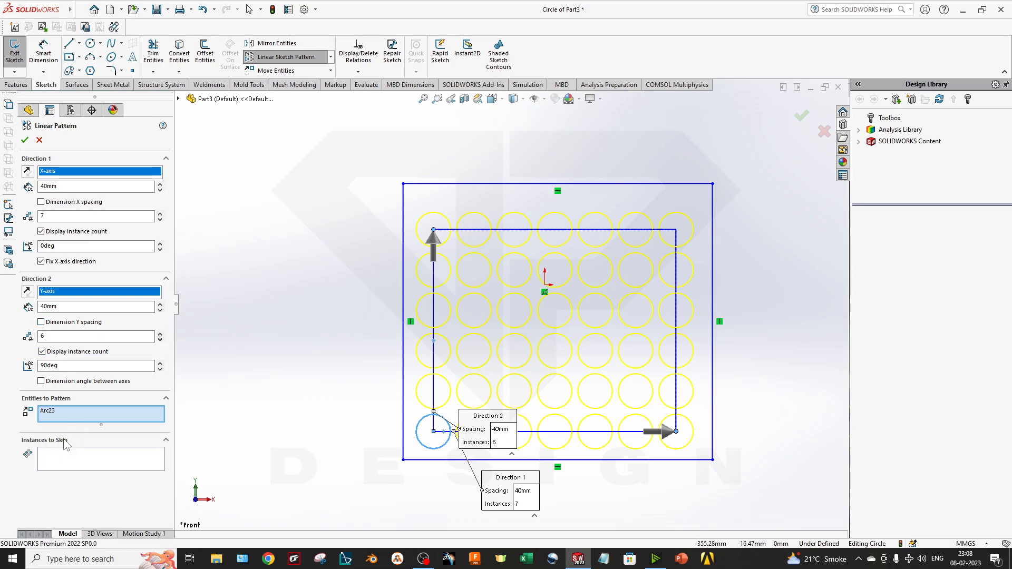
left_click(73, 455)
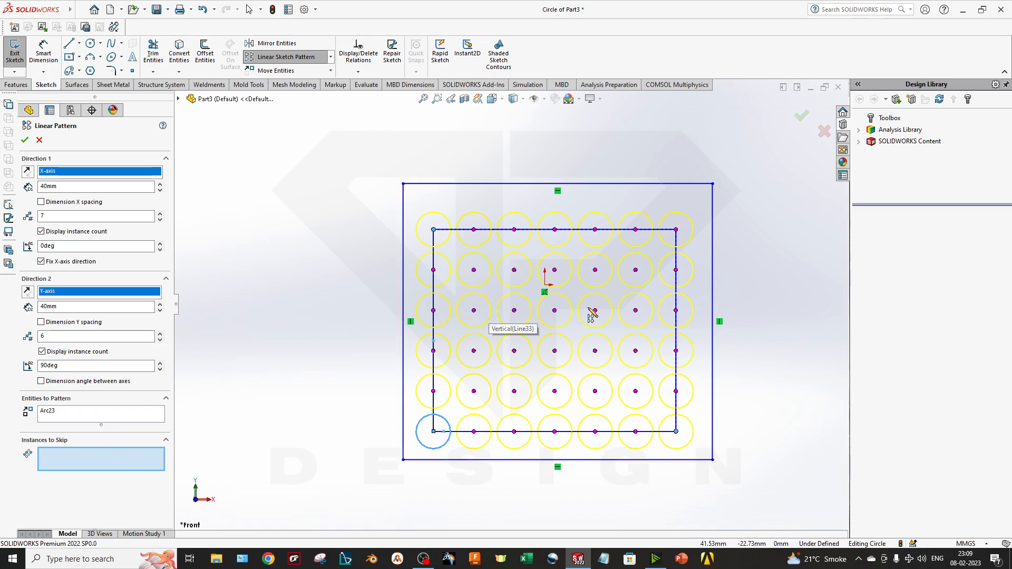
scroll(596, 316, "down", 4)
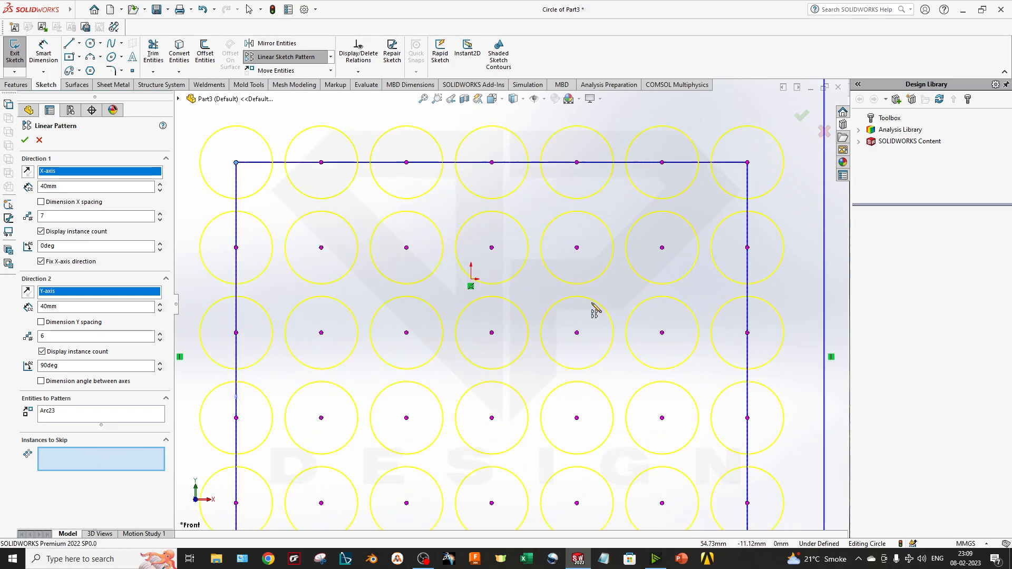
left_click(577, 333)
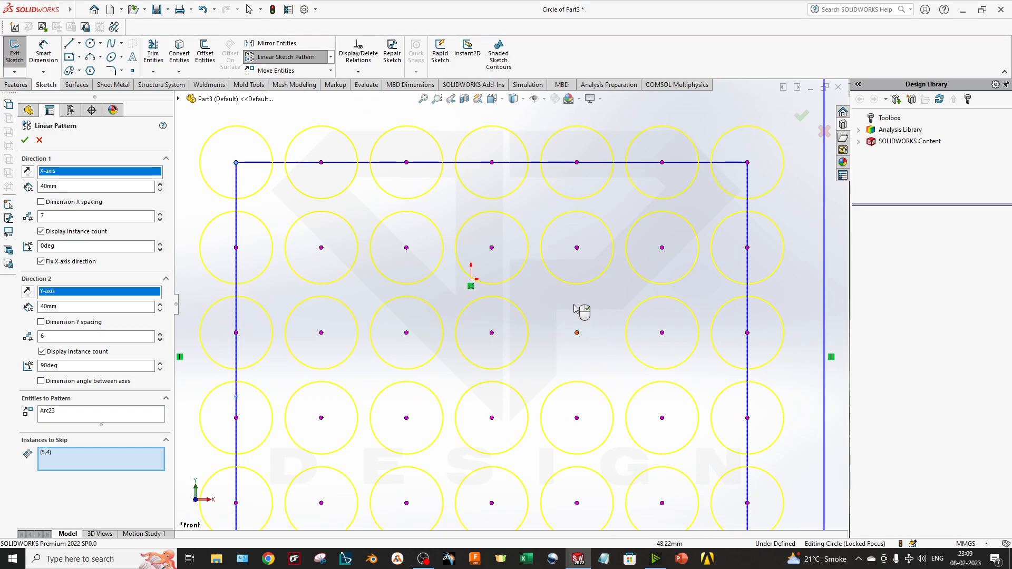
left_click(406, 418)
left_click(321, 249)
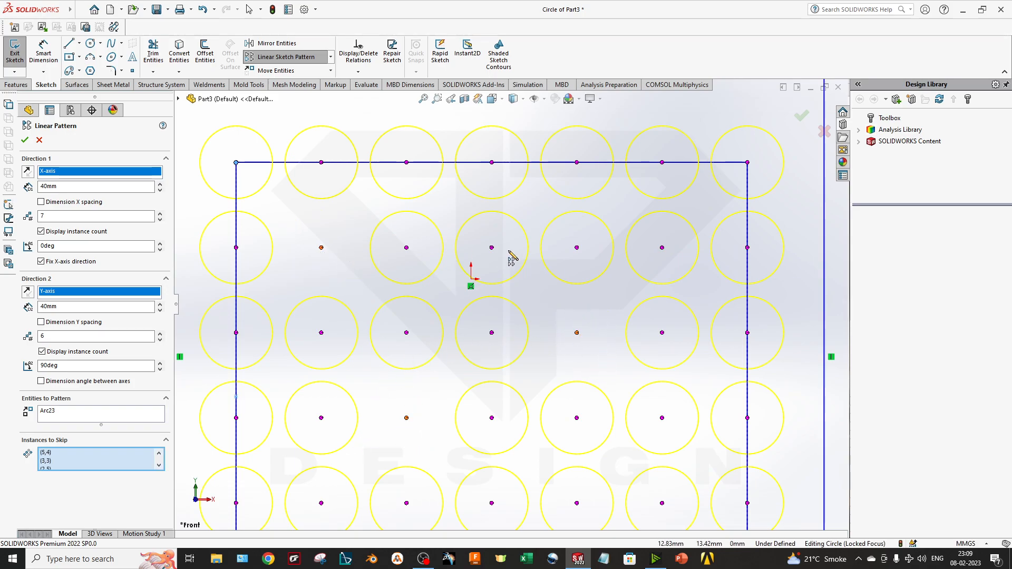
left_click(577, 163)
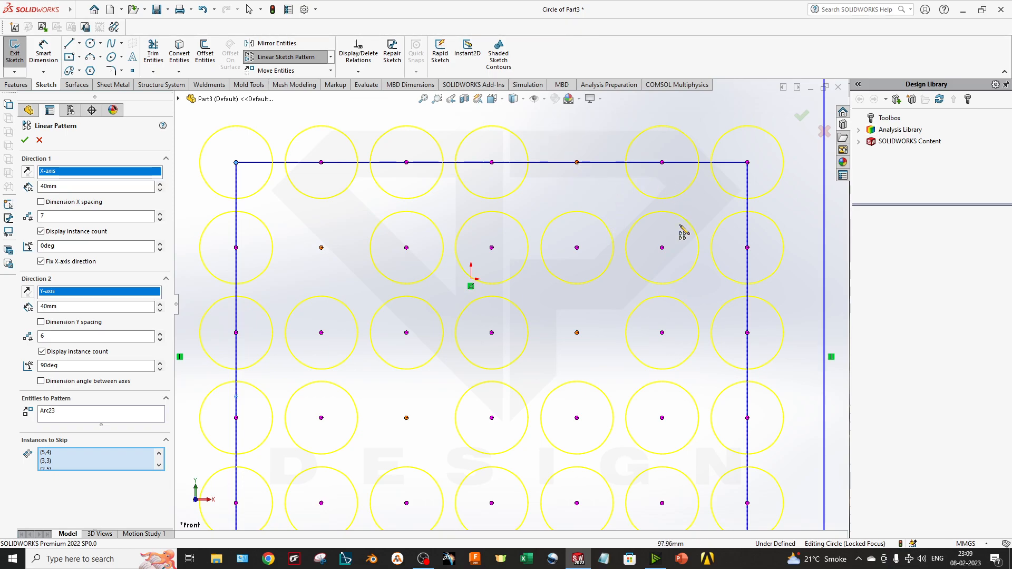
left_click(662, 248)
key("f")
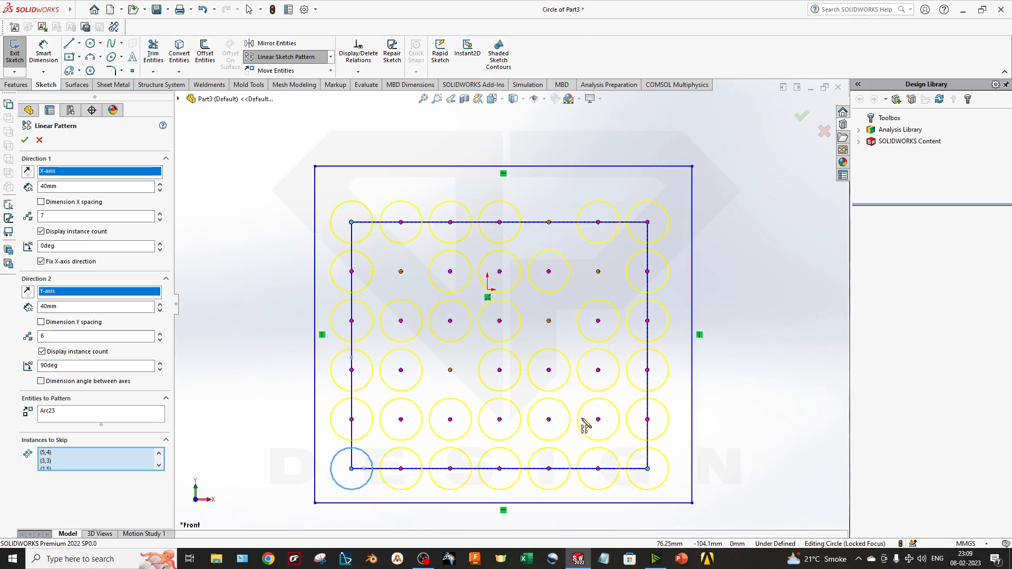
left_click(599, 421)
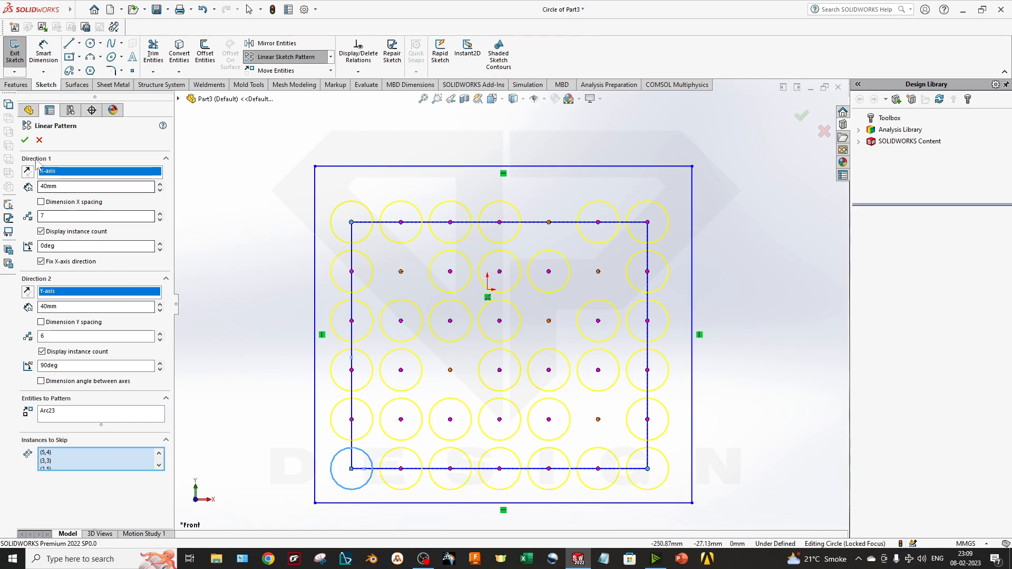
left_click(24, 140)
- Enlarge the outer rectangle by pulling its upper-left corner slightly outward, leaving the patterned circles in place
scroll(491, 324, "up", 2)
scroll(506, 327, "down", 3)
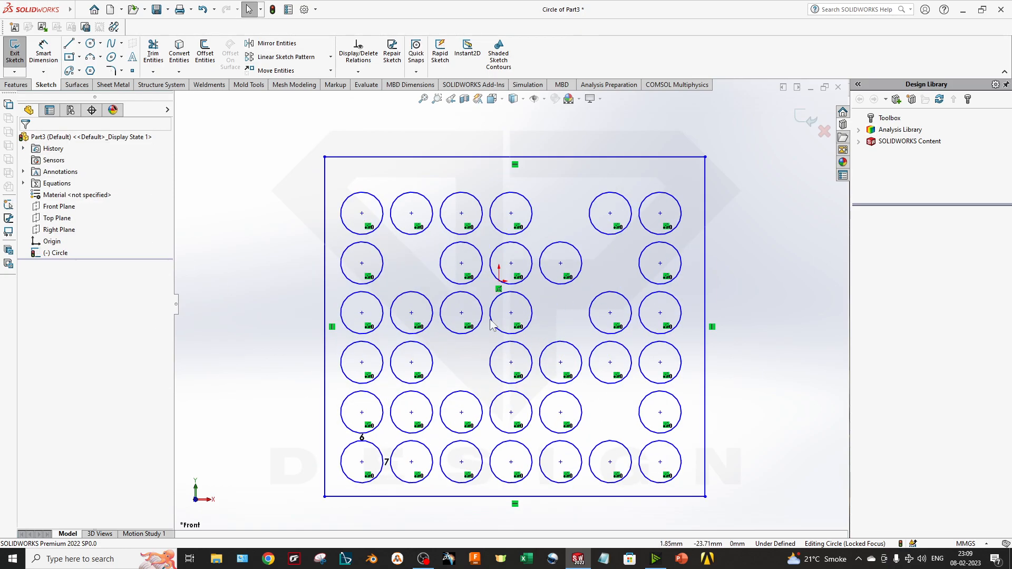
scroll(547, 346, "up", 3)
scroll(547, 345, "down", 1)
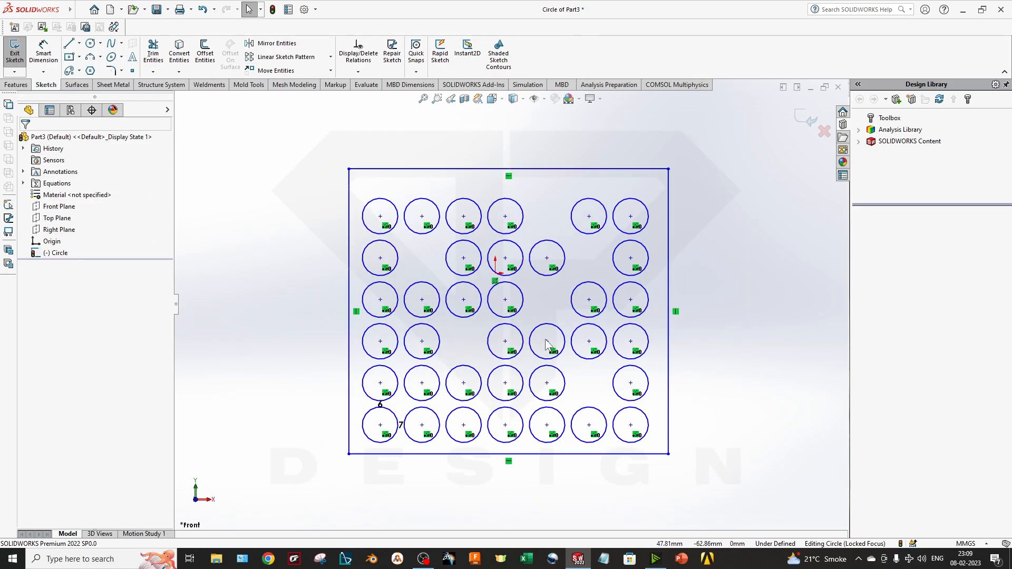
scroll(647, 470, "down", 2)
scroll(595, 386, "up", 3)
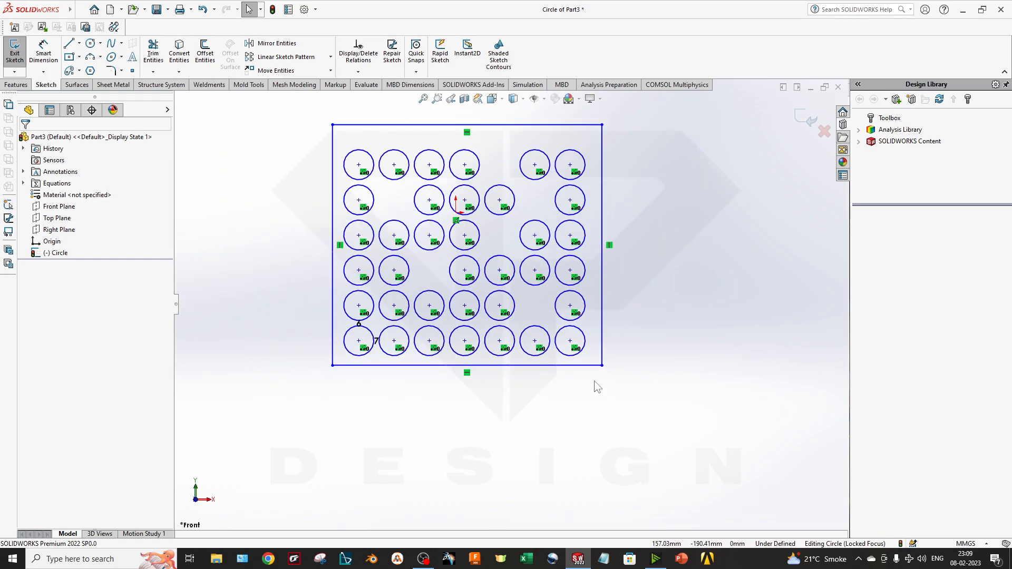
mouse_move(669, 423)
left_mouse_down()
mouse_move(225, 226)
mouse_move(271, 118)
left_mouse_up()
left_click_drag(648, 410, 262, 94)
mouse_move(333, 125)
left_mouse_down()
mouse_move(566, 392)
mouse_move(355, 305)
mouse_move(308, 106)
left_mouse_up()
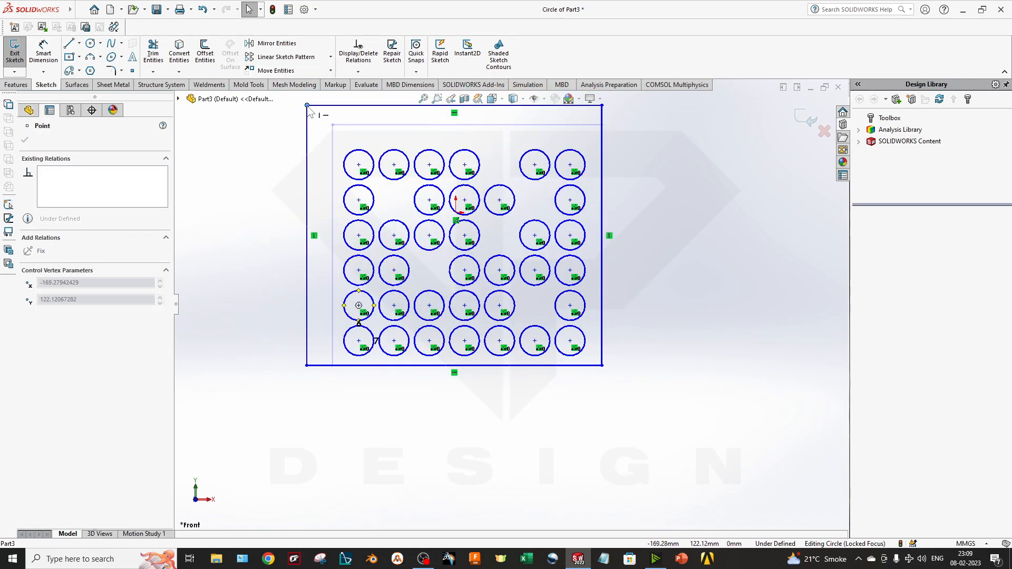
key("Escape")
- Move the rectangle and all the circles by an X/Y offset of 190 mm in X and 150 mm in Y, keeping relations
left_click(288, 71)
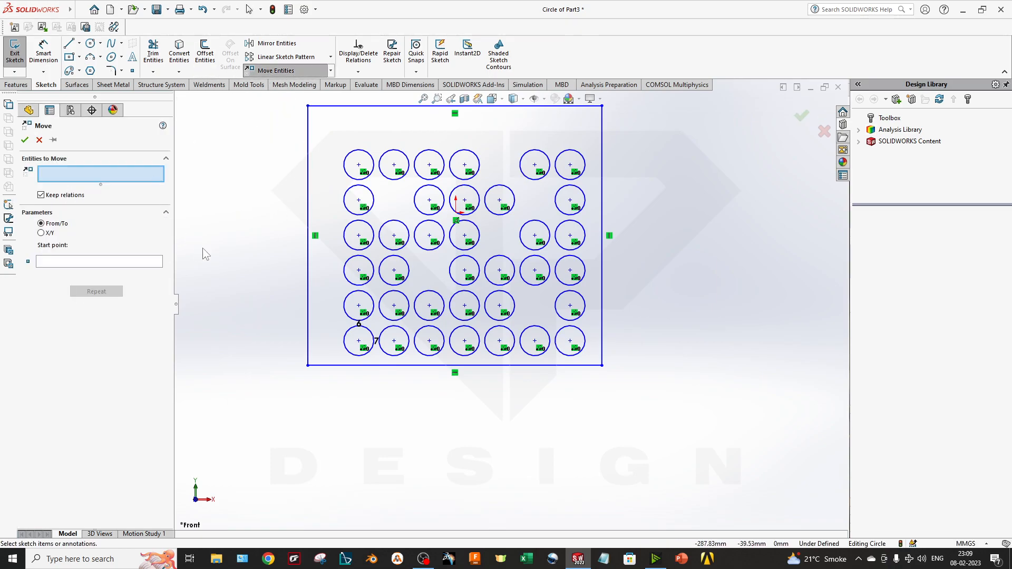
scroll(377, 428, "up", 2)
left_click_drag(637, 376, 238, 109)
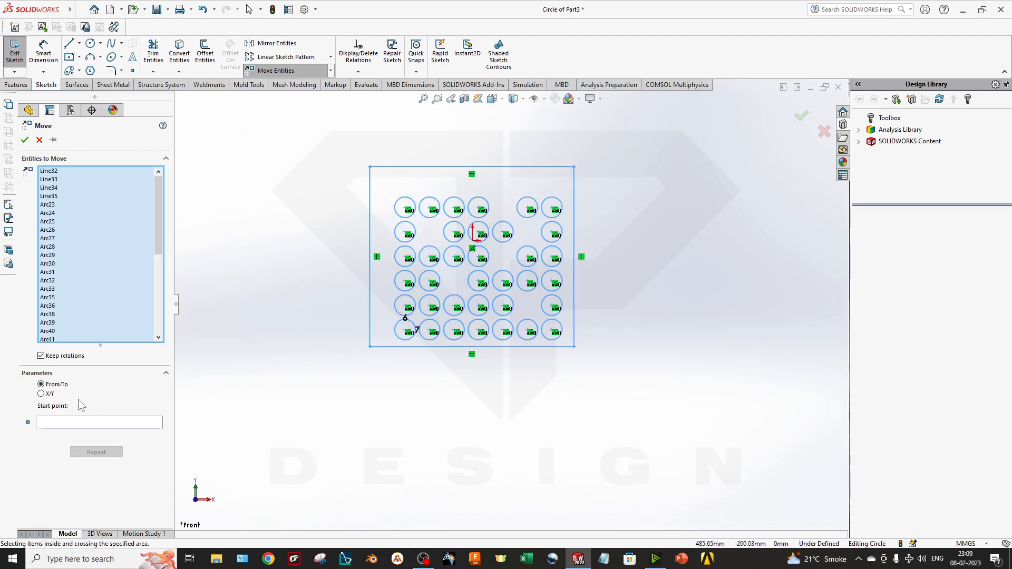
left_click(44, 394)
left_click(159, 406)
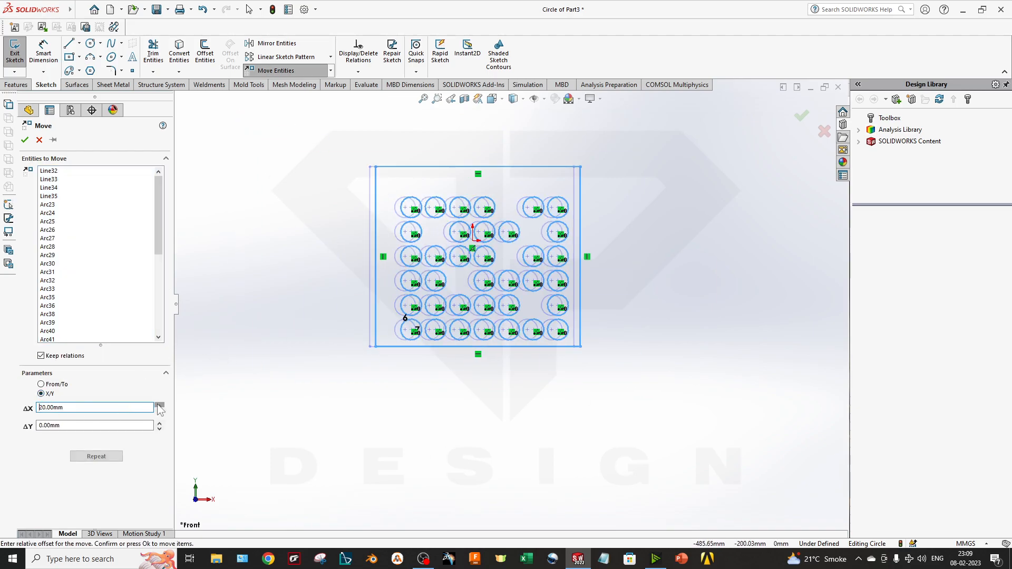
left_click_drag(159, 407, 160, 423)
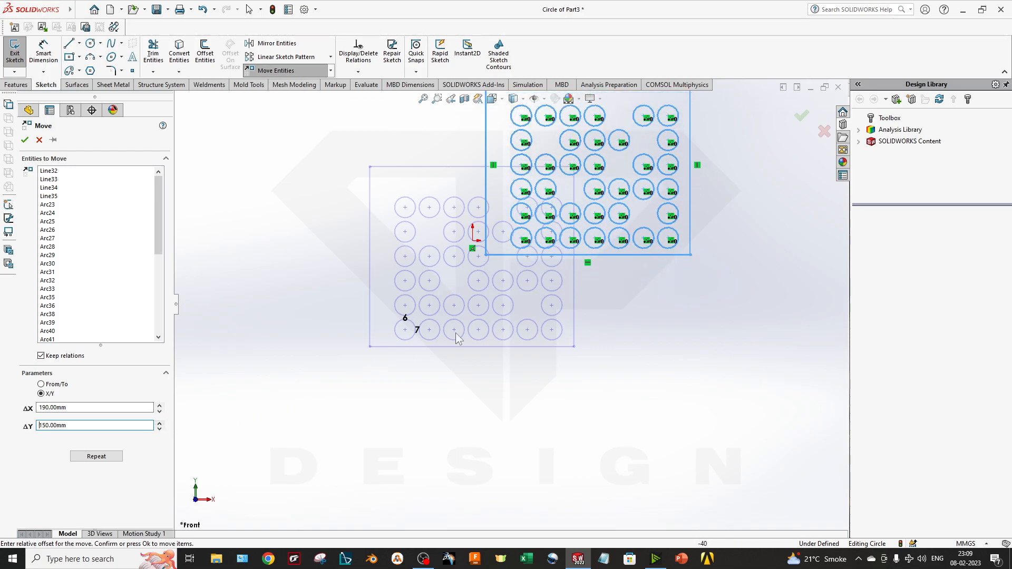
scroll(511, 347, "up", 2)
scroll(554, 262, "down", 4)
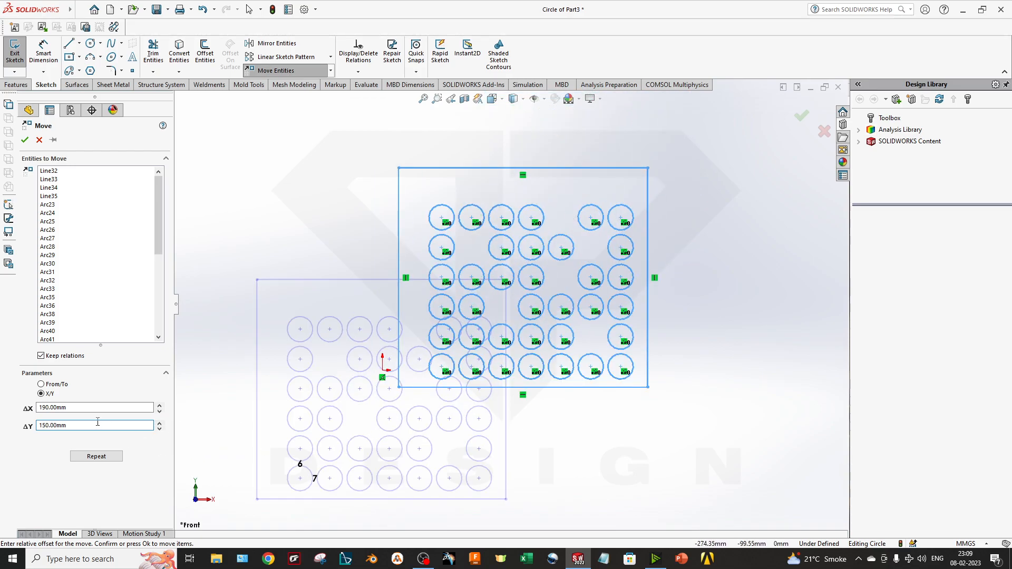
left_click(25, 140)
- Exit the circle pattern sketch and set the view to Front
scroll(576, 343, "up", 1)
scroll(553, 332, "down", 2)
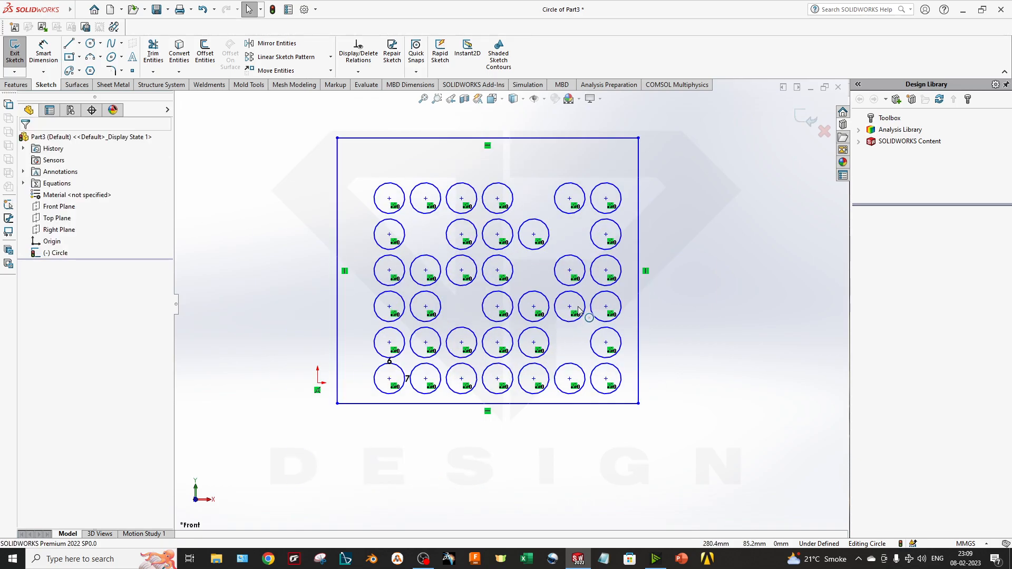
scroll(578, 310, "down", 1)
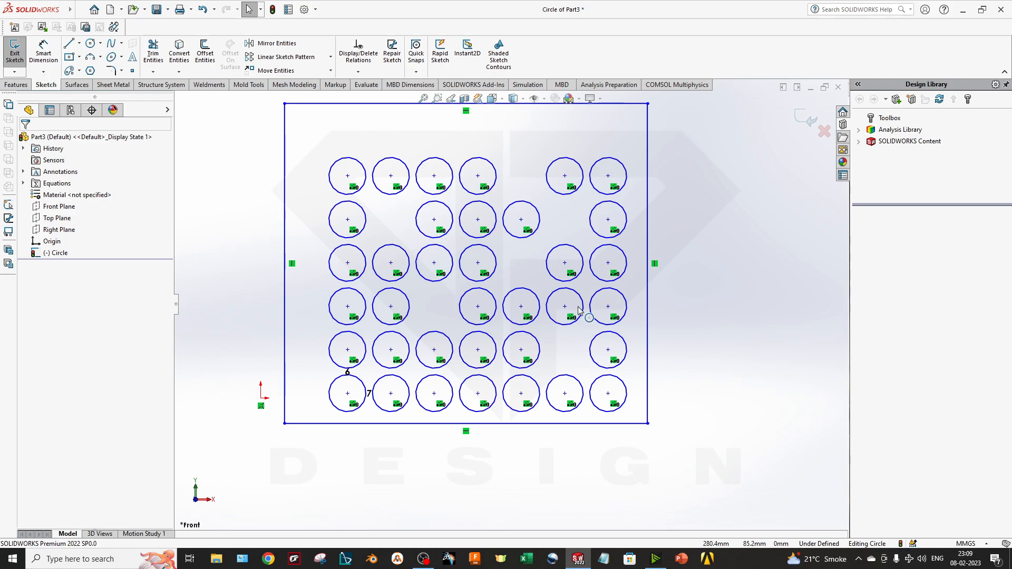
scroll(579, 310, "up", 1)
scroll(519, 231, "down", 1)
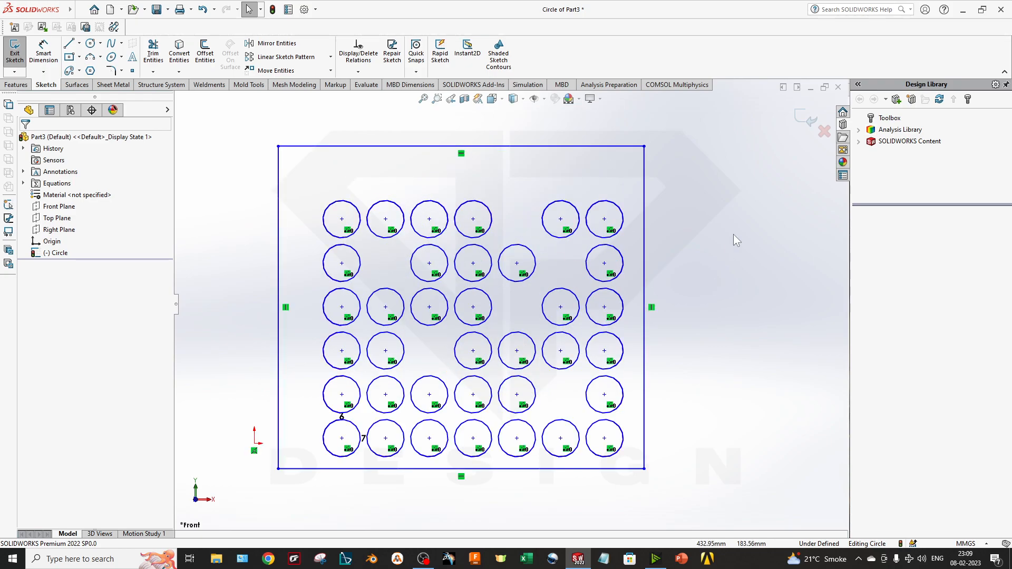
left_click(803, 122)
mouse_move(662, 377)
middle_mouse_down()
mouse_move(699, 363)
mouse_move(601, 396)
mouse_move(599, 418)
middle_mouse_up()
key("space")
left_click(372, 399)
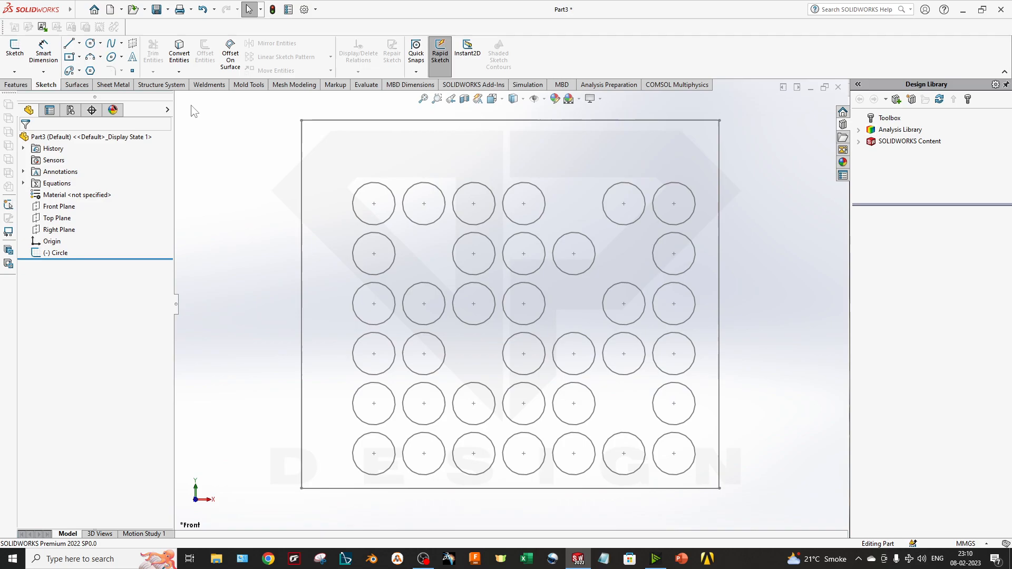
- Close the Part3 document
left_click(179, 72)
scroll(529, 389, "up", 3)
scroll(534, 357, "down", 2)
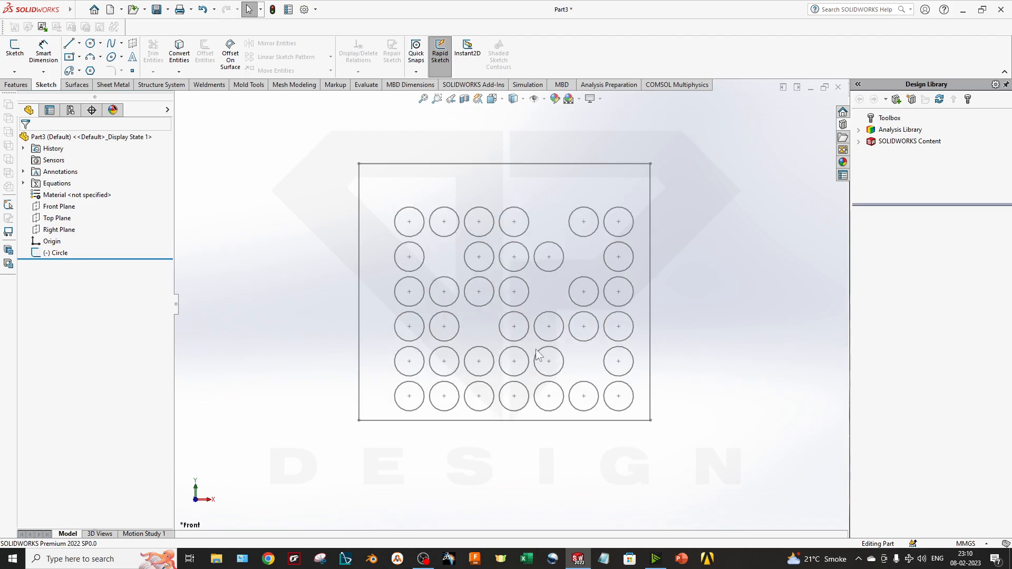
left_click(838, 87)
left_click(491, 301)
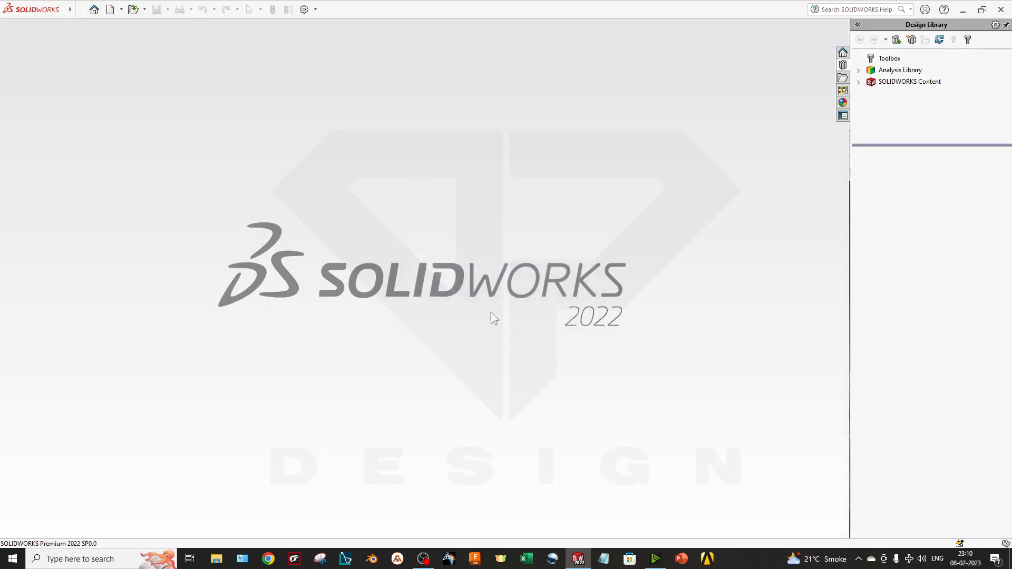
- Create a new part and start a sketch on the Front Plane
left_click(110, 9)
double_click(268, 242)
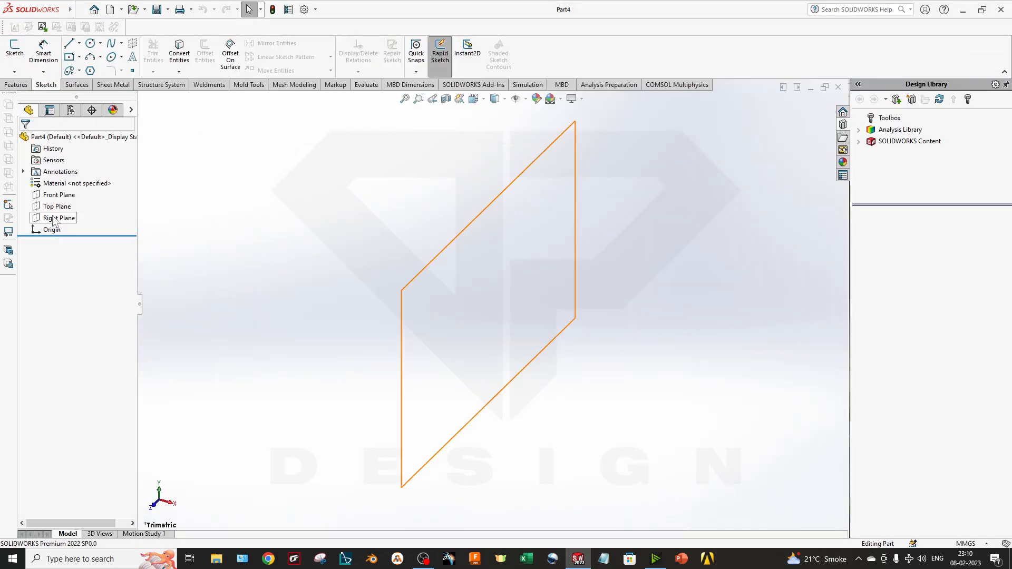
right_click(52, 196)
left_click(57, 180)
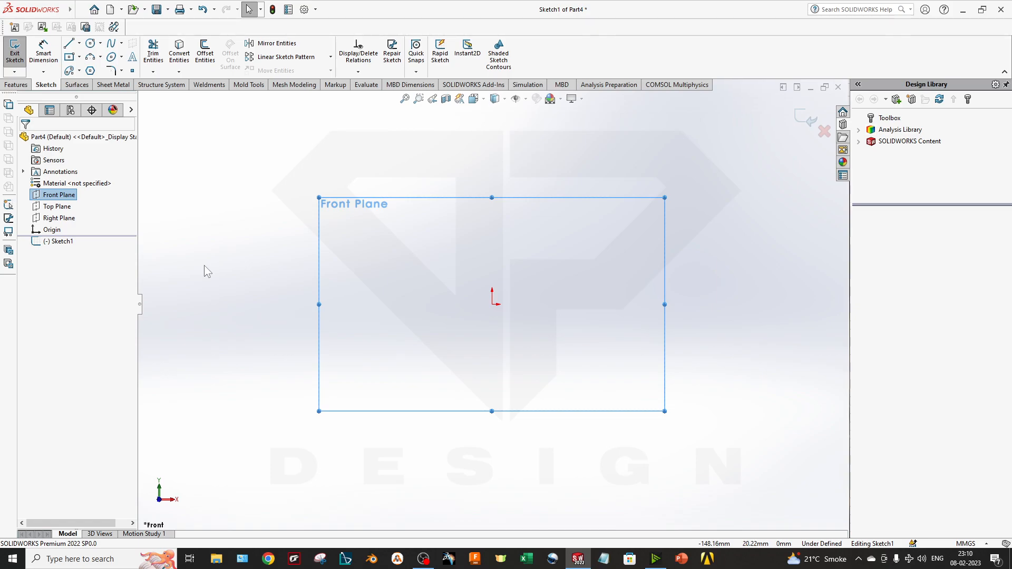
left_click(15, 86)
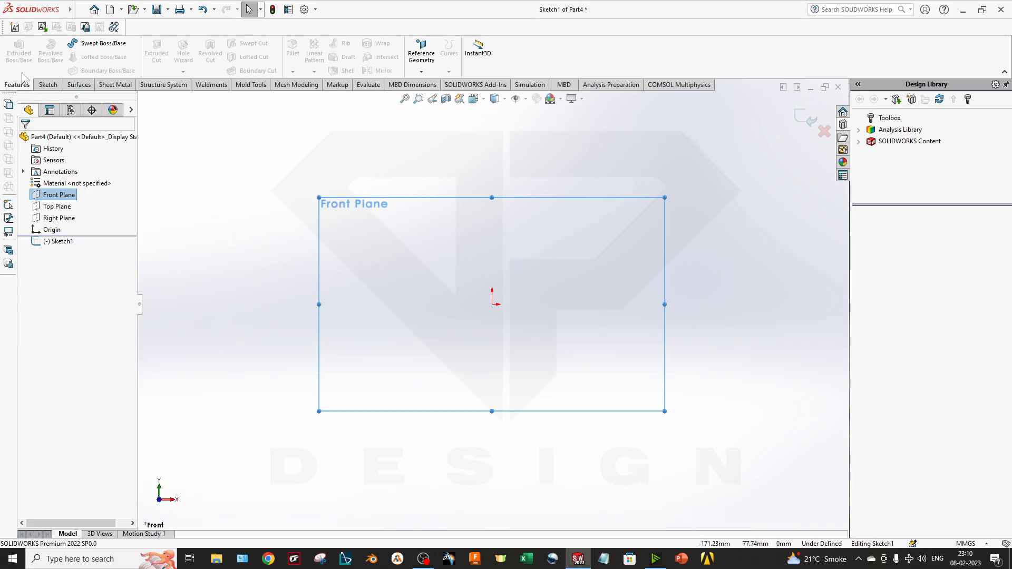
left_click(248, 263)
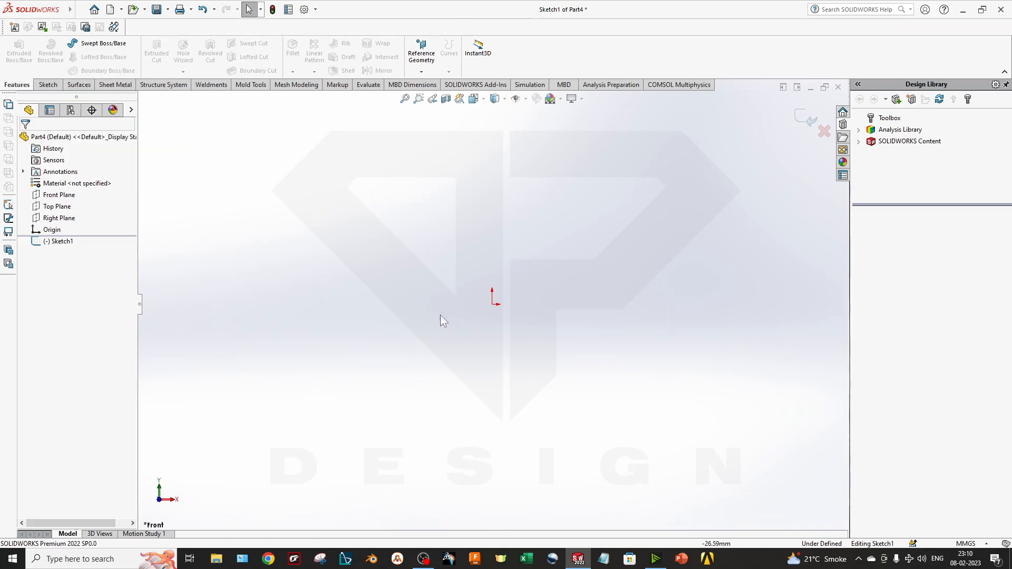
- Sketch a center rectangle about 155 mm wide and 164 mm high, centred on the origin
left_click(46, 86)
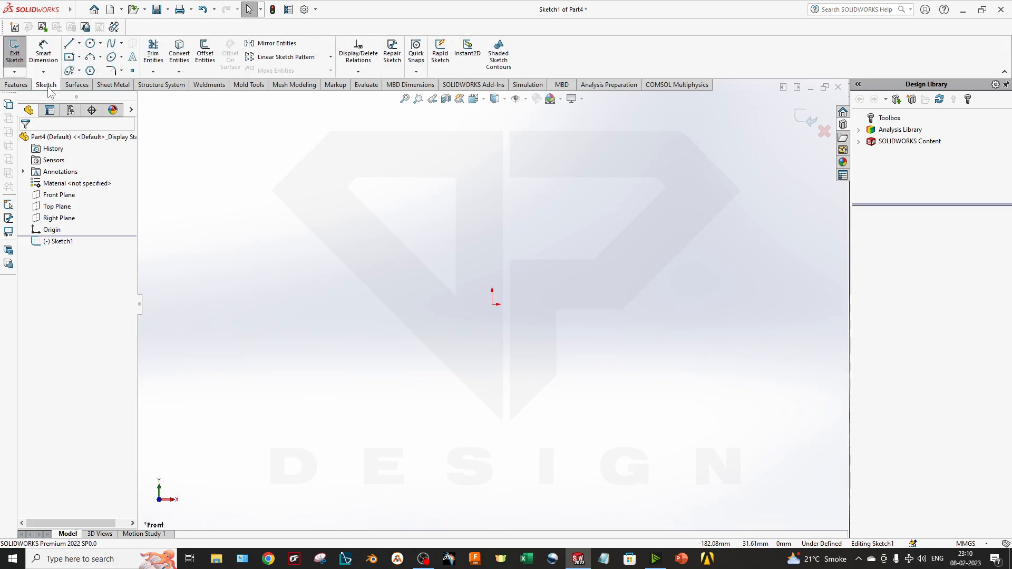
left_click(69, 57)
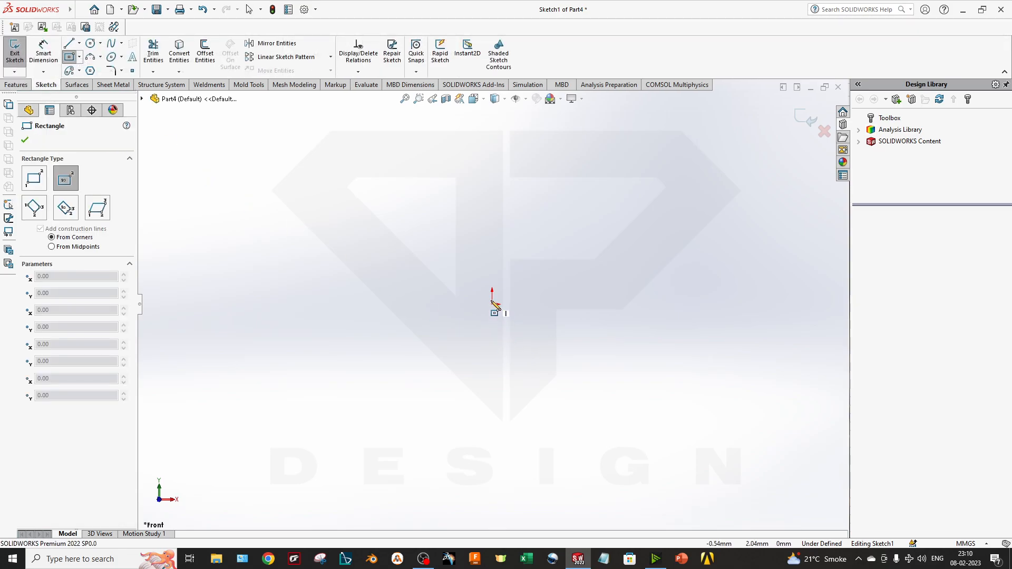
left_click_drag(494, 305, 648, 469)
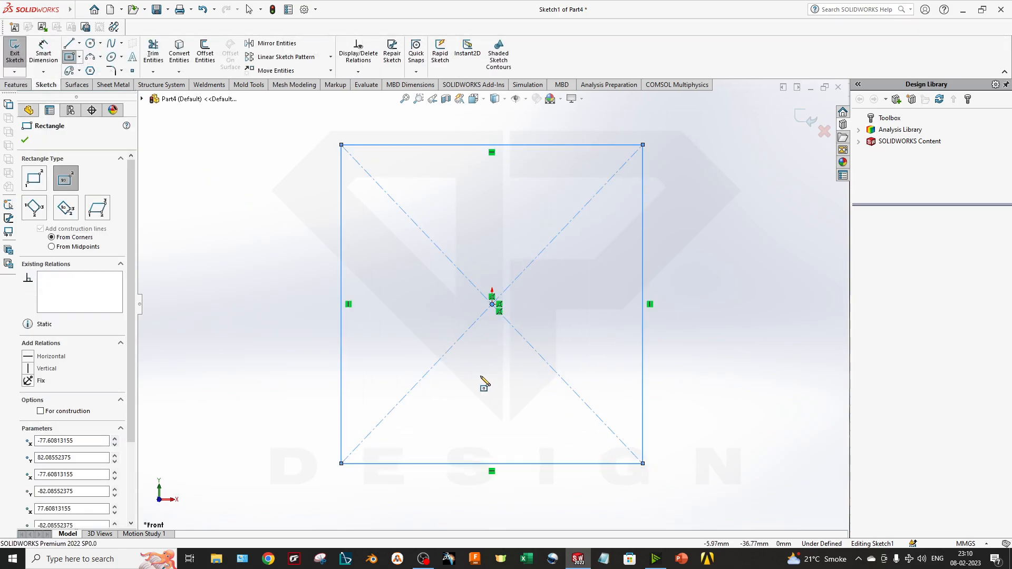
- Extrude the center rectangle sketch with a Blind end condition and a depth of 20 mm
scroll(529, 318, "down", 2)
scroll(529, 319, "up", 3)
scroll(527, 316, "down", 4)
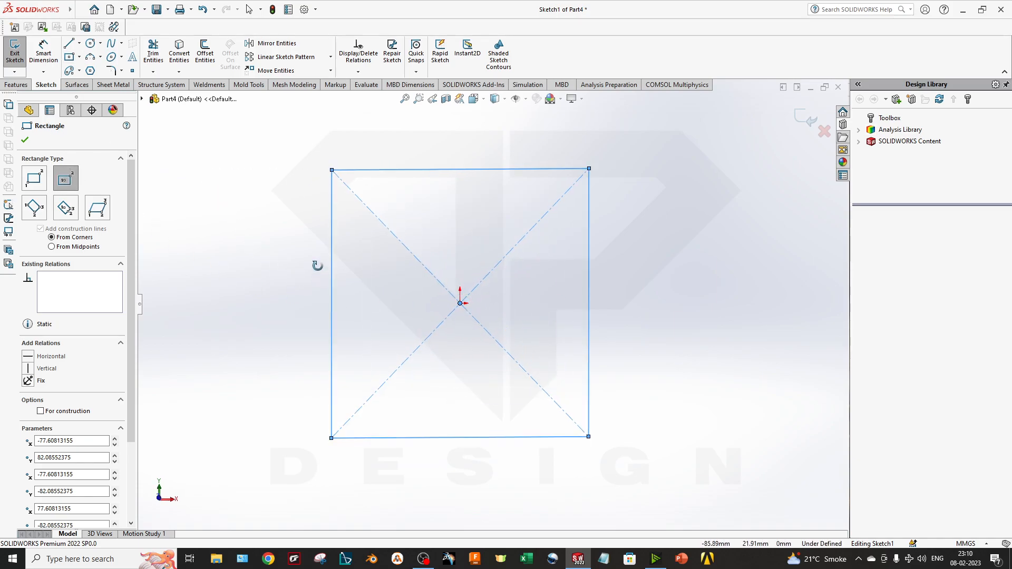
left_click_drag(331, 167, 326, 200)
left_click(16, 85)
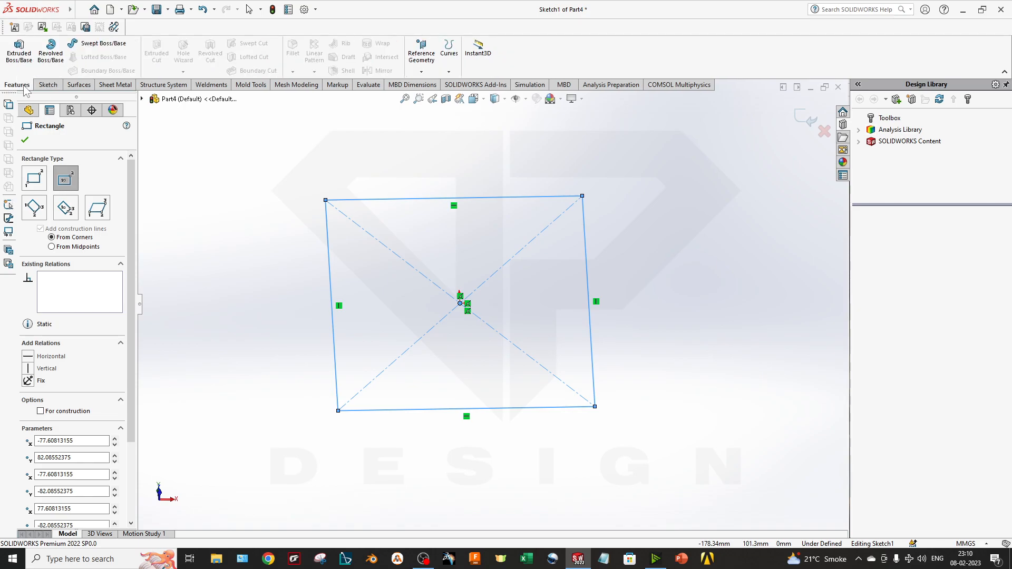
left_click(22, 57)
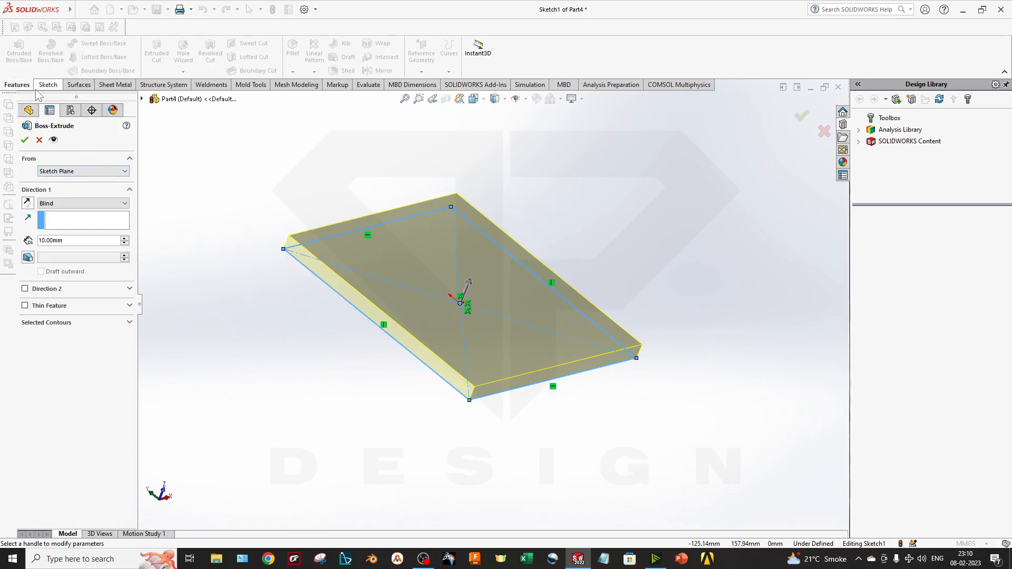
left_click(38, 140)
left_click(19, 53)
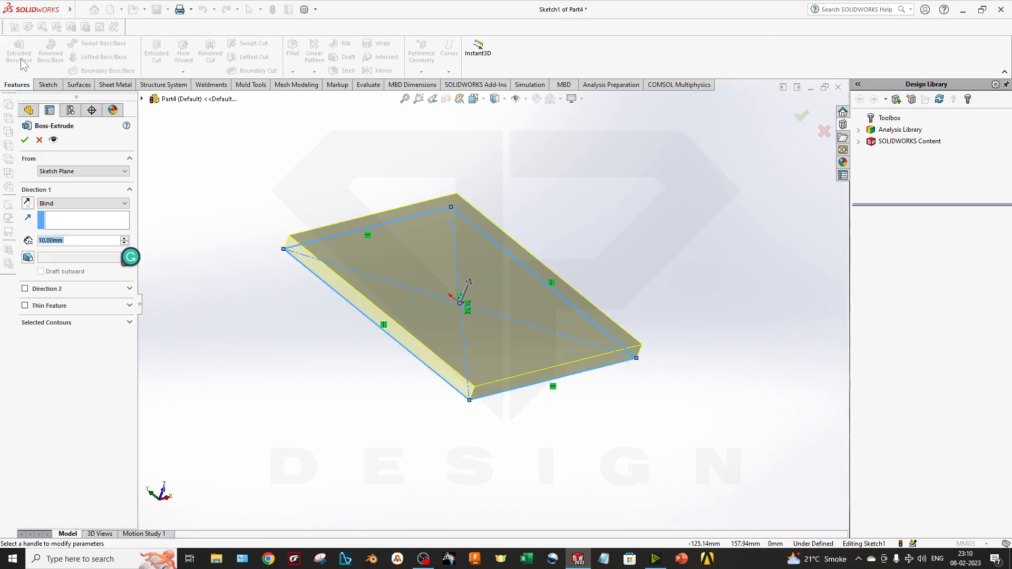
left_click(76, 204)
left_click(77, 211)
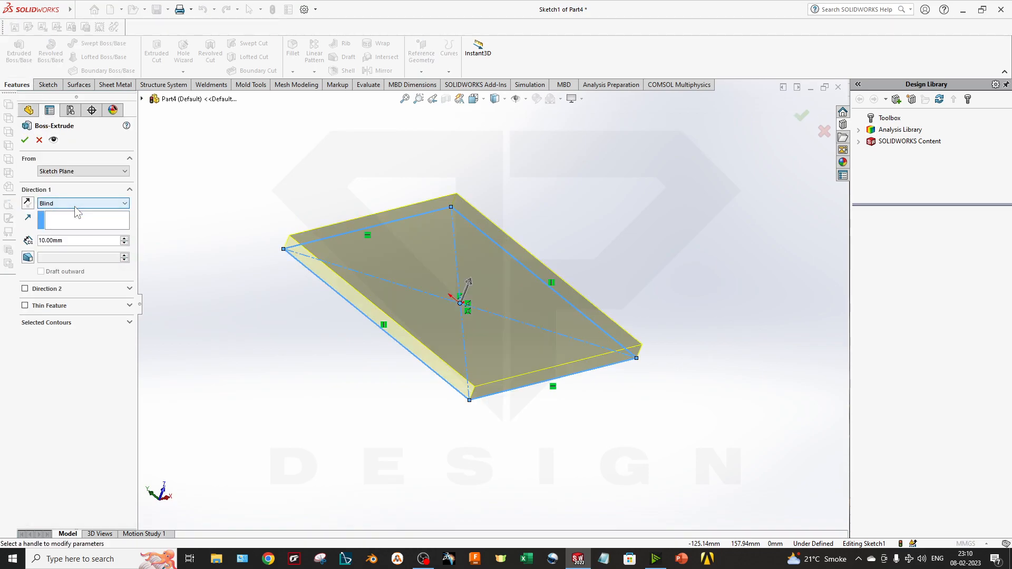
type("20")
key("Return")
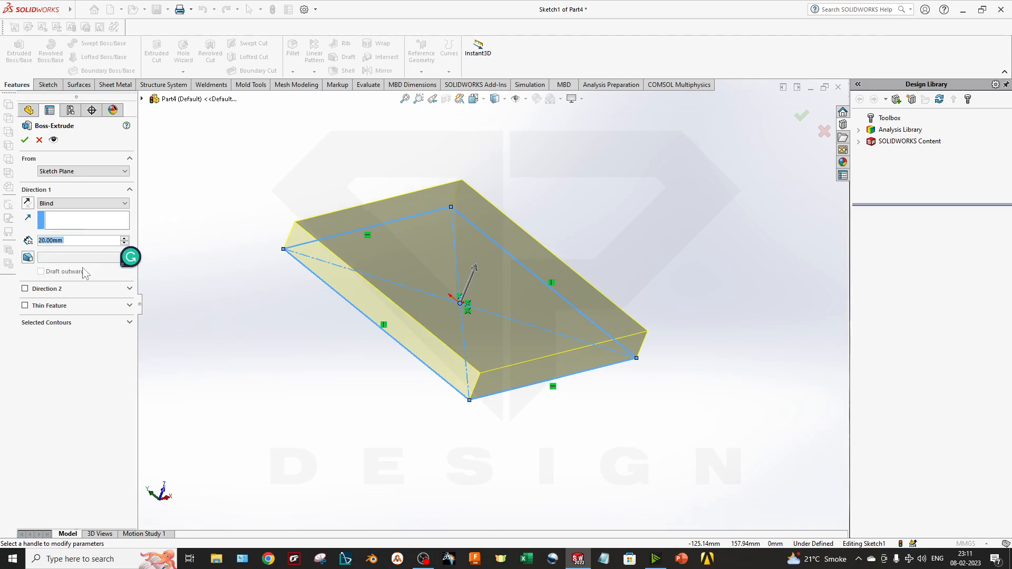
- Add a 34-degree draft to Direction 1 of the extrusion, trying the outward draft and switching it back to inward
scroll(247, 341, "down", 2)
middle_click_drag(514, 314, 498, 296)
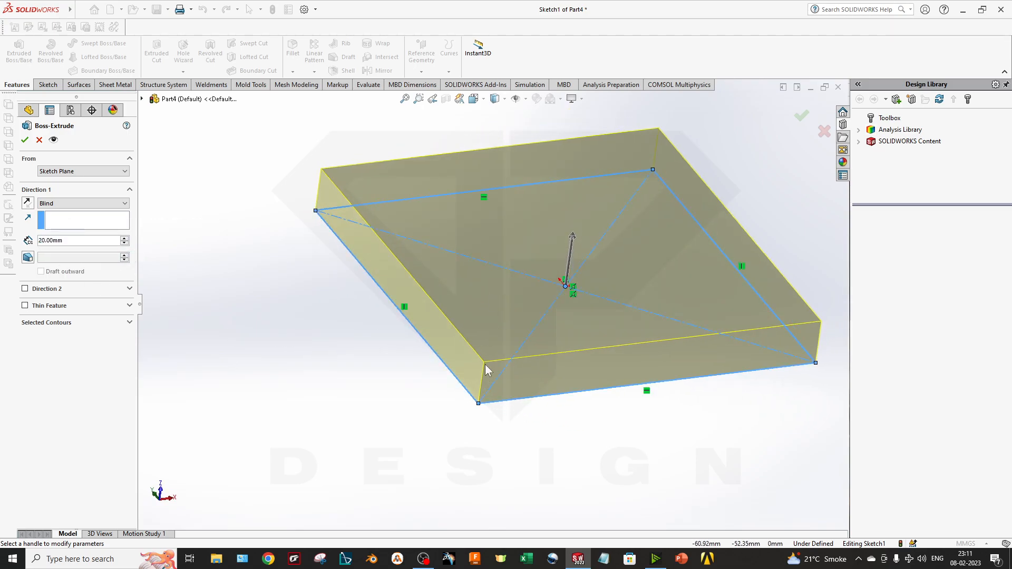
middle_click_drag(551, 387, 430, 302)
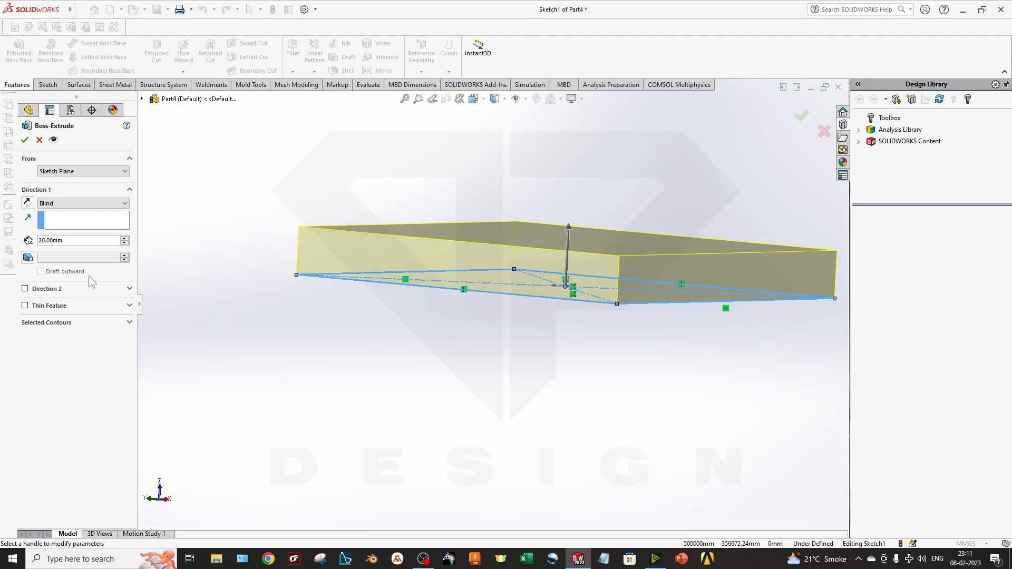
left_click(28, 257)
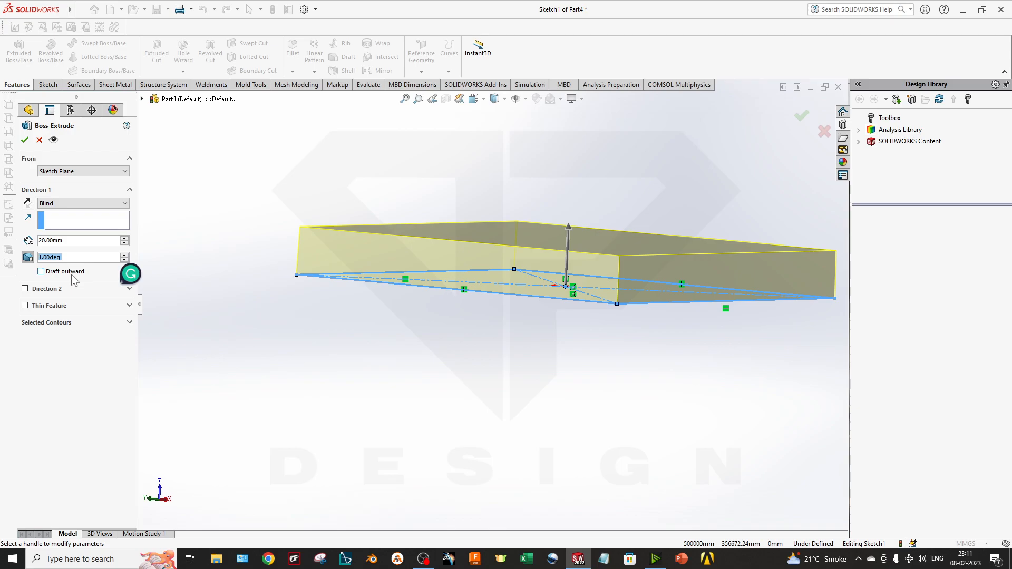
left_click(124, 255)
left_click(124, 255)
left_click(124, 256)
left_click(123, 255)
left_click(124, 255)
left_click(124, 255)
left_click(124, 255)
left_click(124, 255)
left_click(124, 255)
left_click(124, 255)
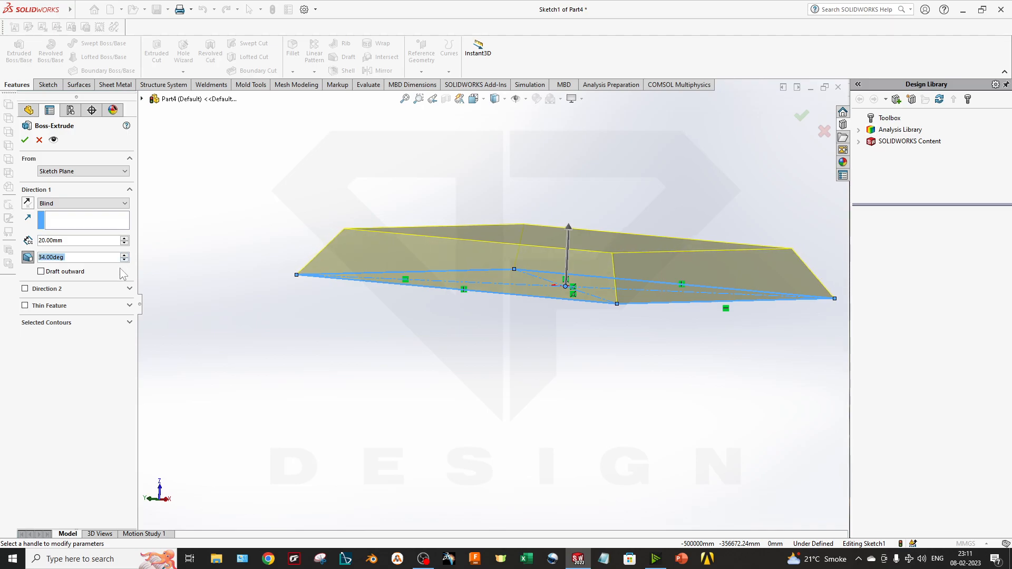
left_click(78, 273)
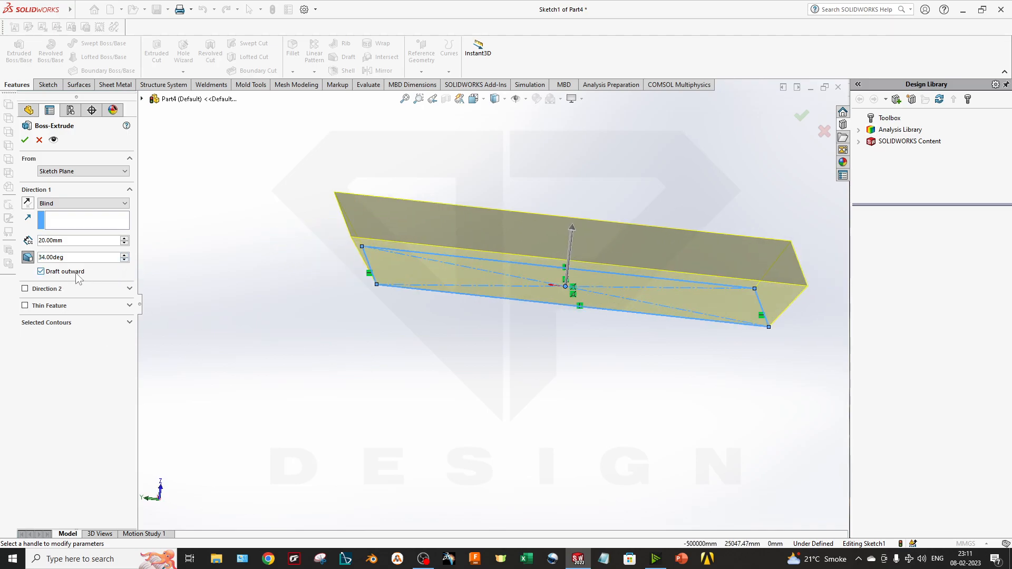
left_click(80, 278)
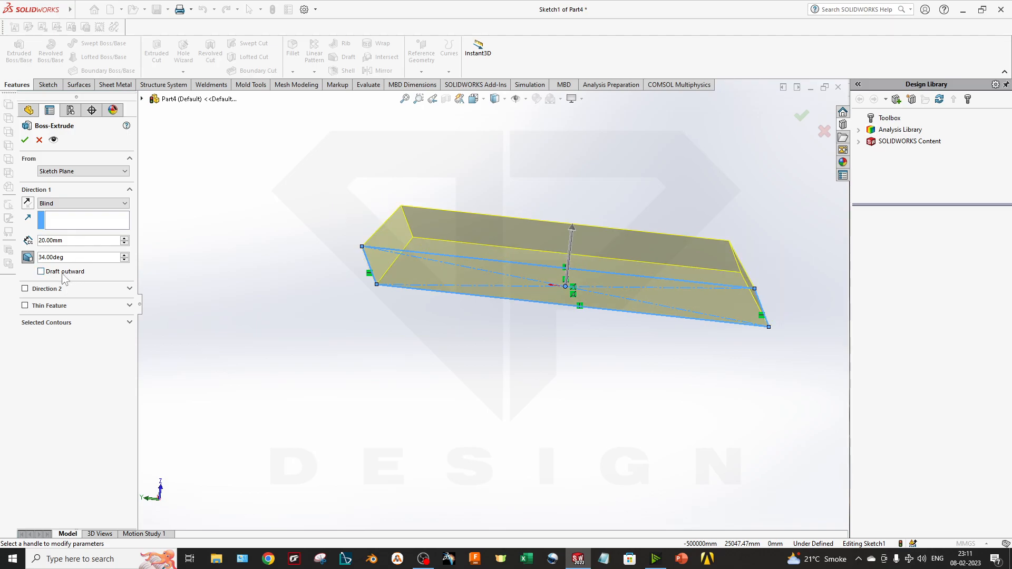
- Enable Direction 2 with a Blind depth of 30 mm and complete the extrusion
left_click(25, 289)
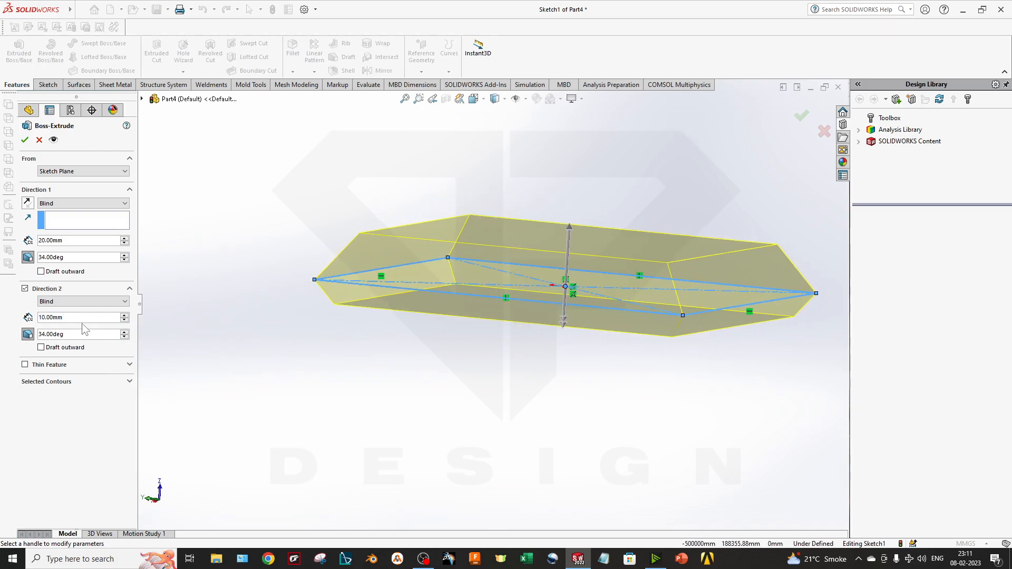
middle_click_drag(266, 379, 275, 403)
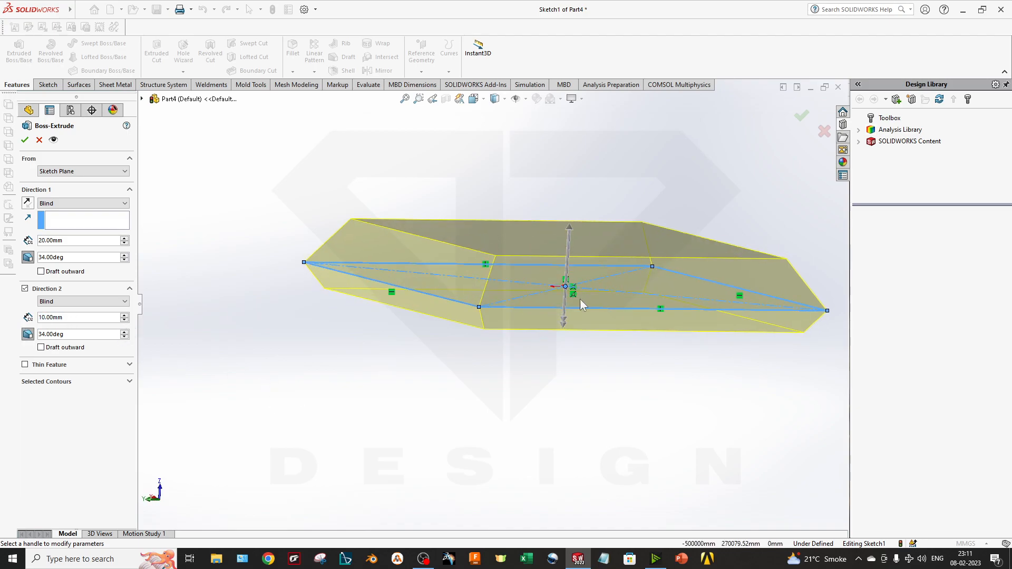
scroll(575, 304, "down", 2)
middle_click_drag(578, 253, 569, 327)
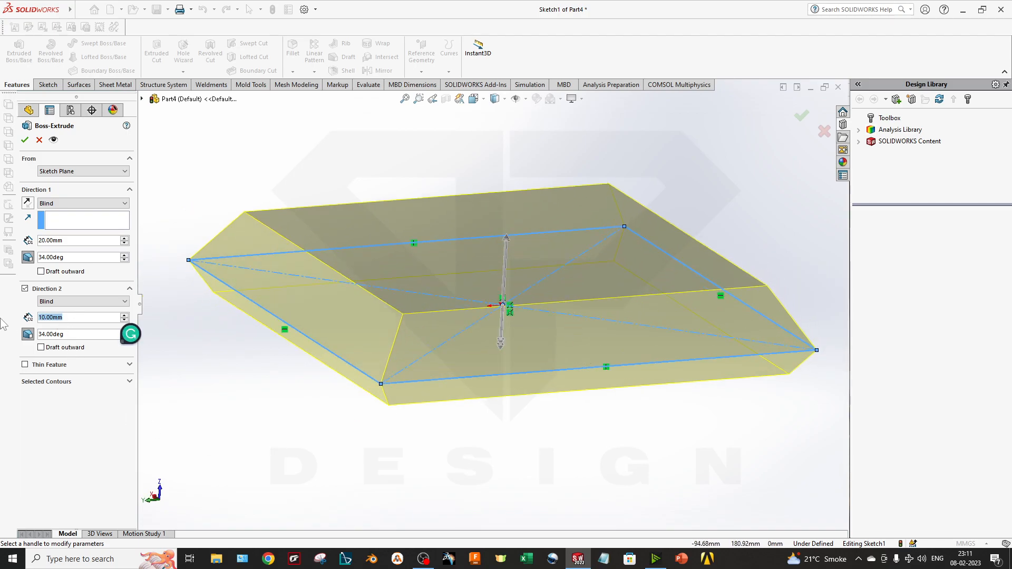
key("Return")
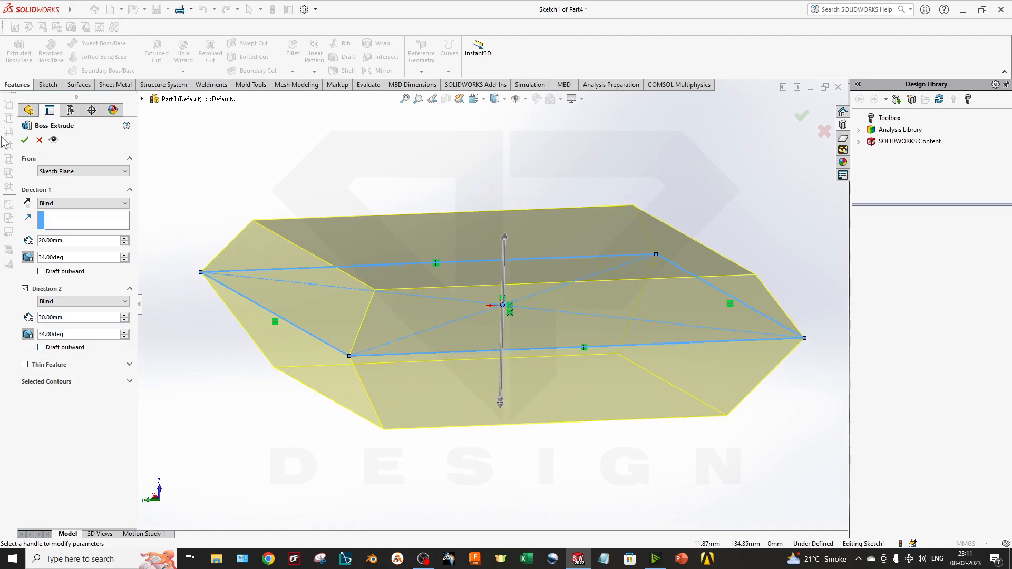
key("Return")
- Reopen the drafted extrusion's definition, examine its selected contours option, and accept the feature
mouse_move(528, 285)
middle_mouse_down()
mouse_move(572, 272)
mouse_move(527, 264)
mouse_move(532, 277)
mouse_move(674, 289)
mouse_move(560, 319)
mouse_move(538, 306)
middle_mouse_up()
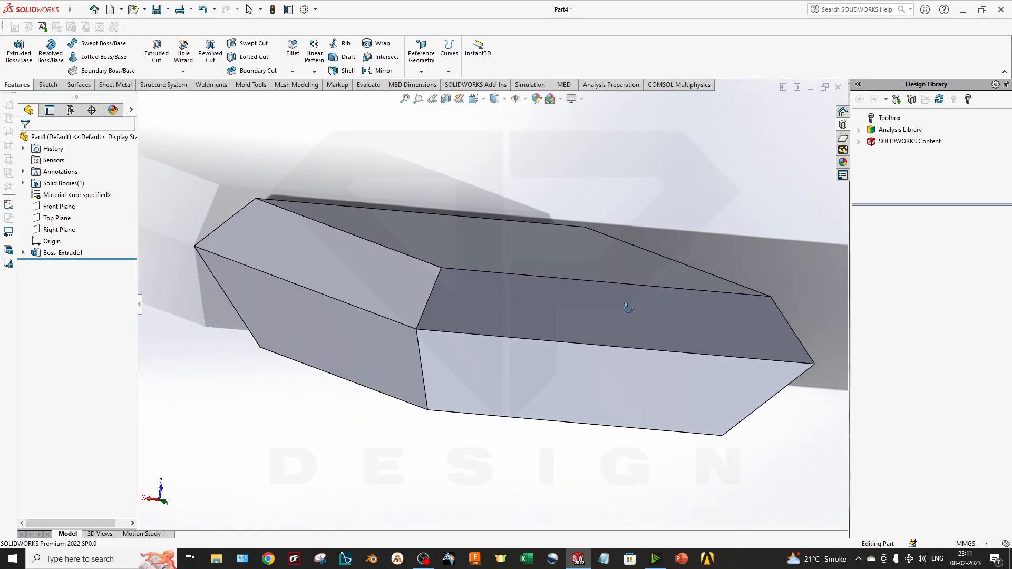
right_click(78, 253)
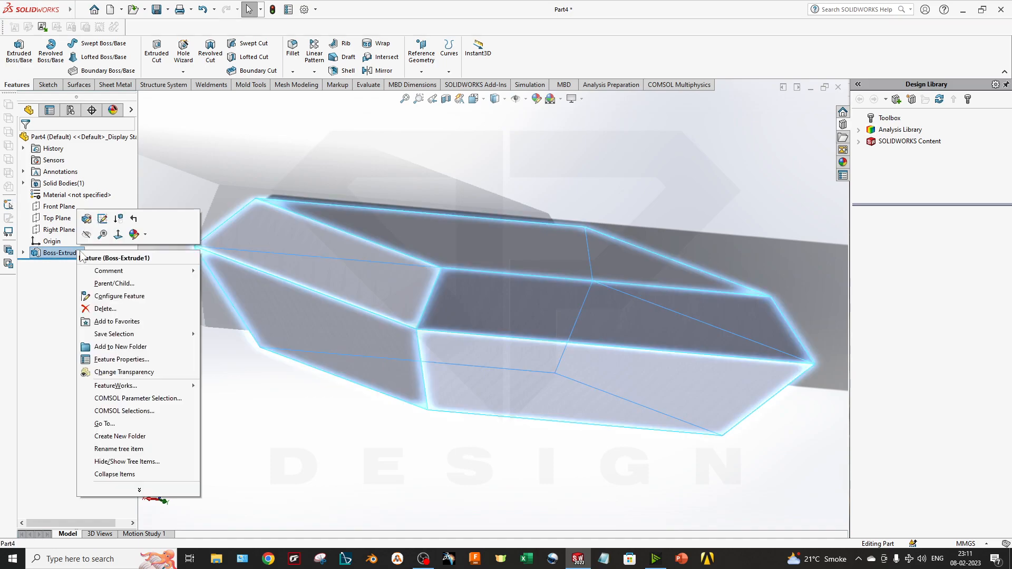
left_click(87, 221)
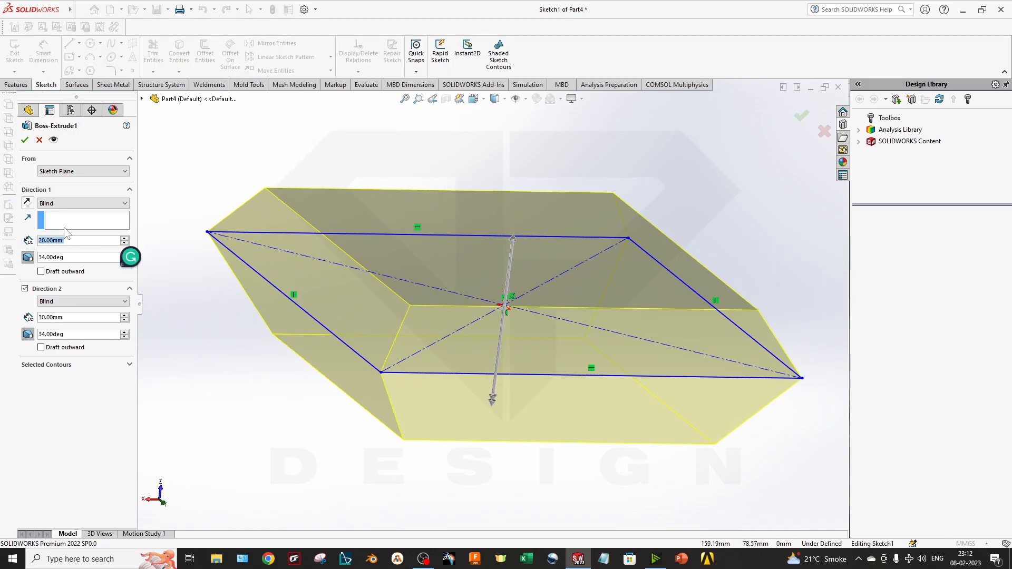
left_click(83, 363)
middle_click_drag(247, 406, 266, 485)
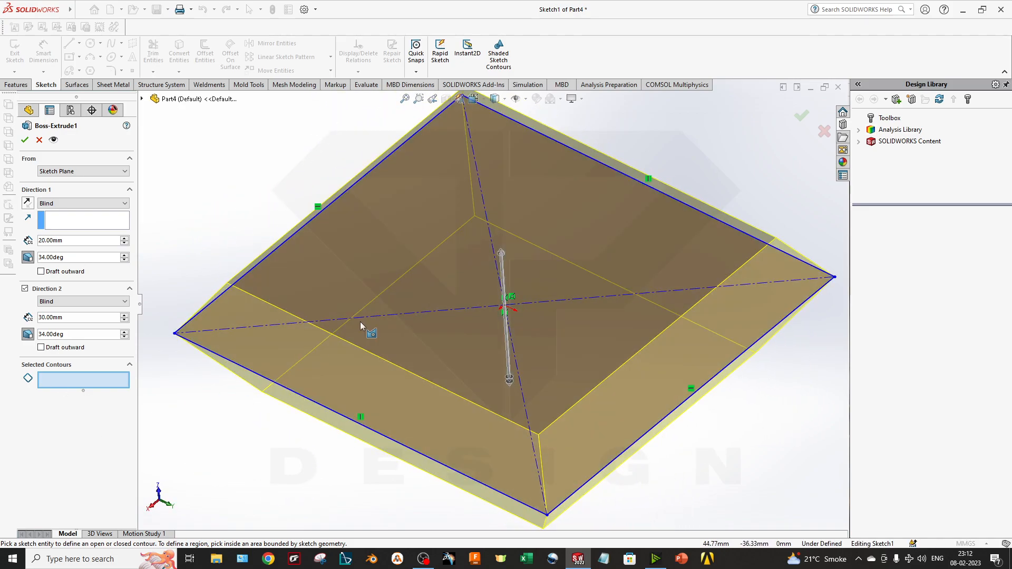
middle_click_drag(398, 399, 400, 353)
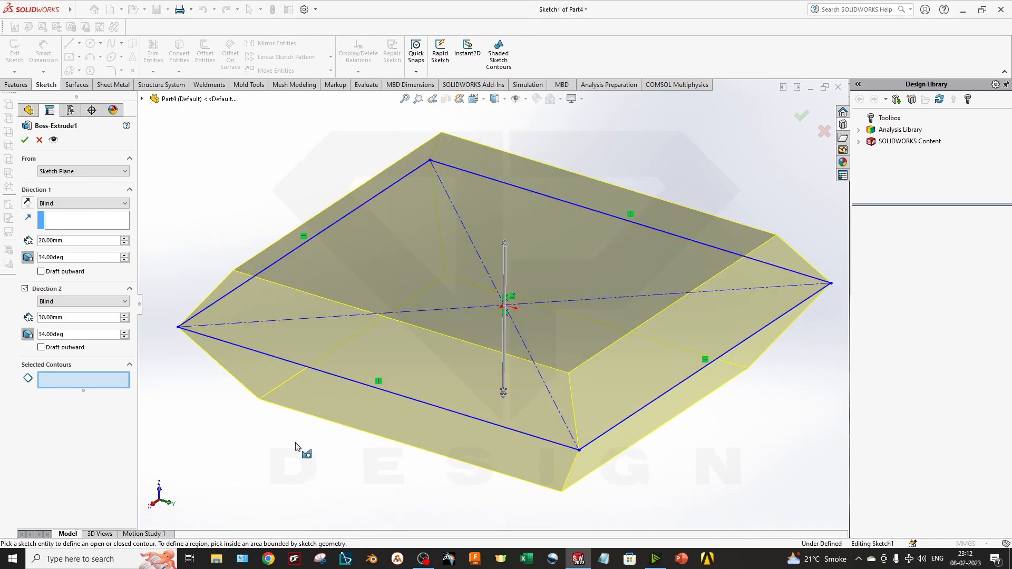
left_click(25, 140)
- Start a new sketch on the flat top face of the drafted block
middle_click_drag(389, 334, 447, 299)
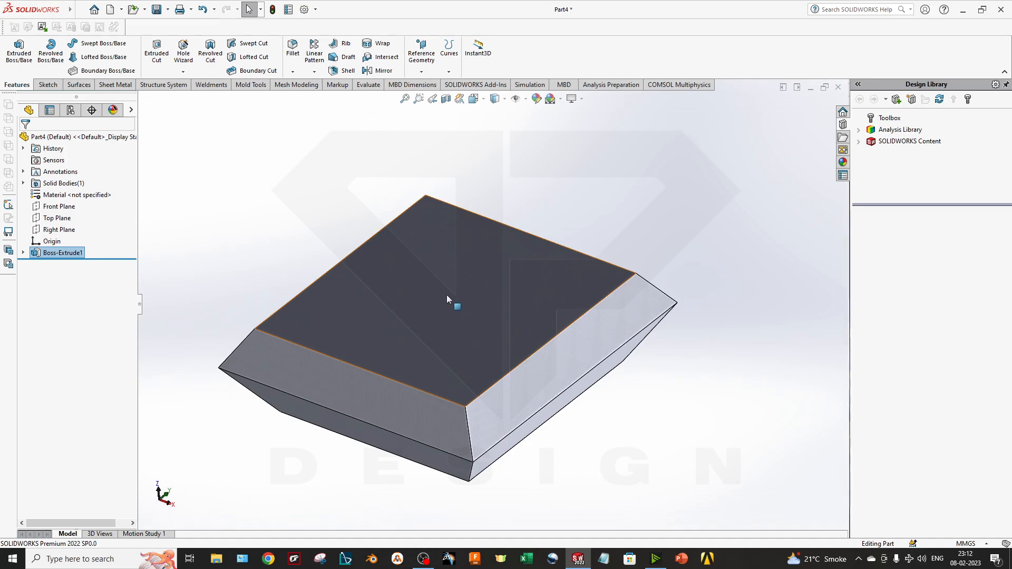
middle_click_drag(453, 429, 501, 383)
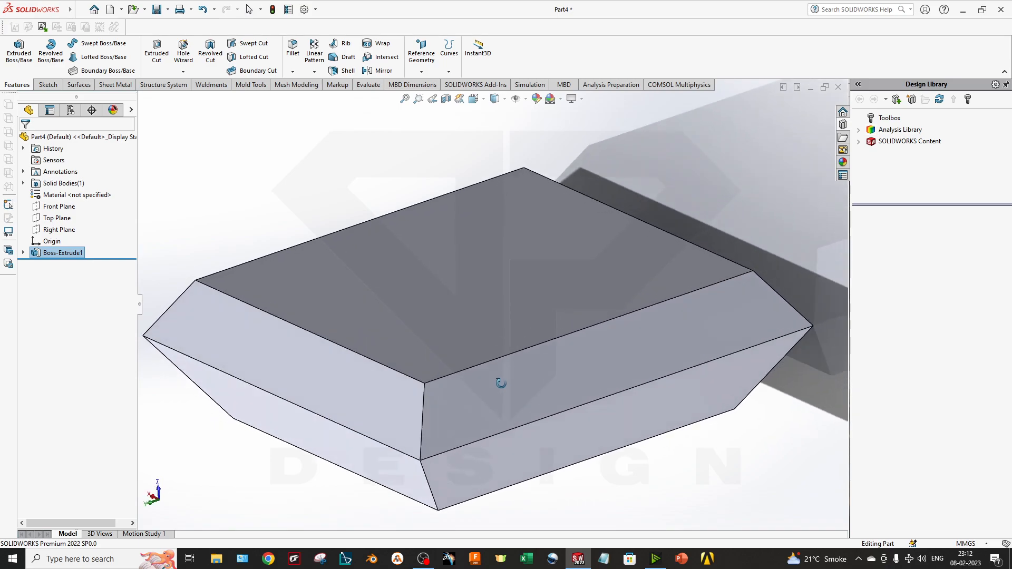
right_click(410, 256)
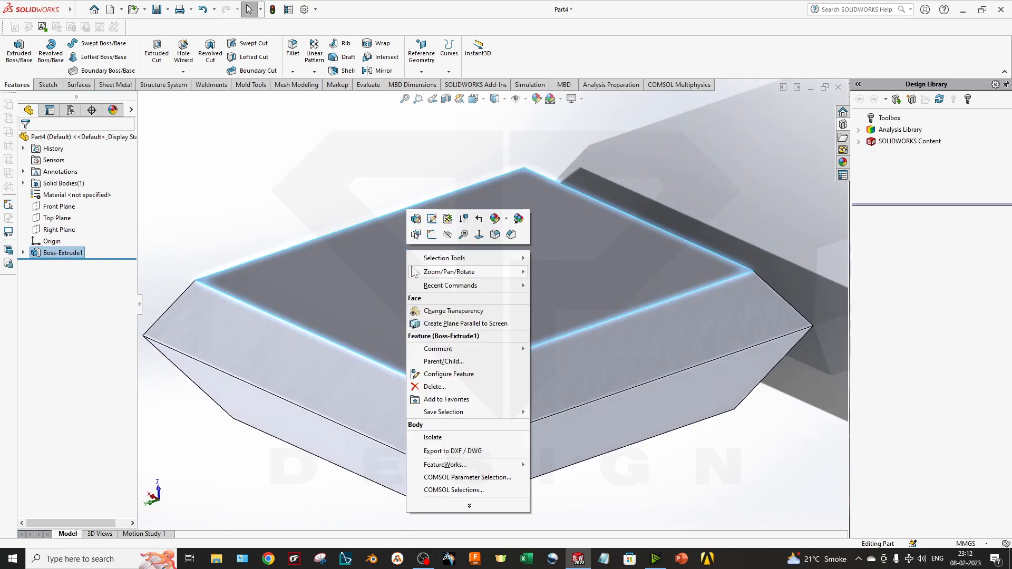
left_click(380, 287)
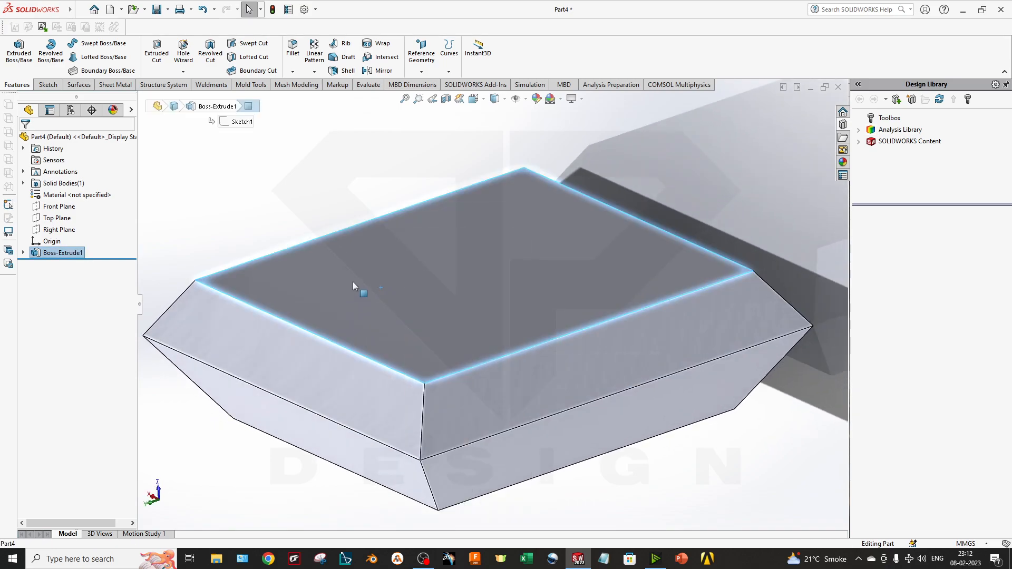
left_click(436, 334)
key("Escape")
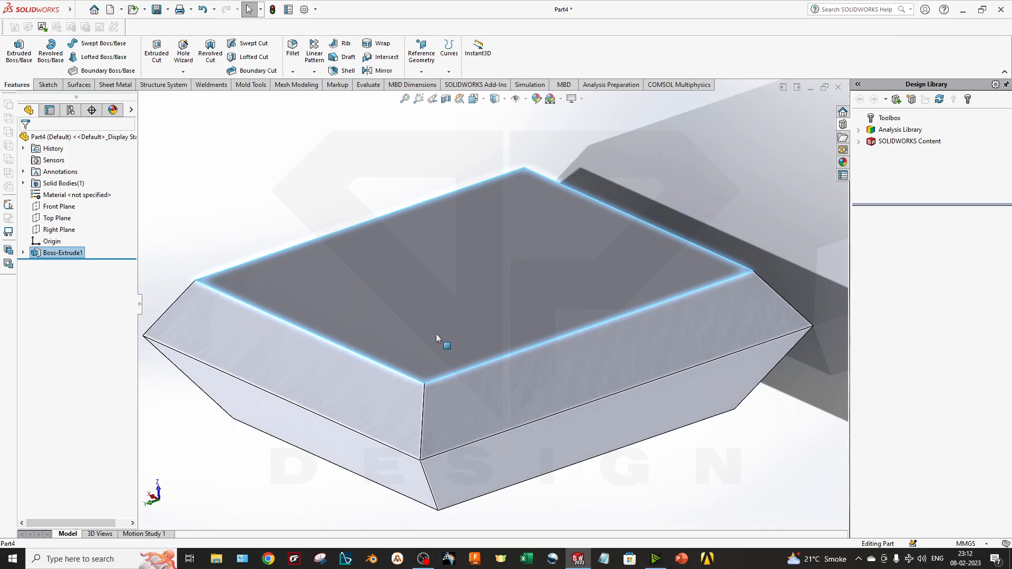
right_click(436, 334)
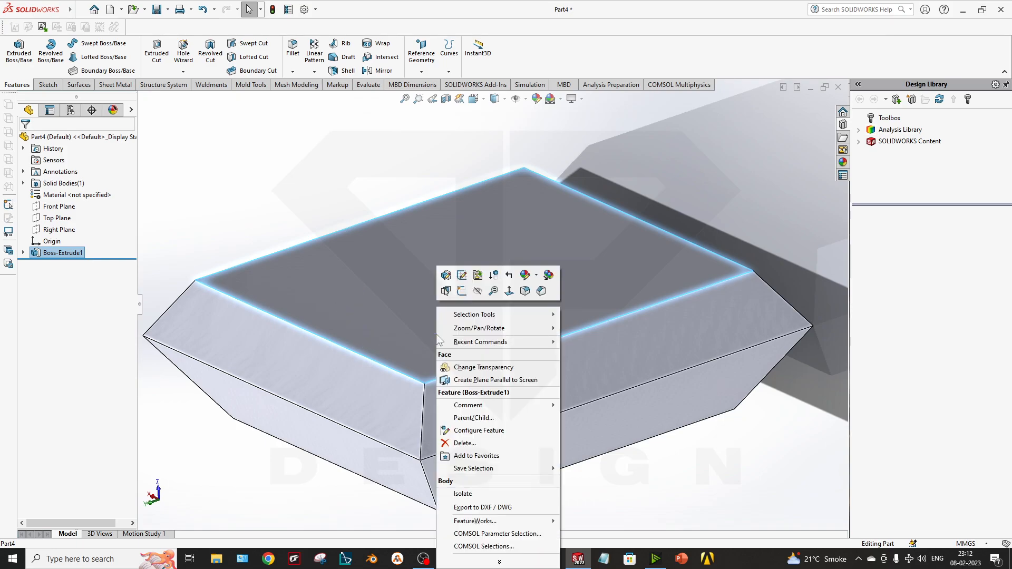
left_click(461, 291)
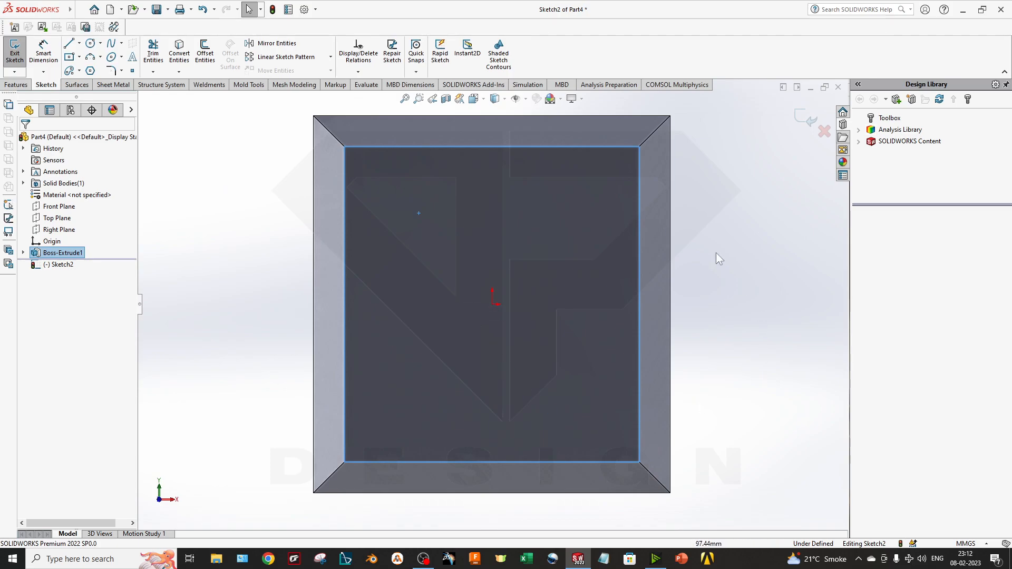
- Sketch two circles near opposite corners of the face, about 8.7 mm radius at upper left and about 9.2 mm radius at lower right
mouse_move(402, 337)
middle_mouse_down()
mouse_move(466, 216)
mouse_move(464, 264)
middle_mouse_up()
scroll(513, 270, "down", 2)
key("space")
left_click(513, 270)
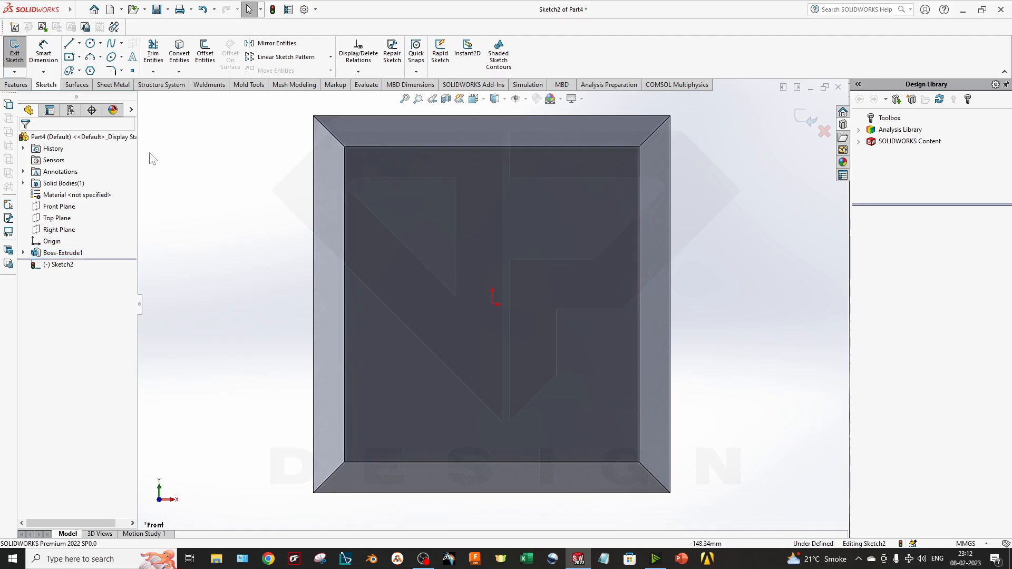
left_click(90, 43)
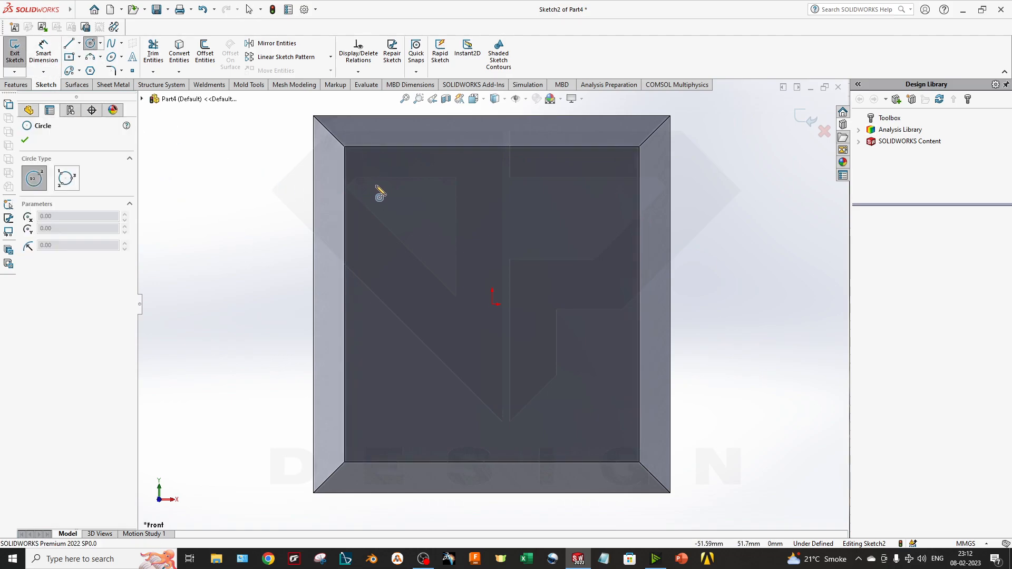
left_click(391, 185)
left_click(391, 205)
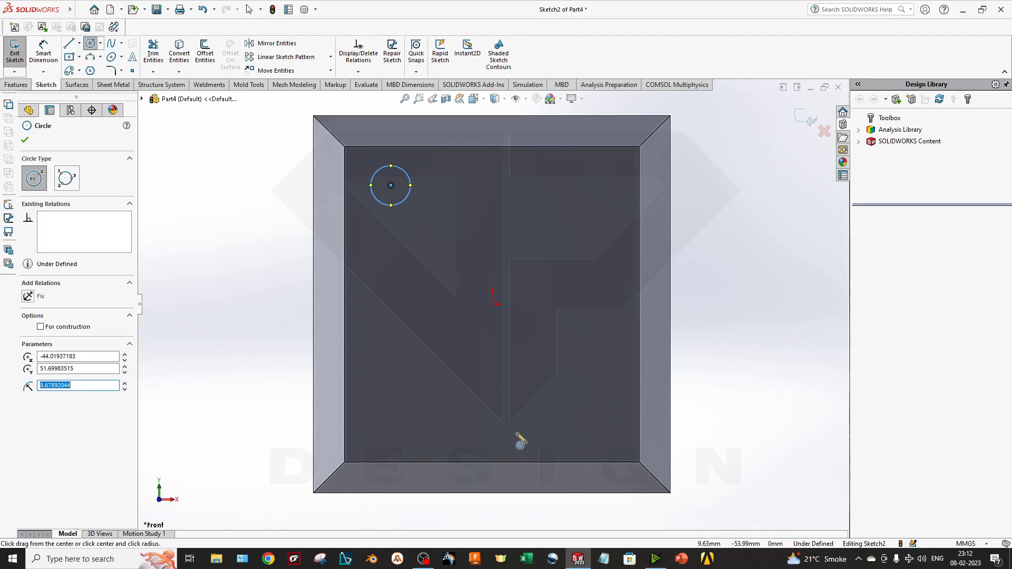
left_click(595, 419)
left_click(607, 437)
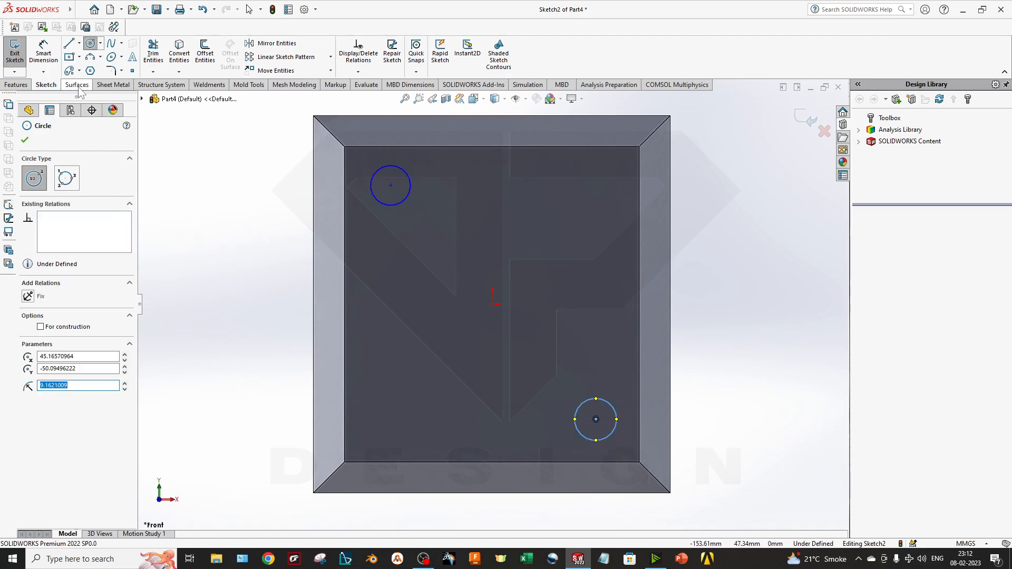
- Start a boss extrusion of the two circles and pull its depth to 65 mm
left_click(16, 85)
left_click(19, 51)
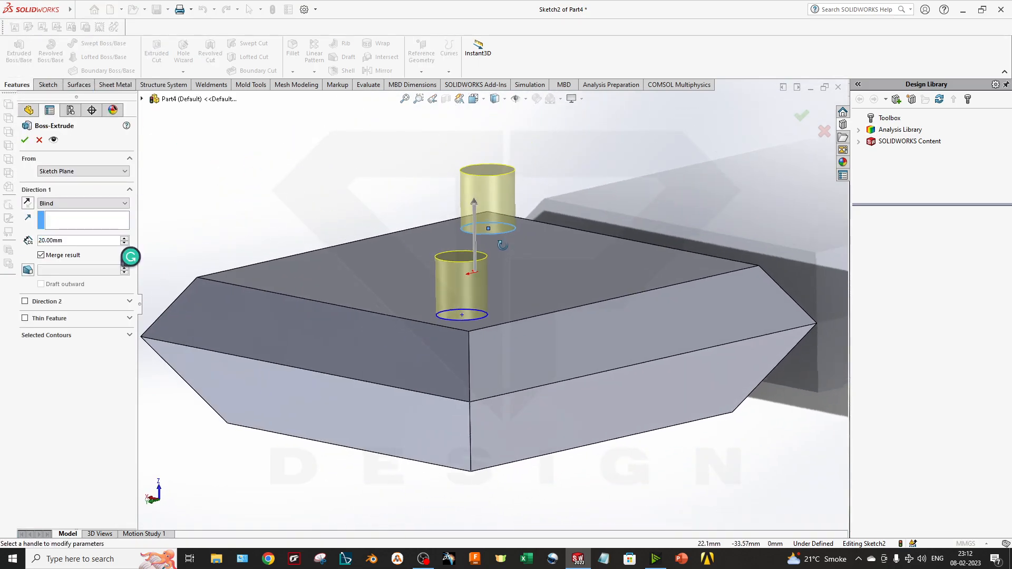
middle_click_drag(502, 245, 472, 239)
left_click_drag(476, 200, 474, 138)
scroll(470, 205, "up", 2)
middle_click_drag(471, 204, 482, 190)
left_click_drag(481, 183, 480, 142)
- Change the circle extrusion's end condition to Mid Plane
left_click(71, 204)
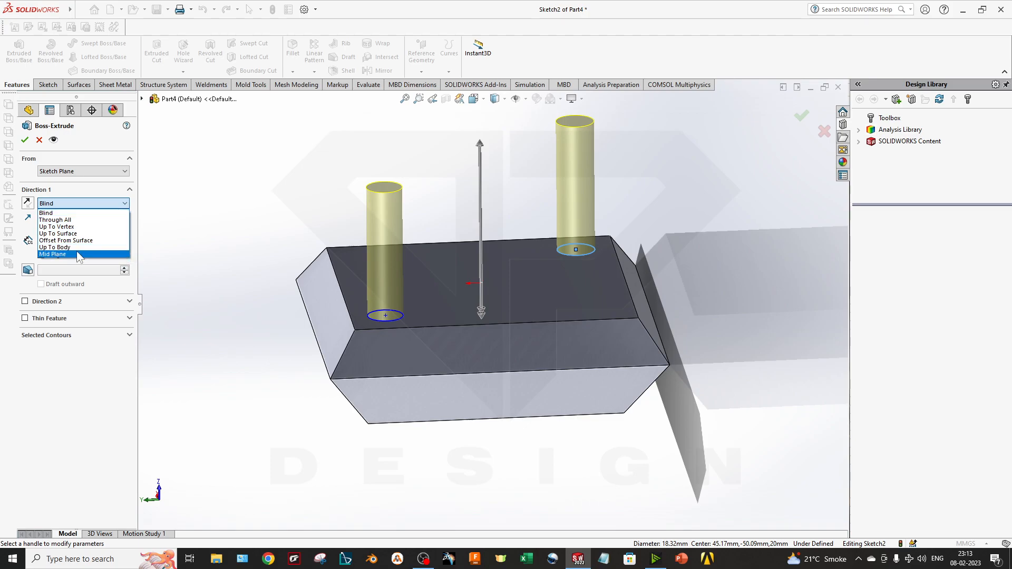
left_click(52, 254)
middle_click_drag(277, 362, 573, 334)
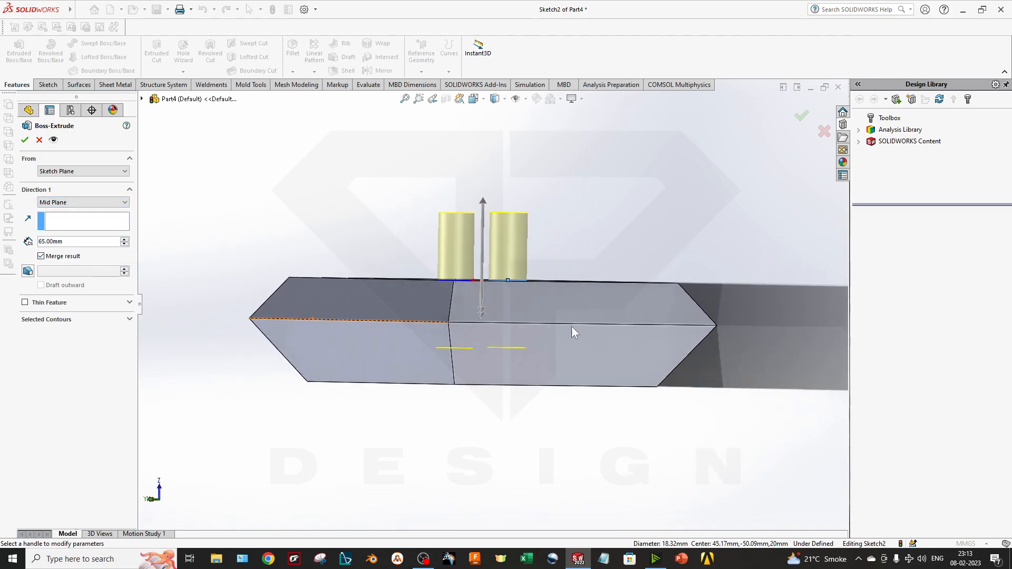
- Pull the Mid Plane depth of the circle extrusion to 159 mm and complete the feature
left_click_drag(480, 316, 480, 450)
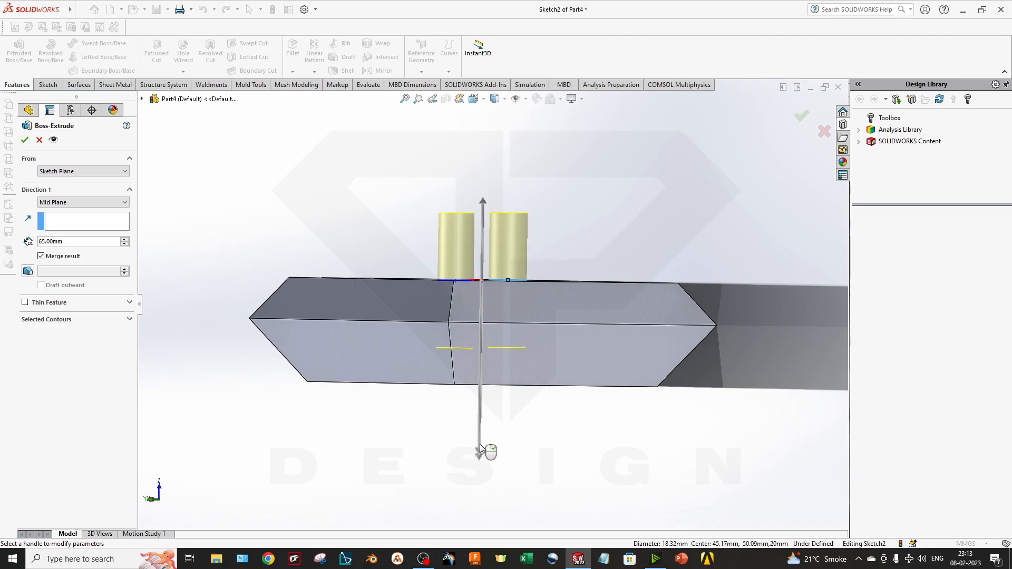
left_click_drag(478, 232, 498, 116)
middle_click_drag(498, 121, 147, 405)
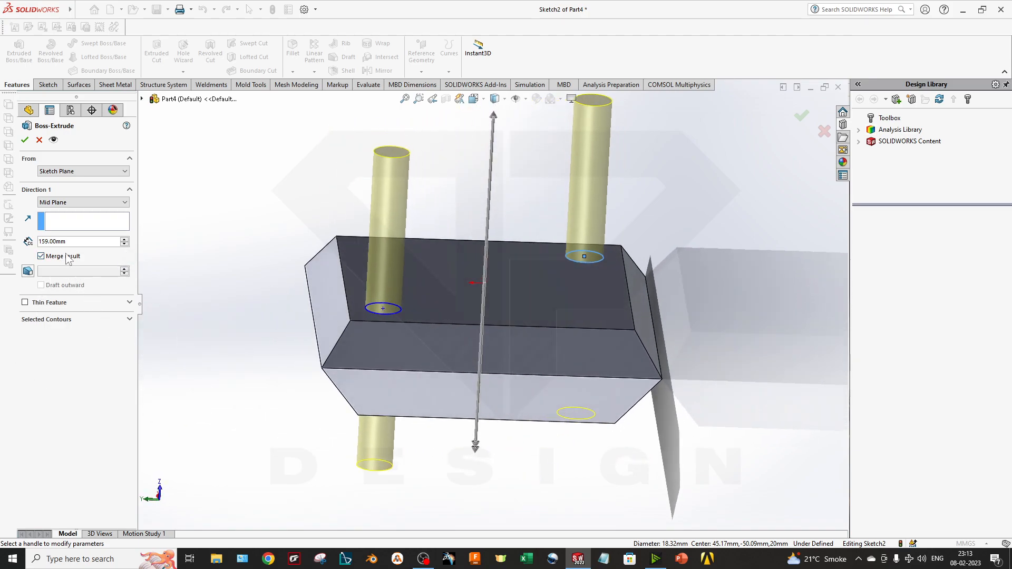
middle_click_drag(195, 288, 230, 324)
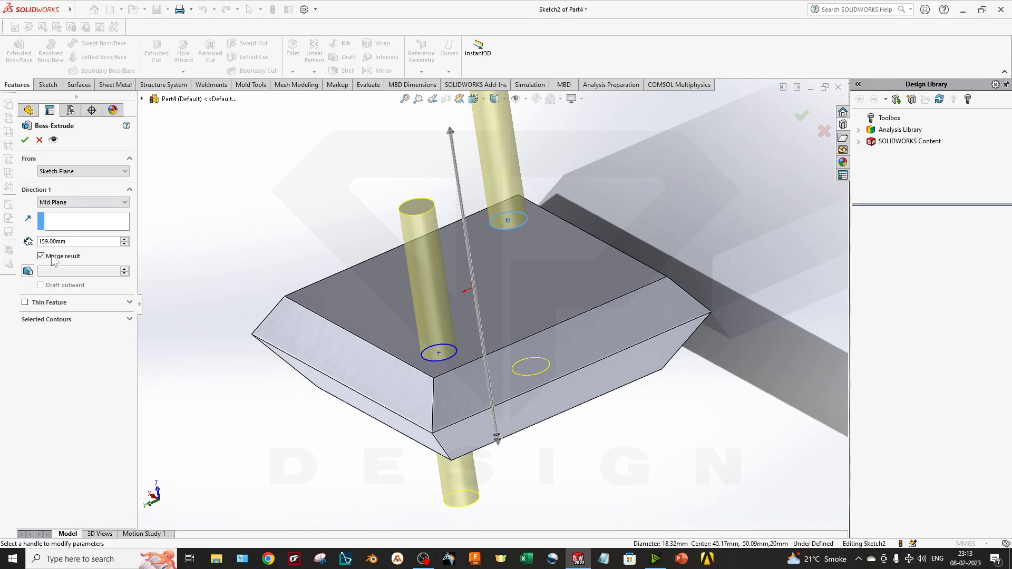
left_click(24, 140)
middle_click_drag(400, 285, 389, 317)
scroll(389, 317, "up", 3)
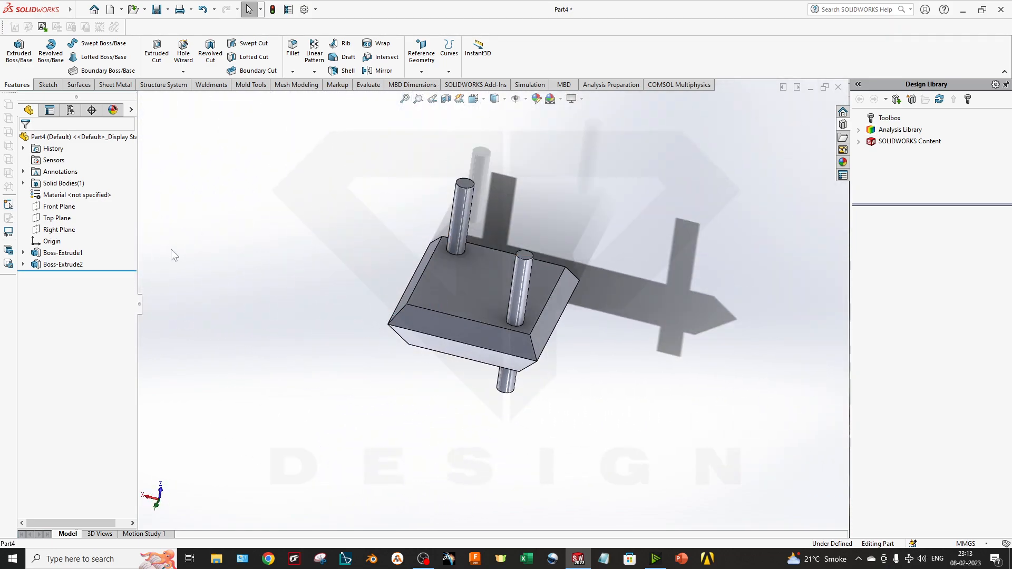
- Expand the Solid Bodies folder and highlight its body in the model
left_click(23, 183)
left_click(65, 195)
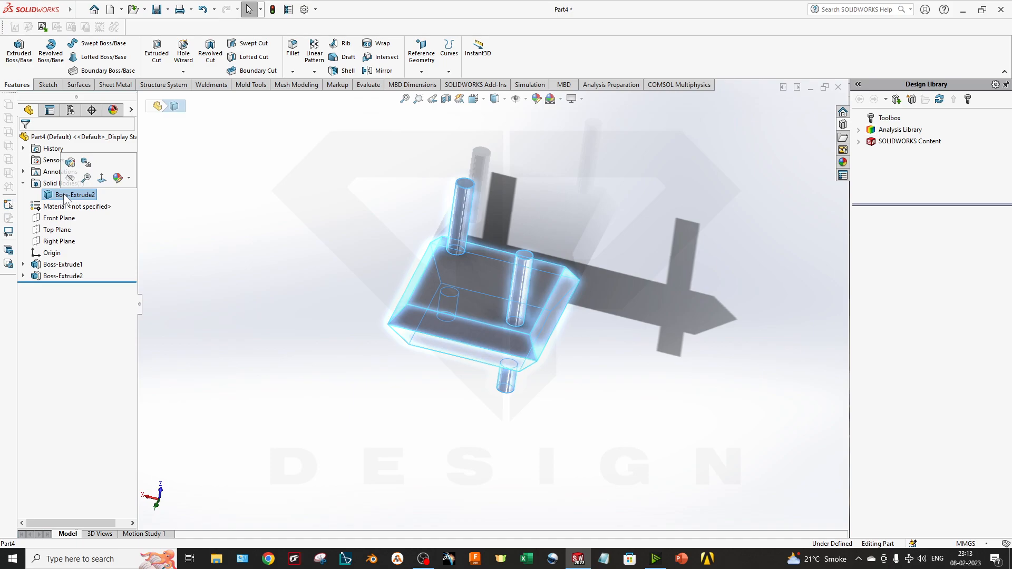
middle_click_drag(362, 396, 388, 416)
left_click(384, 424)
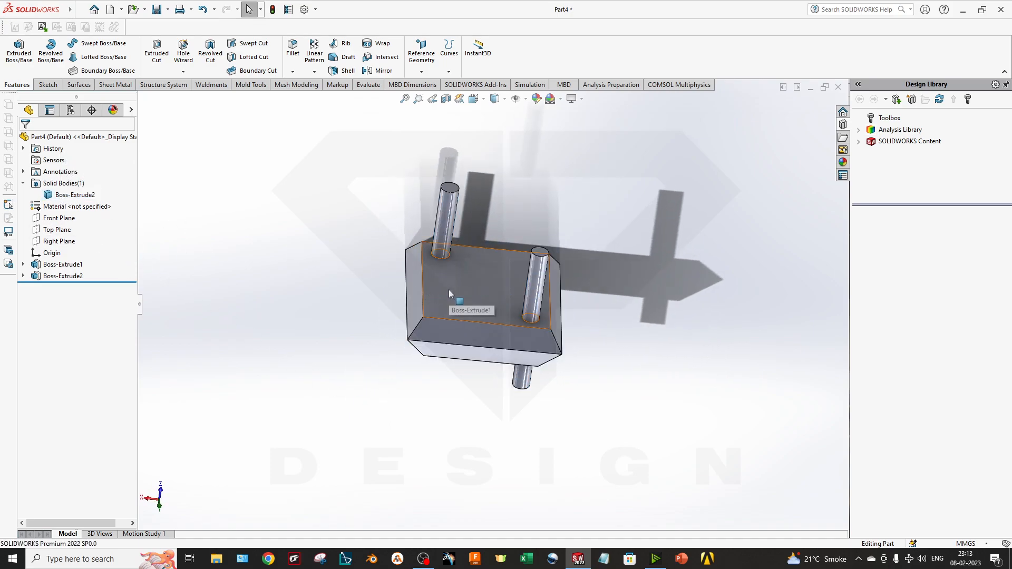
scroll(448, 290, "down", 3)
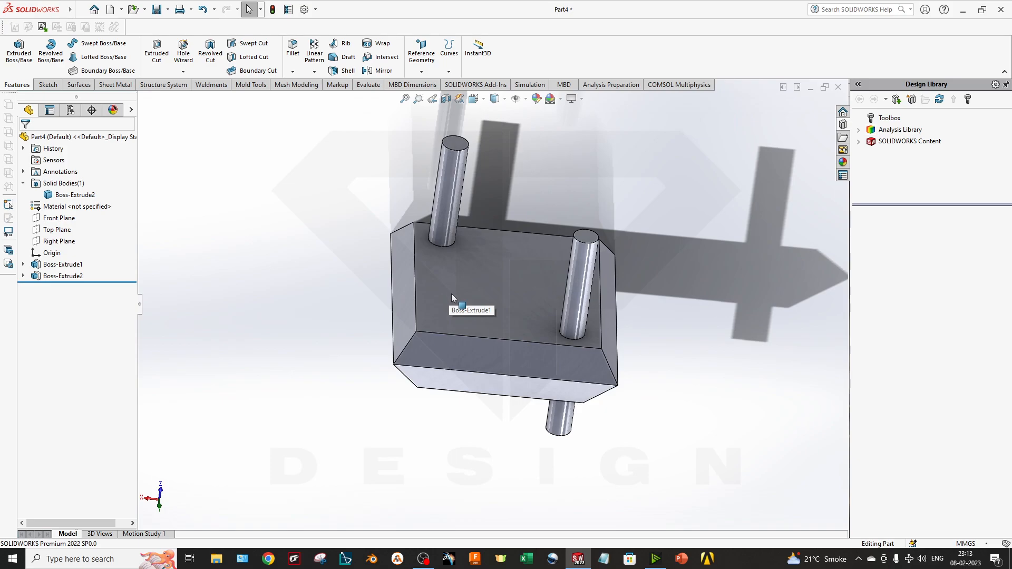
scroll(502, 267, "down", 2)
right_click(439, 312)
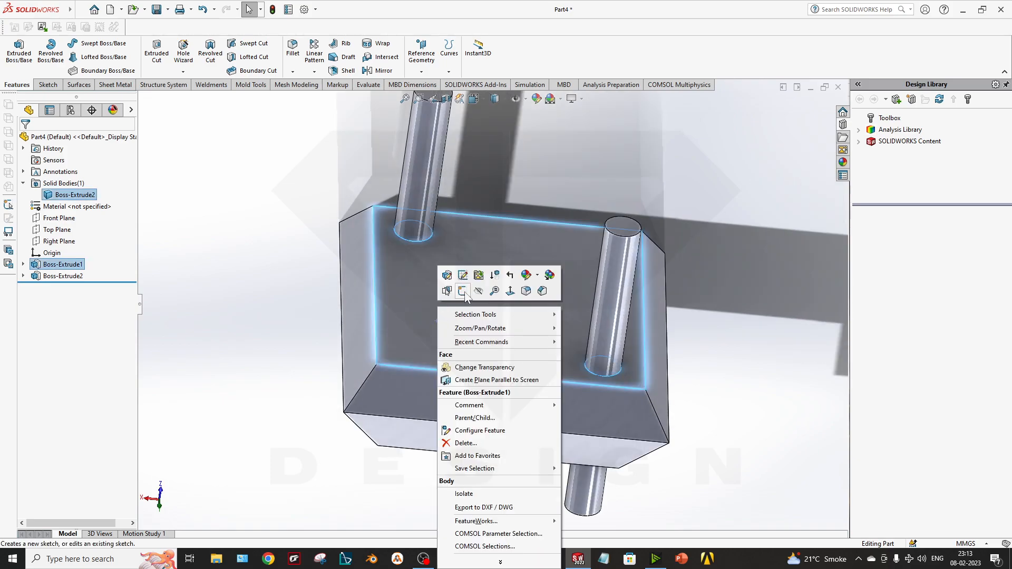
left_click(309, 273)
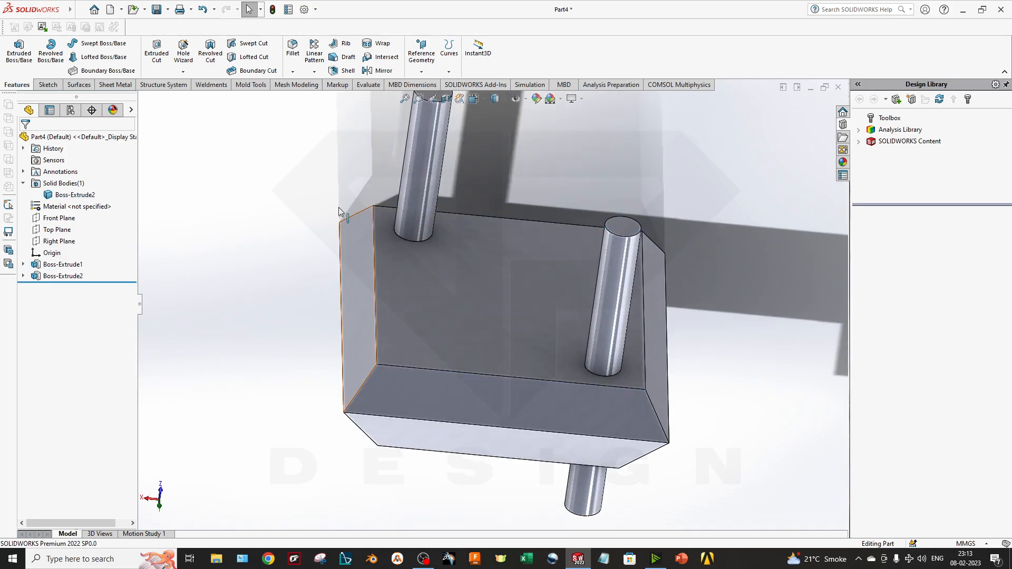
- Edit the circle extrusion feature and turn off Merge result
right_click(66, 281)
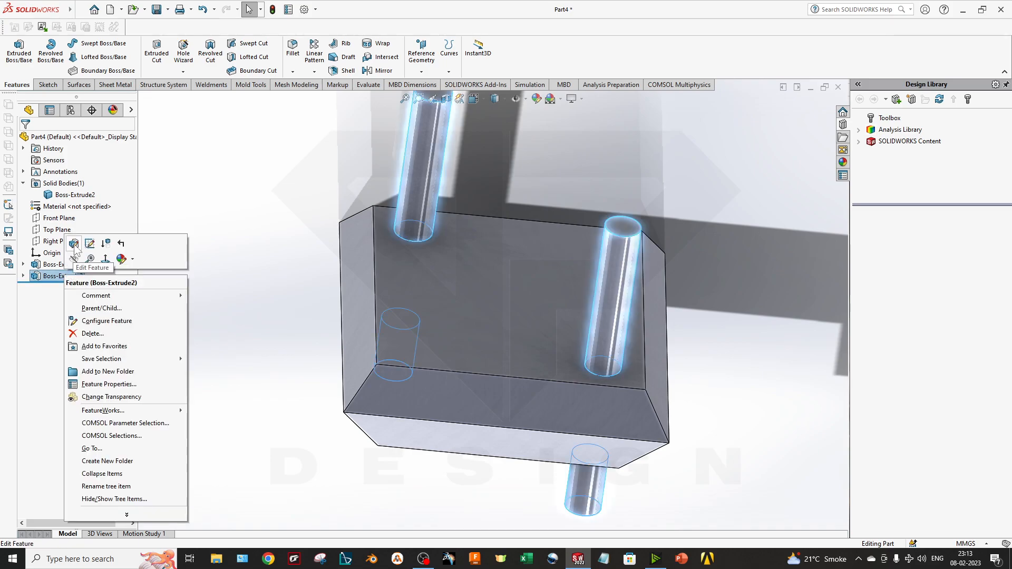
left_click(74, 244)
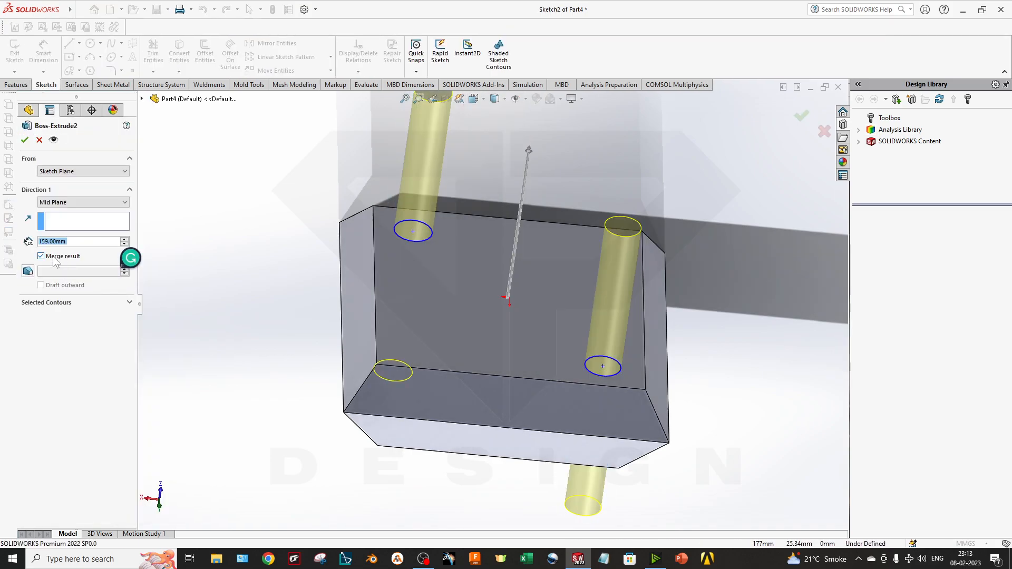
left_click(54, 259)
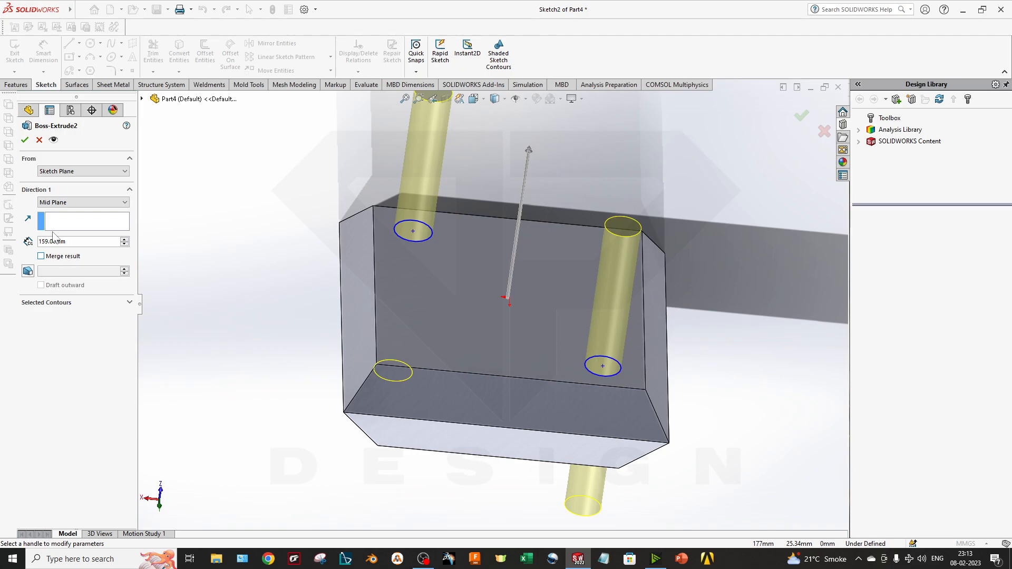
left_click(25, 139)
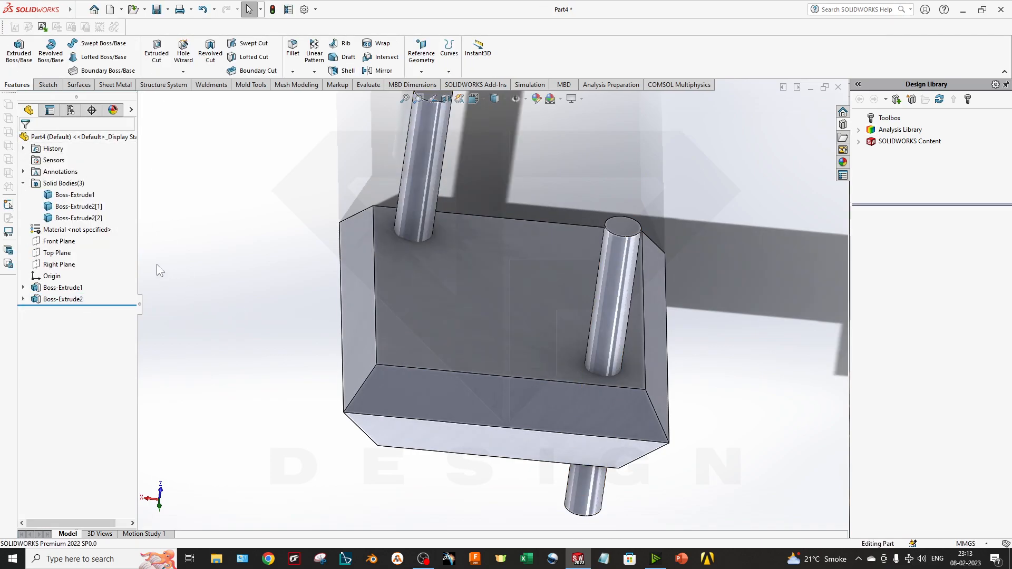
- Highlight the block and both cylinder bodies one by one in the Solid Bodies folder
left_click(84, 220)
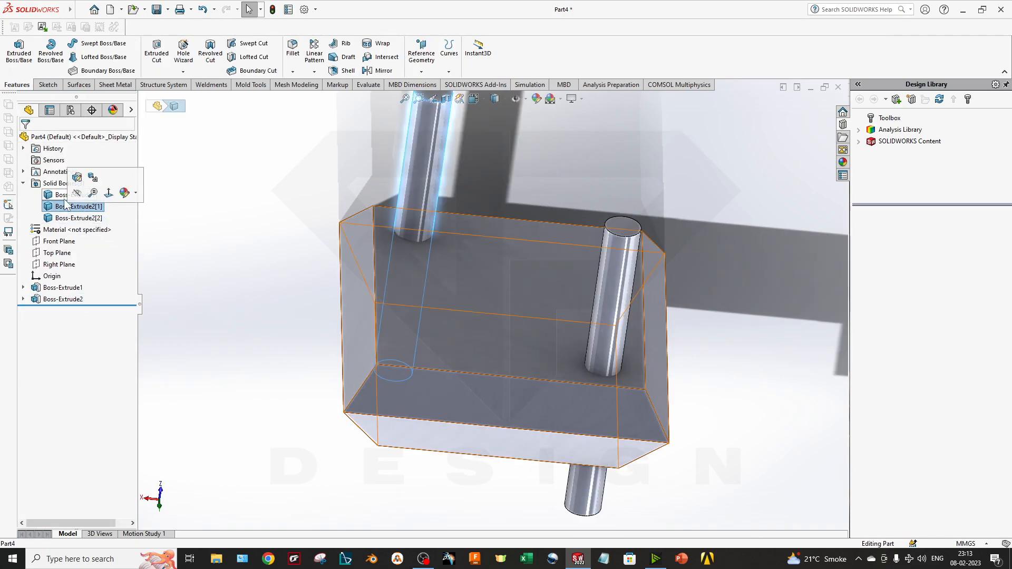
left_click(67, 197)
left_click(65, 210)
left_click(69, 219)
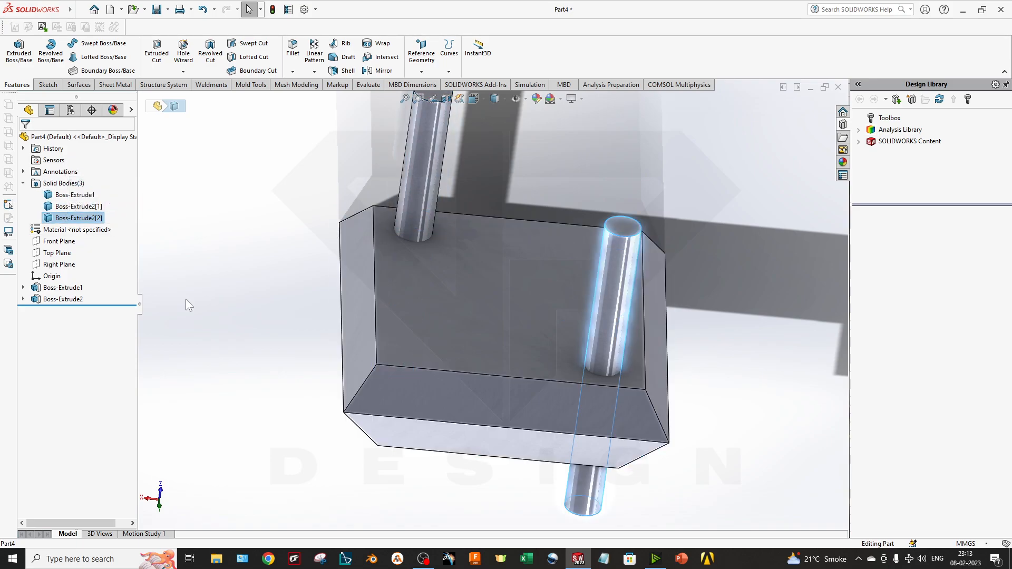
left_click(296, 368)
- Start a new sketch on the top end face of the Boss-Extrude2[1] cylinder
scroll(298, 369, "up", 2)
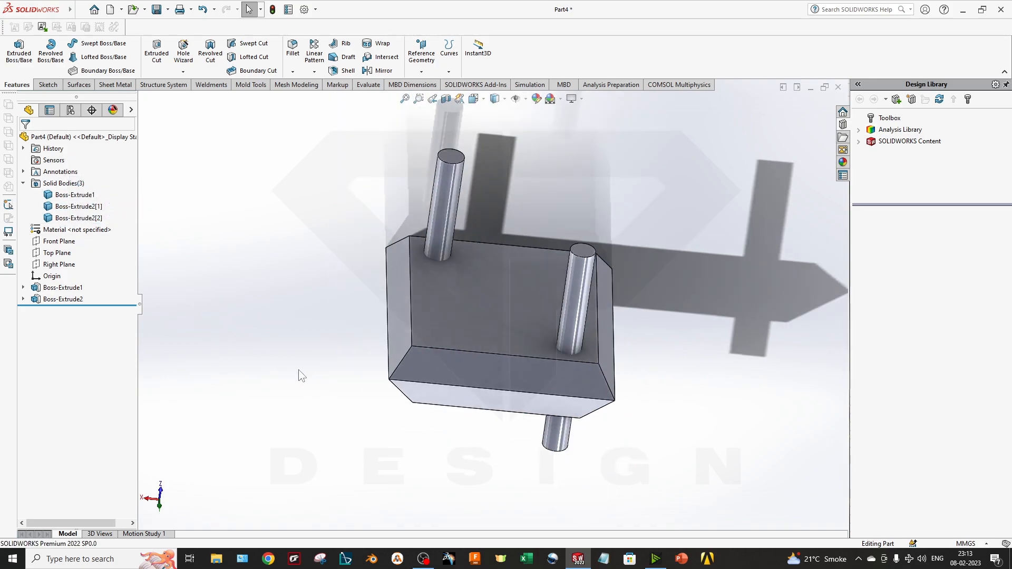
scroll(445, 303, "down", 1)
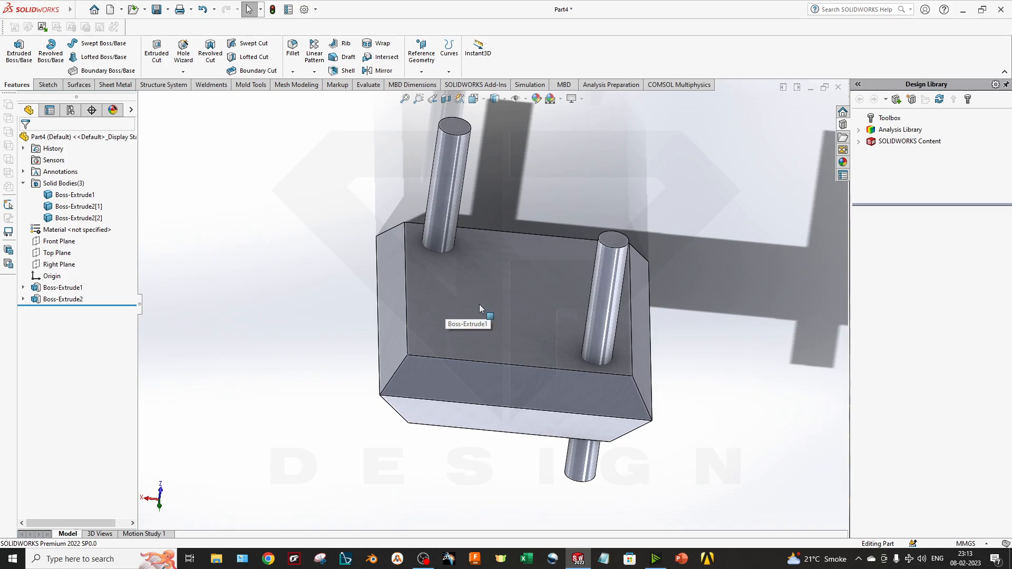
middle_click_drag(488, 319, 471, 315)
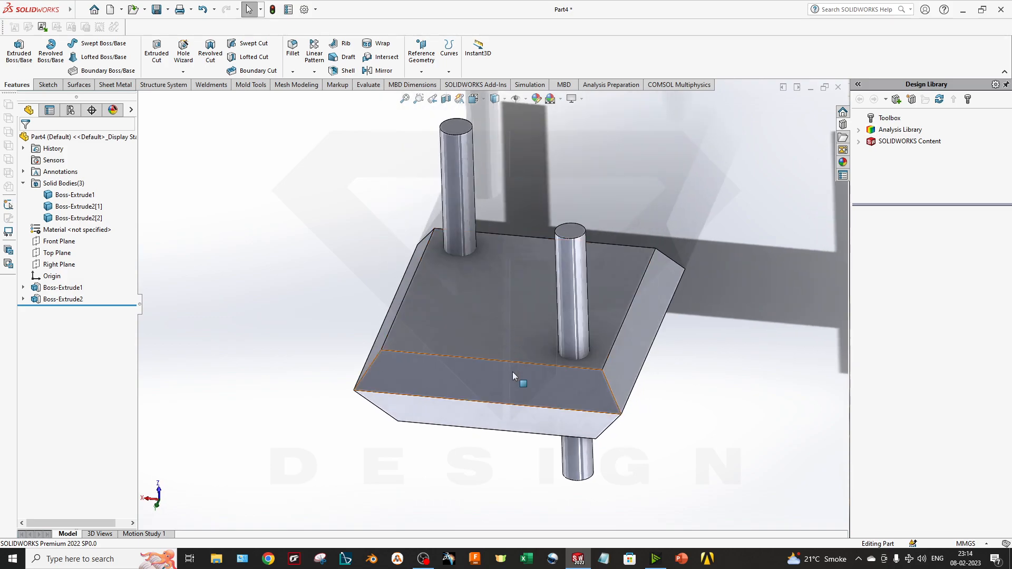
middle_click_drag(443, 382, 496, 415)
scroll(474, 286, "down", 1)
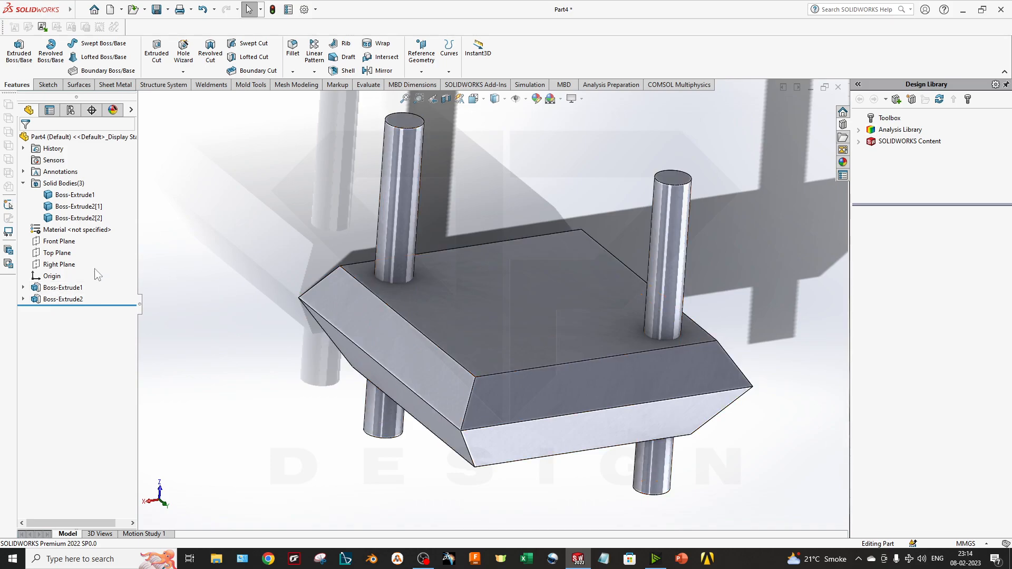
mouse_move(437, 169)
middle_mouse_down()
mouse_move(516, 230)
mouse_move(446, 184)
middle_mouse_up()
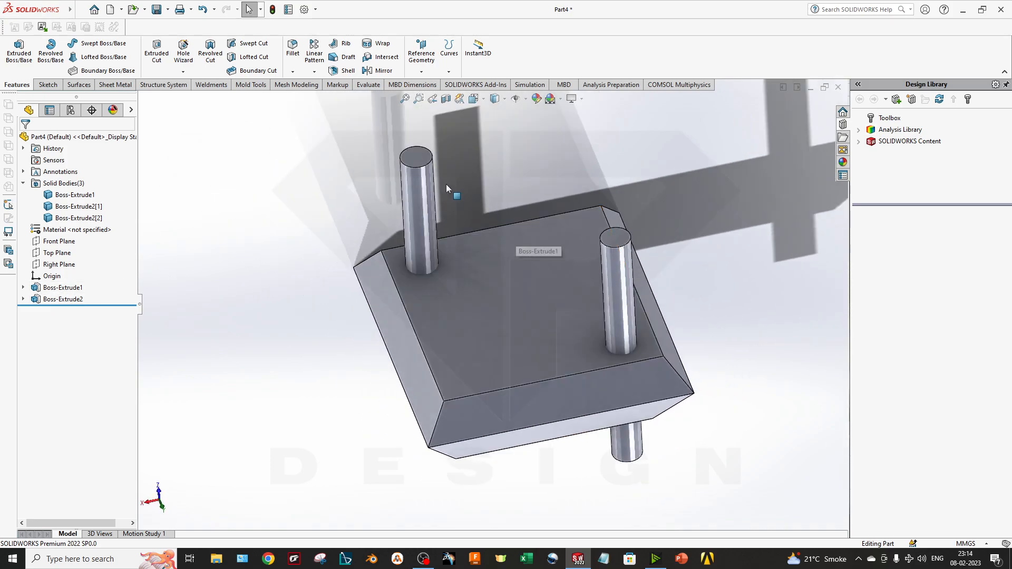
right_click(413, 165)
left_click(435, 144)
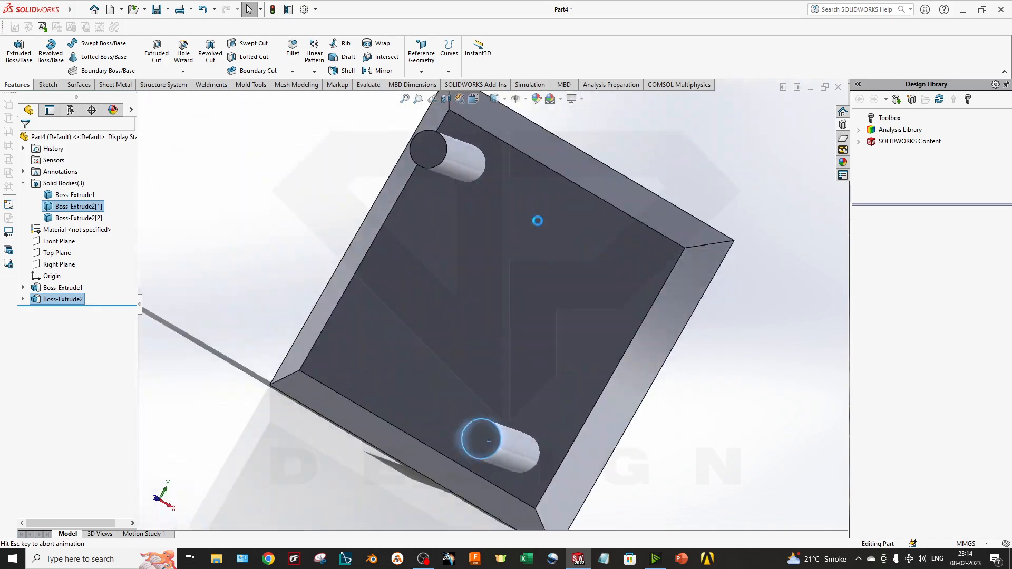
middle_click_drag(409, 291, 468, 232)
scroll(469, 233, "up", 2)
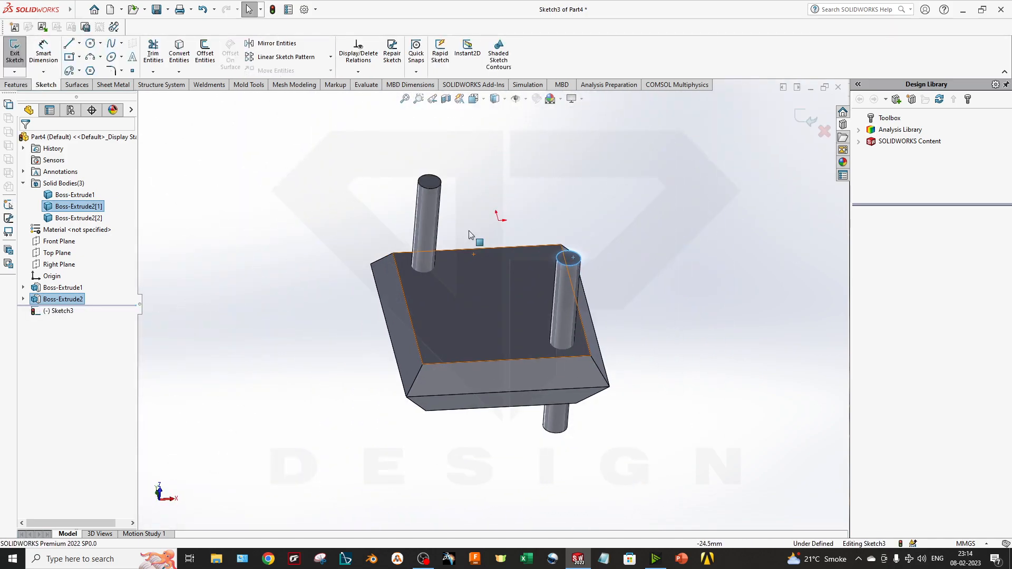
- Sketch a center rectangle at the origin, about 46.4 by 36.8 mm, above the middle of the block
left_click(69, 56)
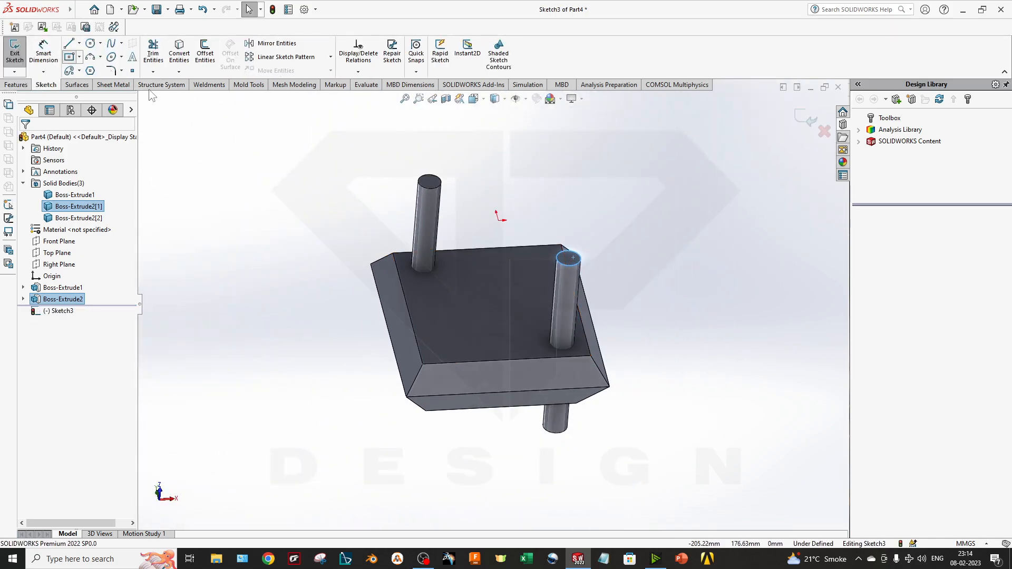
left_click(498, 220)
left_click(535, 236)
key("Escape")
mouse_move(515, 285)
middle_mouse_down()
mouse_move(536, 203)
mouse_move(495, 298)
middle_mouse_up()
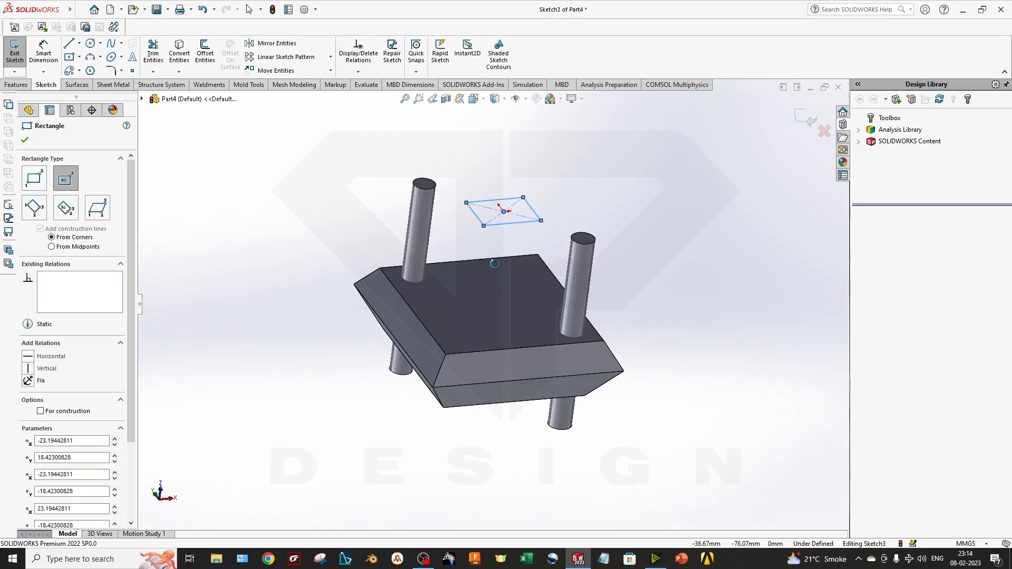
middle_click_drag(495, 264, 514, 232)
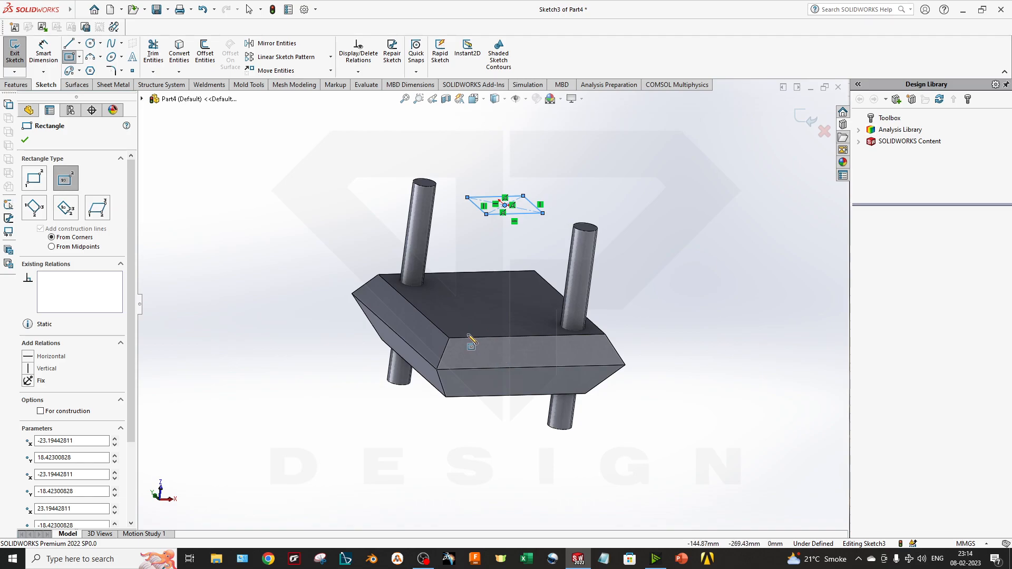
middle_click_drag(476, 333, 492, 297)
scroll(503, 305, "down", 2)
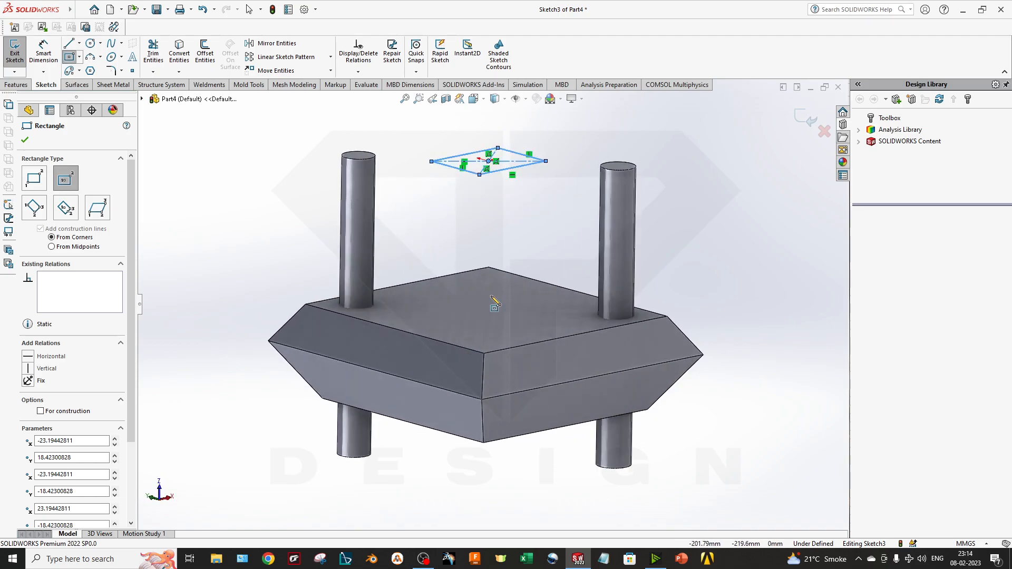
middle_click_drag(522, 355, 504, 345)
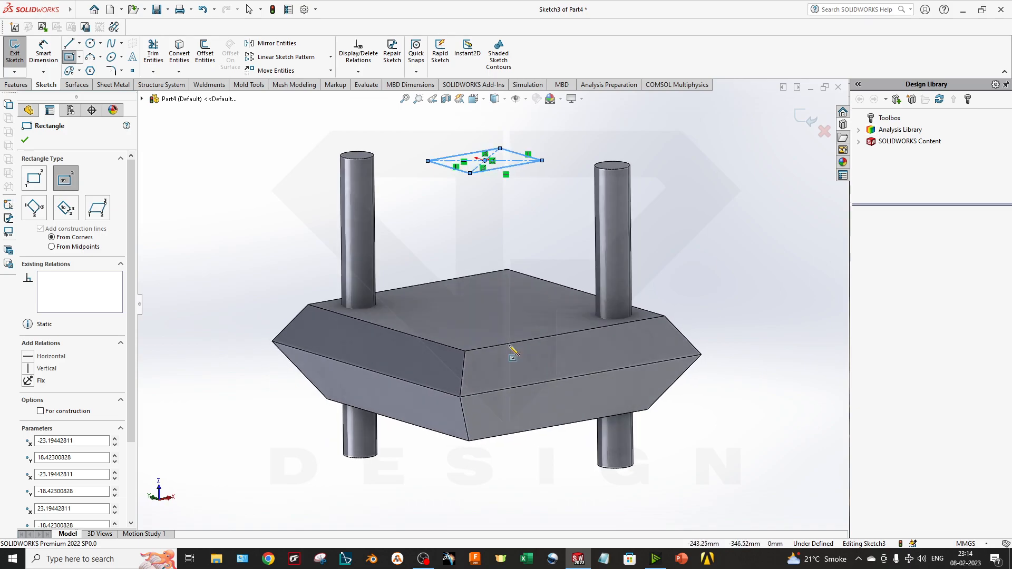
left_click(25, 141)
- Start a boss extrusion of the rectangle with the Up To Vertex end condition, ending at a corner of the block's top face
left_click(16, 85)
left_click(19, 53)
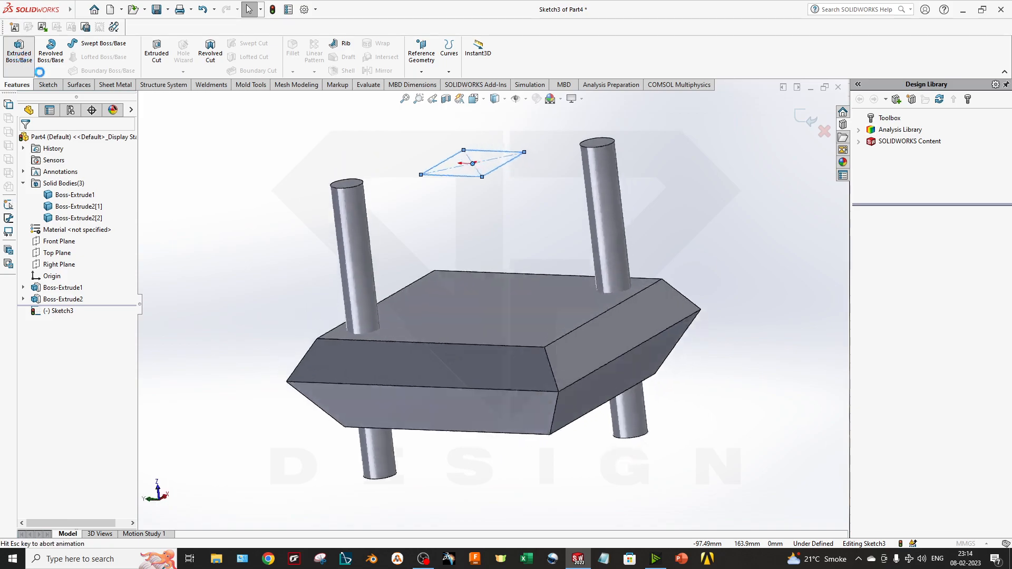
left_click(79, 202)
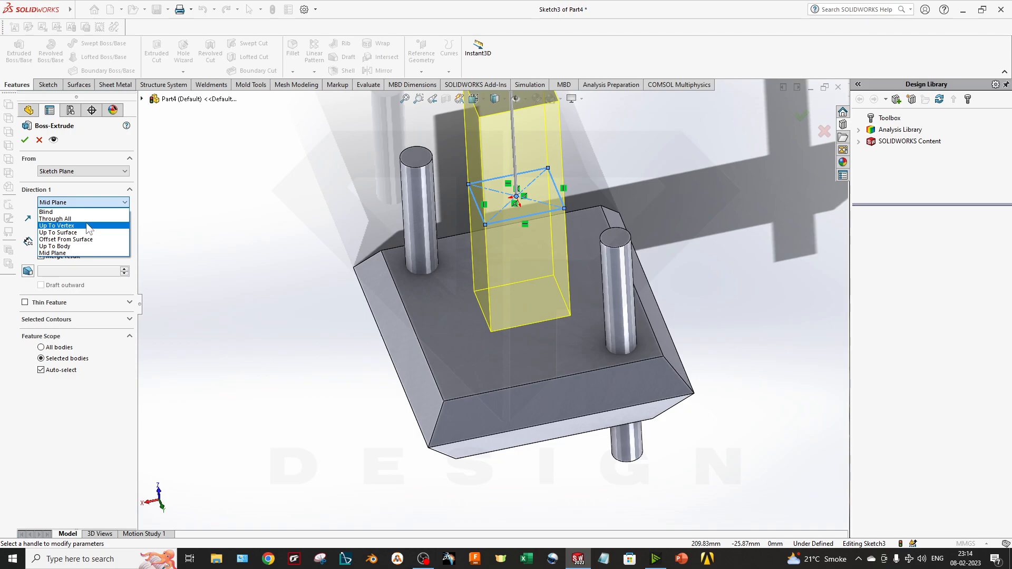
left_click(57, 226)
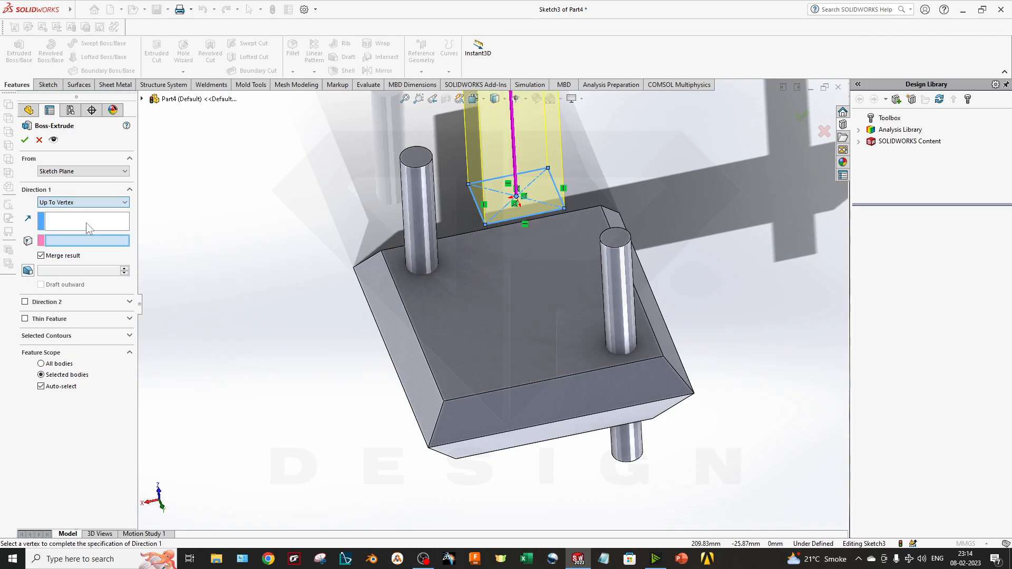
left_click(444, 401)
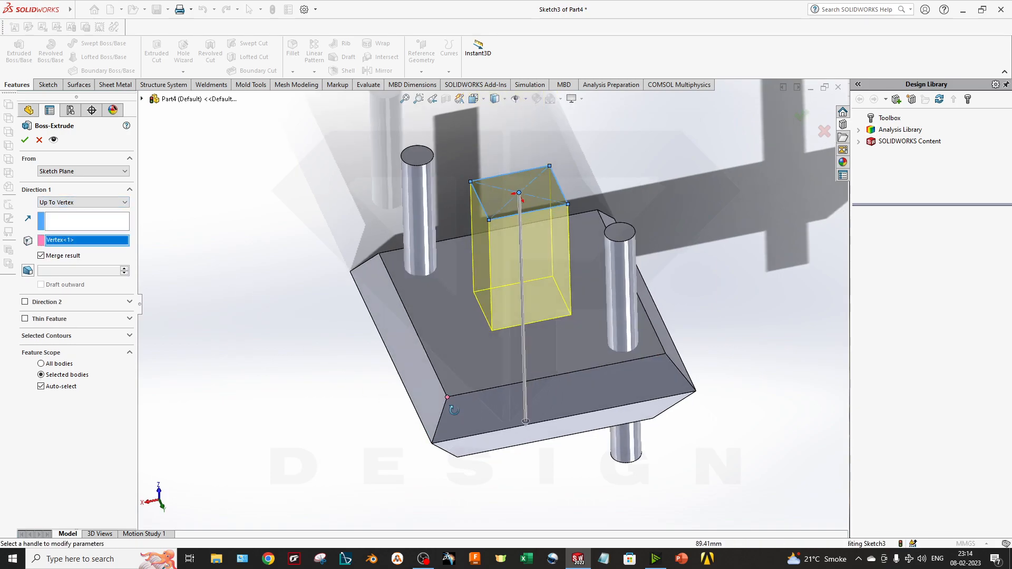
scroll(464, 317, "down", 8)
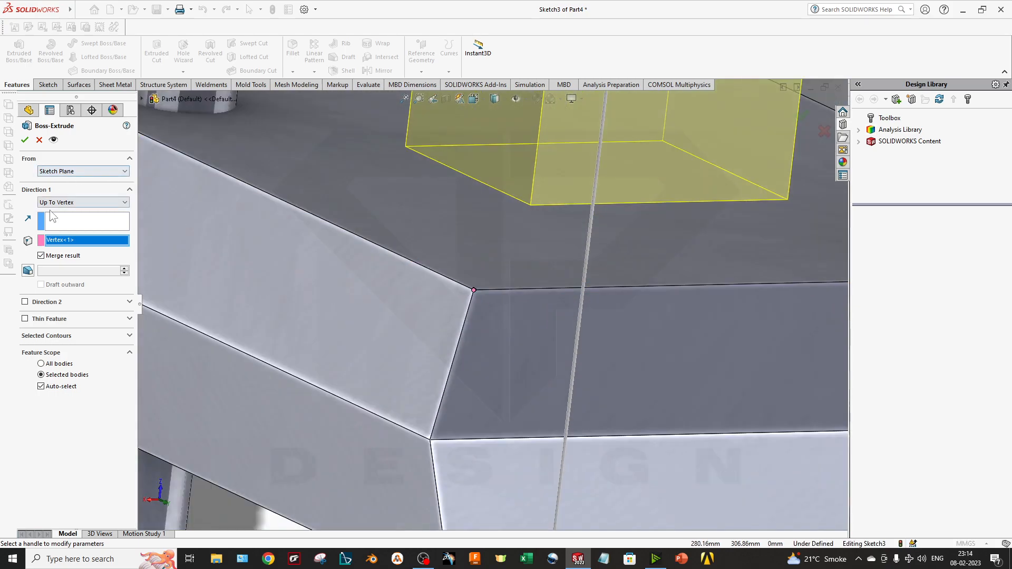
- Change the rectangle extrusion's end condition to Up To Surface and pick the block's flat top face as its end
left_click(79, 203)
left_click(58, 229)
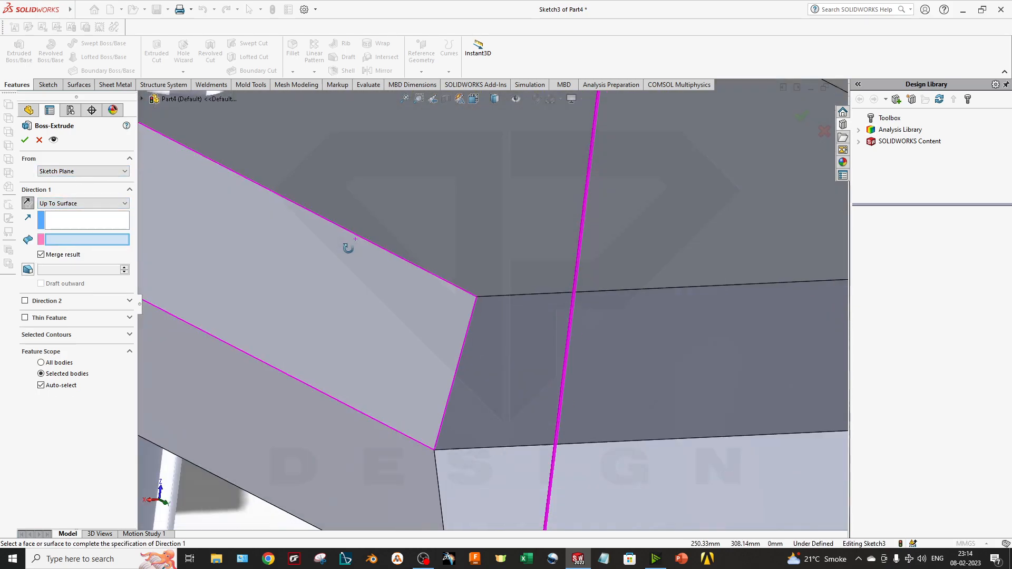
scroll(345, 243, "up", 5)
left_click(423, 183)
scroll(460, 221, "down", 3)
middle_click_drag(464, 225, 375, 221)
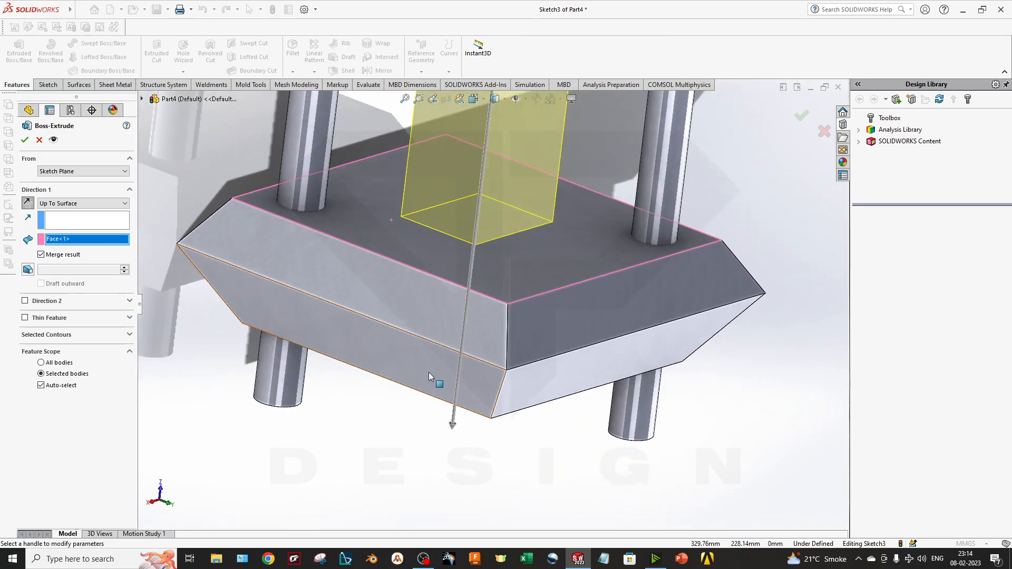
scroll(400, 260, "up", 1)
middle_click_drag(444, 258, 467, 252)
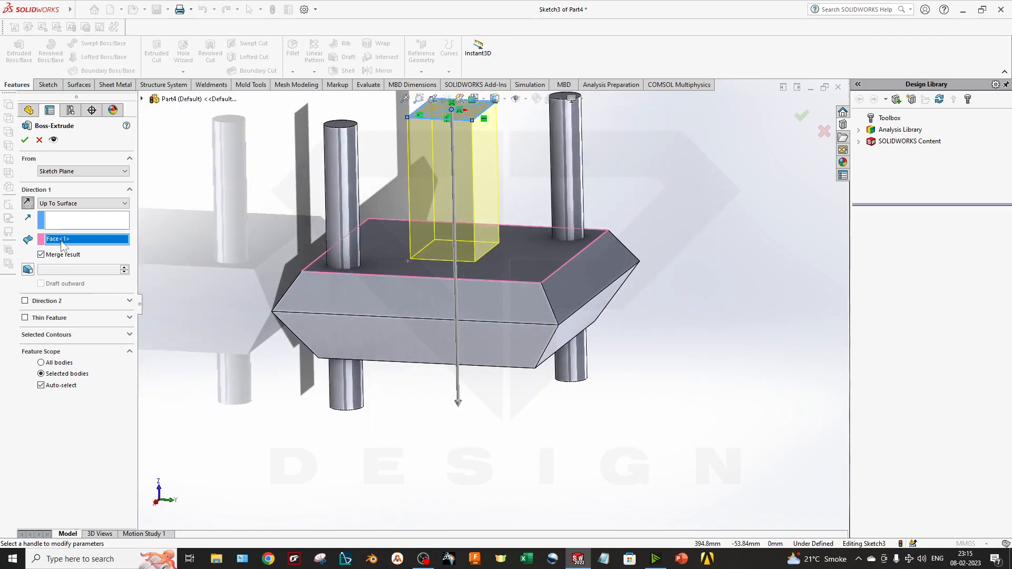
- Change the rectangle extrusion's end condition to Offset From Surface, with a 100 mm offset from the block's flat top face
left_click(73, 203)
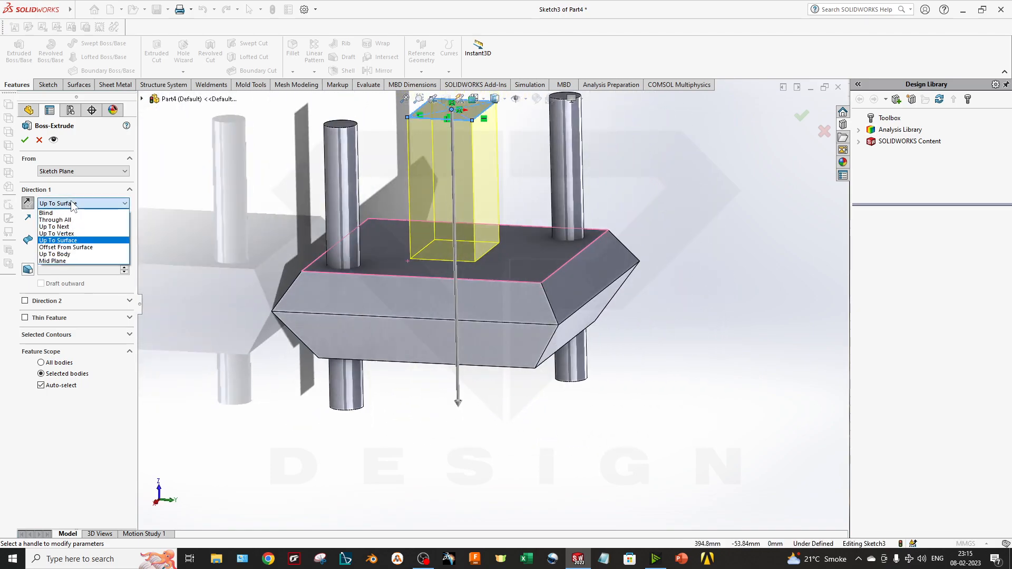
left_click(79, 247)
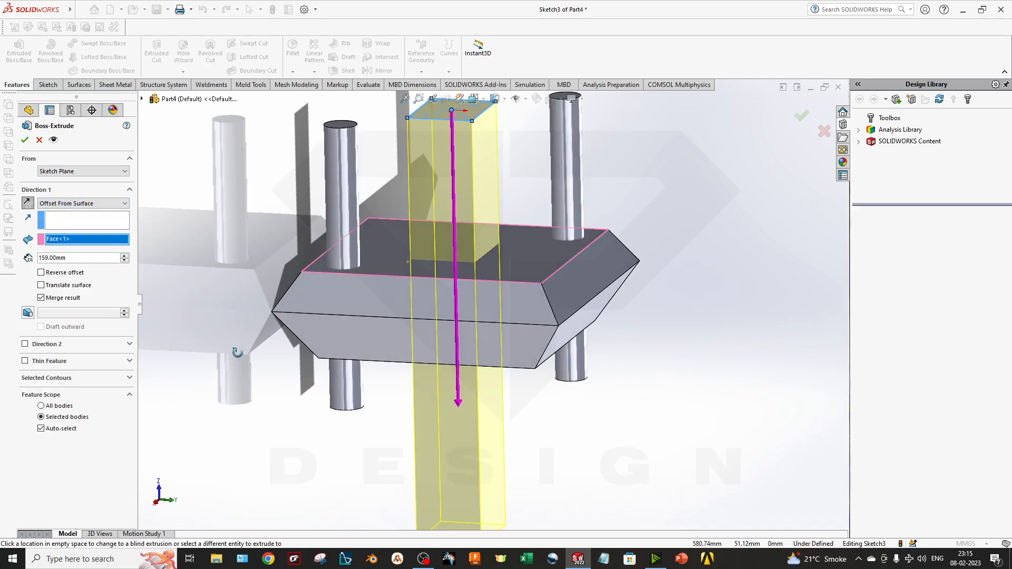
middle_click_drag(379, 284, 406, 280)
left_click(79, 204)
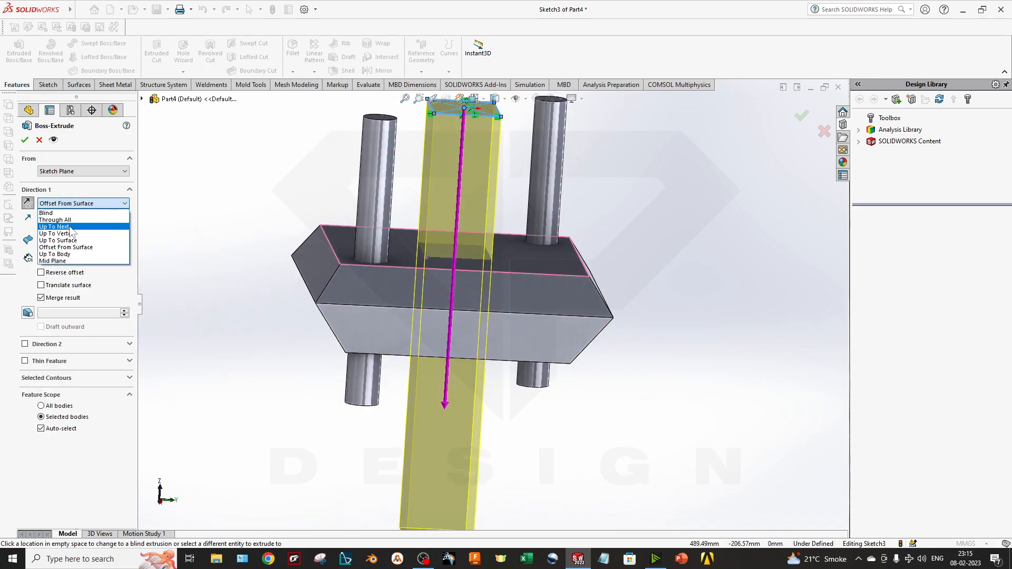
left_click(75, 247)
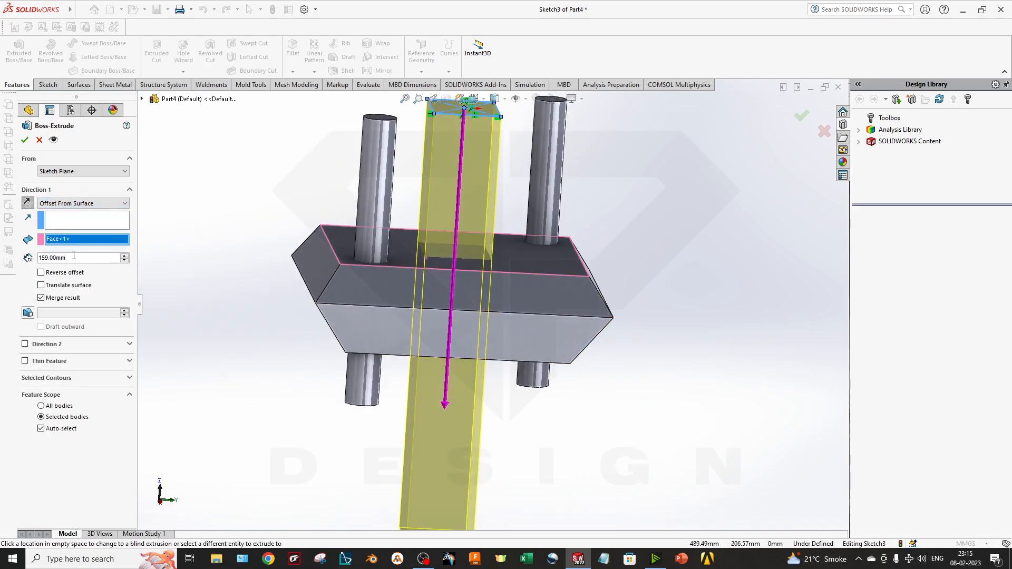
type("100")
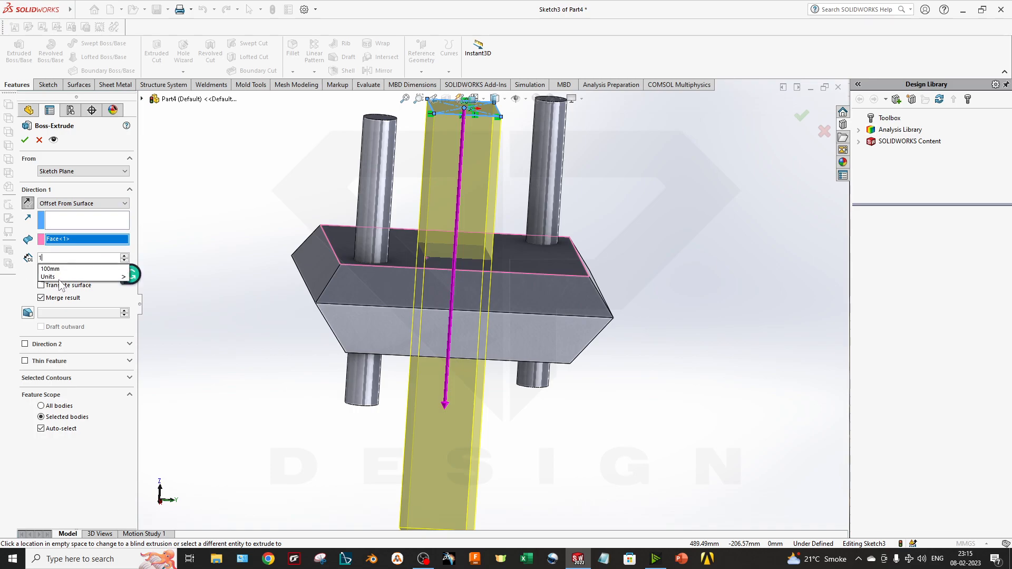
key("Return")
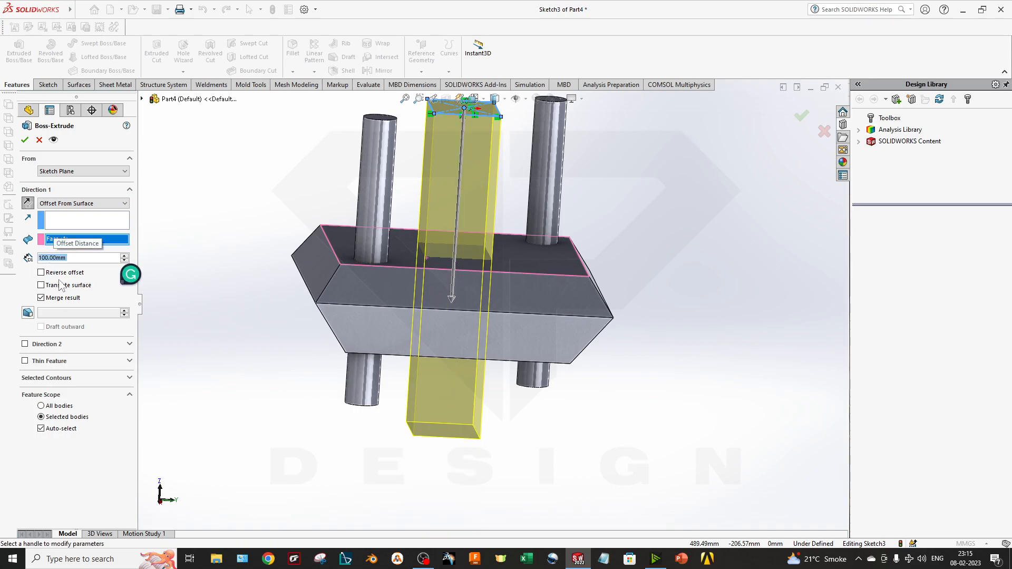
- Change the rectangle extrusion's end condition to Up To Body and pick the drafted block as the end body
left_click(87, 203)
left_click(79, 255)
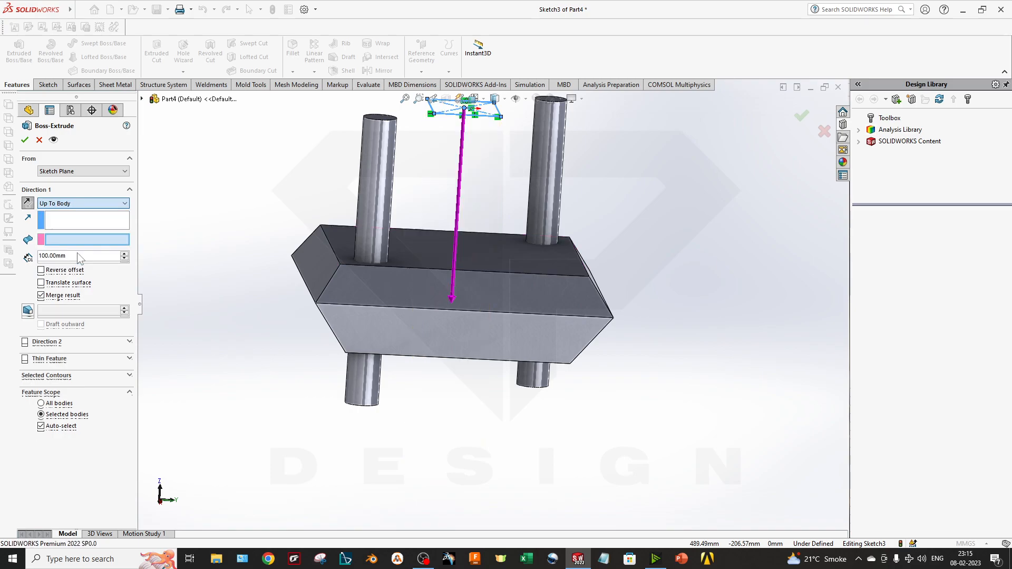
left_click(398, 285)
middle_click_drag(397, 283, 344, 384)
- Change the rectangle extrusion's end condition to Up To Next so that it ends at the block below
left_click(79, 205)
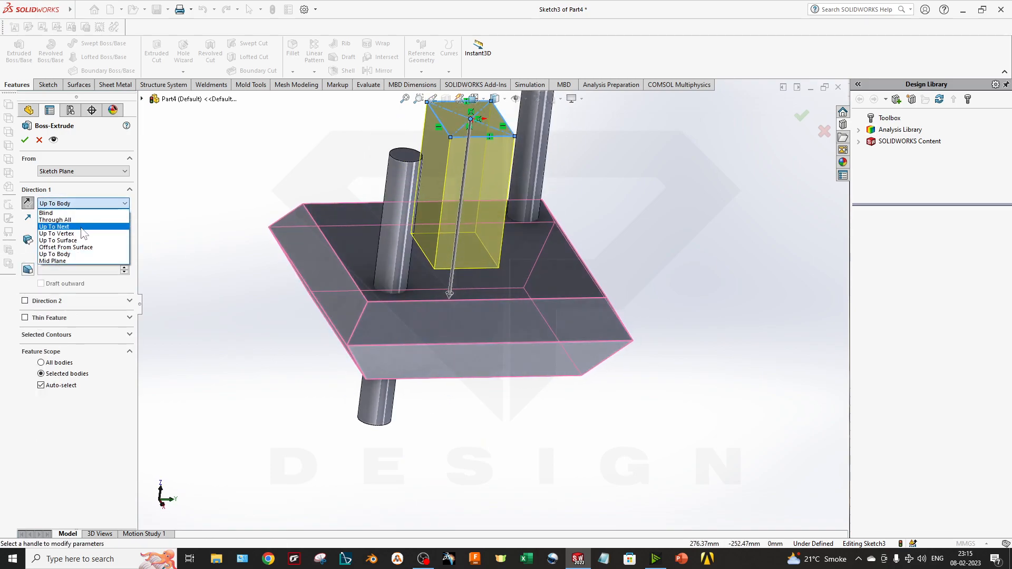
left_click(85, 227)
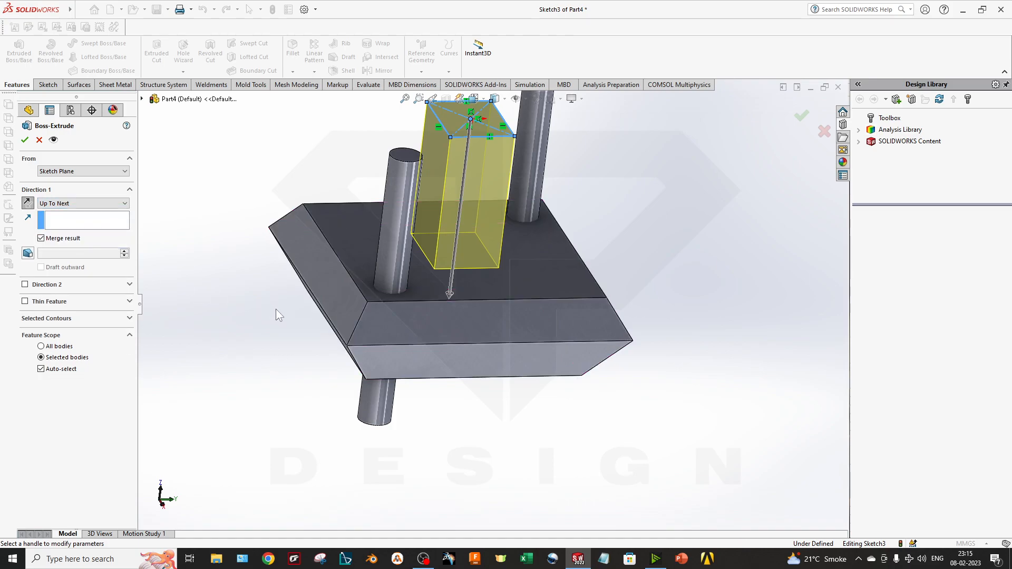
middle_click_drag(276, 309, 498, 302)
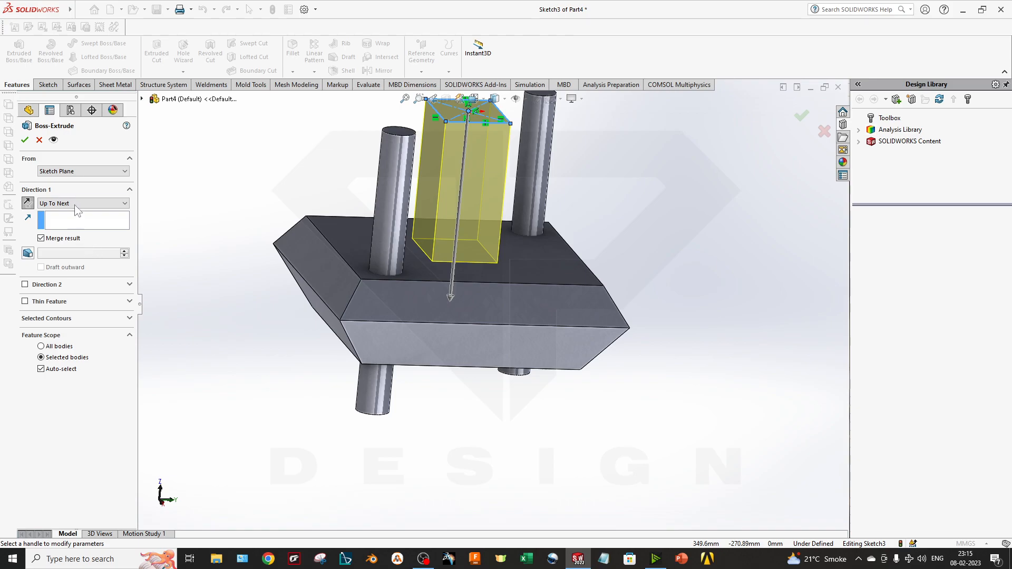
left_click(77, 211)
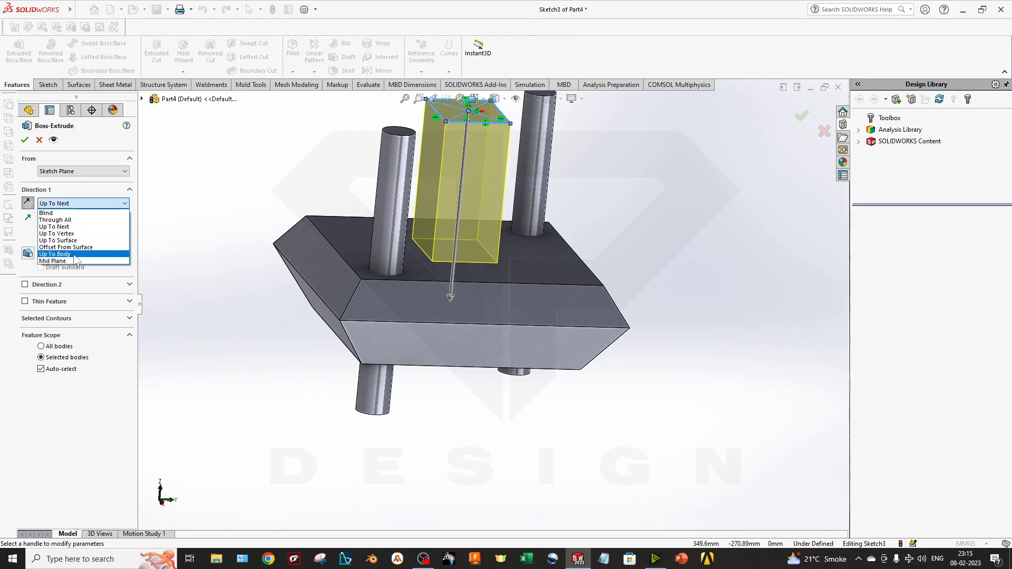
left_click(227, 304)
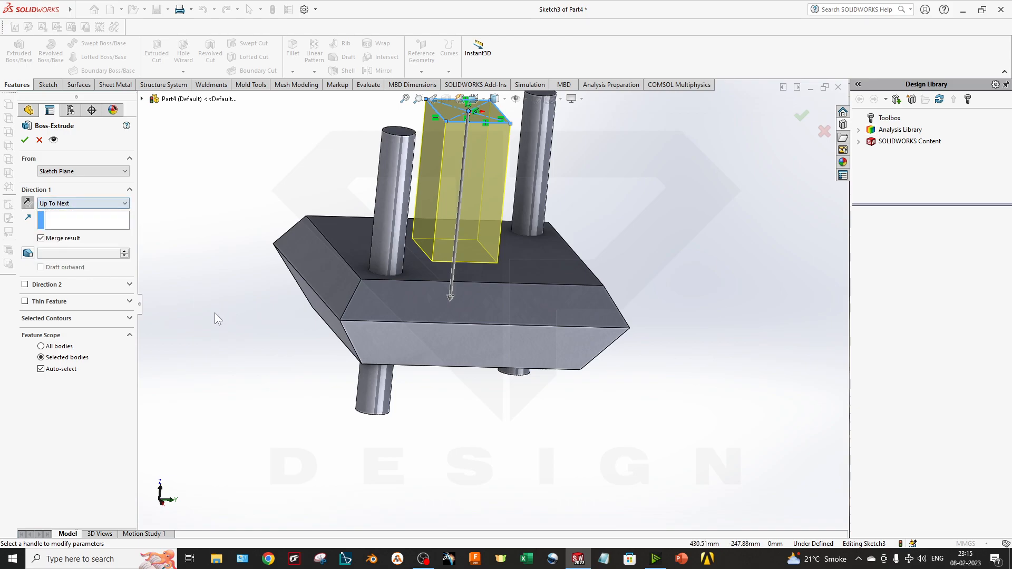
- Switch the rectangle extrusion's end condition to Blind, and cancel the boss extrusion to return to the sketch
left_click(80, 208)
left_click(81, 215)
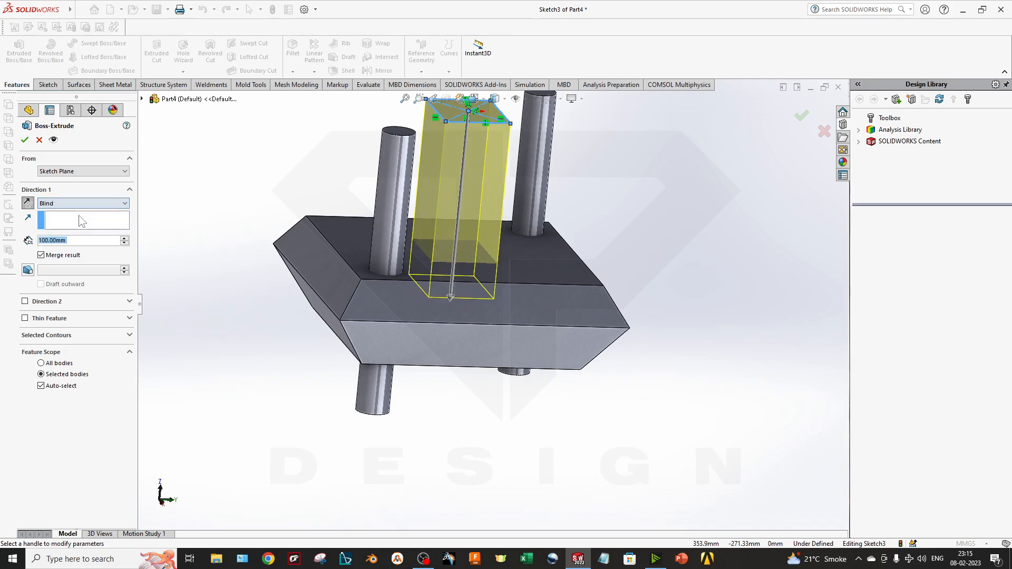
middle_click_drag(285, 293, 216, 299)
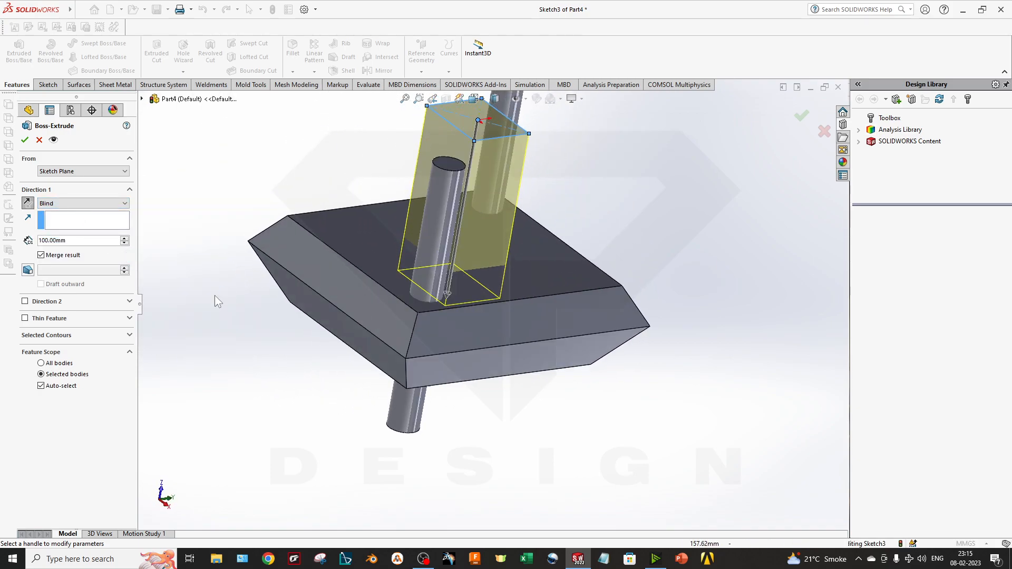
left_click(83, 205)
key("Escape")
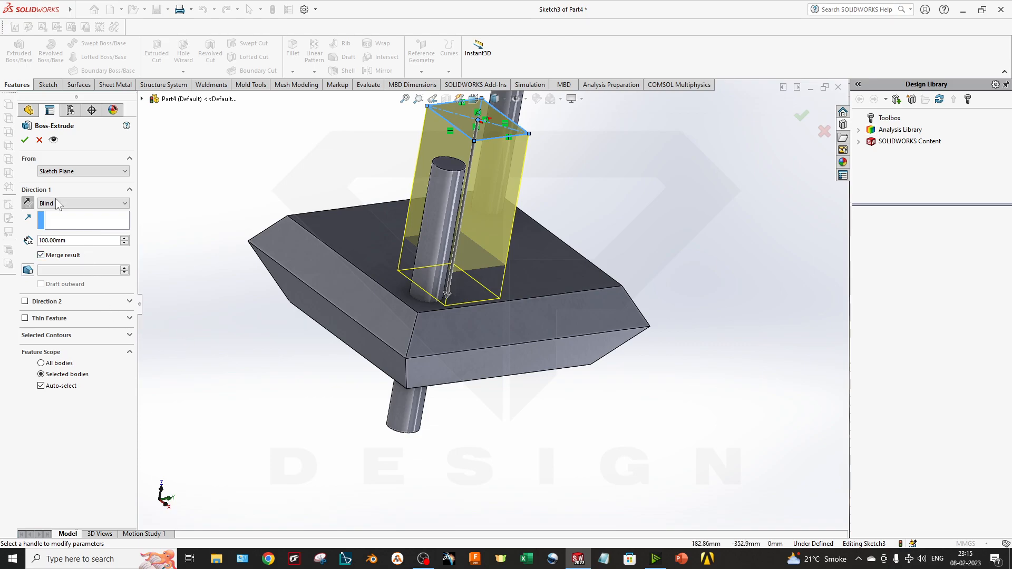
left_click(39, 139)
mouse_move(238, 251)
middle_mouse_down()
mouse_move(315, 349)
mouse_move(480, 222)
mouse_move(467, 247)
mouse_move(476, 255)
middle_mouse_up()
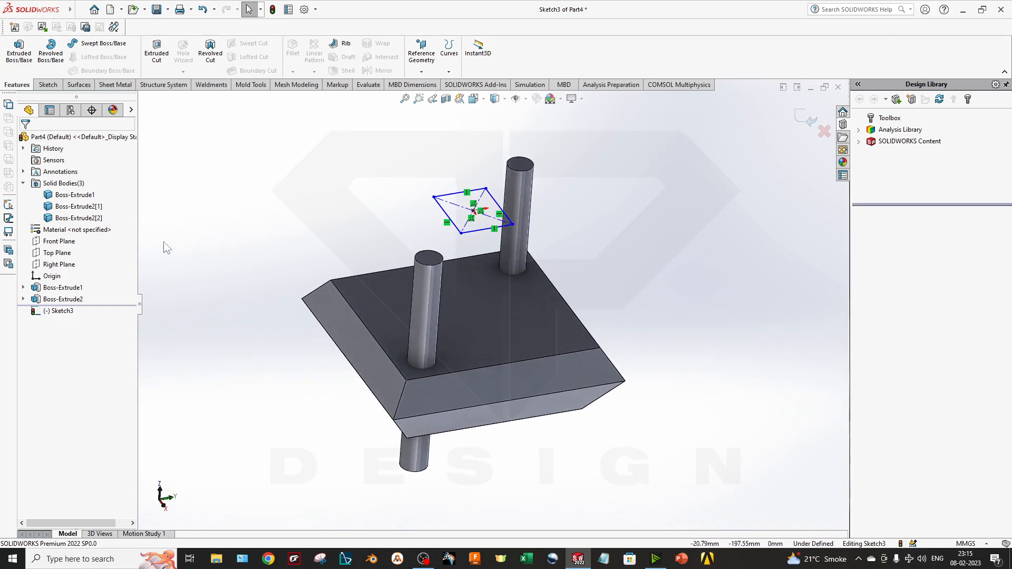
- Start a new boss extrusion of the rectangle above the block with the Blind end condition
scroll(531, 179, "down", 2)
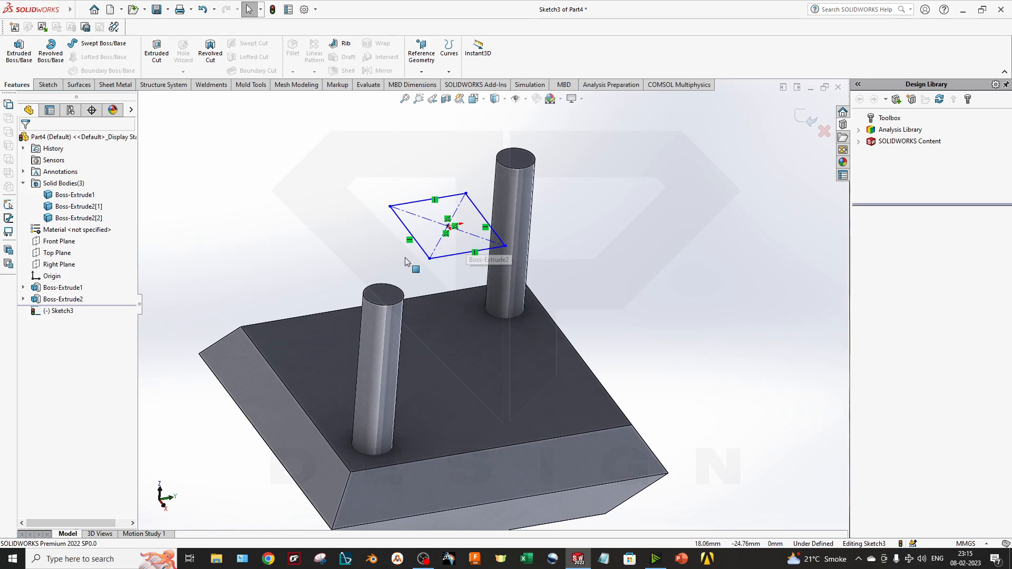
left_click(19, 51)
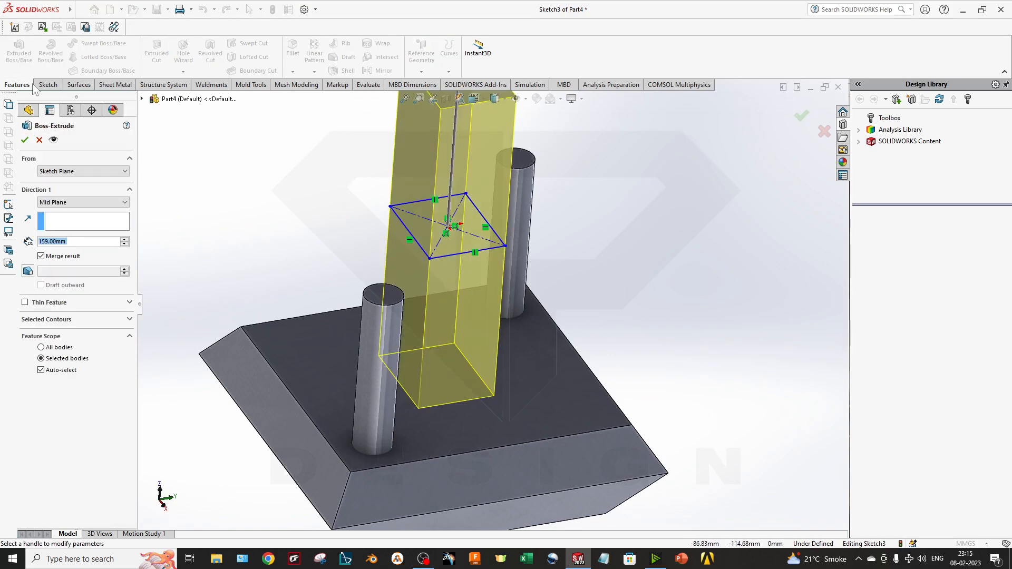
left_click(52, 203)
left_click(59, 204)
left_click(60, 205)
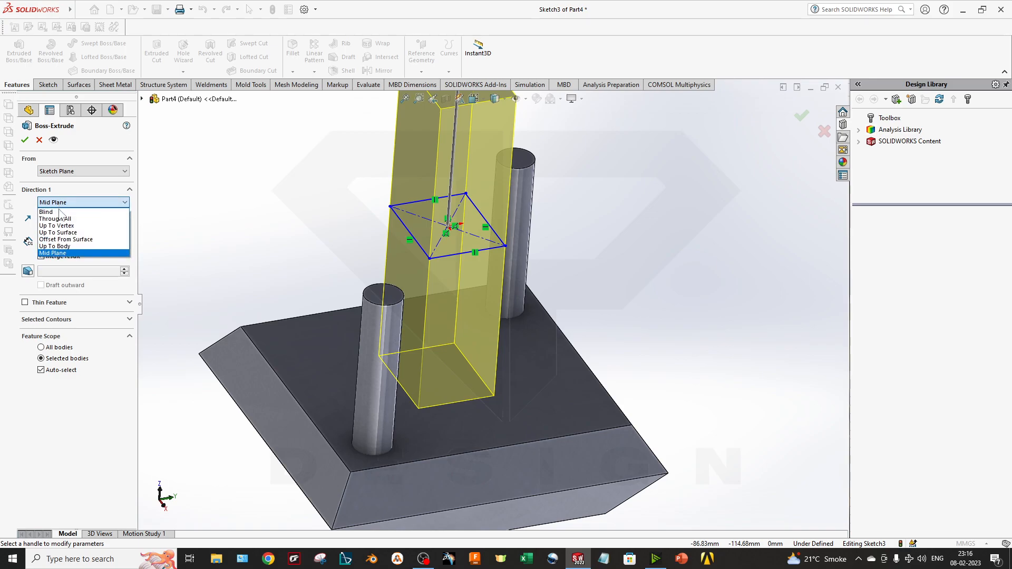
left_click(53, 211)
- Turn the rectangle extrusion into a One-Direction thin feature with a wall thickness of 1 mm
left_click(47, 319)
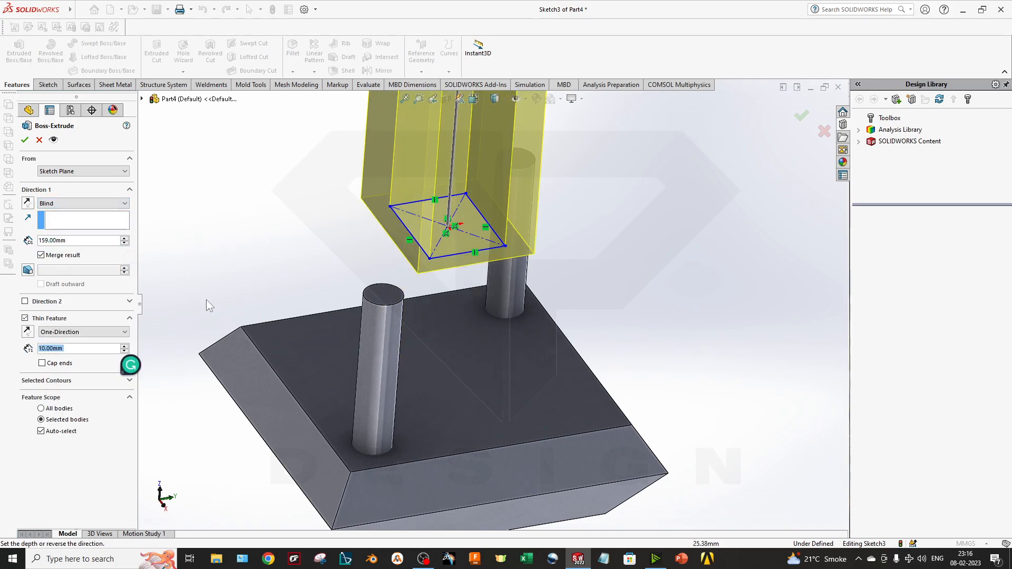
scroll(359, 251, "up", 2)
type("1")
key("Return")
scroll(506, 335, "up", 5)
scroll(501, 248, "down", 3)
middle_click_drag(501, 248, 506, 327)
scroll(543, 315, "down", 2)
- Set the wall thickness of the rectangle's thin feature to 2 mm
left_click(62, 348)
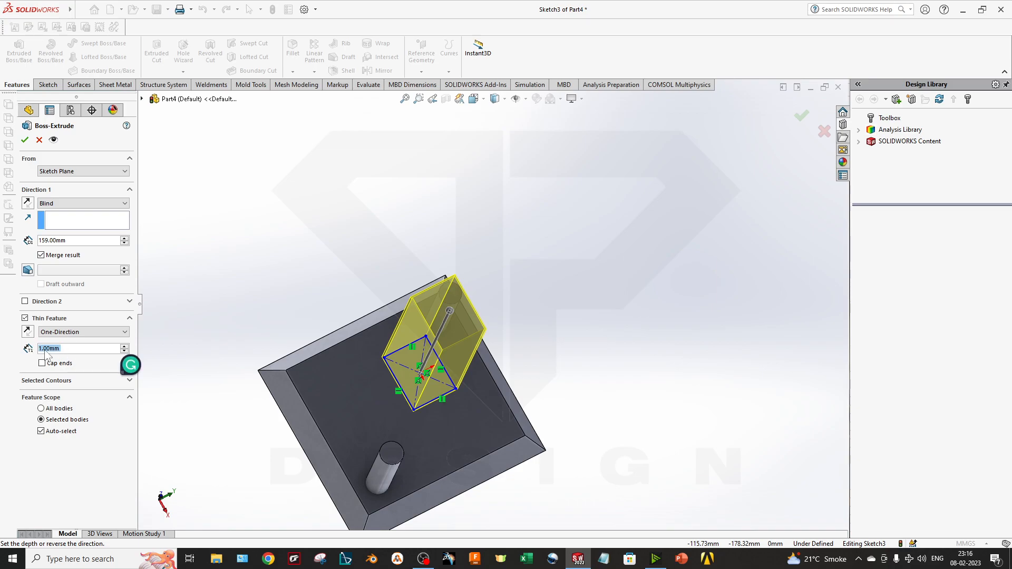
scroll(443, 311, "down", 3)
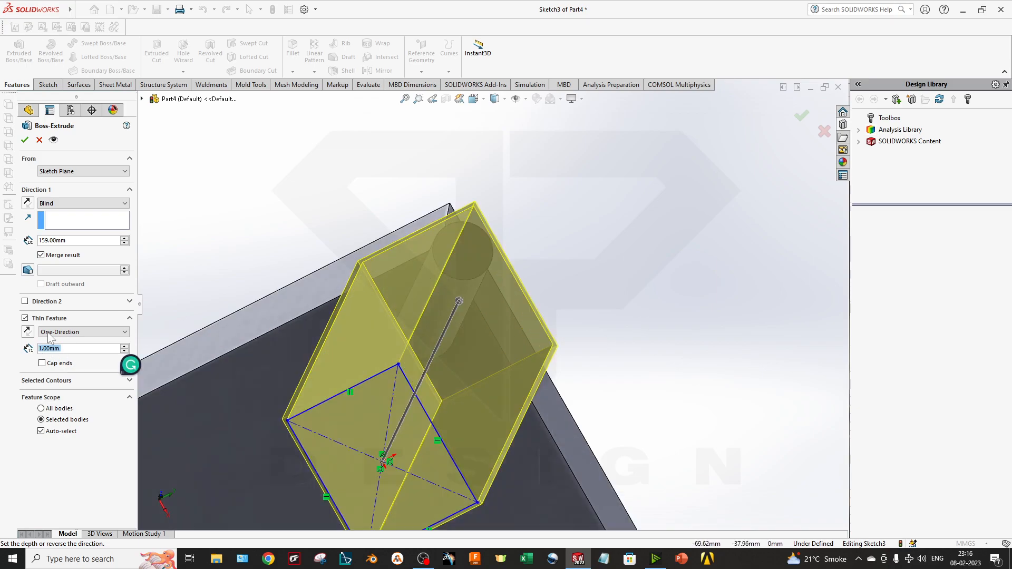
type("2")
key("Return")
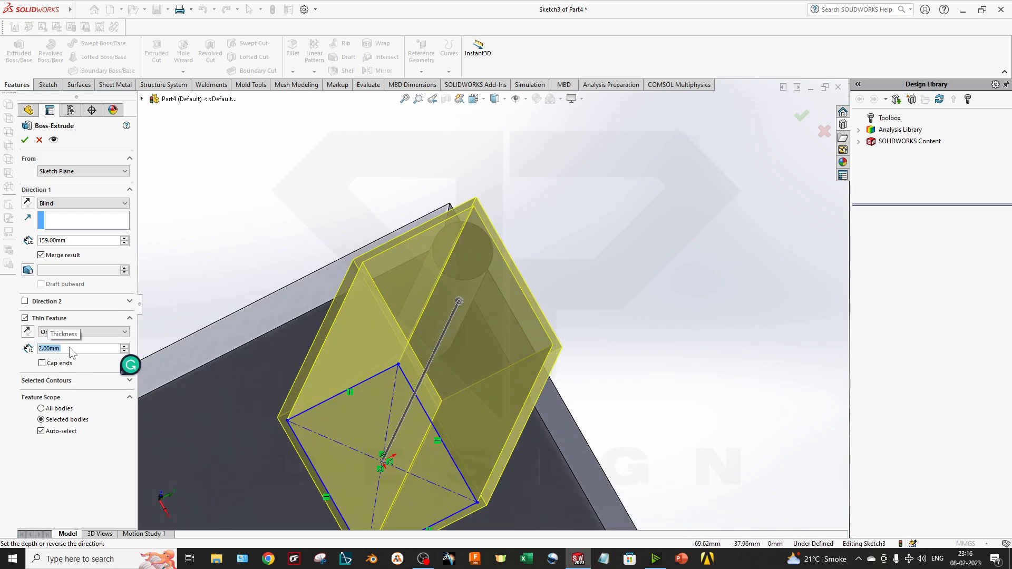
left_click(125, 346)
left_click(125, 347)
left_click(125, 351)
left_click(124, 352)
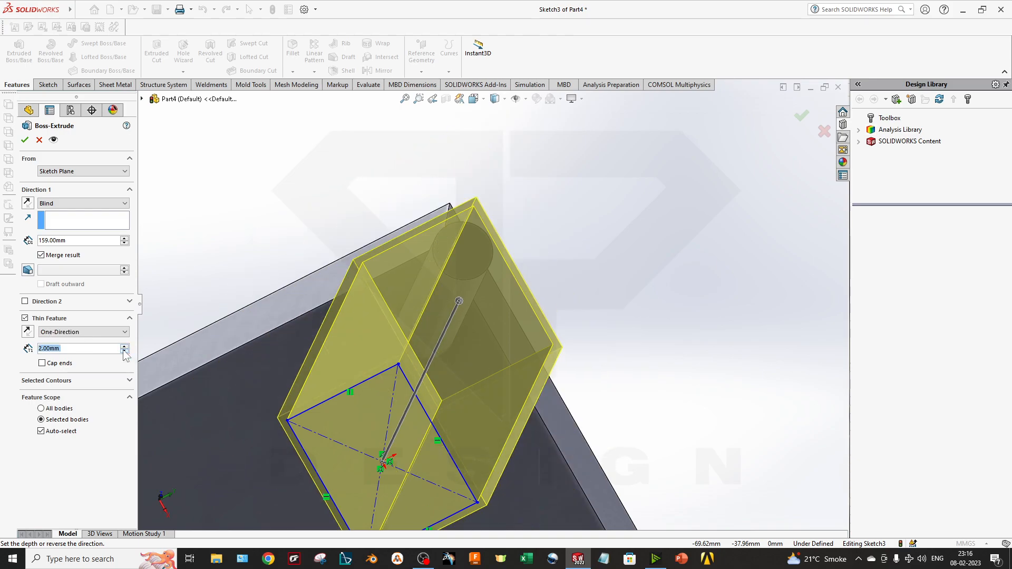
- Set the thin rectangle extrusion's depth to 200 mm
key("ctrl+7")
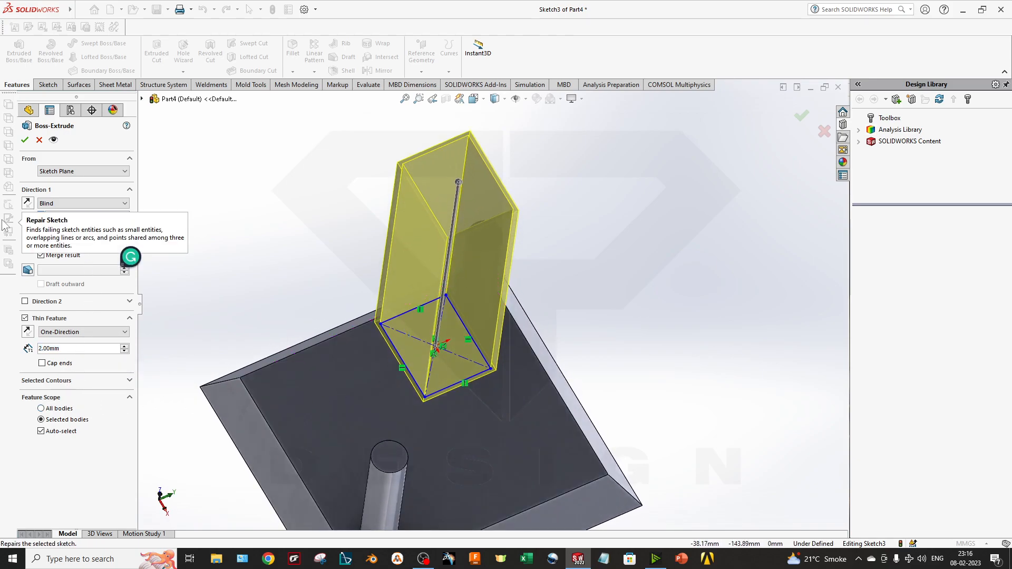
type("200")
key("Return")
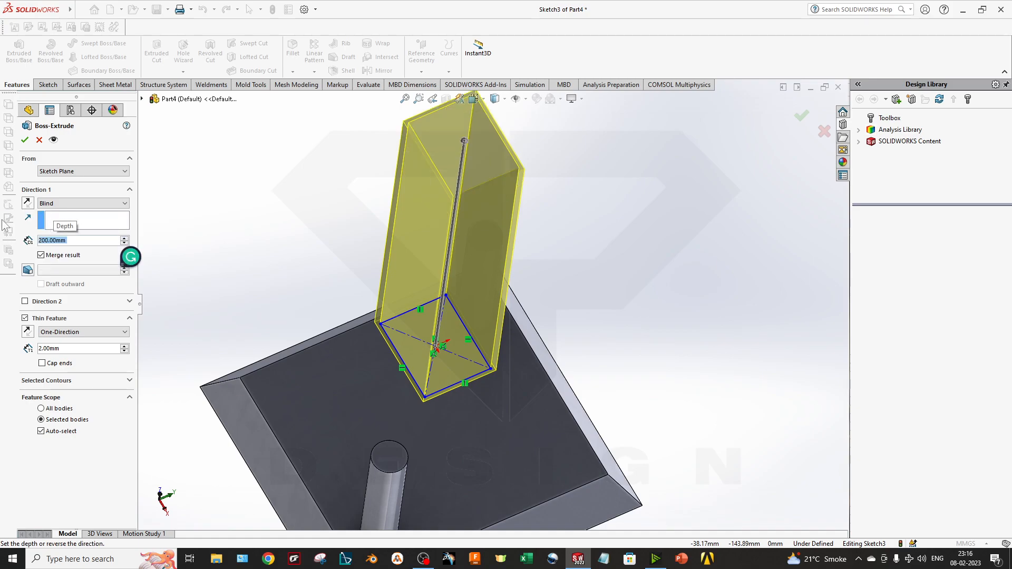
- Shorten the thin rectangle extrusion to a depth of 74 mm by its direction handle in the model
mouse_move(371, 227)
middle_mouse_down()
mouse_move(418, 163)
mouse_move(646, 152)
middle_mouse_up()
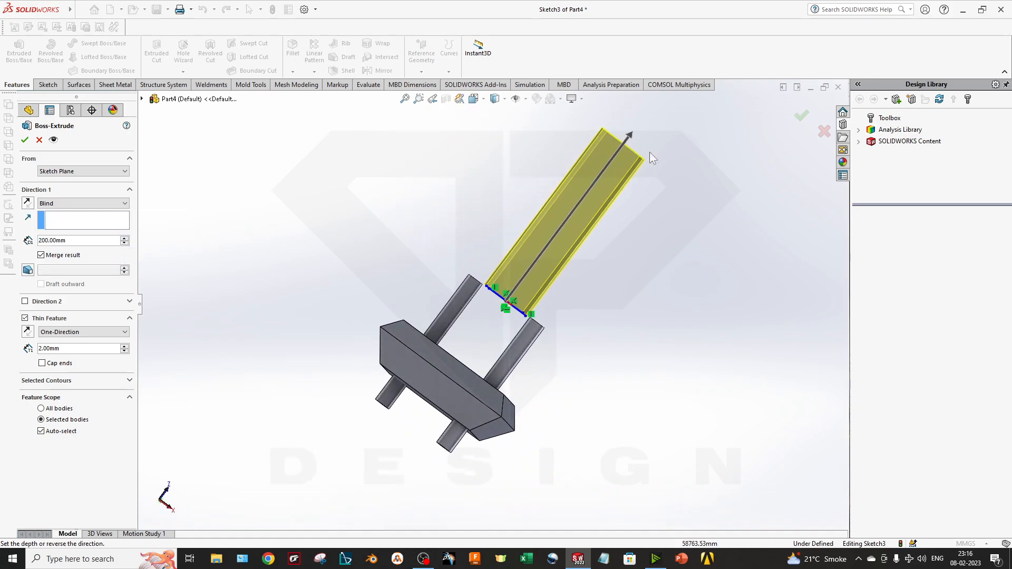
left_click_drag(631, 138, 556, 235)
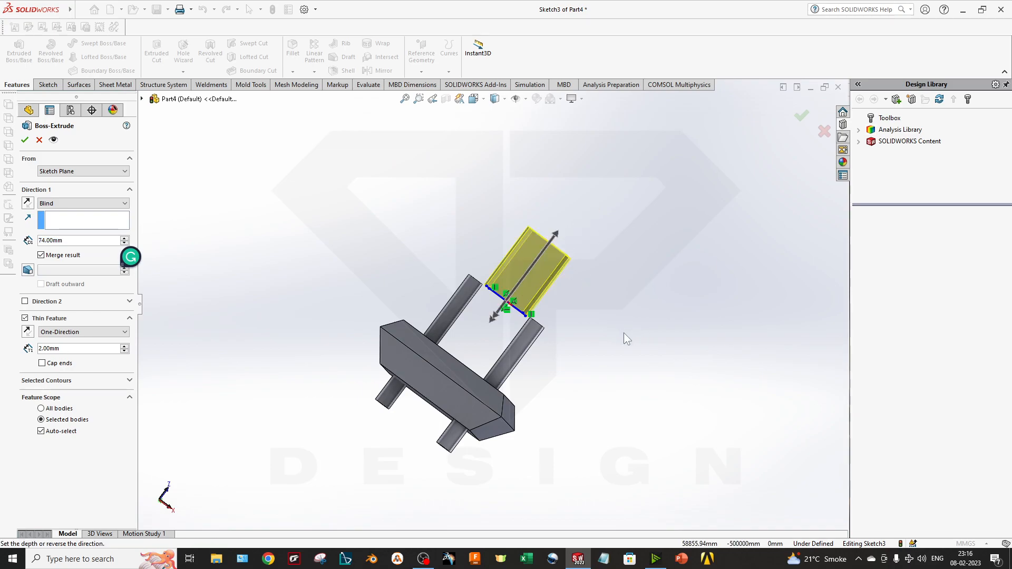
middle_click_drag(520, 274, 316, 253)
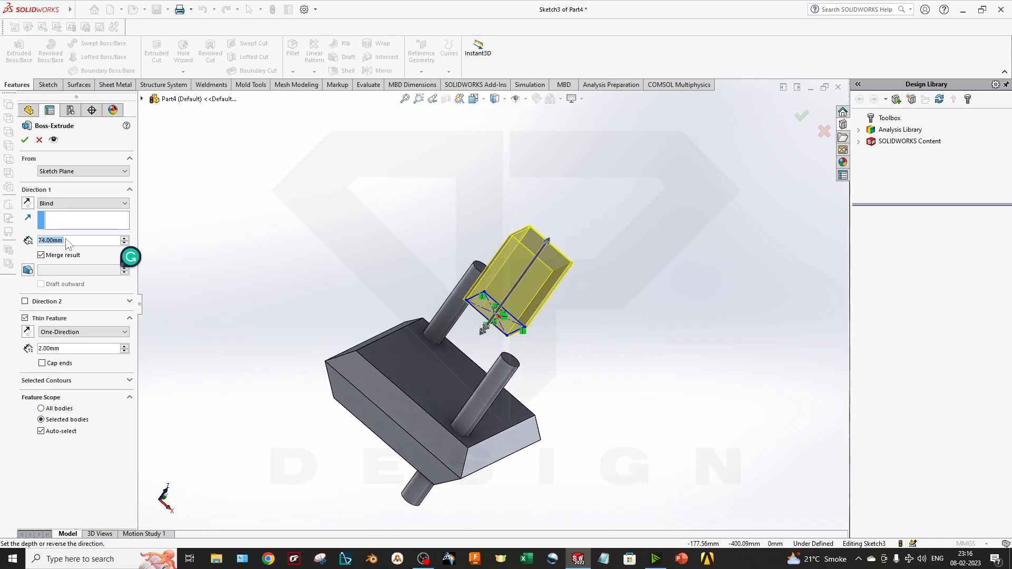
- Change the thin feature's type to Mid-Plane and examine how the wall lies around the rectangle's edges
left_click(82, 352)
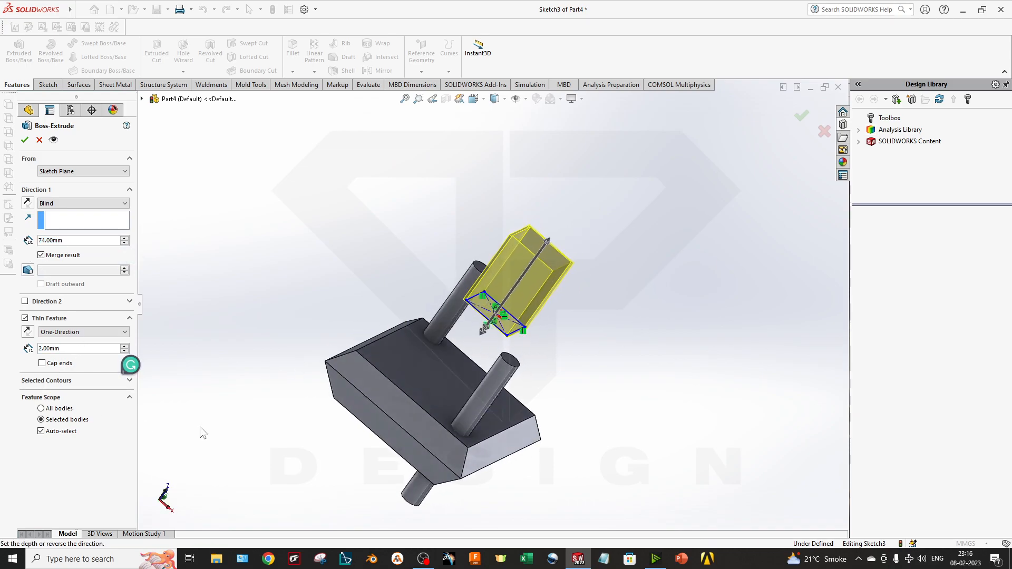
left_click(69, 333)
left_click(64, 349)
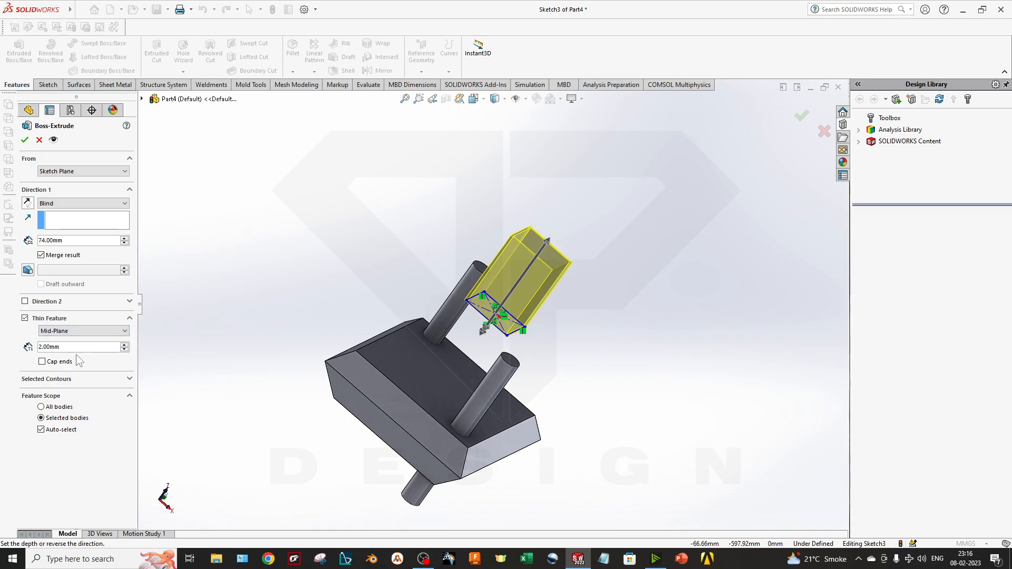
middle_click_drag(277, 314, 307, 296)
scroll(492, 268, "down", 6)
middle_click_drag(404, 265, 434, 263)
scroll(433, 263, "up", 5)
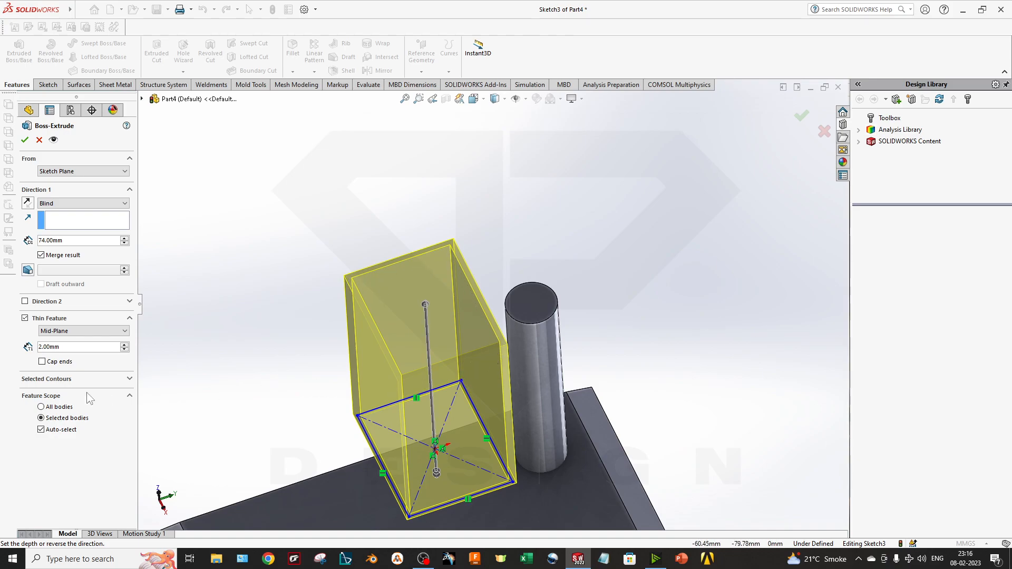
- Try the Cap ends option on the thin rectangle extrusion, and turn it off again
left_click(42, 361)
middle_click_drag(253, 341, 309, 277)
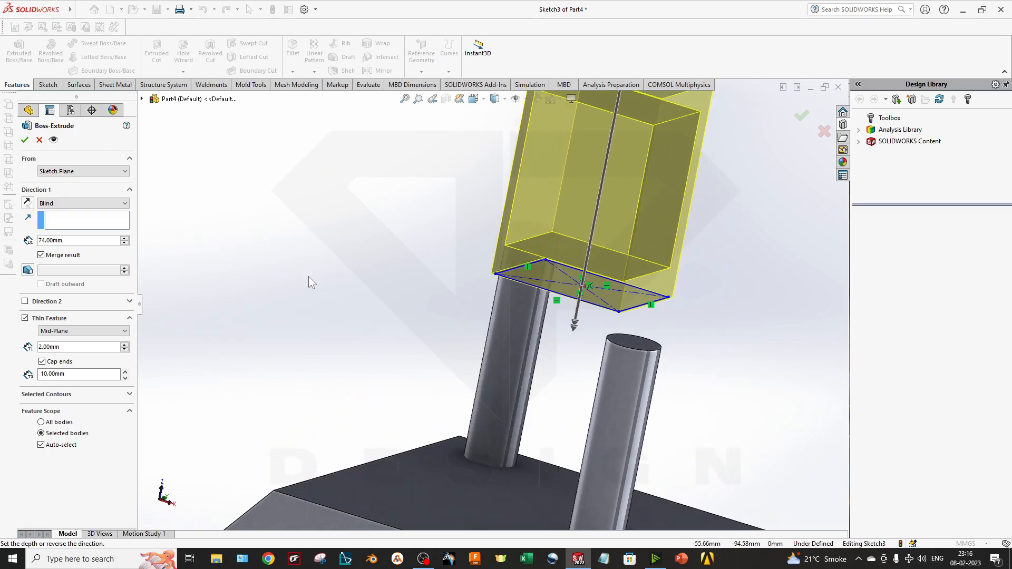
left_click(42, 362)
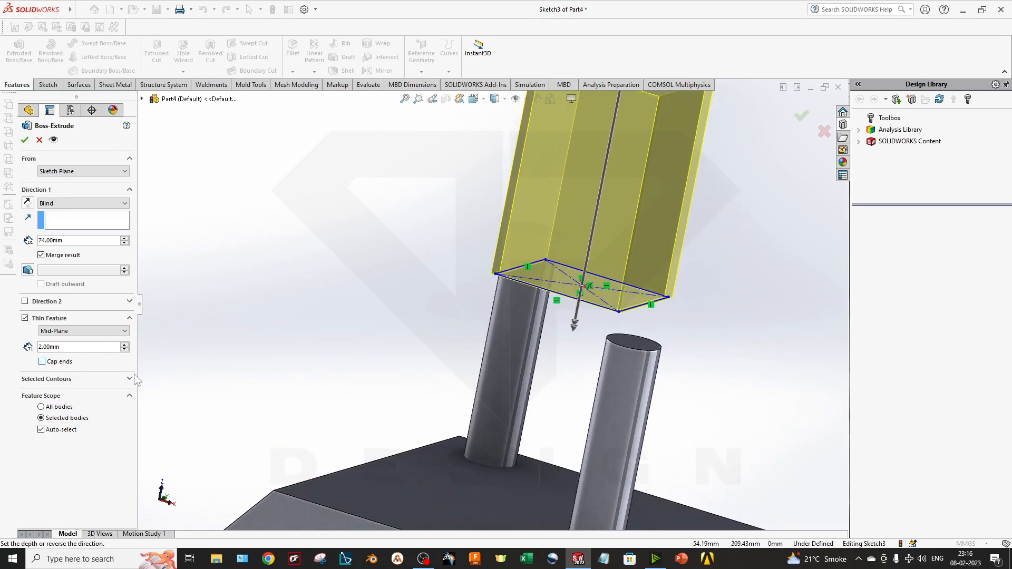
scroll(320, 326, "up", 3)
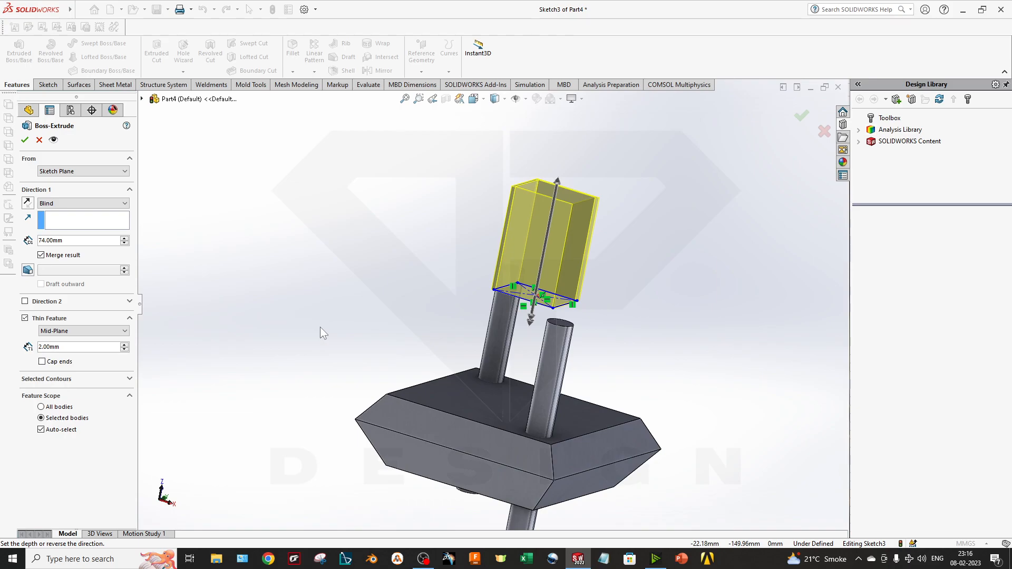
- Try to finish the thin rectangle extrusion with Auto-select turned off and no bodies chosen for the feature scope
scroll(573, 257, "down", 1)
middle_click_drag(572, 257, 545, 280)
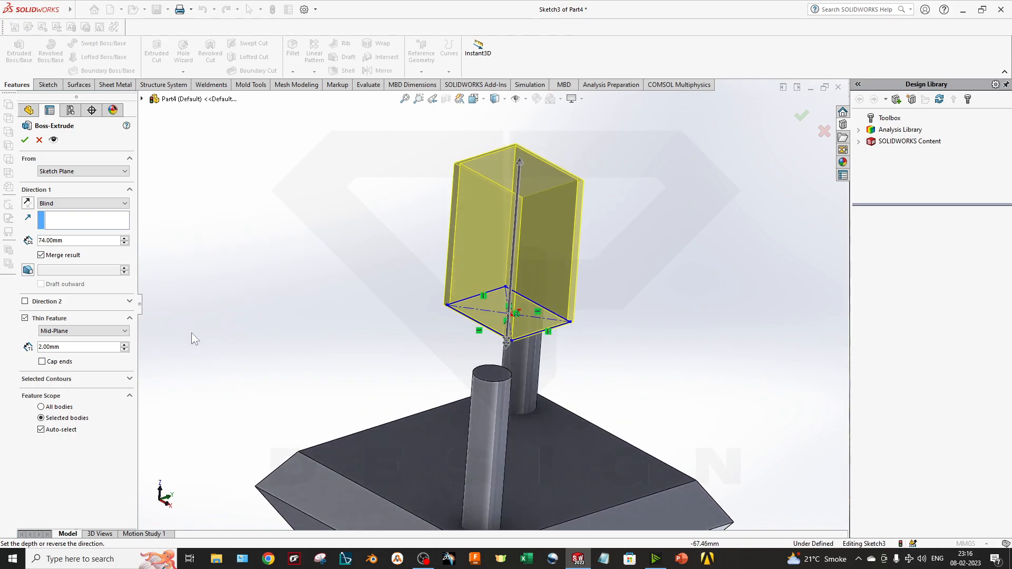
left_click(61, 407)
left_click(53, 419)
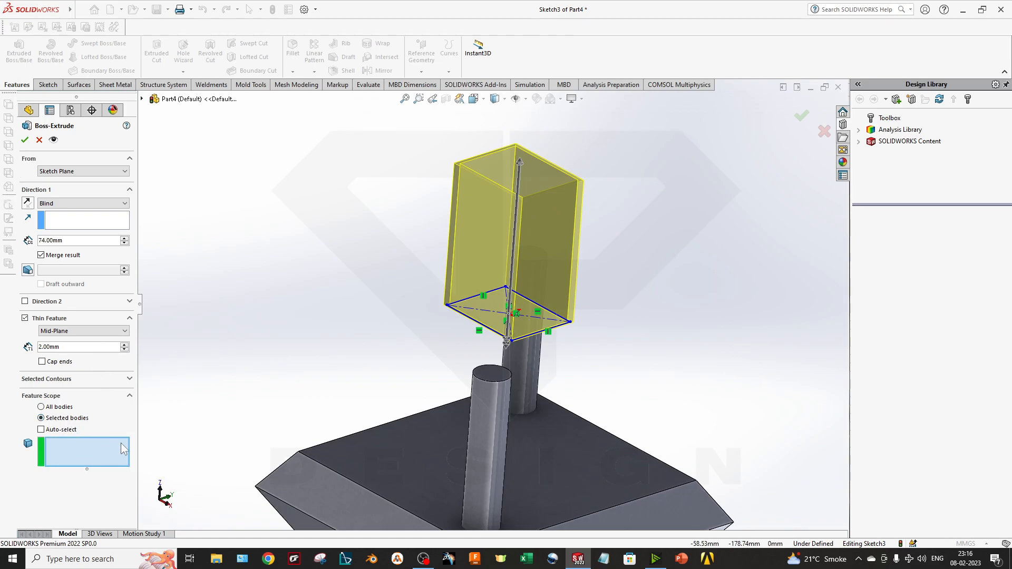
left_click(24, 141)
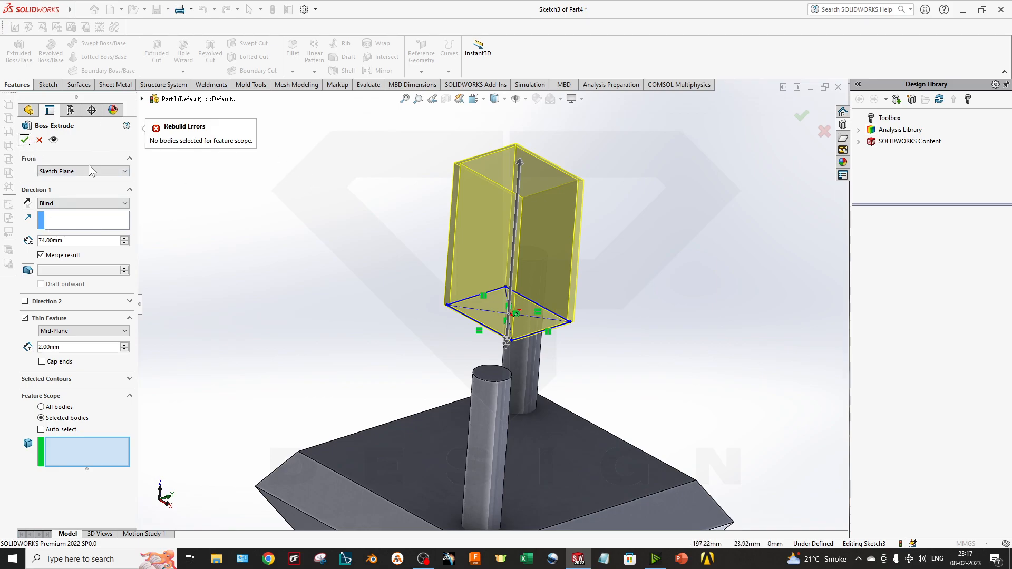
- Turn off Merge result, finish the thin rectangle extrusion, and inspect its hollow walls up close and from above
left_click(63, 255)
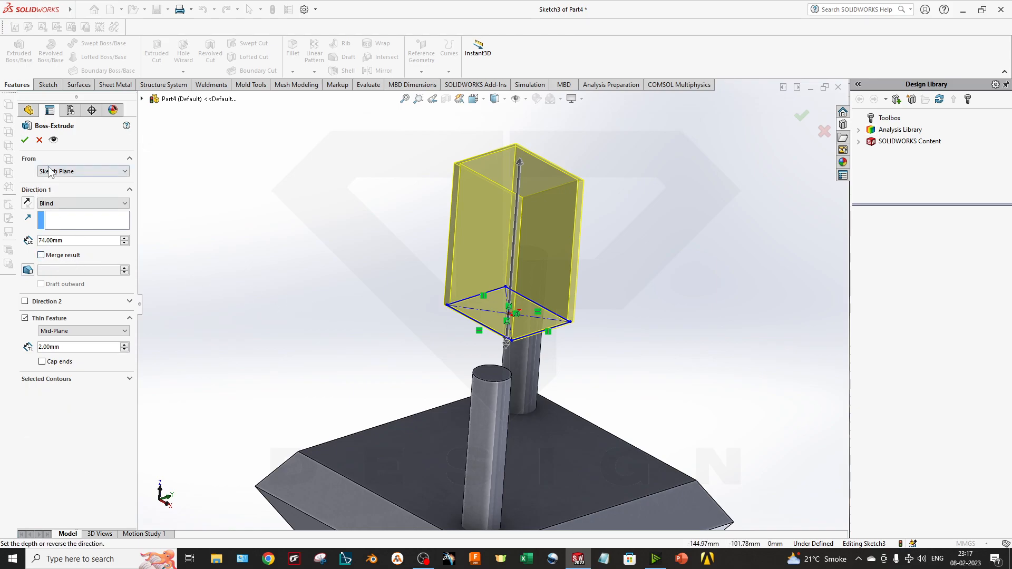
left_click(25, 140)
middle_click_drag(251, 264, 480, 362)
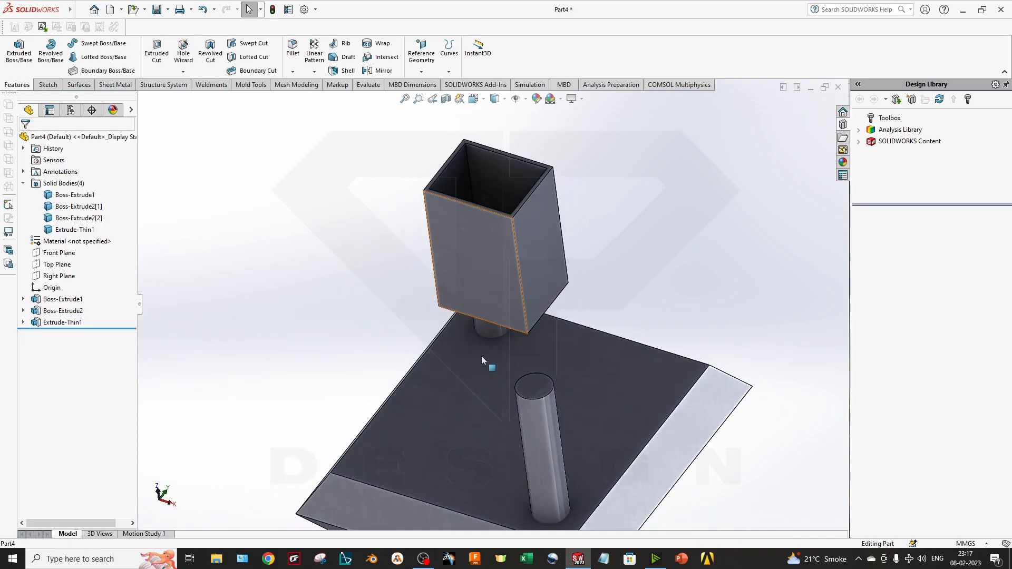
scroll(479, 361, "down", 5)
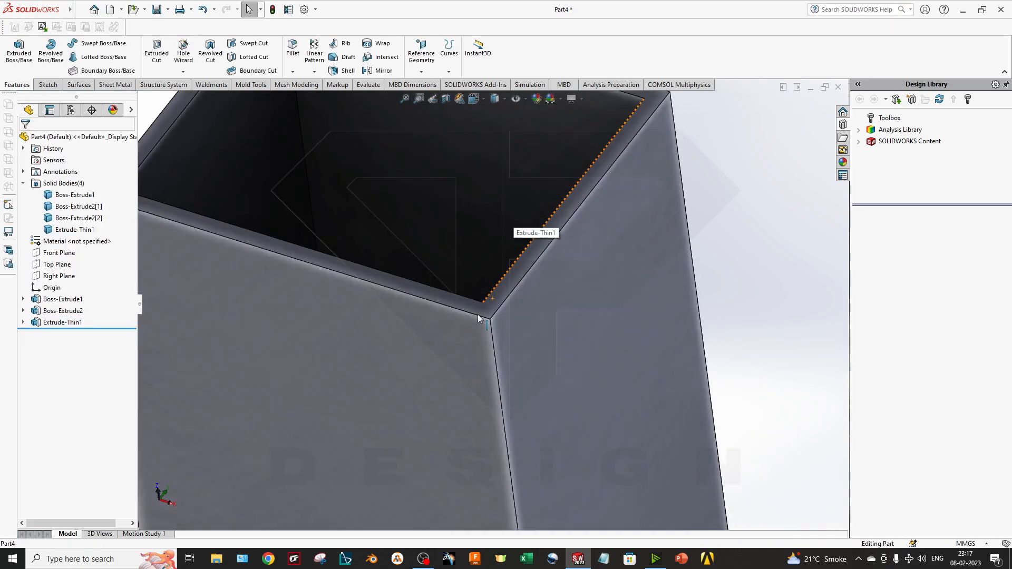
scroll(479, 314, "up", 8)
middle_click_drag(478, 314, 499, 431)
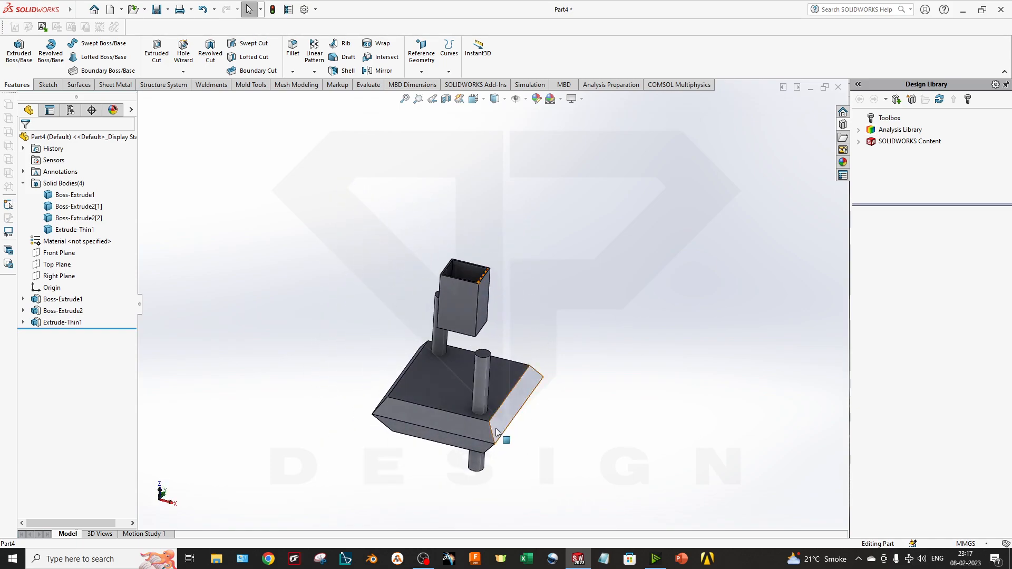
- Delete the three extrude features together with their dependent sketches, and delete the leftover base rectangle sketch
left_click(58, 322)
left_click(51, 299, "shift")
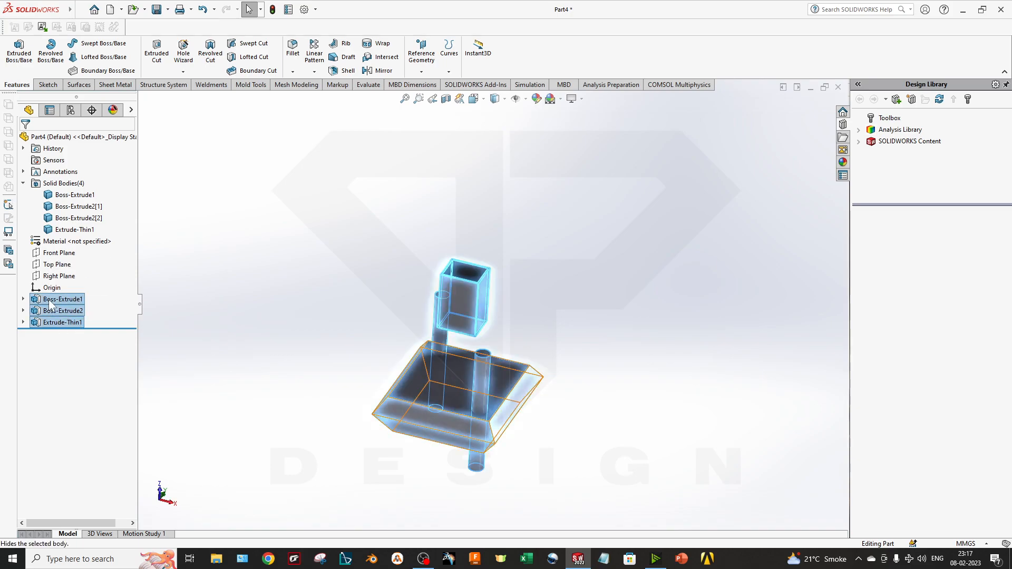
right_click(51, 304)
left_click(77, 333)
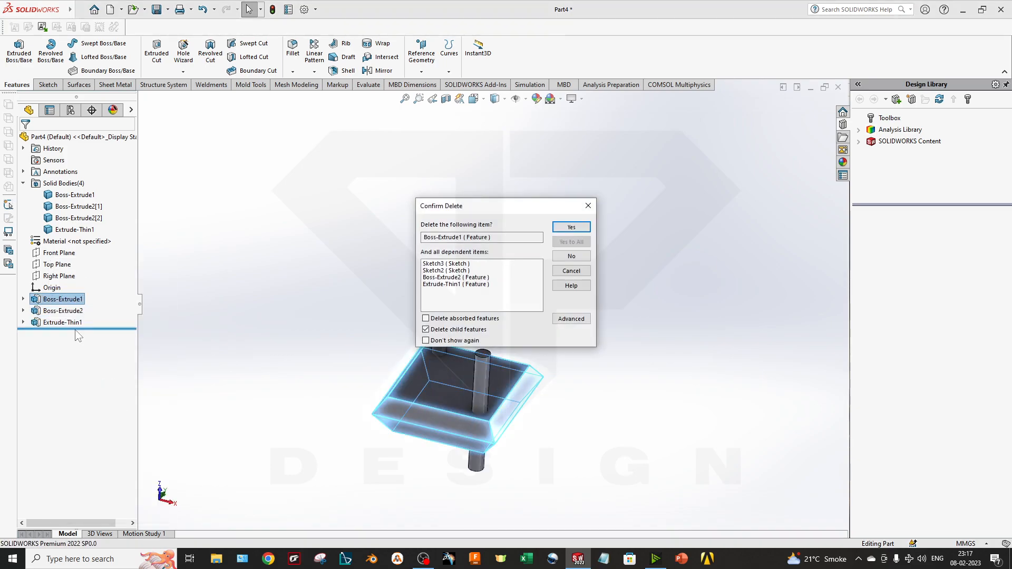
key("Return")
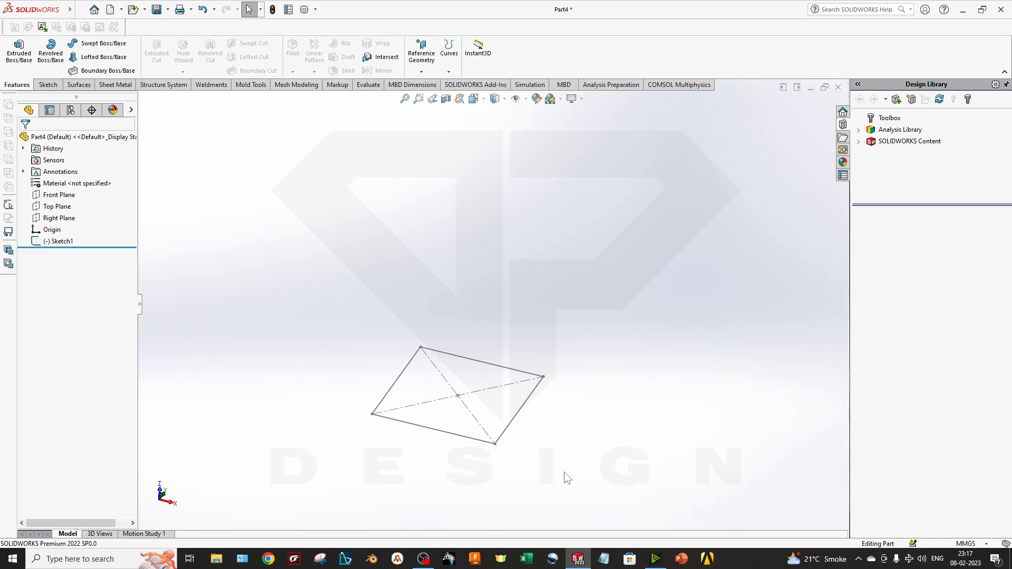
right_click(518, 418)
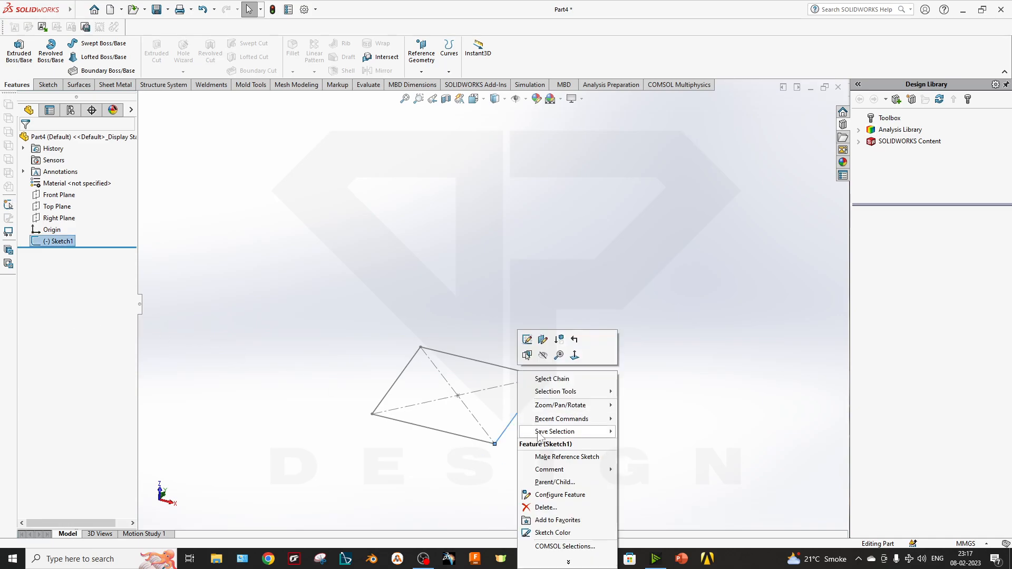
left_click(574, 507)
key("Return")
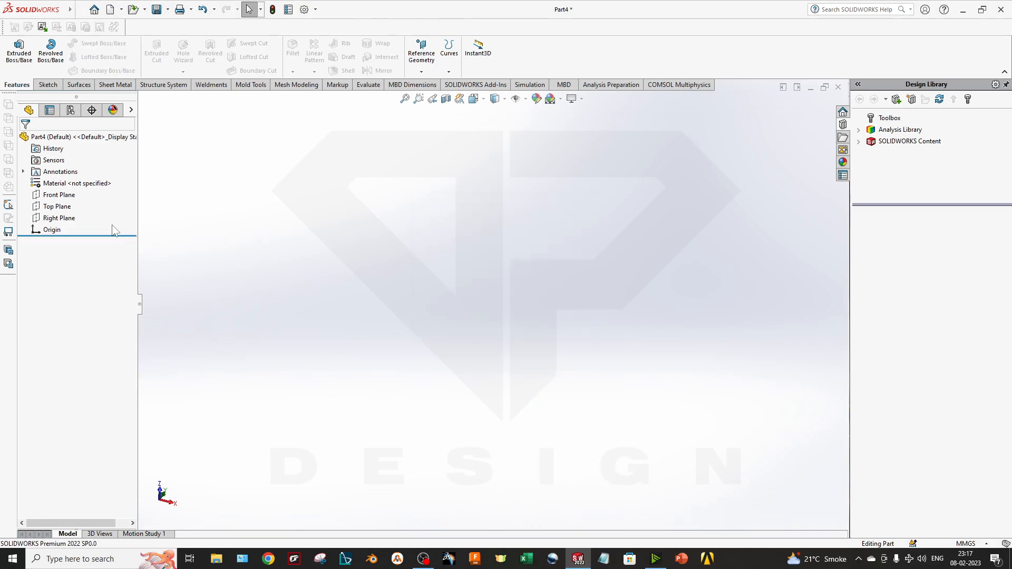
- Start a sketch on the Front Plane and draw a vertical centerline about 249 mm long through the origin
right_click(69, 195)
left_click(74, 183)
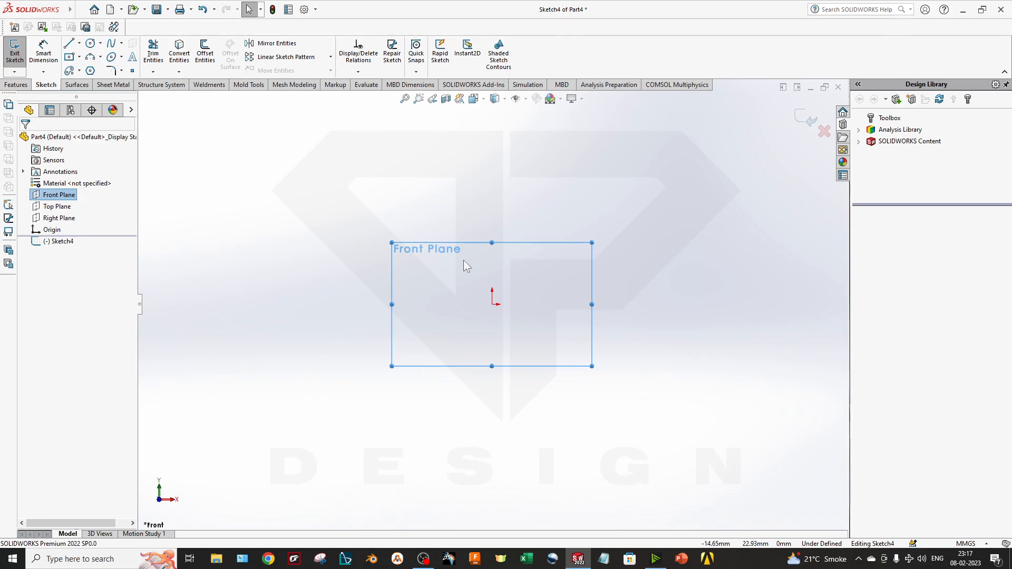
left_click(79, 43)
left_click(89, 58)
left_click(492, 167)
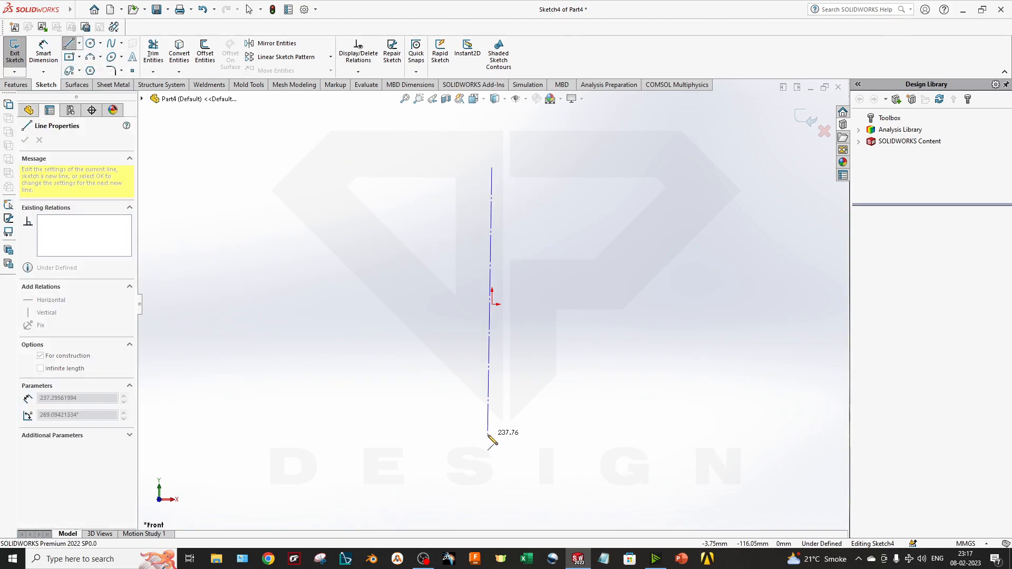
left_click(493, 447)
key("Escape")
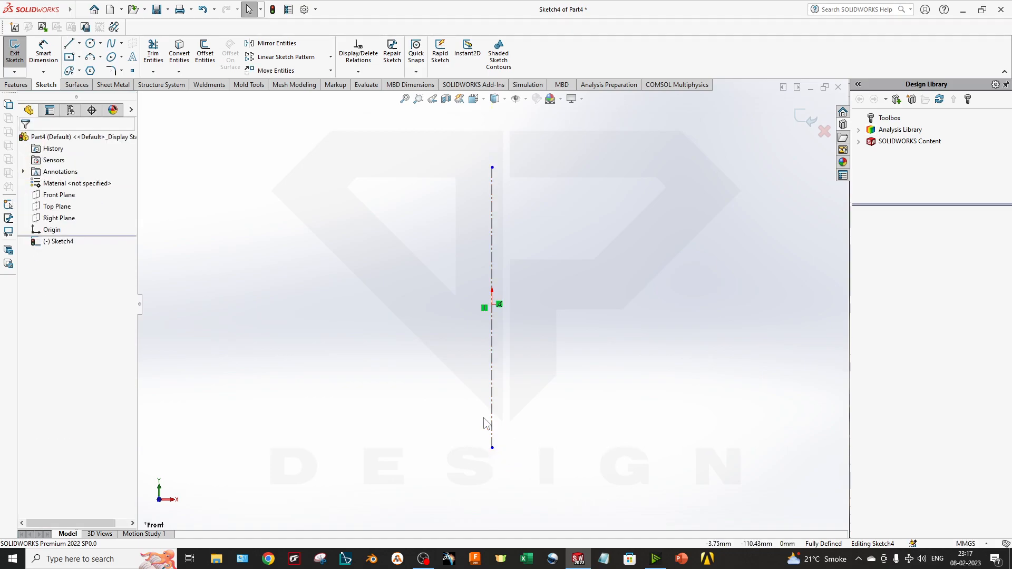
- Sketch two three-point arcs from a shared tip to the centerline, ending above and below the origin, the upper with a radius of about 506 mm
left_click(90, 57)
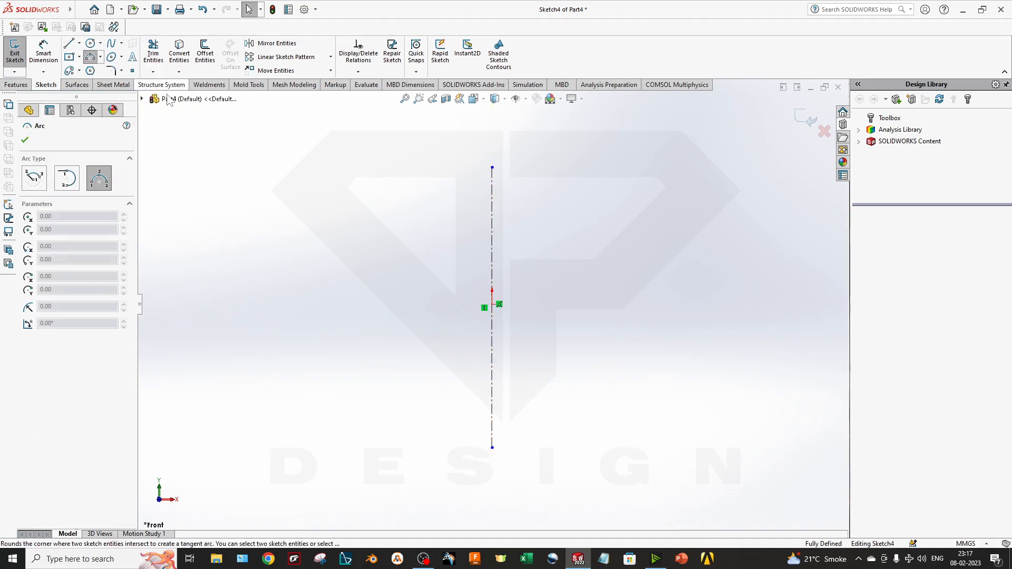
left_click(492, 289)
left_click(286, 254)
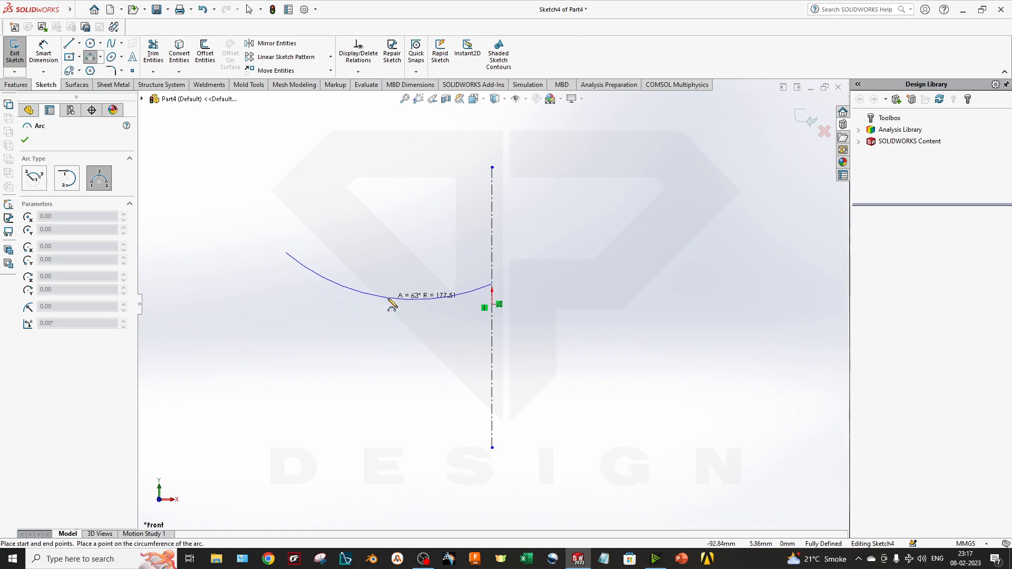
left_click(400, 285)
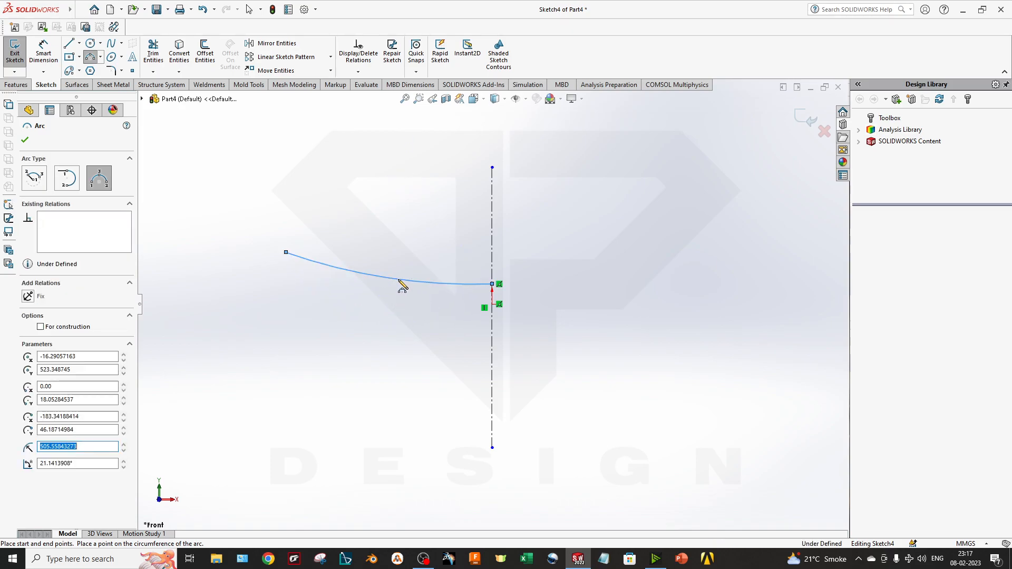
left_click(287, 253)
left_click(491, 324)
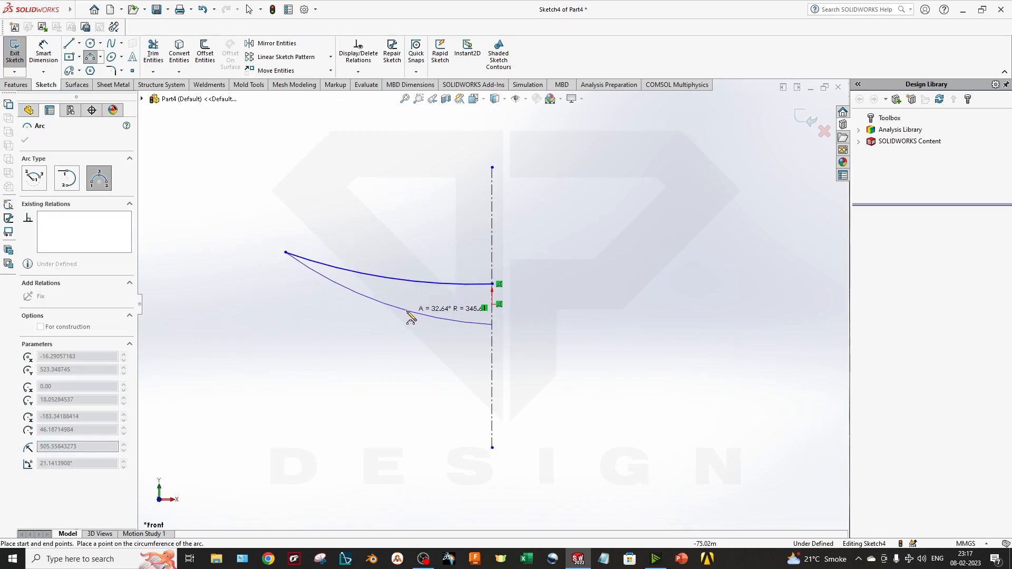
left_click(400, 316)
key("Escape")
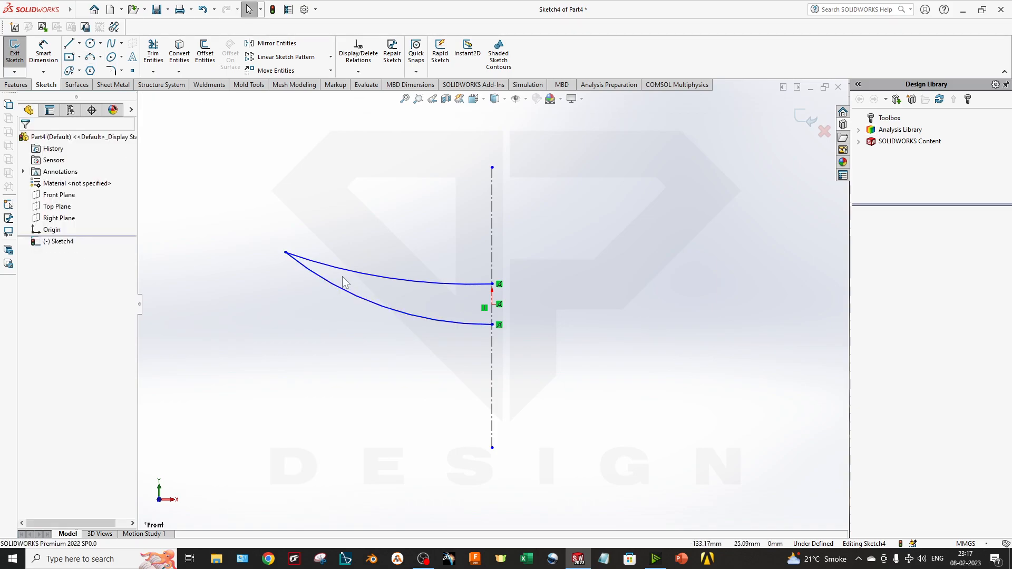
- Close the crescent profile with a line along the centerline joining the inner endpoints of the two arcs
left_click(68, 43)
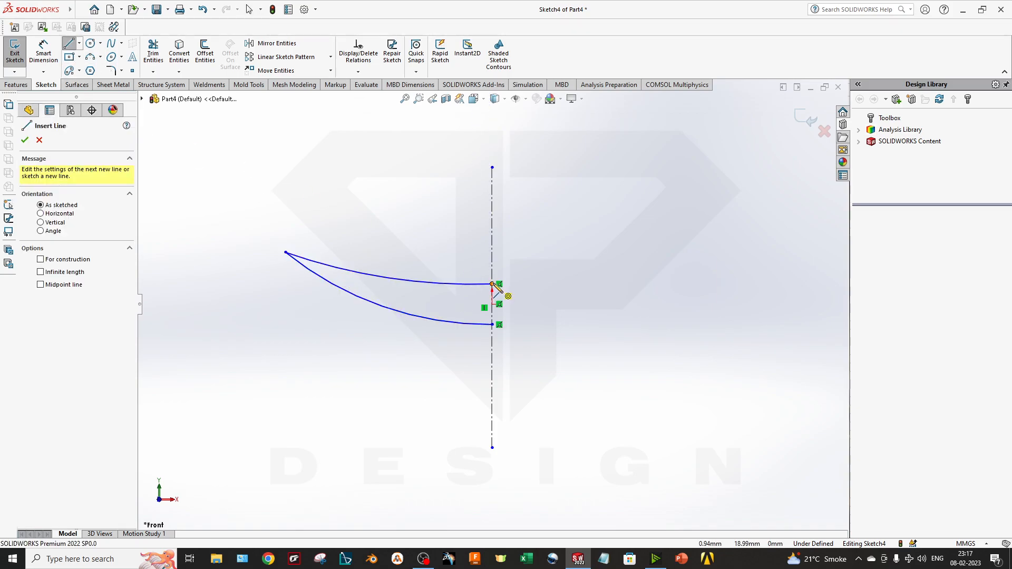
left_click(492, 284)
left_click(492, 324)
key("Escape")
scroll(501, 300, "down", 5)
scroll(501, 295, "up", 5)
left_click_drag(434, 306, 413, 306)
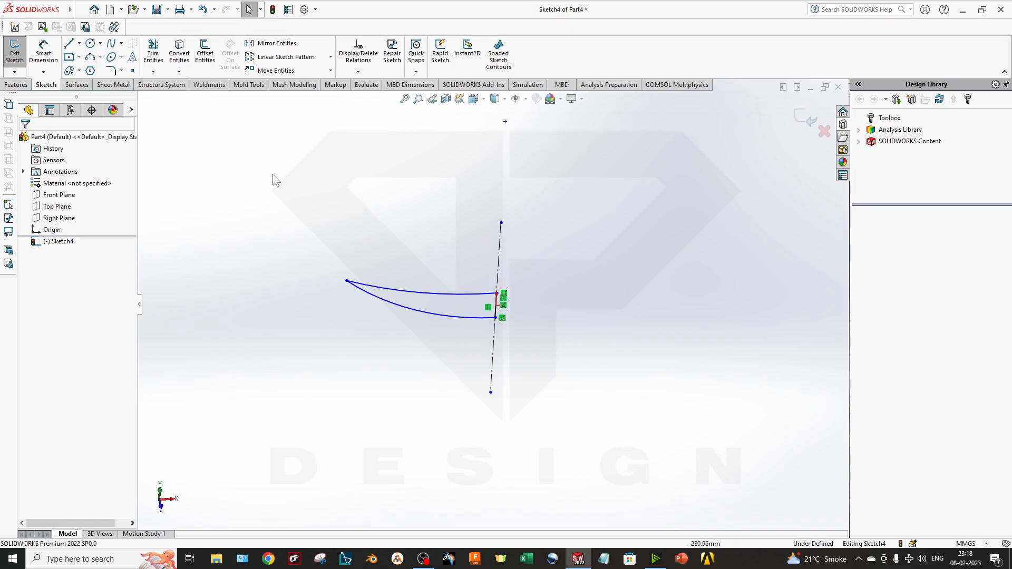
- Set up a Revolve with the centerline as its axis and the enclosed crescent region as the selected contour
left_click(20, 85)
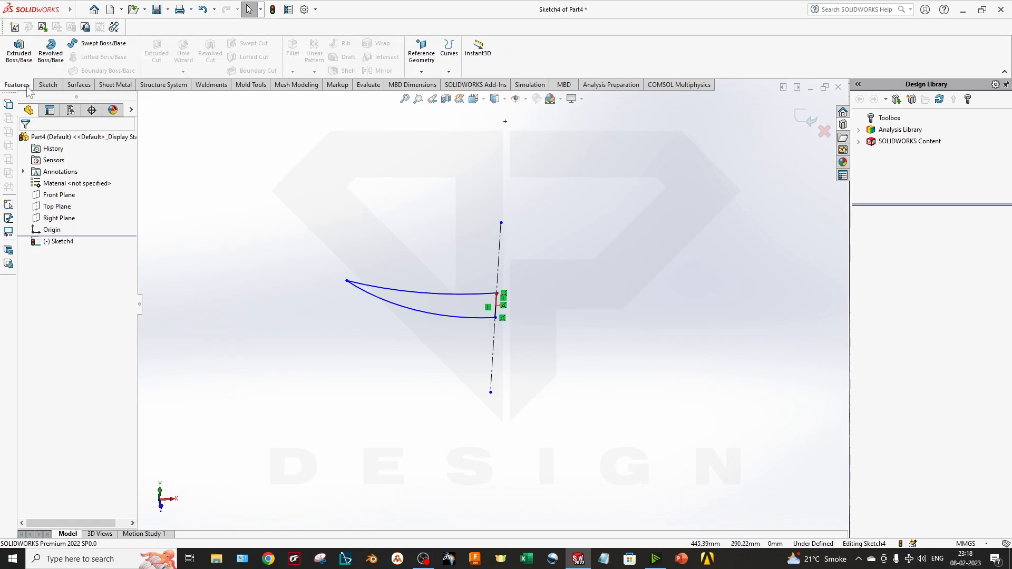
left_click(50, 52)
right_click(73, 171)
left_click(63, 175)
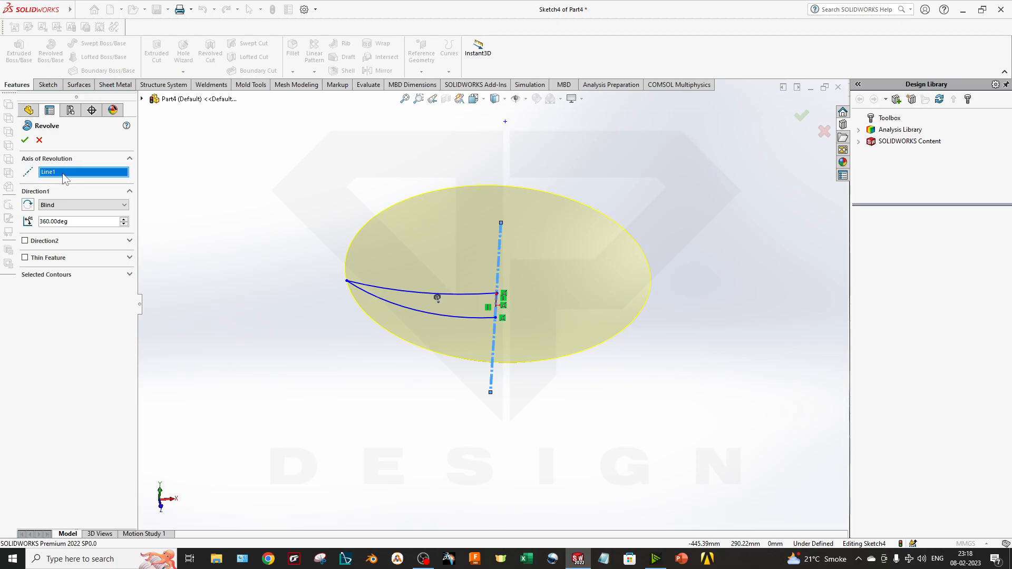
right_click(62, 173)
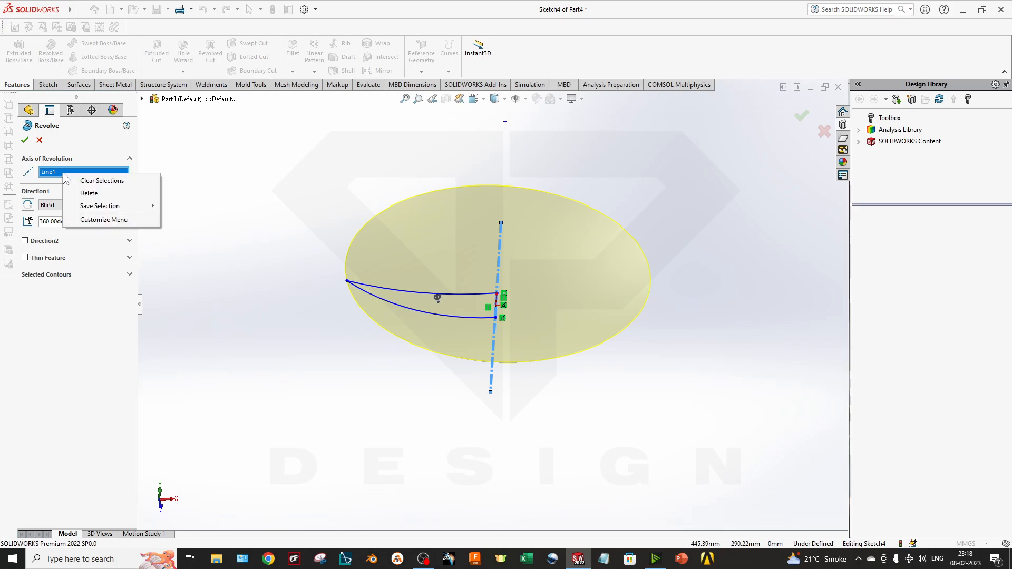
left_click(104, 182)
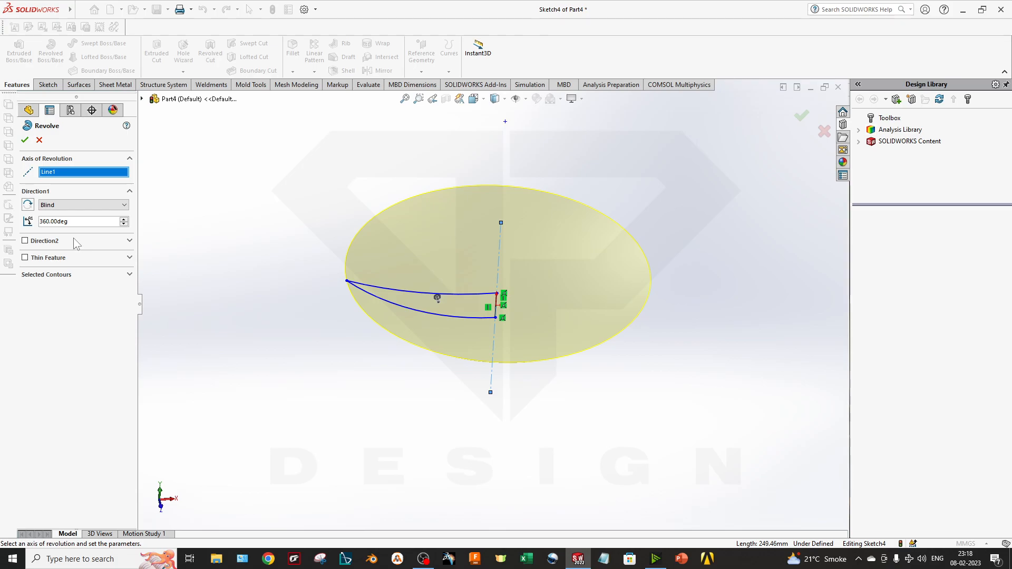
left_click(70, 274)
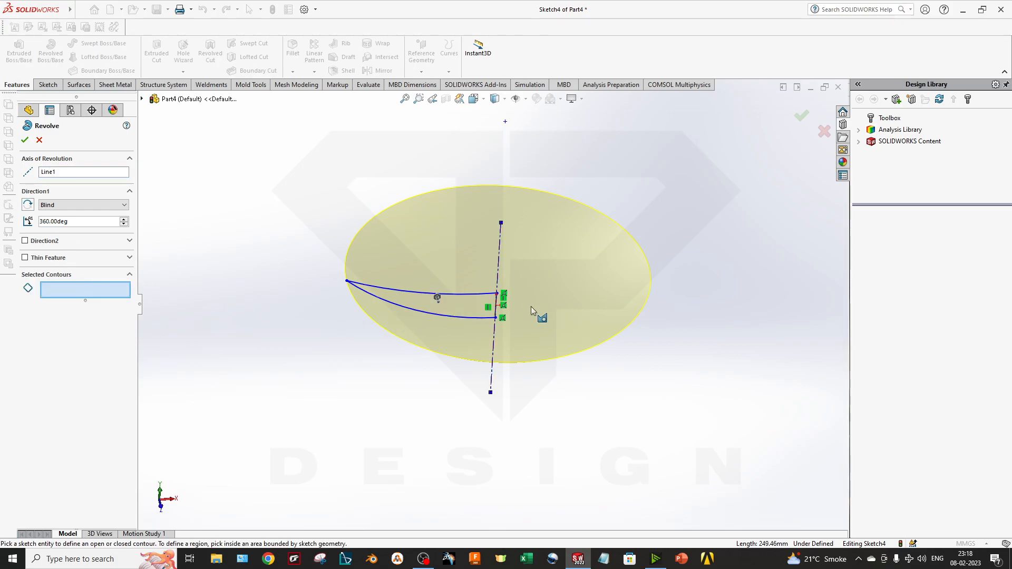
left_click(465, 312)
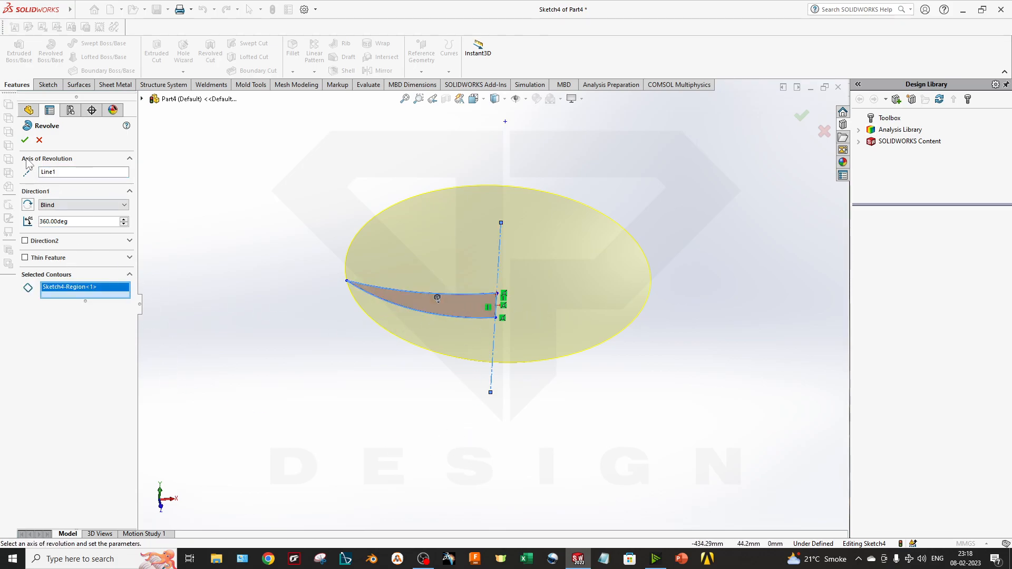
- Set the revolve angle to 180 degrees and create the feature
left_click(123, 224)
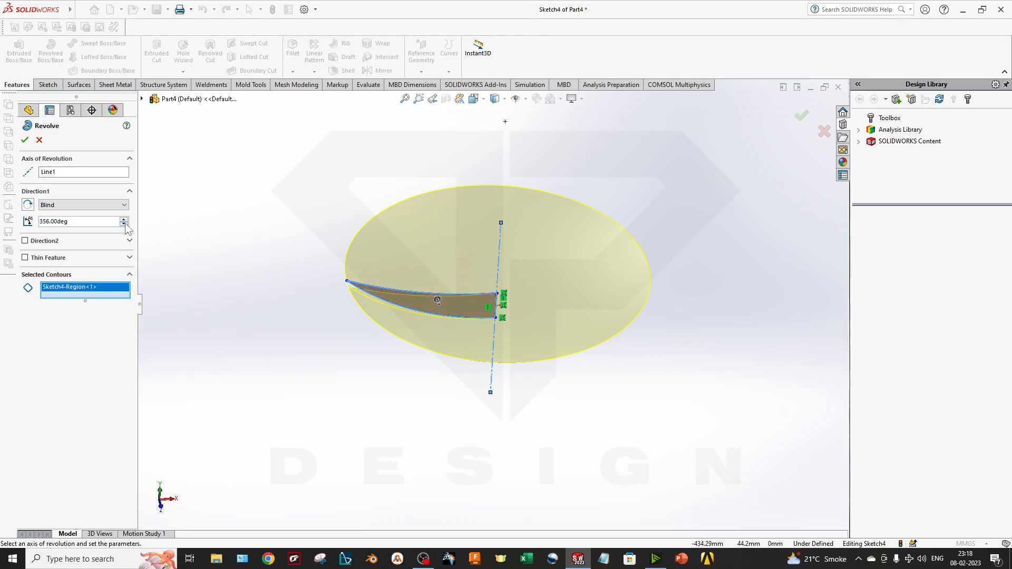
left_click_drag(124, 224, 39, 221)
type("180")
left_click(25, 141)
- Change the revolve feature's angle to 360 degrees and inspect the full dish from different sides
right_click(39, 264)
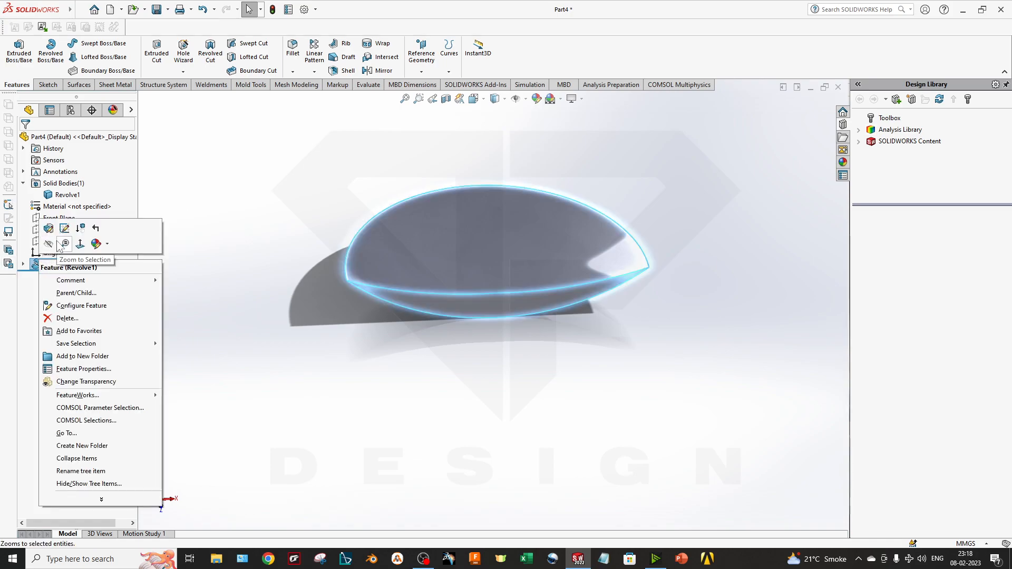
left_click(50, 229)
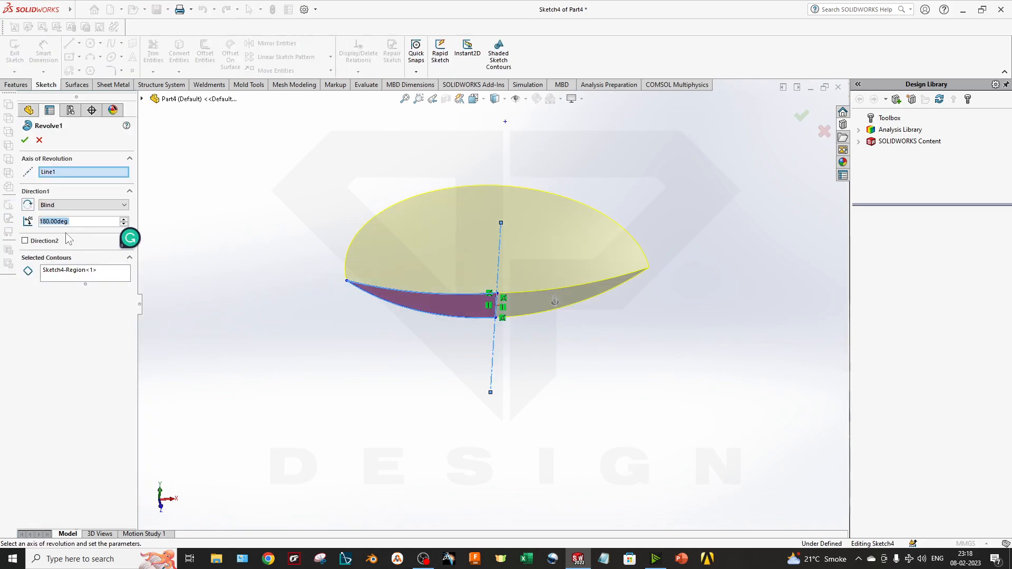
type("360")
key("Return")
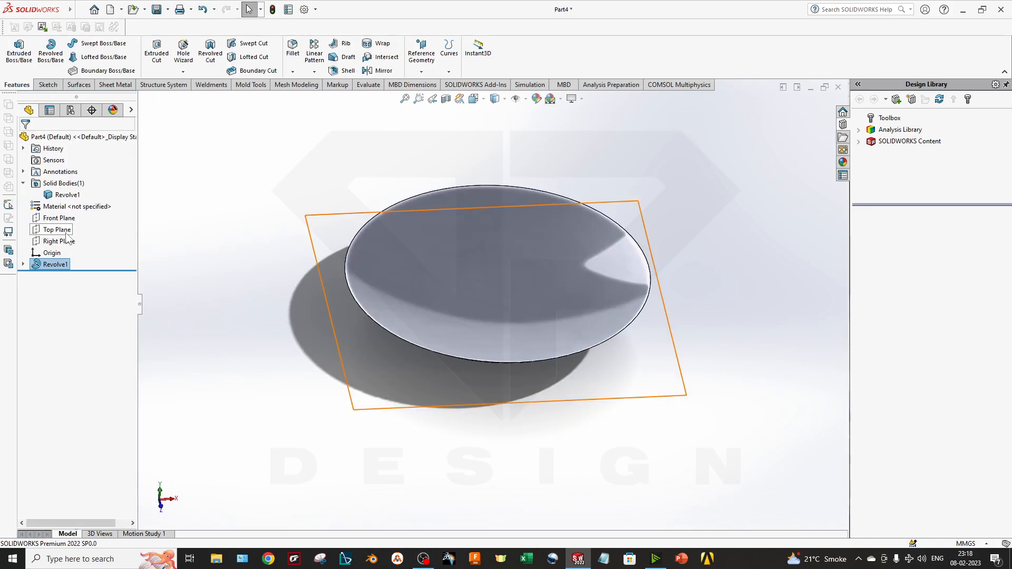
middle_click_drag(414, 269, 531, 432)
middle_click_drag(311, 363, 274, 319)
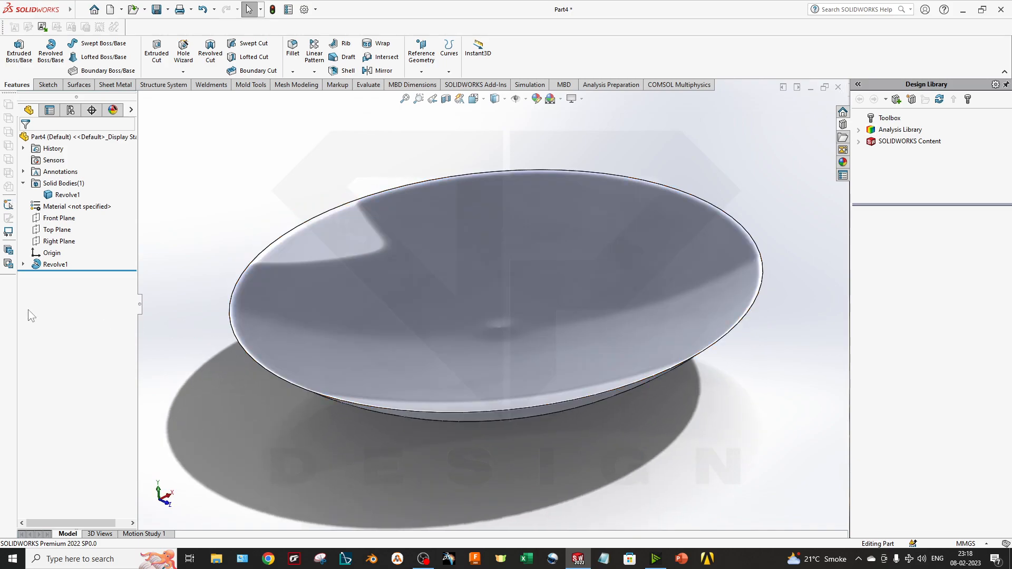
- Delete the revolve feature without its absorbed profile sketch
right_click(45, 264)
left_click(97, 320)
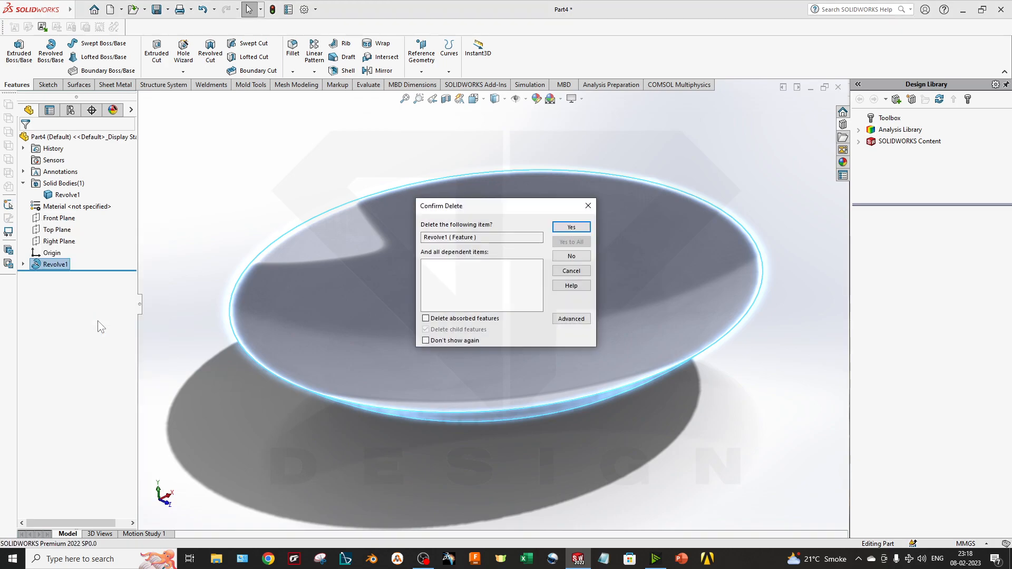
key("Return")
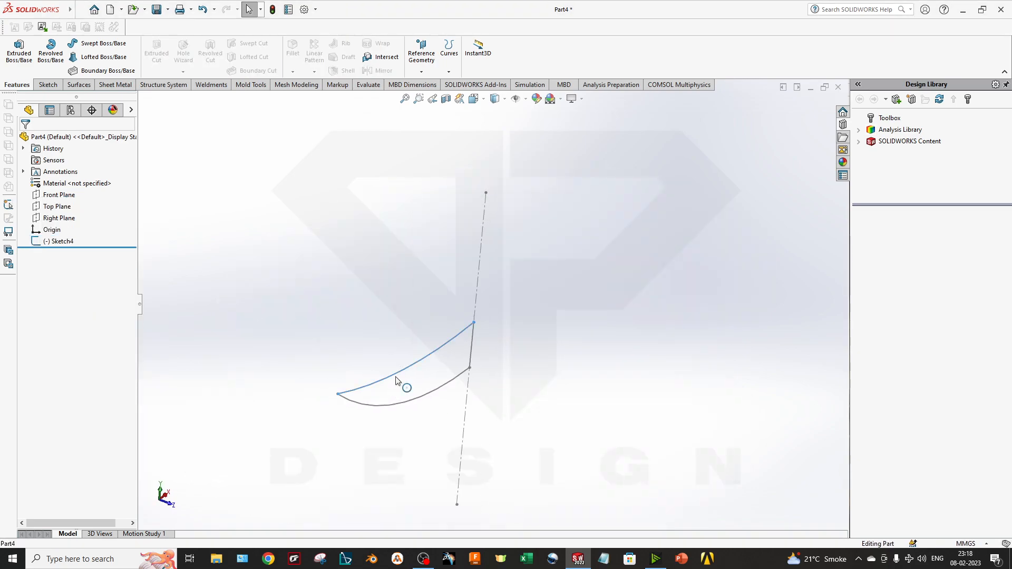
- Delete the remaining crescent profile sketch from the part
right_click(397, 381)
left_click(427, 502)
key("Return")
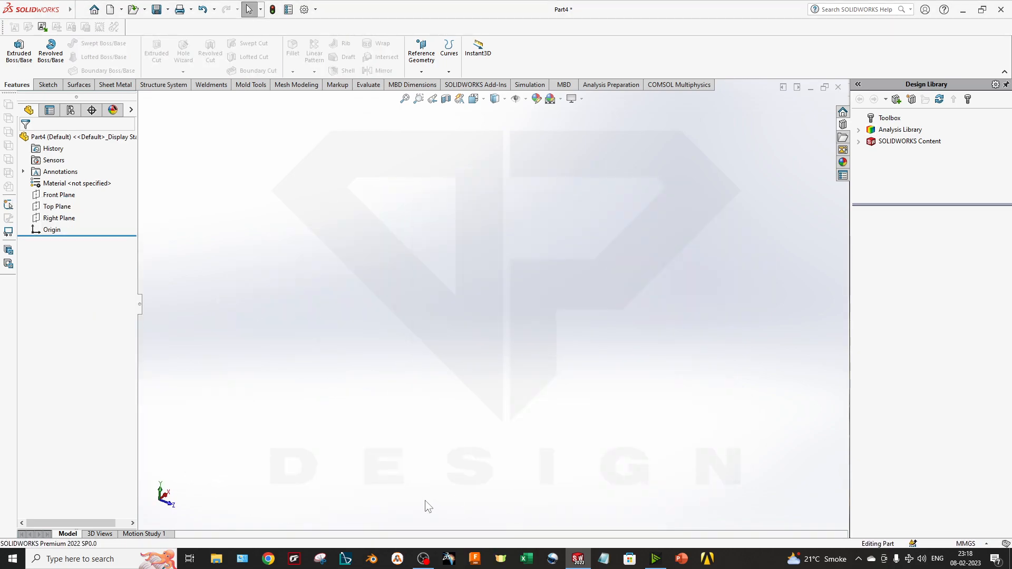
- Sketch a center rectangle about 253 mm wide and 180 mm high on the Front Plane, centred on the origin
right_click(62, 196)
left_click(271, 192)
right_click(62, 196)
key("Escape")
right_click(68, 193)
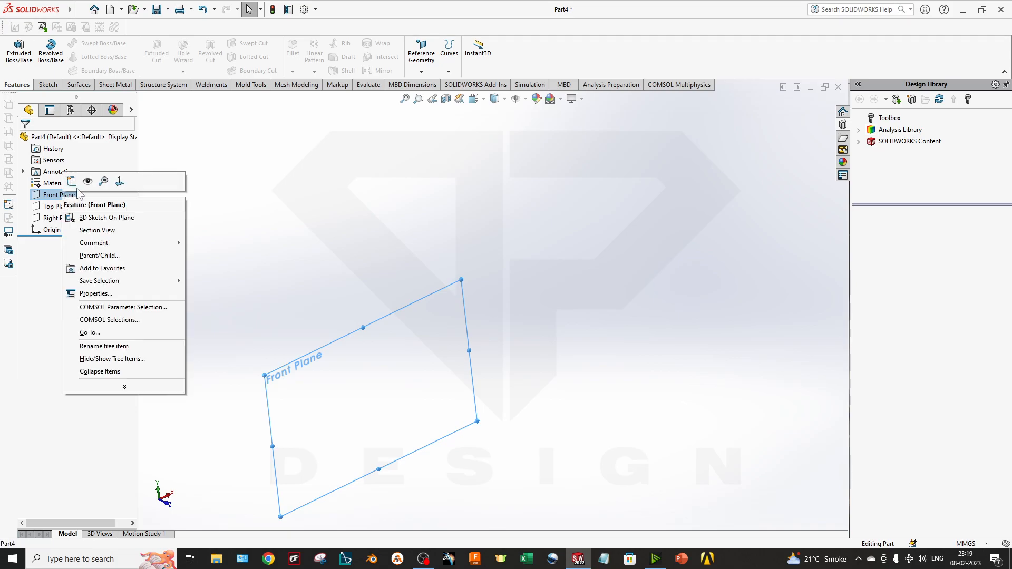
left_click(184, 181)
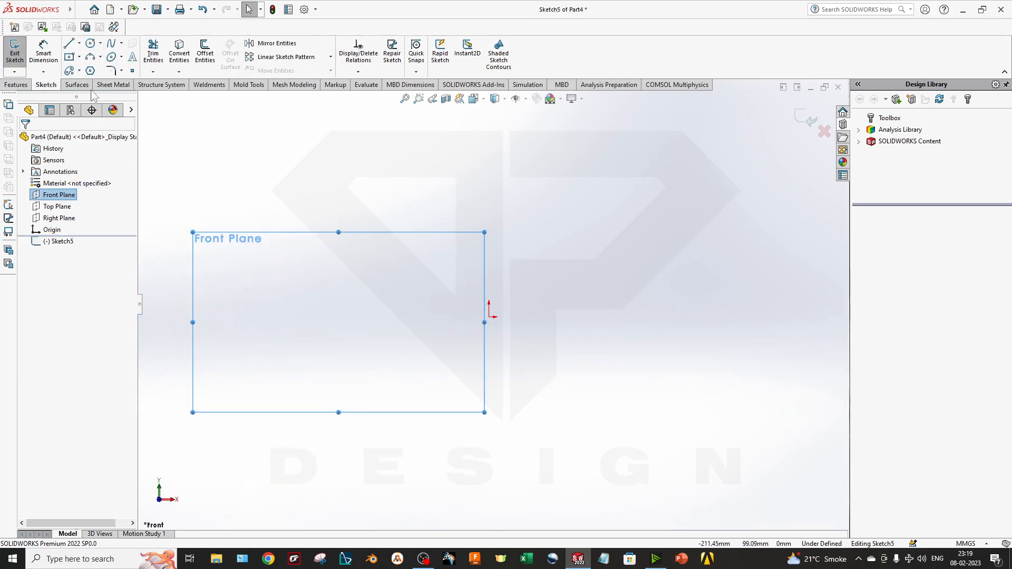
left_click(69, 56)
left_click(490, 311)
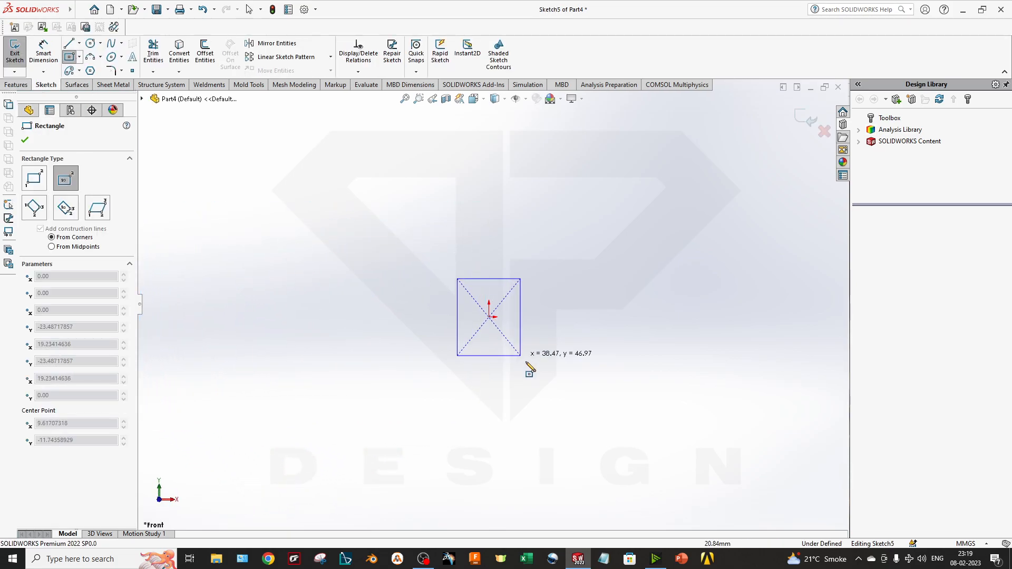
left_click(615, 403)
- Extrude the rectangle with the Mid Plane end condition to a depth of about 226 mm
middle_click_drag(429, 346, 461, 383)
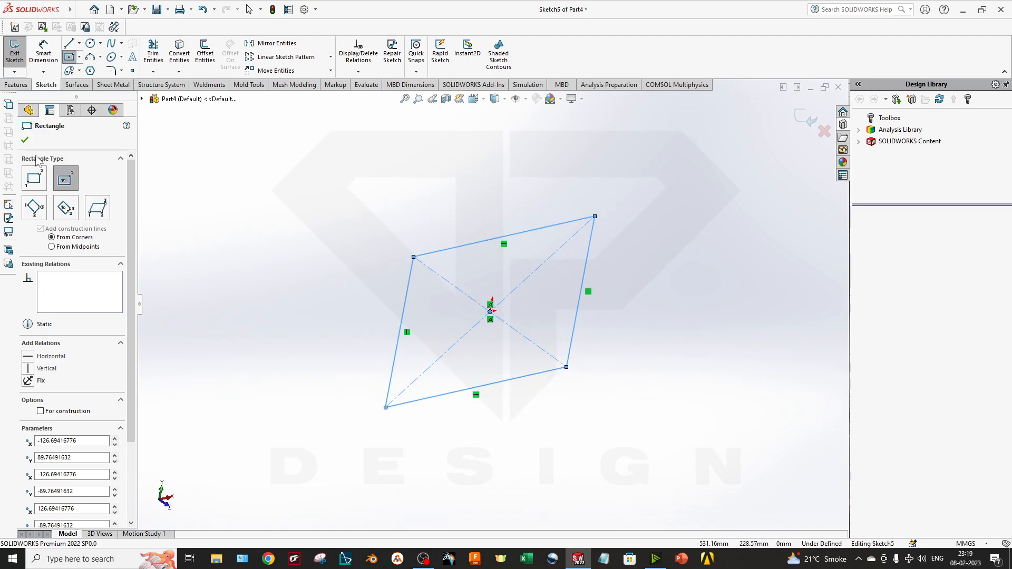
left_click(16, 84)
left_click(19, 52)
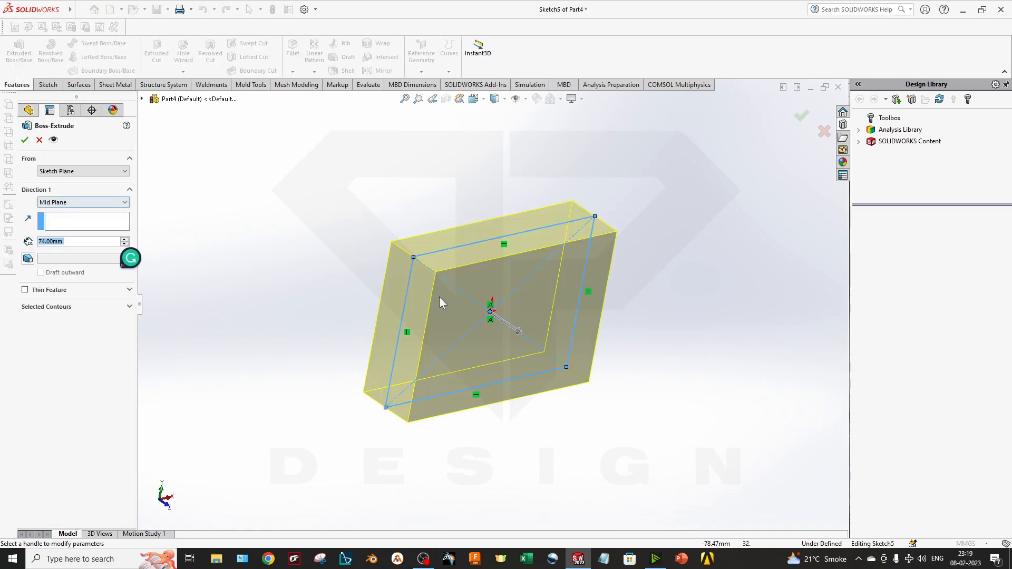
left_click_drag(518, 332, 564, 363)
left_click(24, 140)
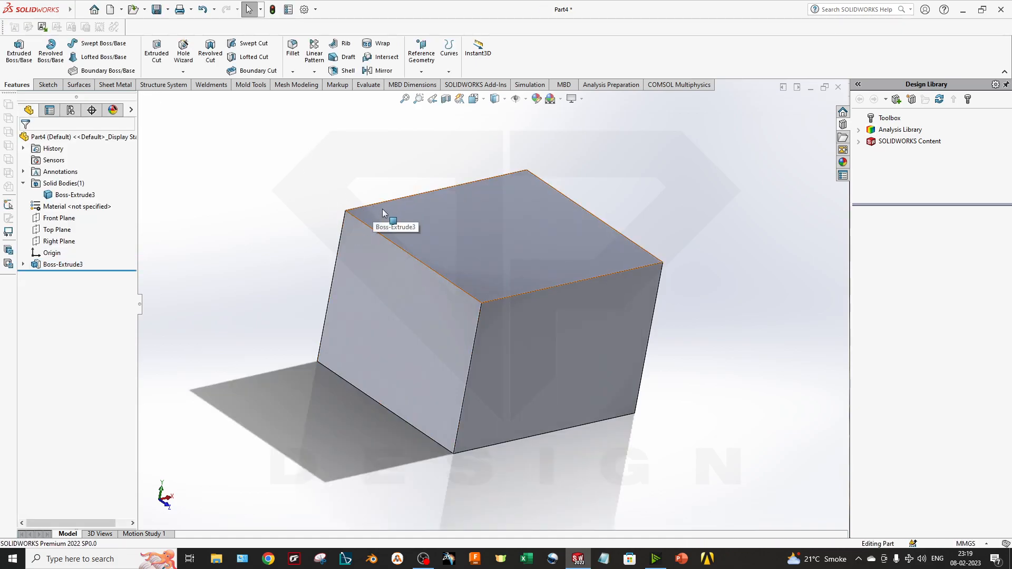
- Create a reference plane through two diagonally opposite top vertices of the block and the bottom vertex of the corner between them
middle_click_drag(463, 314, 496, 301)
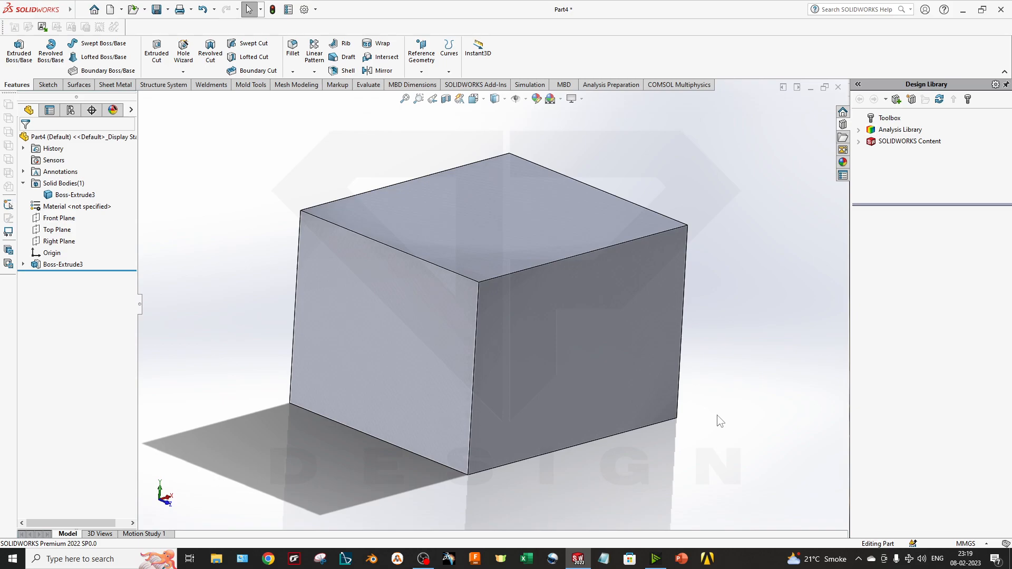
middle_click_drag(712, 280, 703, 278)
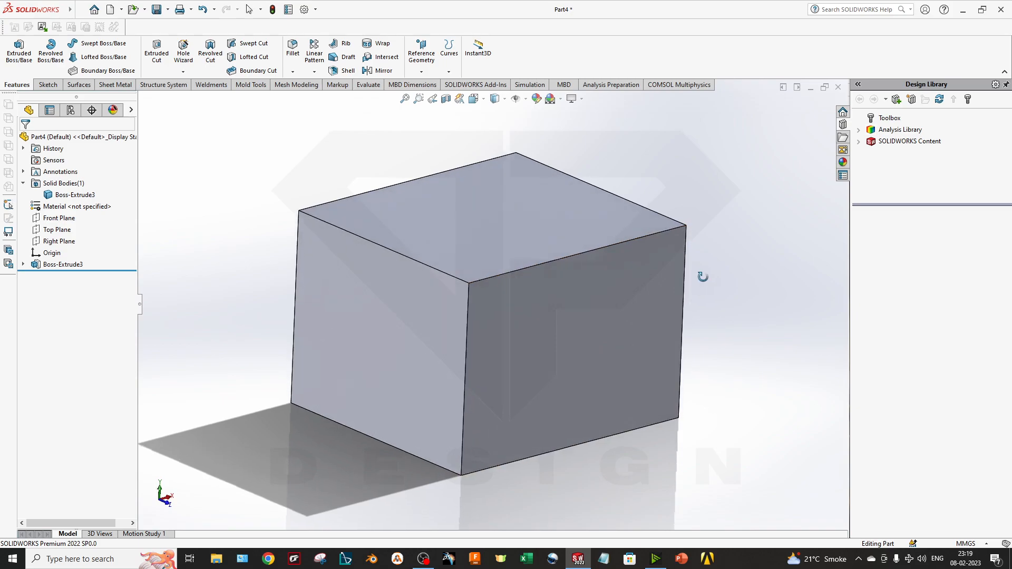
left_click(427, 75)
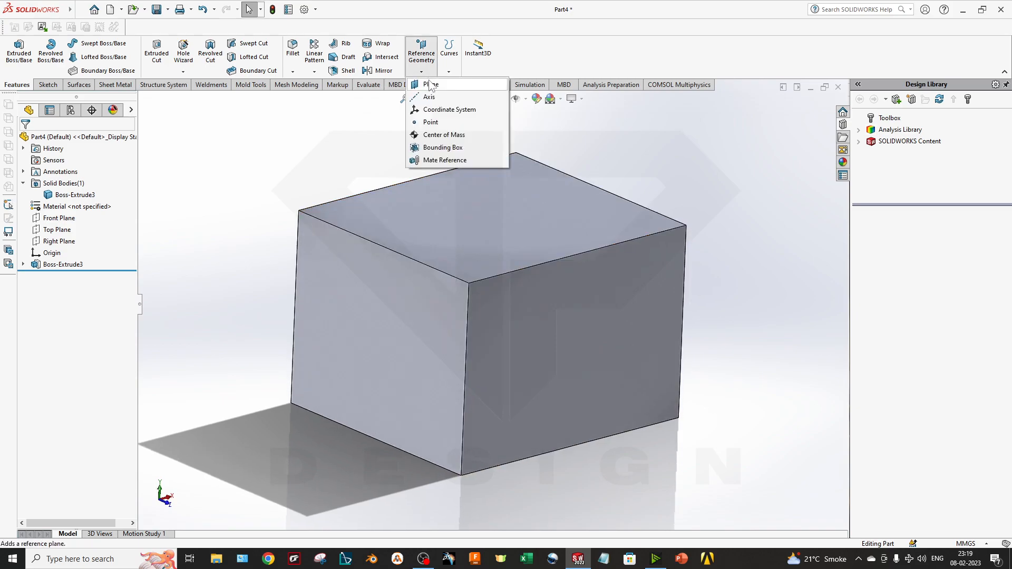
left_click(424, 52)
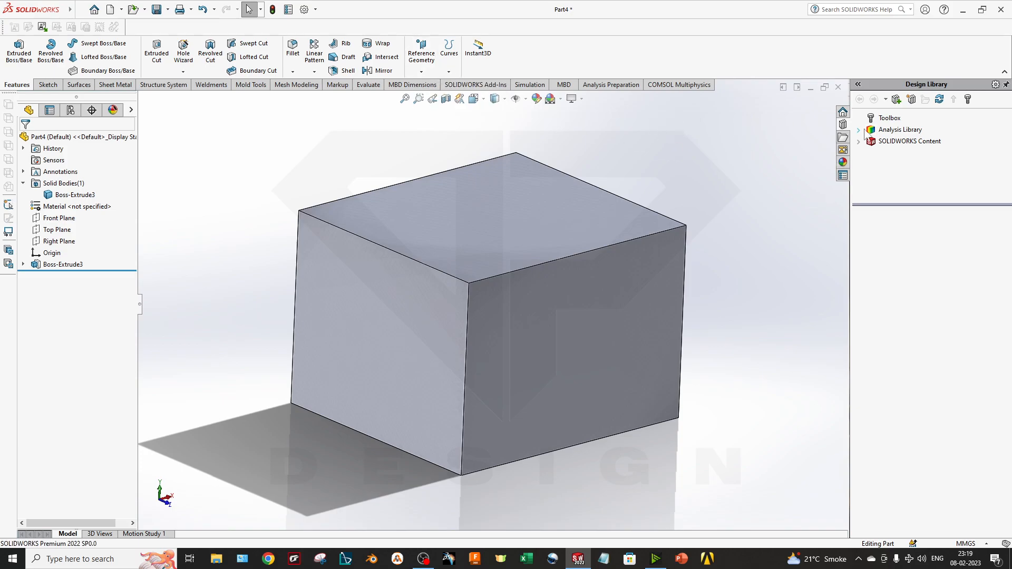
left_click(413, 64)
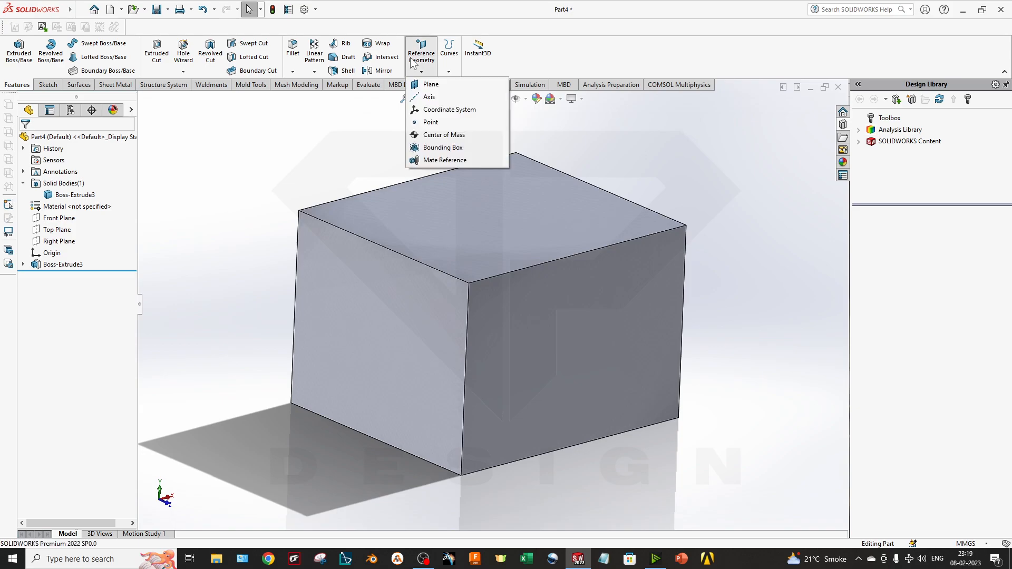
left_click(430, 85)
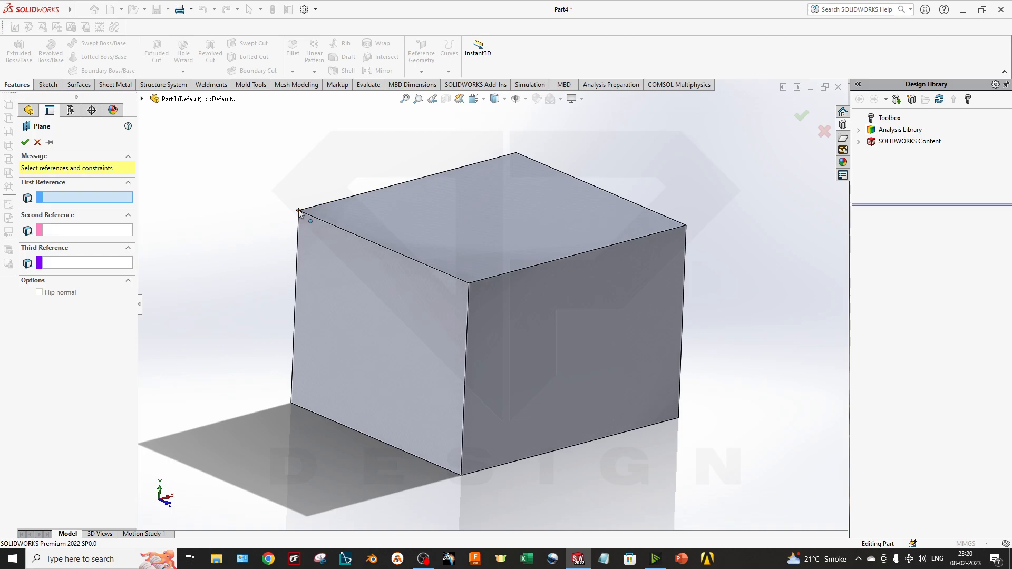
left_click(299, 211)
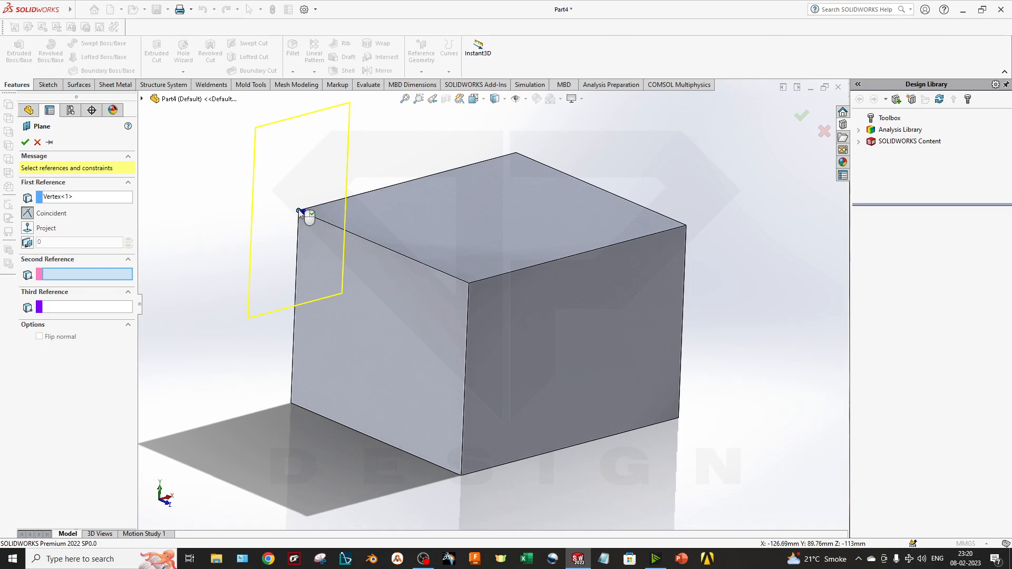
left_click(686, 225)
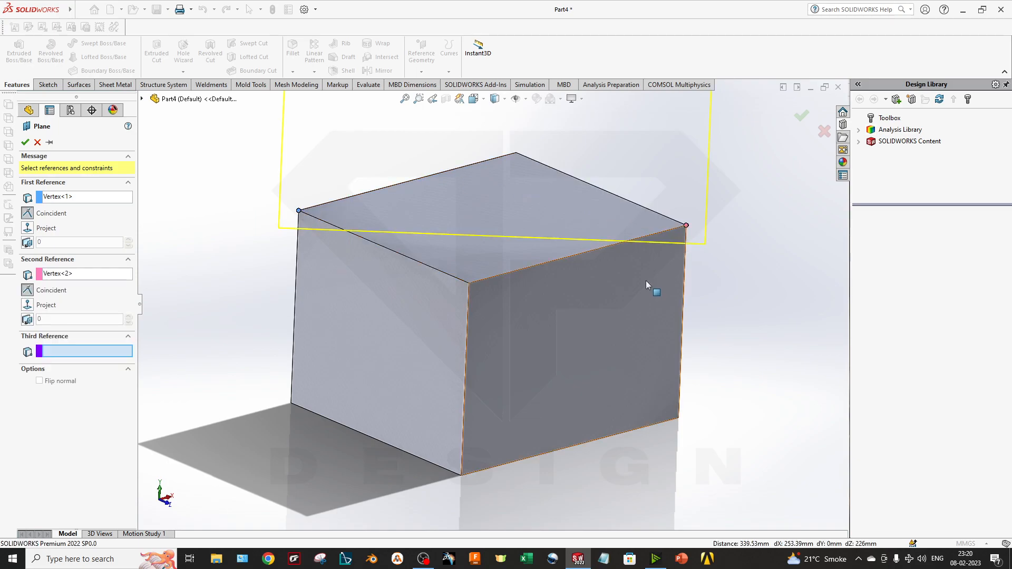
left_click(468, 473)
middle_click_drag(585, 479, 622, 504)
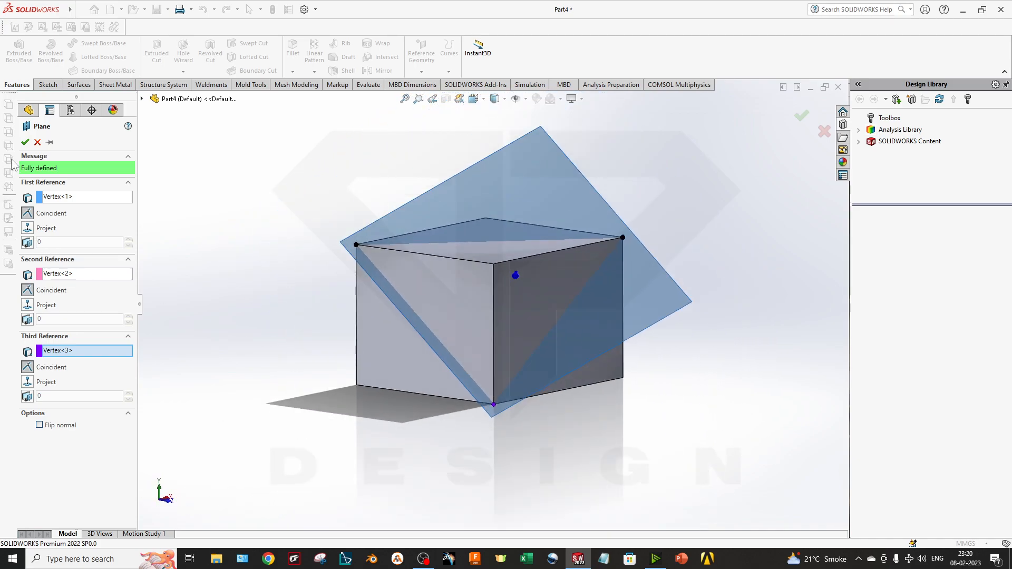
middle_click_drag(221, 208, 189, 386)
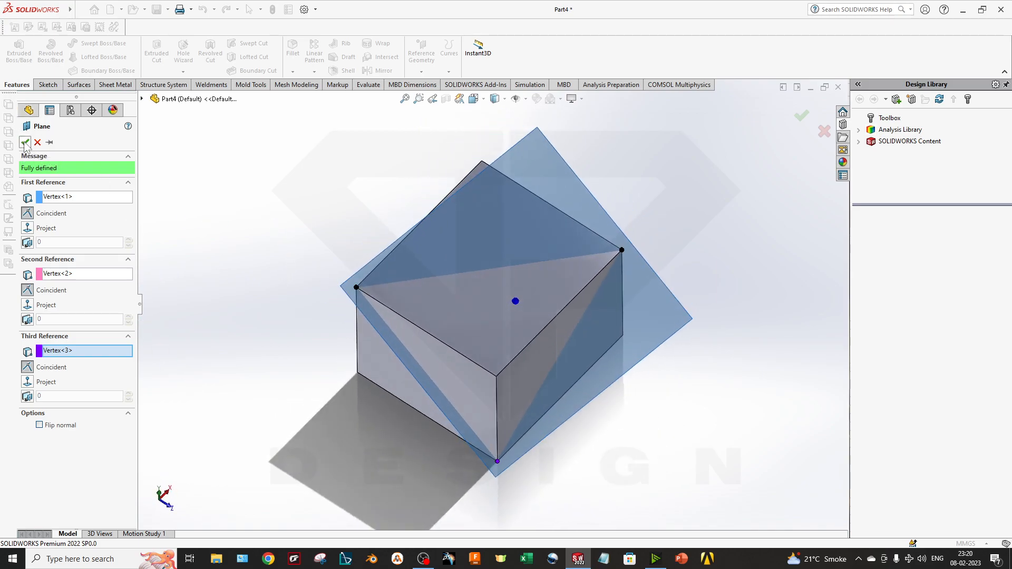
key("Return")
middle_click_drag(247, 279, 572, 331)
left_click(637, 210)
right_click(634, 207)
left_click(641, 169)
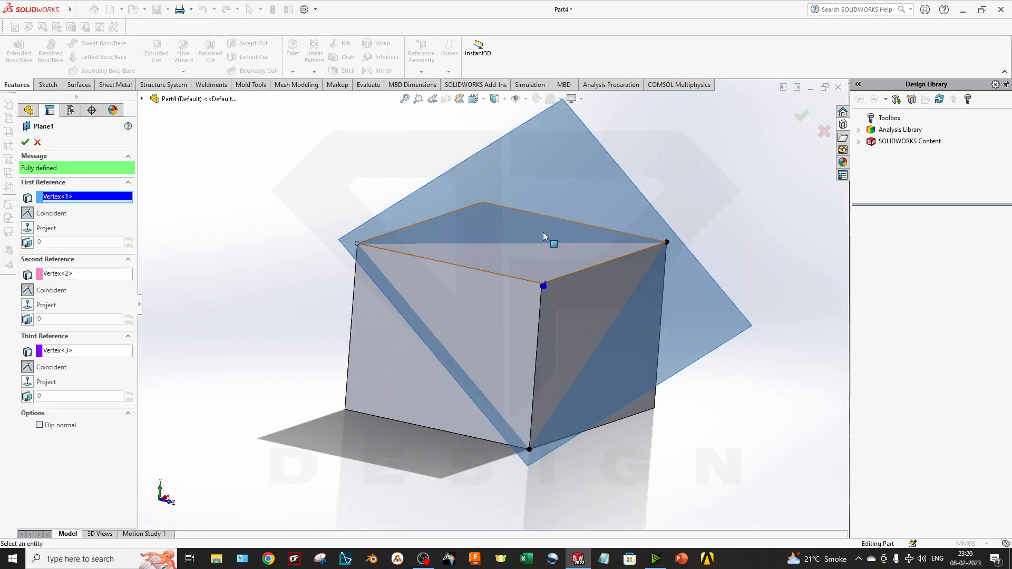
right_click(82, 193)
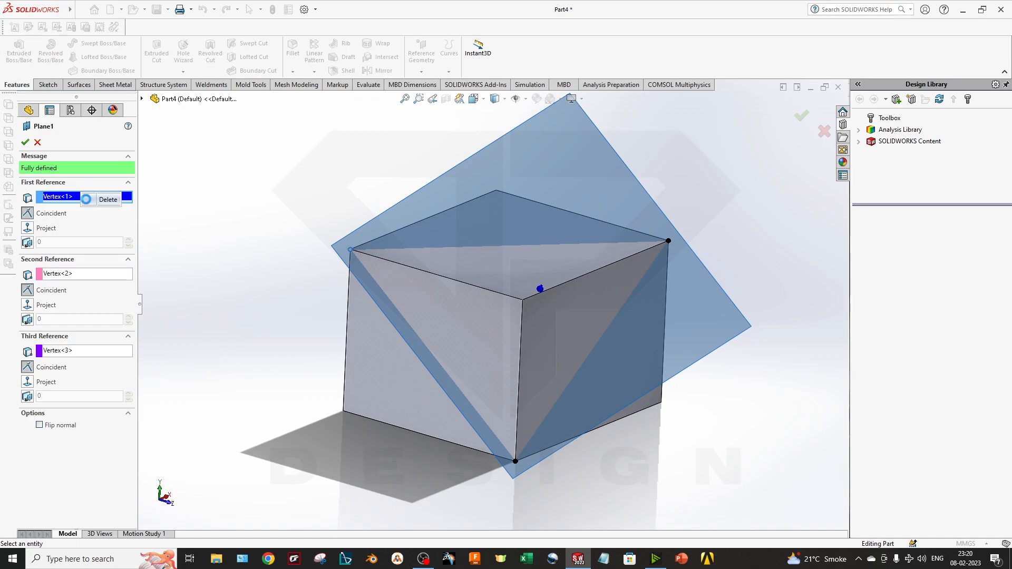
left_click(90, 203)
right_click(61, 231)
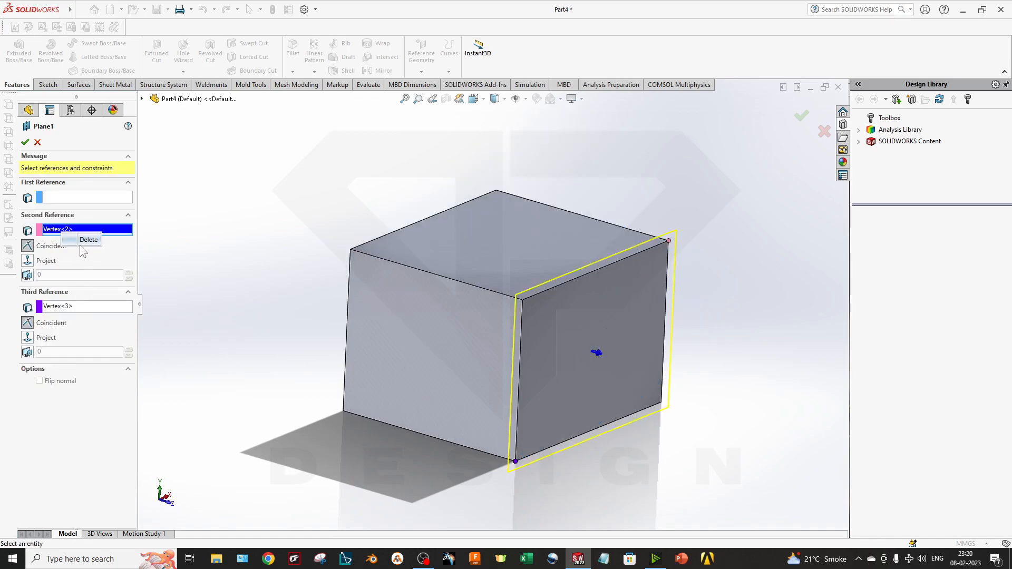
left_click(81, 242)
right_click(78, 263)
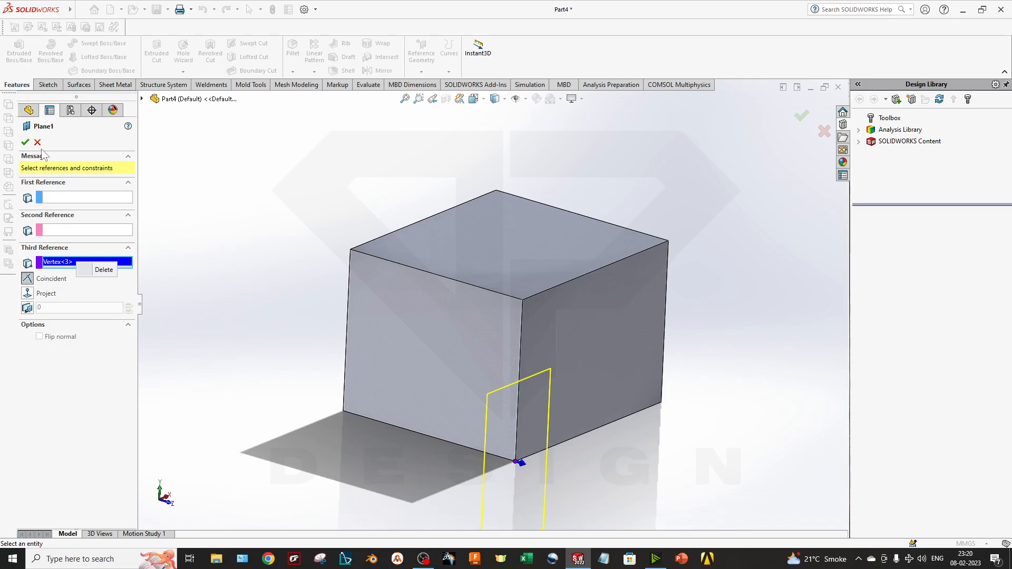
key("Escape")
key("Escape")
- Create a reference plane perpendicular to the rear face's top edge, passing through one end vertex of that edge
left_click(421, 71)
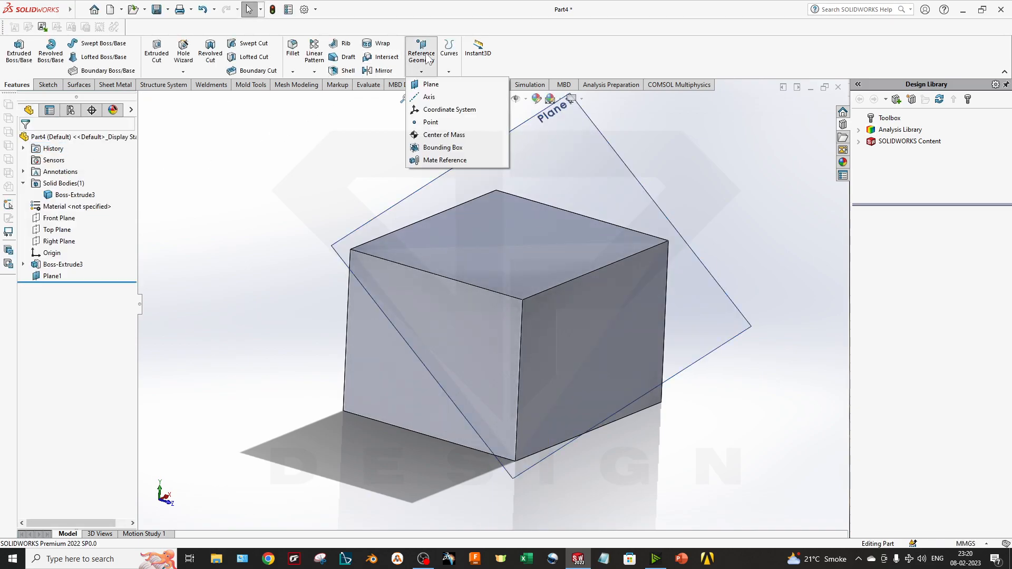
left_click(432, 85)
middle_click_drag(312, 142, 450, 273)
scroll(357, 176, "up", 1)
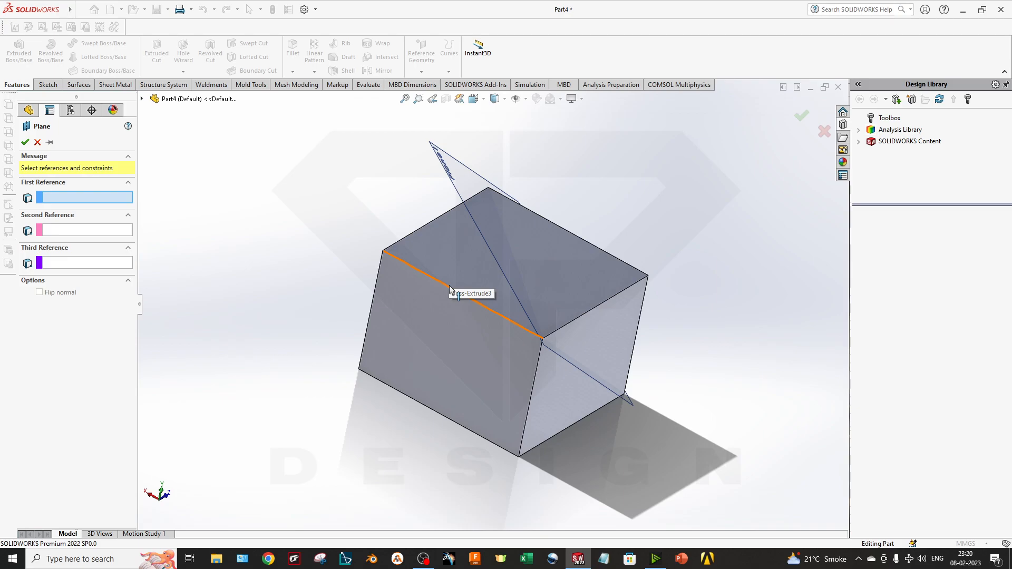
left_click(449, 285)
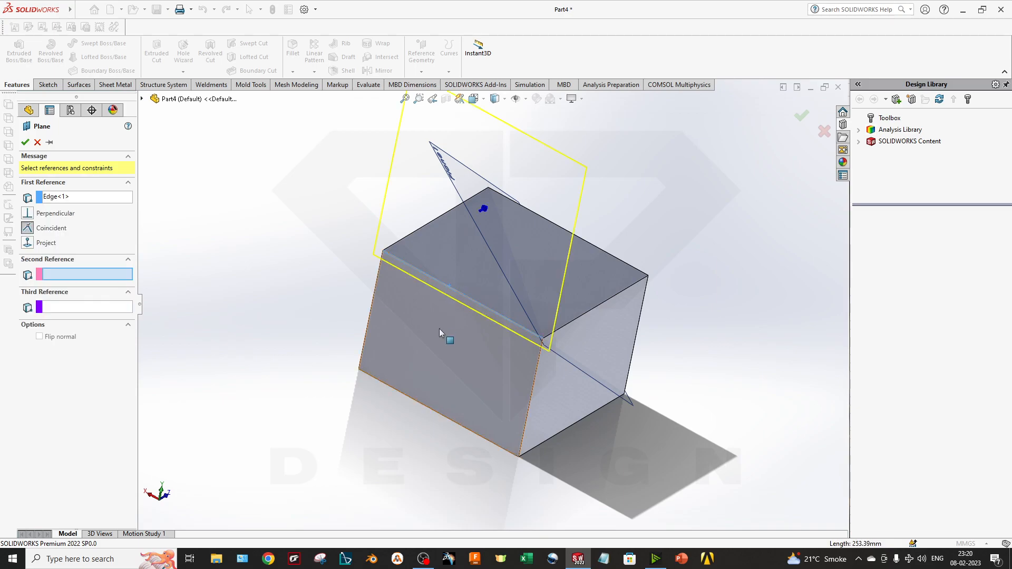
left_click(383, 251)
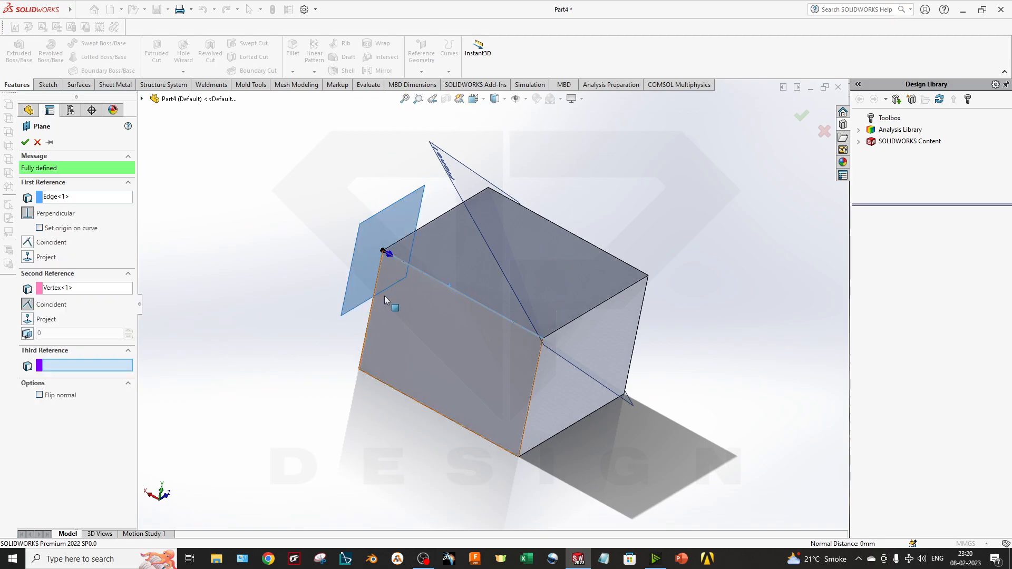
scroll(415, 285, "down", 2)
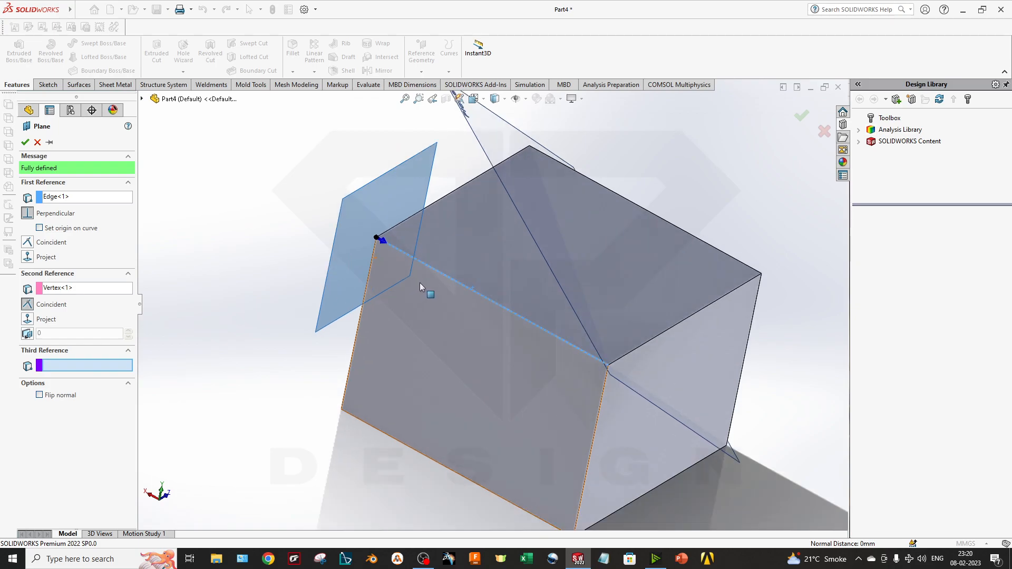
middle_click_drag(420, 283, 425, 313)
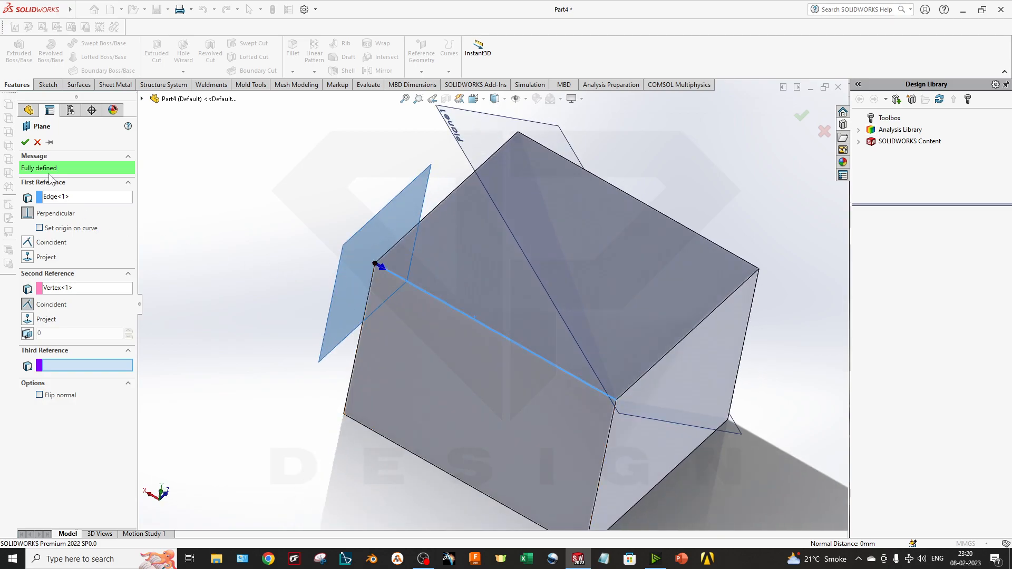
left_click(25, 141)
middle_click_drag(337, 400, 333, 340)
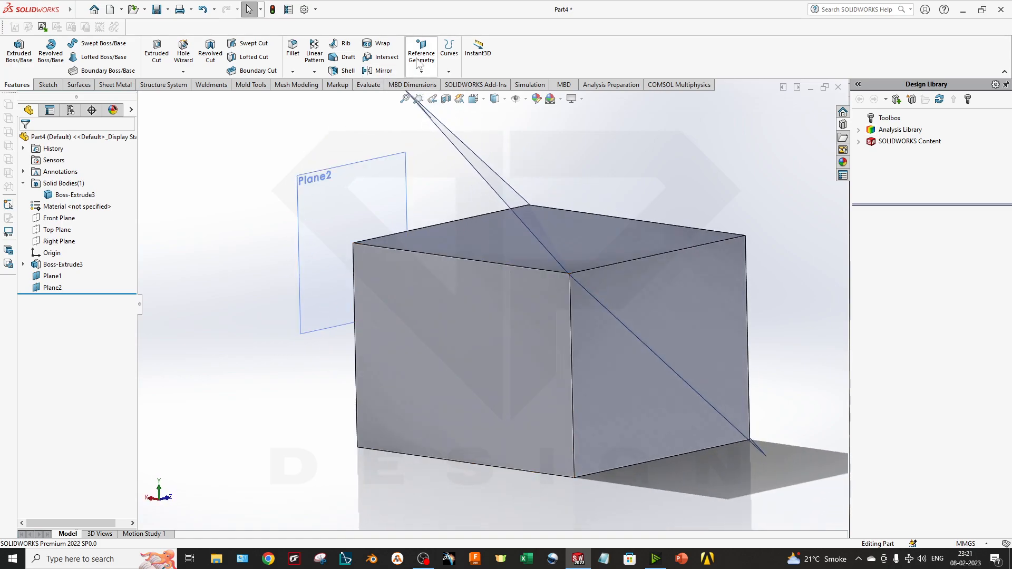
- Create a reference plane offset 500 mm outward from the block's rear face
left_click(421, 71)
left_click(430, 84)
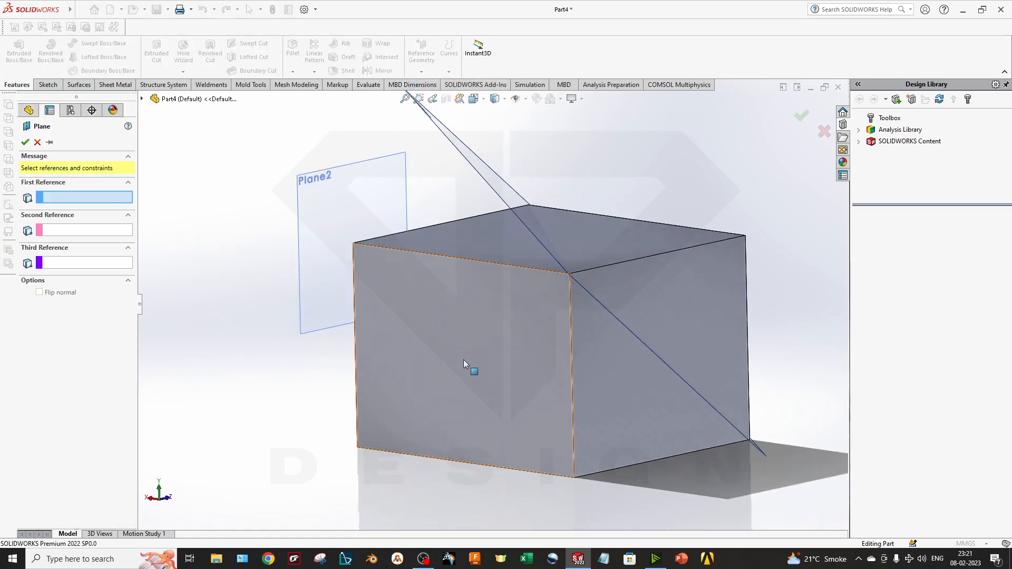
left_click(464, 360)
middle_click_drag(505, 394, 404, 296)
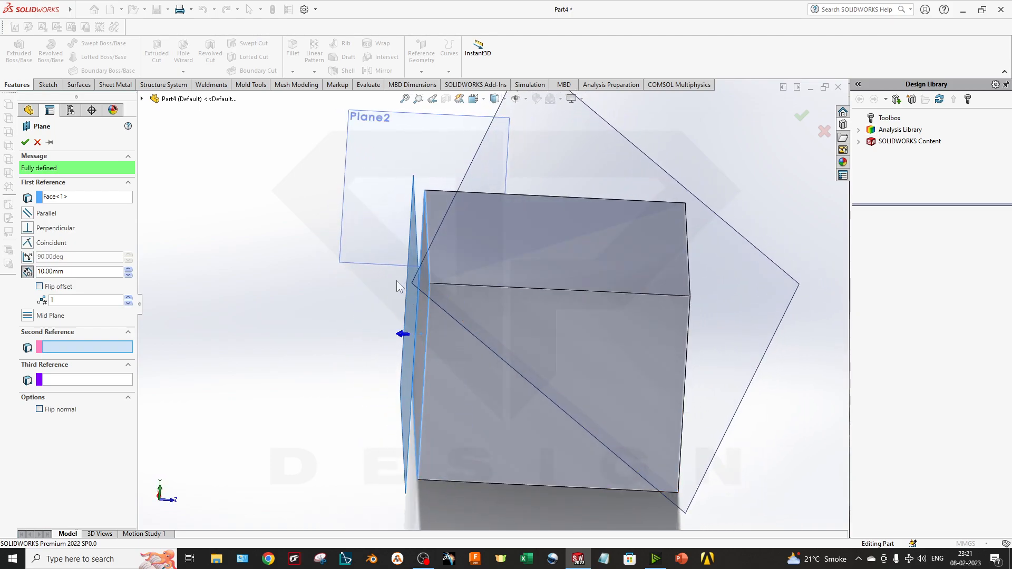
double_click(66, 272)
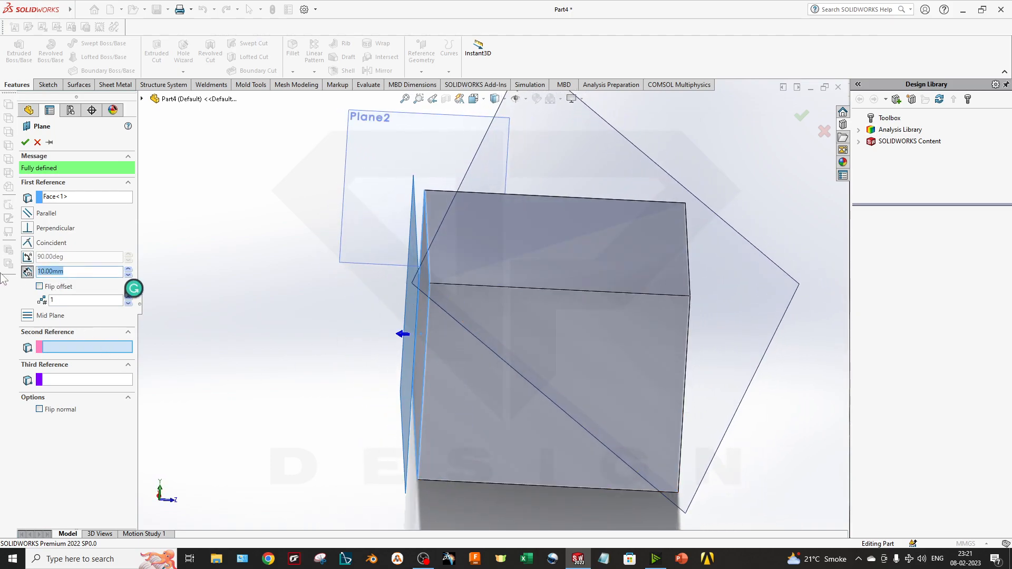
type("500")
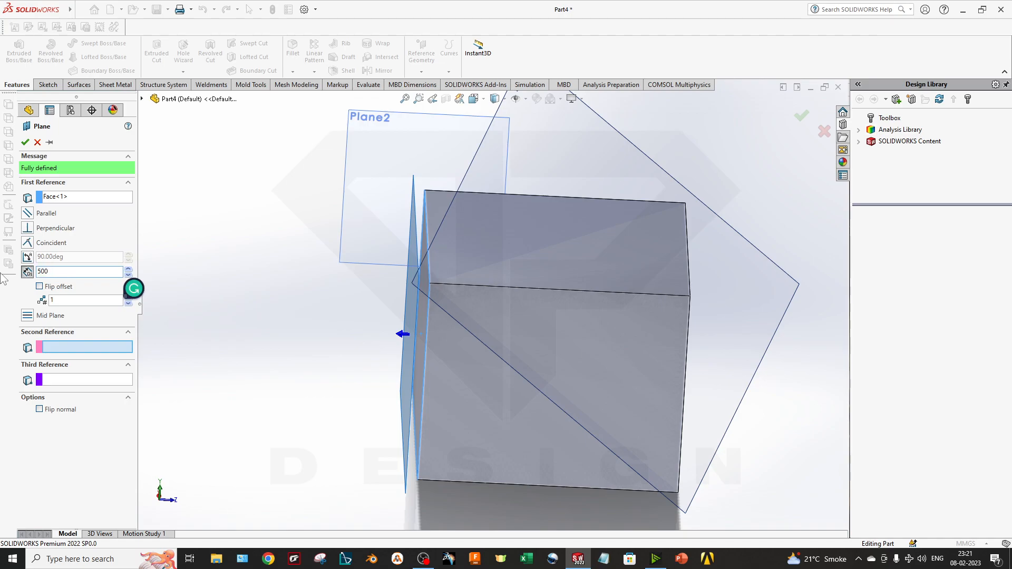
key("Return")
scroll(306, 322, "down", 5)
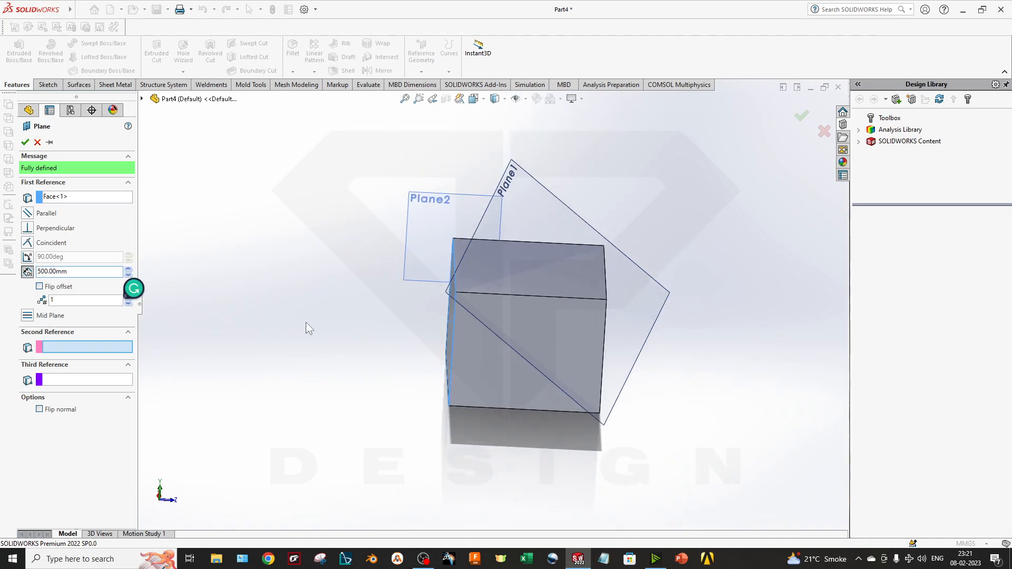
left_click(24, 143)
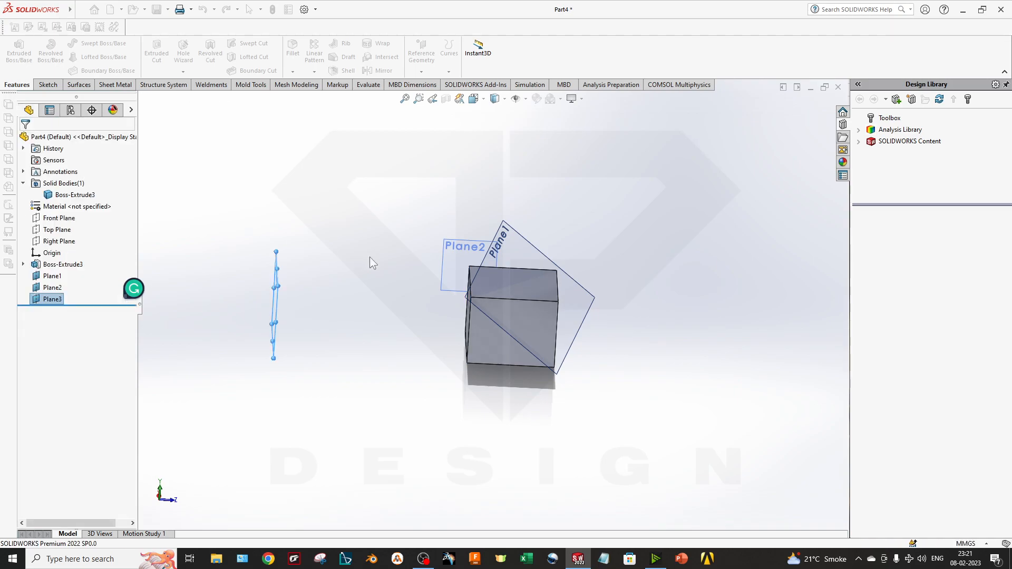
scroll(521, 312, "up", 3)
mouse_move(473, 313)
middle_mouse_down()
mouse_move(513, 330)
mouse_move(479, 331)
middle_mouse_up()
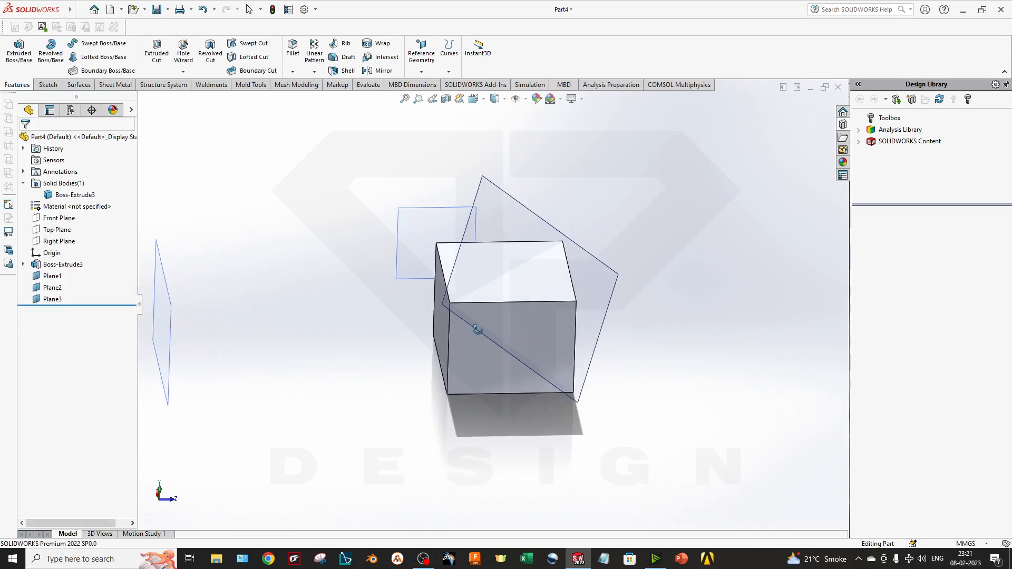
- Create a reference plane offset 250 mm from Plane3, with the offset flipped toward the block
left_click(421, 53)
left_click(450, 93)
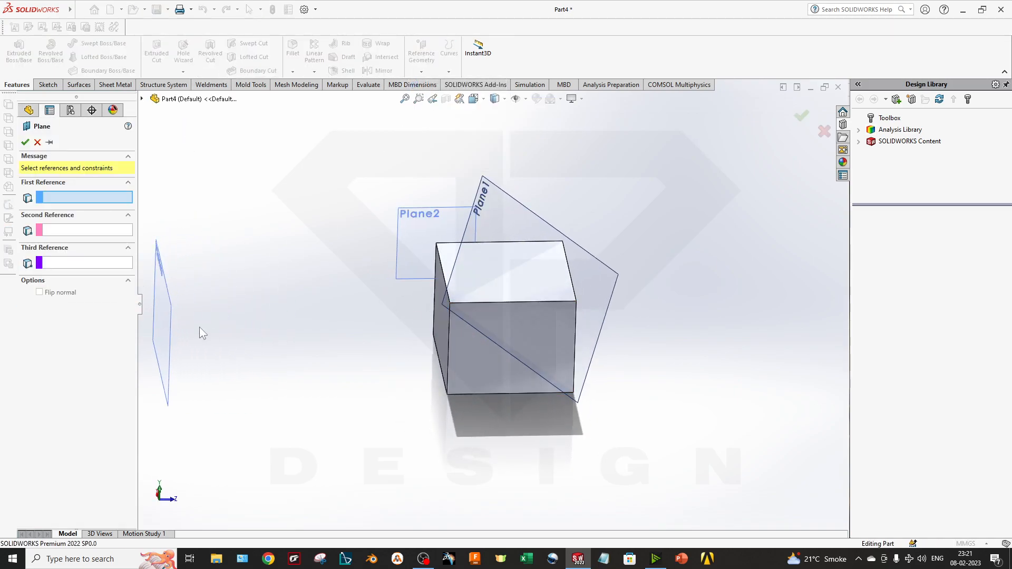
left_click(164, 307)
scroll(501, 347, "down", 4)
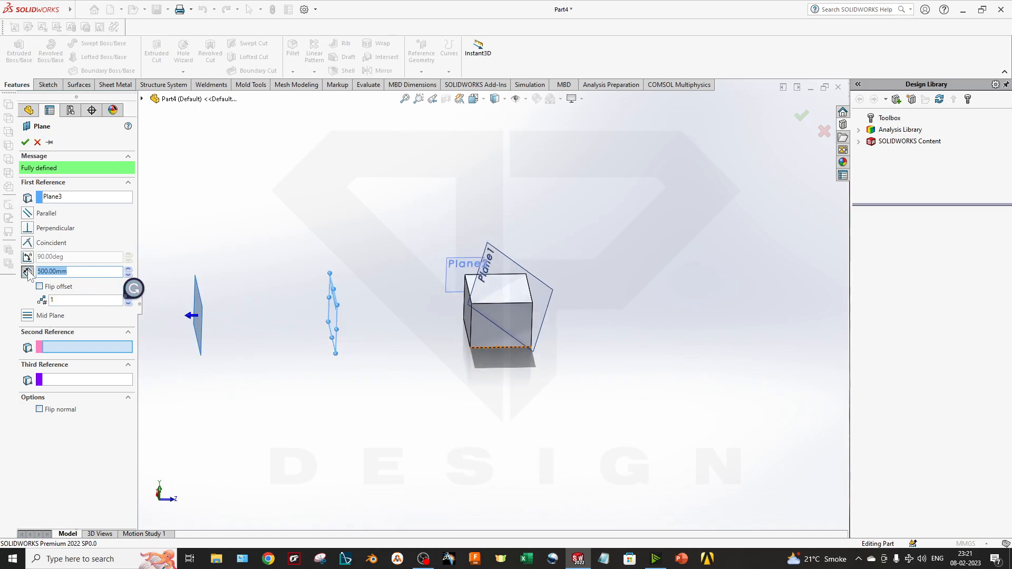
left_click(58, 286)
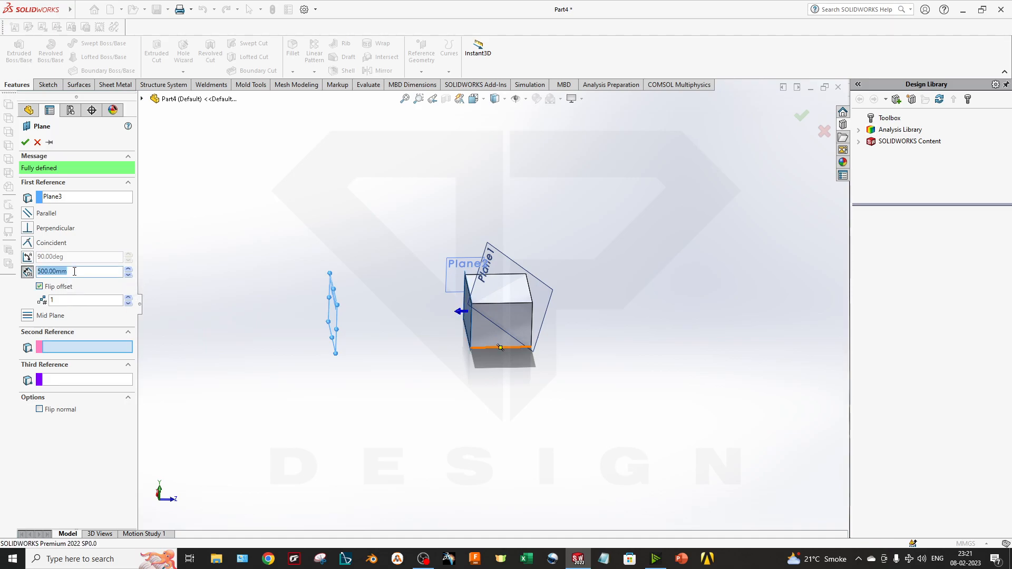
type("250")
key("Return")
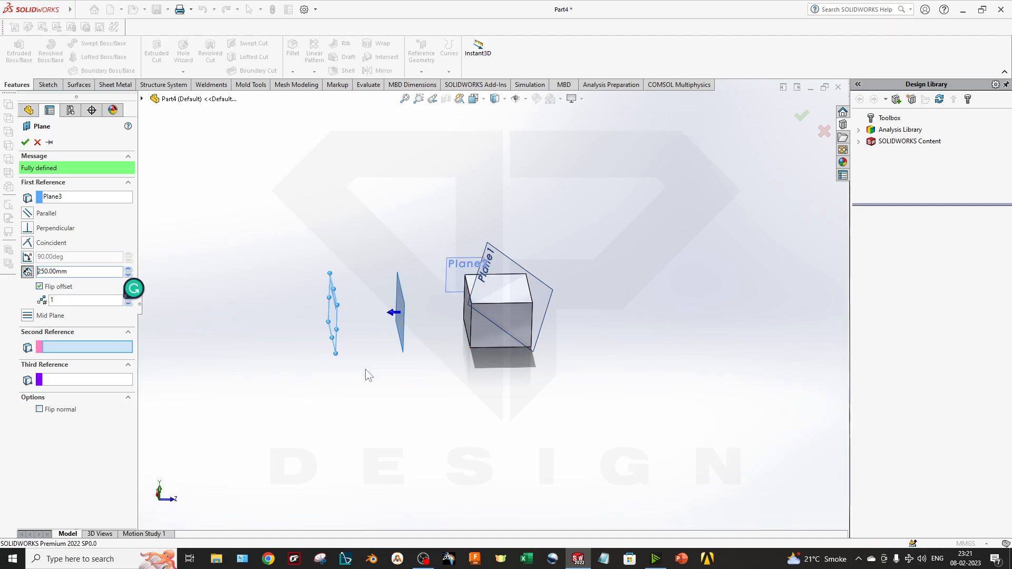
left_click(25, 142)
- Create a mid-plane reference plane between the block's two opposite side faces
scroll(376, 284, "down", 2)
scroll(397, 309, "down", 3)
middle_click_drag(447, 323, 549, 424)
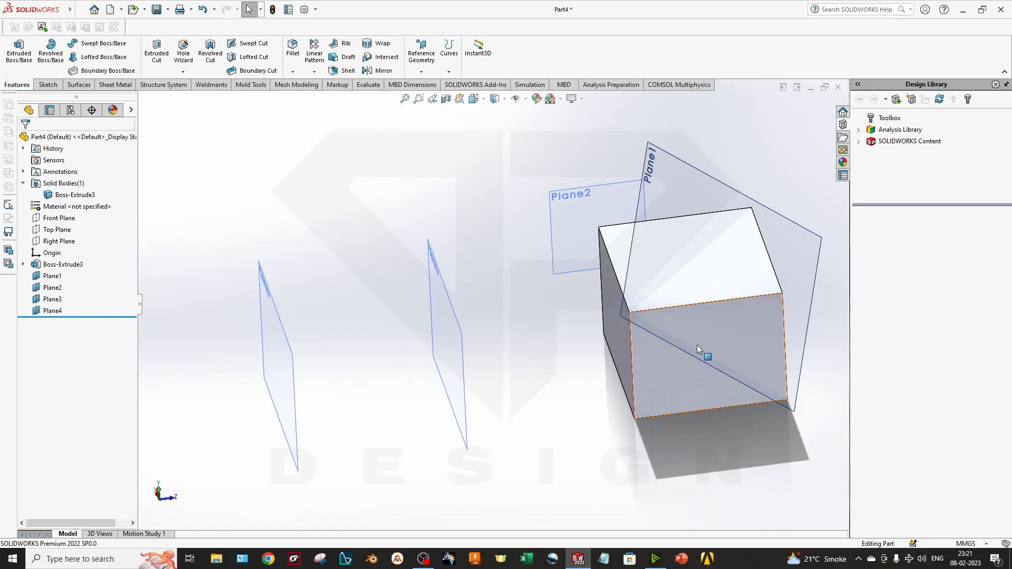
scroll(697, 345, "up", 3)
scroll(679, 299, "down", 1)
middle_click_drag(596, 297, 531, 291)
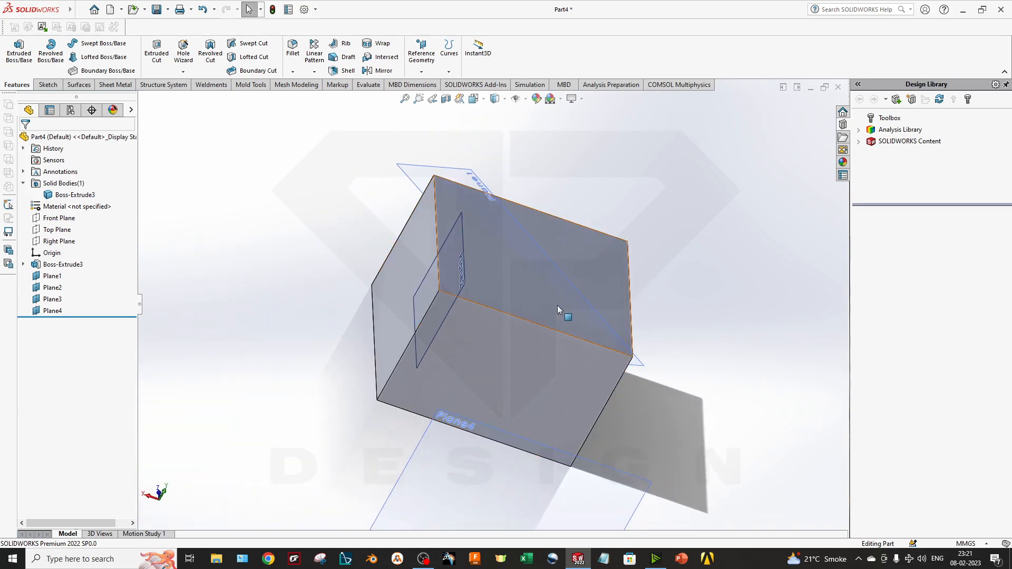
left_click(421, 52)
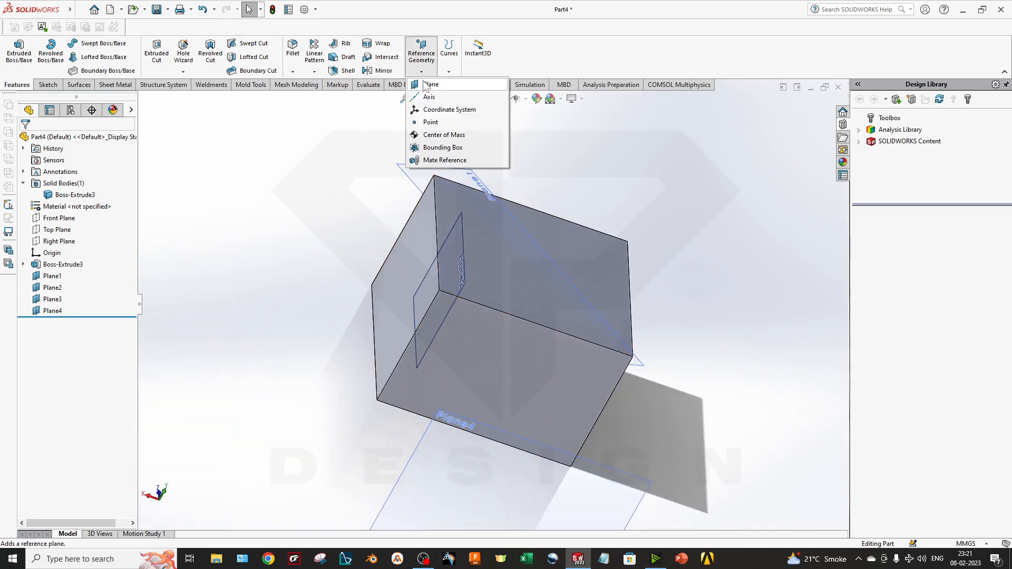
left_click(432, 84)
left_click(404, 271)
middle_click_drag(404, 272, 598, 369)
left_click(597, 335)
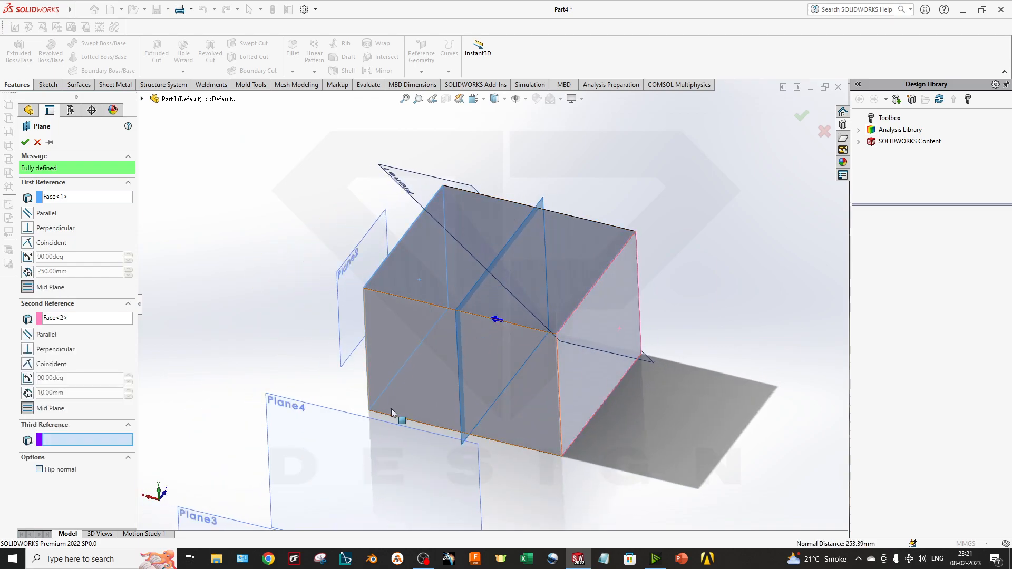
left_click(25, 142)
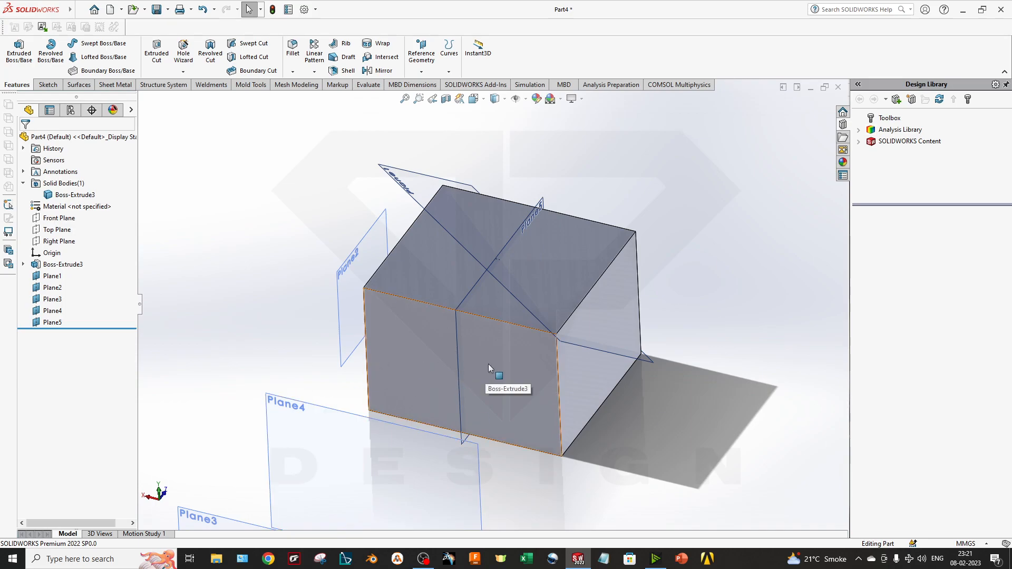
- Start a sketch on Plane4 and draw a horizontal centerline through the origin, extending past both sides of the block
scroll(488, 363, "down", 2)
scroll(468, 352, "up", 4)
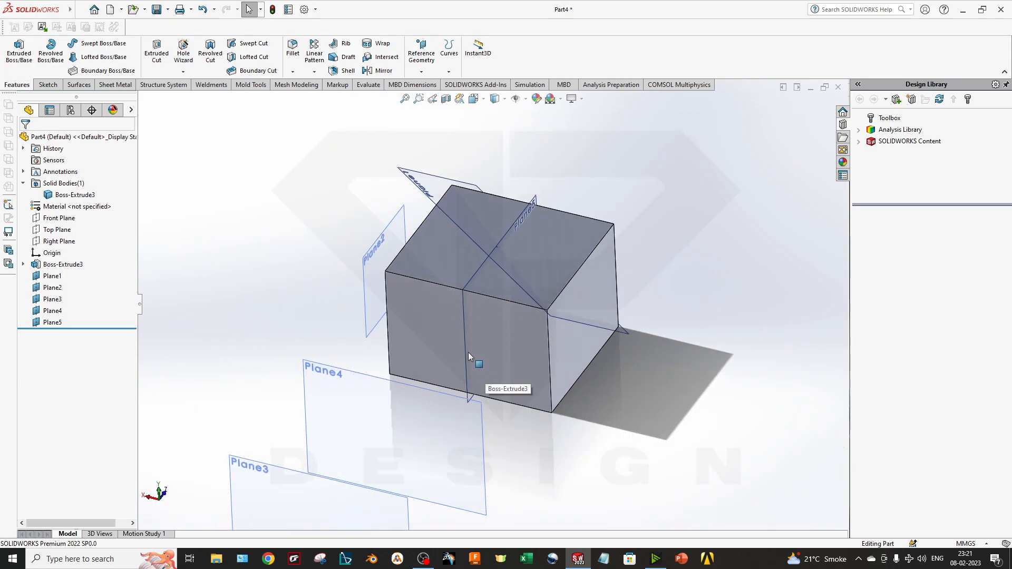
middle_click_drag(468, 352, 463, 439)
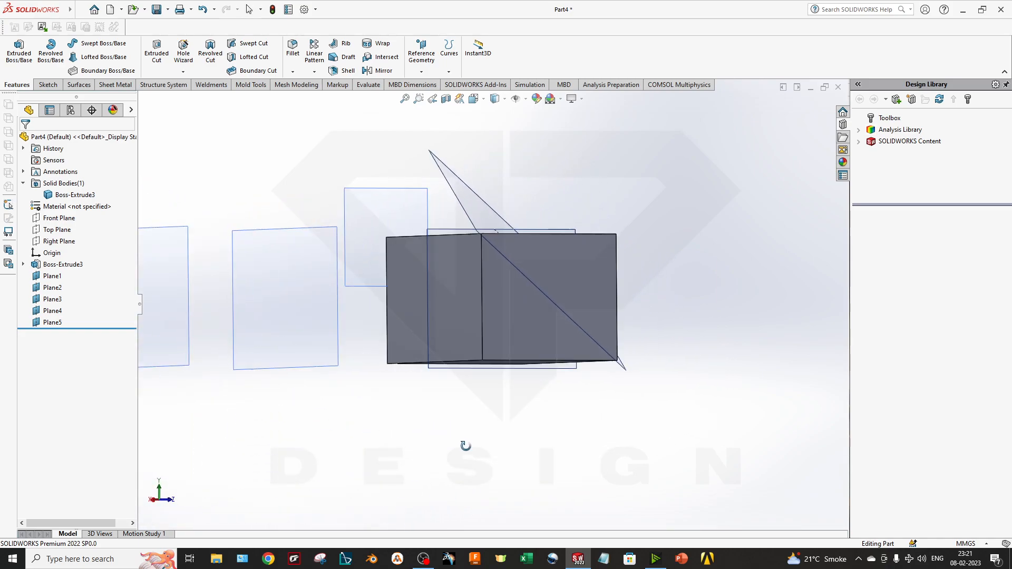
right_click(262, 293)
left_click(282, 317)
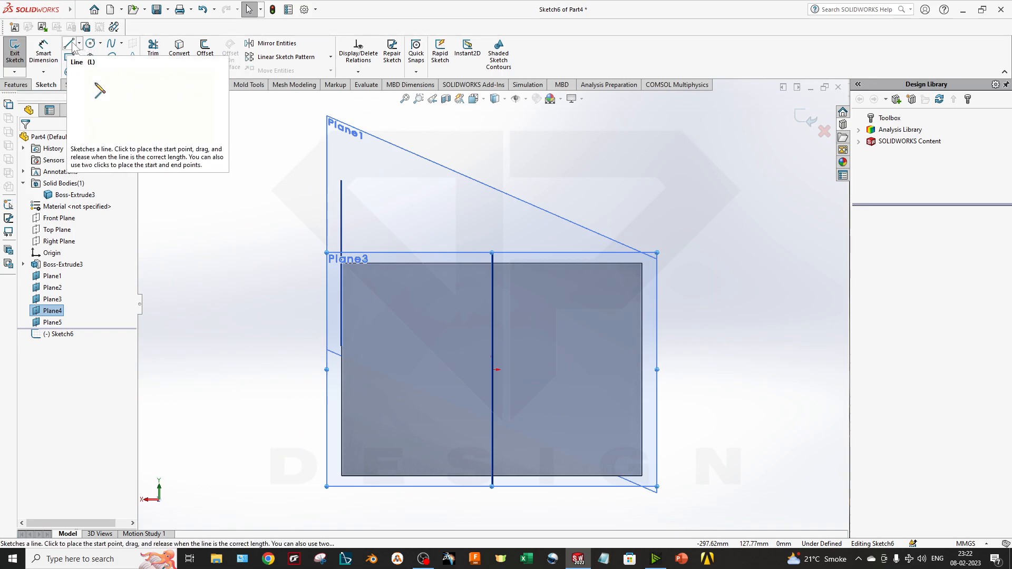
left_click(79, 43)
left_click(89, 67)
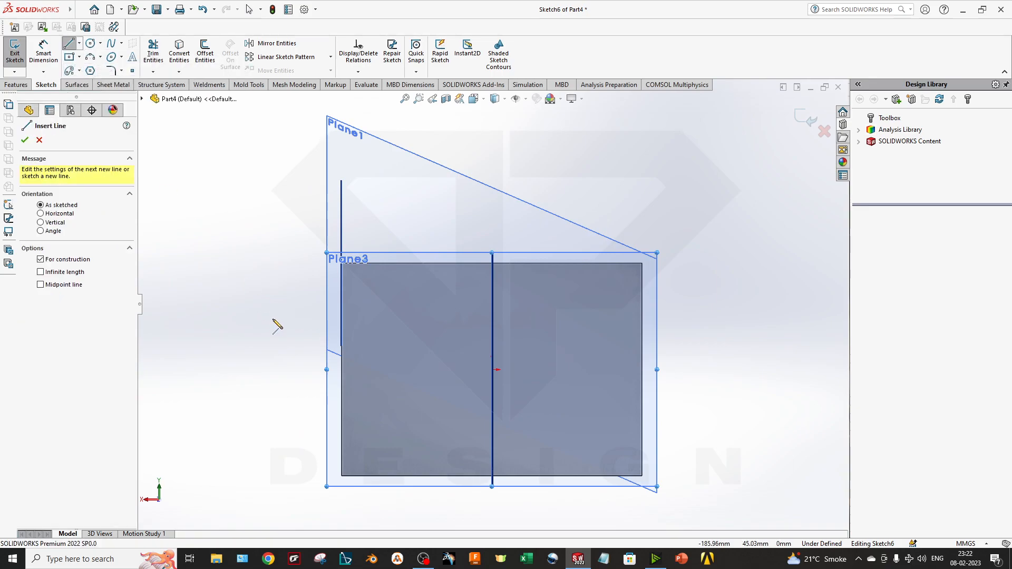
left_click(282, 370)
left_click(796, 369)
key("Escape")
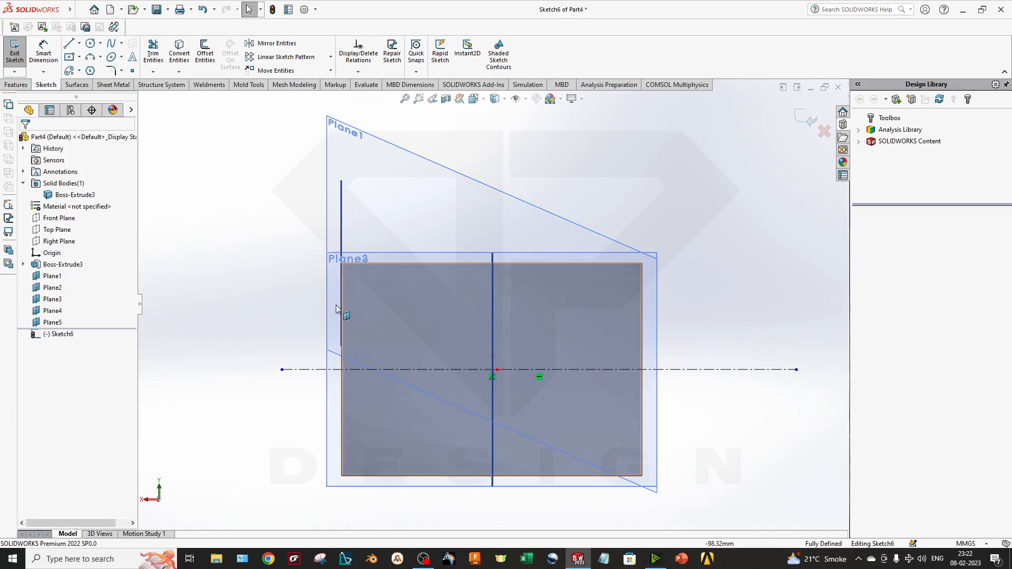
- Sketch a closed rectangular profile about 204 mm long and 72 mm high, with its lower side on the centerline
left_click(69, 43)
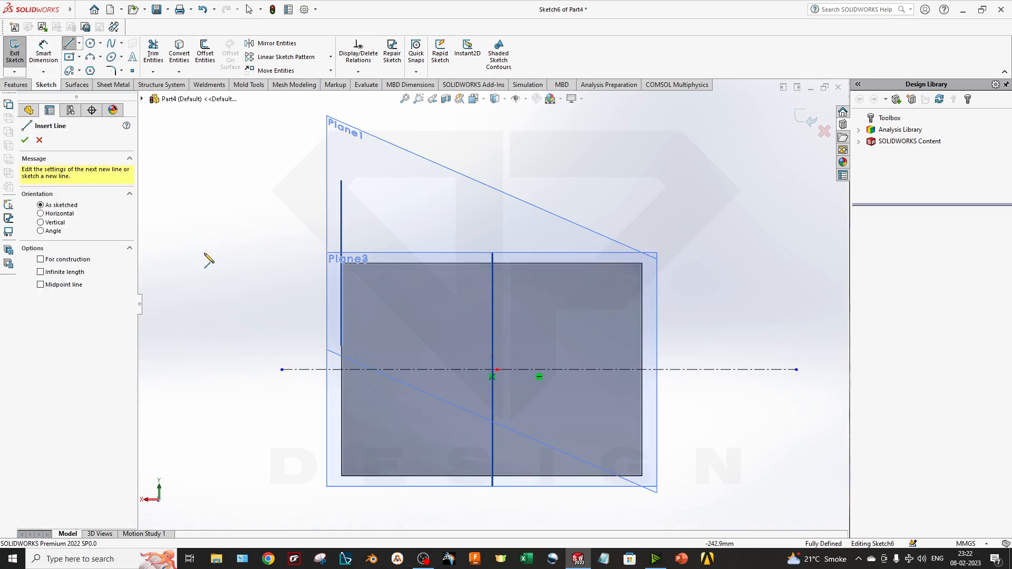
left_click(361, 370)
left_click(360, 284)
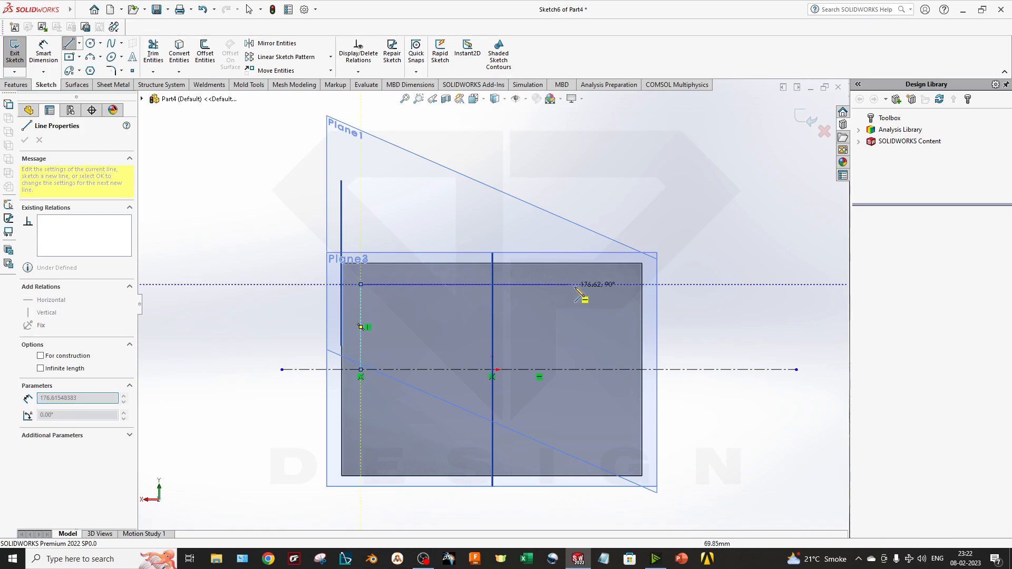
left_click(603, 285)
left_click(603, 370)
left_click(361, 370)
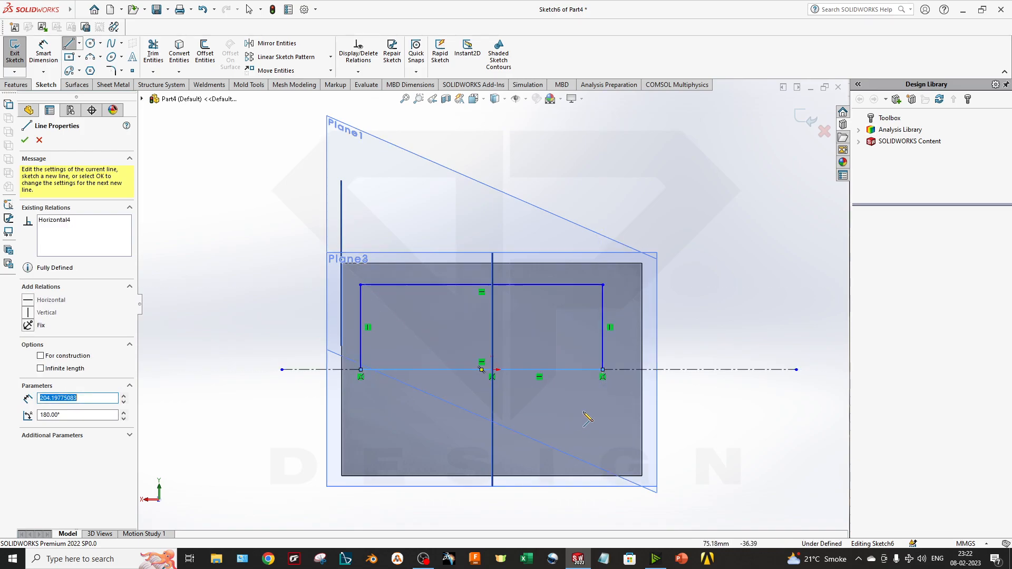
middle_click_drag(582, 420, 337, 400)
key("Escape")
- Revolve the rectangular profile 360 degrees about the centerline into a solid cylinder
left_click(15, 85)
left_click(50, 55)
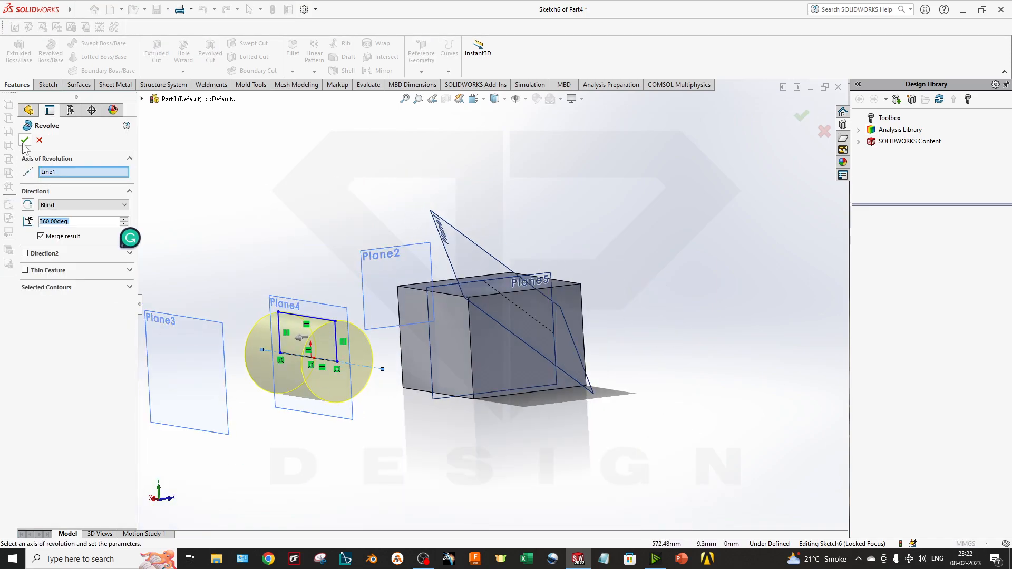
left_click(24, 140)
middle_click_drag(383, 449, 447, 393)
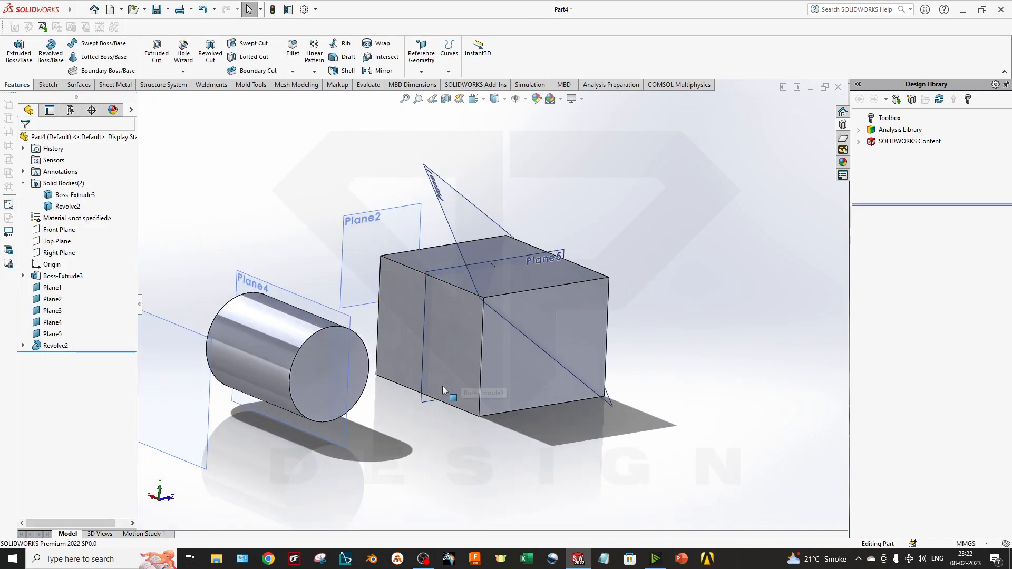
- Hide Plane4, Plane2 and Plane3
left_click(333, 313)
left_click(406, 337)
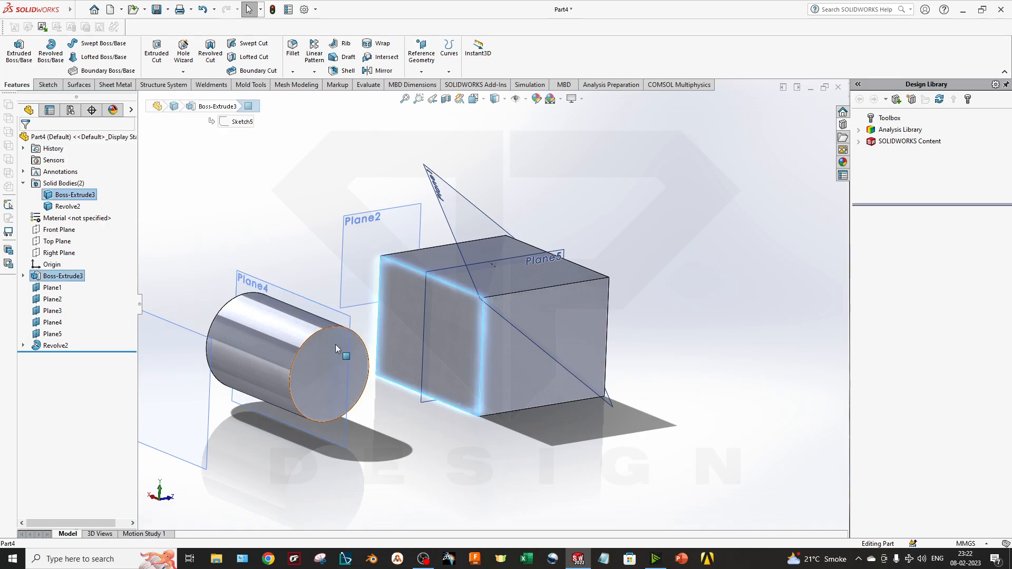
left_click(318, 312)
right_click(318, 310)
left_click(355, 296)
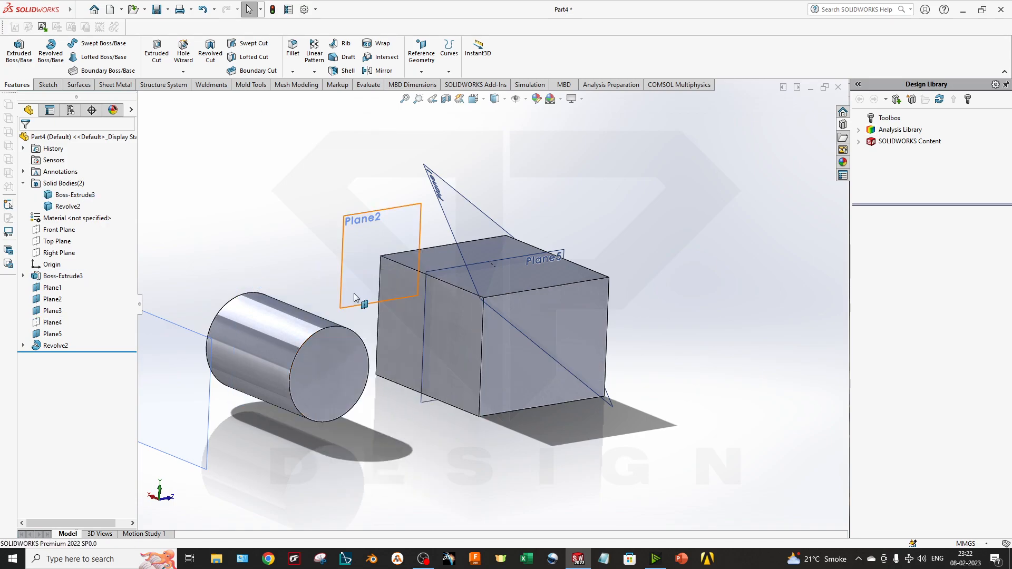
right_click(336, 253)
right_click(355, 218)
left_click(399, 204)
right_click(209, 374)
left_click(245, 360)
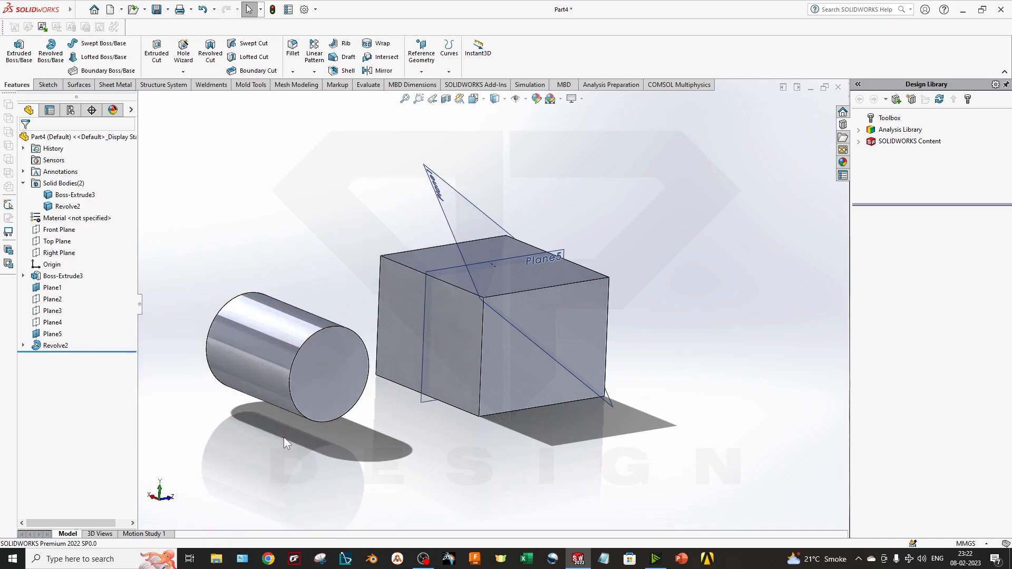
- Try a reference plane tangent to the cylinder's curved face and perpendicular to the block face nearest the cylinder
scroll(376, 364, "down", 2)
scroll(349, 373, "up", 3)
scroll(373, 296, "down", 2)
middle_click_drag(444, 331, 259, 339)
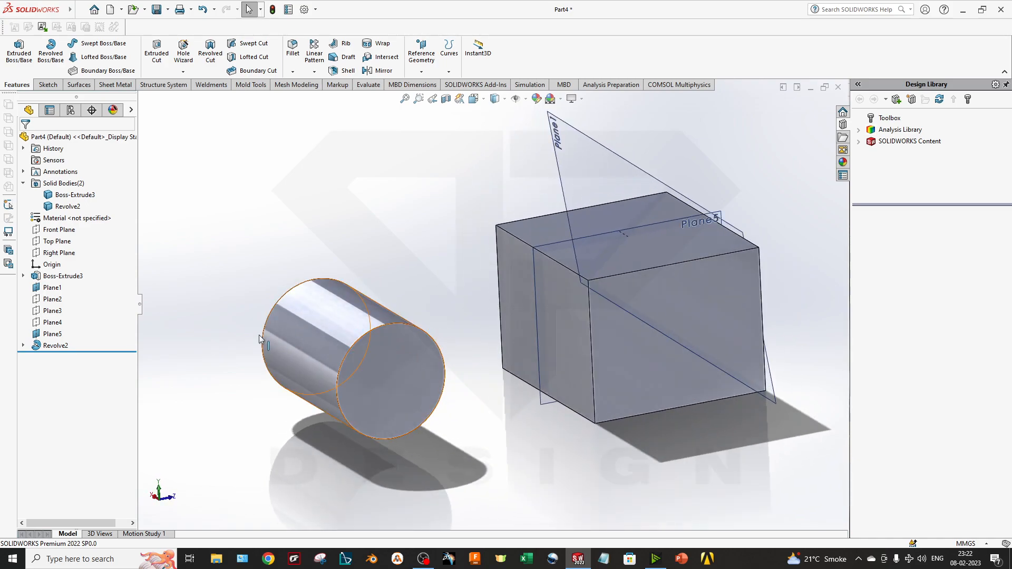
left_click(421, 70)
left_click(422, 84)
left_click(350, 314)
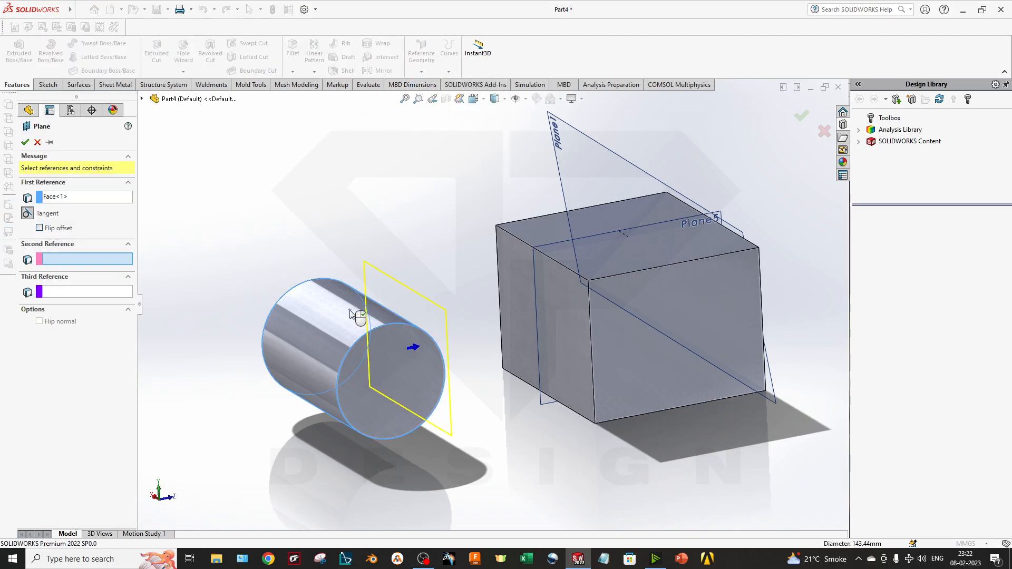
middle_click_drag(351, 315, 562, 303)
left_click(568, 337)
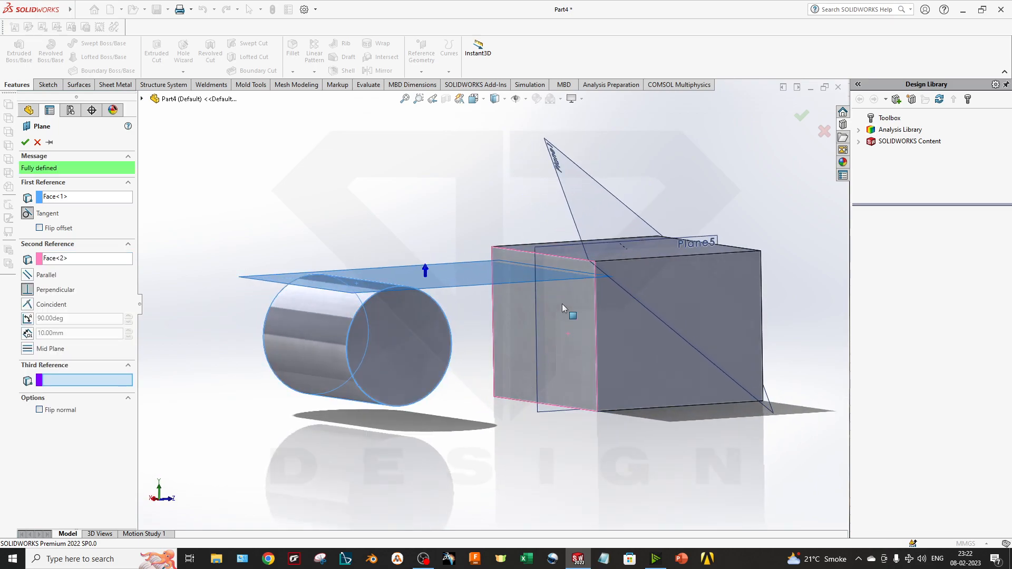
middle_click_drag(492, 296, 290, 280)
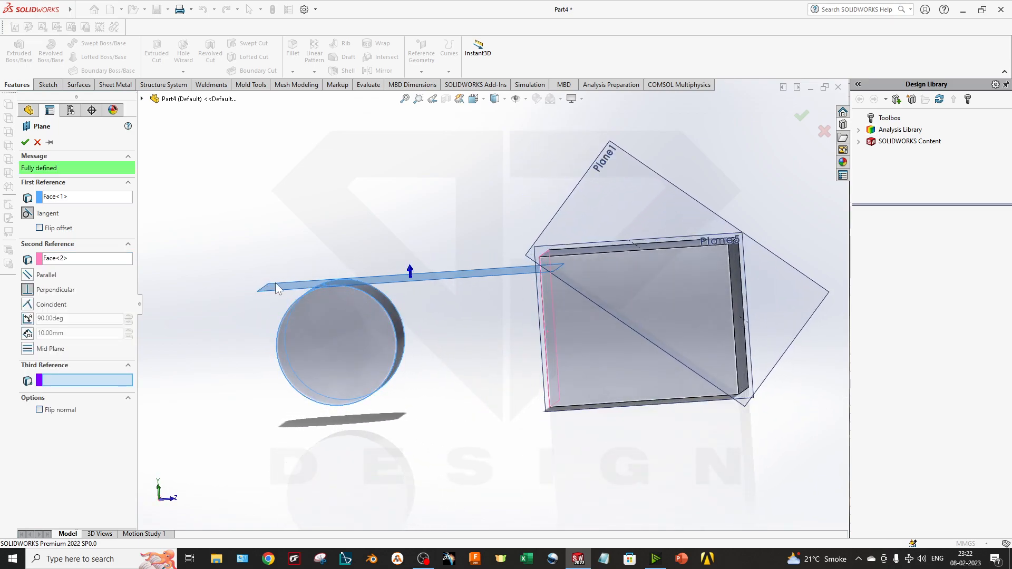
middle_click_drag(492, 336, 519, 348)
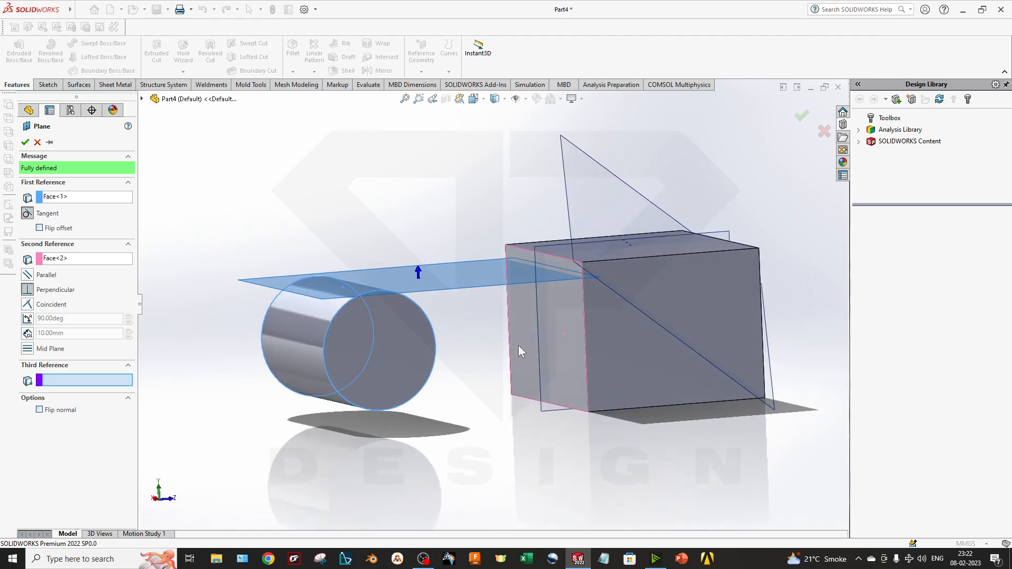
- Replace the plane's second reference with the block's top face, try the Parallel constraint, and cancel the plane
right_click(60, 260)
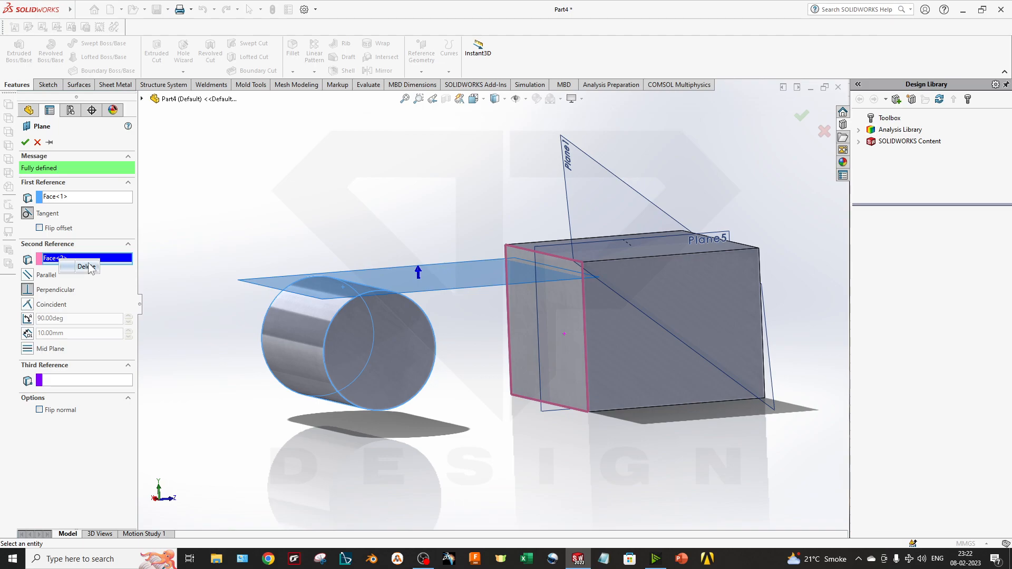
left_click(87, 267)
left_click(625, 258)
middle_click_drag(625, 260, 536, 358)
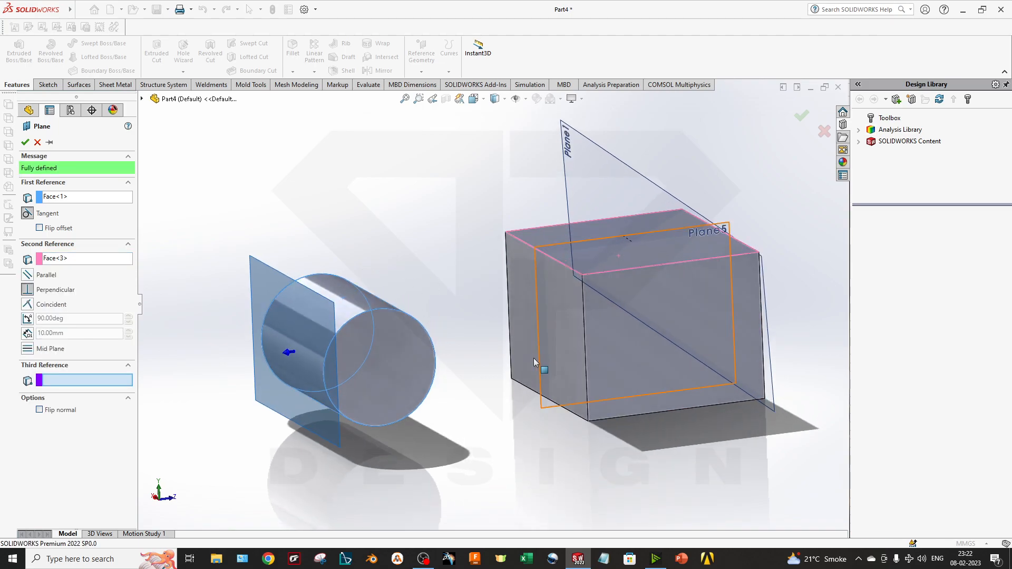
middle_click_drag(478, 468, 454, 464)
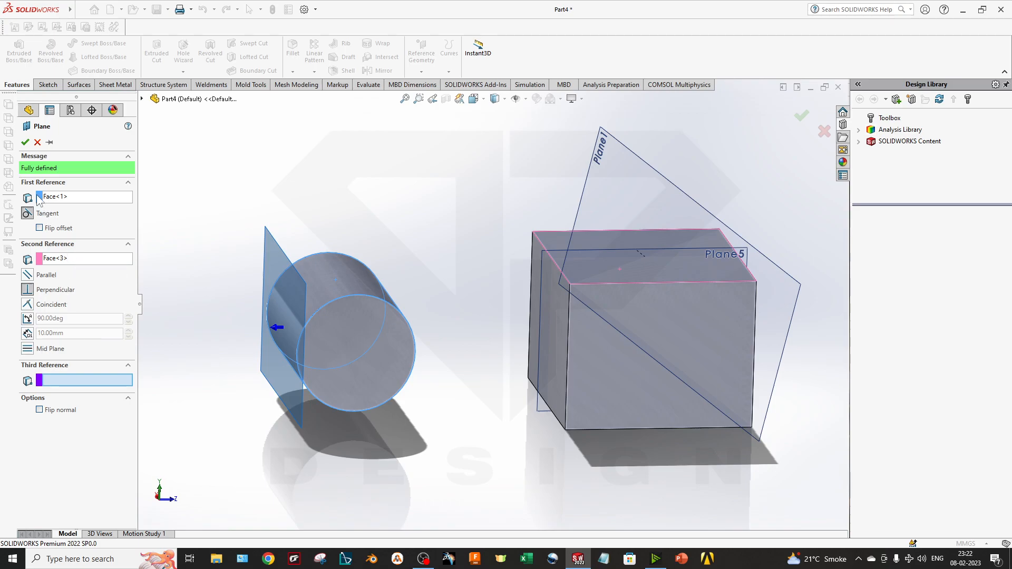
left_click(27, 277)
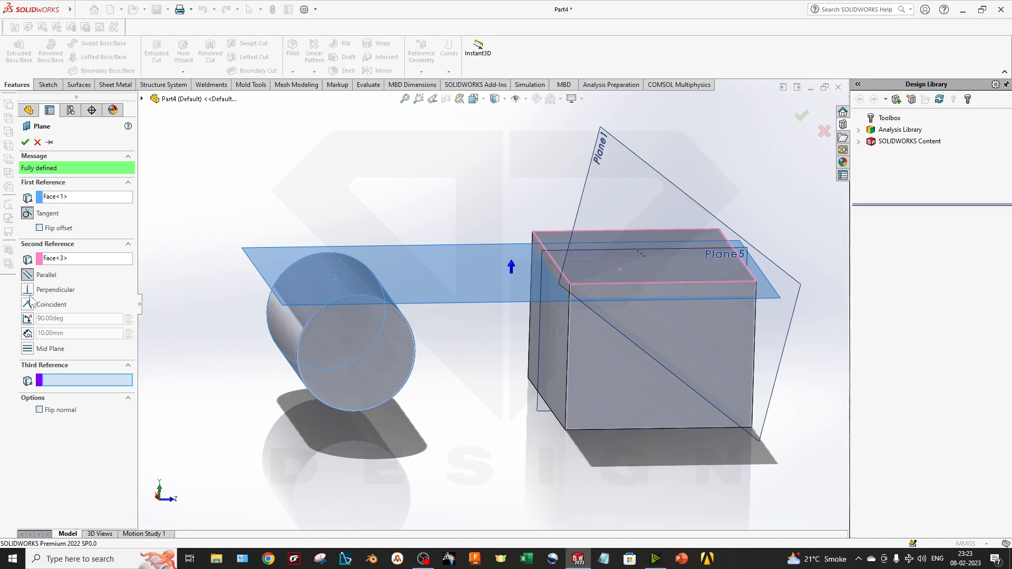
left_click(38, 143)
- Sketch a line about 72 mm long at 315 degrees from the cylinder end face's centre to its circular edge, and exit the sketch
right_click(378, 367)
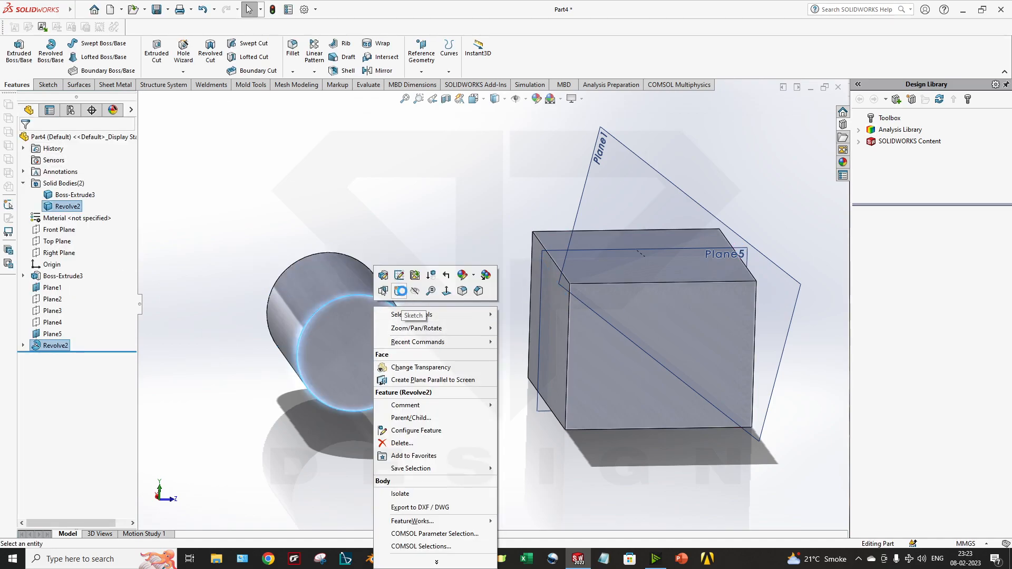
left_click(400, 290)
scroll(314, 365, "down", 2)
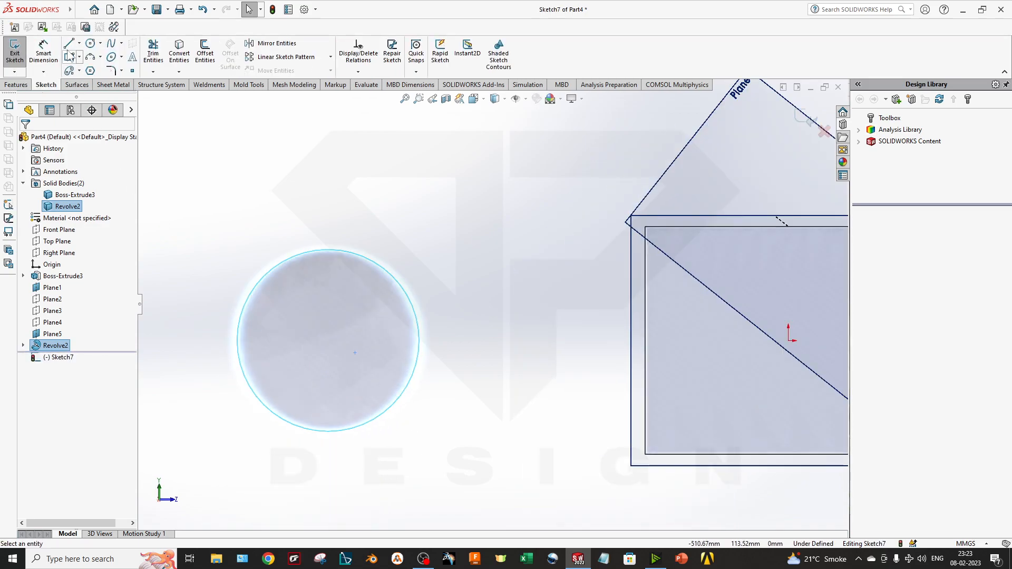
left_click(68, 43)
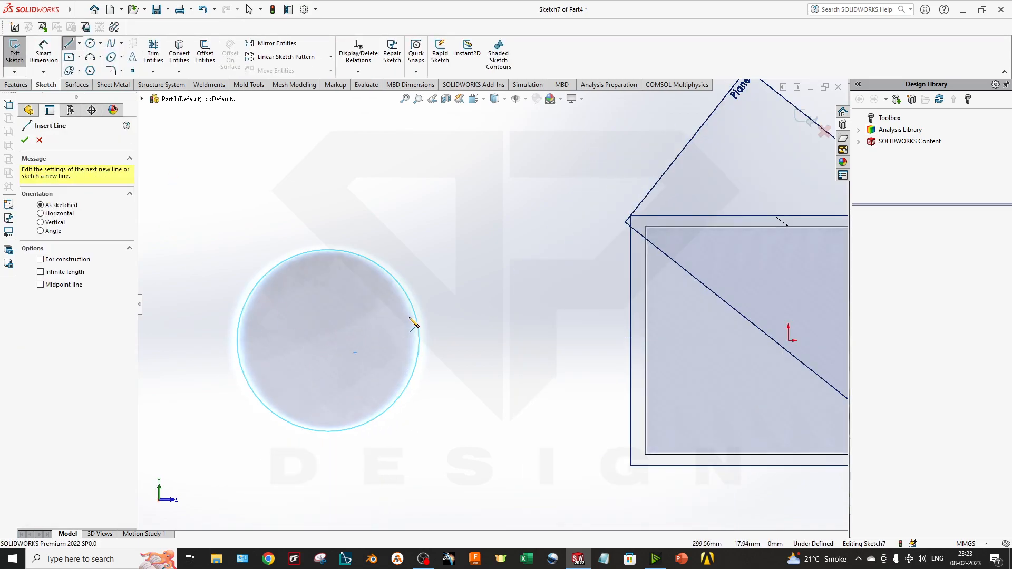
left_click(328, 341)
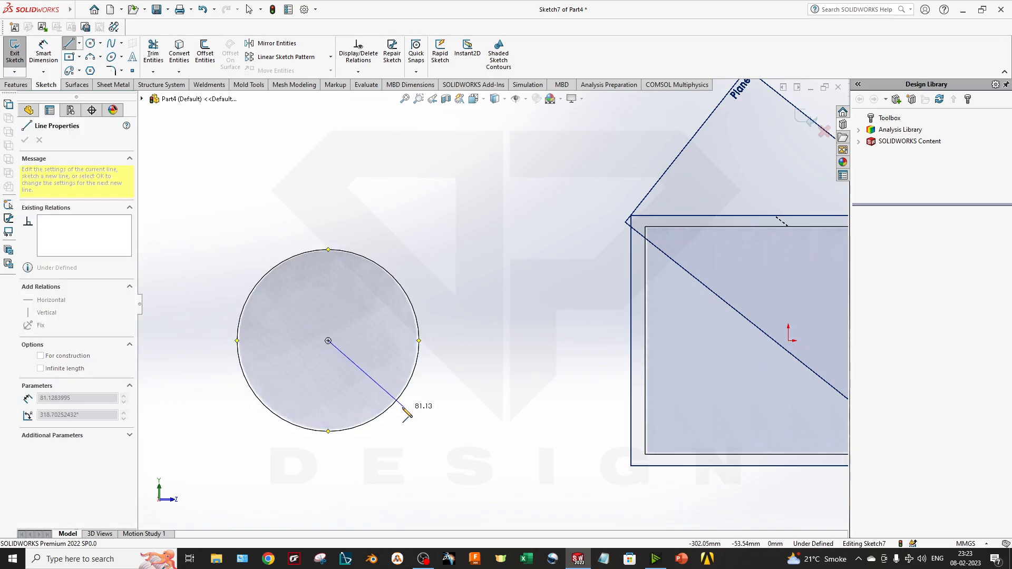
left_click(393, 405)
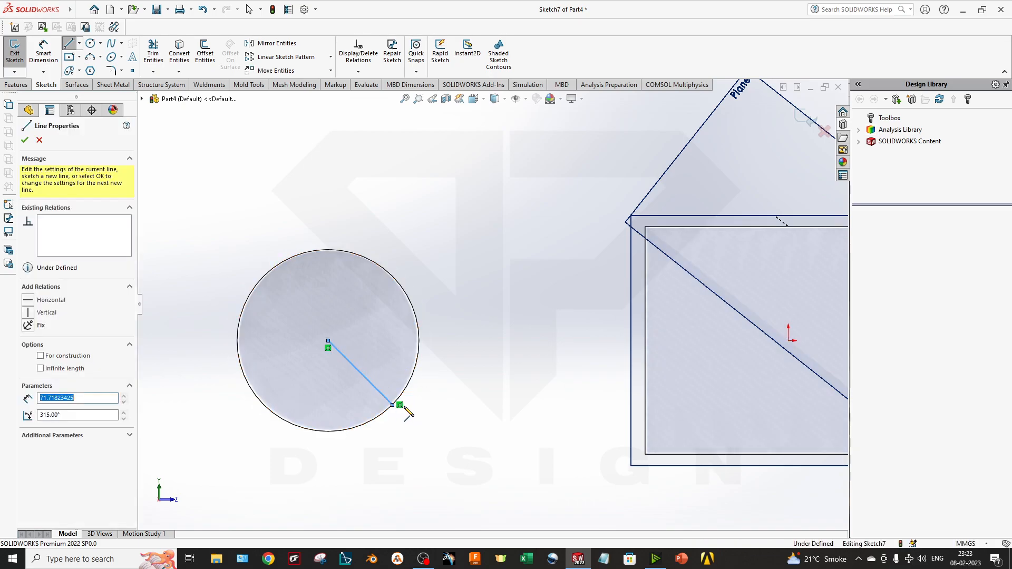
key("Escape")
key("ctrl+shift+z")
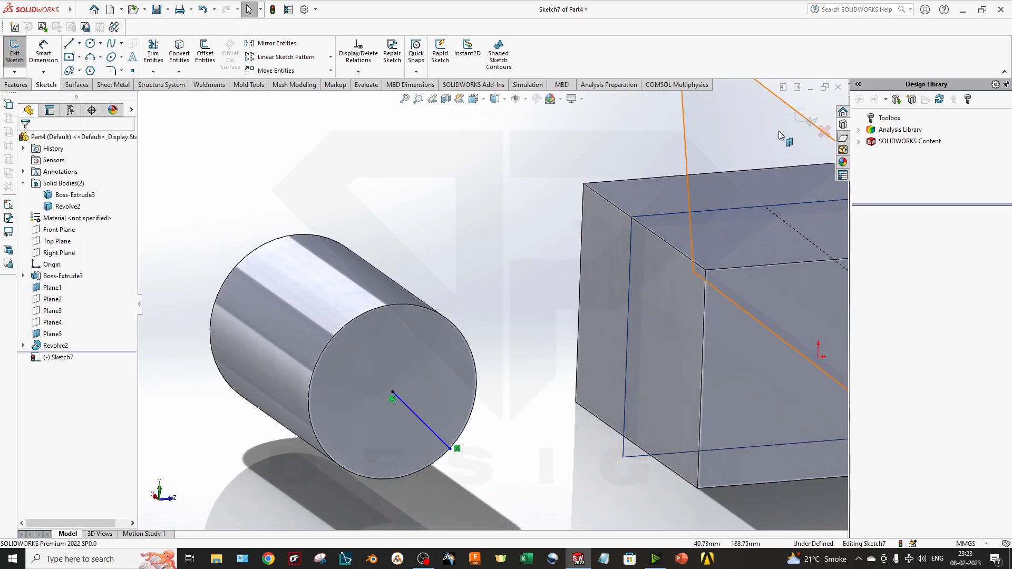
left_click(801, 115)
left_click(421, 57)
left_click(437, 84)
left_click(422, 423)
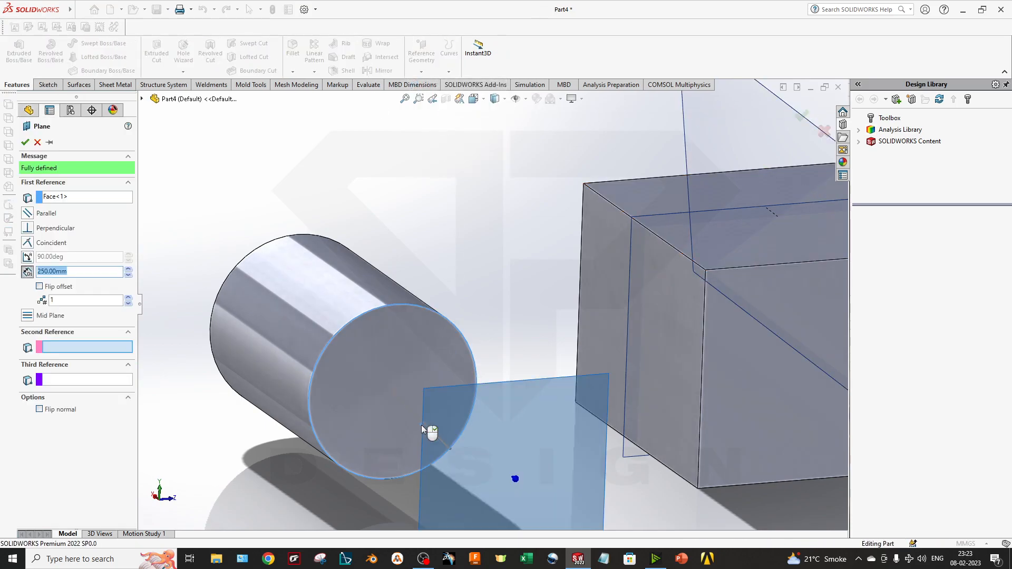
key("Escape")
- Create a reference plane perpendicular to the radial sketch line and coincident with its endpoint on the cylinder's edge
left_click(421, 56)
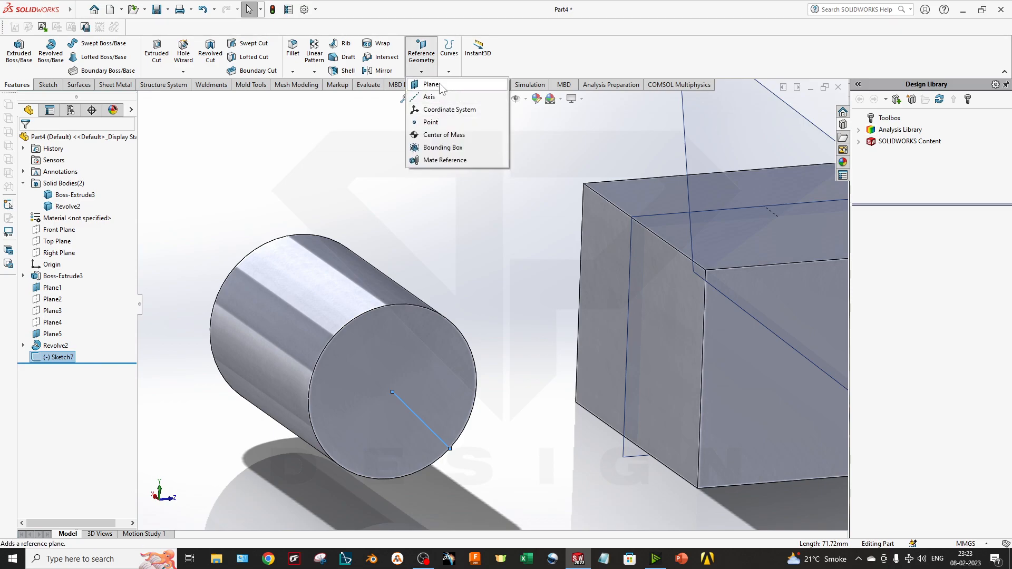
left_click(438, 84)
left_click(450, 450)
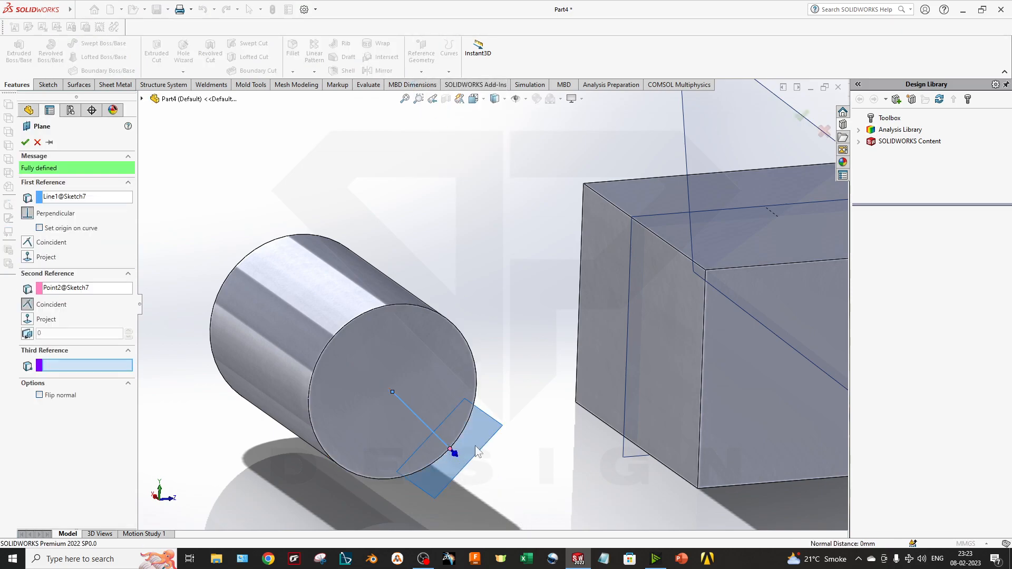
left_click(25, 142)
- Examine the new plane's orientation relative to the radial sketch line and the cylinder from several angles
scroll(496, 316, "up", 6)
middle_click_drag(566, 354, 418, 377)
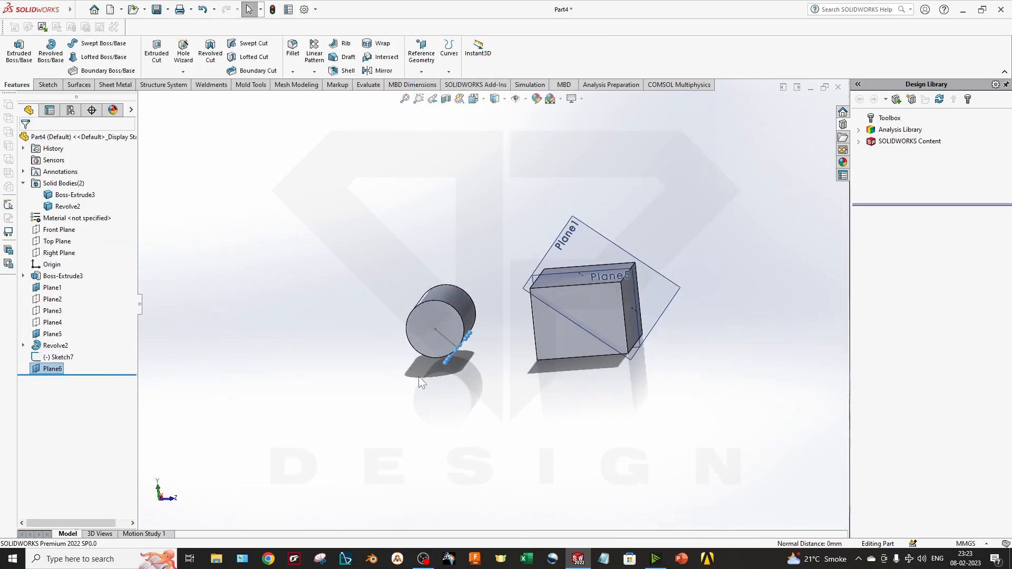
key("f")
scroll(359, 397, "down", 4)
middle_click_drag(373, 317, 334, 240)
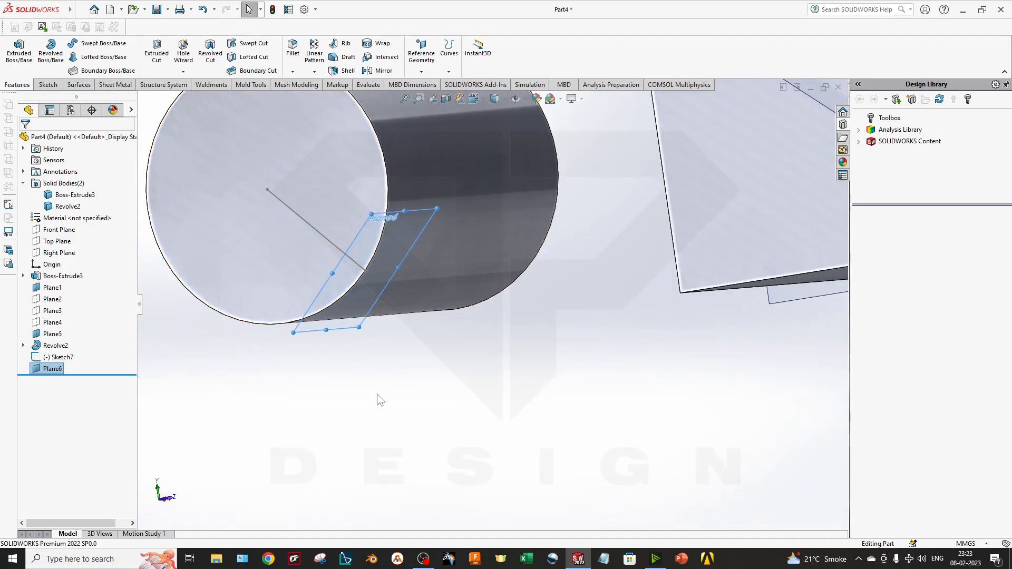
scroll(414, 330, "up", 7)
middle_click_drag(414, 331, 468, 281)
scroll(467, 316, "down", 4)
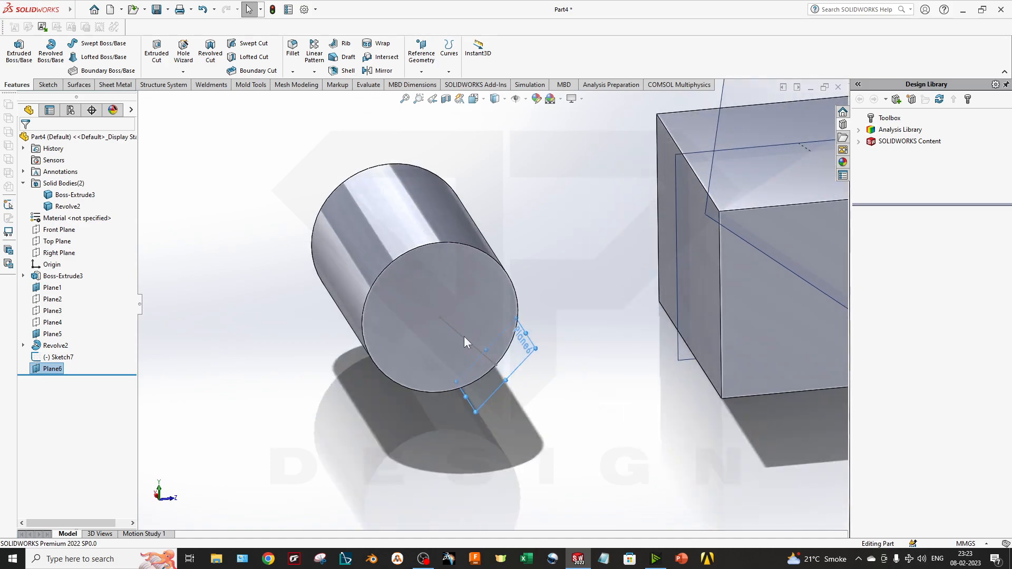
left_click(457, 338)
left_click(460, 336)
scroll(501, 369, "up", 3)
scroll(565, 255, "down", 2)
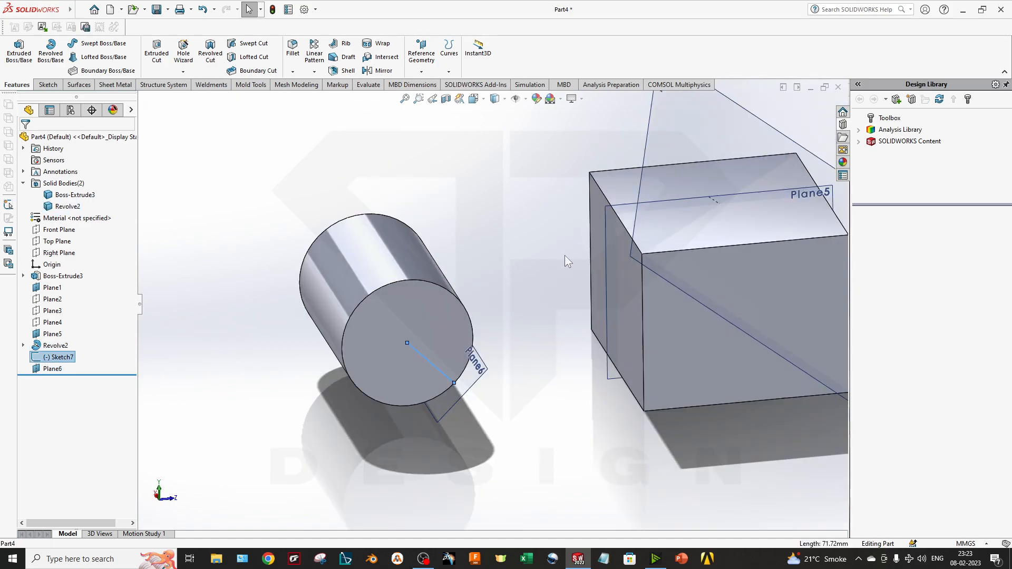
scroll(565, 261, "up", 2)
scroll(565, 261, "down", 3)
mouse_move(545, 271)
middle_mouse_down()
mouse_move(531, 309)
mouse_move(528, 444)
mouse_move(482, 421)
mouse_move(514, 311)
mouse_move(459, 339)
mouse_move(454, 384)
mouse_move(474, 451)
middle_mouse_up()
scroll(516, 306, "up", 3)
scroll(527, 344, "down", 2)
left_click(473, 451)
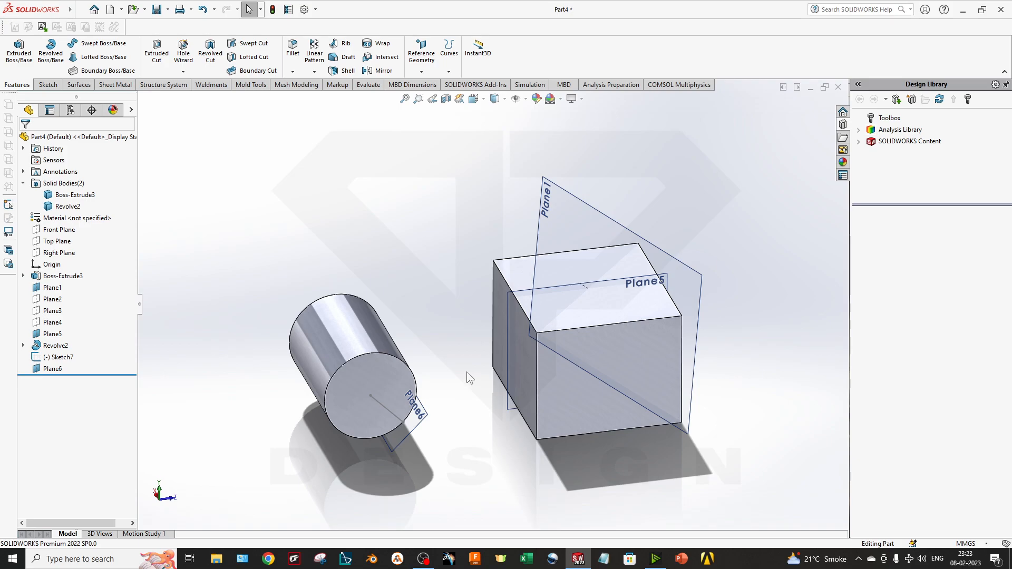
middle_click_drag(354, 264, 366, 238)
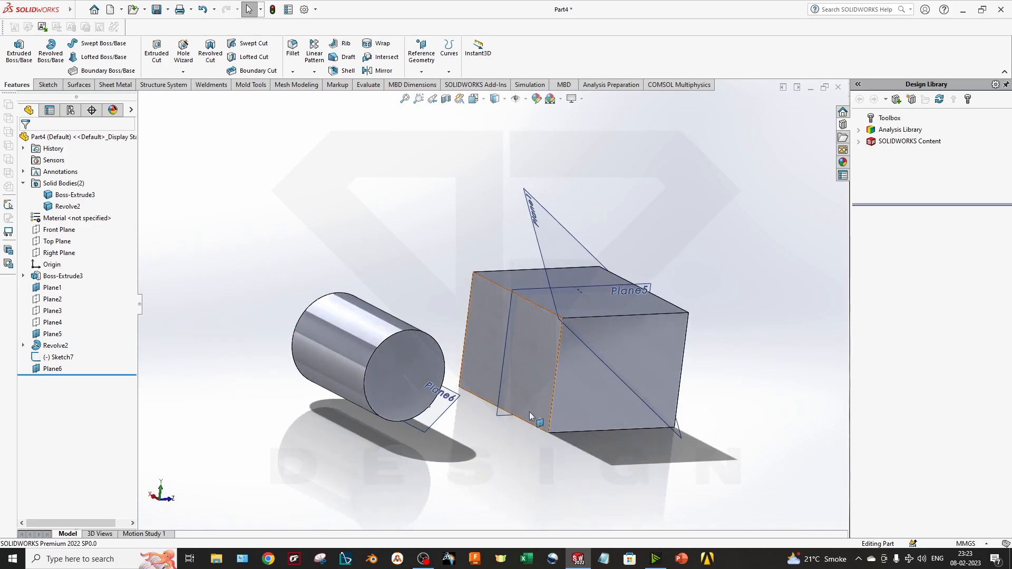
scroll(435, 372, "down", 2)
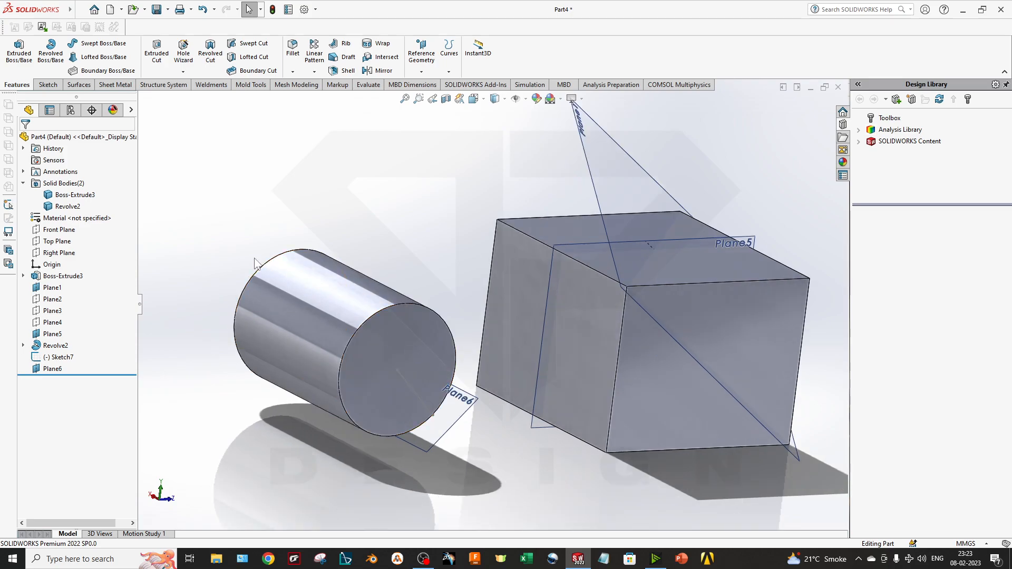
middle_click_drag(324, 324, 298, 322)
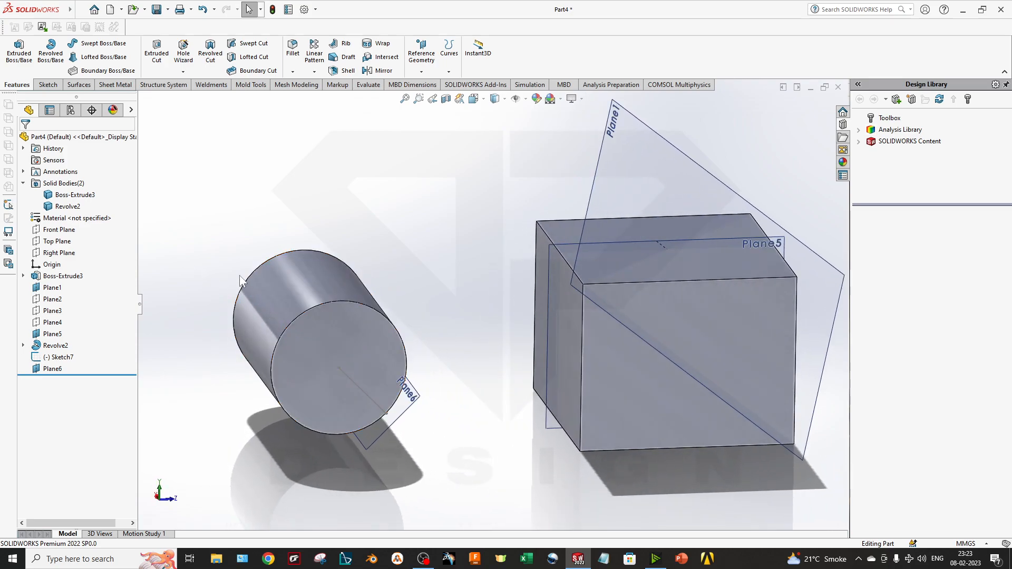
key("f")
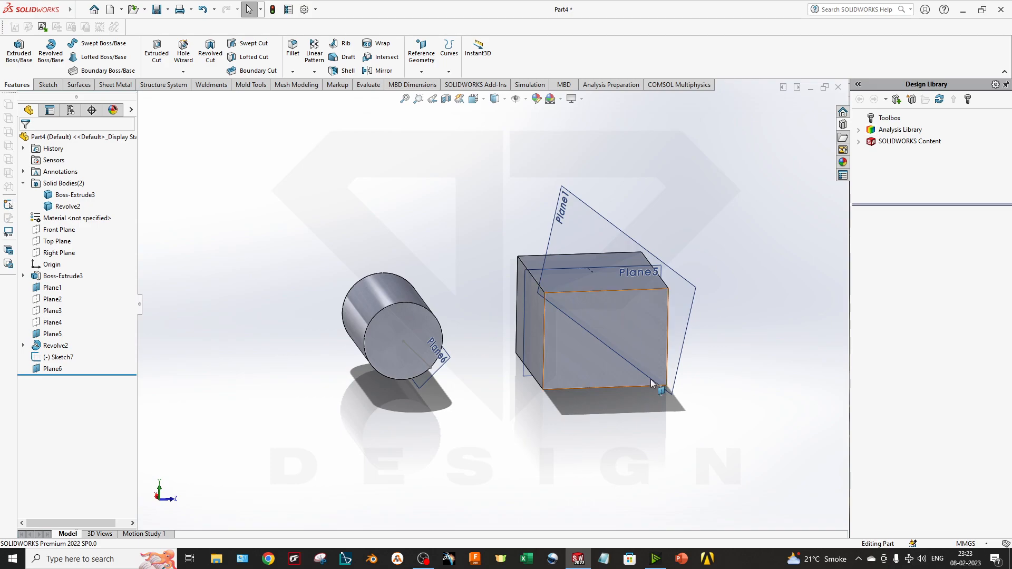
middle_click_drag(349, 309, 369, 346)
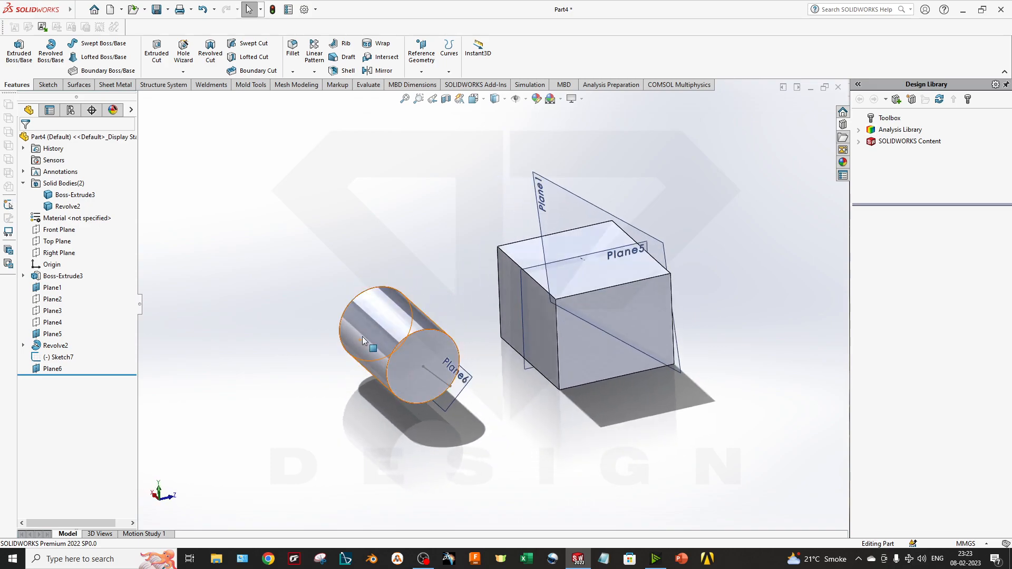
- Minimize the current part's window and create a new part document
left_click(820, 90)
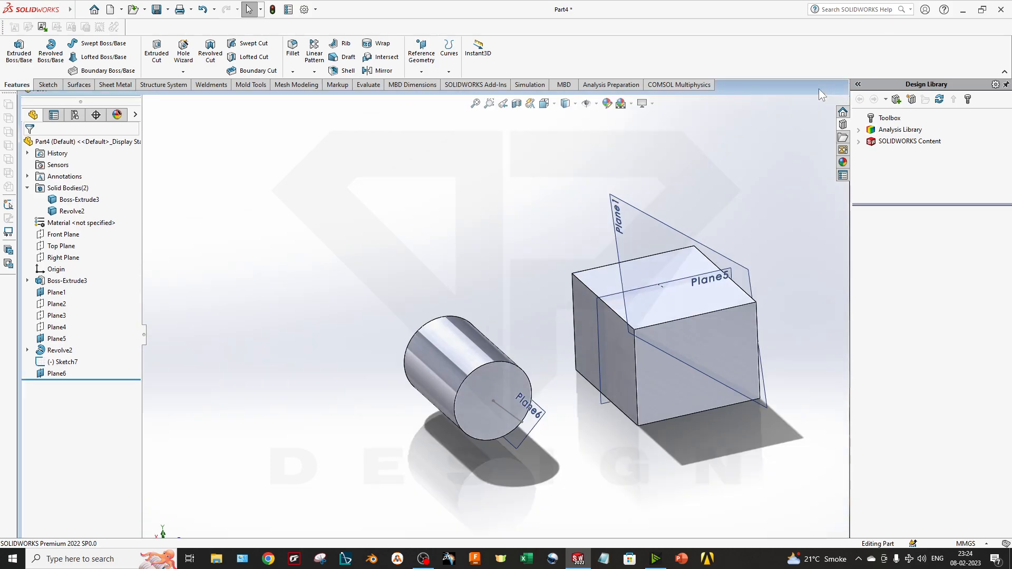
double_click(820, 94)
left_click(811, 89)
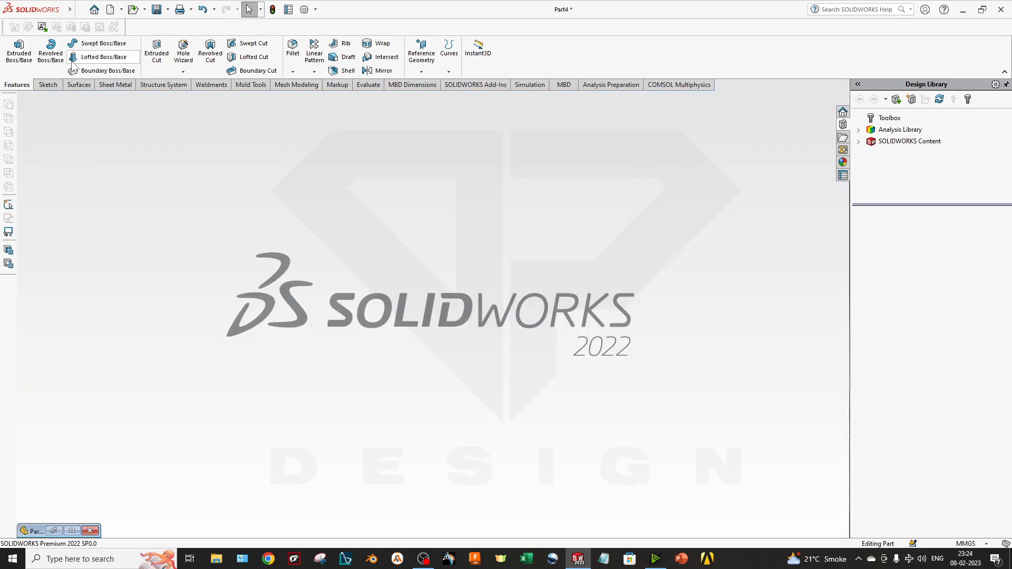
left_click(110, 9)
double_click(283, 239)
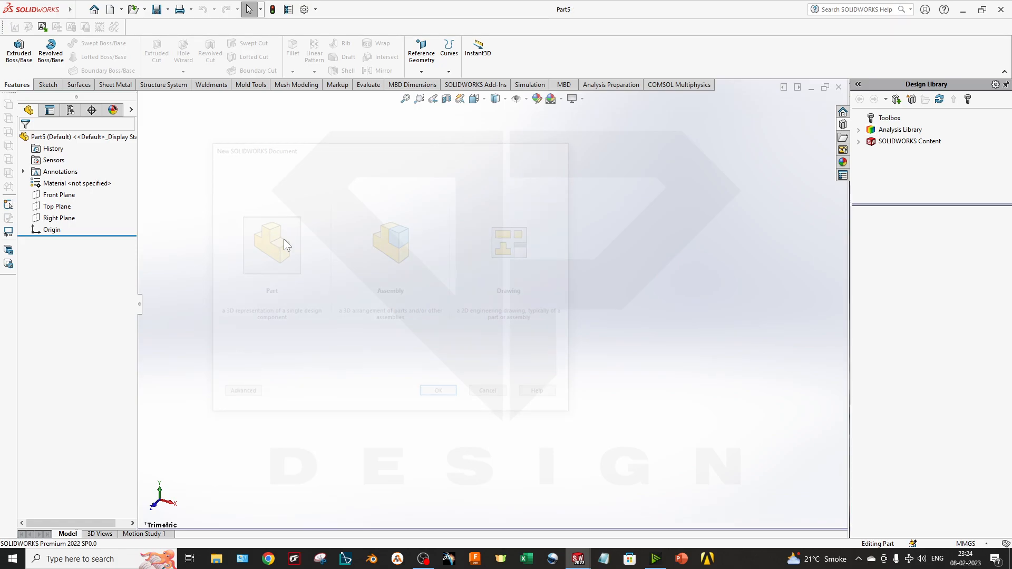
- Start a sketch on the Front Plane and draw three connected lines forming a wide rectangular U that opens to the left above the origin area
right_click(73, 195)
left_click(79, 182)
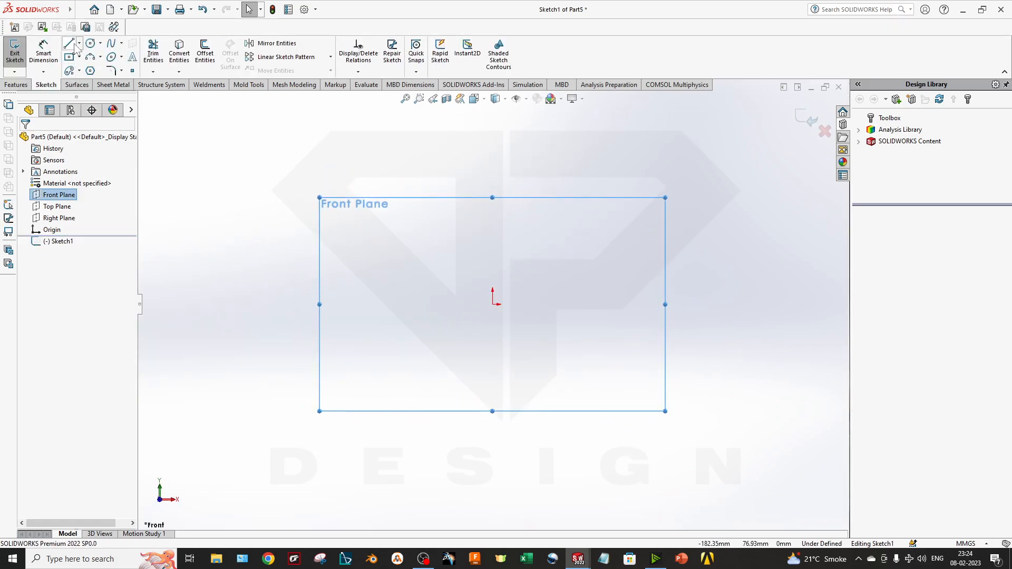
left_click(71, 44)
left_click(254, 165)
left_click(718, 165)
left_click(718, 369)
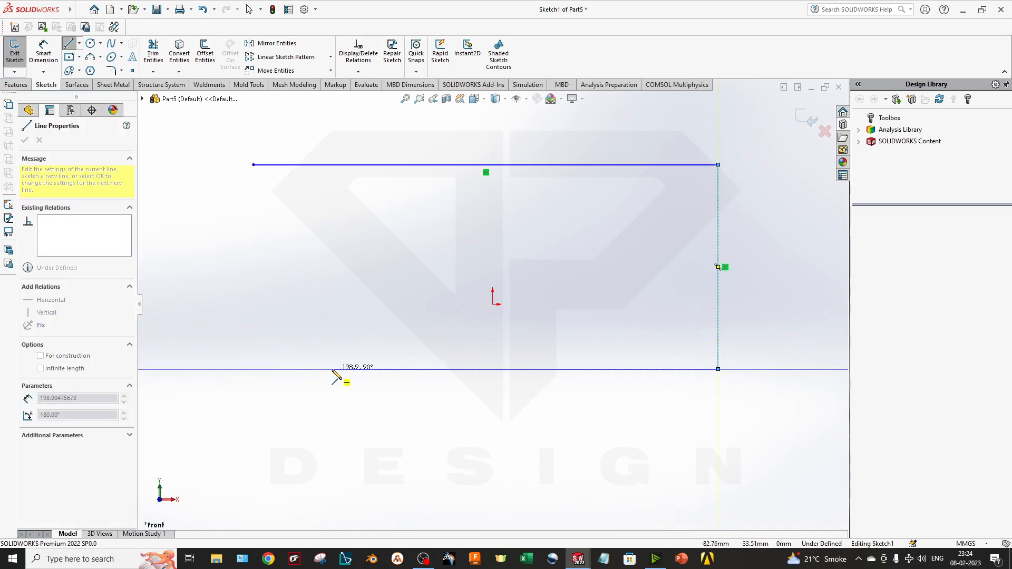
left_click(251, 369)
- Extend the line chain downward, right, upward to the U's lower level, and right again, finishing an open stepped path
scroll(266, 391, "up", 3)
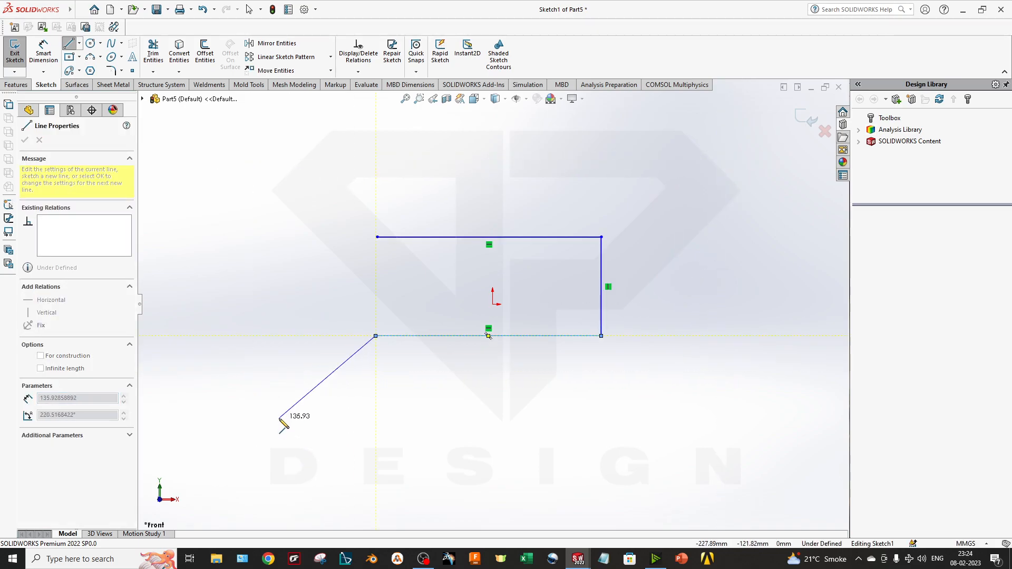
left_click(376, 472)
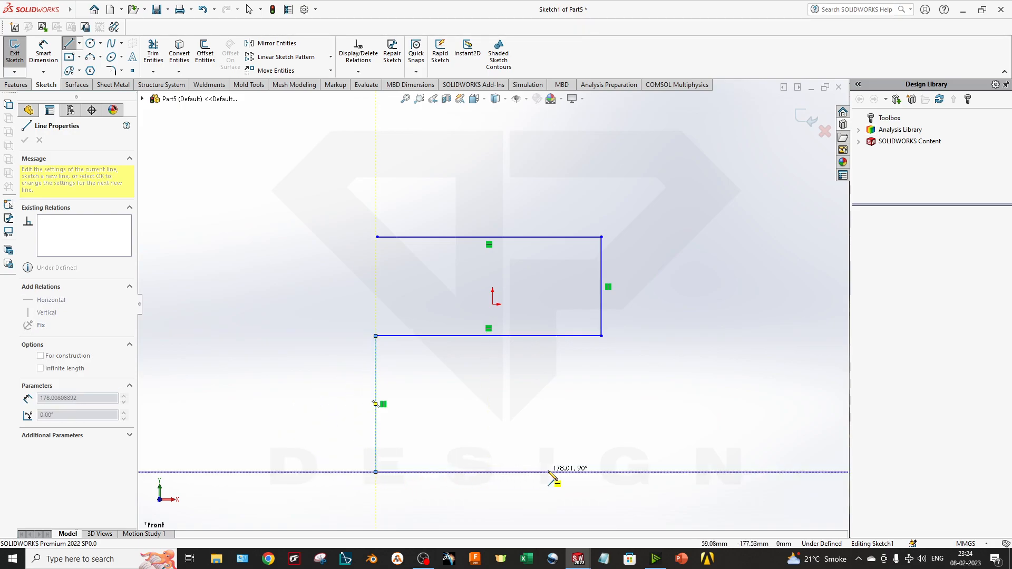
left_click(699, 472)
left_click(701, 336)
left_click(820, 336)
key("Escape")
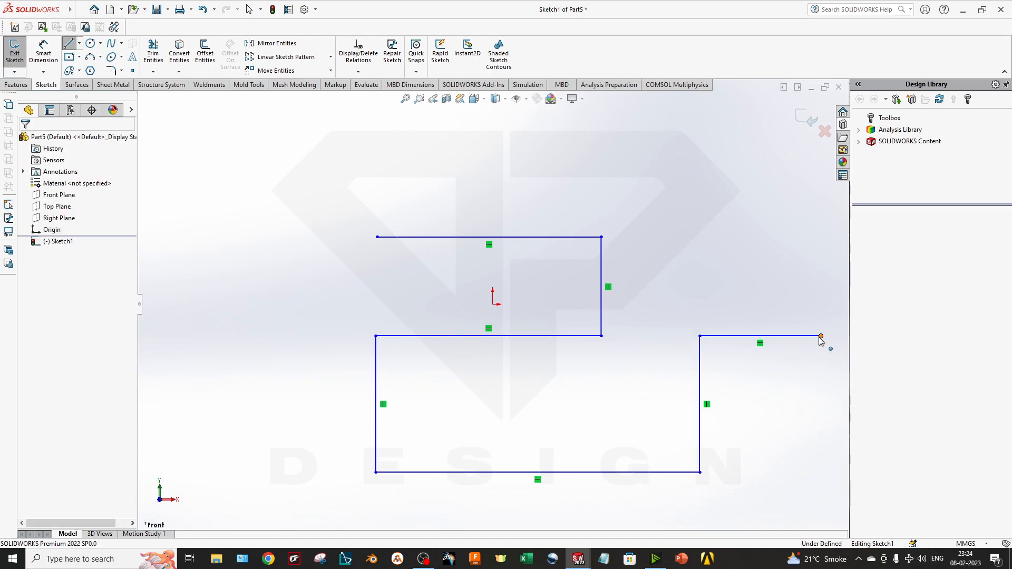
scroll(684, 414, "up", 6)
scroll(493, 289, "down", 3)
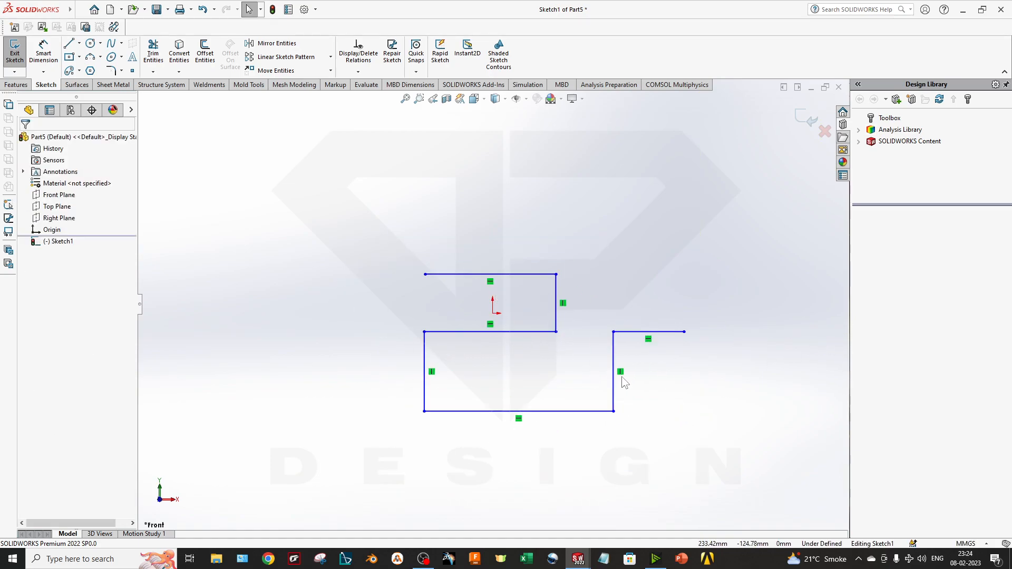
scroll(618, 358, "down", 2)
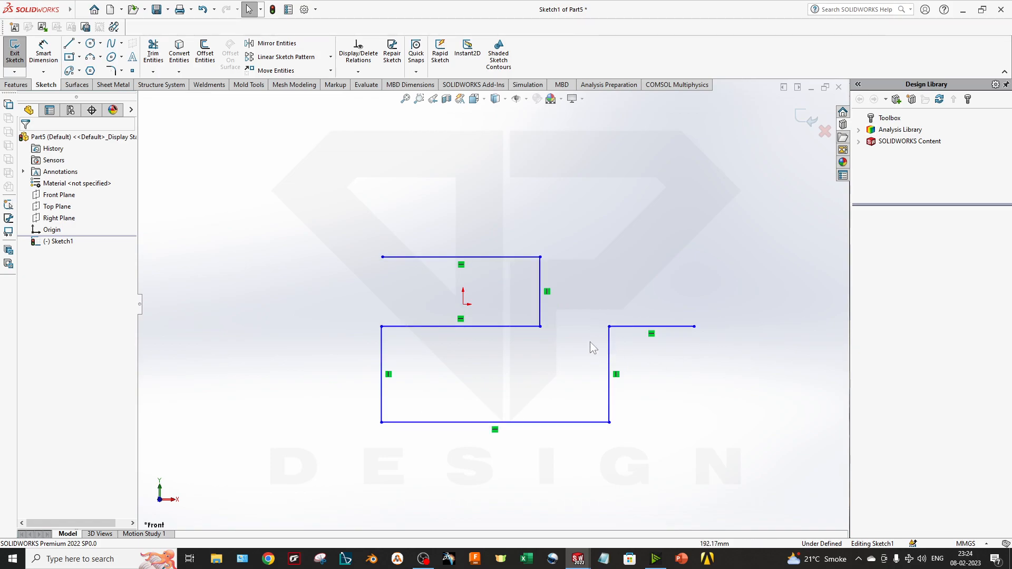
- Start a Swept Boss/Base with a circular profile and use the stepped line sketch as its path
left_click(17, 85)
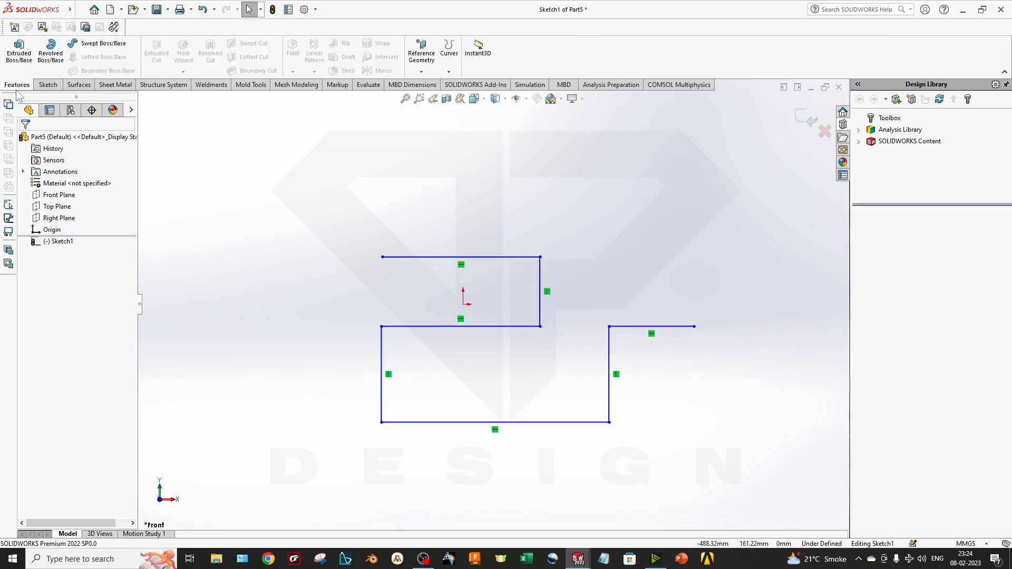
left_click(108, 44)
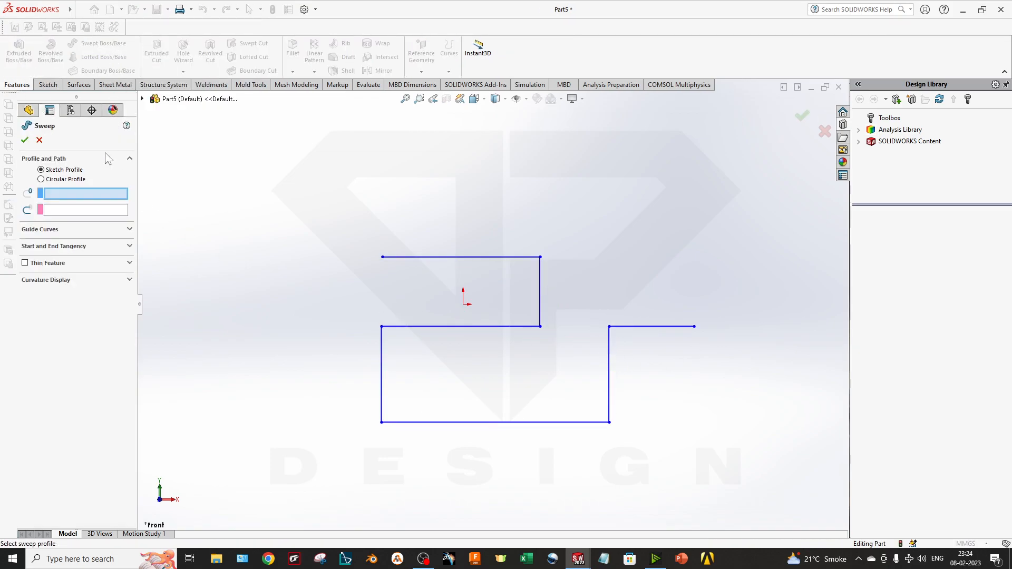
left_click(69, 209)
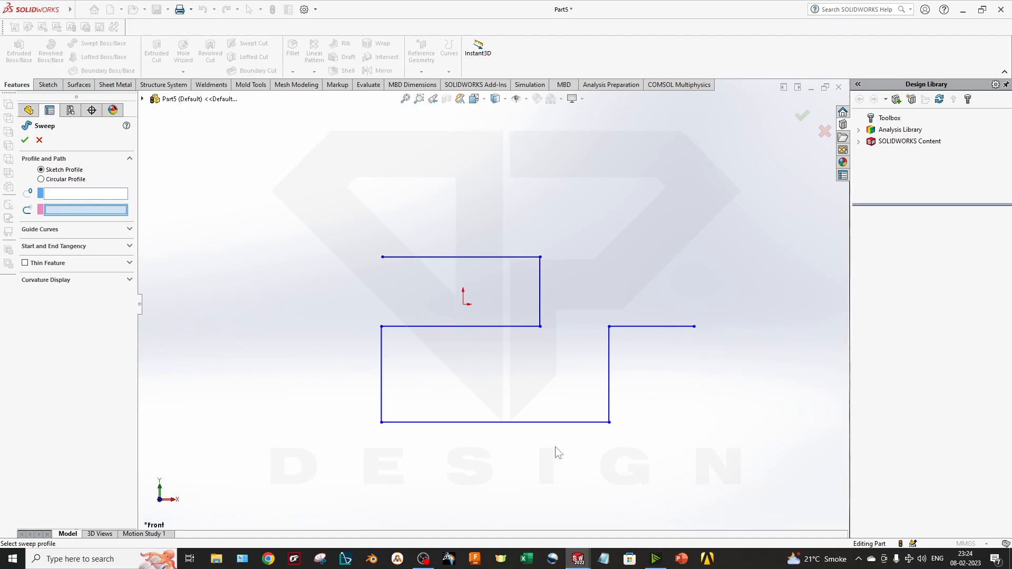
left_click(63, 193)
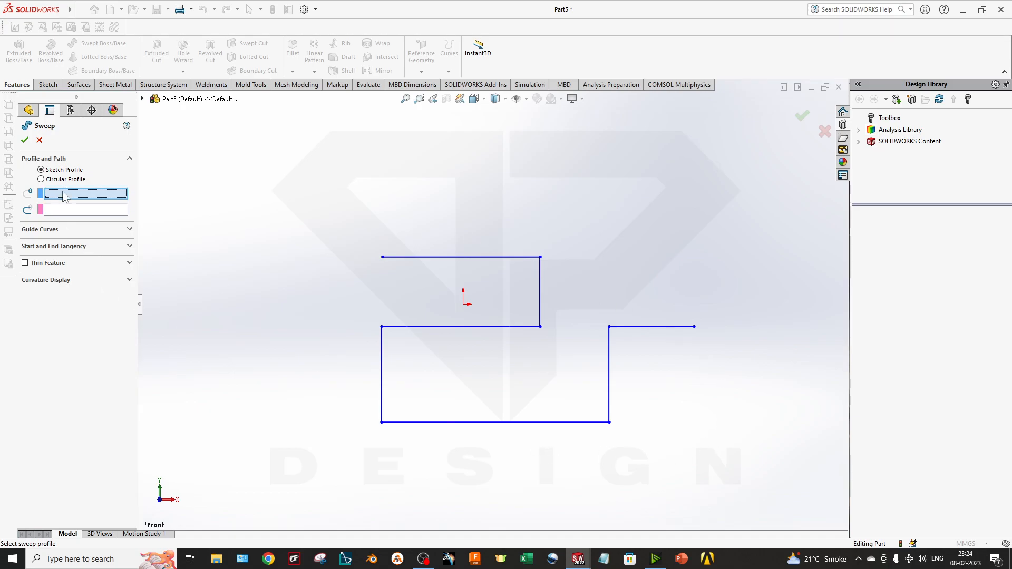
left_click(65, 180)
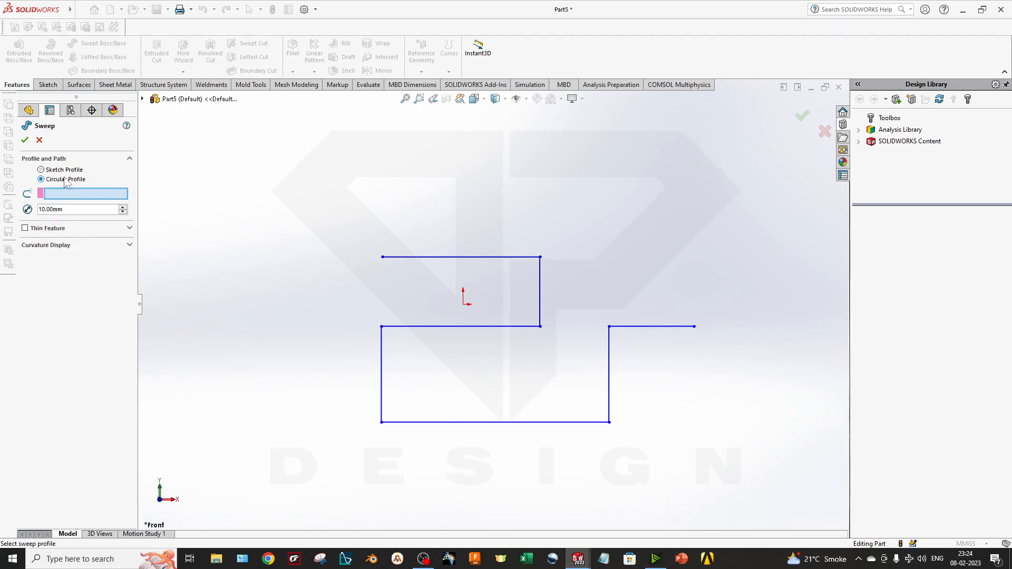
left_click(430, 258)
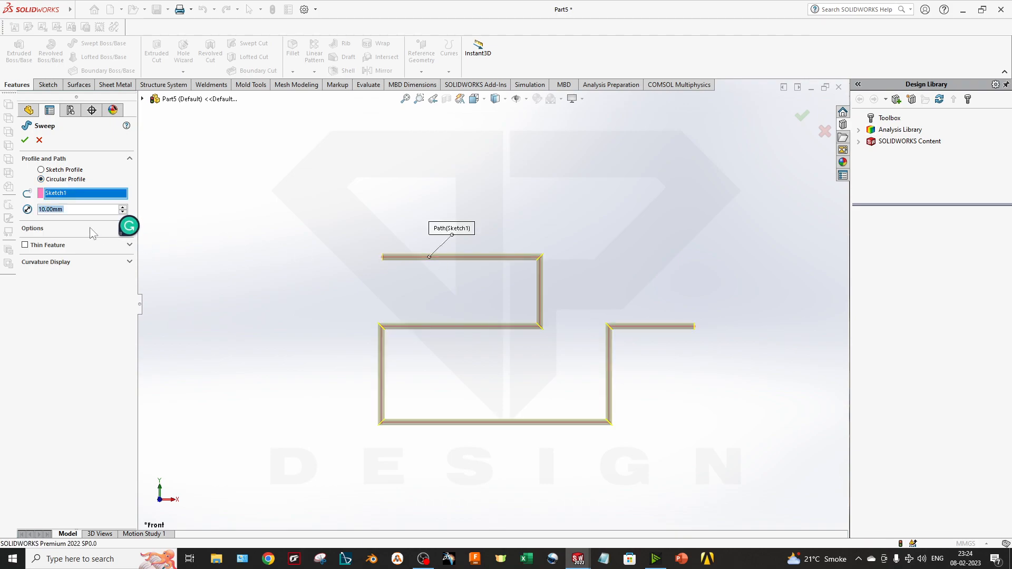
- Try circular profile diameters of 30 and 40 mm, settle on 50 mm, and accept the sweep
type("30")
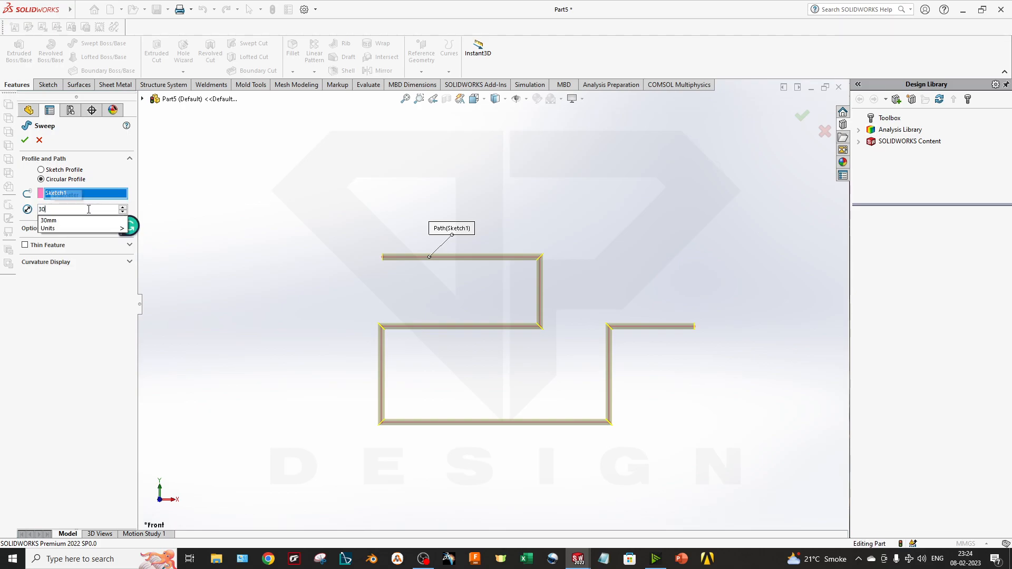
key("Return")
type("40")
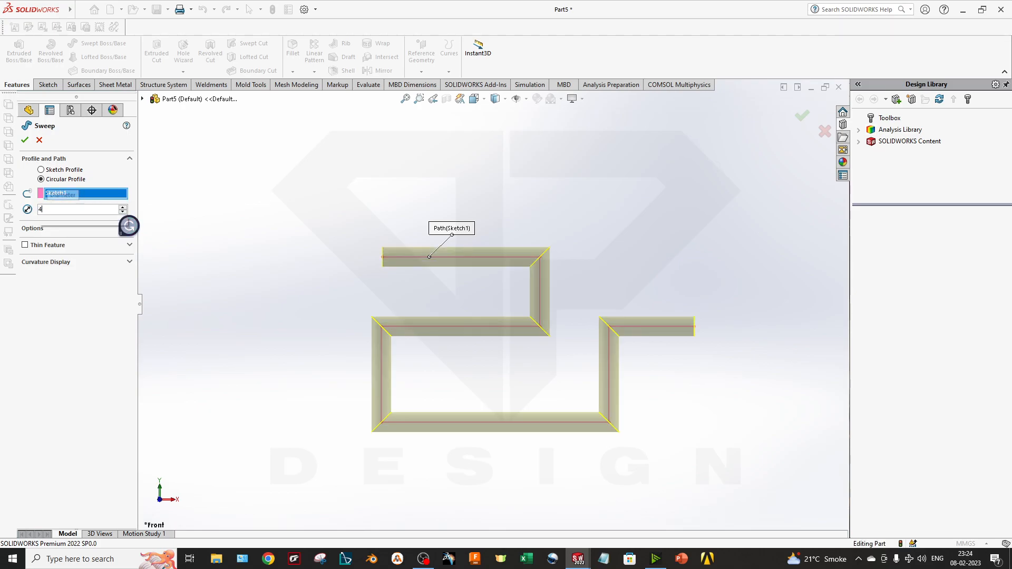
key("Return")
type("50")
key("Return")
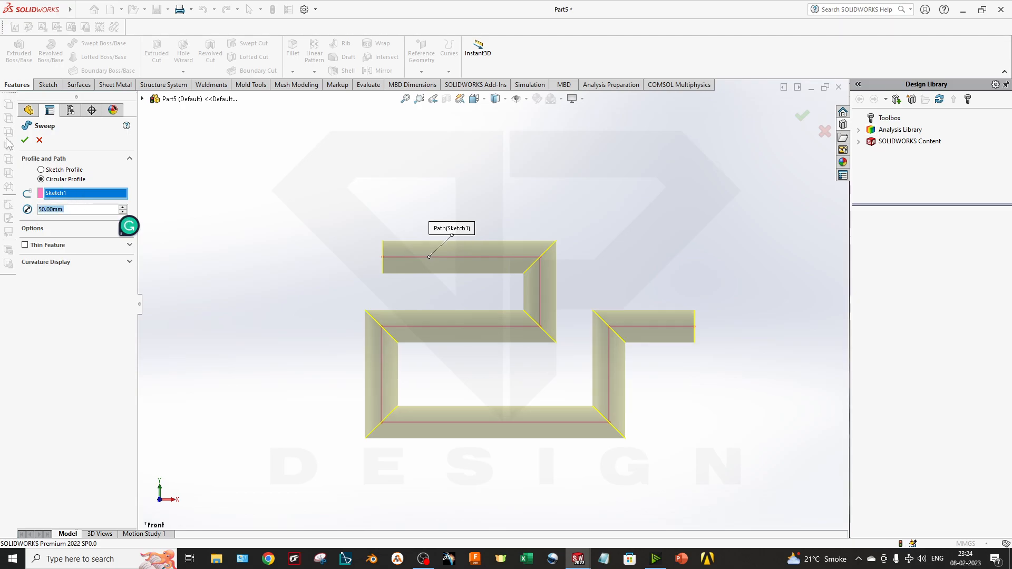
middle_click_drag(467, 323, 535, 365)
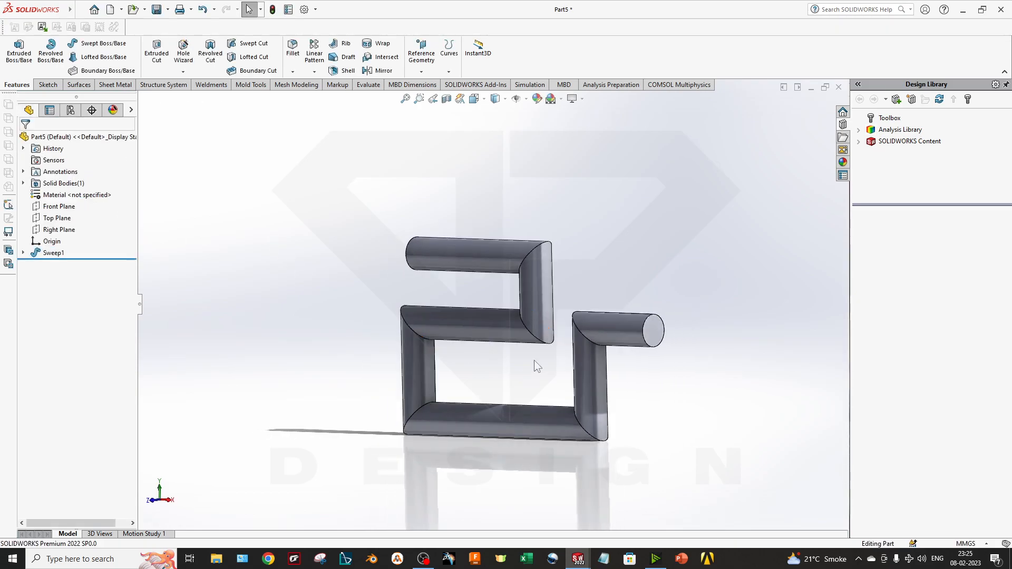
scroll(622, 286, "down", 3)
scroll(559, 340, "up", 3)
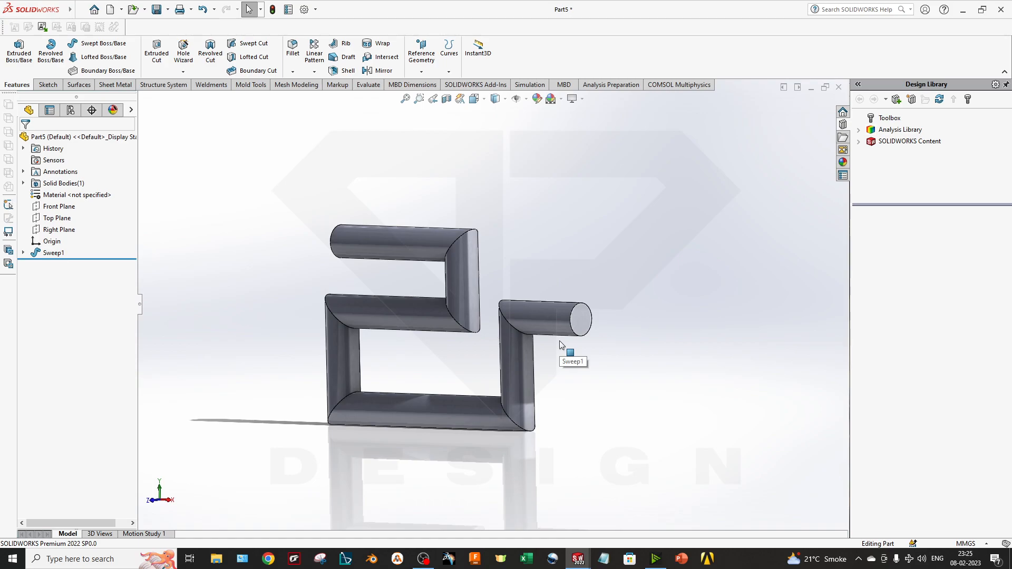
- Start a 2 mm Shell that removes the round end face of the short run at +X, with the preview shown
left_click(344, 72)
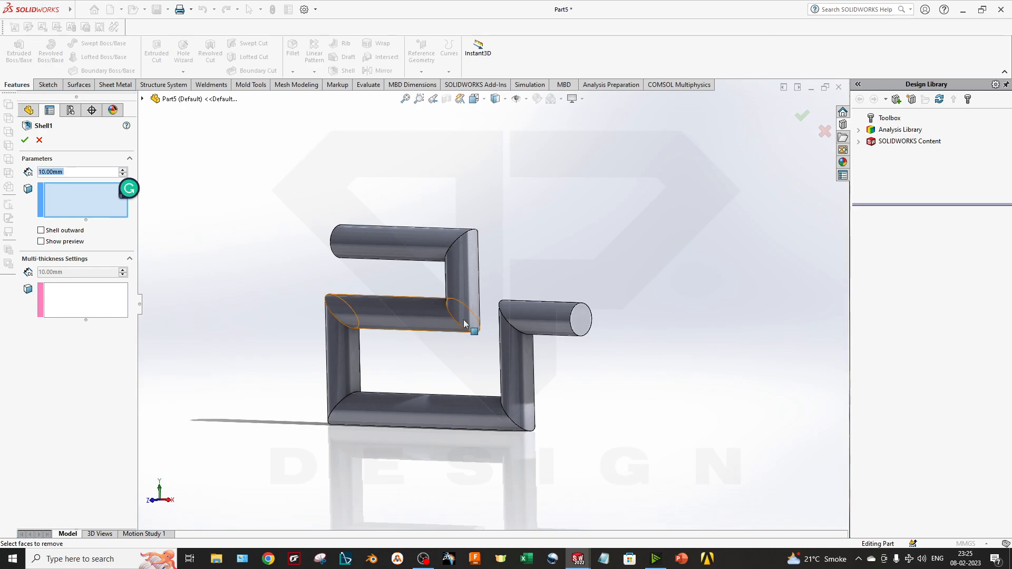
left_click(579, 325)
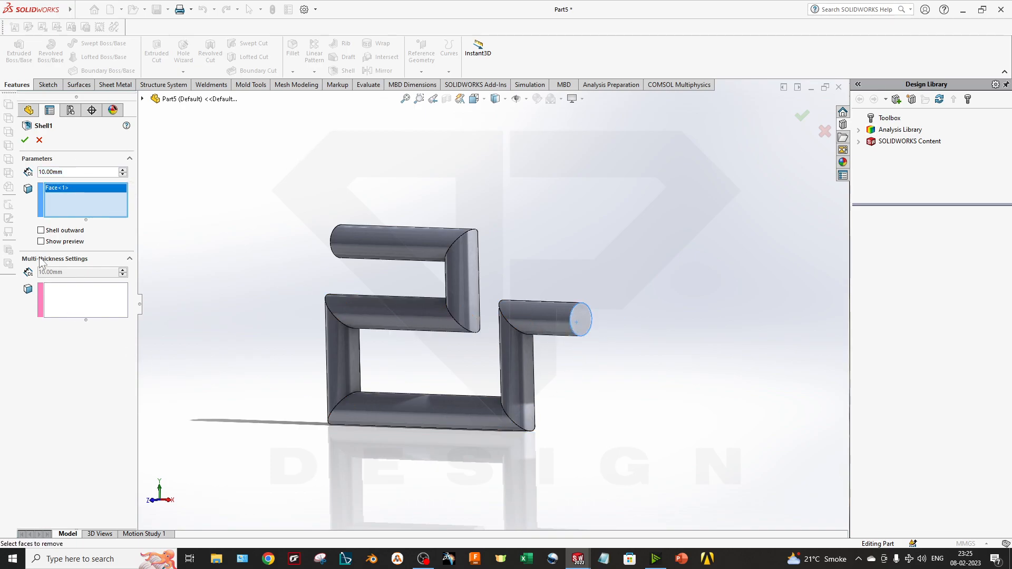
left_click(52, 242)
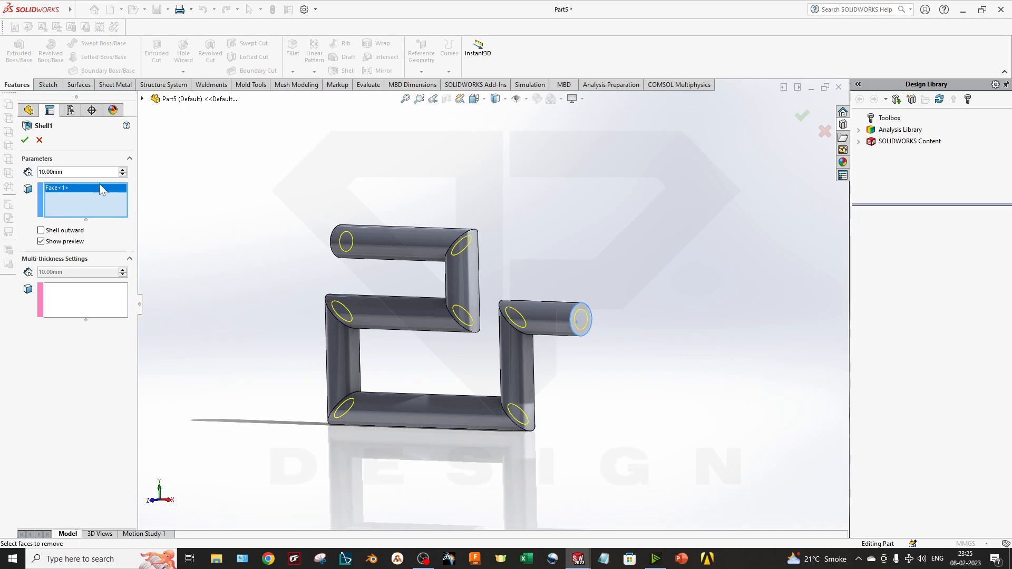
type("2")
key("Return")
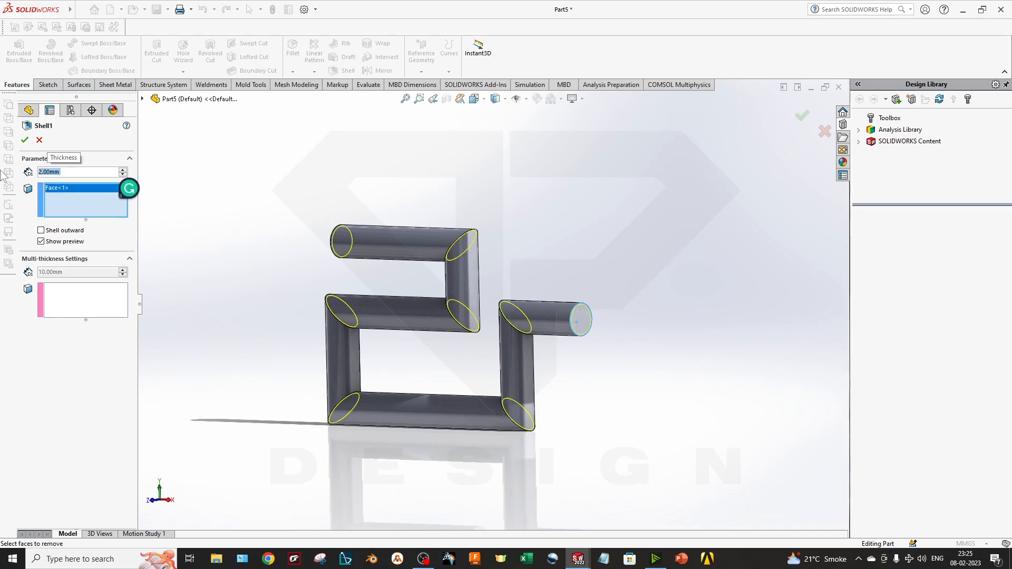
- Compare the outward shell direction, return to inward shelling, and accept the shell
left_click(59, 233)
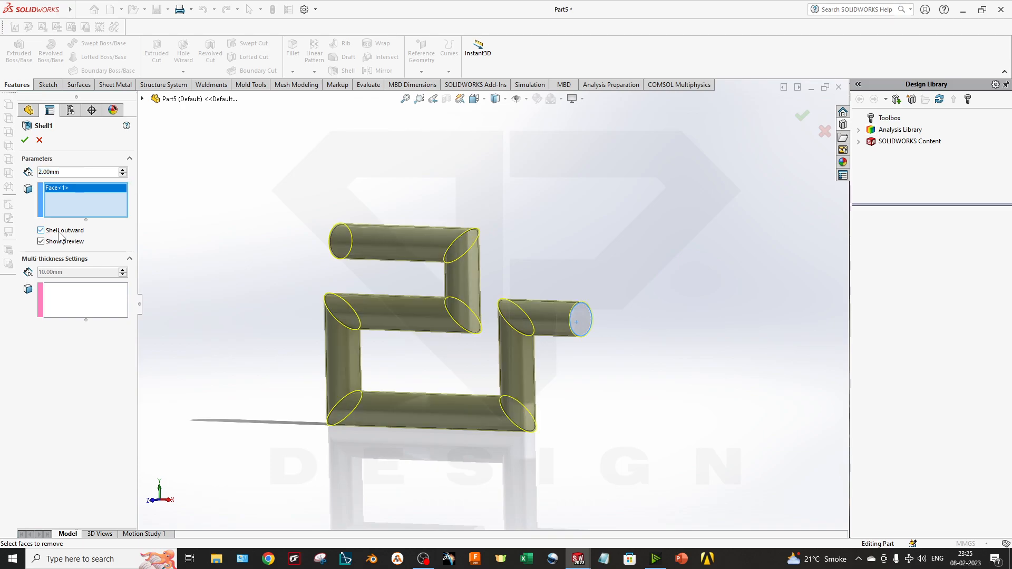
left_click(59, 232)
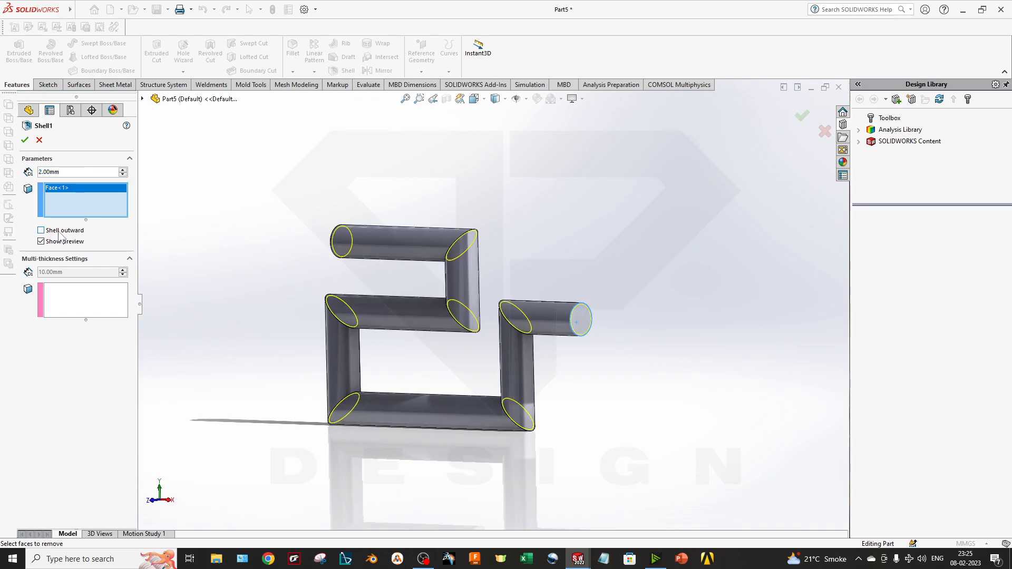
middle_click_drag(183, 321, 362, 258)
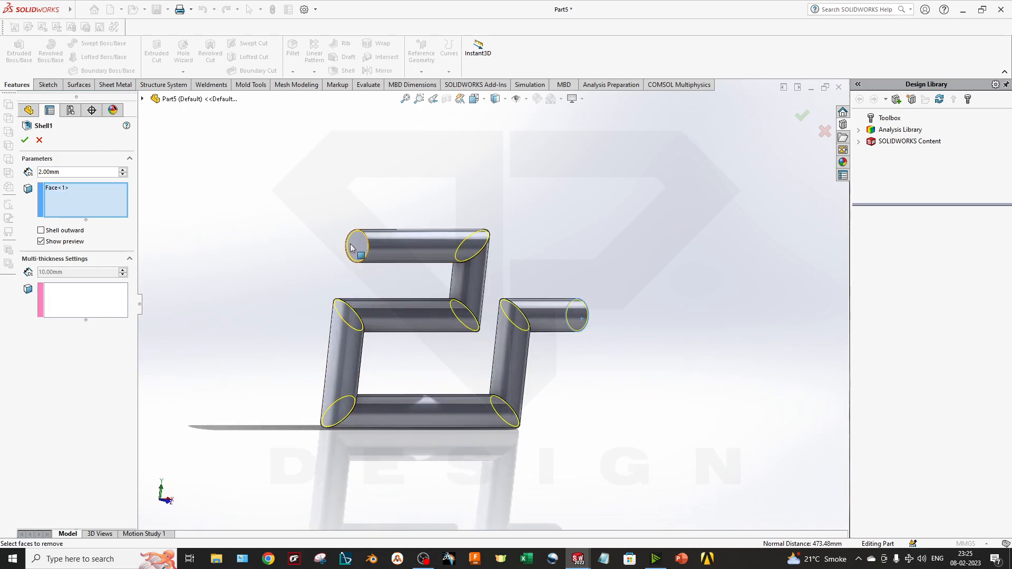
left_click(25, 141)
- Examine the shelled tube's open end and its closed opposite end from several angles
middle_click_drag(361, 203, 301, 262)
scroll(472, 327, "down", 5)
middle_click_drag(473, 327, 591, 316)
scroll(591, 316, "up", 8)
middle_click_drag(475, 292, 499, 296)
key("space")
left_click(327, 333)
- Preview a section view of the tube on the Top Plane and shift the cutting plane down through the body
left_click(446, 99)
middle_click_drag(444, 248, 507, 270)
mouse_move(537, 311)
left_mouse_down()
mouse_move(555, 314)
mouse_move(543, 312)
left_mouse_up()
left_click(58, 331)
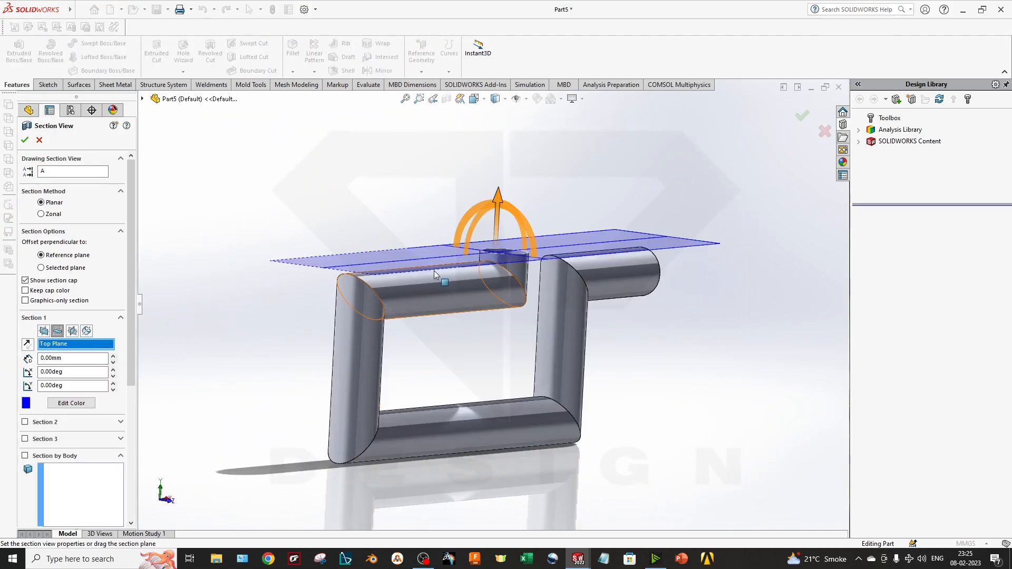
left_click_drag(489, 221, 487, 356)
middle_click_drag(486, 357, 465, 384)
- Section the tube on the Right Plane to inspect its hollow interior, and turn the section view off
left_click(44, 331)
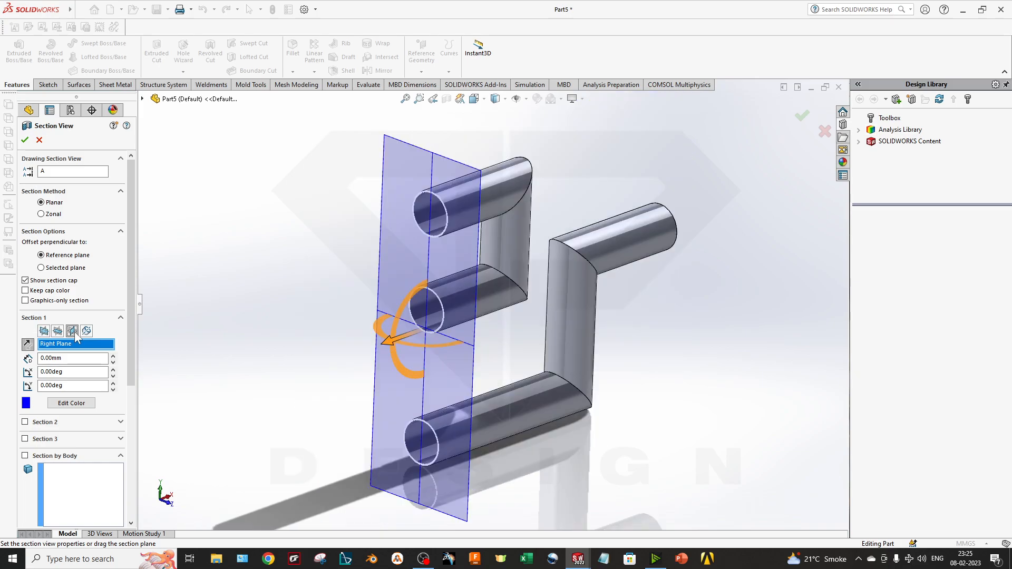
middle_click_drag(338, 295, 3, 169)
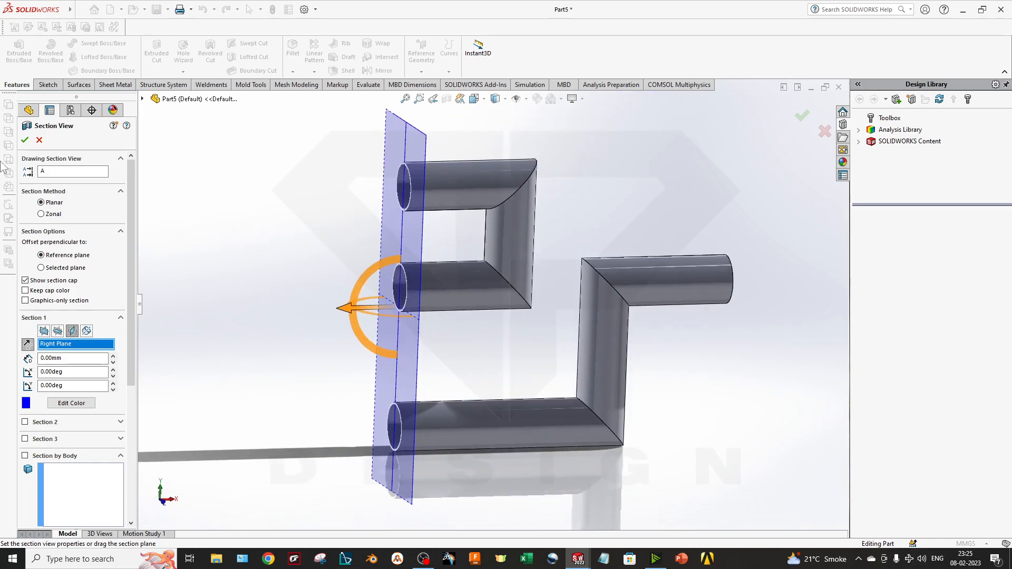
left_click(25, 140)
middle_click_drag(233, 314, 484, 191)
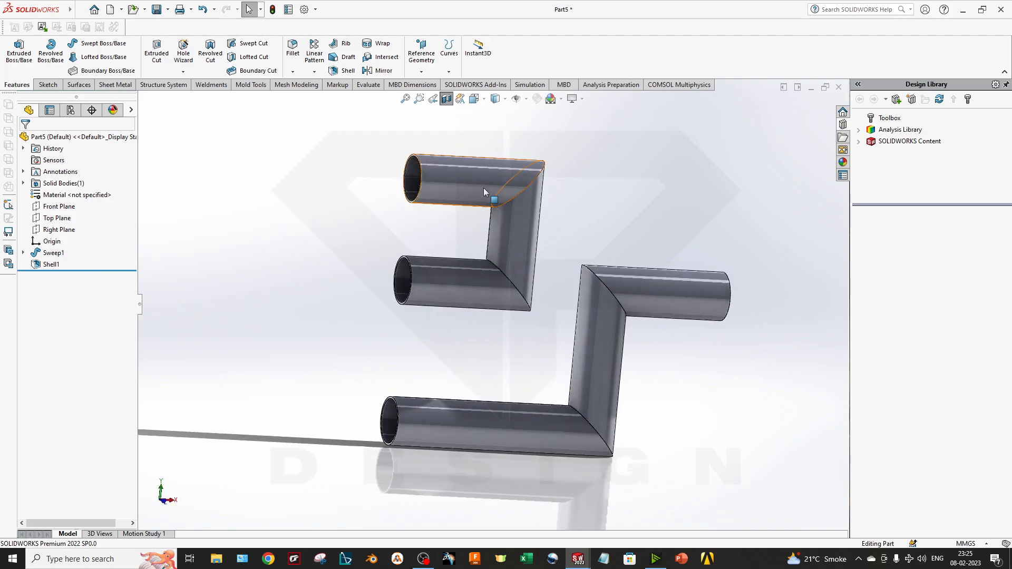
left_click(447, 100)
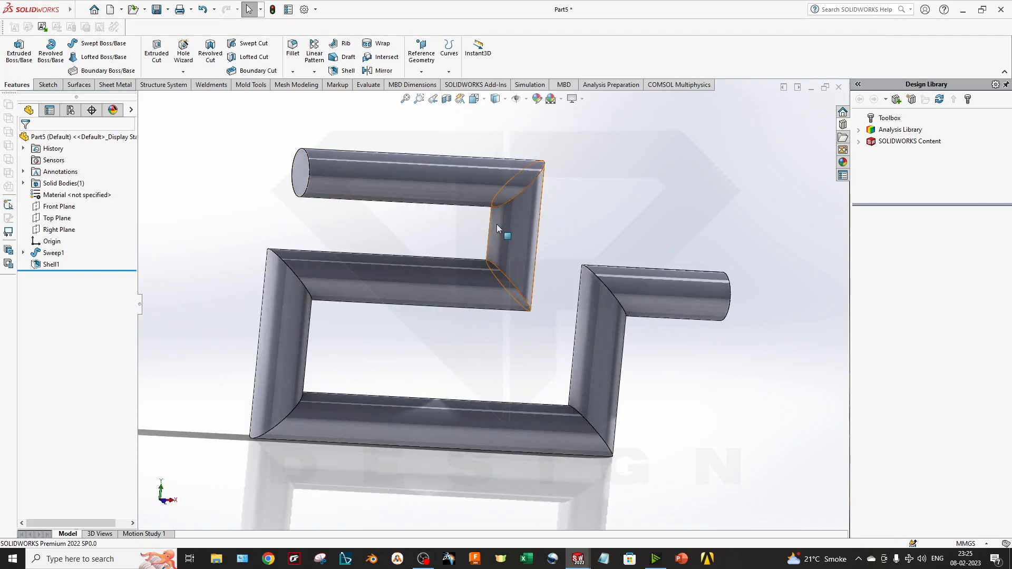
- Edit the shell to also remove the round end face of the uppermost run, opening the tube at both ends
scroll(555, 329, "down", 5)
scroll(546, 330, "up", 5)
middle_click_drag(489, 286, 458, 343)
middle_click_drag(491, 290, 430, 320)
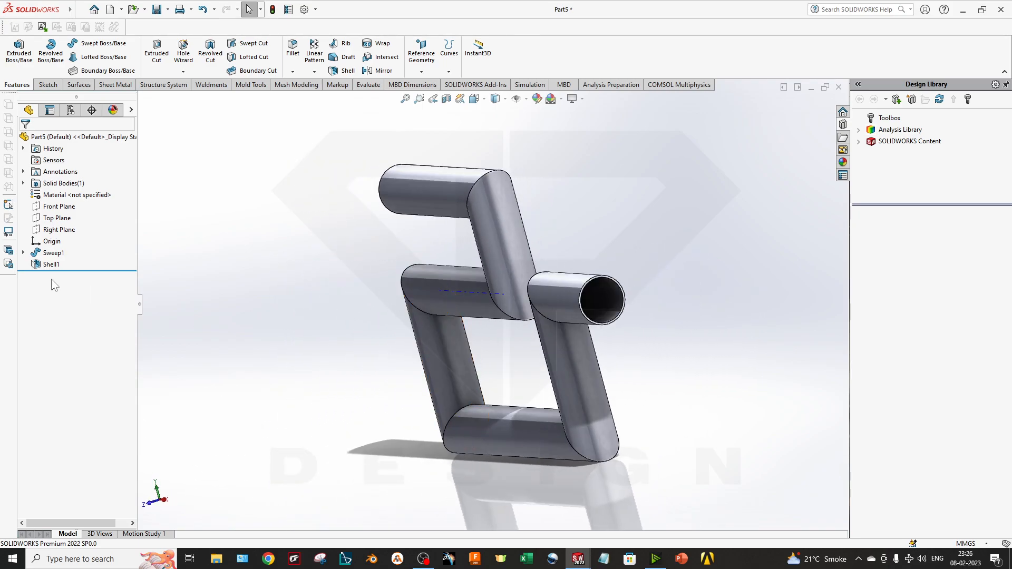
right_click(51, 264)
left_click(62, 235)
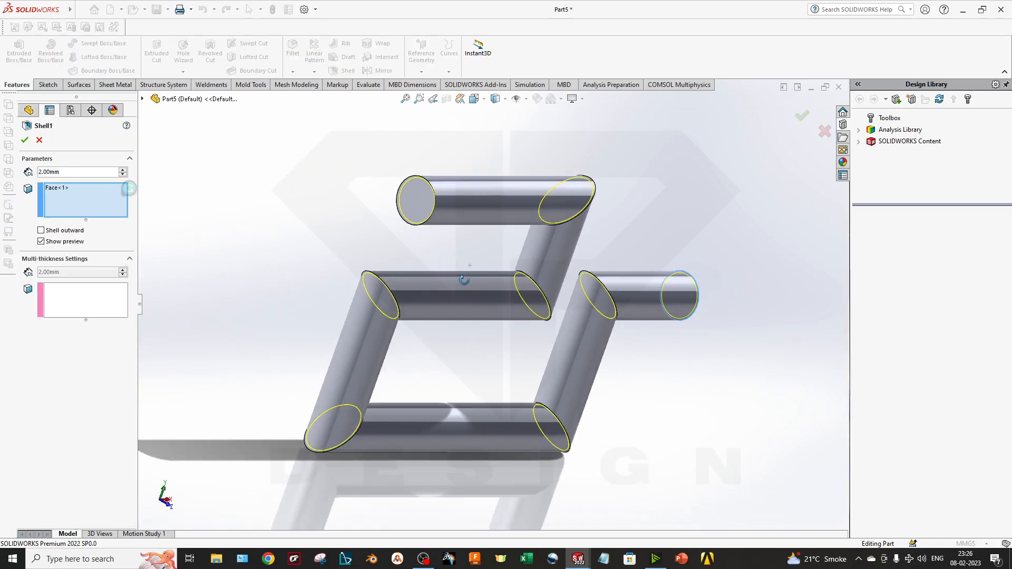
middle_click_drag(464, 279, 458, 249)
left_click(458, 205)
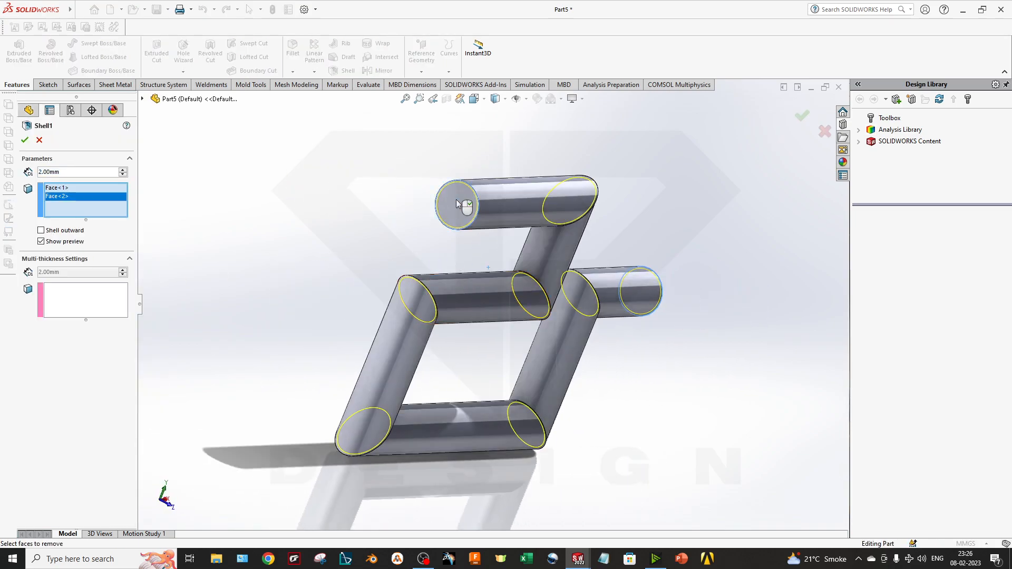
left_click(24, 140)
middle_click_drag(499, 276, 579, 453)
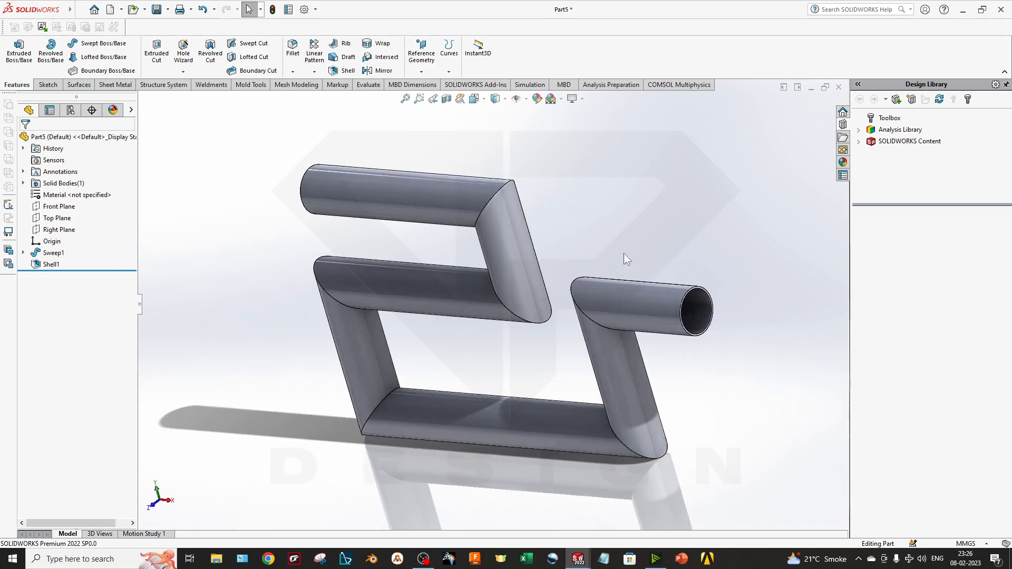
- Close both the swept tube part and the reference plane part without saving
left_click(838, 87)
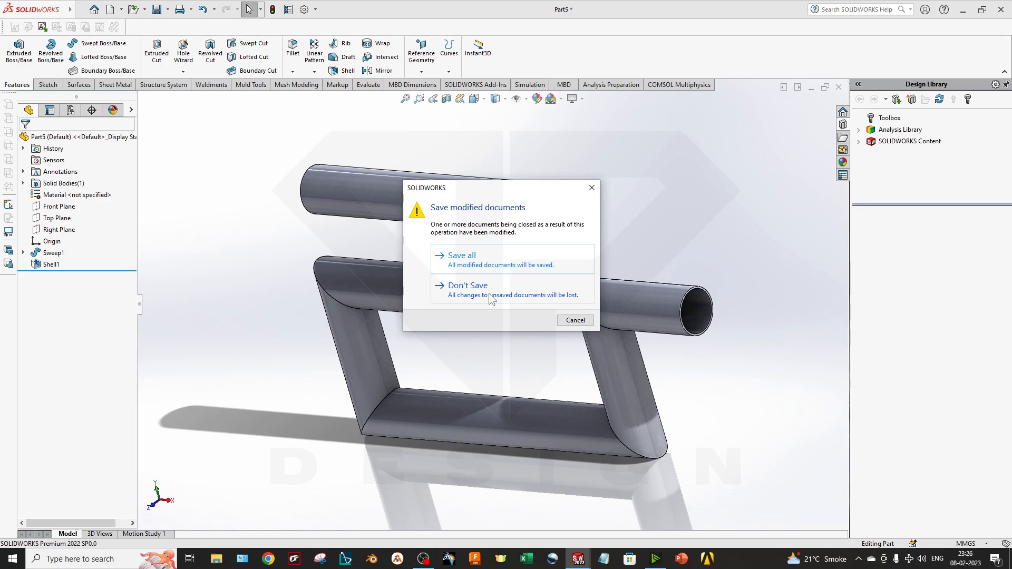
left_click(492, 299)
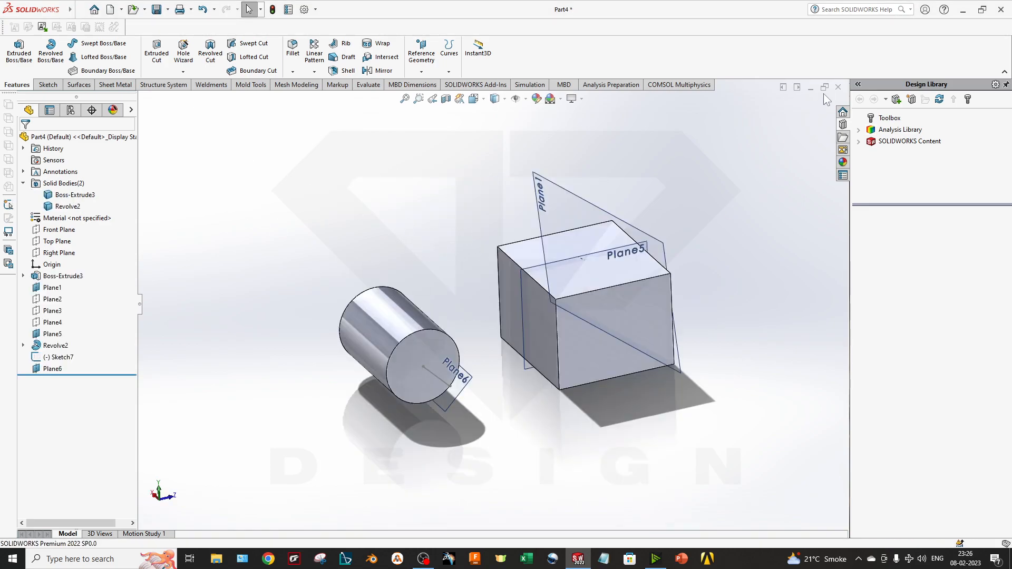
left_click(838, 87)
left_click(492, 299)
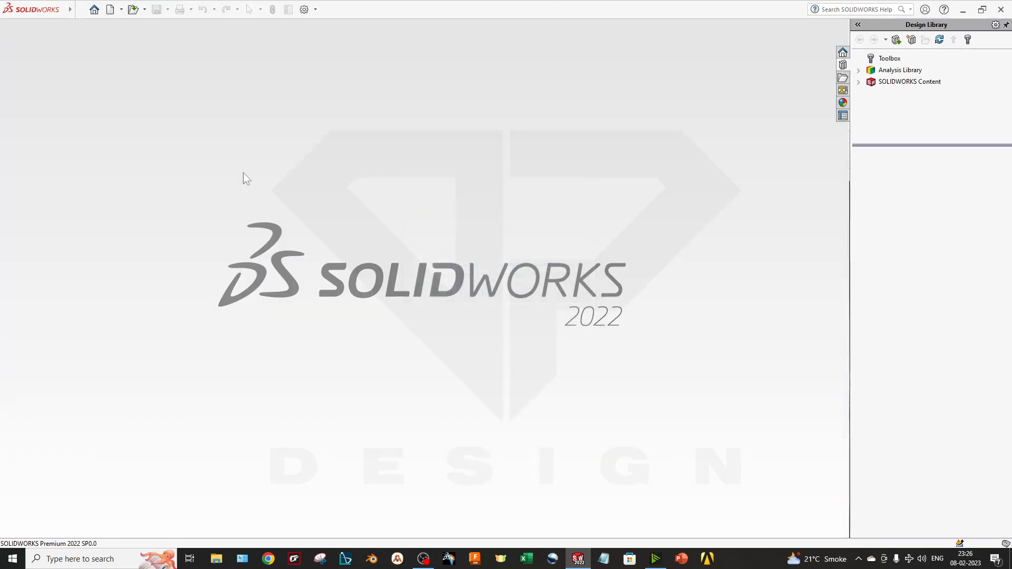
- Create a new part document and start a sketch on the Front Plane
left_click(110, 9)
double_click(274, 242)
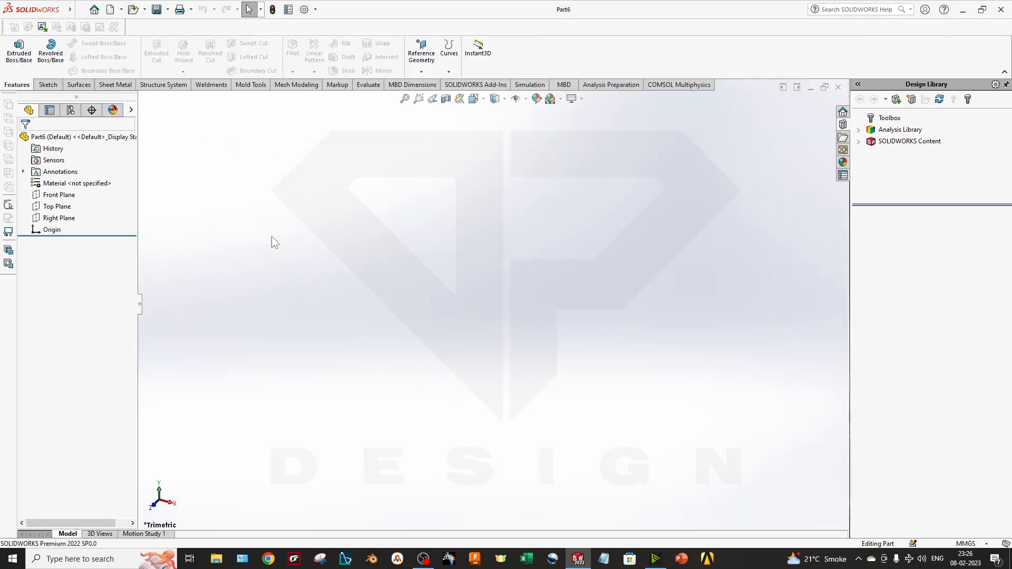
right_click(78, 195)
left_click(91, 179)
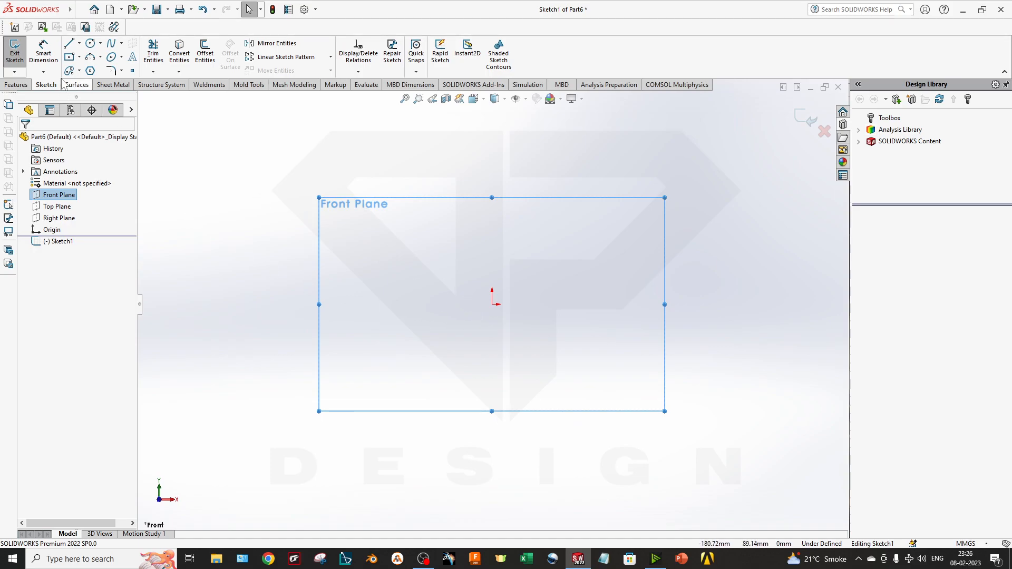
- Sketch a wide center rectangle centred on the origin and exit the sketch
left_click(69, 57)
left_click(492, 305)
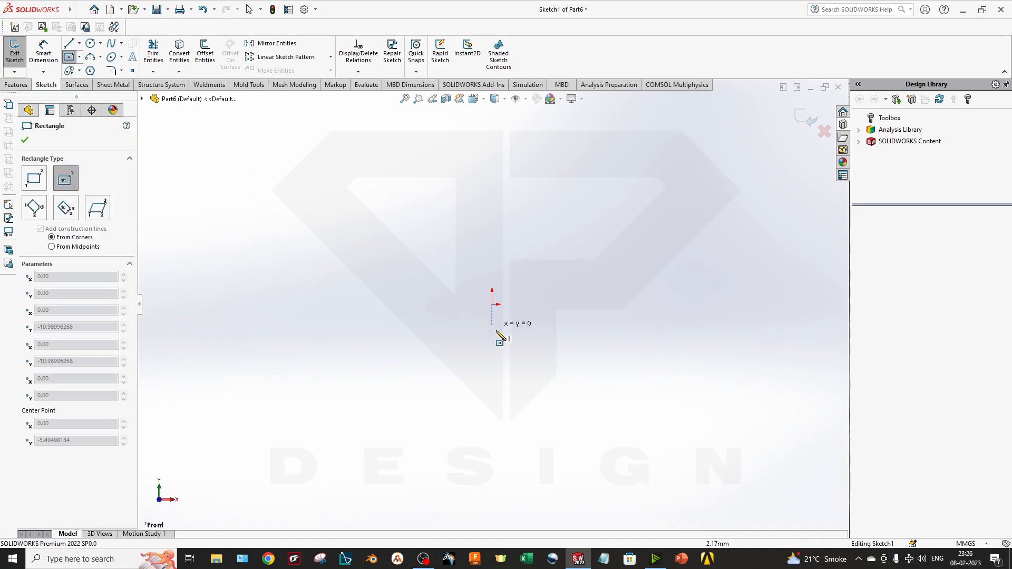
left_click(646, 431)
middle_click_drag(402, 387, 406, 242)
left_click(805, 117)
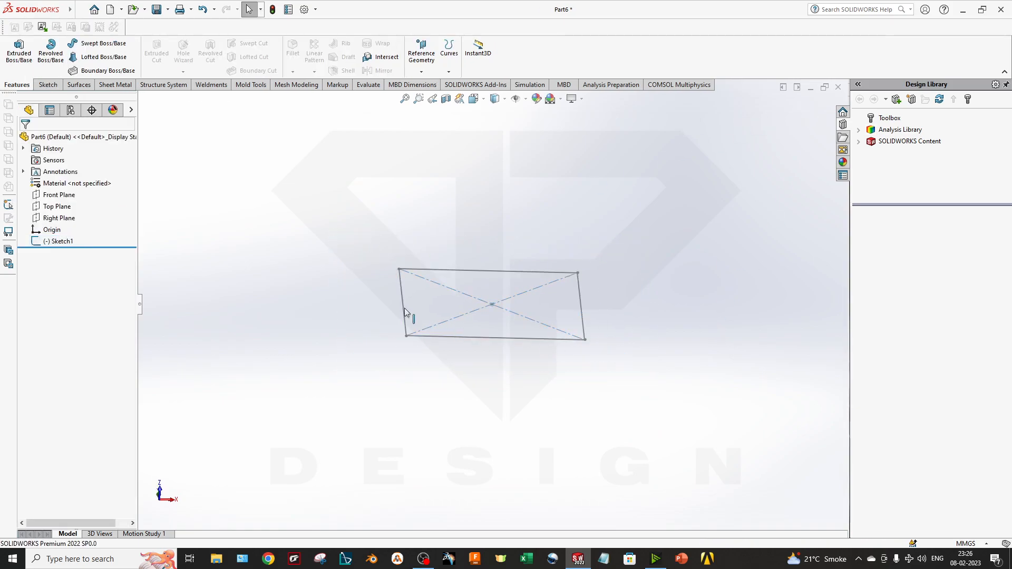
mouse_move(147, 220)
middle_mouse_down()
mouse_move(472, 203)
mouse_move(309, 239)
mouse_move(443, 226)
mouse_move(481, 300)
mouse_move(176, 278)
middle_mouse_up()
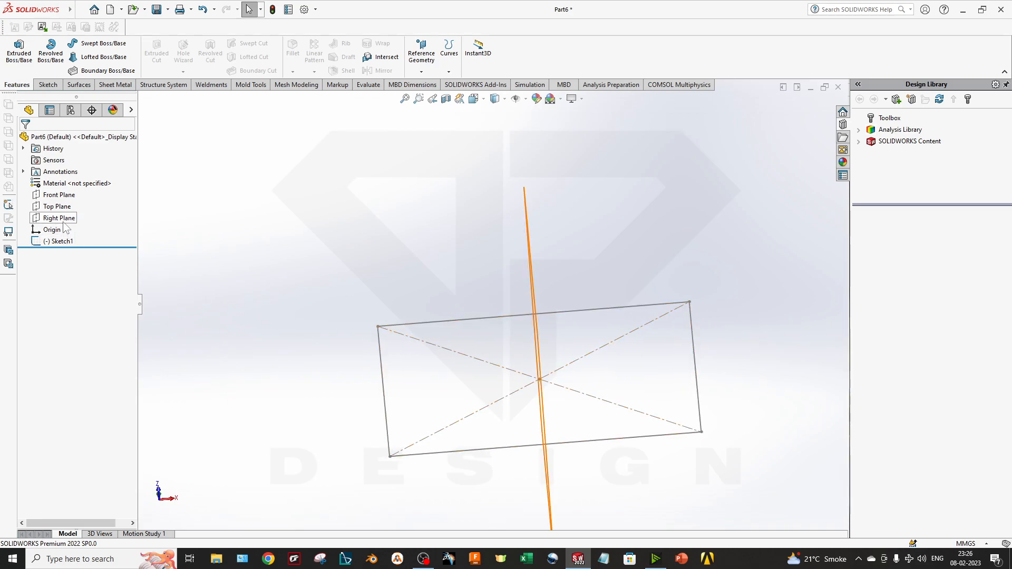
- Create a reference plane offset 200 mm above the Front Plane
mouse_move(153, 231)
middle_mouse_down()
mouse_move(213, 233)
mouse_move(317, 281)
middle_mouse_up()
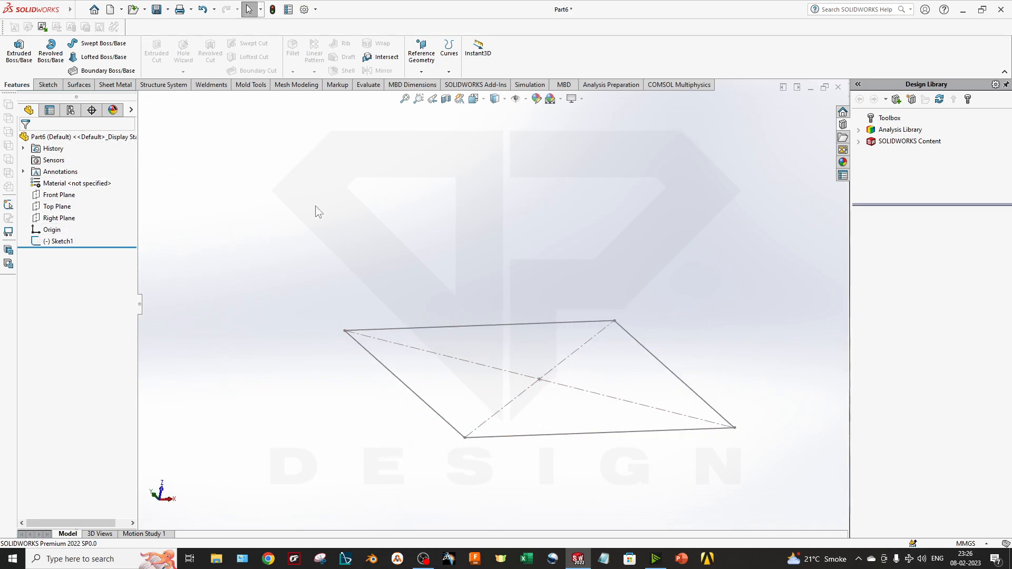
left_click(421, 51)
left_click(430, 80)
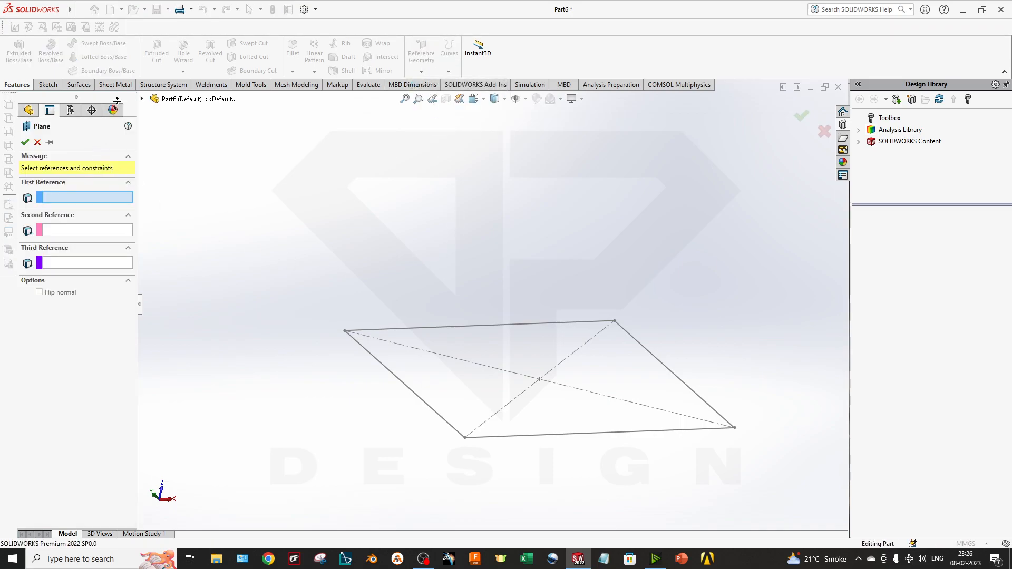
left_click(142, 99)
left_click(189, 157)
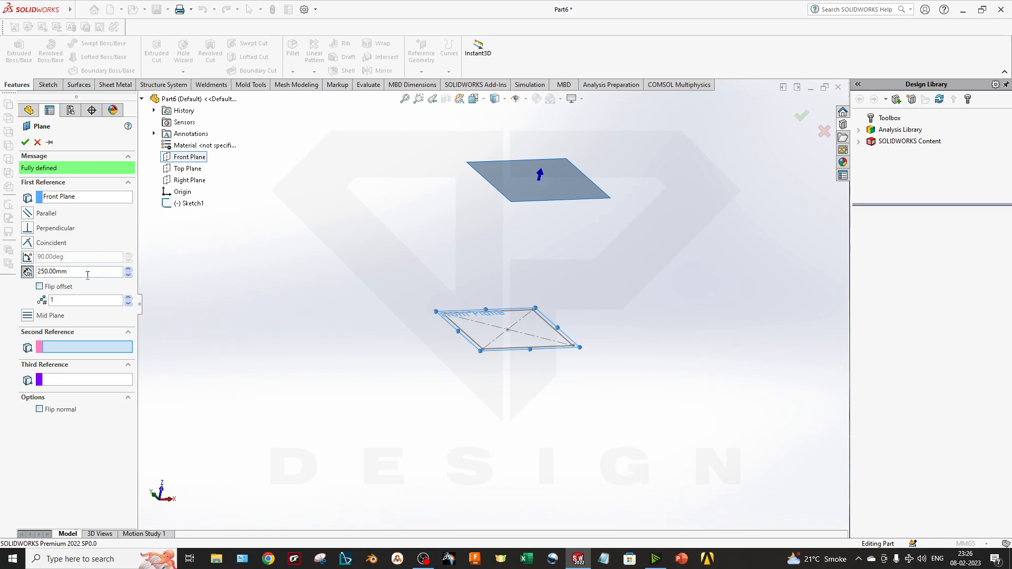
type("200")
key("Return")
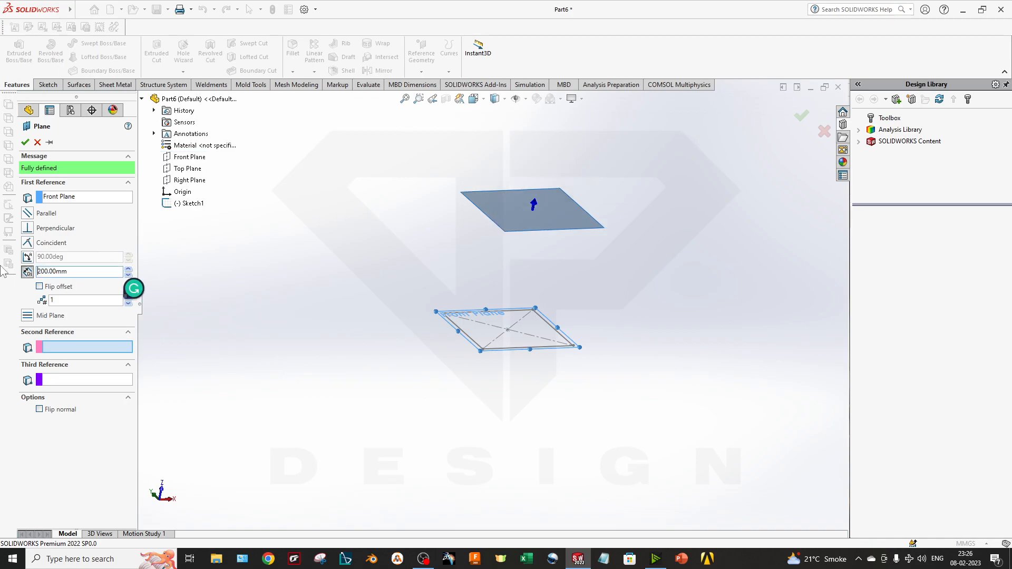
left_click(26, 143)
- Sketch a circle about 123 mm in diameter on the offset plane, centred on the origin, and exit the sketch
scroll(540, 277, "down", 2)
middle_click_drag(540, 250, 514, 246)
right_click(504, 171)
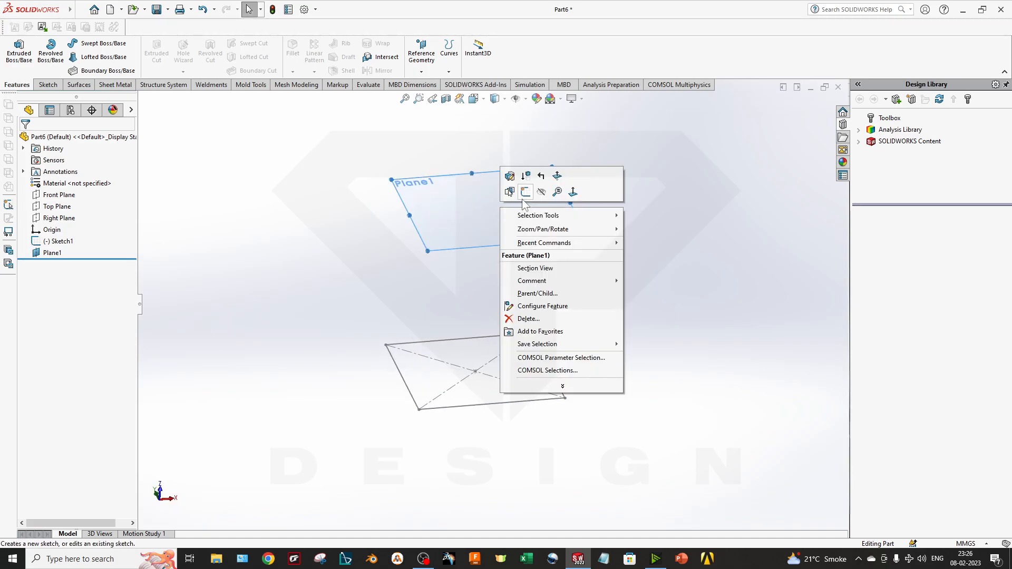
left_click(521, 199)
left_click(91, 43)
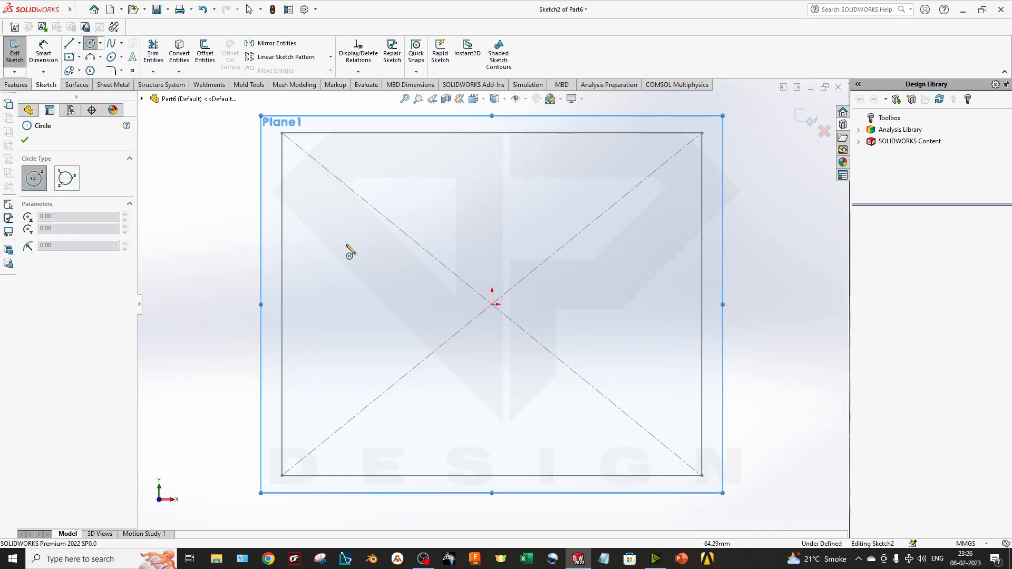
left_click(491, 304)
left_click(572, 453)
mouse_move(373, 322)
middle_mouse_down()
mouse_move(375, 282)
mouse_move(402, 246)
middle_mouse_up()
scroll(402, 246, "up", 5)
left_click(804, 119)
mouse_move(576, 297)
middle_mouse_down()
mouse_move(730, 289)
mouse_move(603, 305)
mouse_move(539, 181)
mouse_move(492, 315)
mouse_move(487, 302)
middle_mouse_up()
scroll(490, 289, "down", 3)
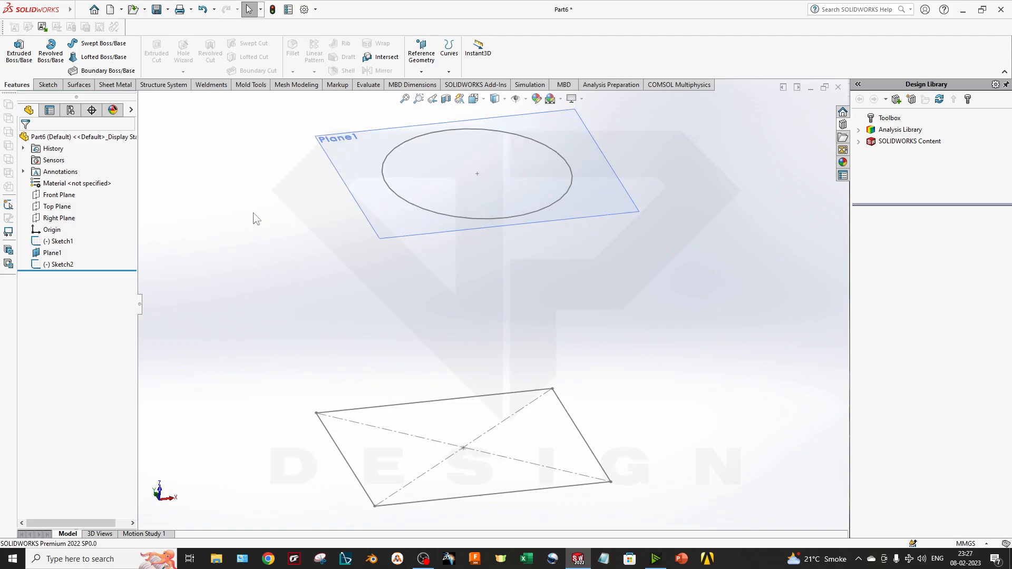
left_click(458, 218)
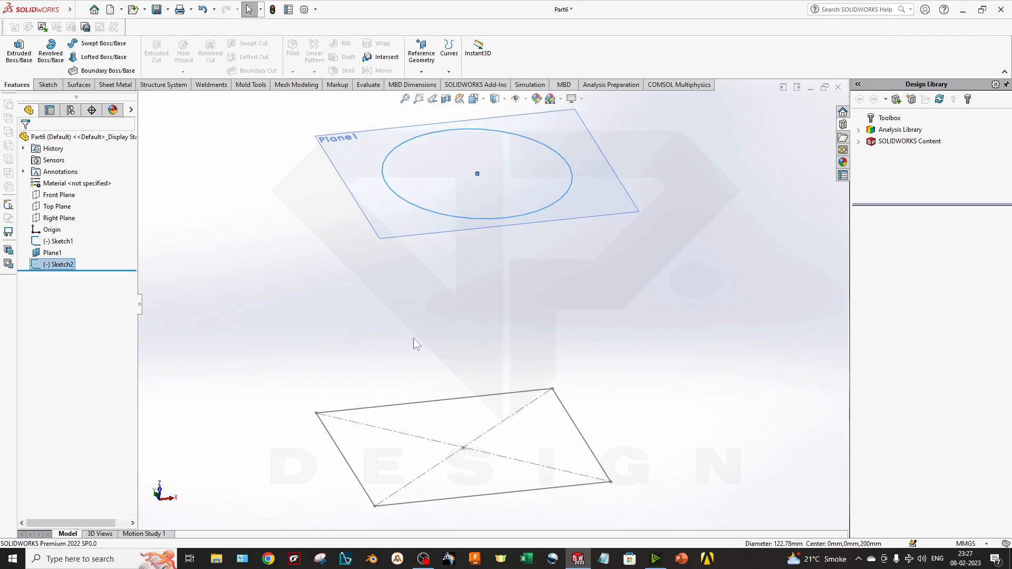
left_click(362, 380)
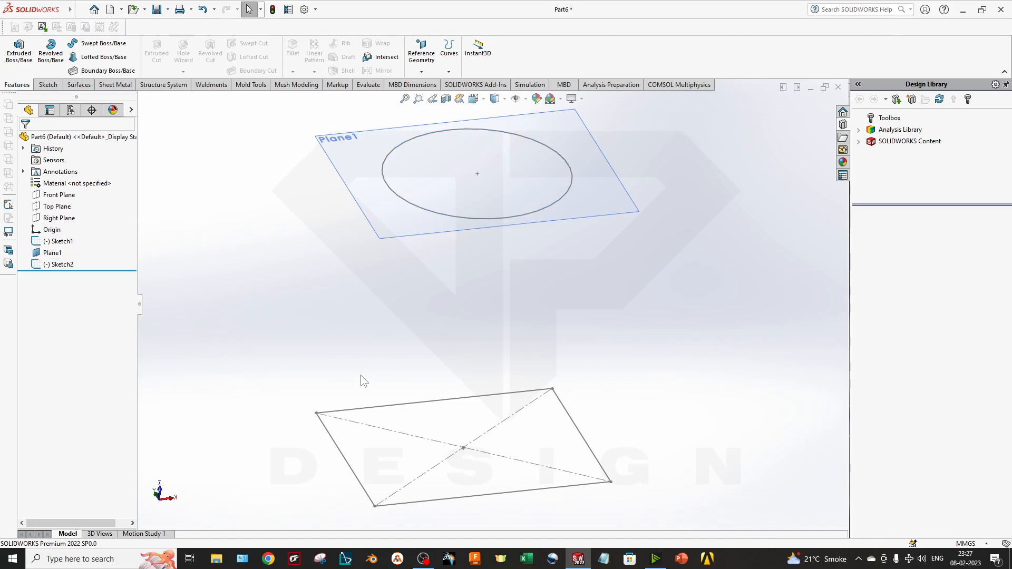
- Set up a Lofted Boss/Base using the upper circle and the lower rectangle as profiles
left_click(88, 57)
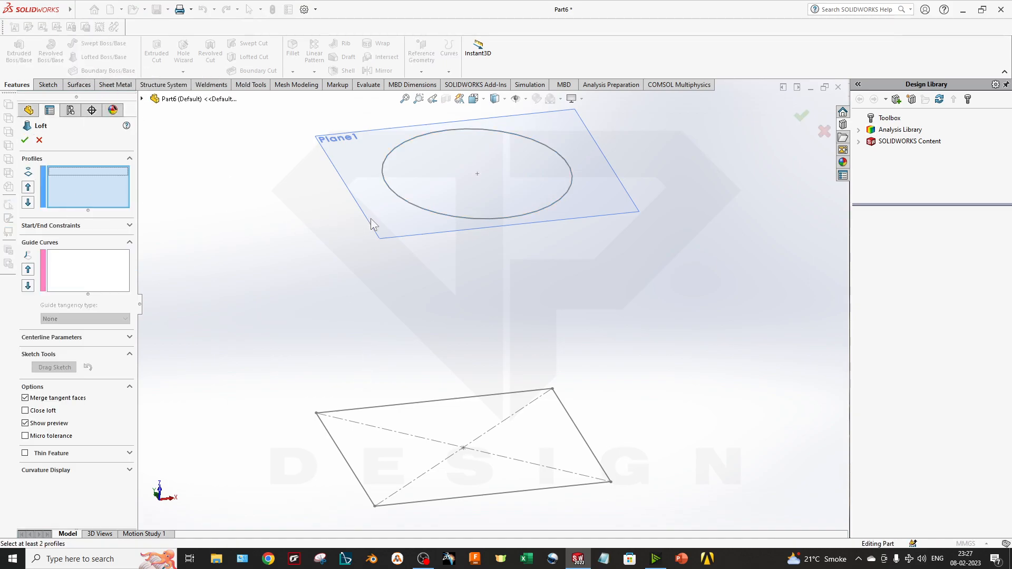
left_click(406, 205)
left_click(359, 463)
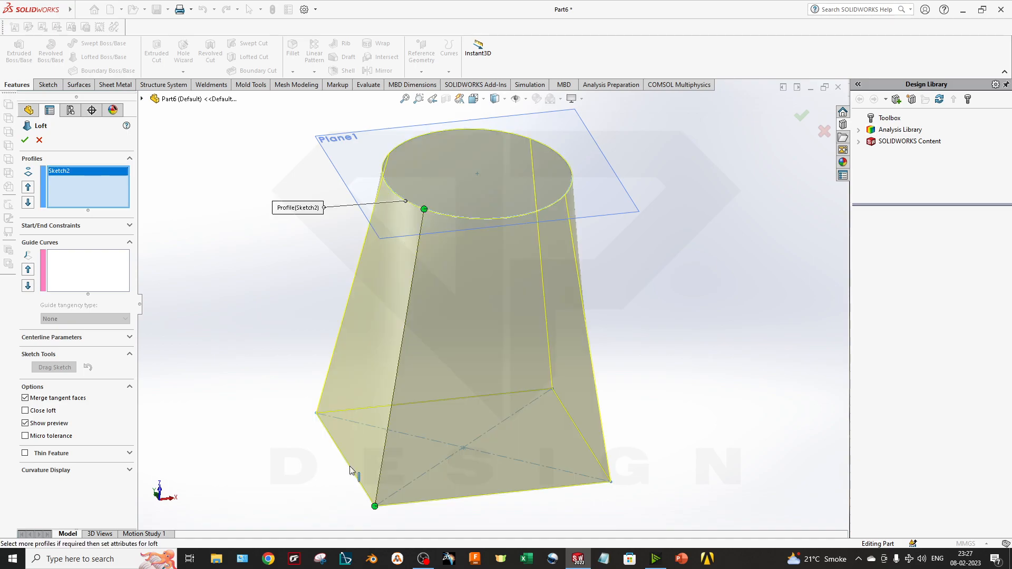
mouse_move(440, 452)
middle_mouse_down()
mouse_move(457, 310)
mouse_move(468, 352)
middle_mouse_up()
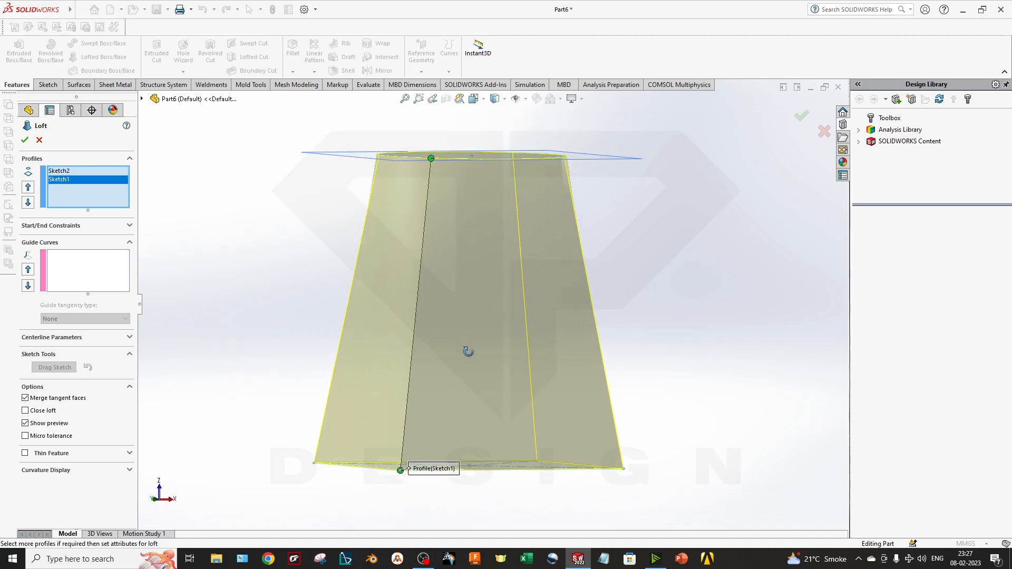
- Twist the loft by moving the circle's connector point around its circumference, and accept the feature
left_click_drag(429, 157, 510, 198)
middle_click_drag(511, 199, 429, 252)
left_click_drag(416, 232, 504, 211)
middle_click_drag(504, 280, 536, 307)
mouse_move(572, 233)
left_mouse_down()
mouse_move(582, 189)
mouse_move(580, 229)
left_mouse_up()
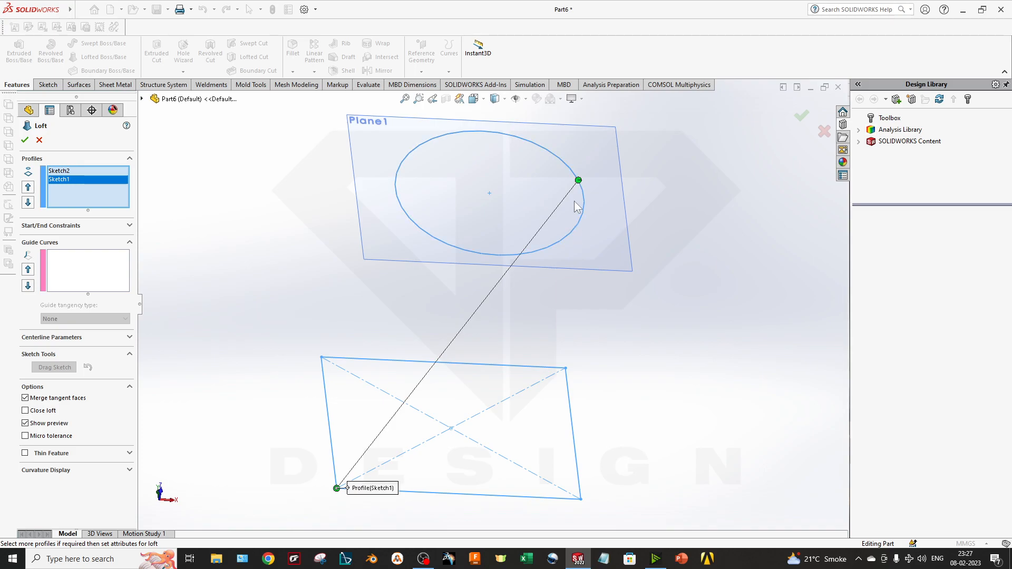
left_click_drag(578, 183, 558, 245)
middle_click_drag(552, 351, 584, 381)
left_click(25, 140)
middle_click_drag(238, 283, 167, 372)
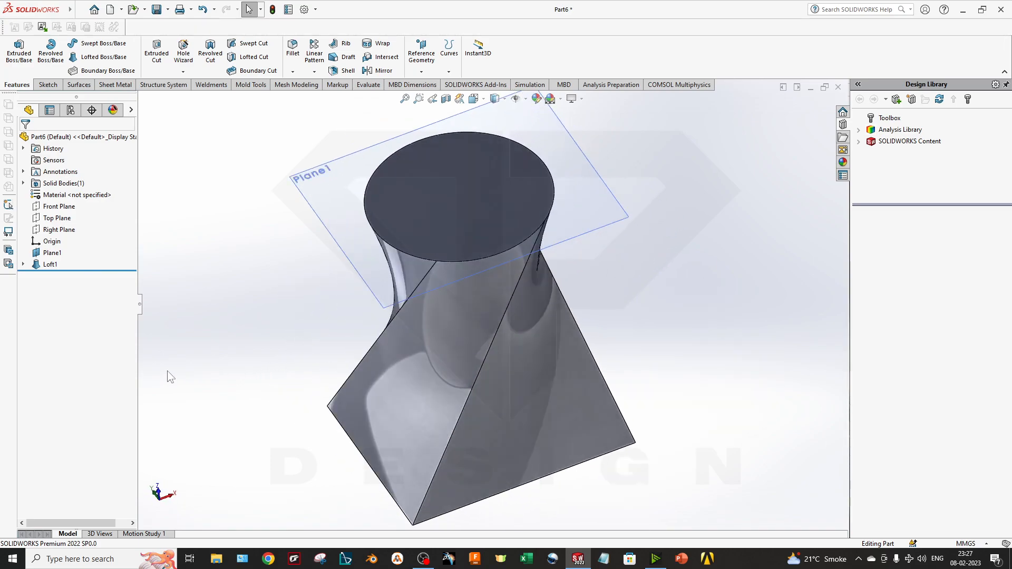
- Delete the twisted loft feature while keeping its profile sketches
right_click(46, 268)
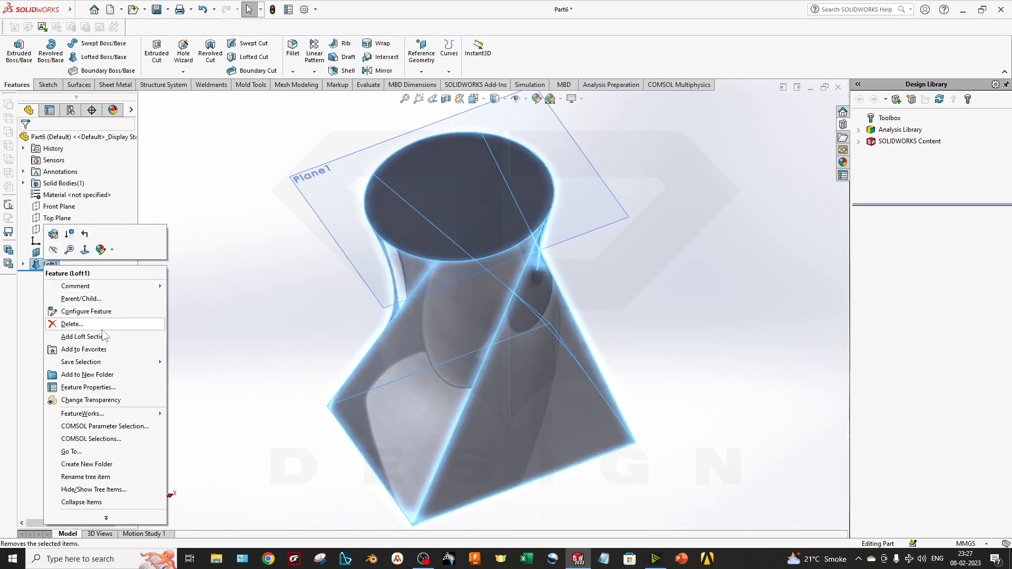
left_click(102, 327)
key("Return")
- Sketch a three-point arc on the Top Plane from the left side of the rectangle to the left edge of the circle
middle_click_drag(375, 354, 375, 245)
key("space")
left_click(379, 250)
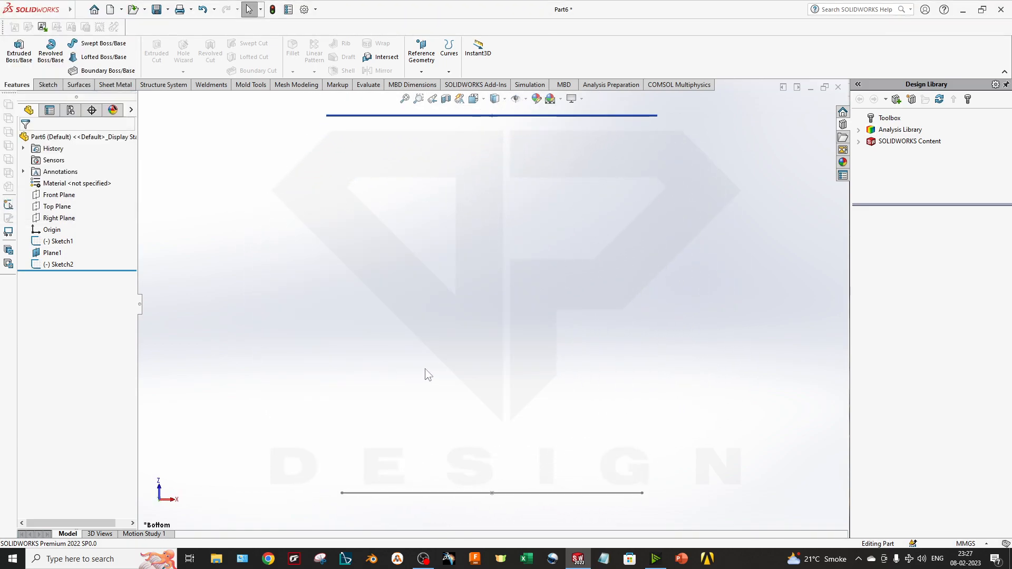
middle_click_drag(228, 205, 323, 209)
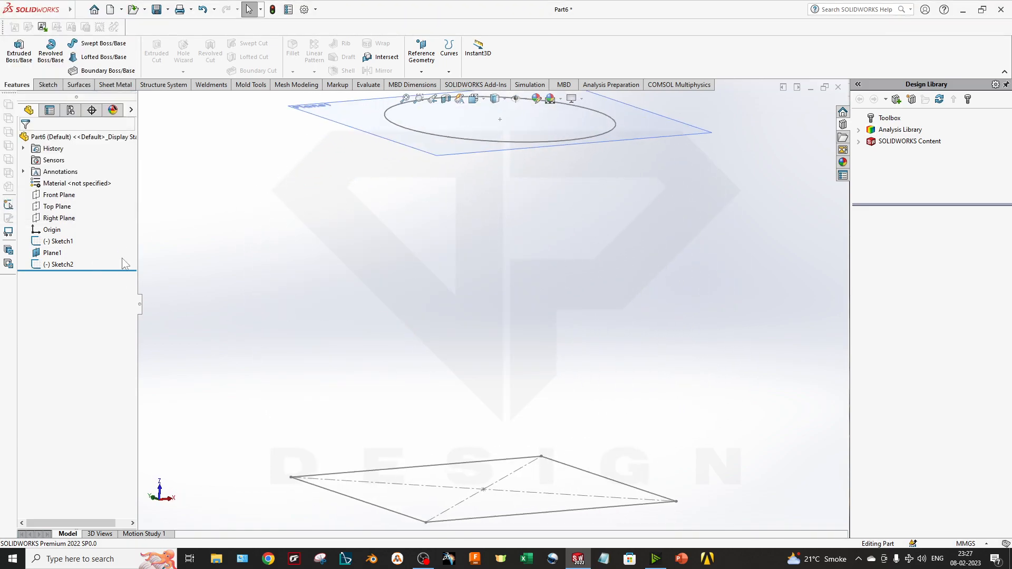
key("f")
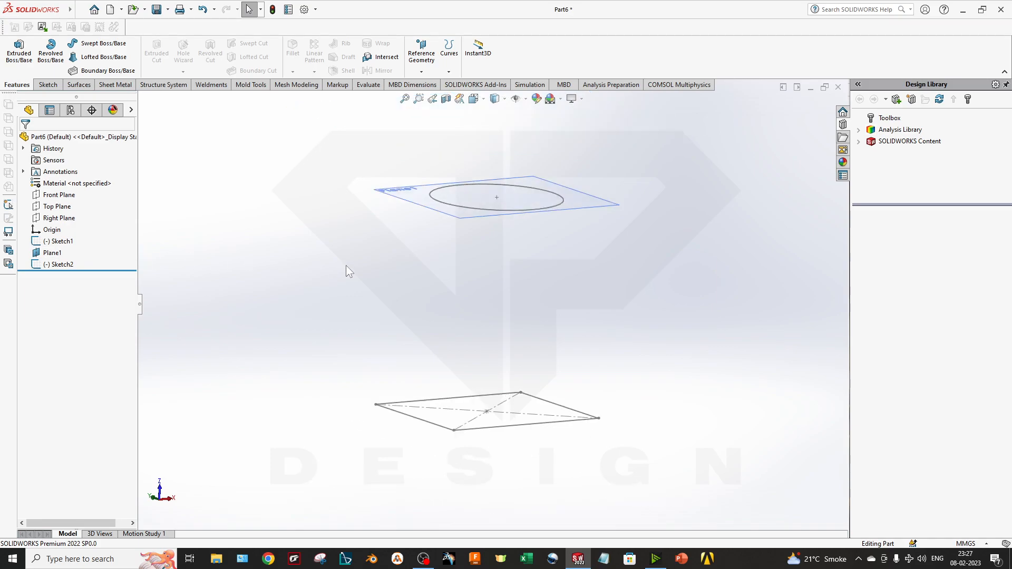
right_click(59, 205)
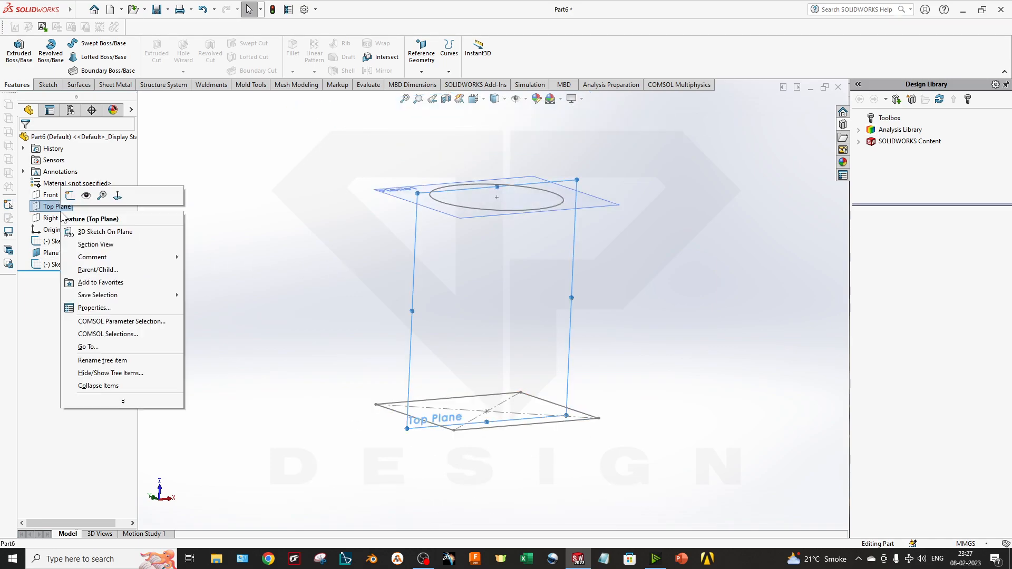
left_click(74, 195)
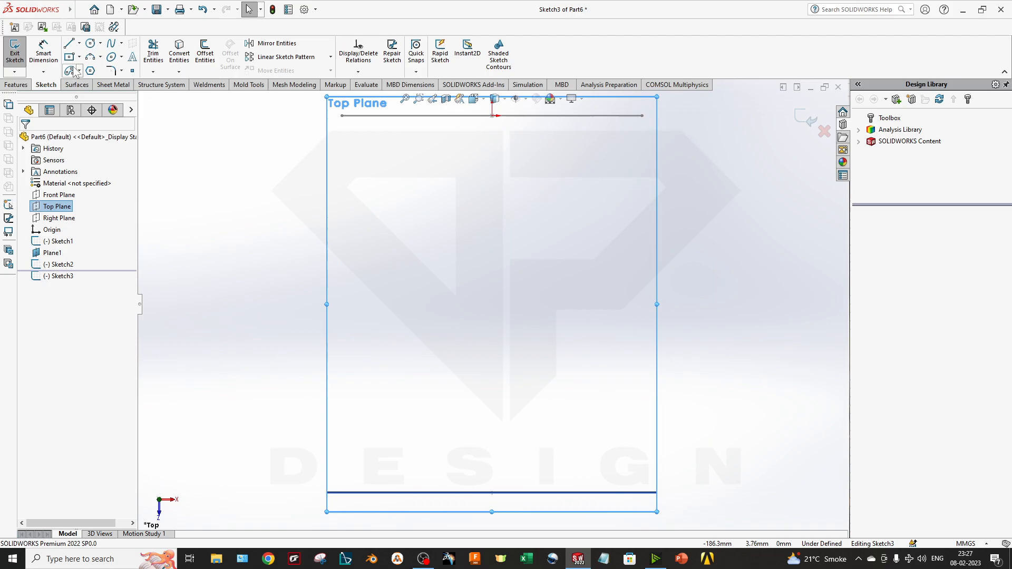
left_click(90, 57)
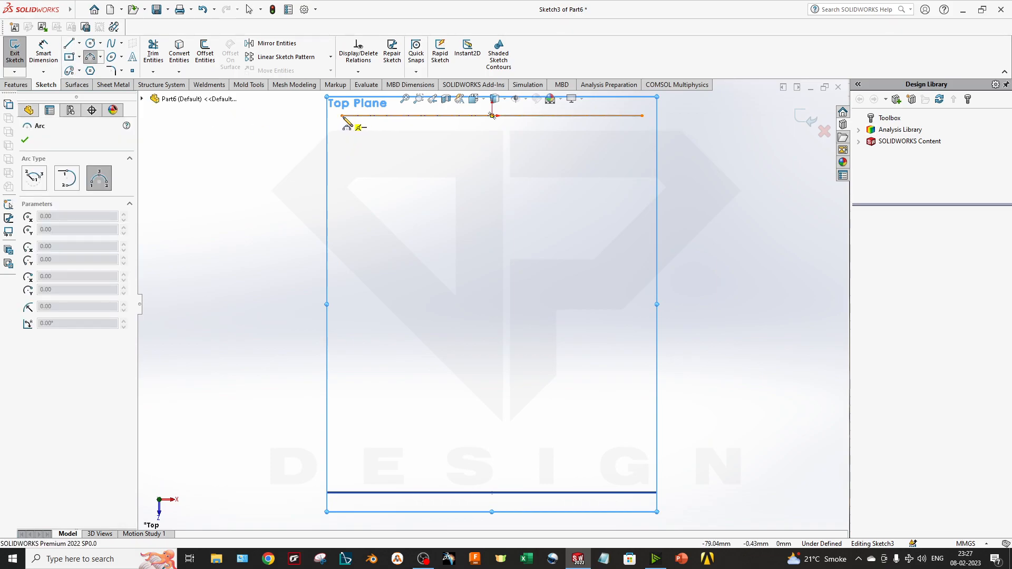
left_click(343, 116)
middle_click_drag(336, 491, 341, 388)
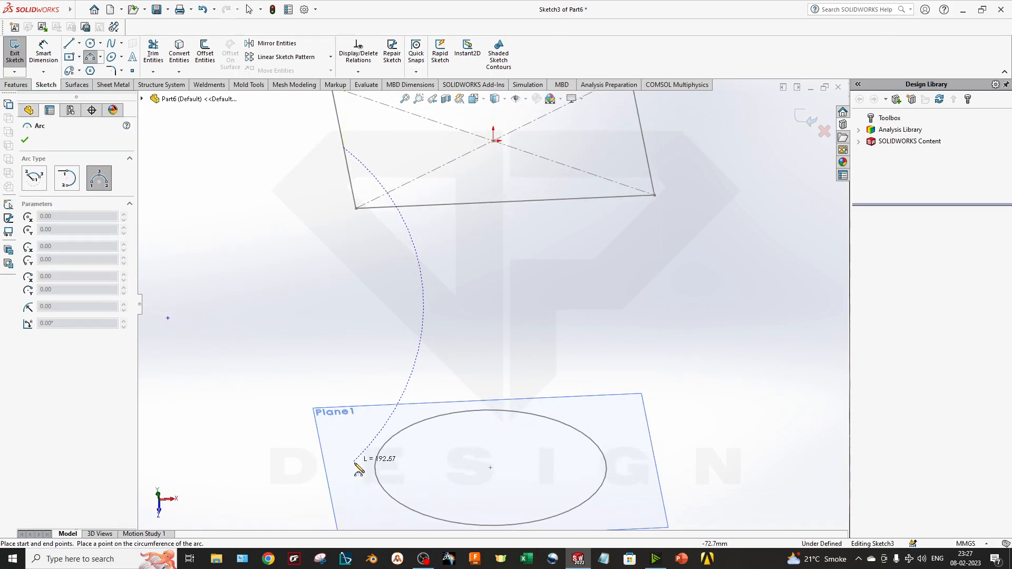
left_click(375, 468)
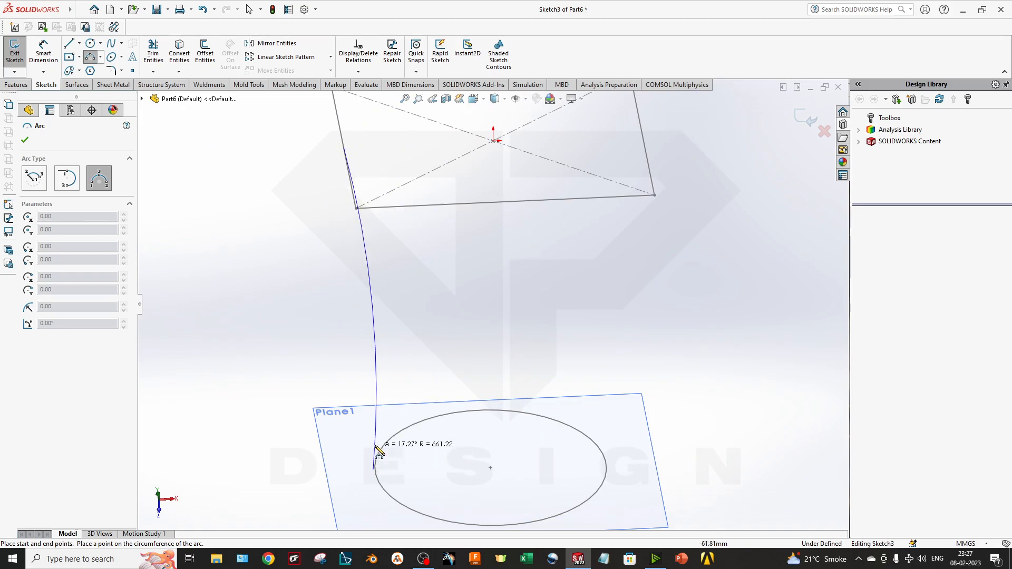
left_click(379, 453)
key("Escape")
- Add a Pierce relation between the arc's free endpoint and the circle, and exit the sketch
left_click(374, 469)
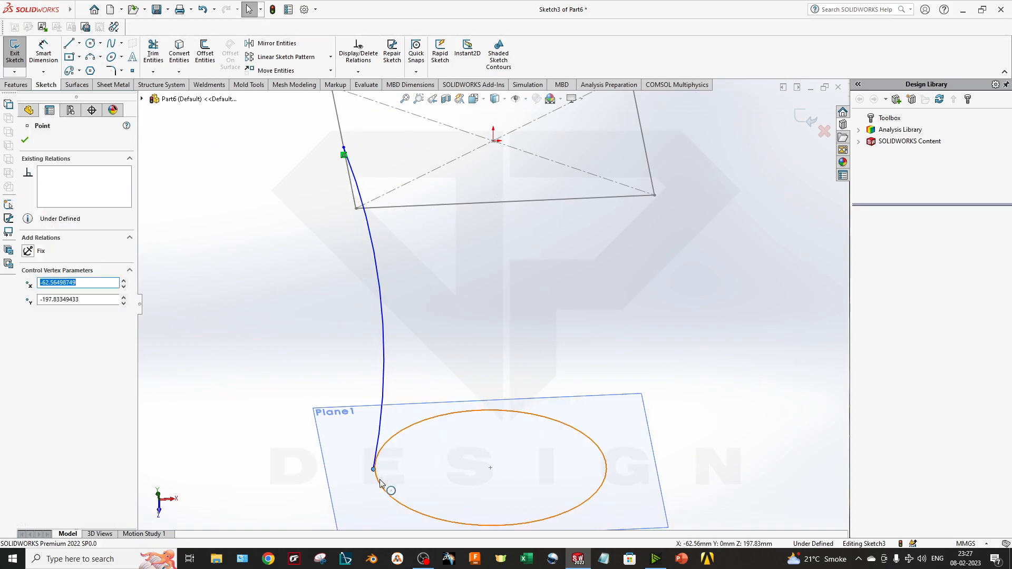
left_click(380, 481, "ctrl")
left_click(31, 339)
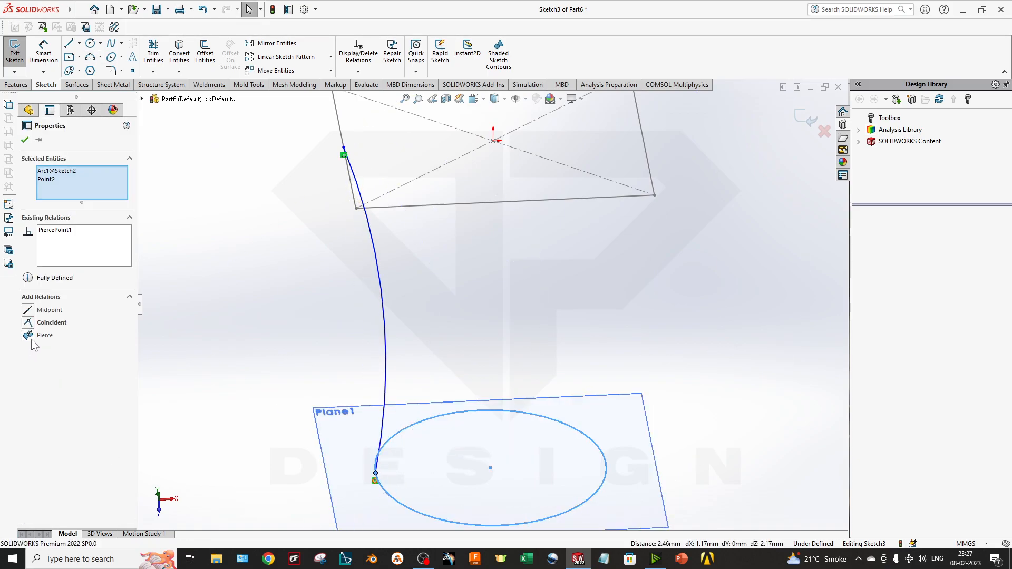
left_click(252, 394)
middle_click_drag(429, 362, 472, 342)
scroll(585, 344, "up", 4)
middle_click_drag(448, 237, 447, 186)
left_click(805, 116)
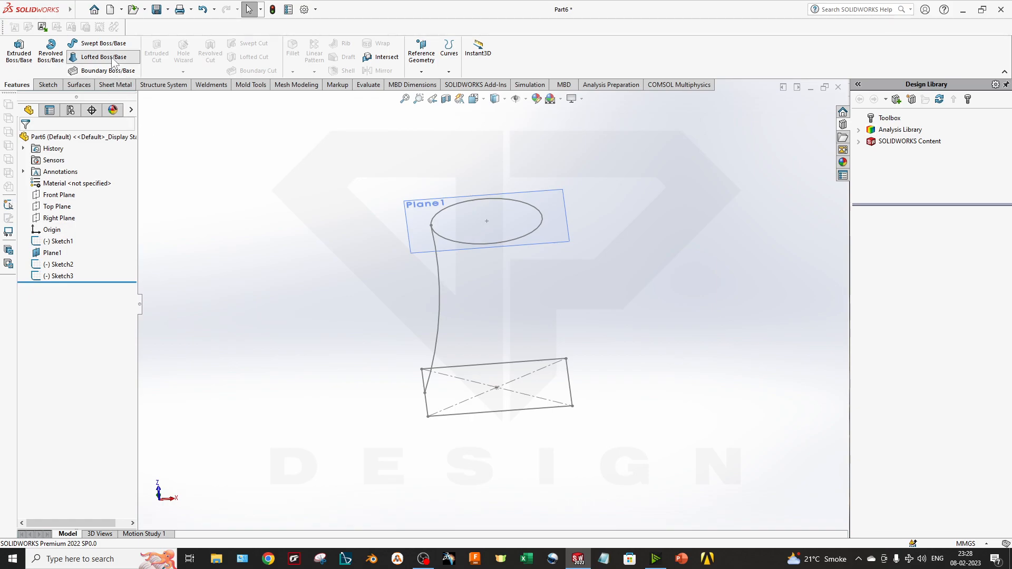
- Loft between the circle and the rectangle using the arc as a guide curve
left_click(103, 57)
left_click(64, 192)
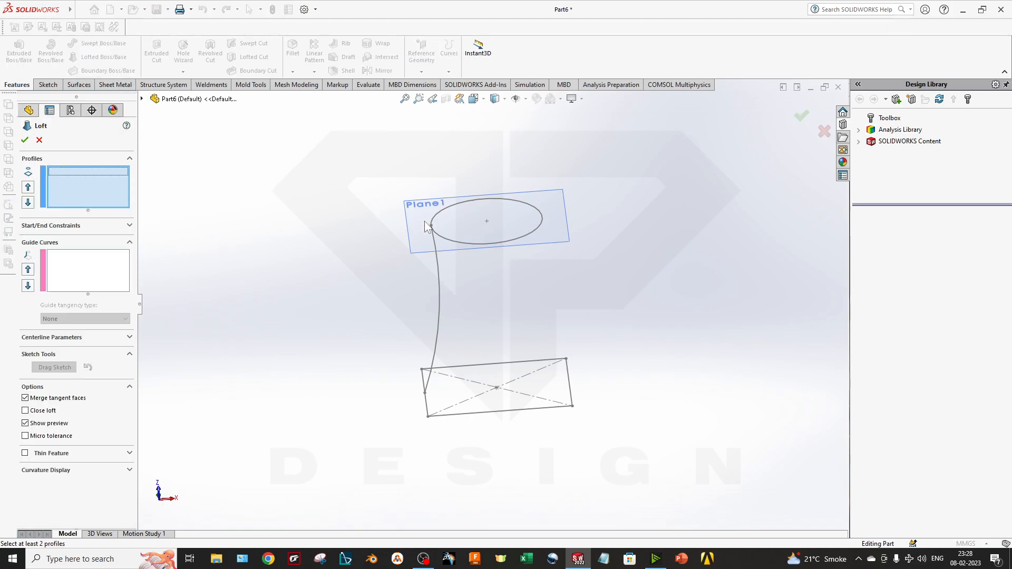
left_click(447, 239)
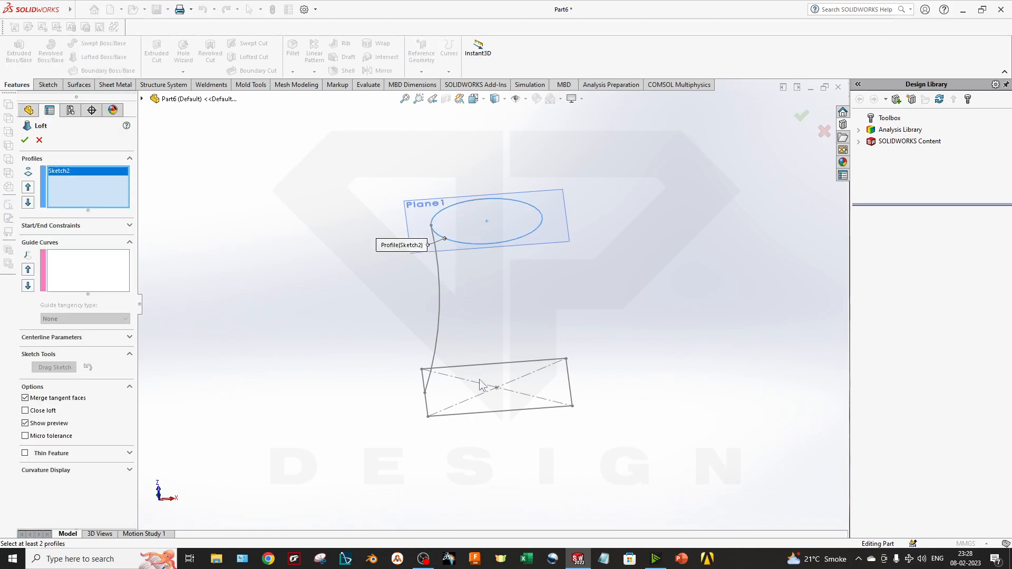
left_click(498, 412)
left_click(85, 263)
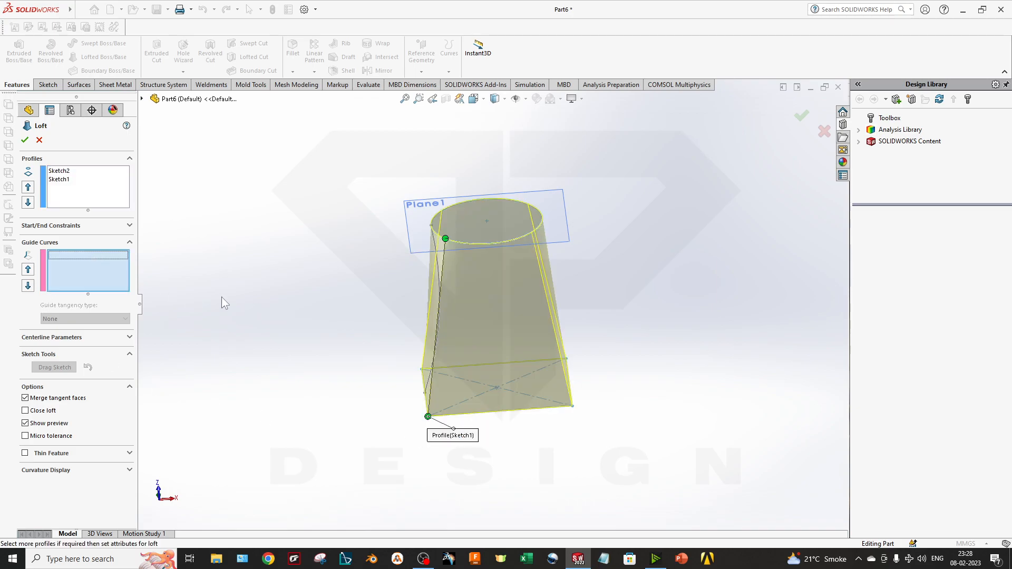
left_click(439, 272)
mouse_move(481, 360)
middle_mouse_down()
mouse_move(625, 320)
mouse_move(454, 328)
mouse_move(426, 307)
mouse_move(492, 330)
middle_mouse_up()
key("Return")
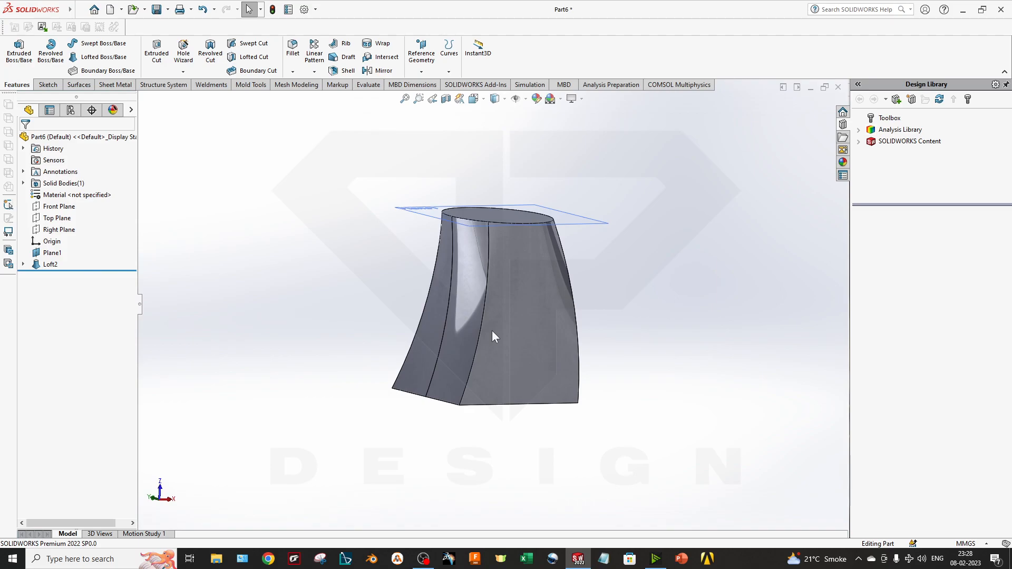
- Delete the guide-curve loft while keeping the circle, rectangle and arc sketches
right_click(55, 280)
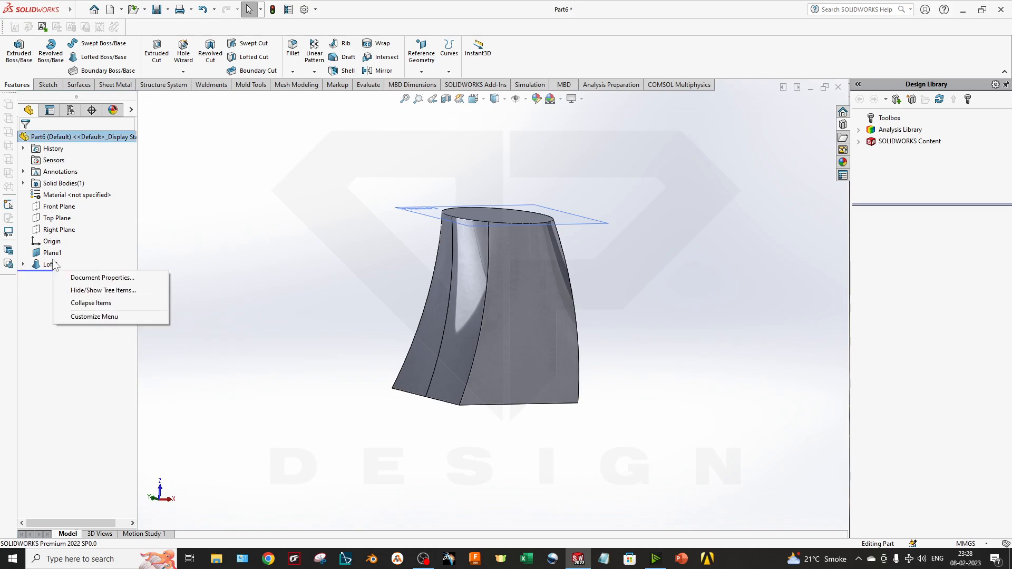
right_click(53, 265)
left_click(91, 318)
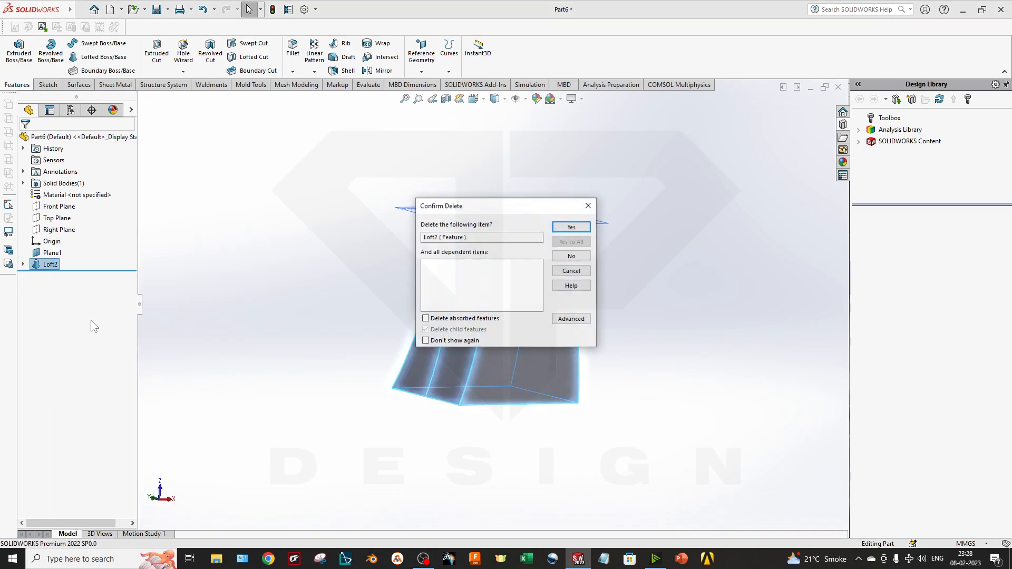
key("Return")
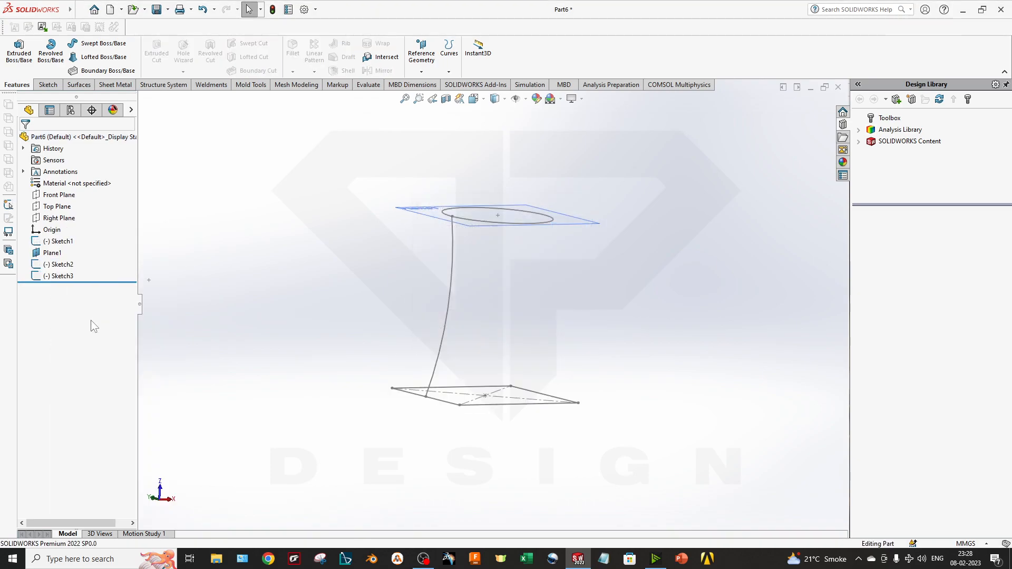
- Try a boundary boss with the circle and rectangle as Direction 1 and the arc as Direction 2, and discard it
left_click(103, 70)
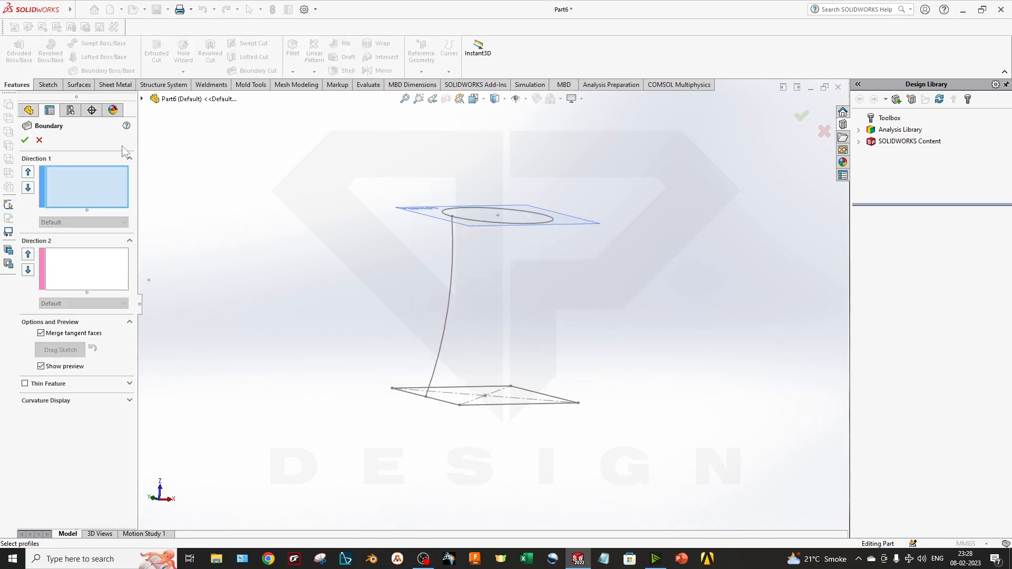
left_click(481, 221)
left_click(475, 407)
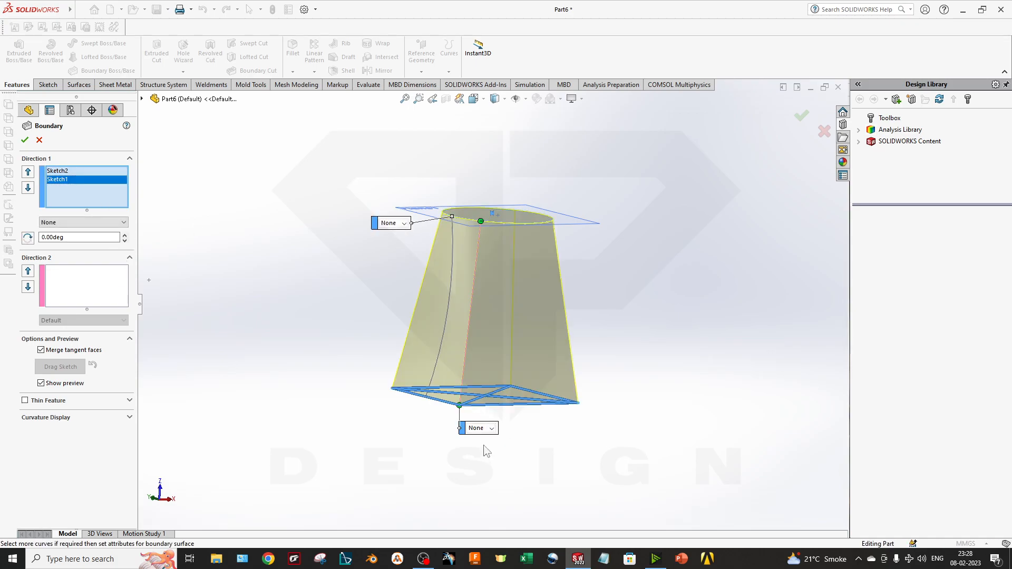
left_click(103, 296)
left_click(440, 347)
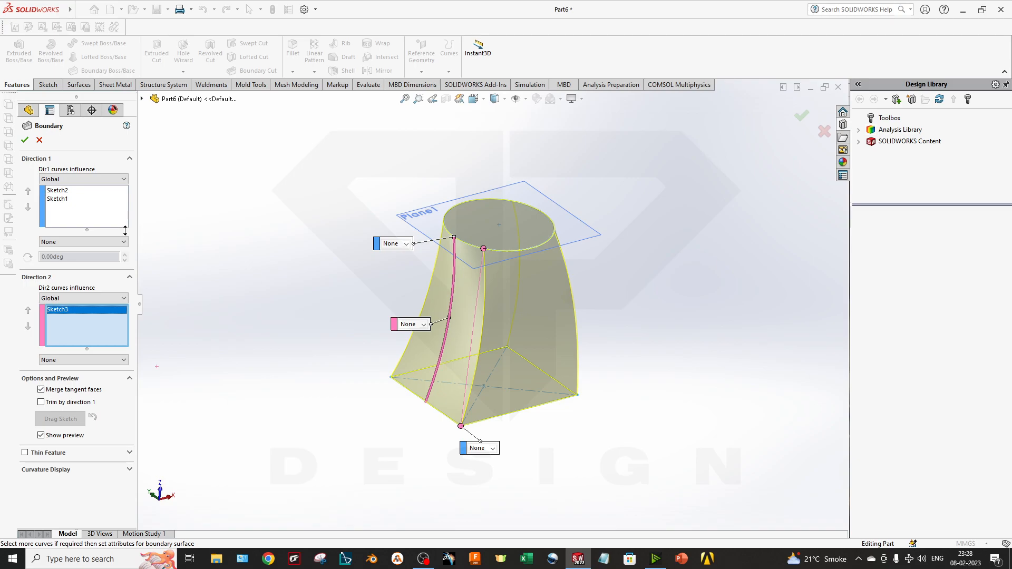
key("Escape")
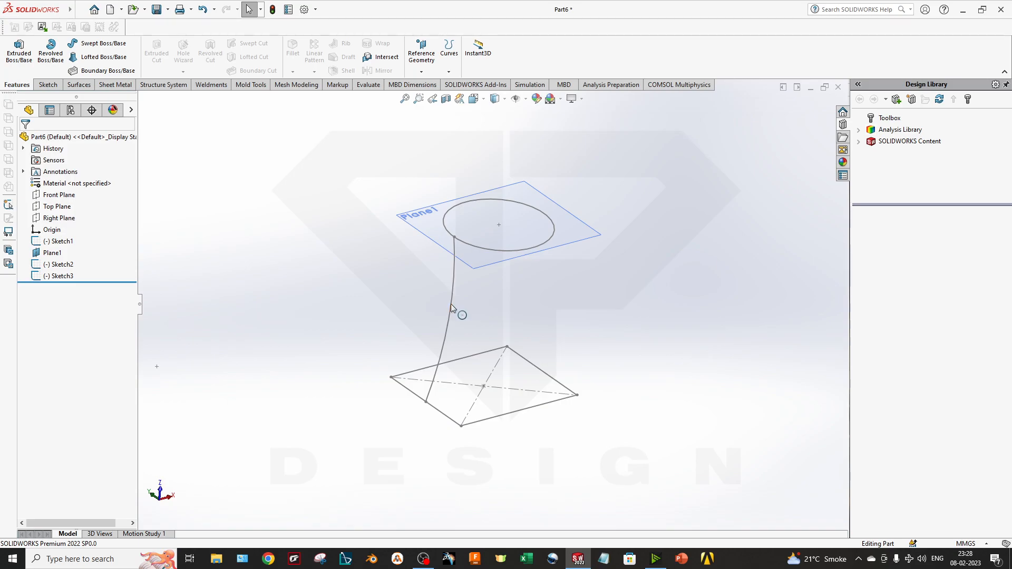
- Try a loft between the circle and the rectangle with its connector moved to another rectangle corner, and discard it
left_click(97, 57)
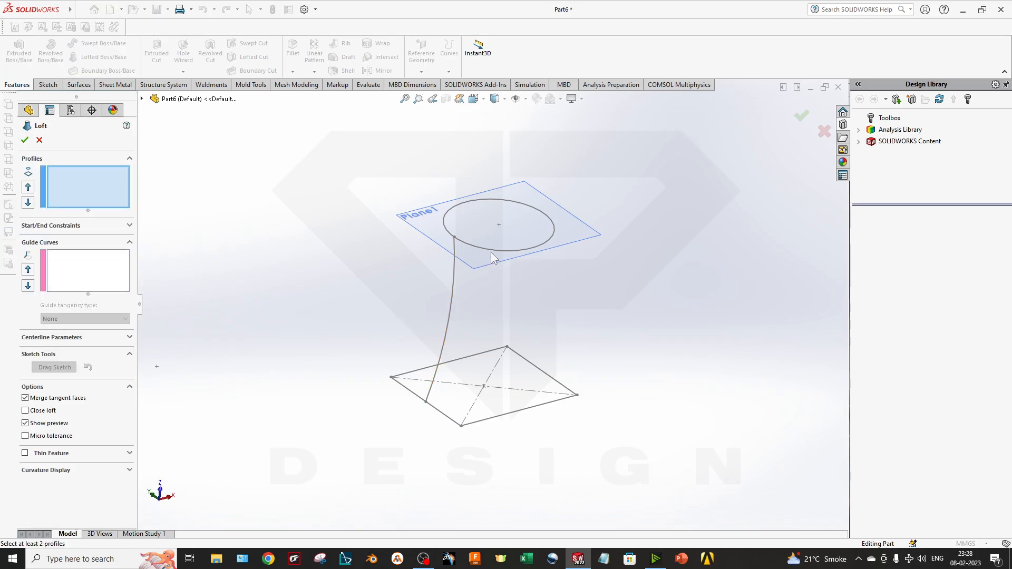
left_click(492, 249)
left_click(474, 359)
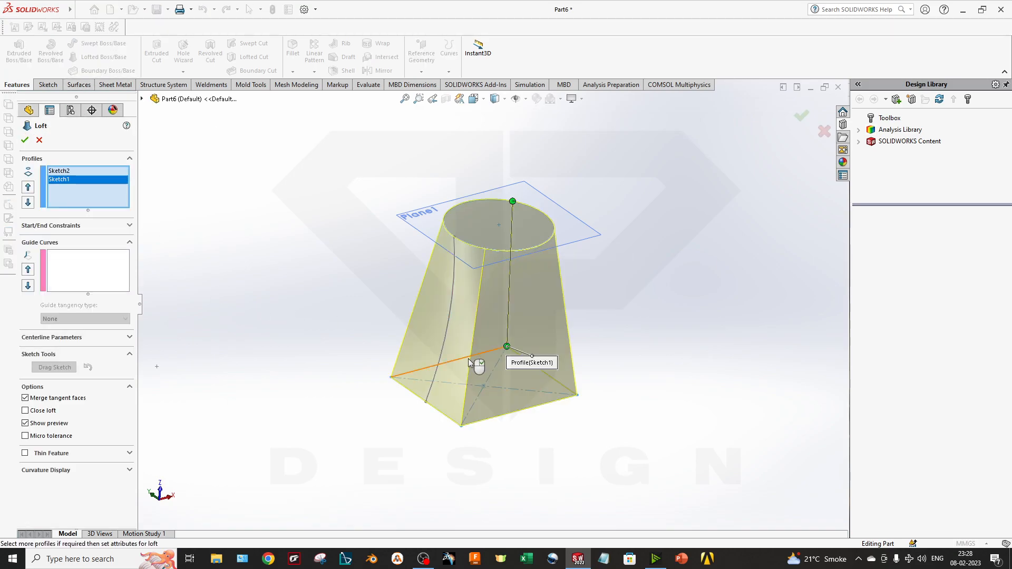
scroll(506, 348, "down", 3)
left_click_drag(506, 334, 628, 417)
scroll(611, 421, "down", 3)
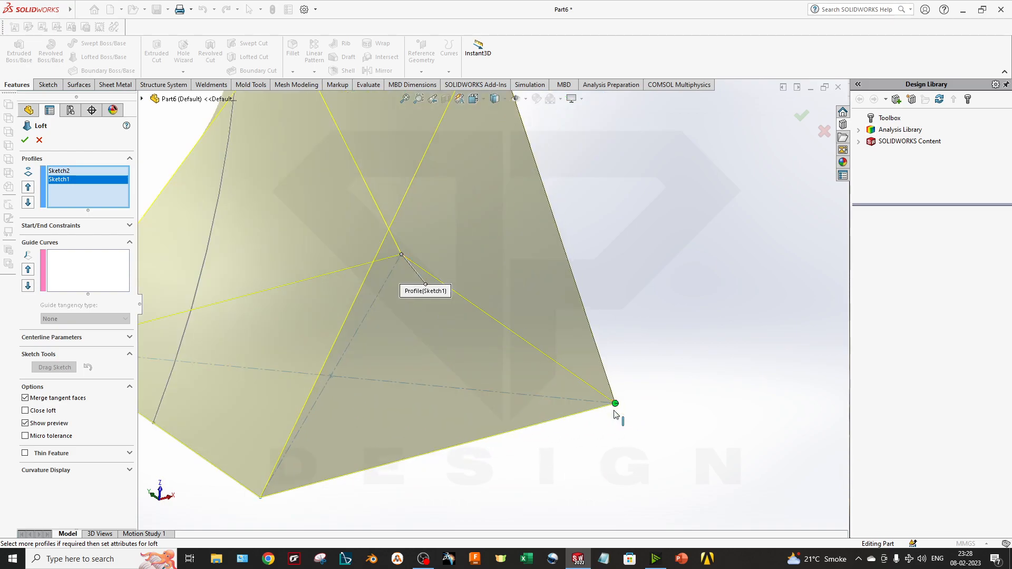
left_click(39, 140)
- Set up a boundary boss using the circle and the rectangle as Direction 1 curves
left_click(108, 71)
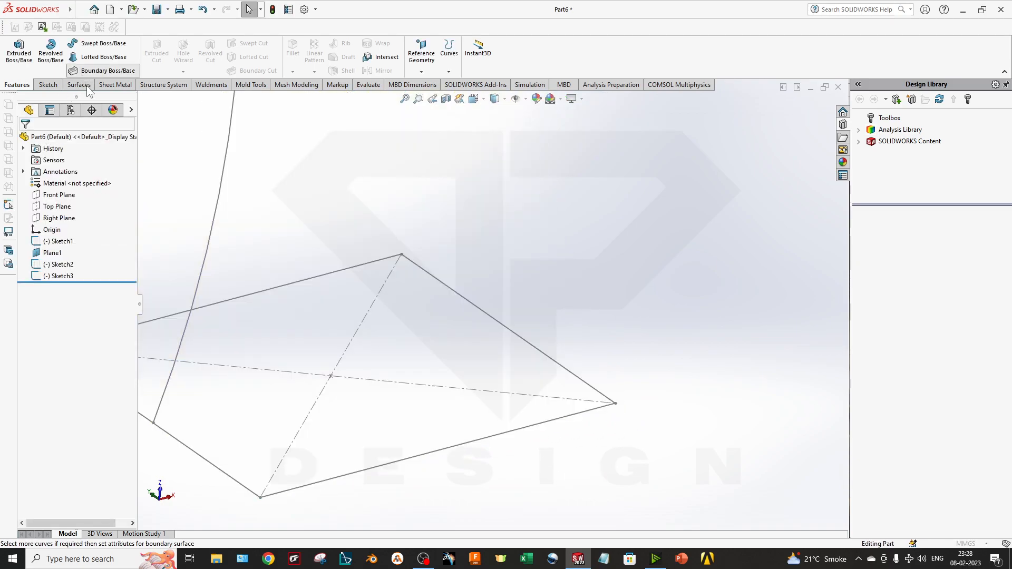
scroll(291, 251, "up", 2)
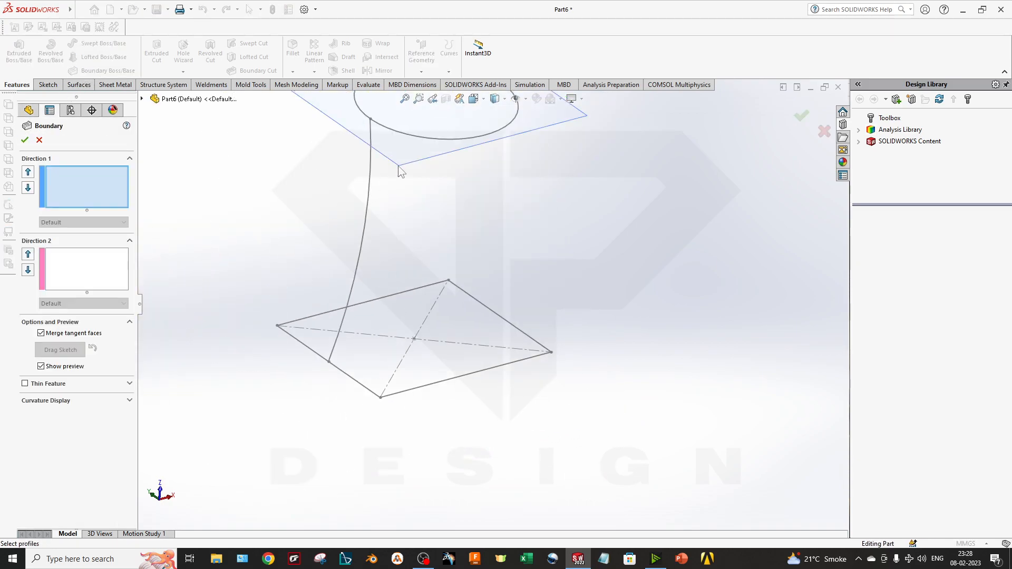
left_click(438, 139)
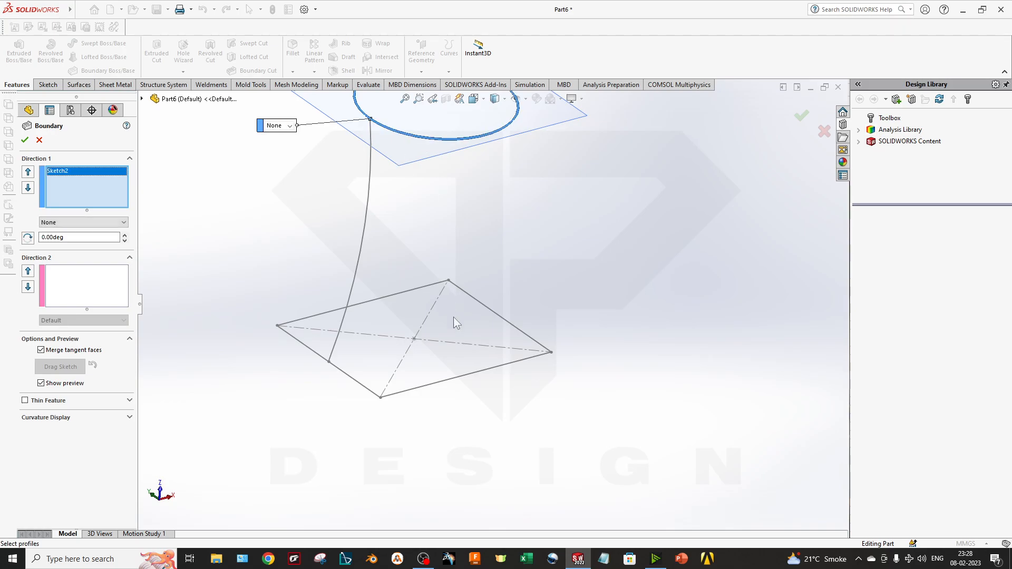
left_click(459, 380)
scroll(368, 404, "down", 3)
scroll(409, 395, "up", 5)
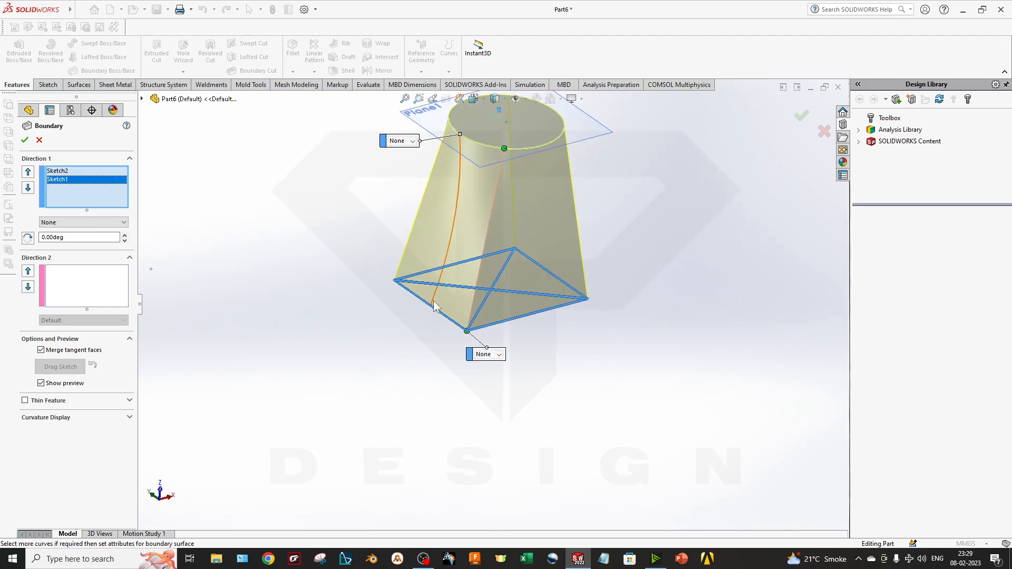
- Slide the boundary preview's connector to a mid-edge point on the rectangle, and discard the feature
scroll(464, 300, "down", 2)
left_click_drag(476, 358, 650, 316)
scroll(520, 341, "down", 2)
scroll(653, 388, "up", 3)
scroll(576, 274, "down", 4)
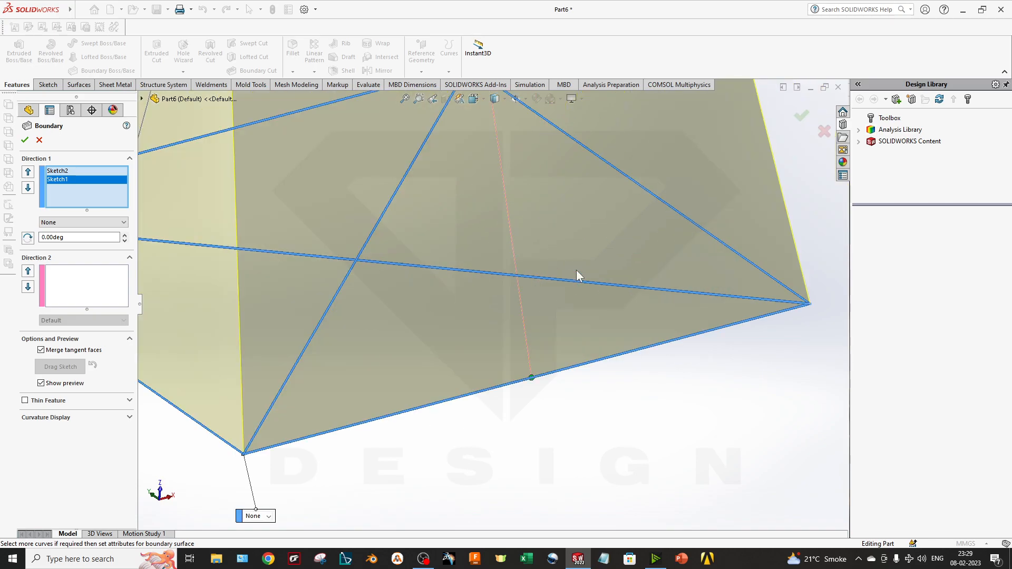
left_click_drag(531, 377, 519, 411)
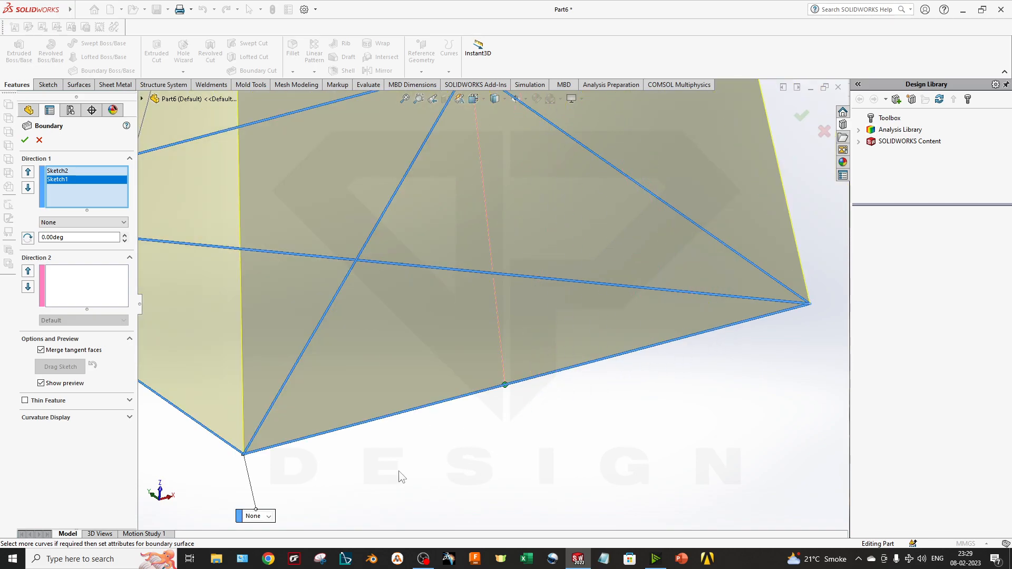
scroll(396, 455, "up", 3)
scroll(394, 452, "up", 4)
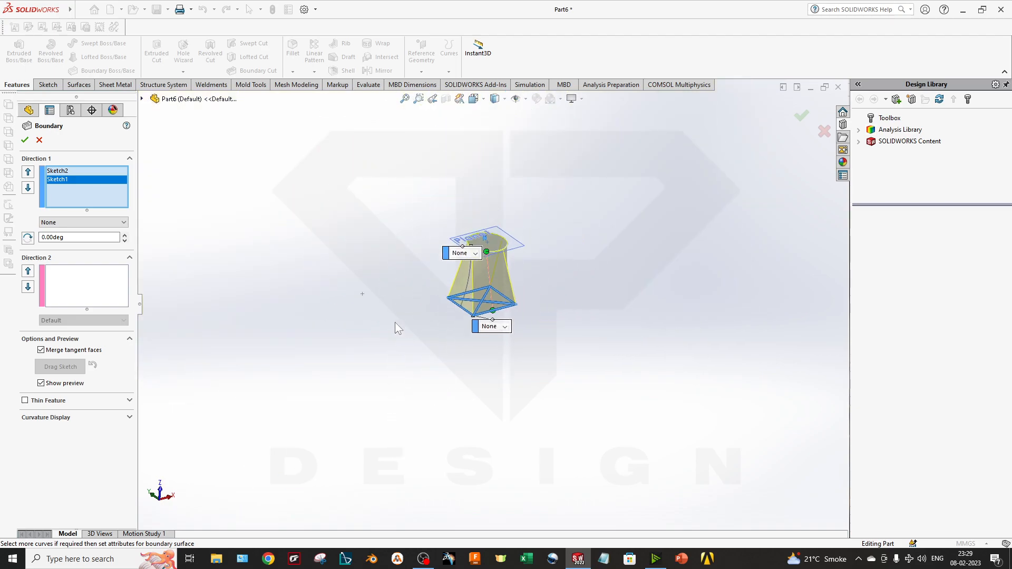
left_click(39, 139)
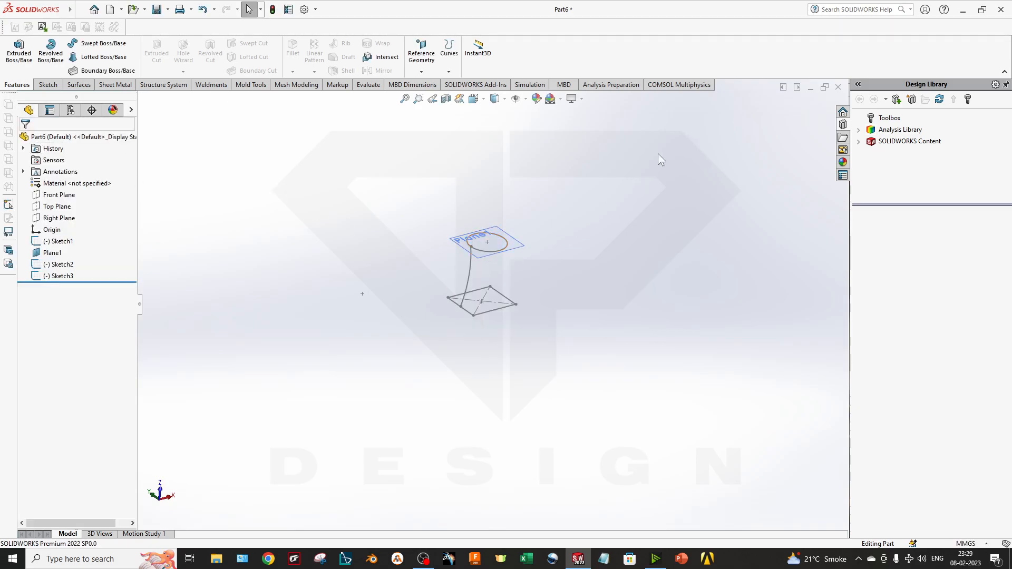
- Try a boundary boss from the circle's front to the rectangle's back edge with the arc as Direction 2, and discard it
scroll(549, 242, "down", 3)
scroll(506, 247, "down", 3)
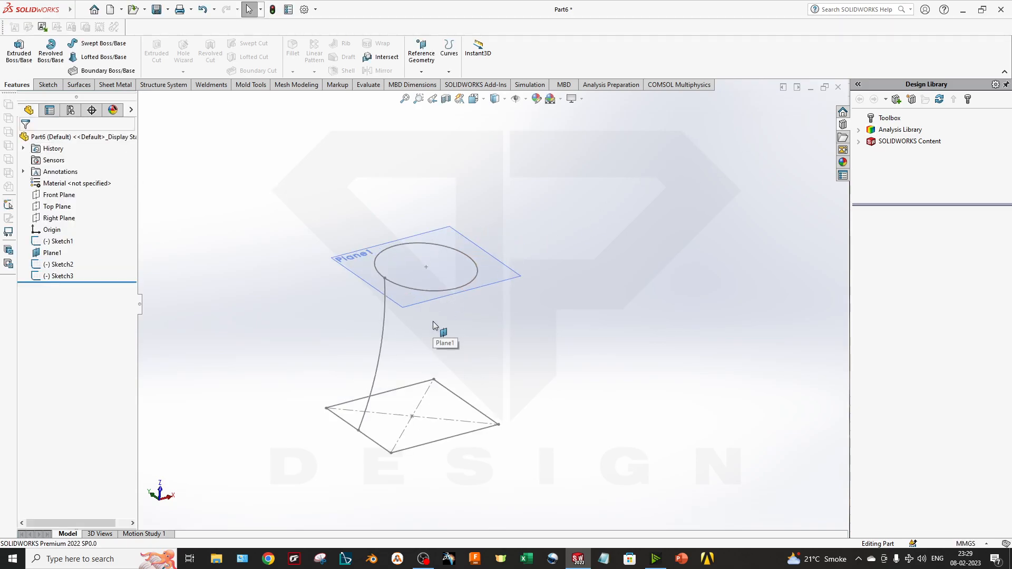
scroll(354, 320, "down", 2)
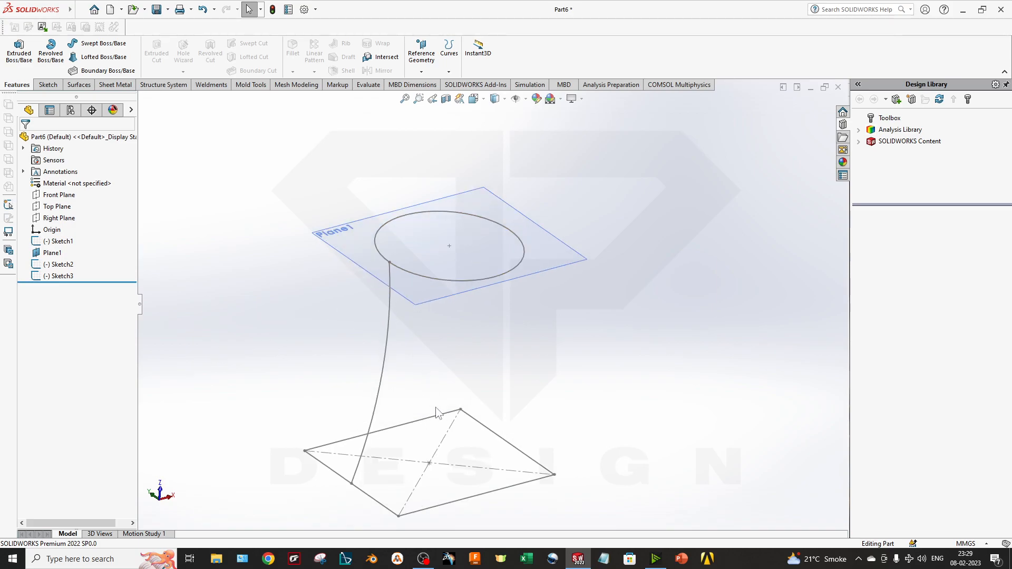
left_click(103, 70)
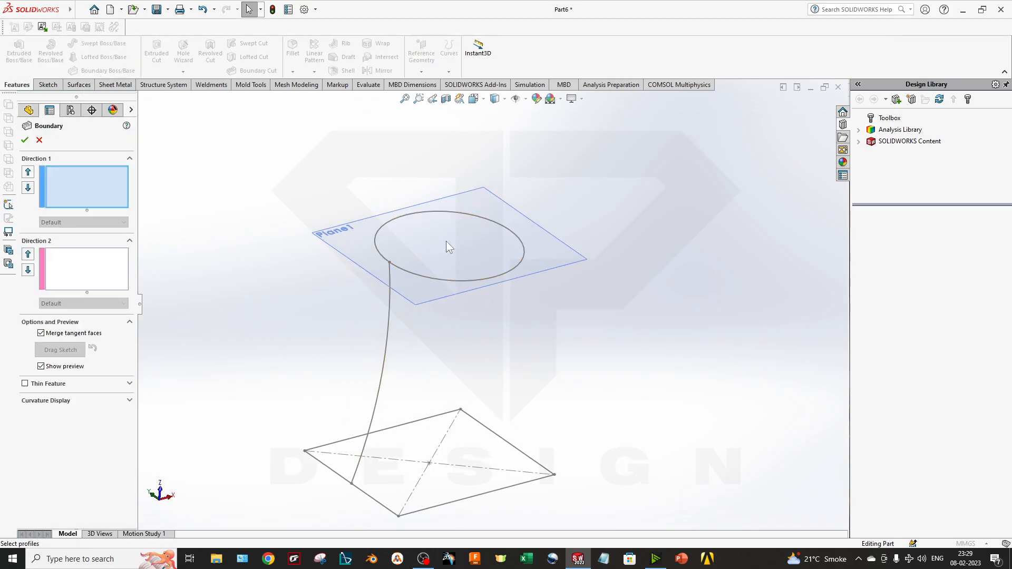
left_click(427, 274)
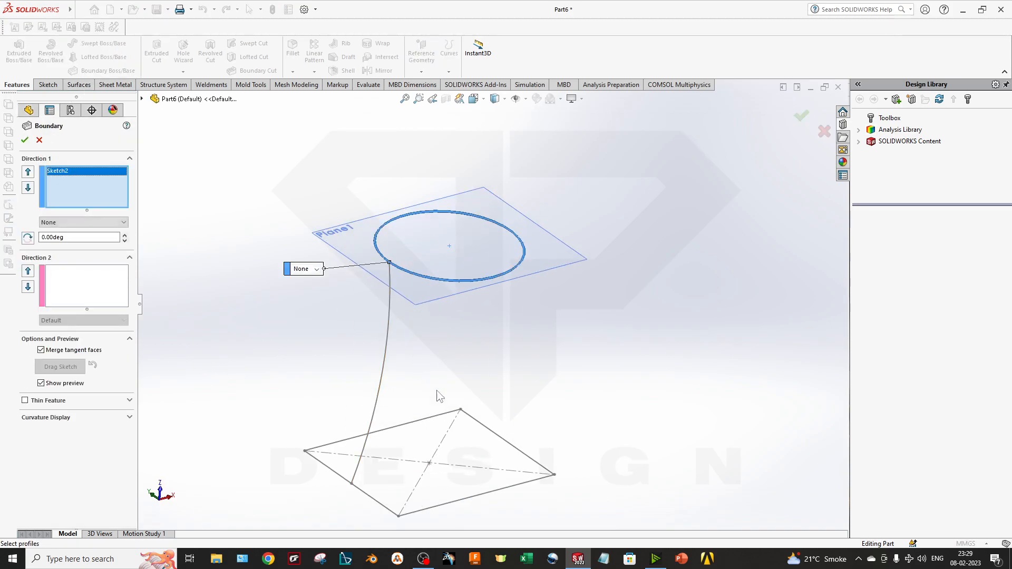
left_click(426, 428)
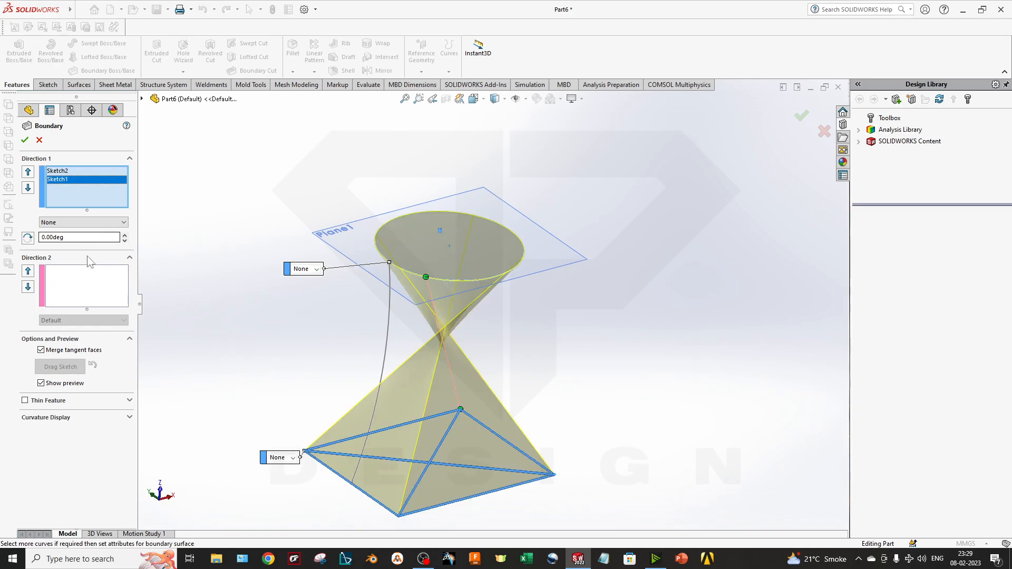
left_click(86, 290)
left_click(389, 333)
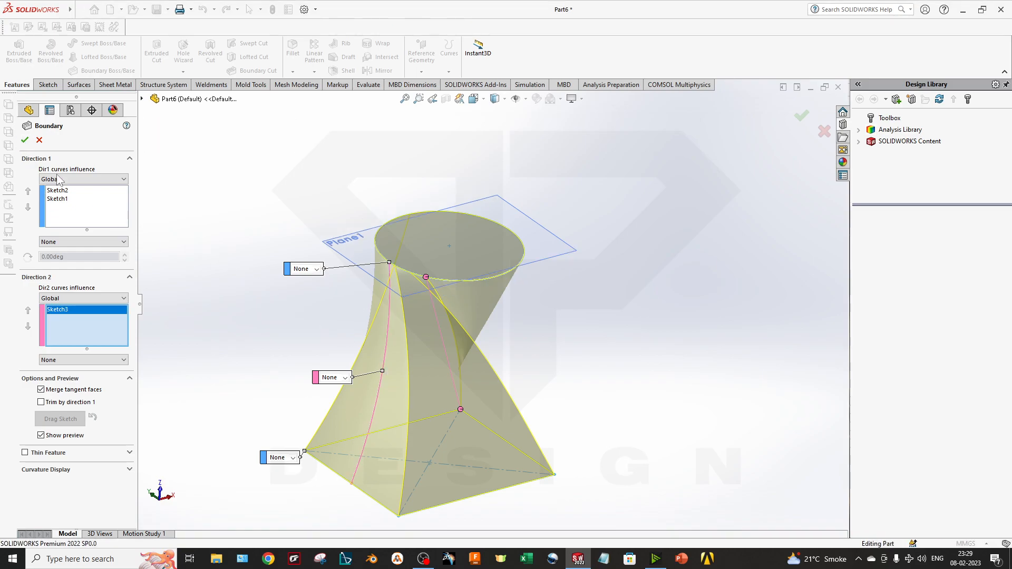
left_click(40, 140)
- Loft between the circle and the rectangle without a guide curve
left_click(103, 57)
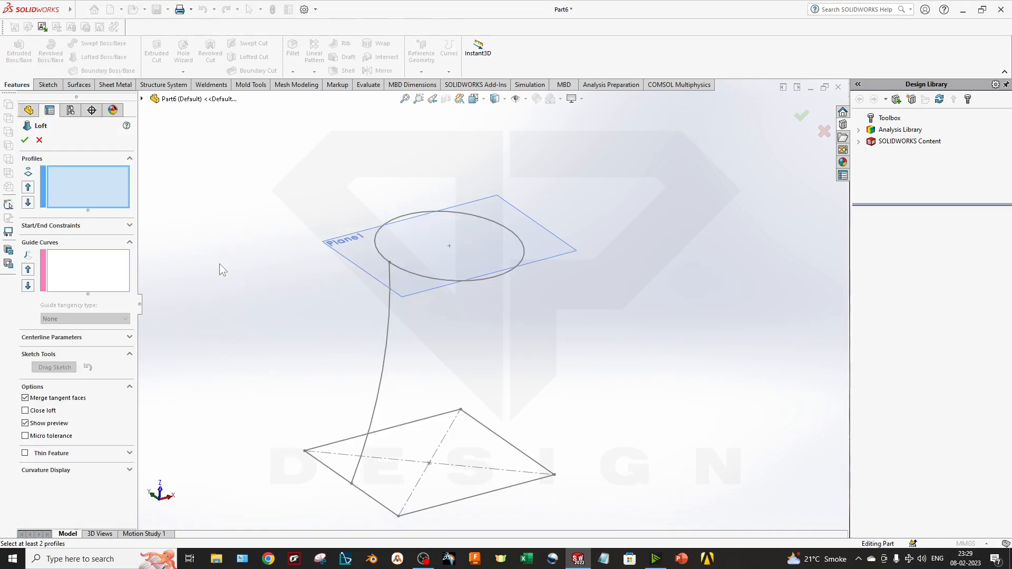
left_click(426, 278)
left_click(425, 420)
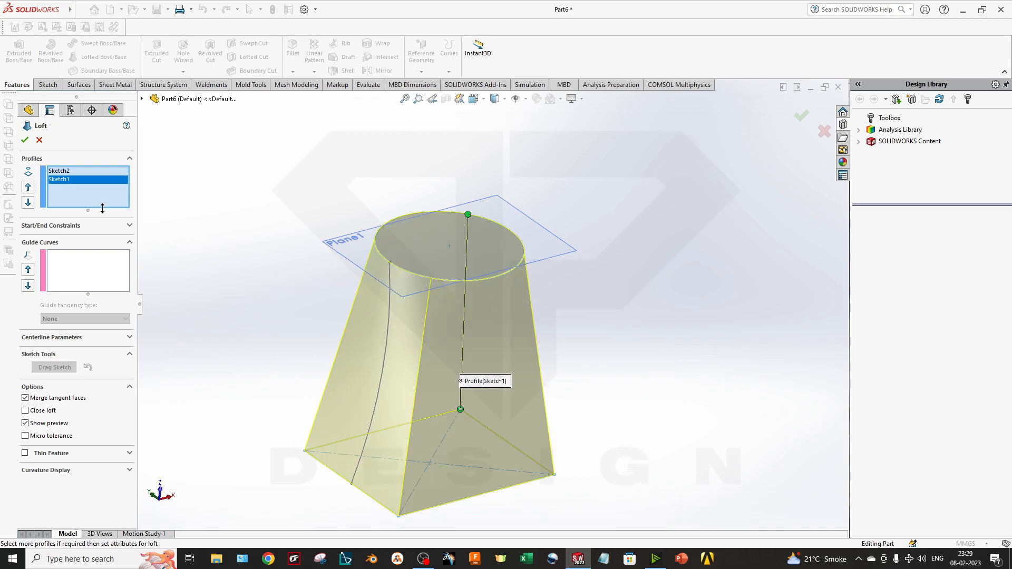
left_click(25, 139)
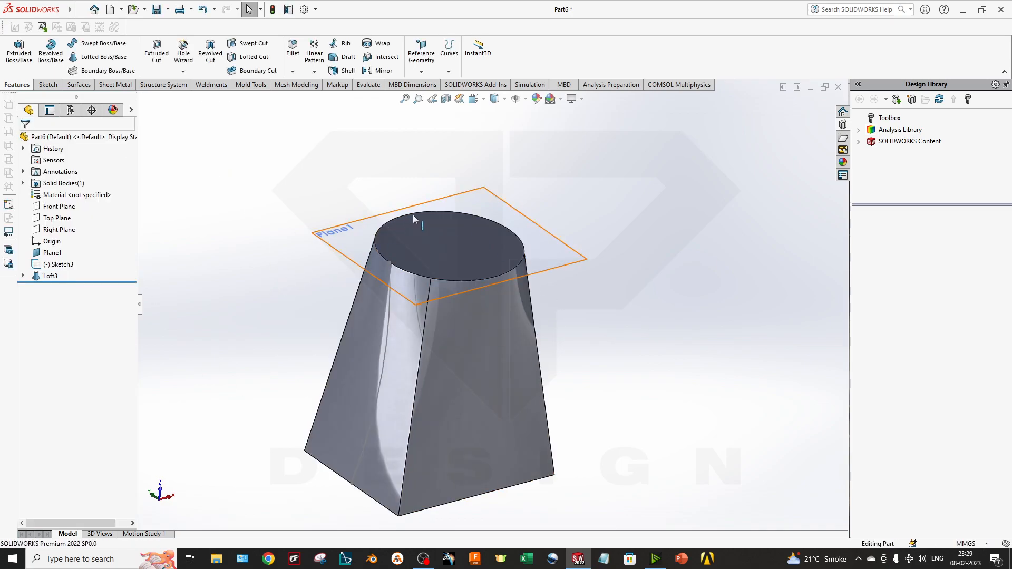
- Sketch a circle of about 15.4 mm radius centred on the origin on the loft's circular top face
right_click(432, 218)
left_click(457, 203)
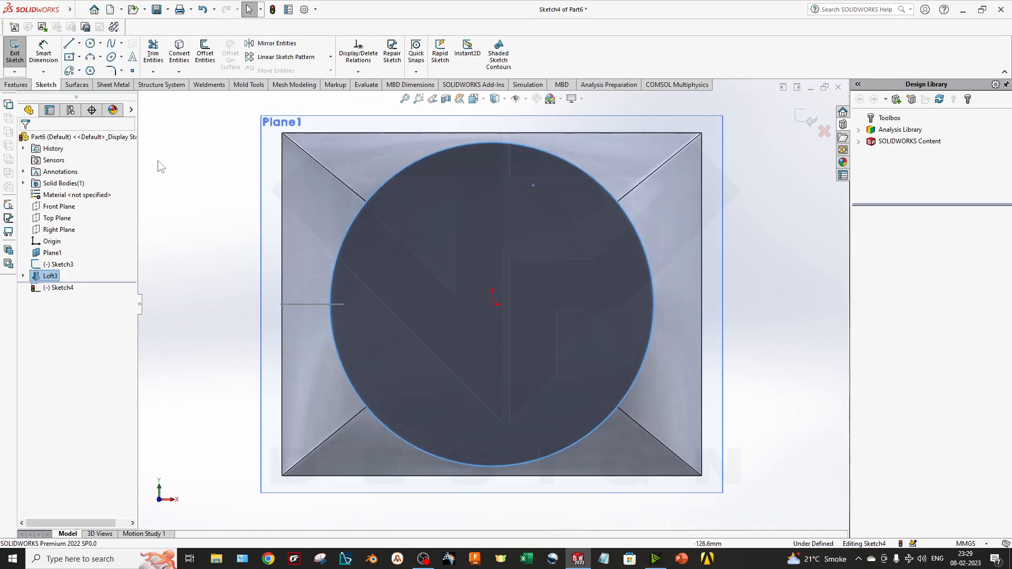
left_click(90, 42)
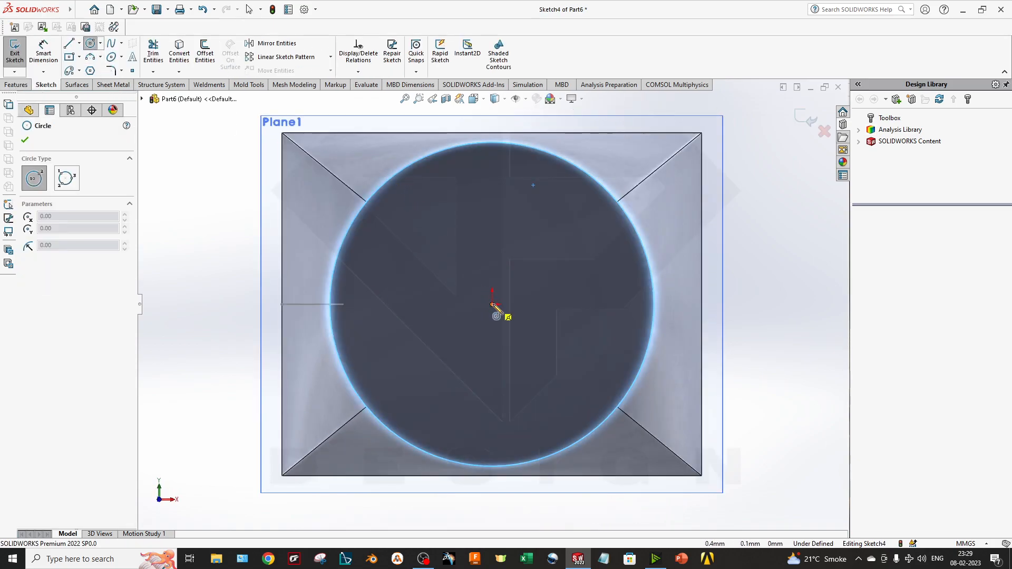
left_click_drag(492, 305, 509, 339)
middle_click_drag(515, 354, 399, 293)
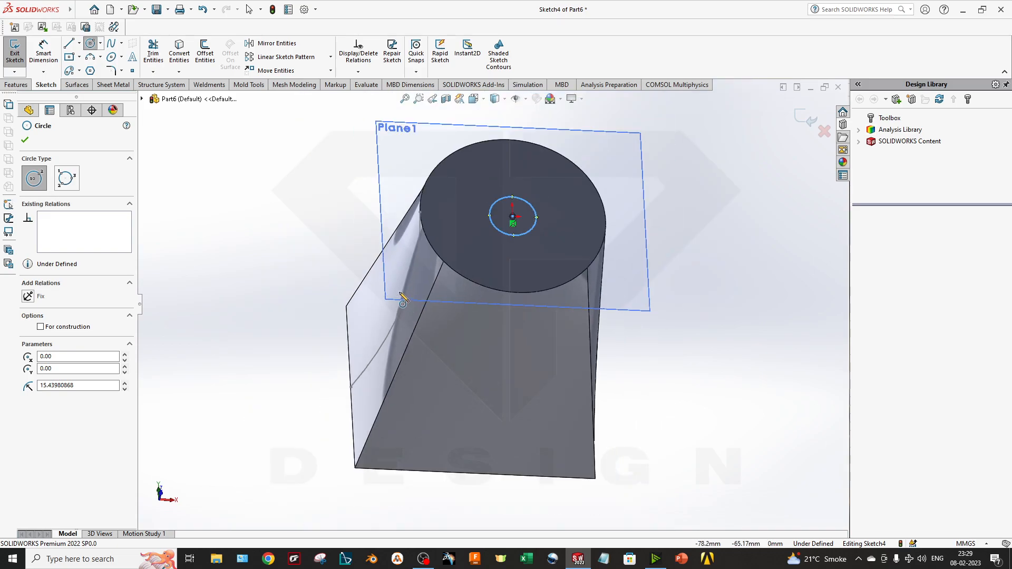
- Cut a hole from the small circle into the loft with a Mid Plane extruded cut of 282 mm
left_click(21, 86)
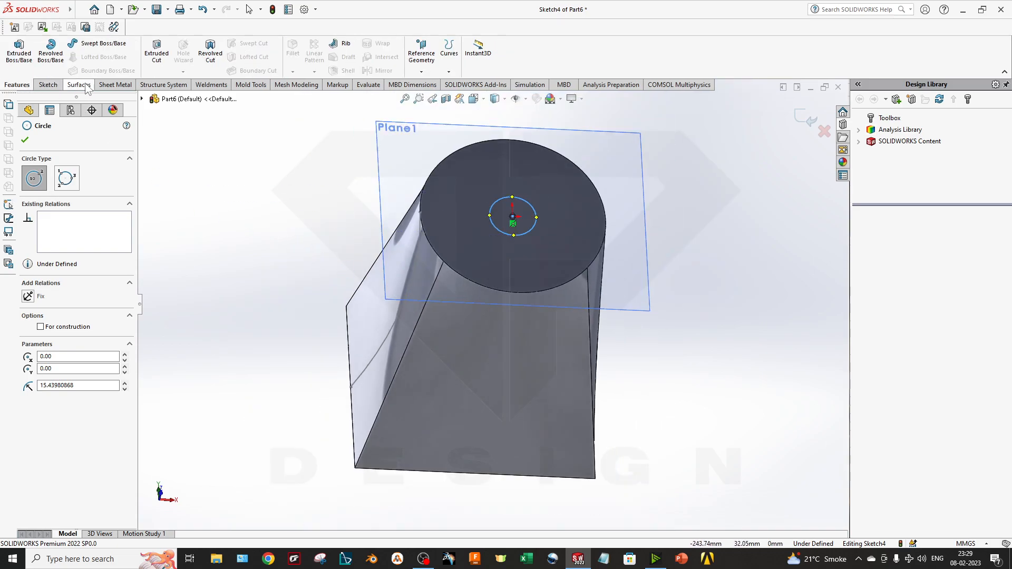
left_click(157, 52)
left_click_drag(451, 256, 434, 402)
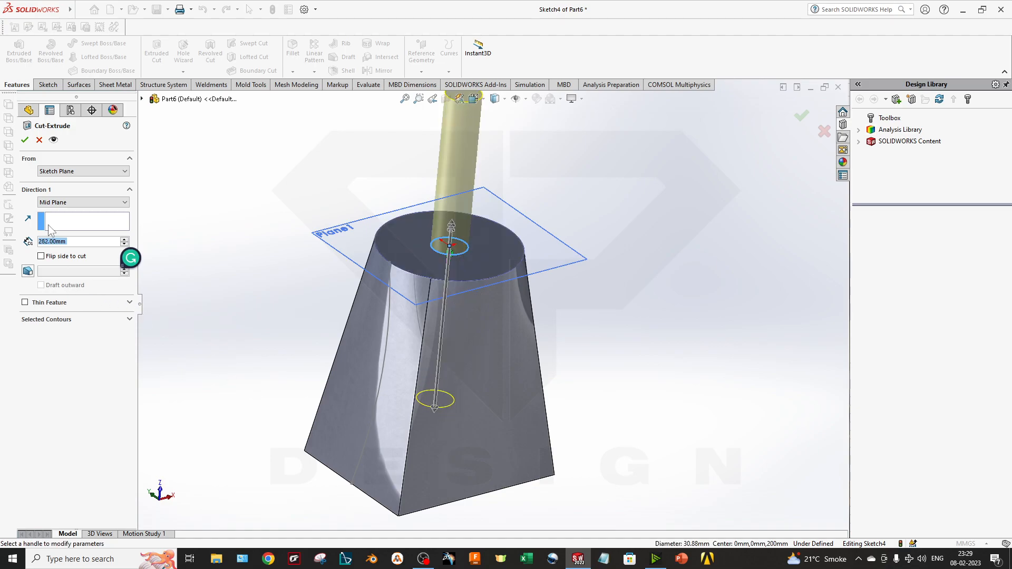
left_click(24, 140)
middle_click_drag(448, 296, 427, 294)
left_click(431, 290)
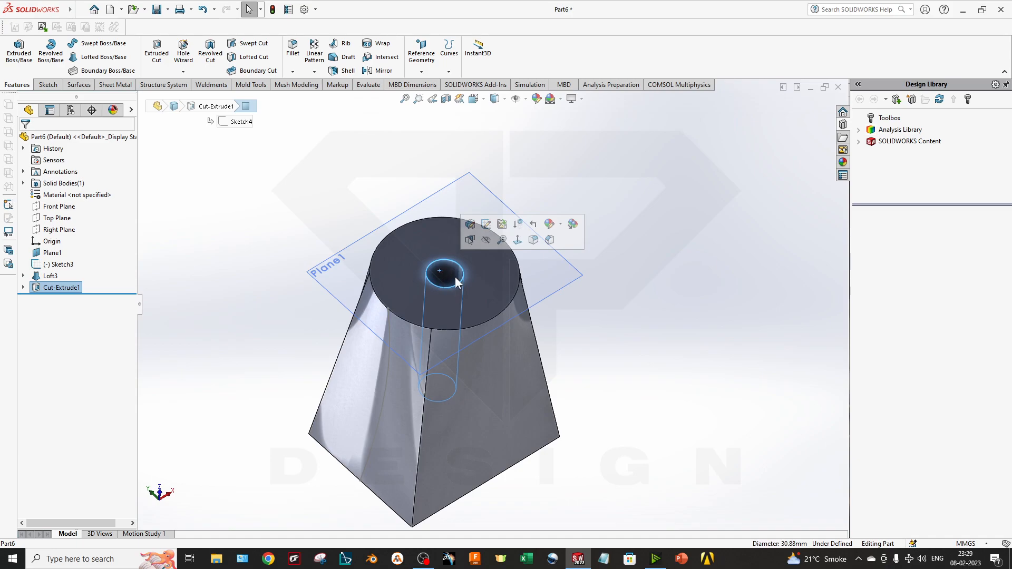
left_click(629, 332)
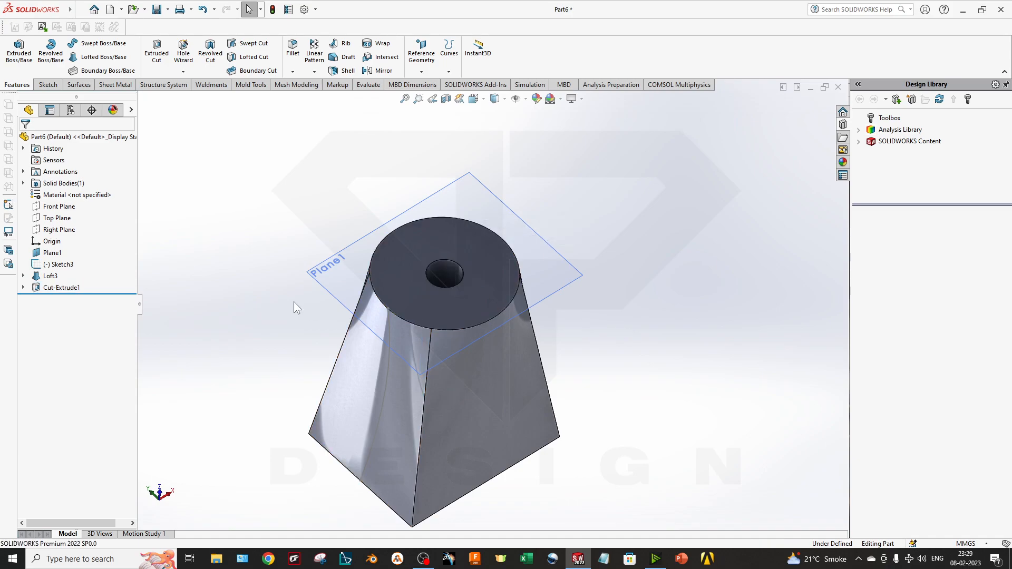
- Start a fillet on the loft's circular top edge and add its side and bottom faces to the selection
middle_click_drag(316, 295, 323, 389)
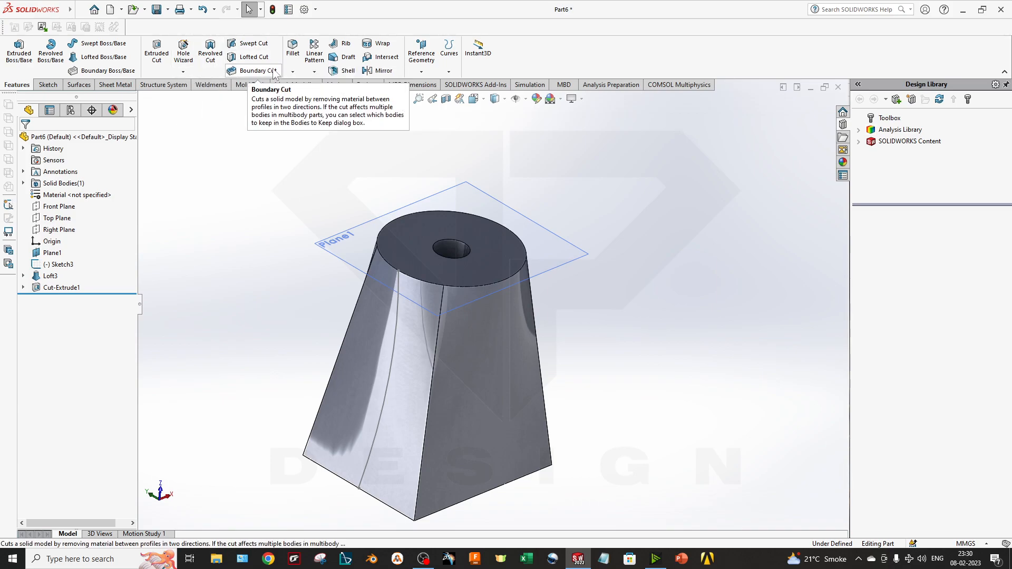
middle_click_drag(443, 254, 411, 254)
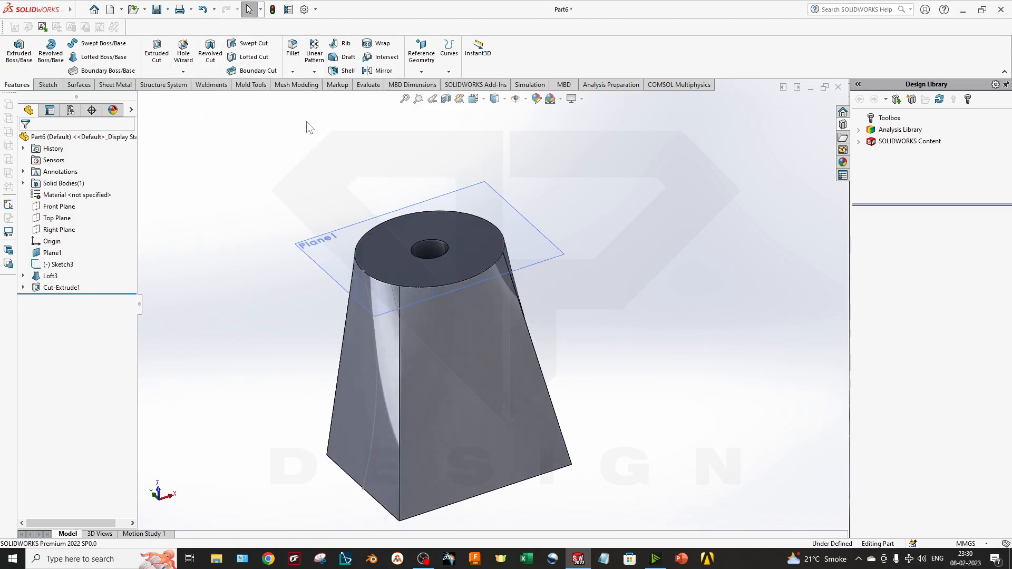
left_click(293, 71)
left_click(312, 88)
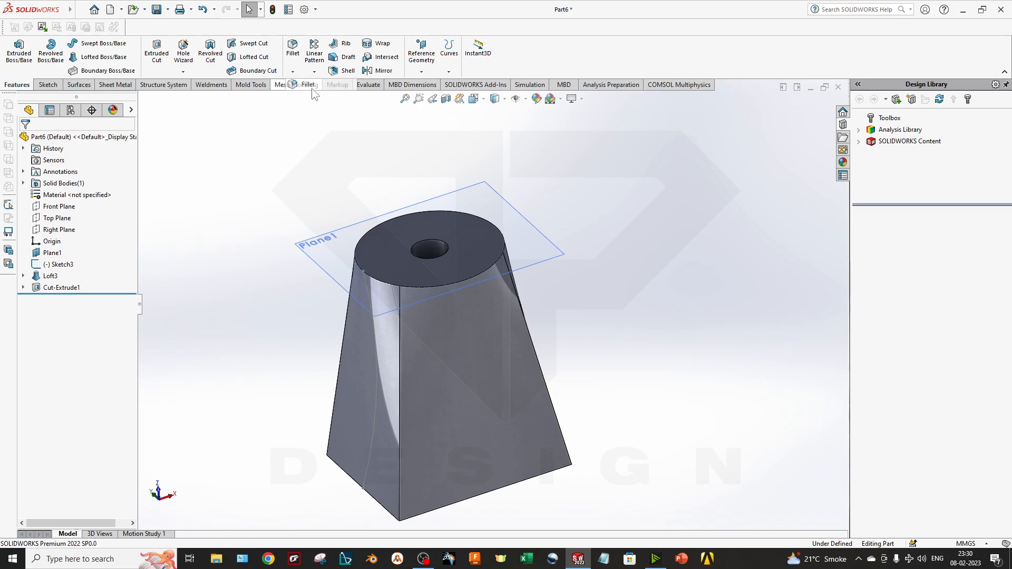
left_click(371, 231)
middle_click_drag(416, 308, 445, 286)
left_click(434, 288)
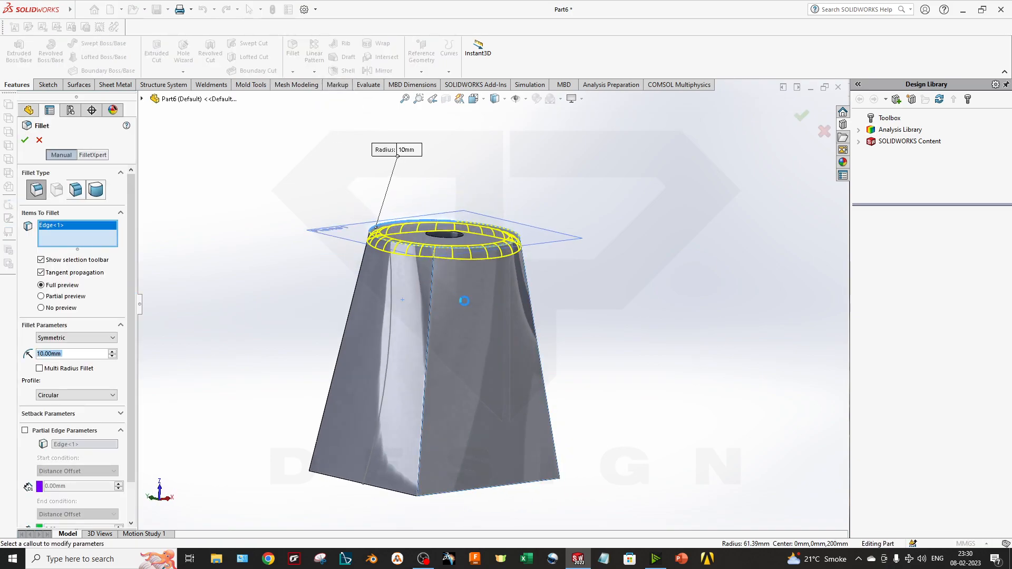
left_click(388, 370)
middle_click_drag(388, 370, 425, 413)
left_click(409, 388)
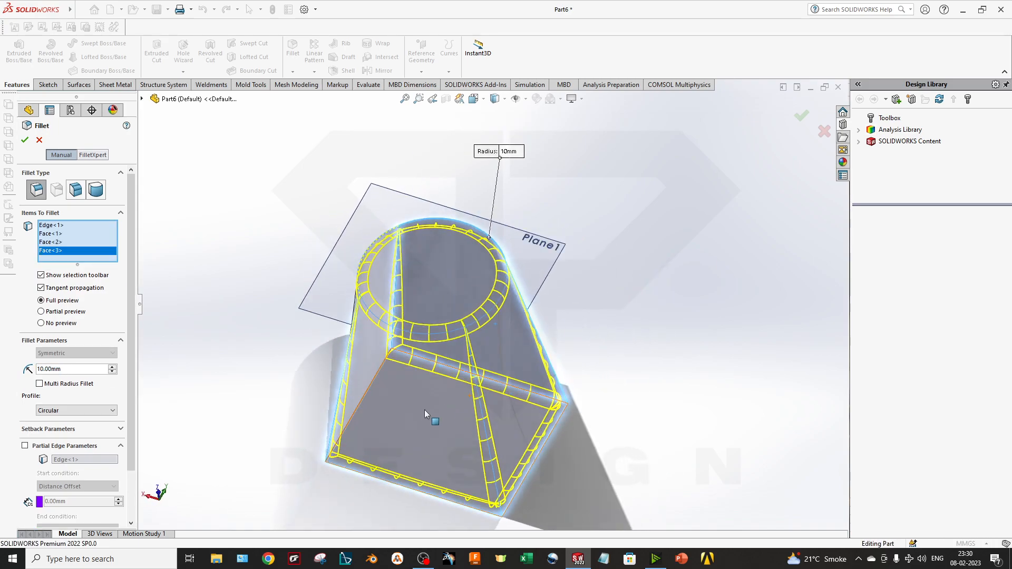
left_click(425, 414)
middle_click_drag(357, 350, 352, 387)
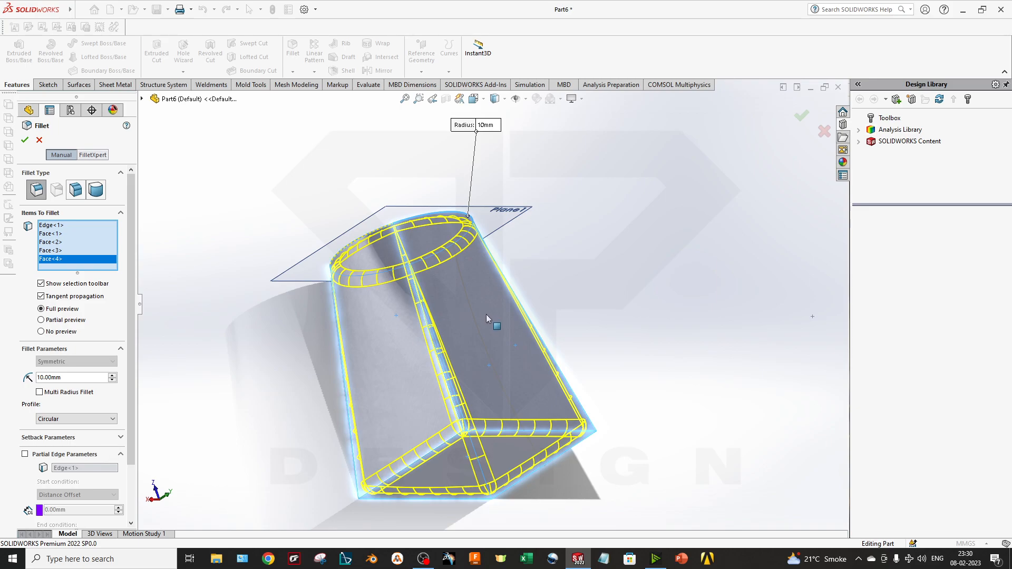
- Set the fillet radius to 30 mm and apply it to the selected edge and faces
middle_click_drag(485, 311, 513, 384)
left_click_drag(86, 378, 65, 378)
type("30")
key("Return")
key("Return")
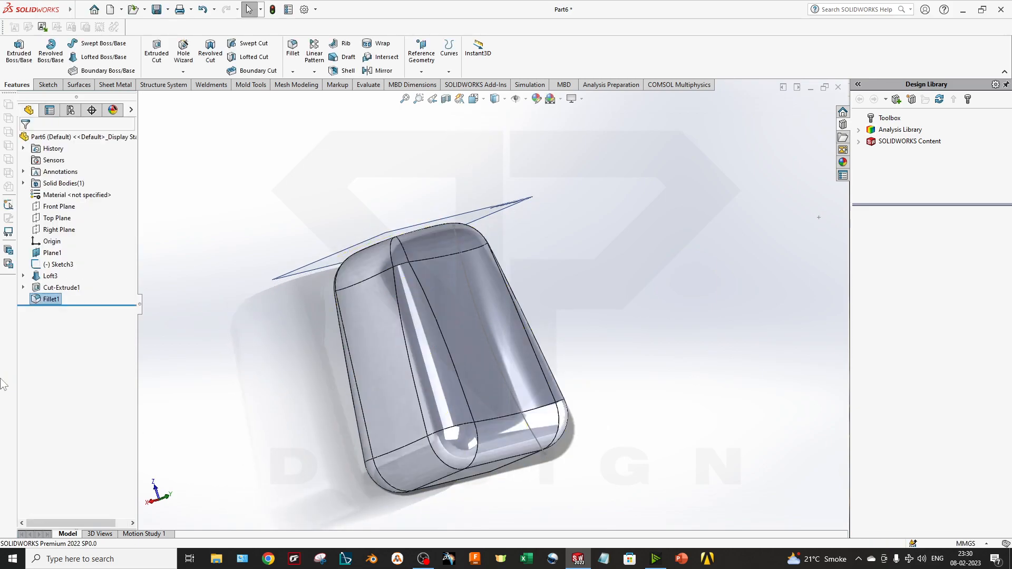
middle_click_drag(339, 343, 410, 430)
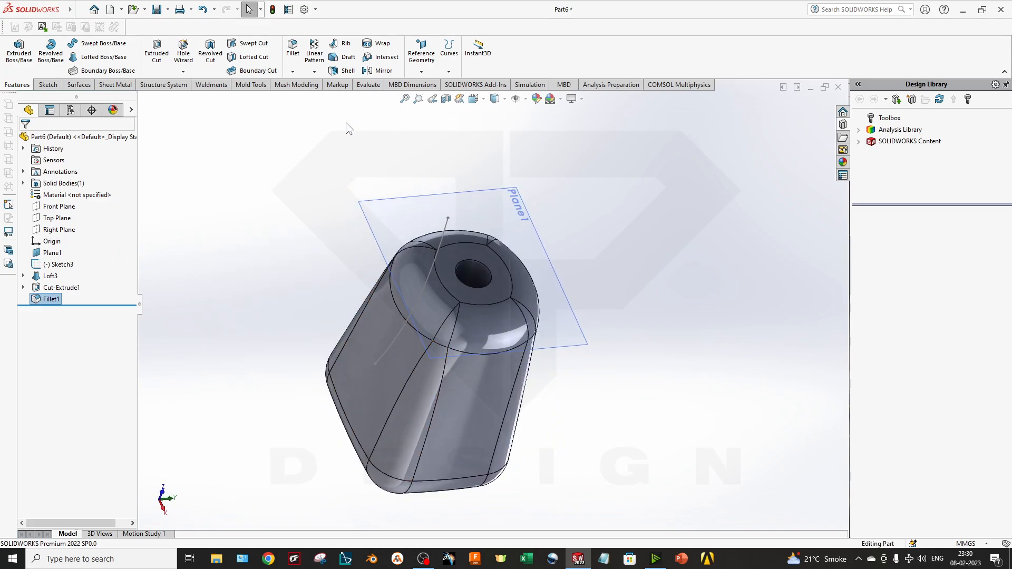
left_click(296, 64)
left_click(40, 142)
left_click(293, 71)
left_click(307, 98)
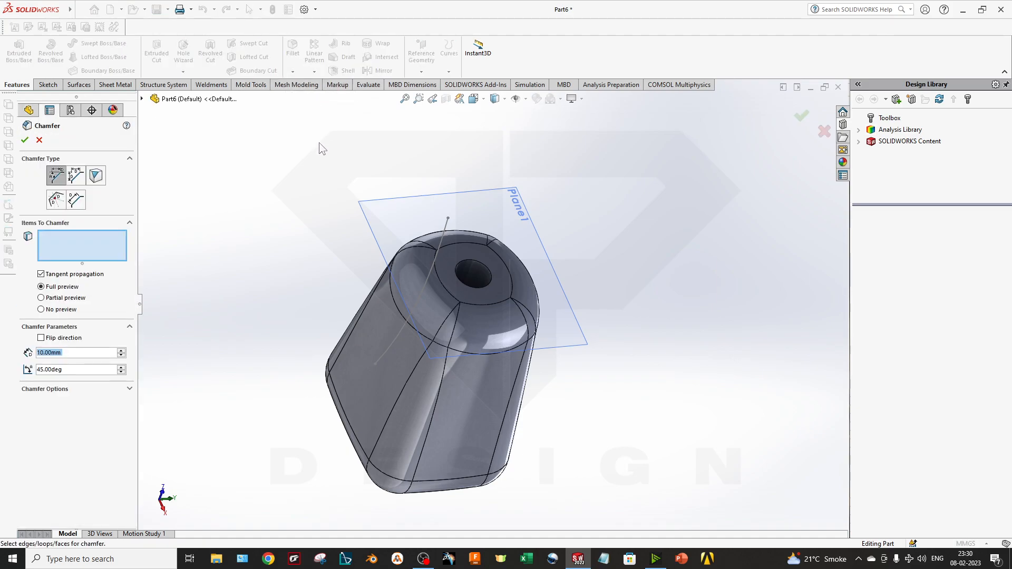
left_click(39, 140)
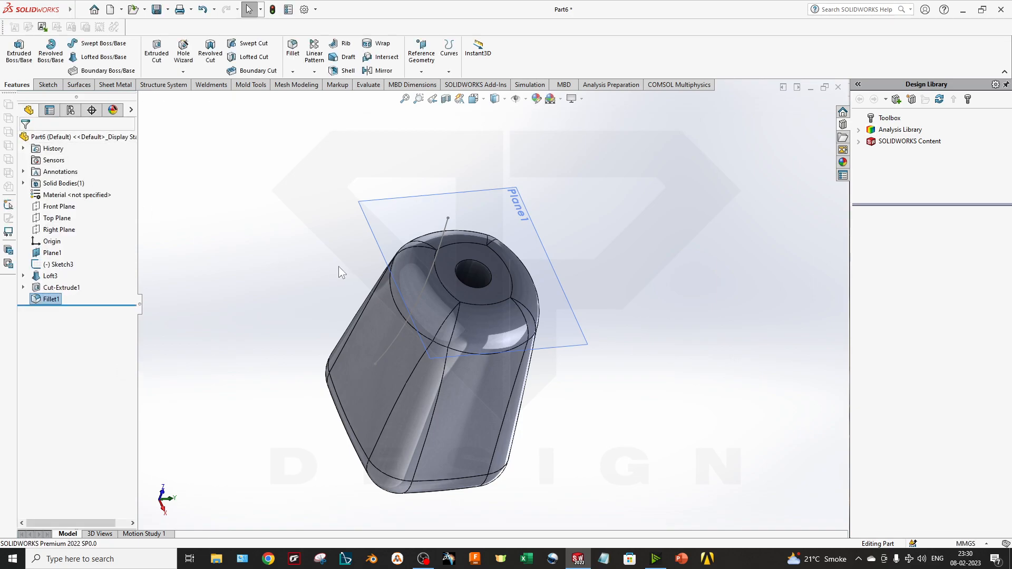
middle_click_drag(481, 342, 524, 266)
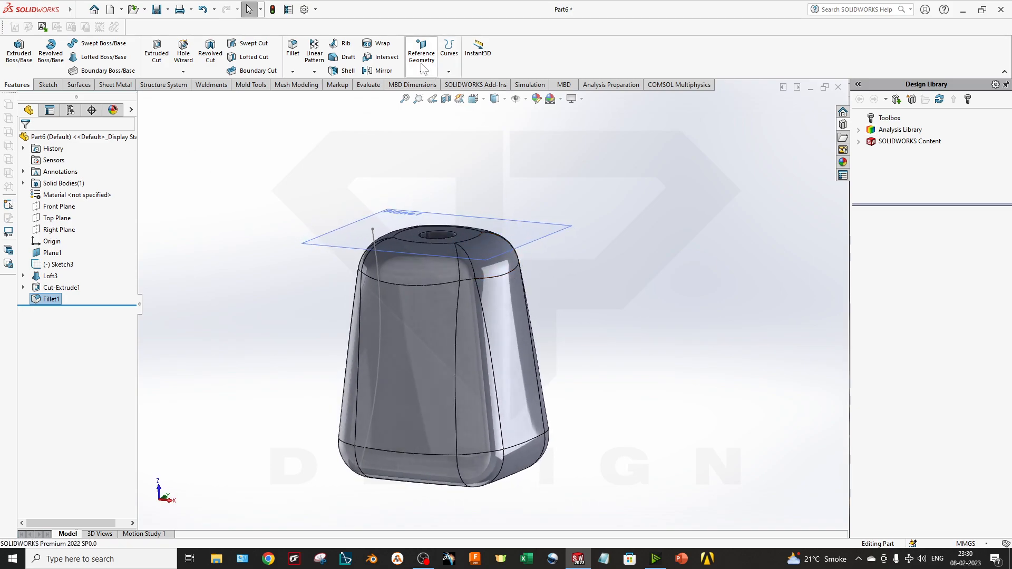
left_click(422, 67)
left_click(379, 162)
scroll(470, 353, "down", 1)
scroll(466, 444, "up", 2)
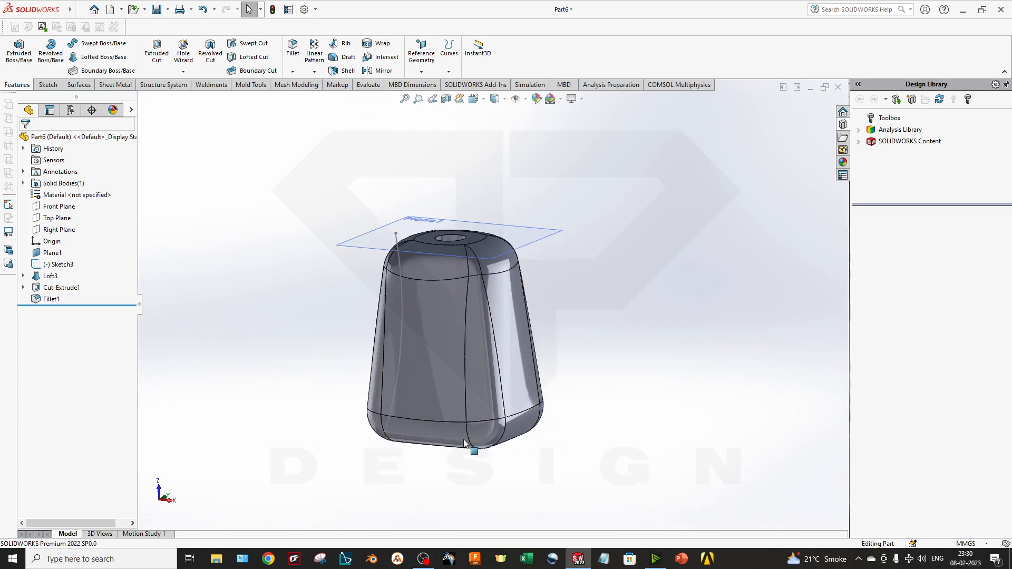
scroll(458, 426, "down", 2)
scroll(410, 292, "up", 2)
scroll(416, 236, "down", 3)
scroll(480, 297, "up", 2)
middle_click_drag(481, 299, 498, 312)
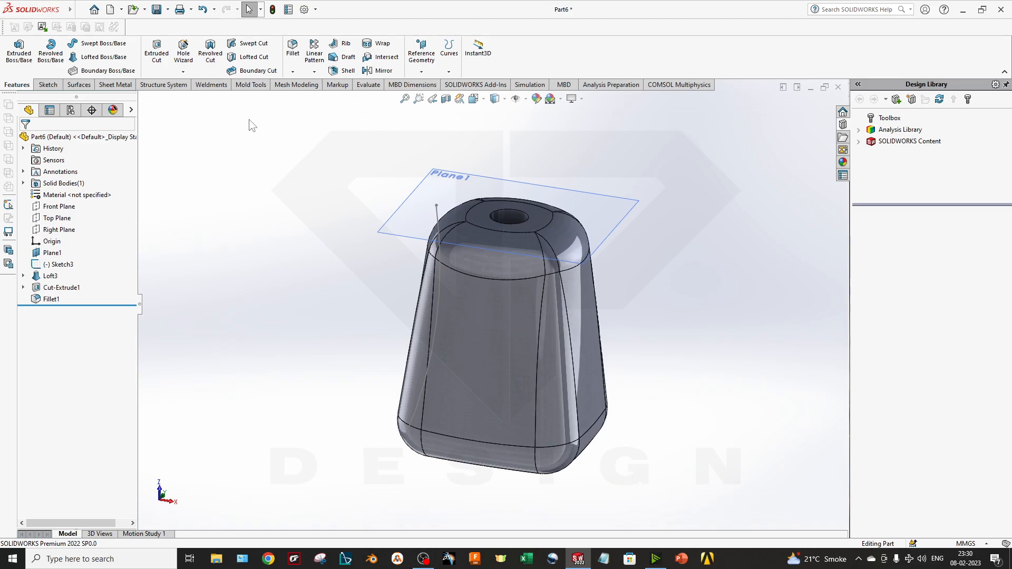
- Evaluate the part's mass properties, examine the mass, and close the report
left_click(367, 85)
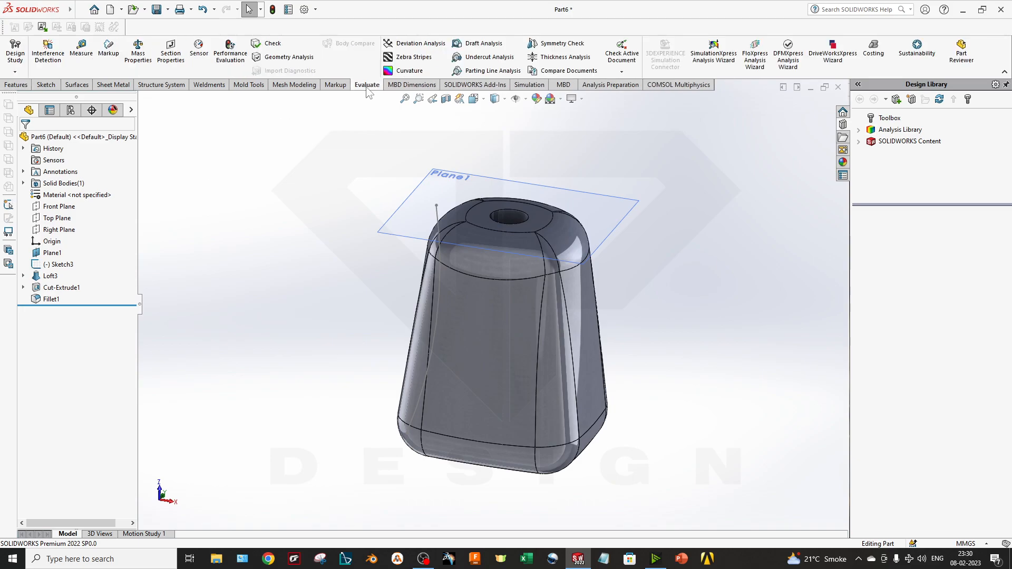
left_click(138, 58)
left_click_drag(63, 166, 97, 167)
left_click(98, 167)
left_click(247, 8)
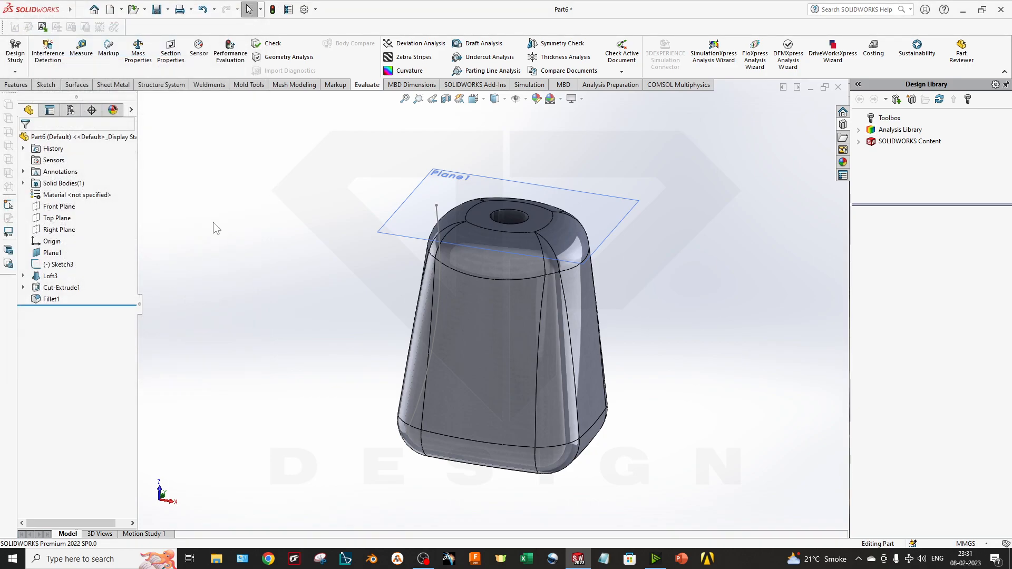
- Assign the AISI 1020 steel material to the part
right_click(96, 196)
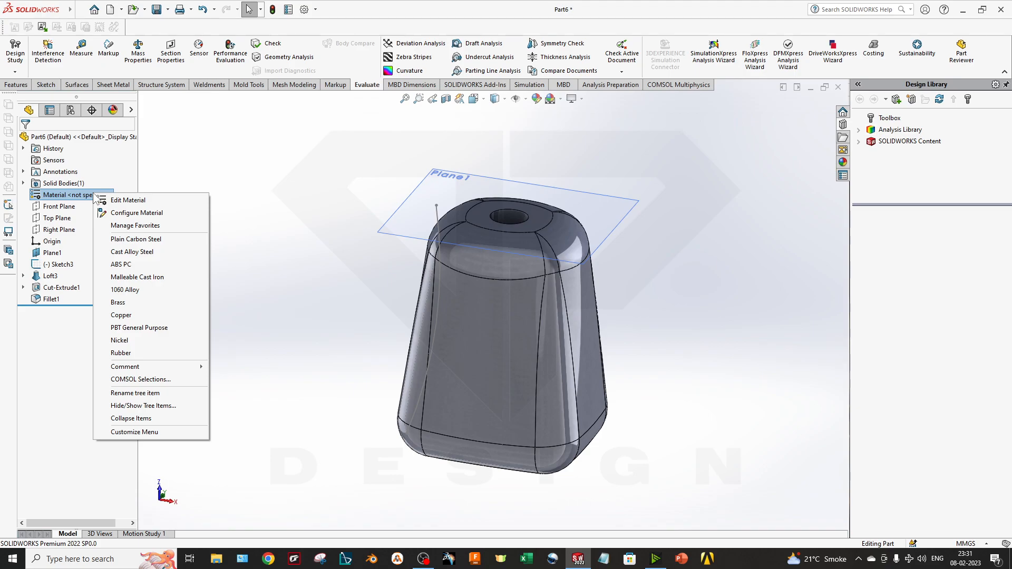
left_click(63, 198)
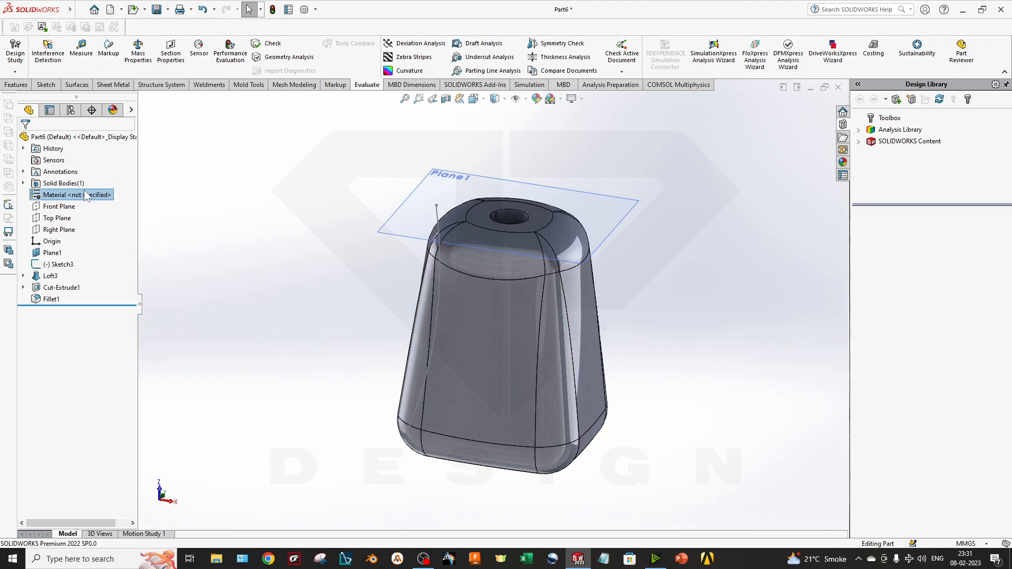
right_click(84, 197)
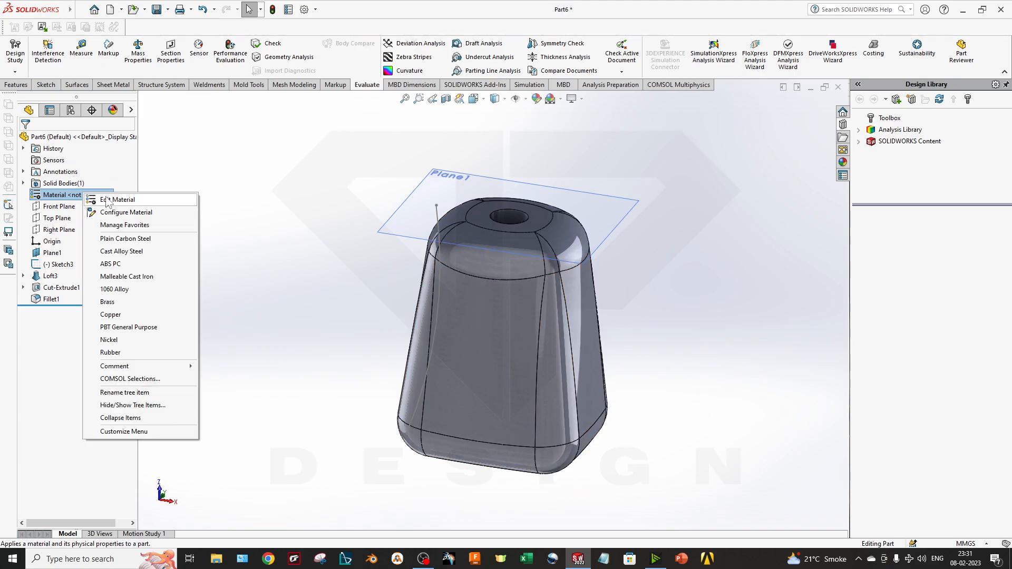
left_click(108, 201)
scroll(358, 236, "down", 9)
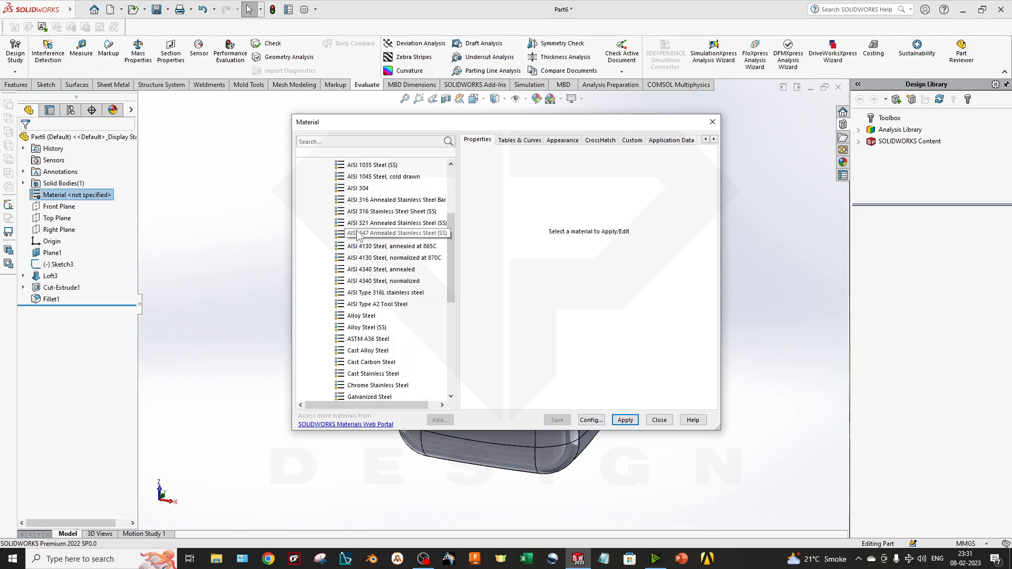
scroll(358, 236, "up", 6)
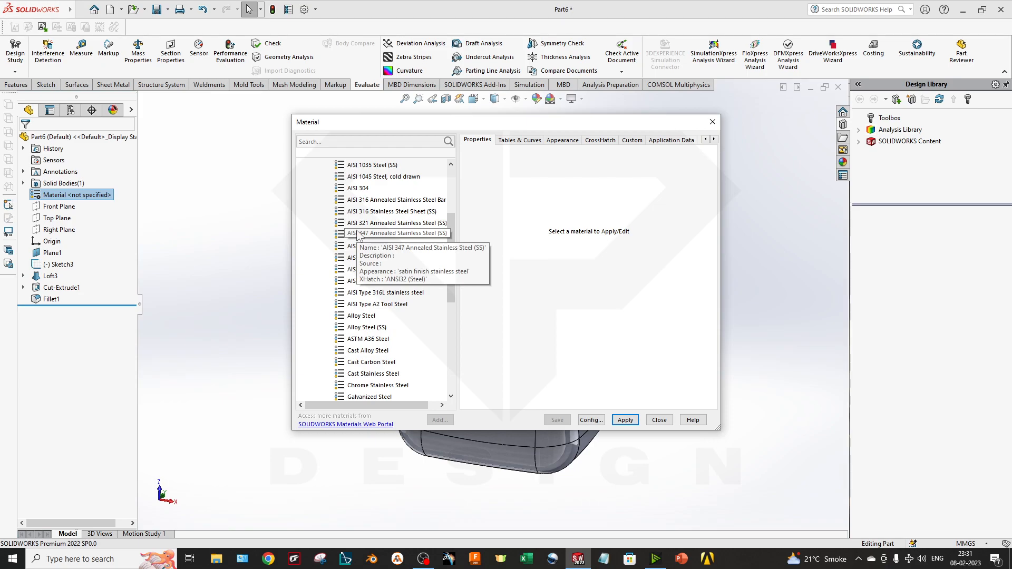
scroll(358, 235, "up", 3)
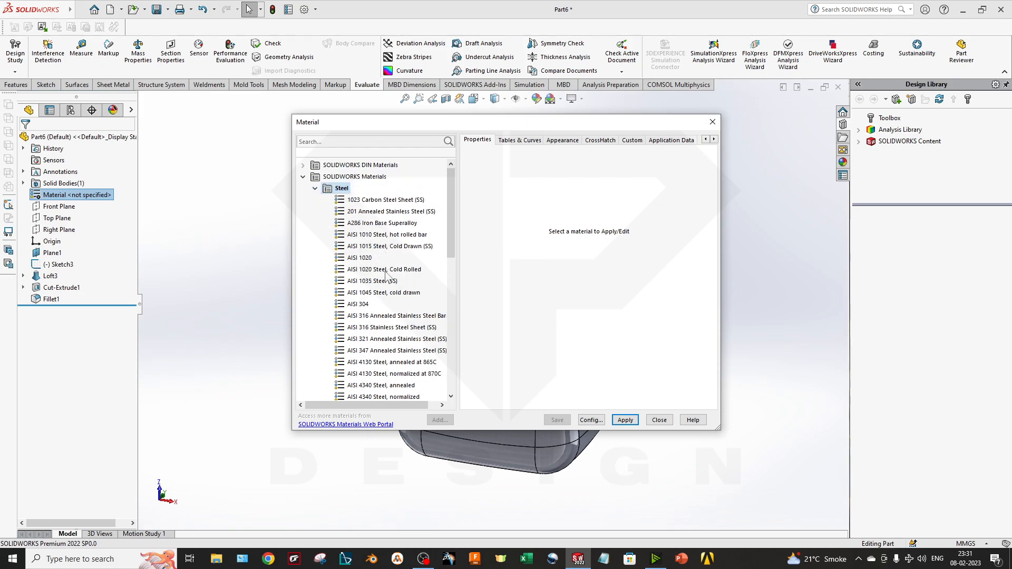
left_click(361, 257)
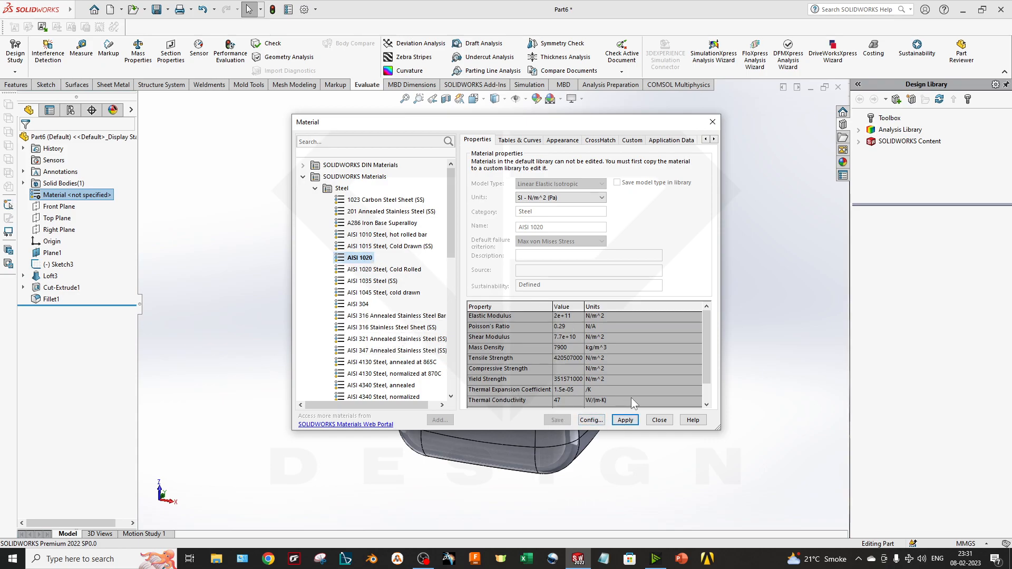
left_click(633, 422)
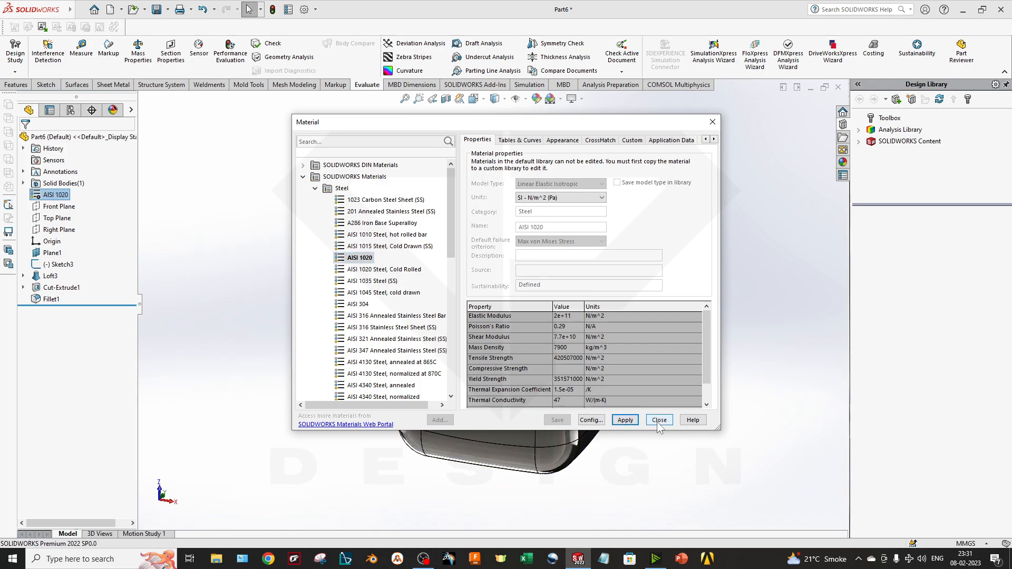
left_click(658, 423)
- Hide Plane1 in the model
scroll(534, 290, "down", 3)
scroll(535, 290, "up", 1)
mouse_move(535, 290)
middle_mouse_down()
mouse_move(517, 314)
mouse_move(533, 301)
middle_mouse_up()
right_click(625, 187)
left_click(669, 165)
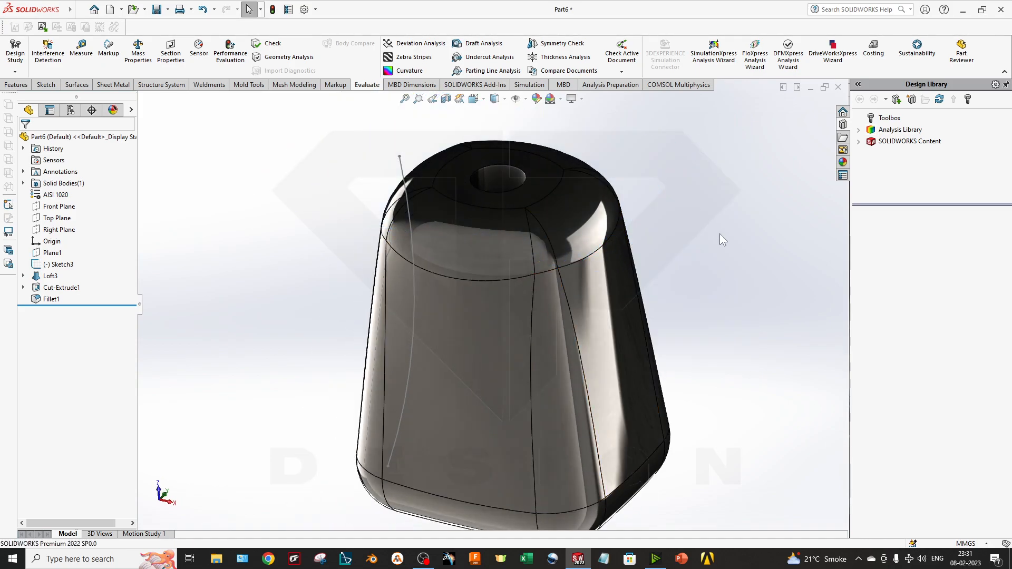
- Evaluate the mass properties of the steel part and enable creation of a Center of Mass feature
scroll(603, 324, "up", 4)
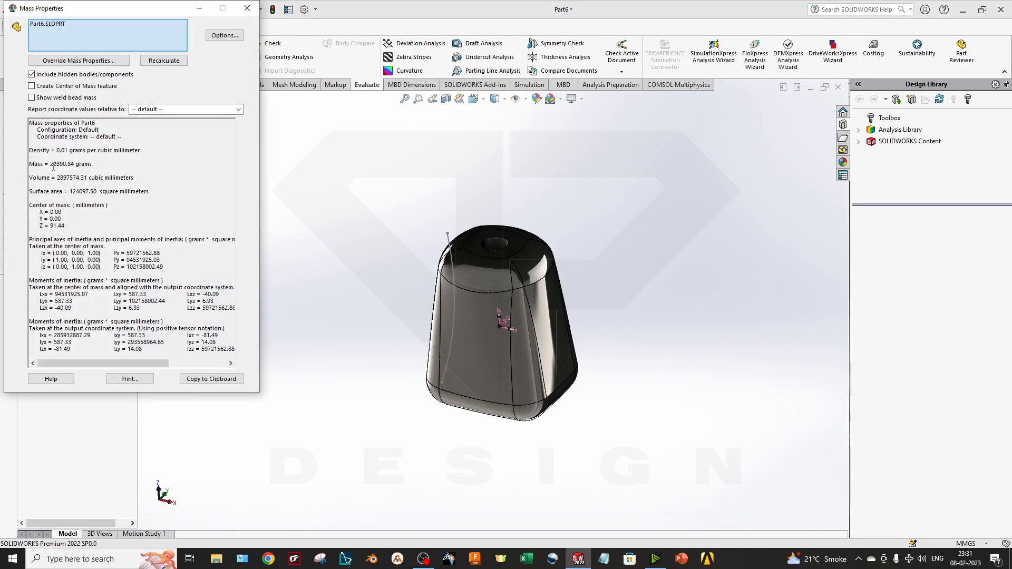
left_click_drag(50, 165, 100, 168)
left_click(109, 172)
middle_click_drag(330, 265, 477, 243)
middle_click_drag(529, 384, 369, 270)
scroll(370, 270, "down", 3)
scroll(625, 369, "down", 2)
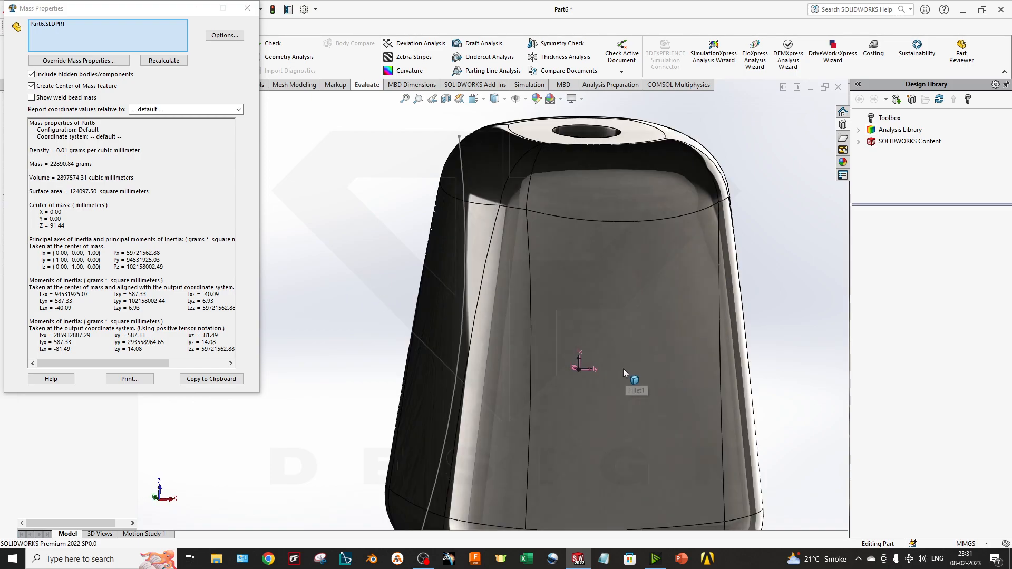
- Switch the weld bead mass display on and off again, and examine the center of mass coordinates
left_click(78, 98)
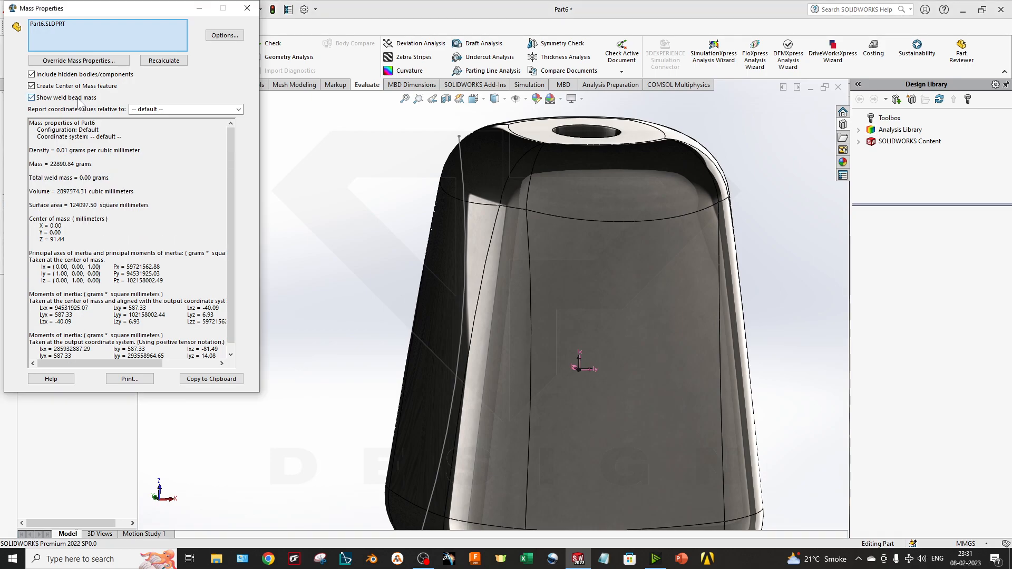
left_click(78, 98)
left_click_drag(72, 227, 33, 212)
left_click(149, 254)
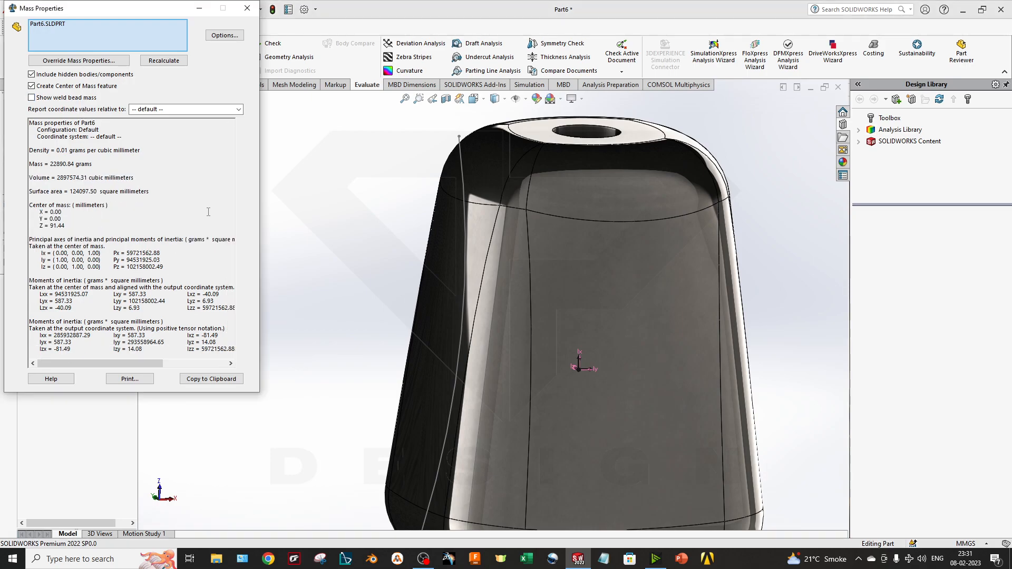
- Set the mass property units to custom with millimeters, kilograms and per millimeters^3, and close the mass properties report
left_click(224, 35)
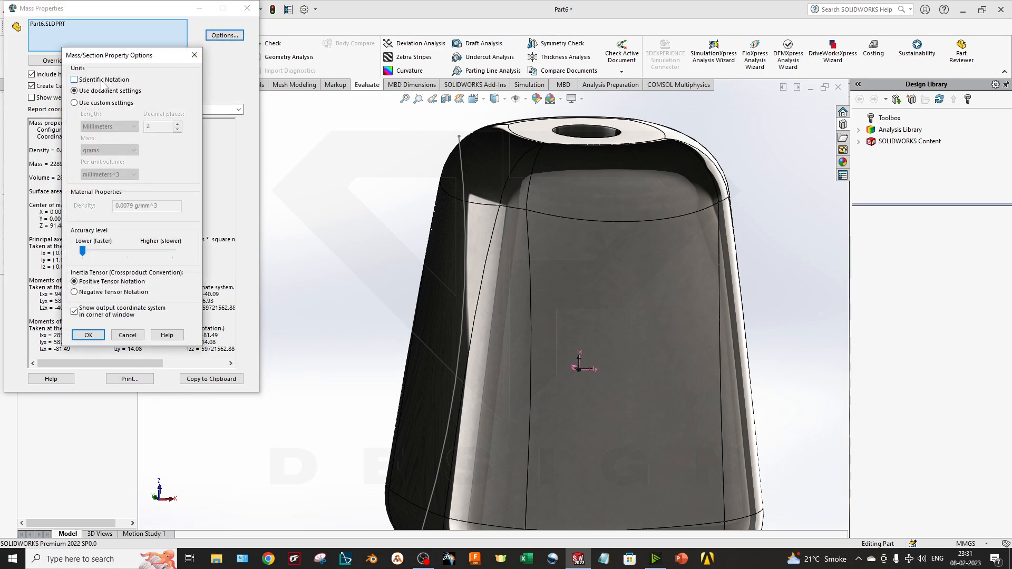
left_click(112, 104)
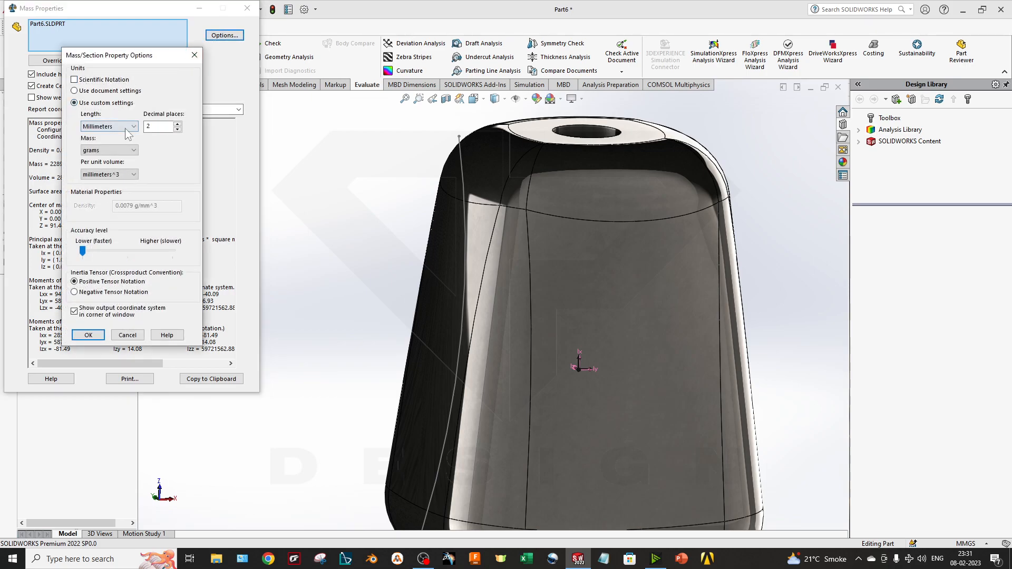
left_click(127, 129)
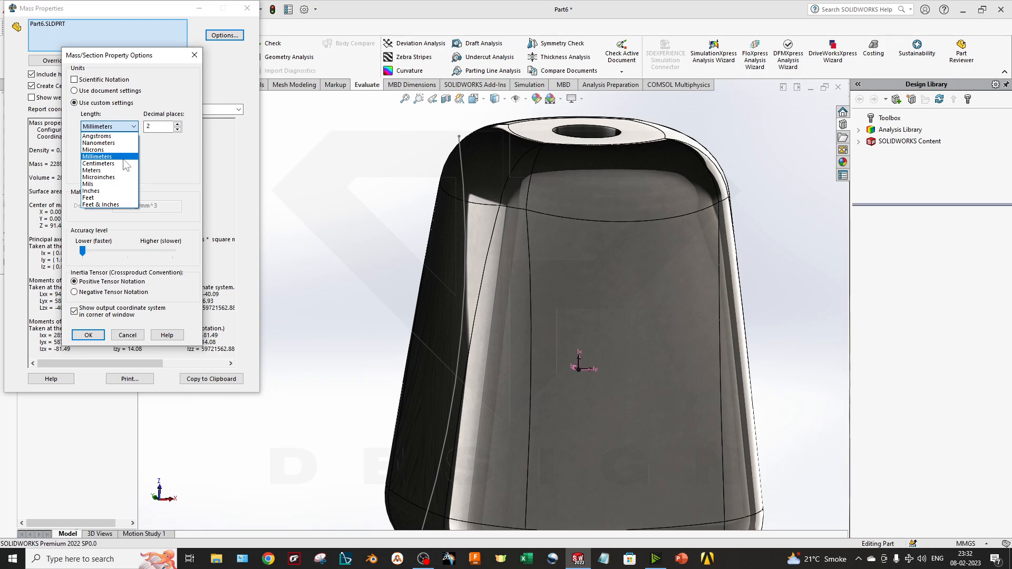
left_click(123, 159)
left_click(117, 152)
left_click(117, 173)
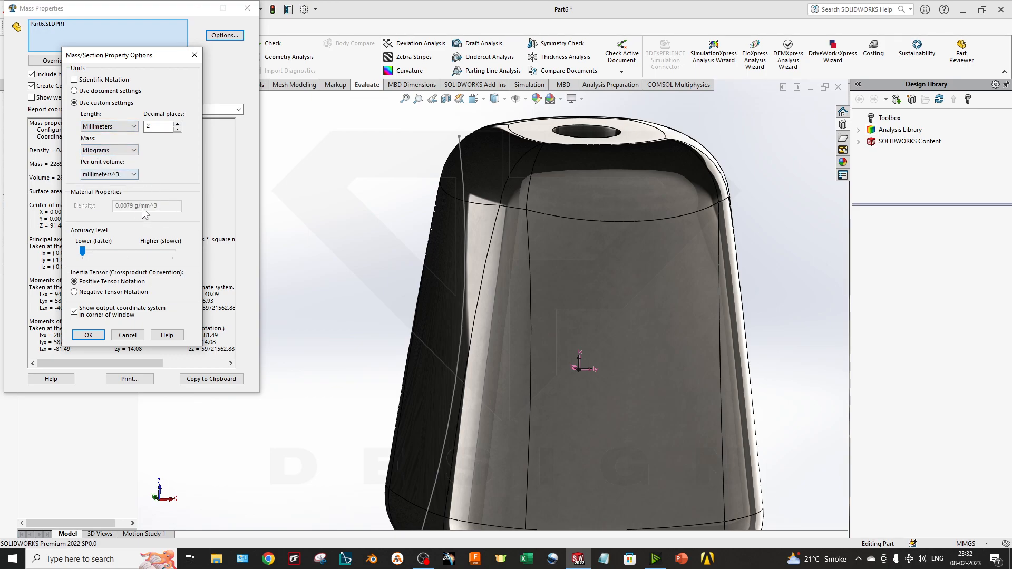
left_click(122, 176)
left_click(119, 176)
left_click(86, 336)
left_click(247, 8)
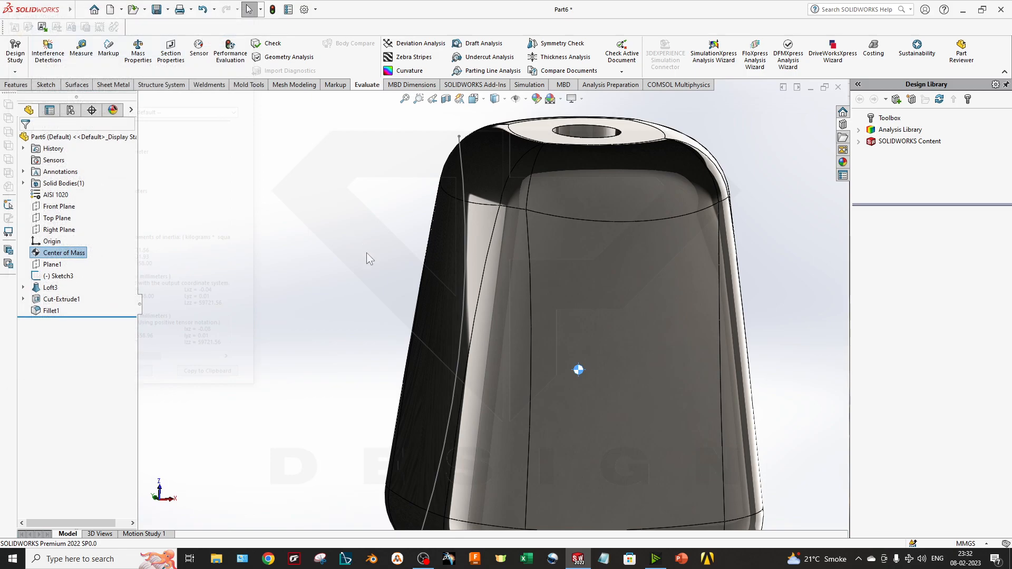
- Highlight the Center of Mass feature and inspect its position inside the part
scroll(517, 315, "up", 4)
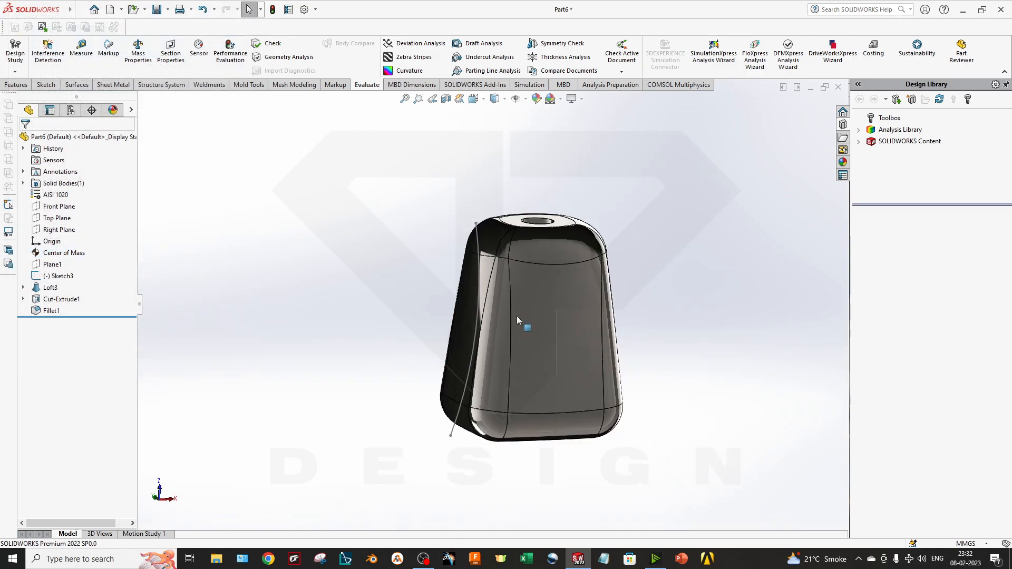
left_click(64, 252)
middle_click_drag(520, 270, 639, 348)
left_click(16, 87)
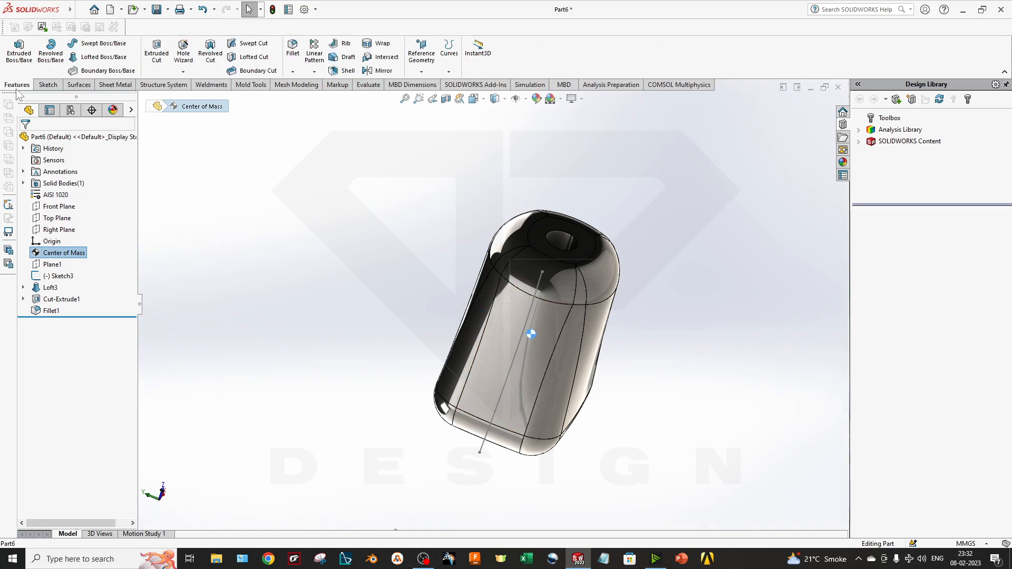
left_click(314, 71)
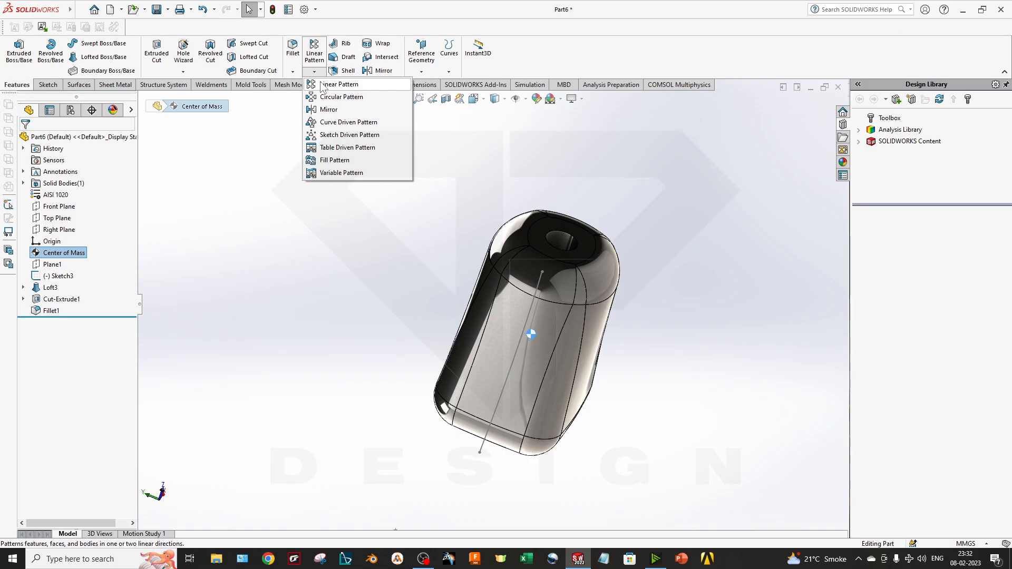
left_click(251, 159)
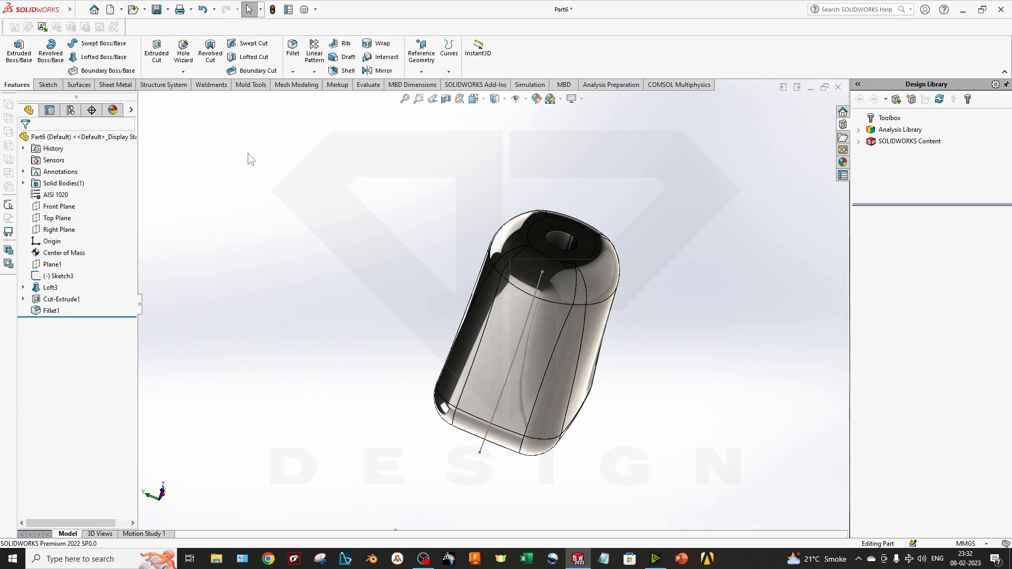